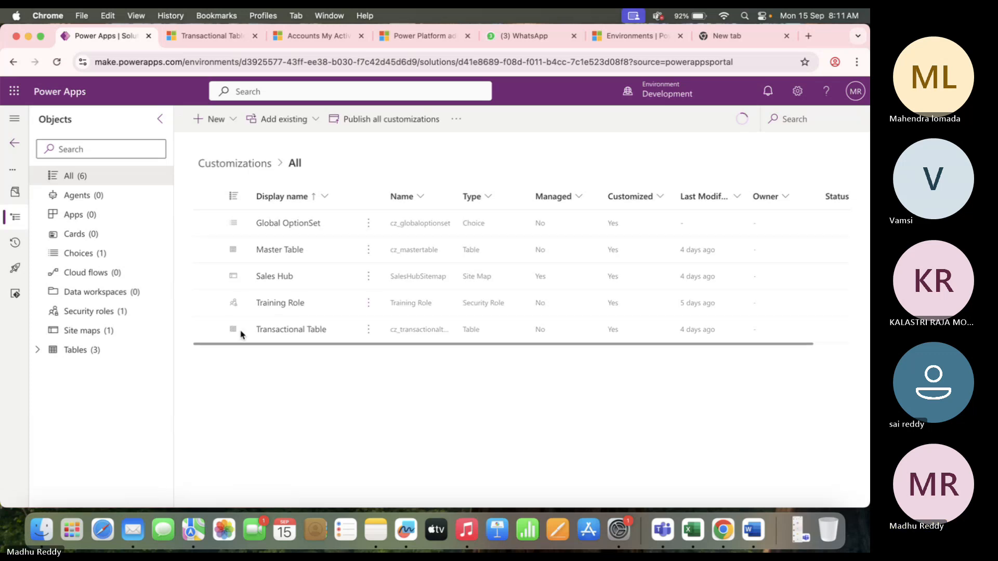
From the solution's New menu, show the canvas, model-driven and page app types.
{"action": "left_click", "coordinate": [231, 123]}
{"action": "mouse_move", "coordinate": [240, 166]}
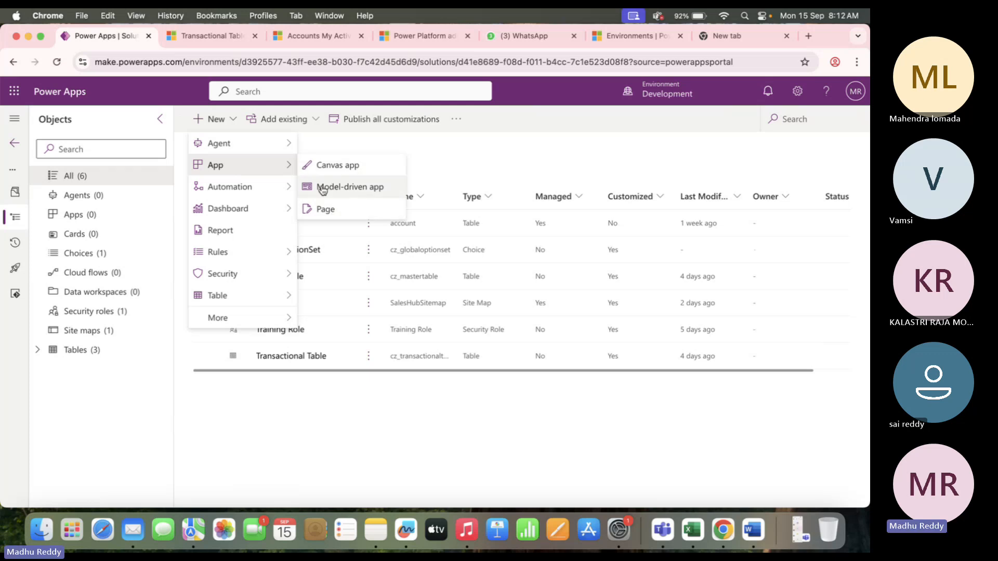
Create a model-driven app named 'Project Management'.
{"action": "left_click", "coordinate": [359, 191]}
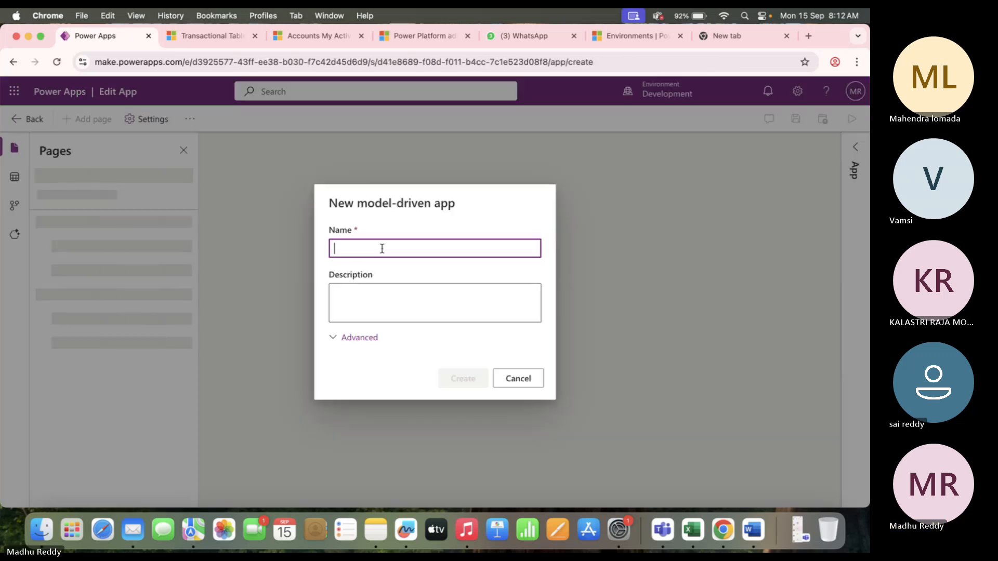
{"action": "type", "text": "Pr"}
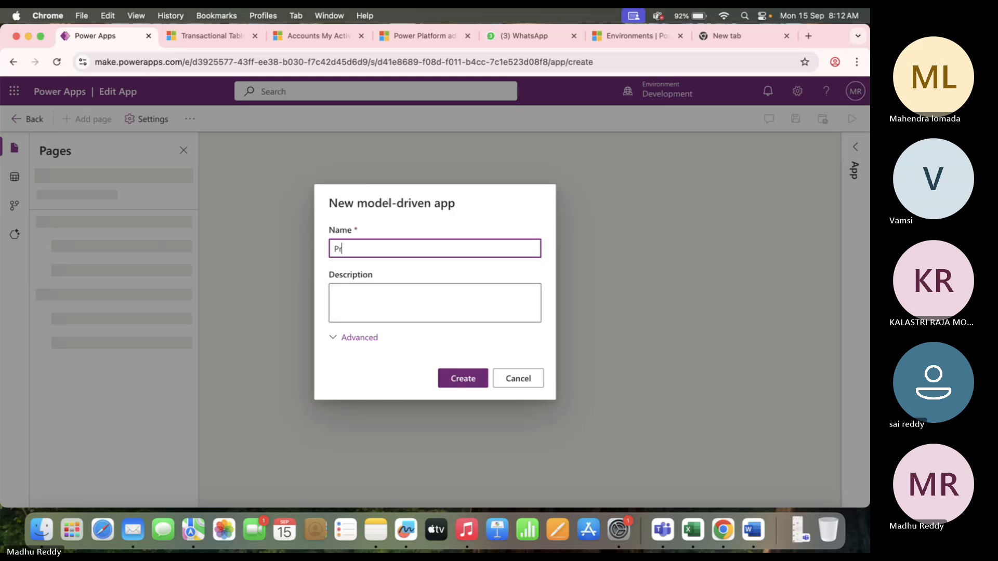
{"action": "type", "text": "oject Management"}
{"action": "left_click", "coordinate": [459, 377]}
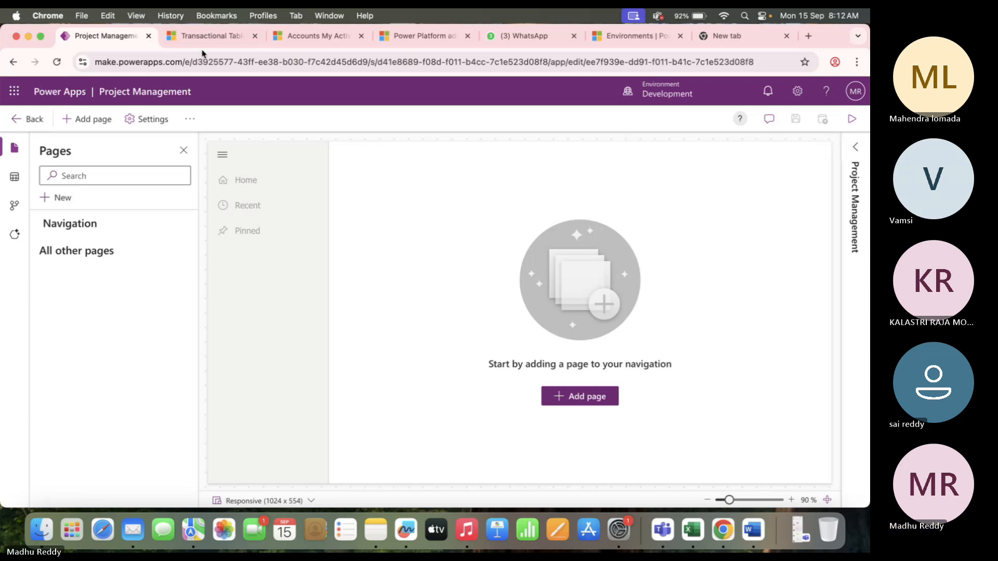
{"action": "left_click", "coordinate": [213, 37]}
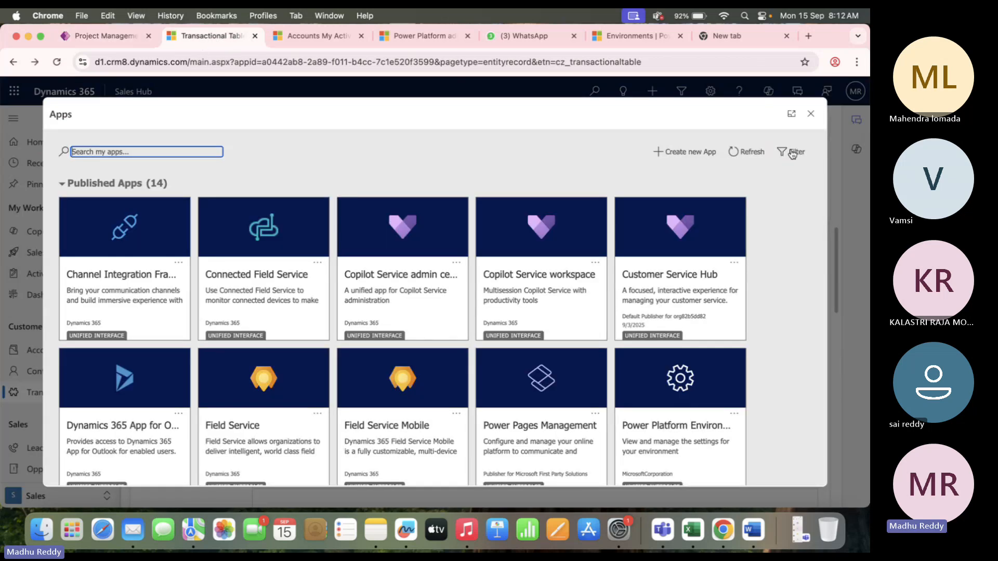
{"action": "left_click", "coordinate": [811, 115]}
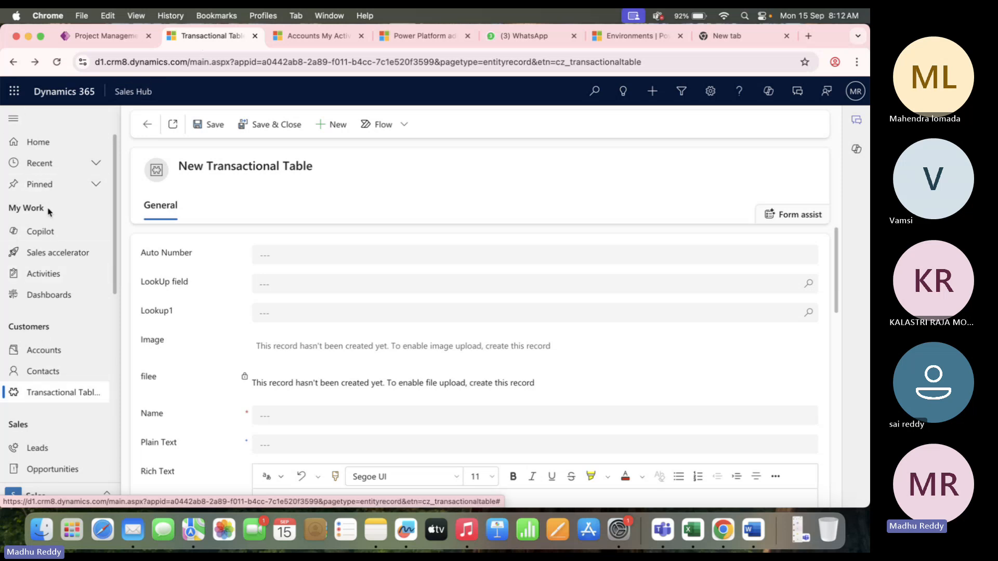
{"action": "left_click_drag", "start_coordinate": [49, 210], "coordinate": [11, 205]}
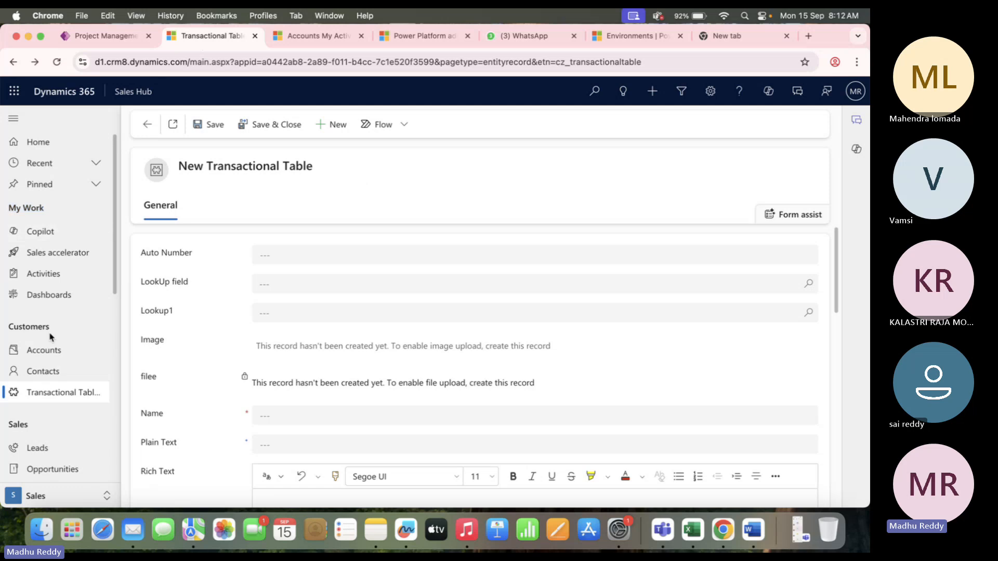
{"action": "left_click", "coordinate": [67, 494]}
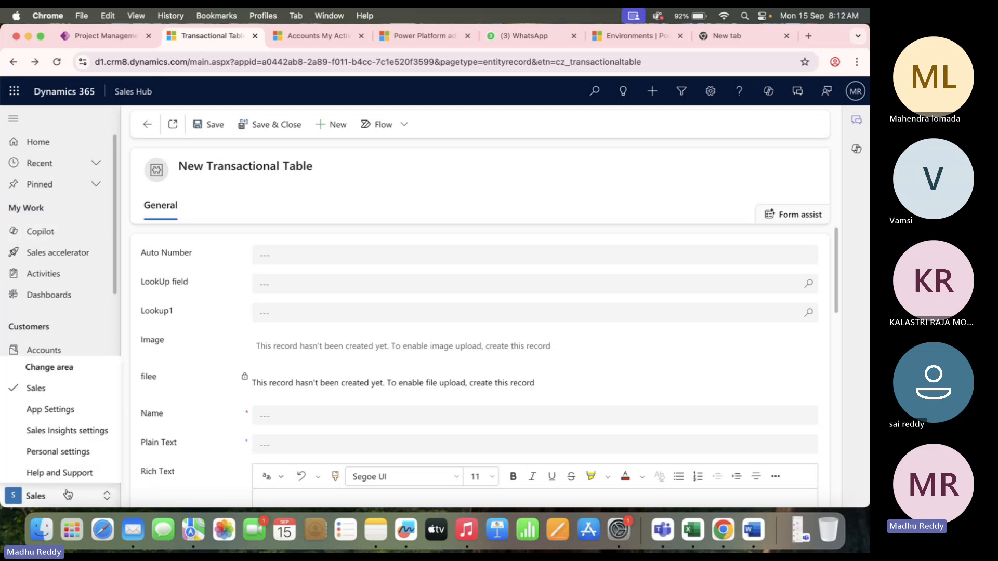
{"action": "left_click", "coordinate": [65, 411]}
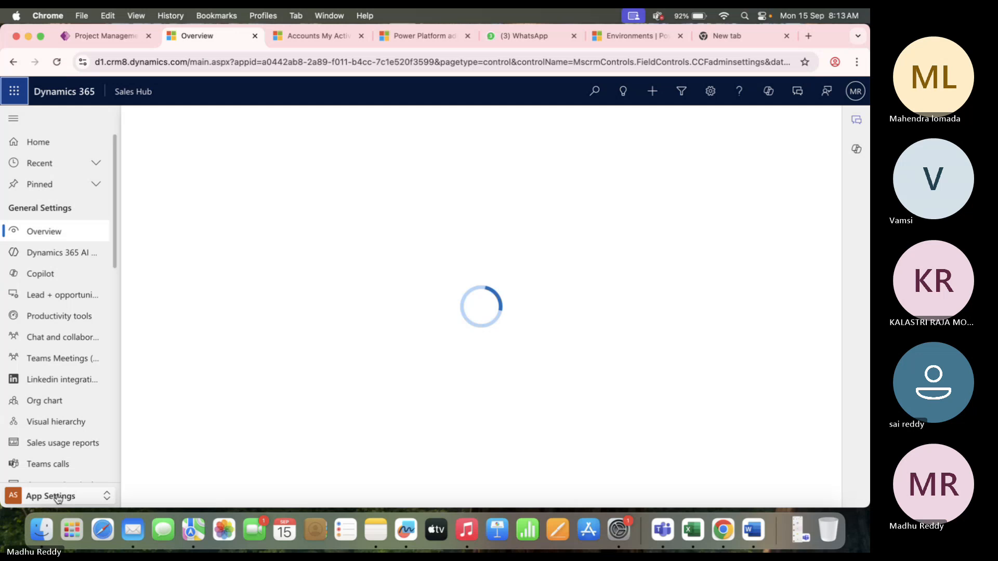
{"action": "left_click", "coordinate": [58, 498]}
{"action": "left_click", "coordinate": [67, 430]}
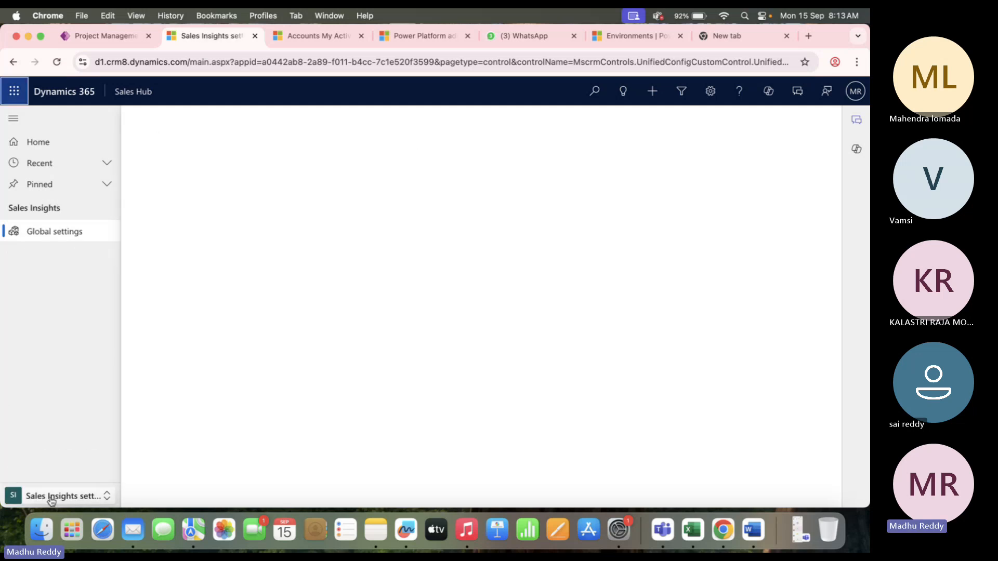
{"action": "left_click", "coordinate": [63, 496]}
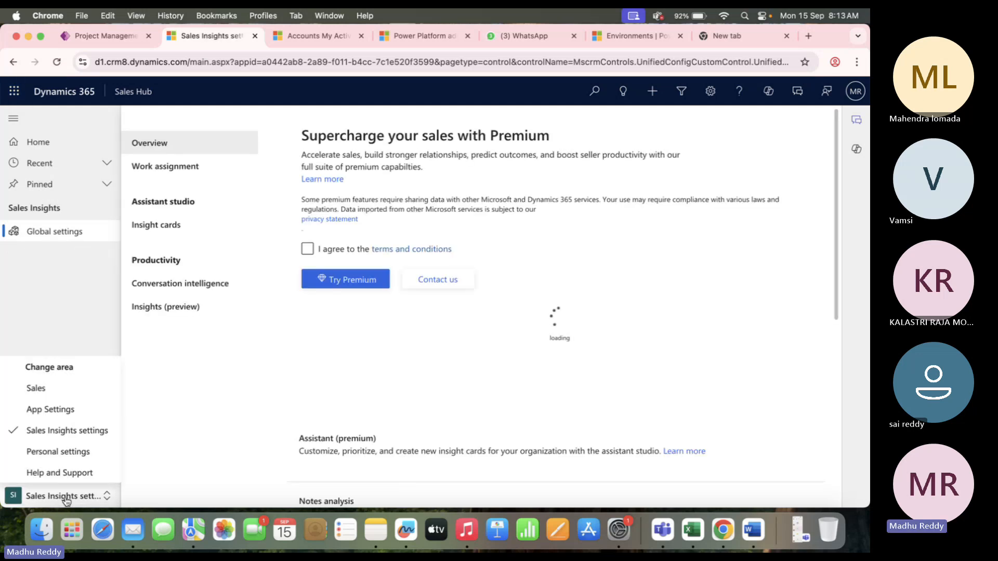
{"action": "left_click", "coordinate": [36, 389]}
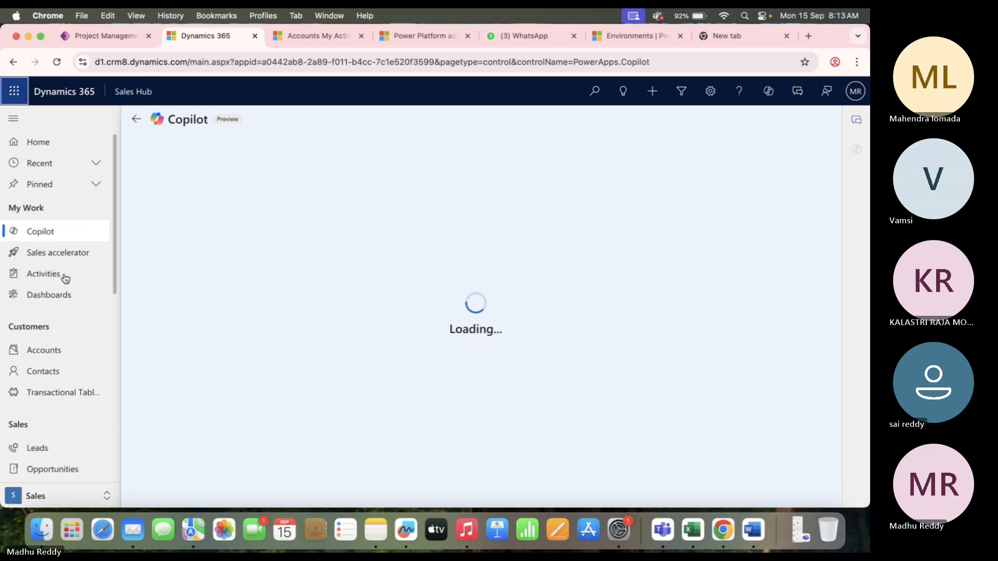
{"action": "triple_click", "coordinate": [46, 209]}
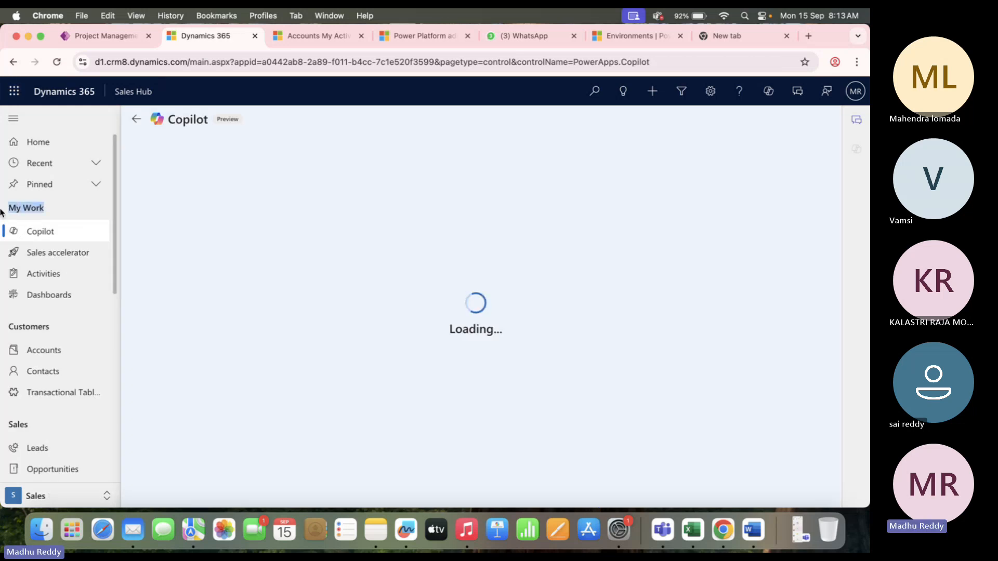
{"action": "left_click", "coordinate": [48, 237]}
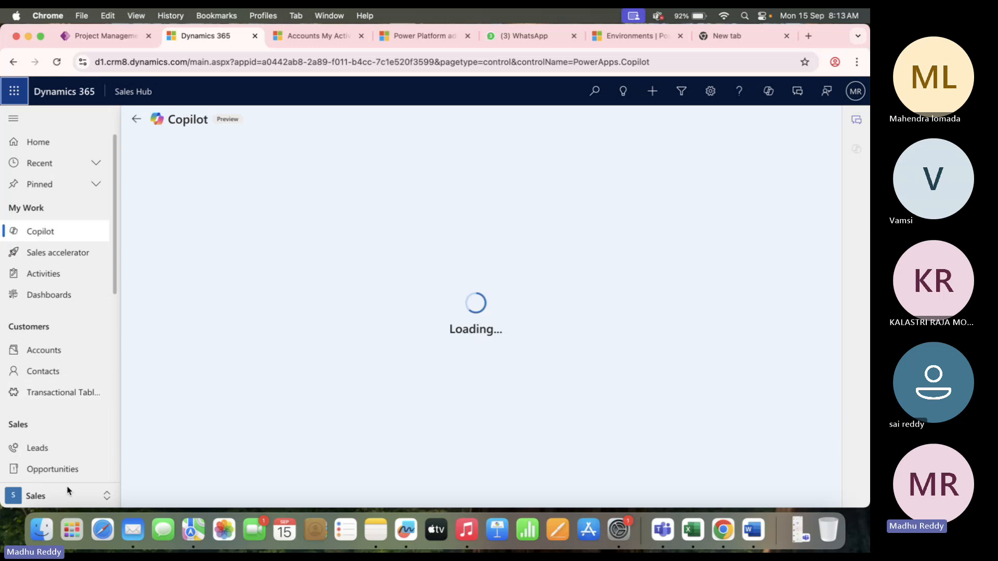
{"action": "left_click", "coordinate": [60, 497]}
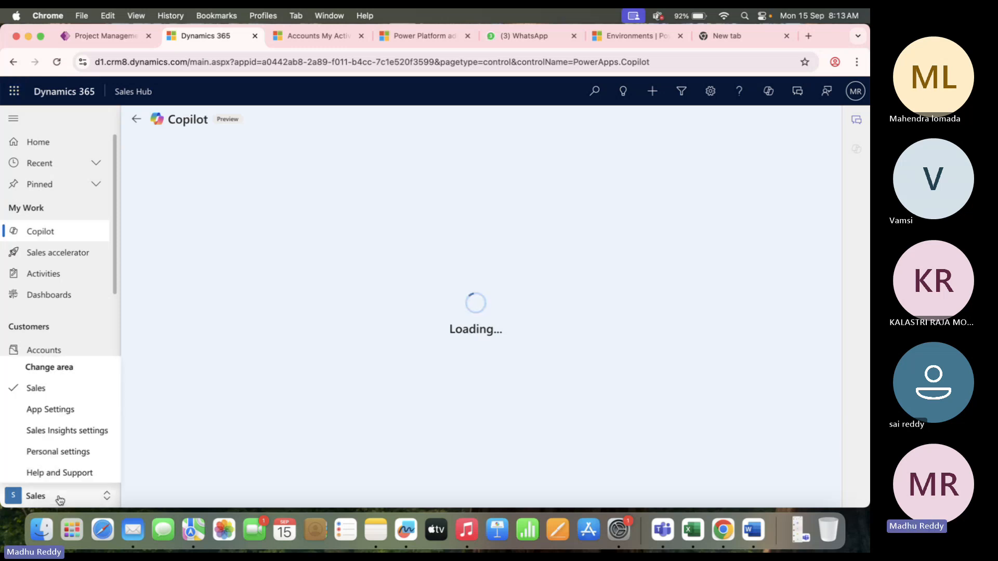
{"action": "left_click", "coordinate": [60, 497]}
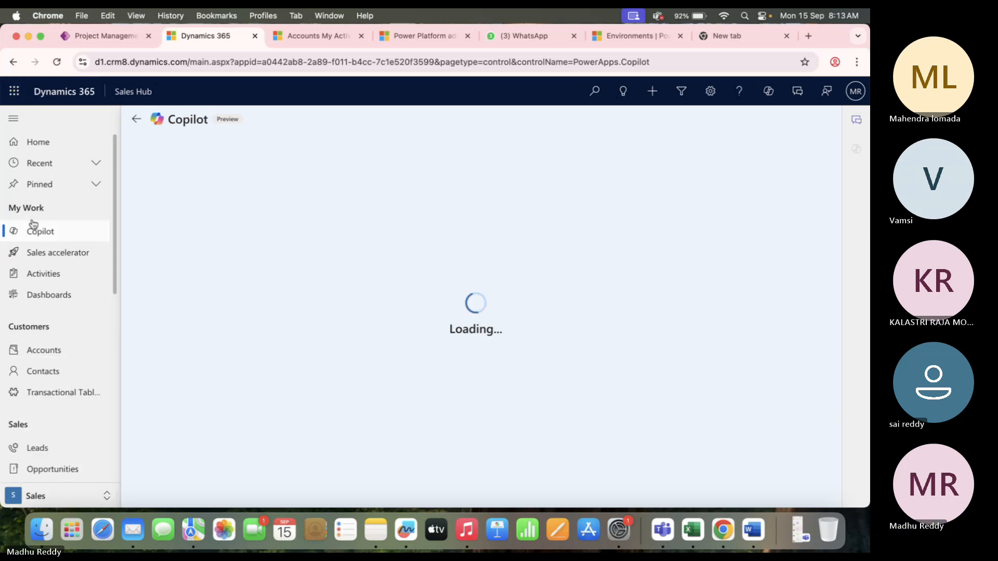
{"action": "left_click_drag", "start_coordinate": [46, 209], "coordinate": [3, 214]}
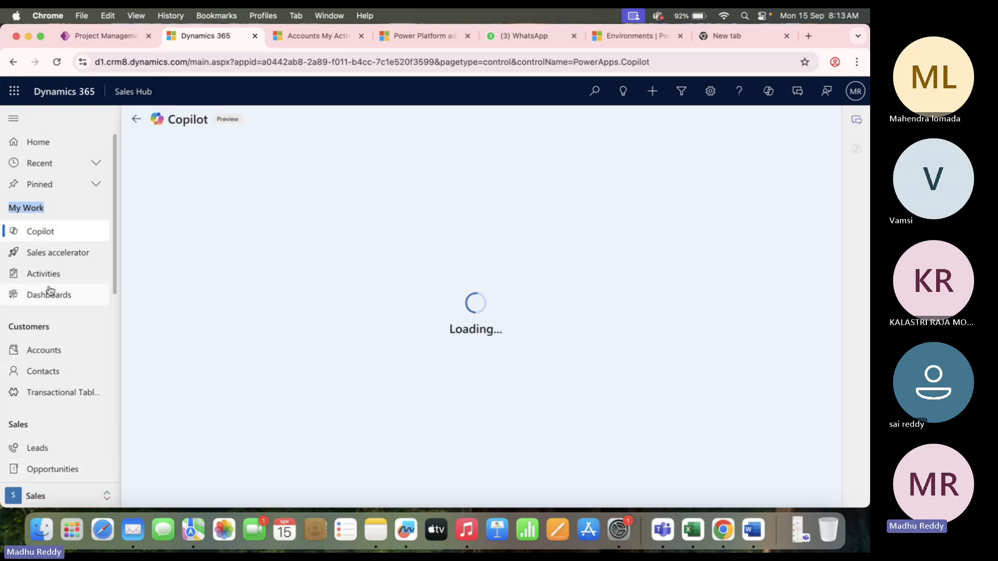
{"action": "left_click", "coordinate": [108, 34]}
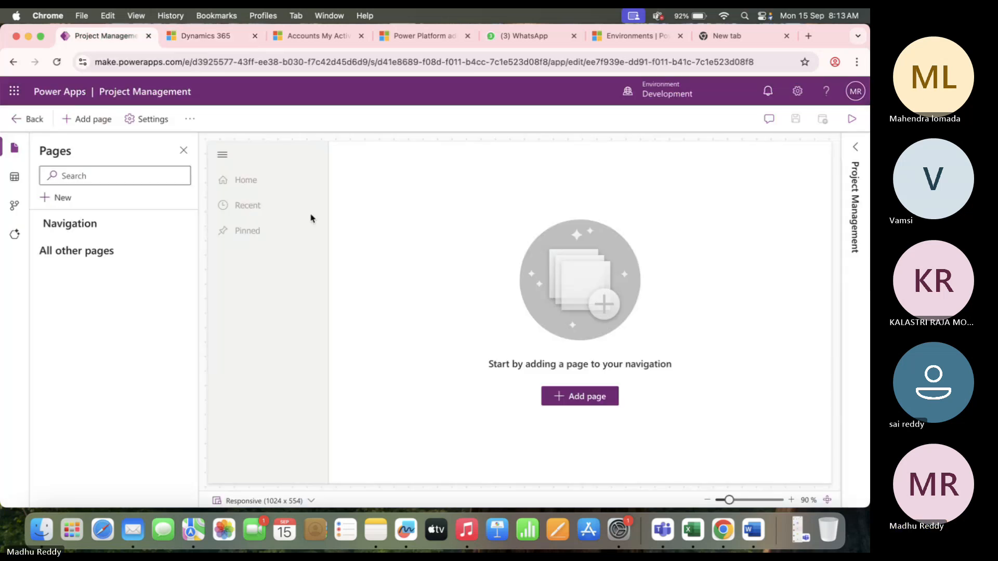
Return to the solution objects, check the Project Management app and site map rows, then switch to Dynamics 365.
{"action": "left_click", "coordinate": [28, 119]}
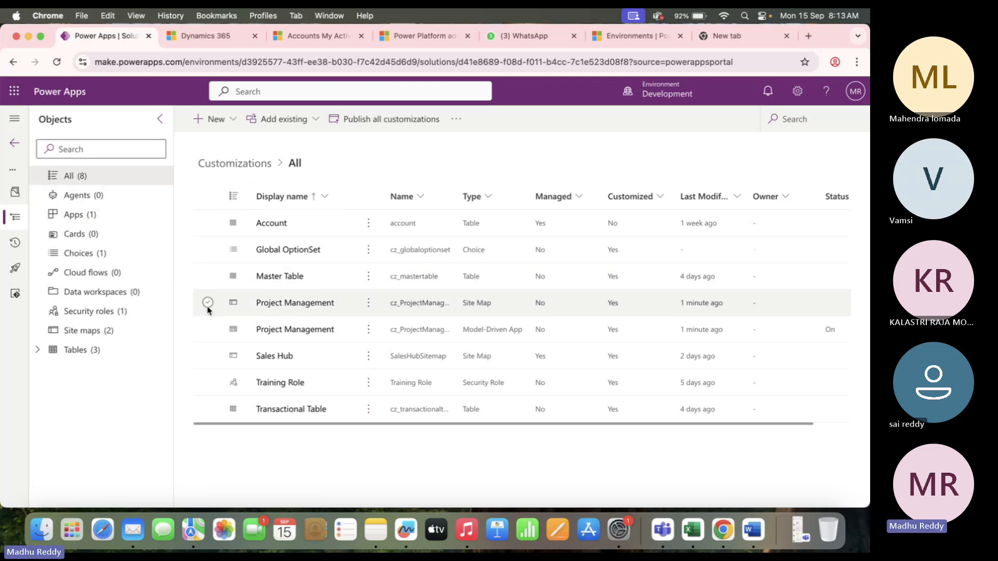
{"action": "left_click", "coordinate": [496, 305]}
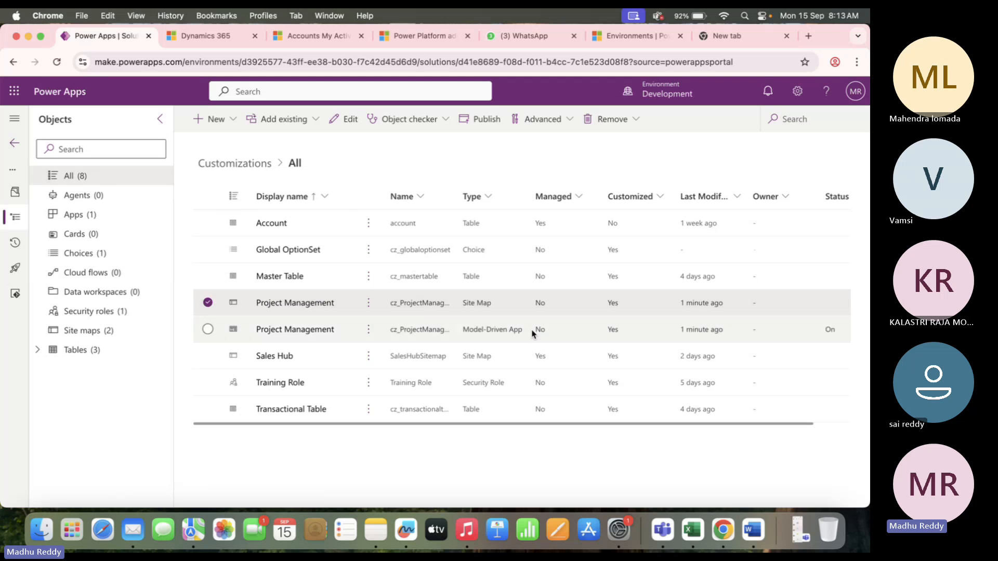
{"action": "left_click", "coordinate": [534, 335]}
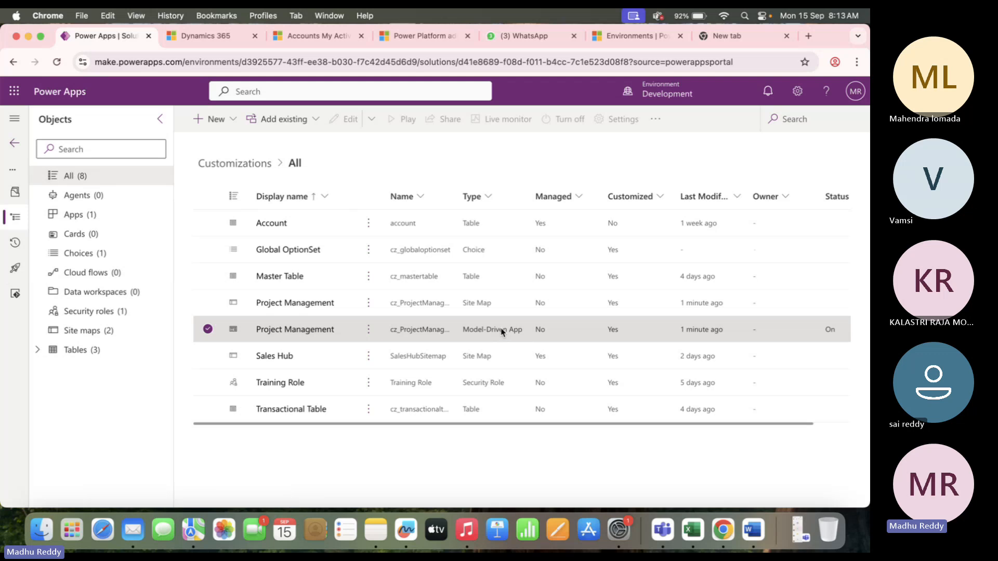
{"action": "left_click", "coordinate": [208, 302]}
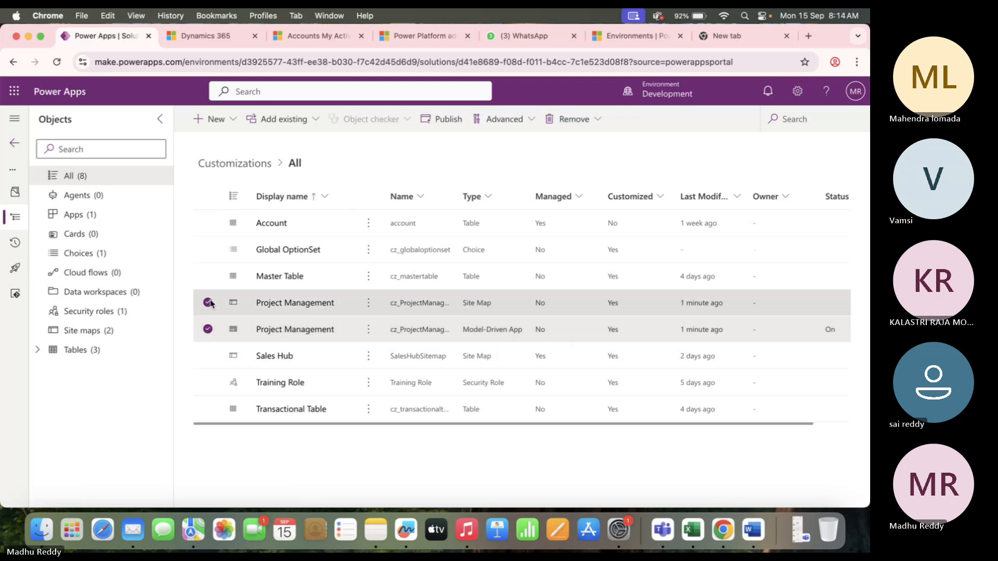
{"action": "left_click", "coordinate": [212, 36]}
Open Field Service from the Apps list, dismiss What's new, then return to the Power Apps solution.
{"action": "left_click", "coordinate": [128, 92]}
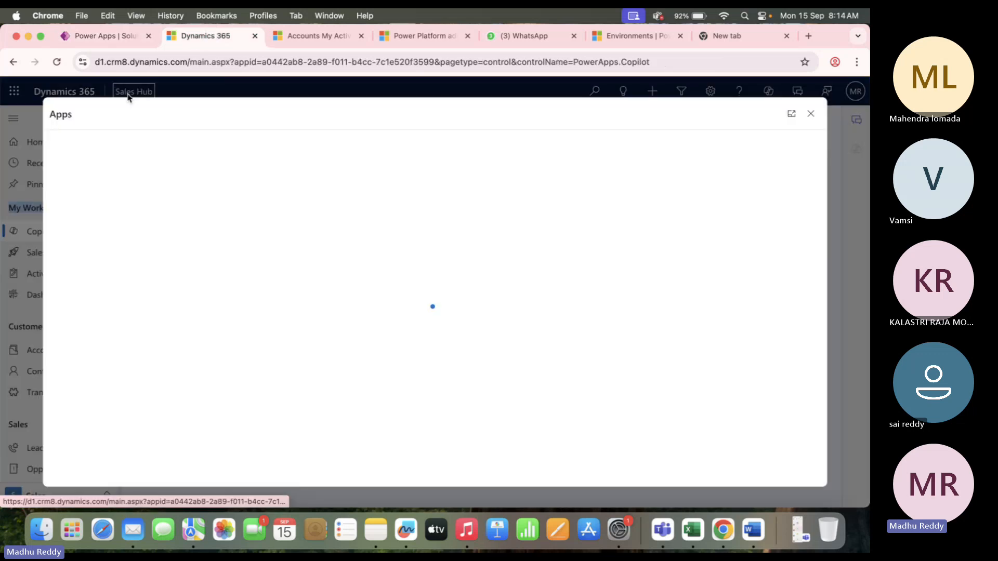
{"action": "scroll", "coordinate": [259, 310], "scroll_direction": "down", "scroll_amount": 3}
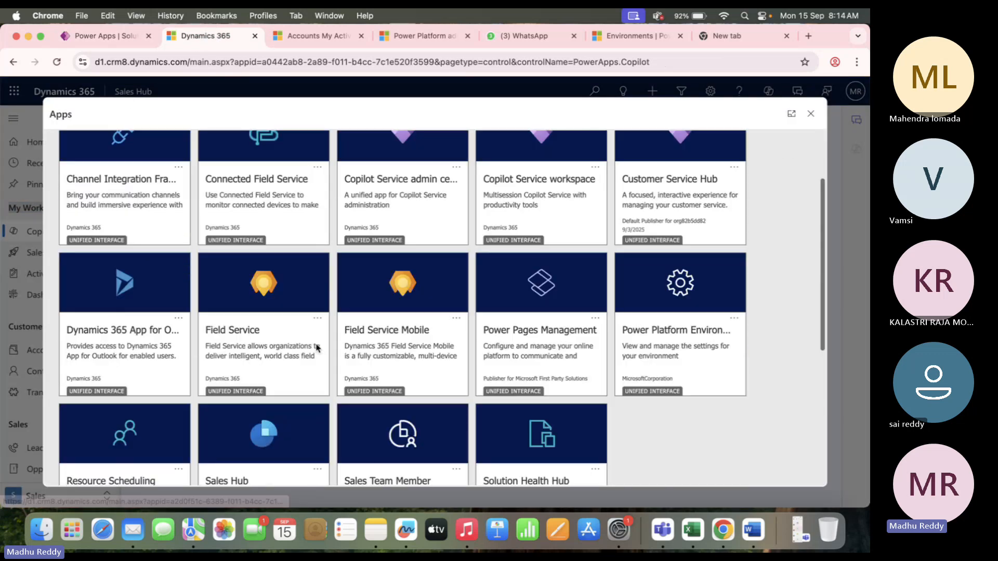
{"action": "left_click", "coordinate": [235, 286]}
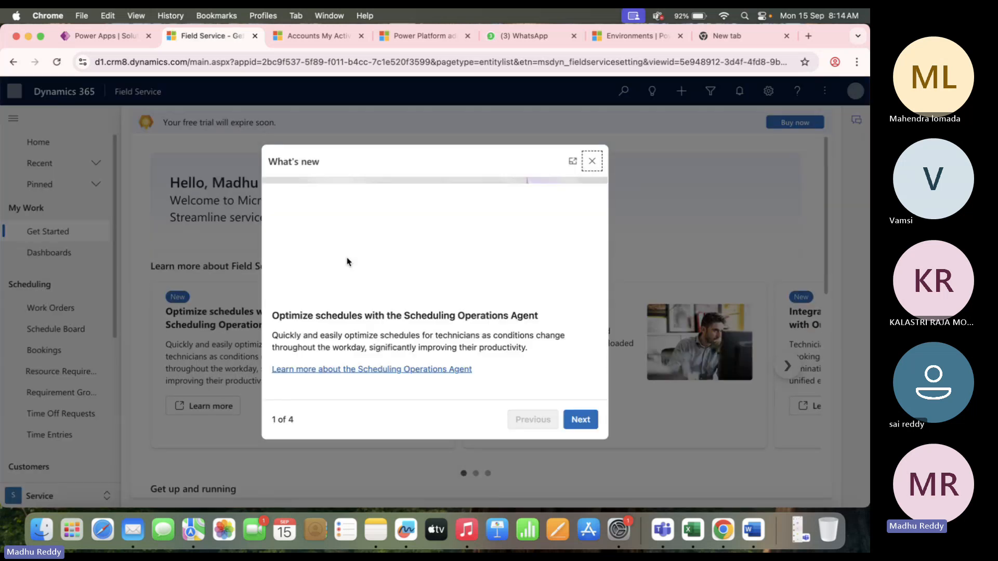
{"action": "left_click", "coordinate": [592, 161]}
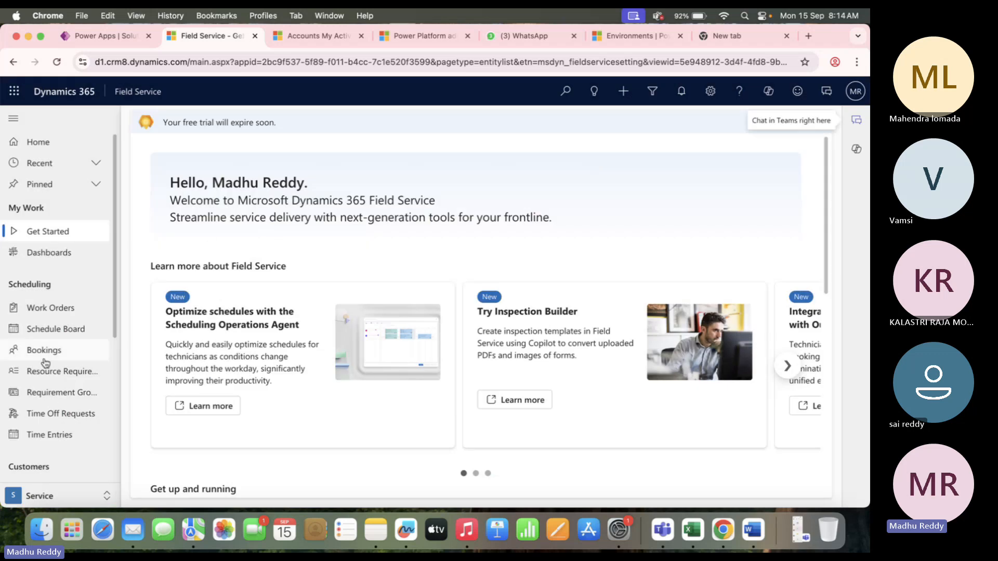
{"action": "scroll", "coordinate": [50, 380], "scroll_direction": "down", "scroll_amount": 5}
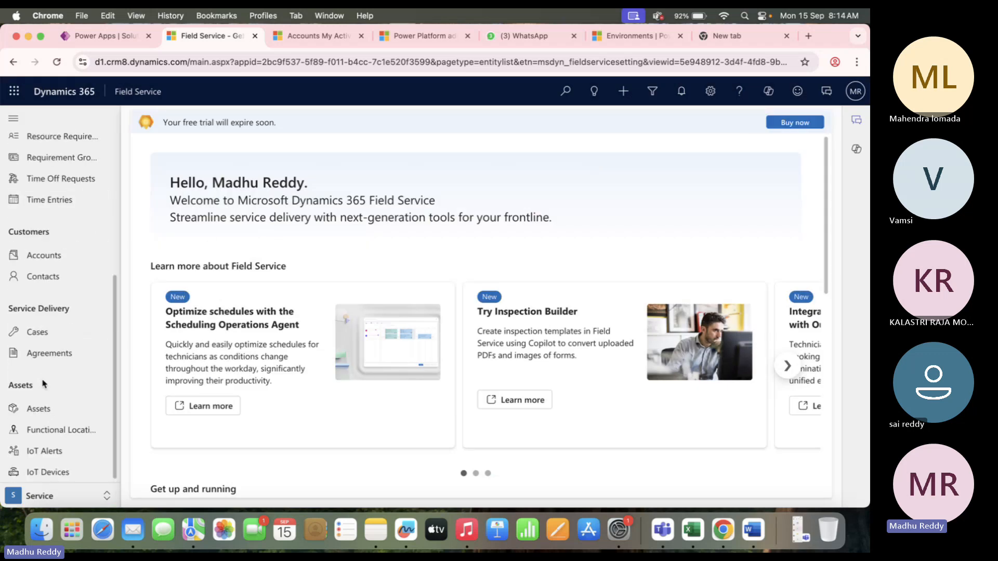
{"action": "left_click", "coordinate": [98, 35]}
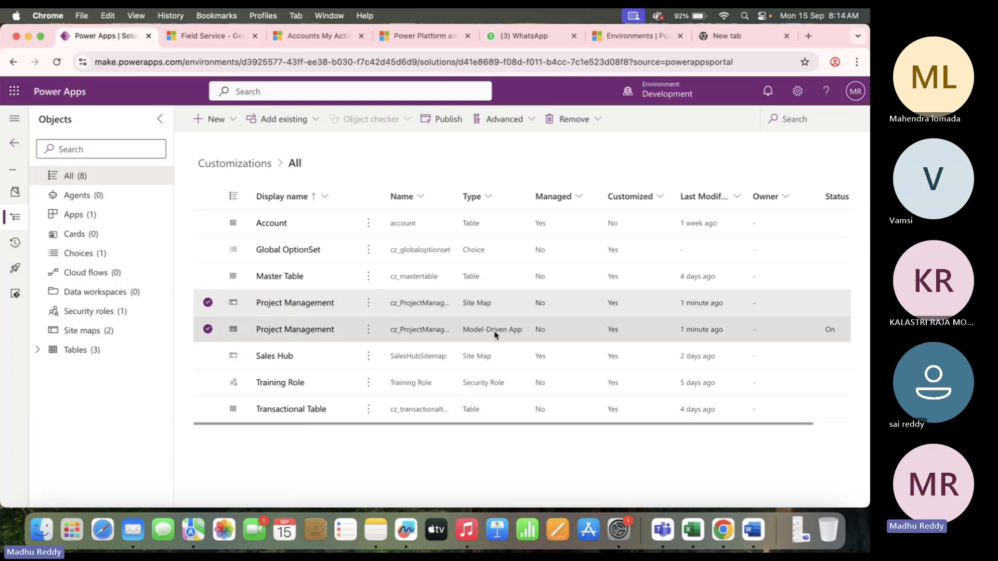
{"action": "left_click", "coordinate": [208, 303]}
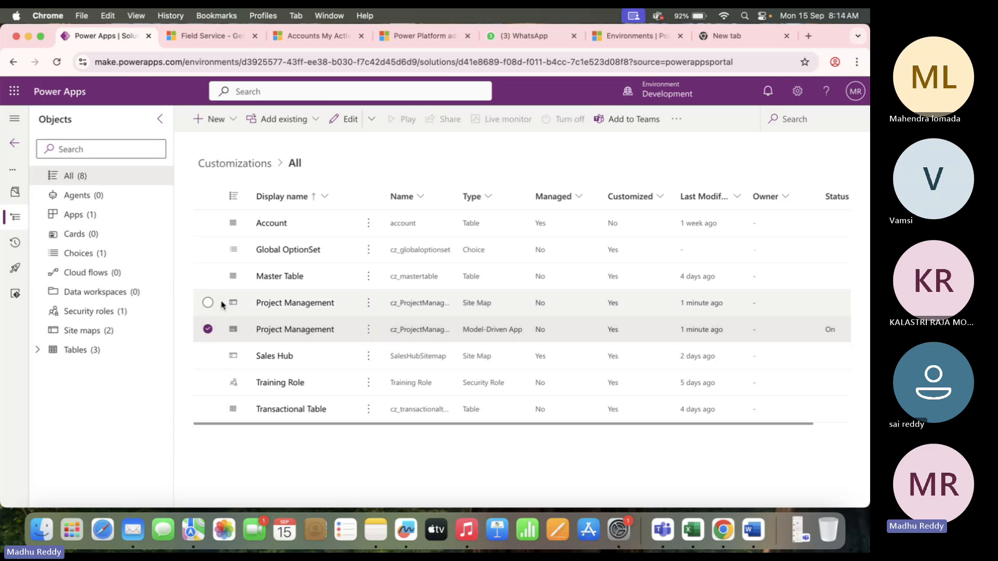
{"action": "left_click", "coordinate": [207, 303]}
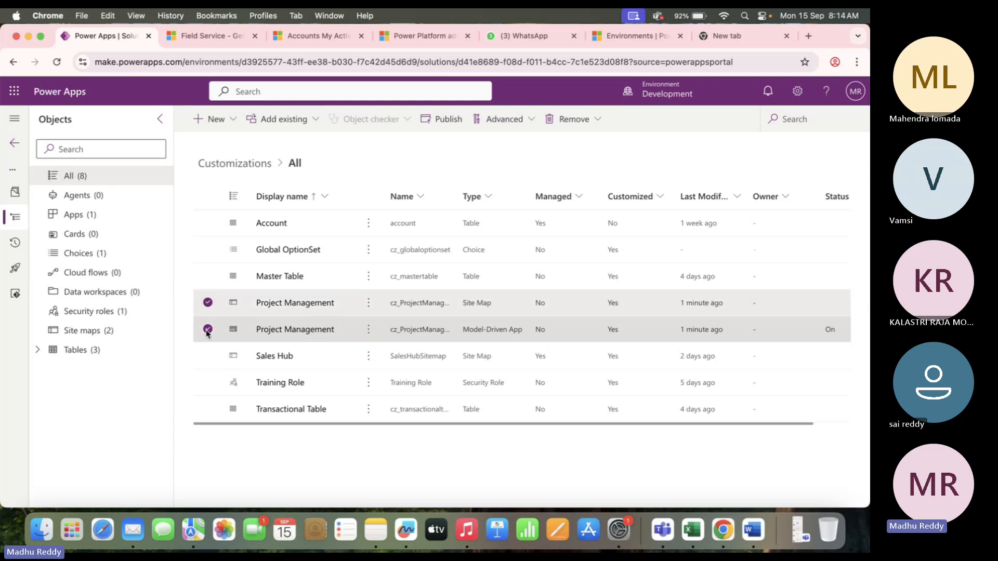
{"action": "left_click", "coordinate": [207, 327]}
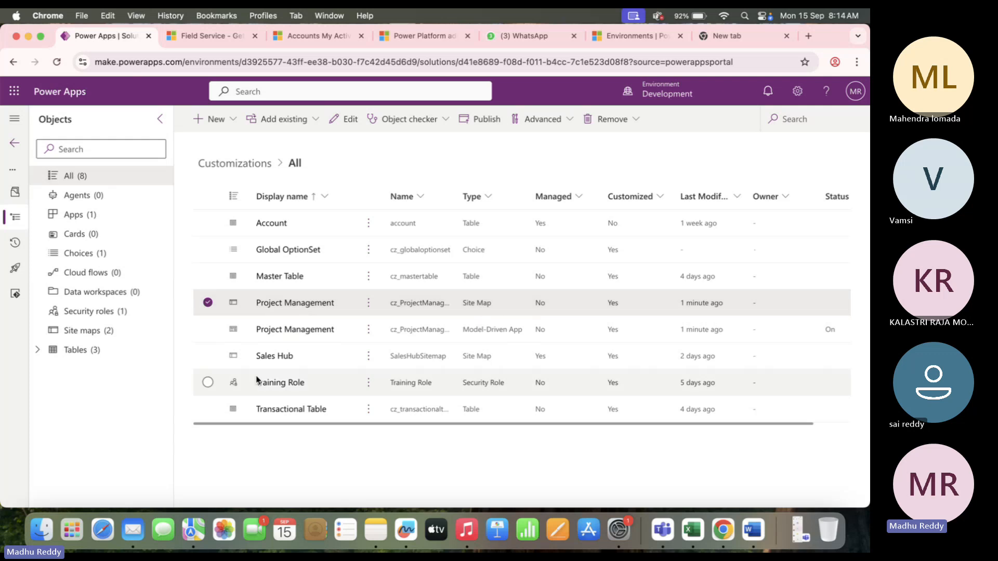
{"action": "left_click", "coordinate": [310, 357]}
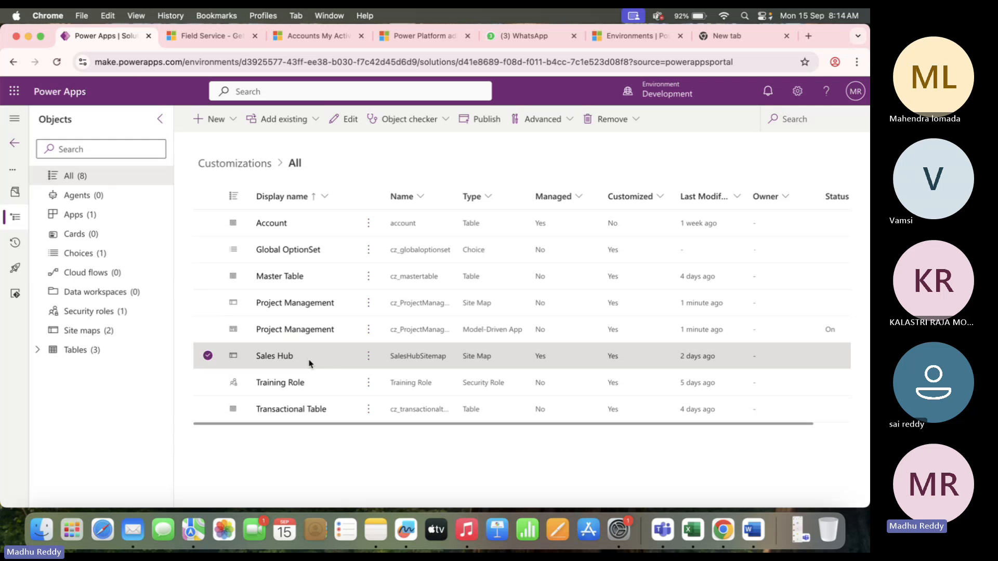
{"action": "left_click", "coordinate": [208, 356]}
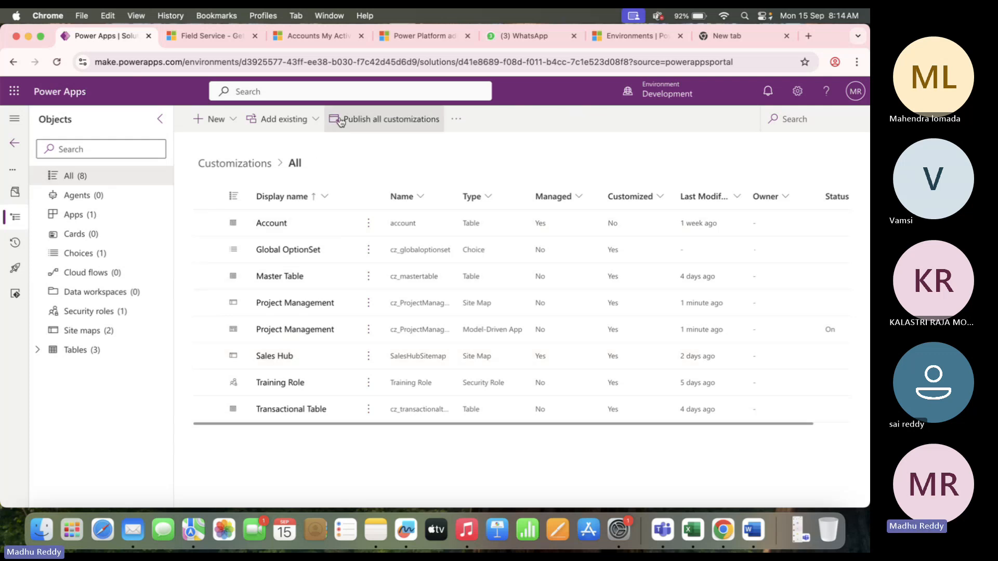
{"action": "left_click", "coordinate": [310, 120]}
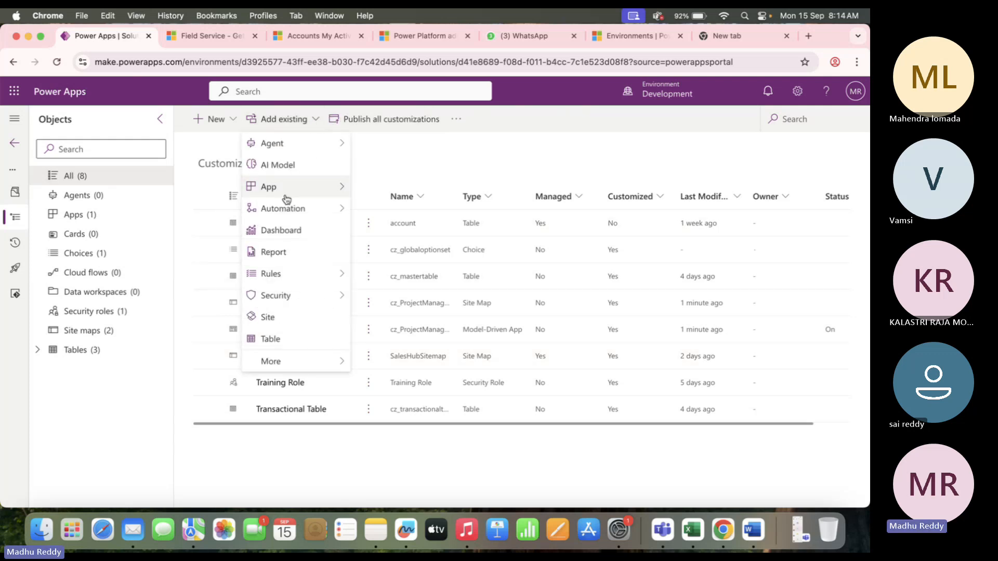
{"action": "mouse_move", "coordinate": [323, 361]}
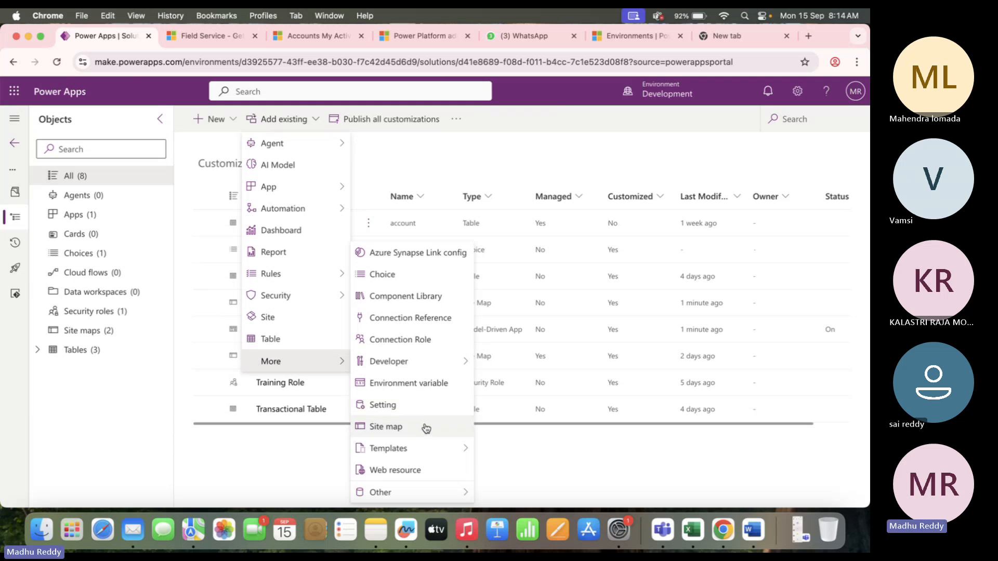
{"action": "left_click", "coordinate": [426, 429]}
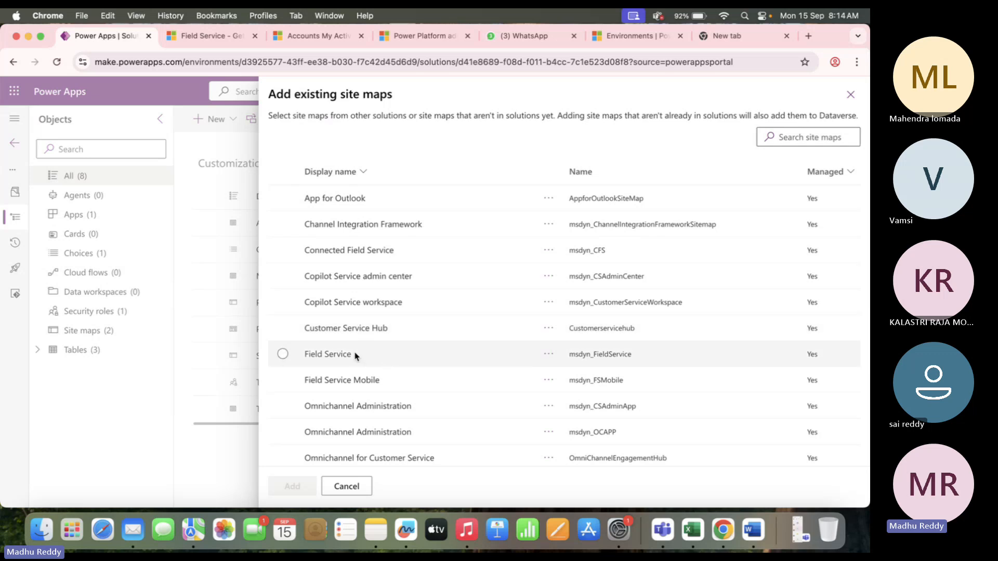
{"action": "scroll", "coordinate": [405, 359], "scroll_direction": "down", "scroll_amount": 3}
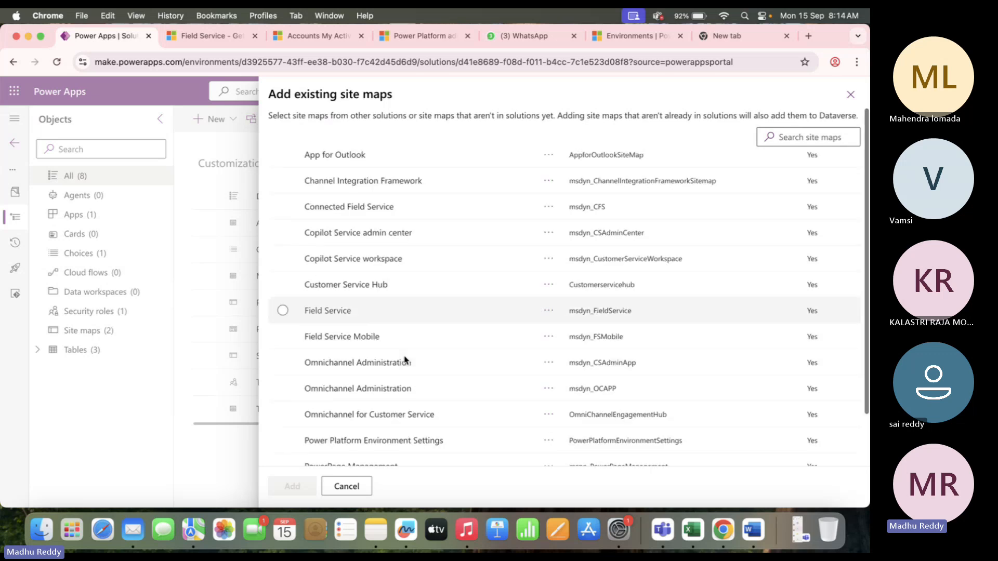
{"action": "scroll", "coordinate": [409, 321], "scroll_direction": "down", "scroll_amount": 3}
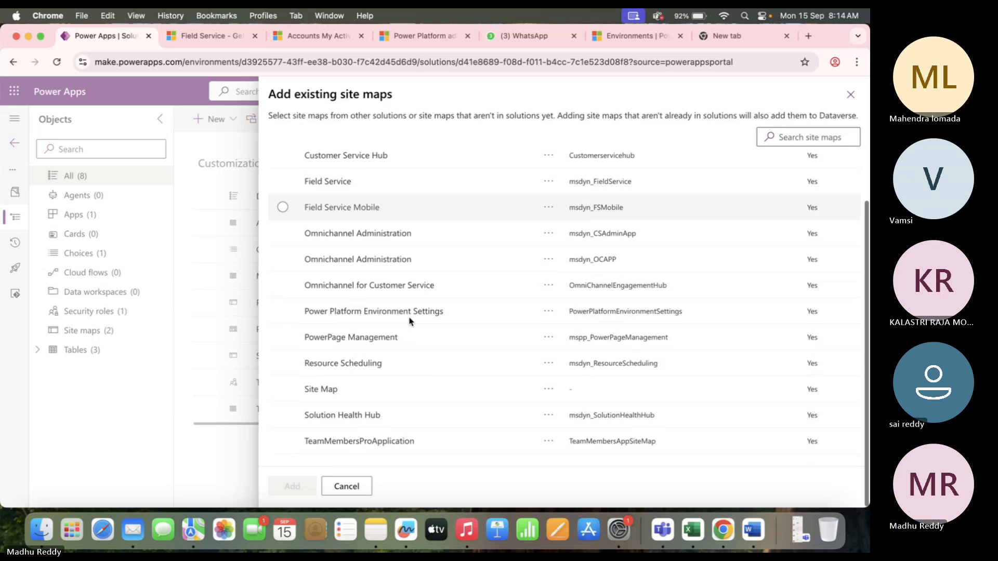
{"action": "scroll", "coordinate": [464, 246], "scroll_direction": "up", "scroll_amount": 6}
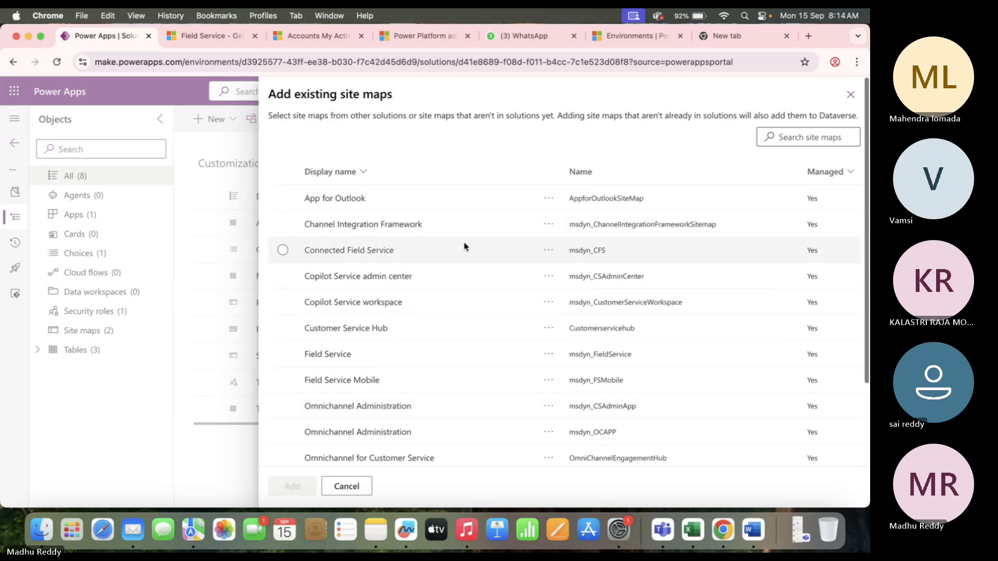
{"action": "left_click", "coordinate": [851, 97]}
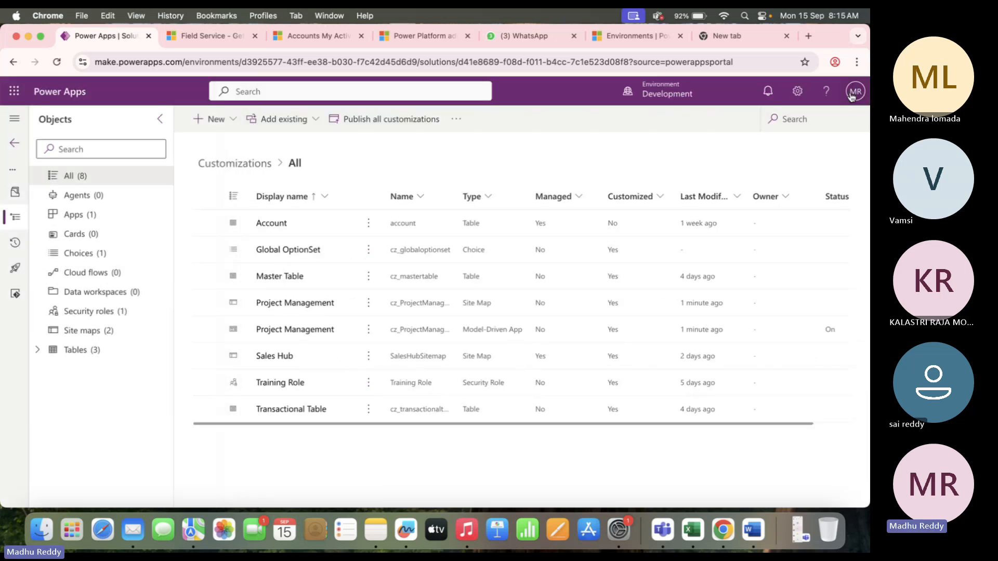
{"action": "left_click", "coordinate": [219, 36]}
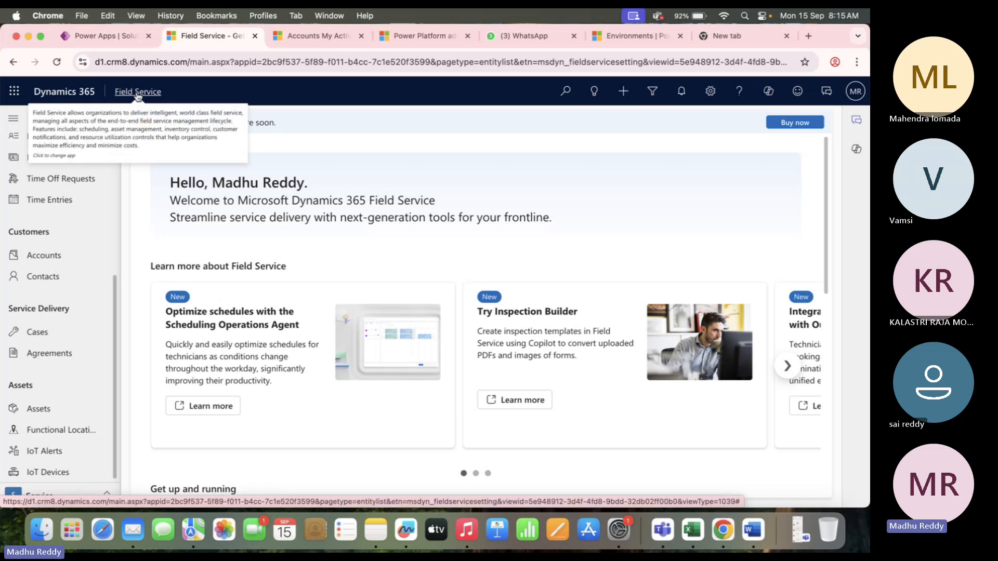
{"action": "left_click", "coordinate": [109, 35]}
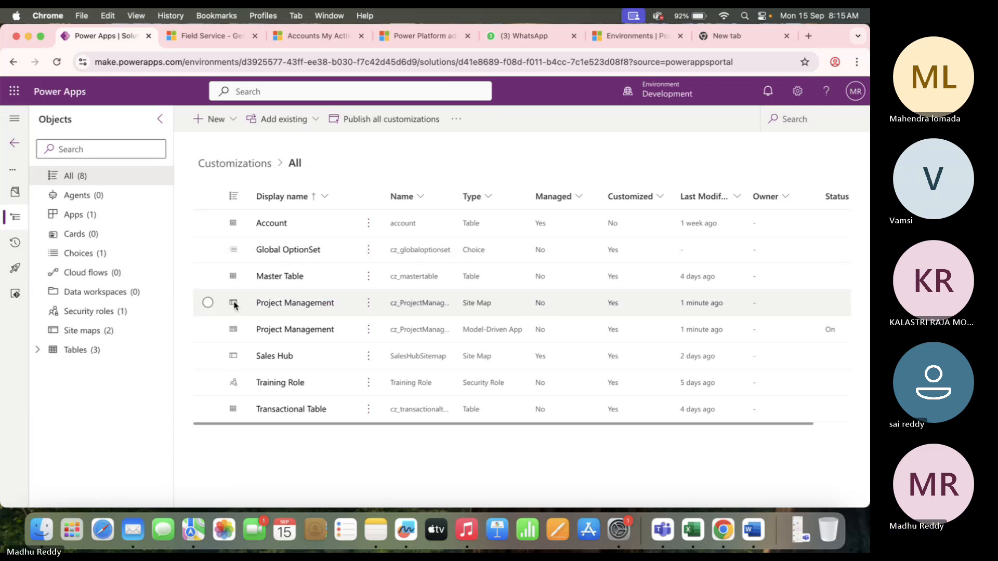
{"action": "left_click", "coordinate": [209, 303]}
{"action": "left_click", "coordinate": [208, 304]}
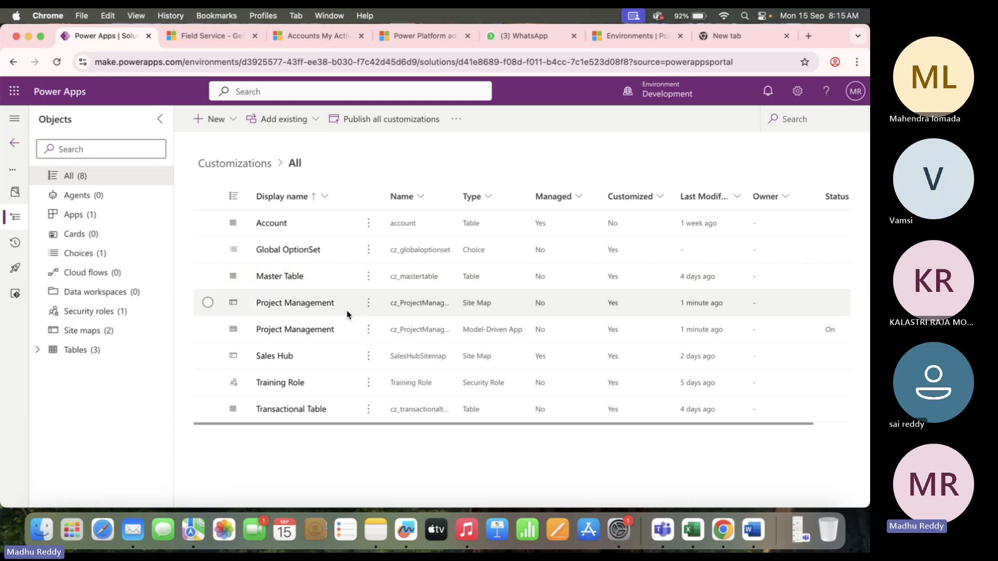
{"action": "left_click", "coordinate": [203, 37]}
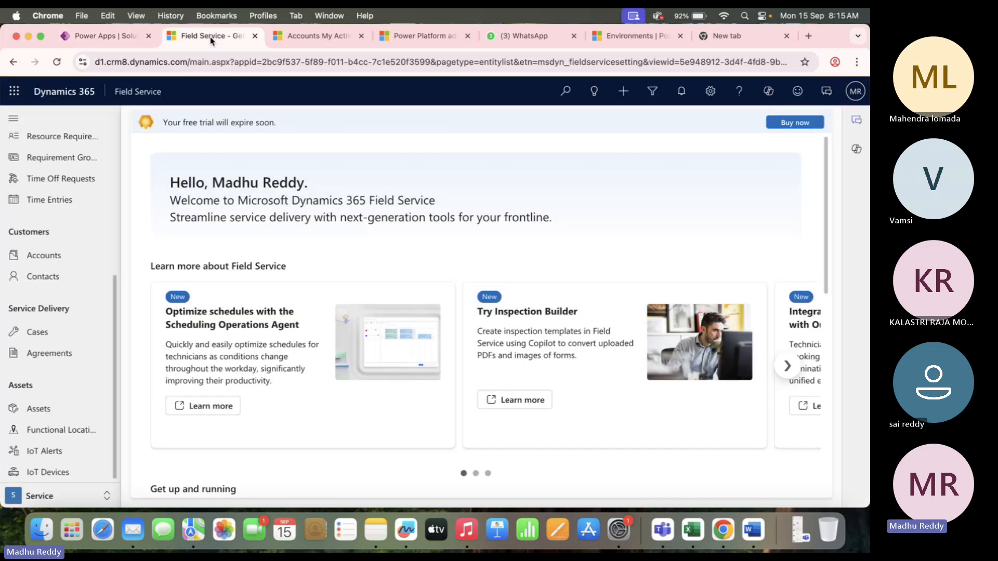
{"action": "left_click", "coordinate": [139, 96]}
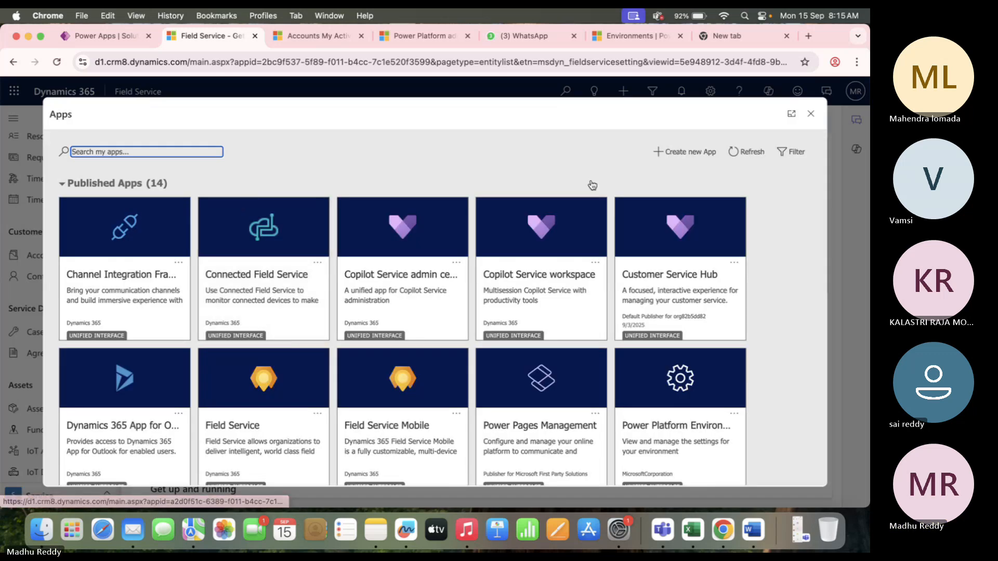
{"action": "left_click", "coordinate": [756, 152]}
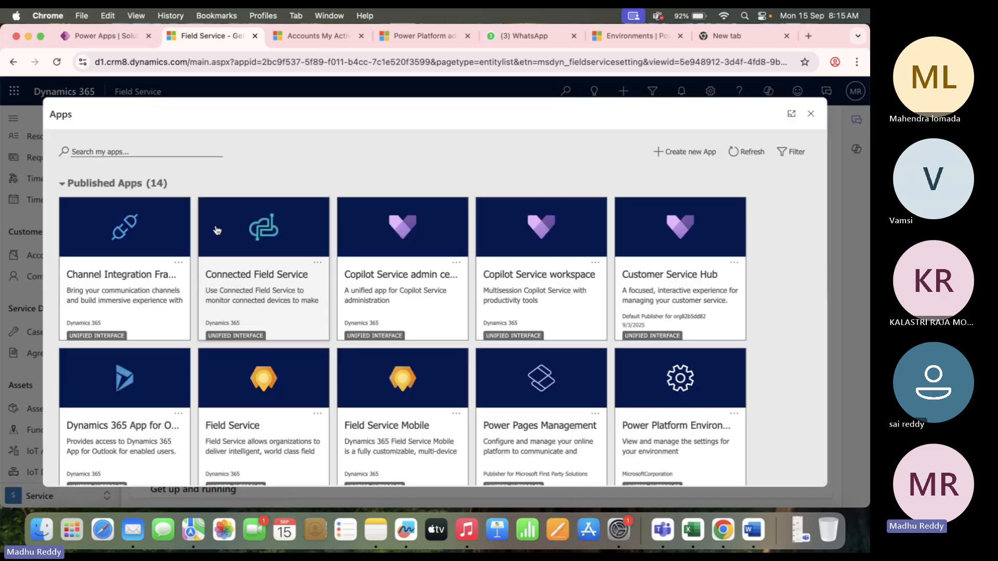
{"action": "scroll", "coordinate": [589, 304], "scroll_direction": "down", "scroll_amount": 8}
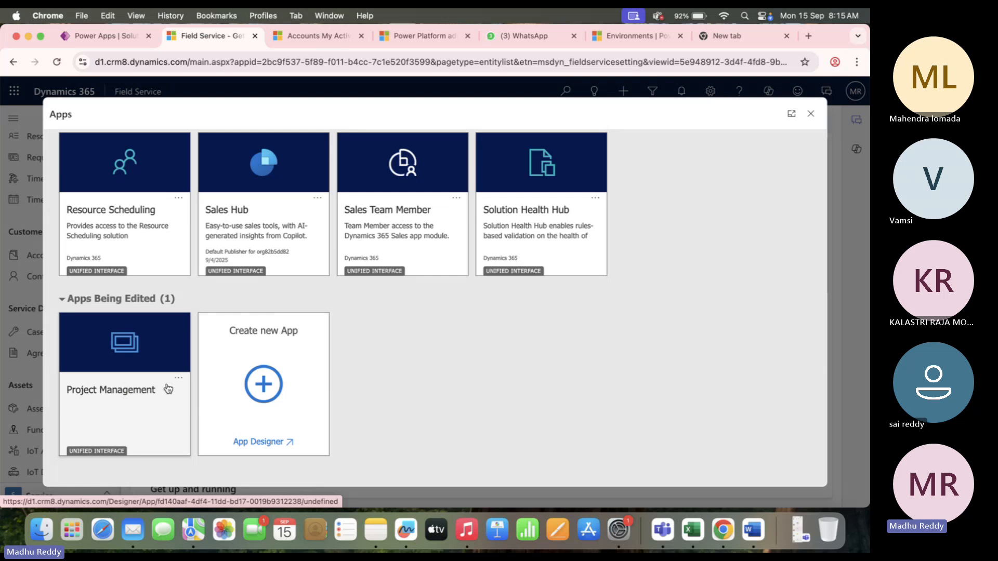
{"action": "scroll", "coordinate": [285, 261], "scroll_direction": "up", "scroll_amount": 6}
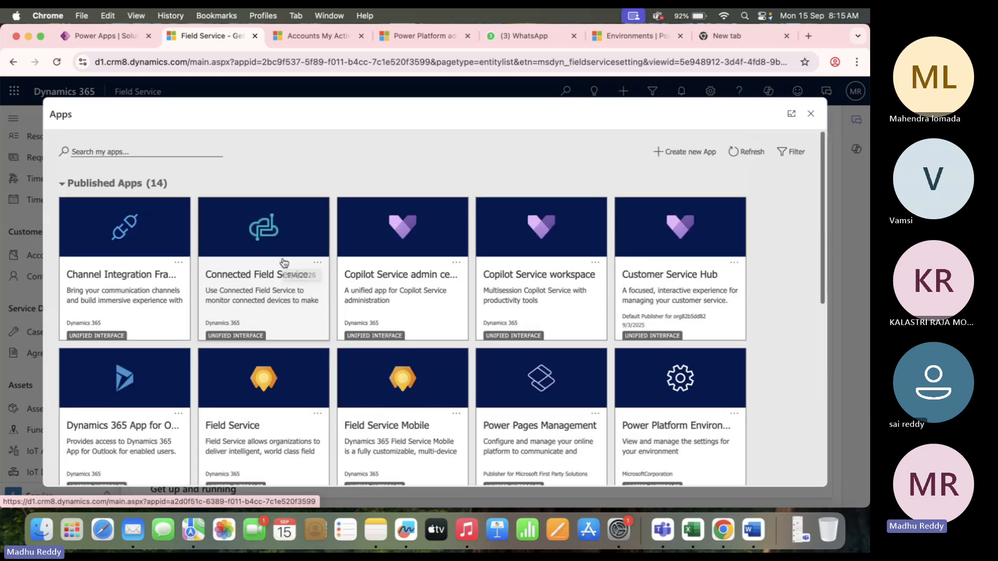
{"action": "left_click", "coordinate": [810, 114]}
{"action": "left_click", "coordinate": [102, 35]}
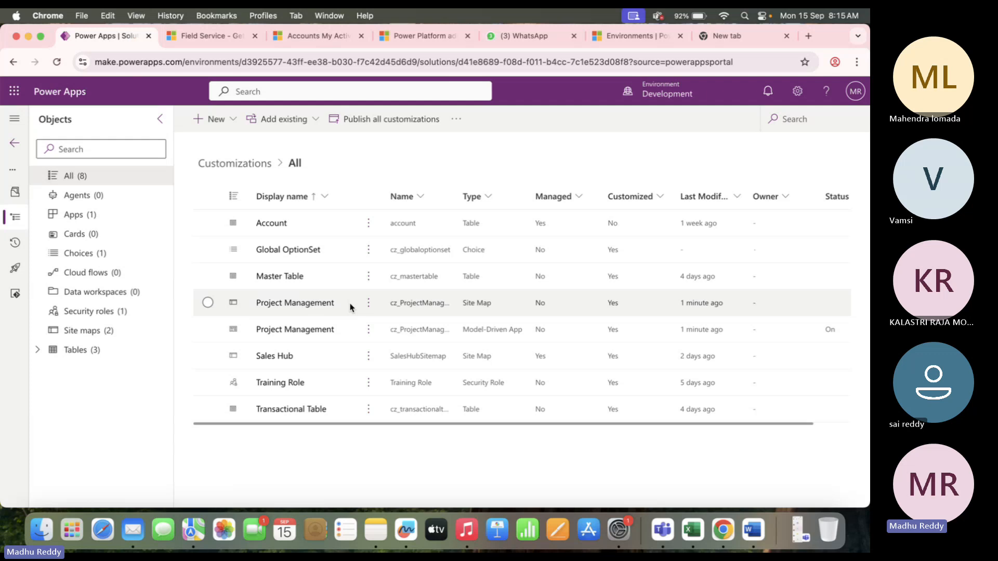
{"action": "left_click", "coordinate": [205, 37]}
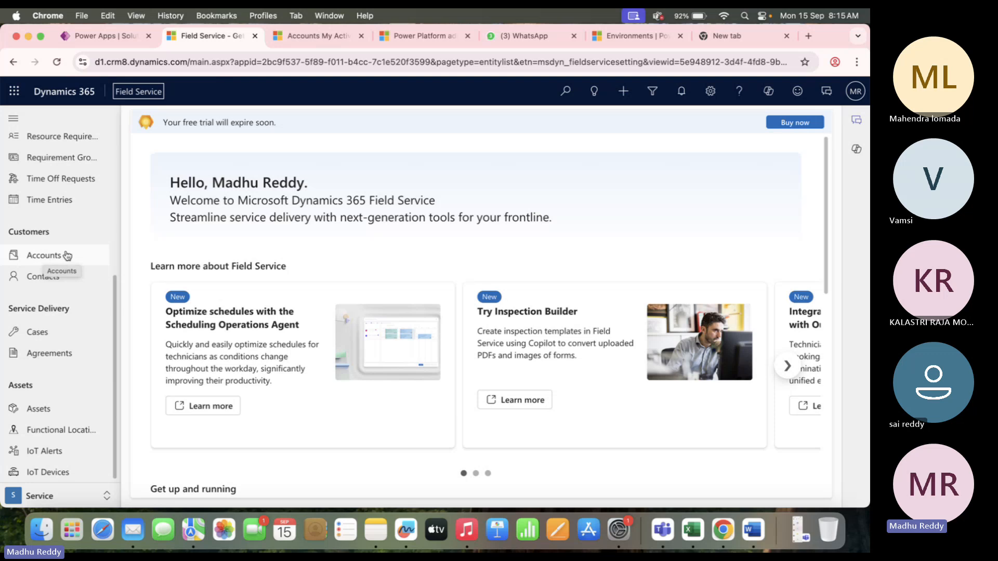
{"action": "left_click", "coordinate": [101, 36]}
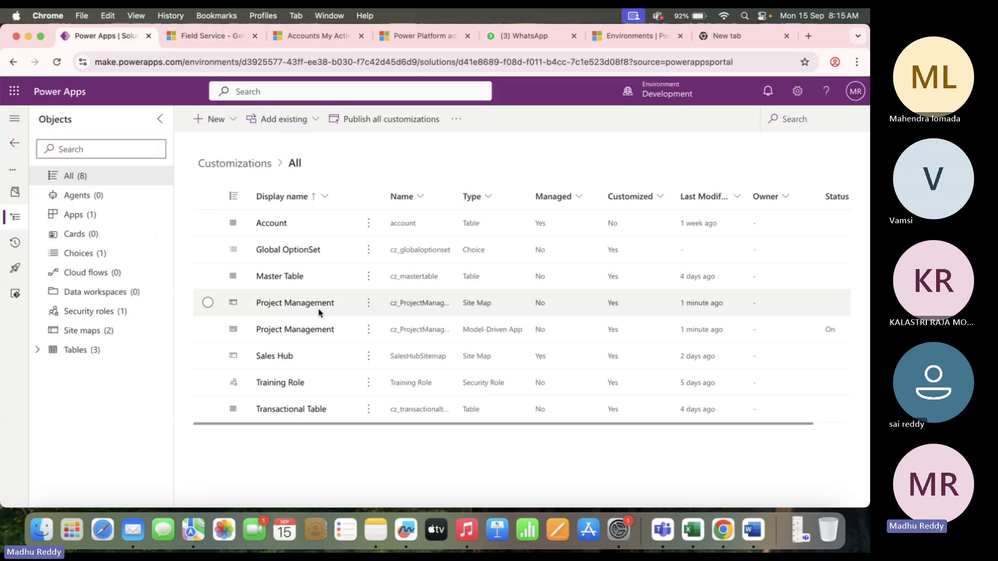
Open the Project Management site map in Sitemap Designer and add a New Area beside Area1.
{"action": "left_click", "coordinate": [343, 330]}
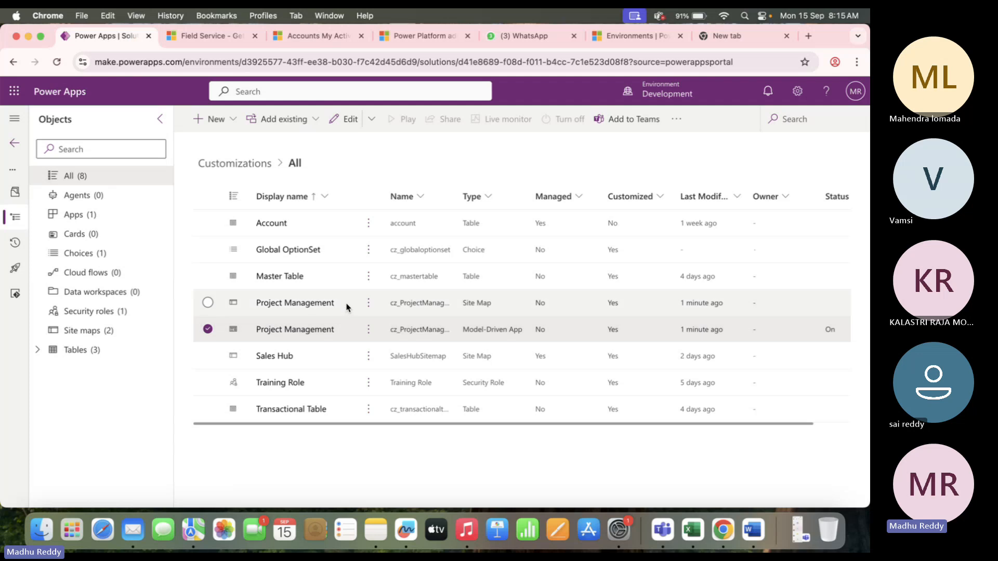
{"action": "left_click", "coordinate": [346, 307]}
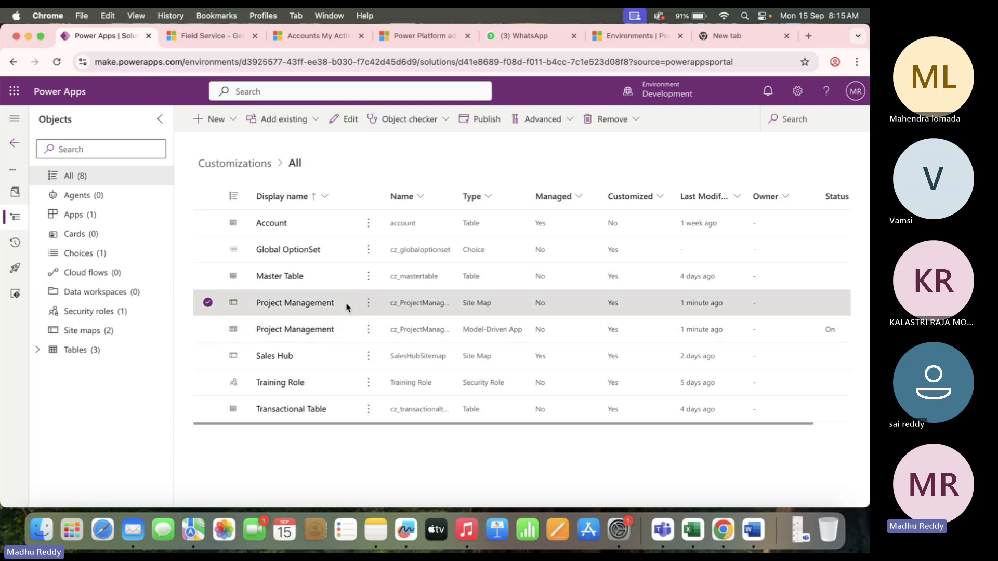
{"action": "left_click", "coordinate": [299, 303]}
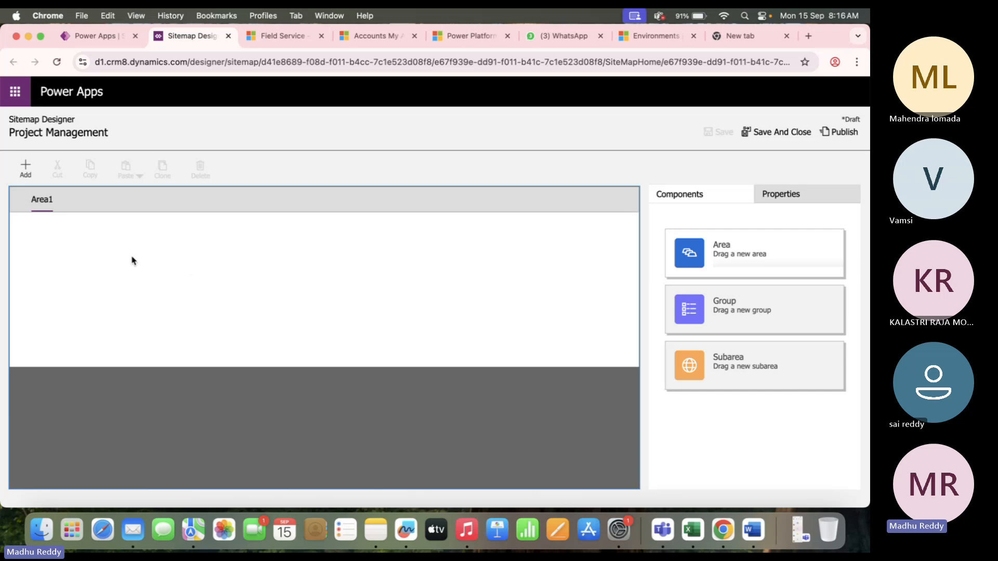
{"action": "left_click", "coordinate": [275, 40]}
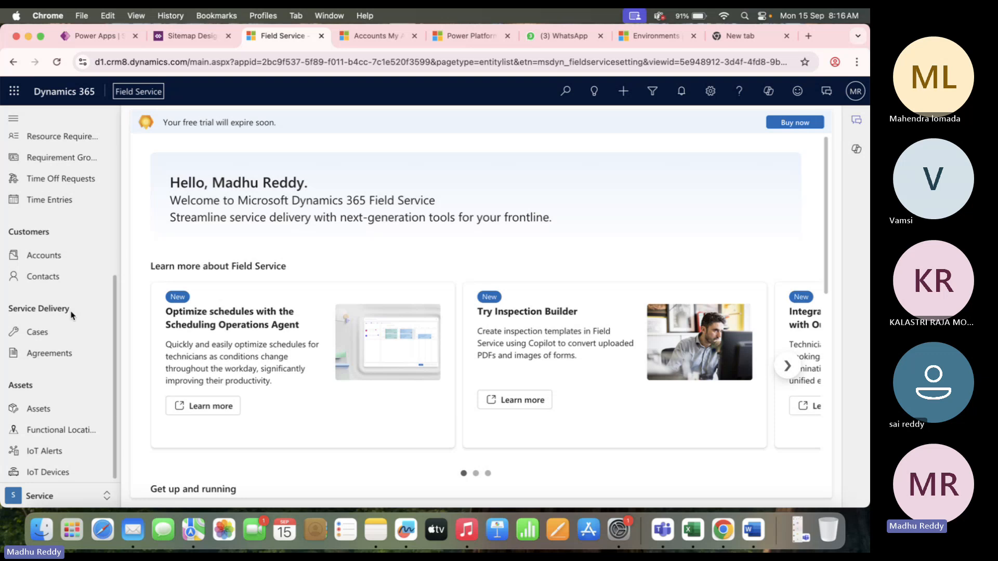
{"action": "left_click", "coordinate": [186, 35]}
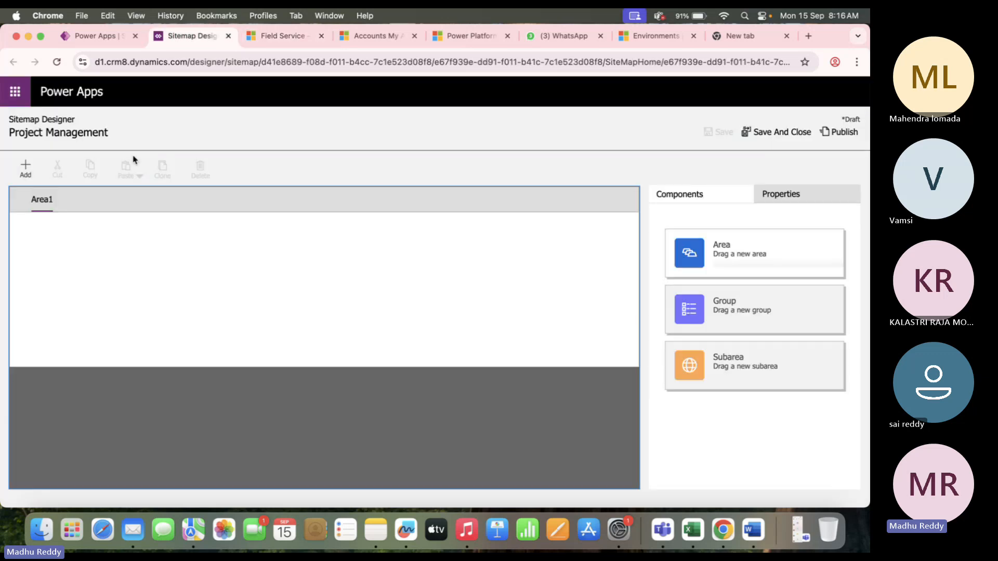
{"action": "left_click", "coordinate": [26, 171]}
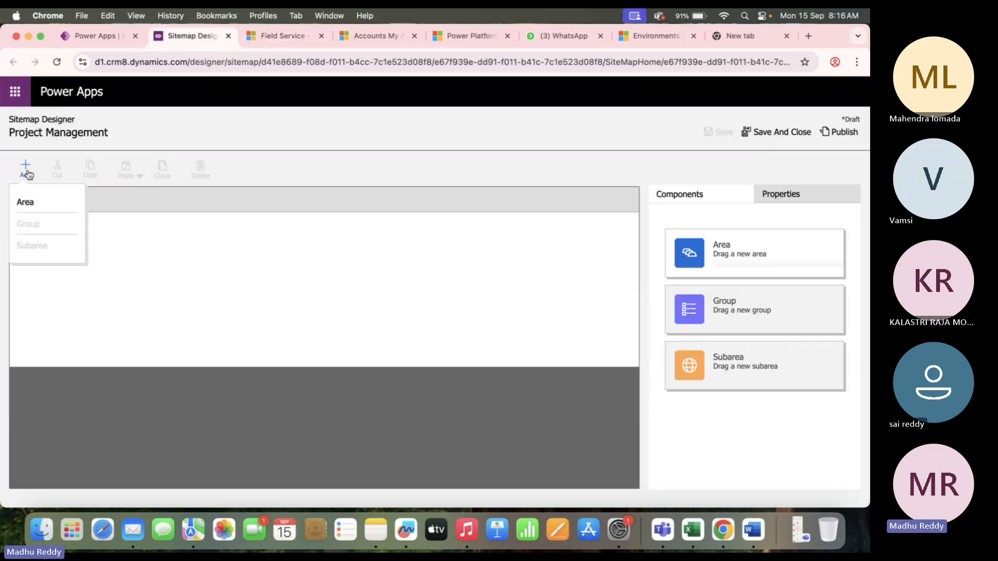
{"action": "left_click", "coordinate": [52, 210]}
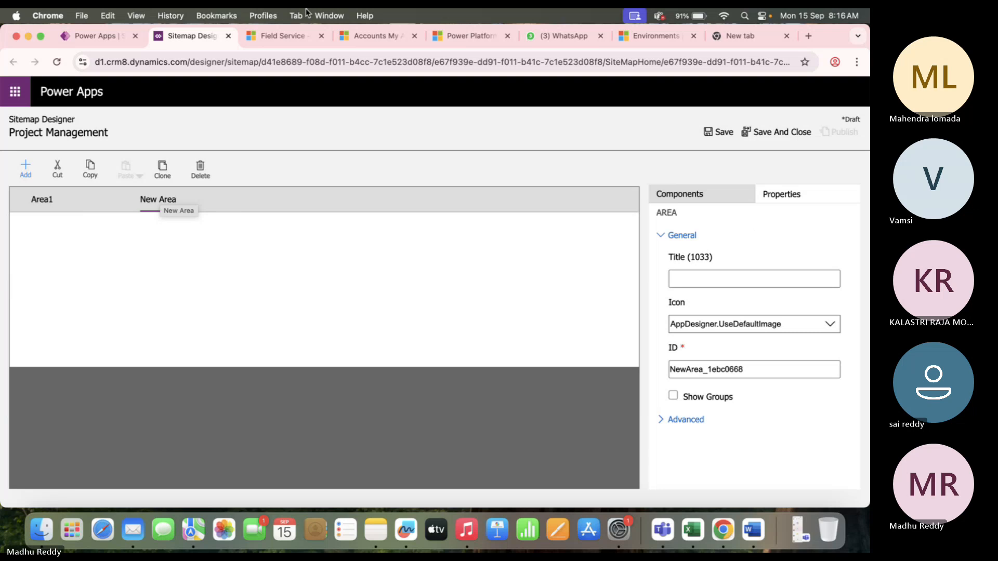
In Field Service, view the area switcher, keep Service, and highlight the Customers and Service Delivery headings.
{"action": "left_click", "coordinate": [283, 36]}
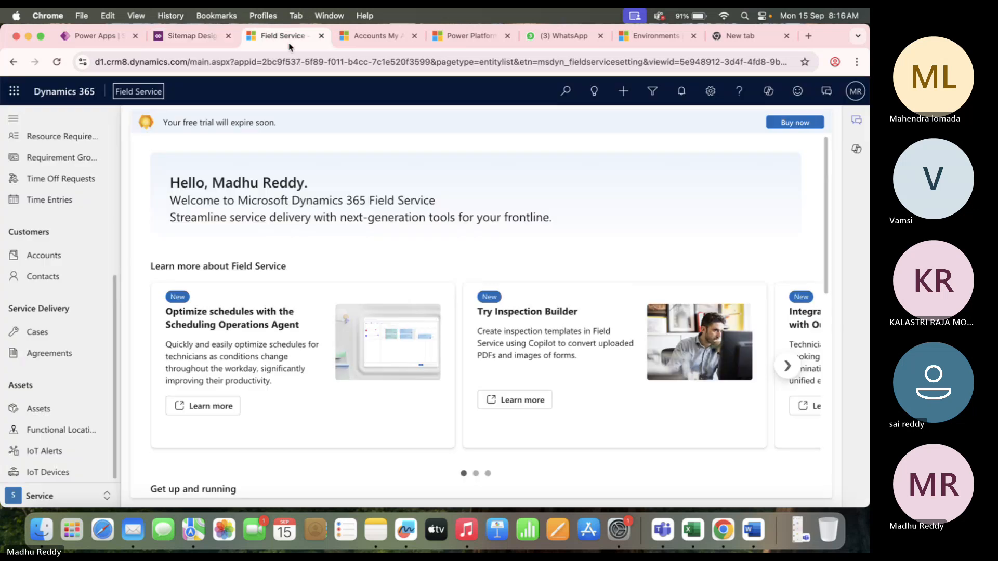
{"action": "left_click", "coordinate": [45, 498]}
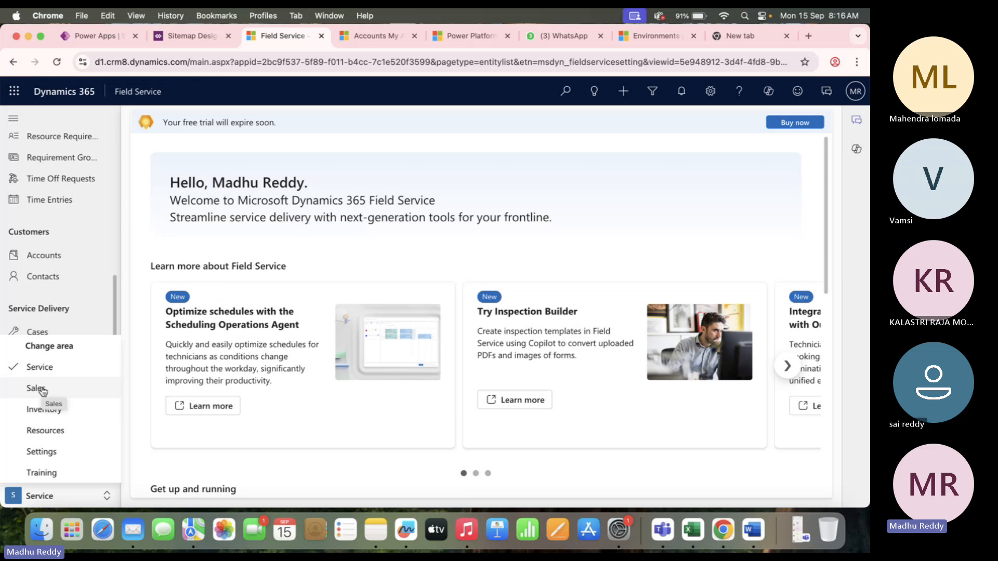
{"action": "left_click", "coordinate": [56, 369]}
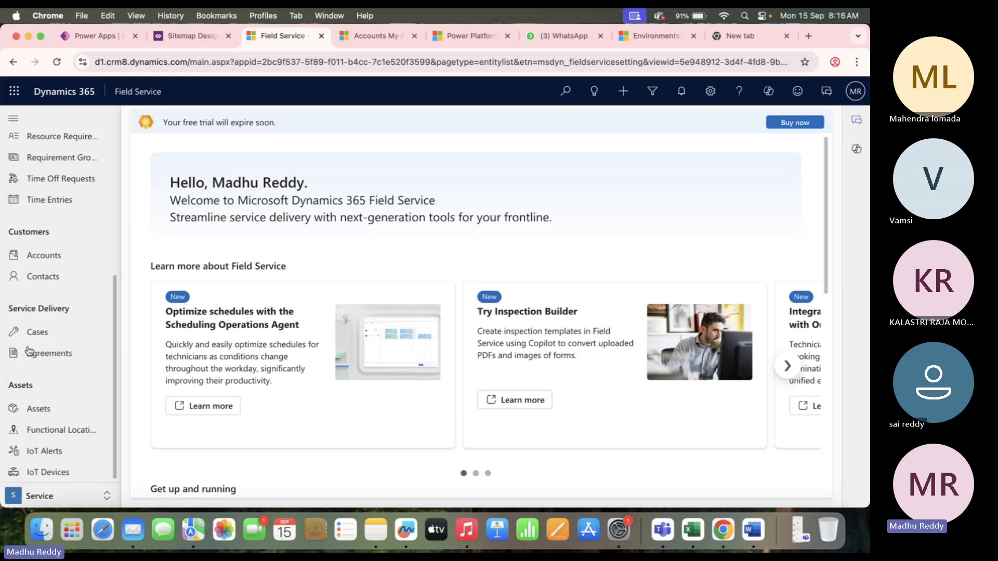
{"action": "left_click_drag", "start_coordinate": [60, 236], "coordinate": [7, 233]}
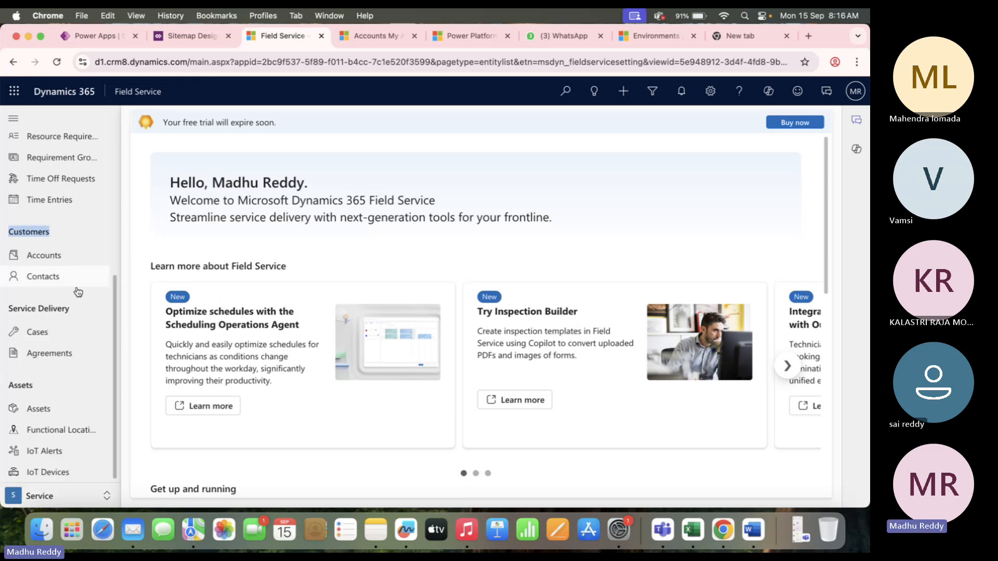
{"action": "left_click_drag", "start_coordinate": [78, 310], "coordinate": [3, 311]}
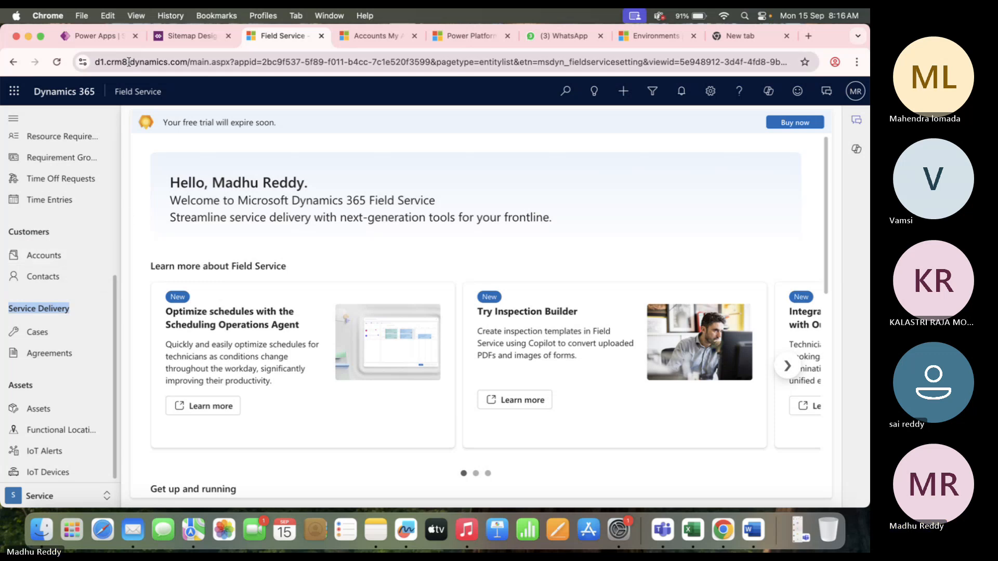
Delete the New Area and rename Area1 to 'Project'.
{"action": "left_click", "coordinate": [191, 41]}
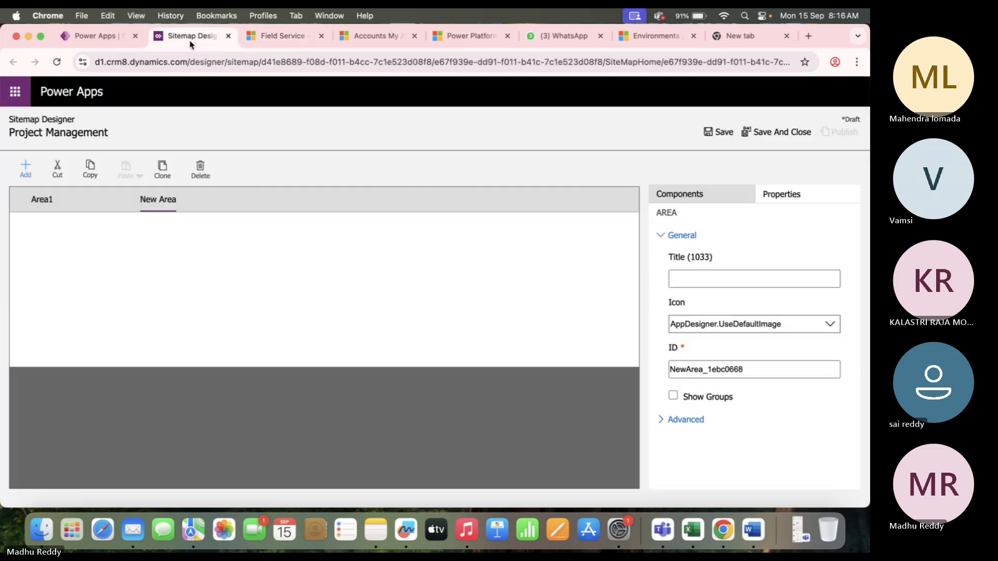
{"action": "left_click", "coordinate": [199, 171]}
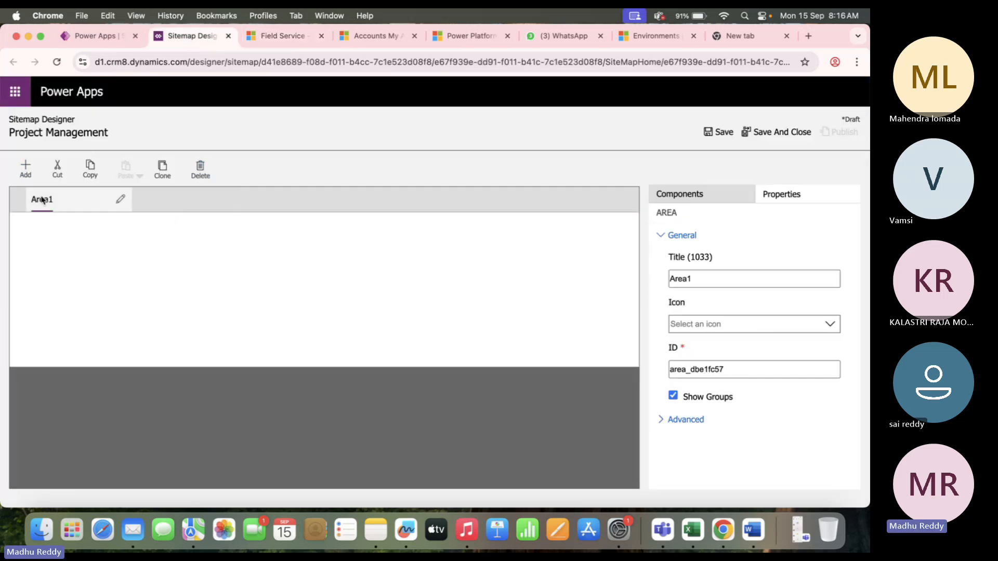
{"action": "left_click", "coordinate": [121, 200]}
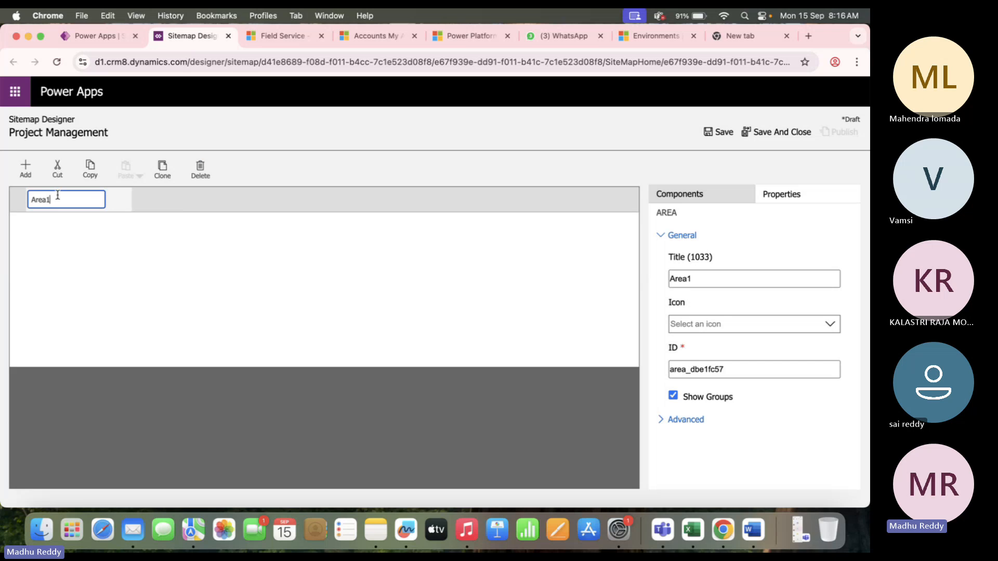
{"action": "key", "text": "BackSpace"}
{"action": "key", "text": "BackSpace"}
{"action": "key", "text": "BackSpace"}
{"action": "key", "text": "BackSpace"}
{"action": "key", "text": "BackSpace"}
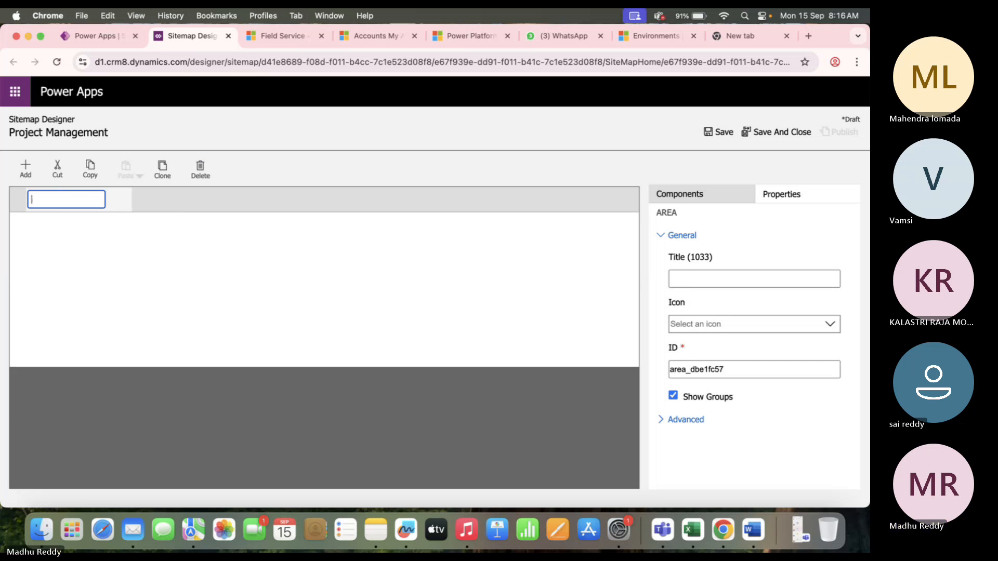
{"action": "type", "text": "Project"}
{"action": "left_click", "coordinate": [96, 286]}
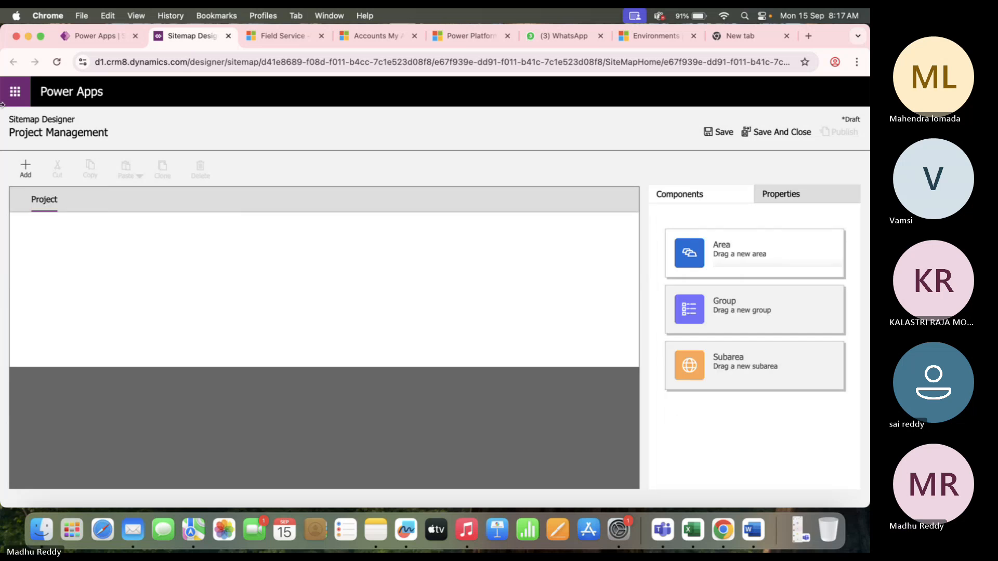
Add a group under the Project area and rename it 'Transactions'.
{"action": "left_click", "coordinate": [25, 177]}
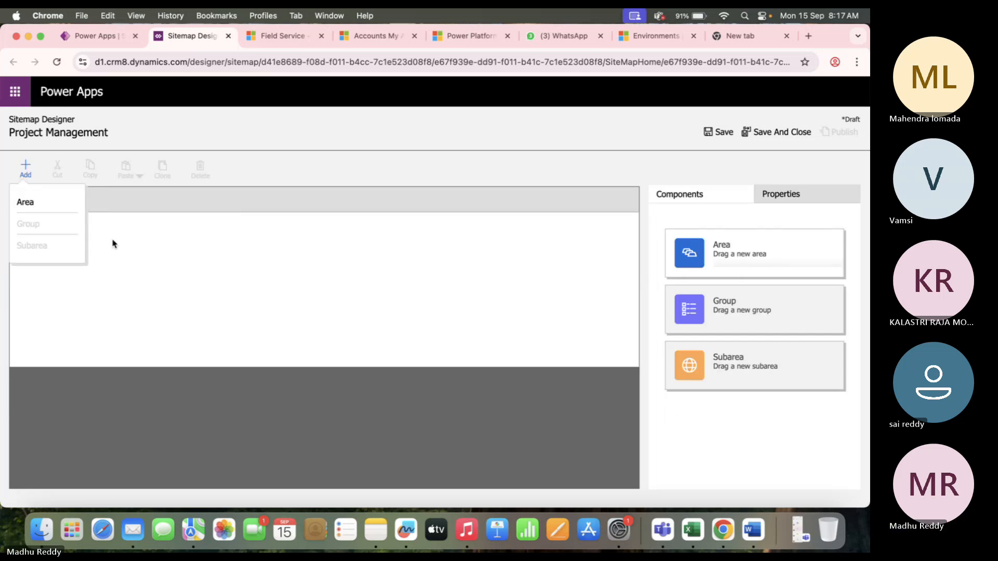
{"action": "left_click", "coordinate": [48, 202]}
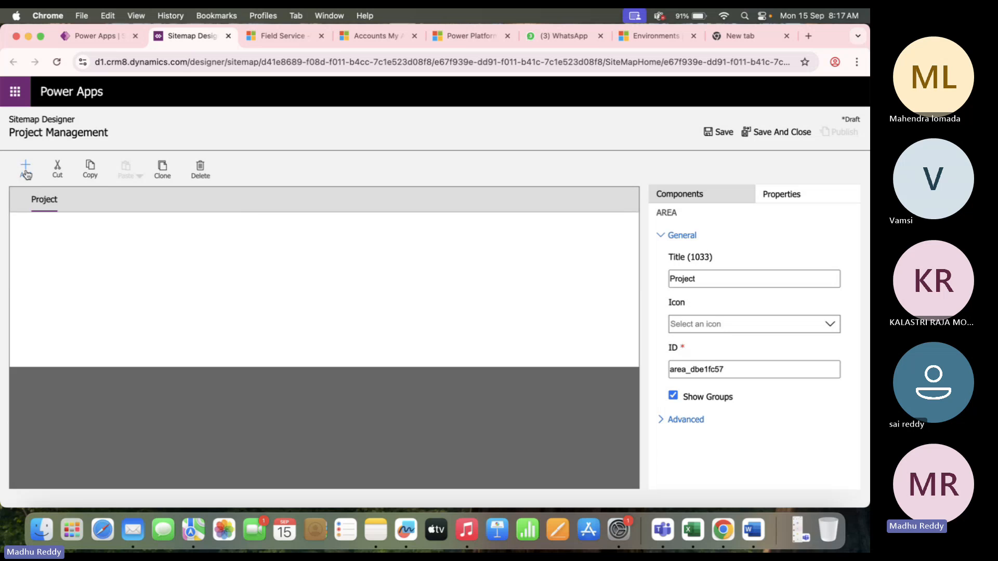
{"action": "left_click", "coordinate": [26, 170]}
{"action": "left_click", "coordinate": [28, 224]}
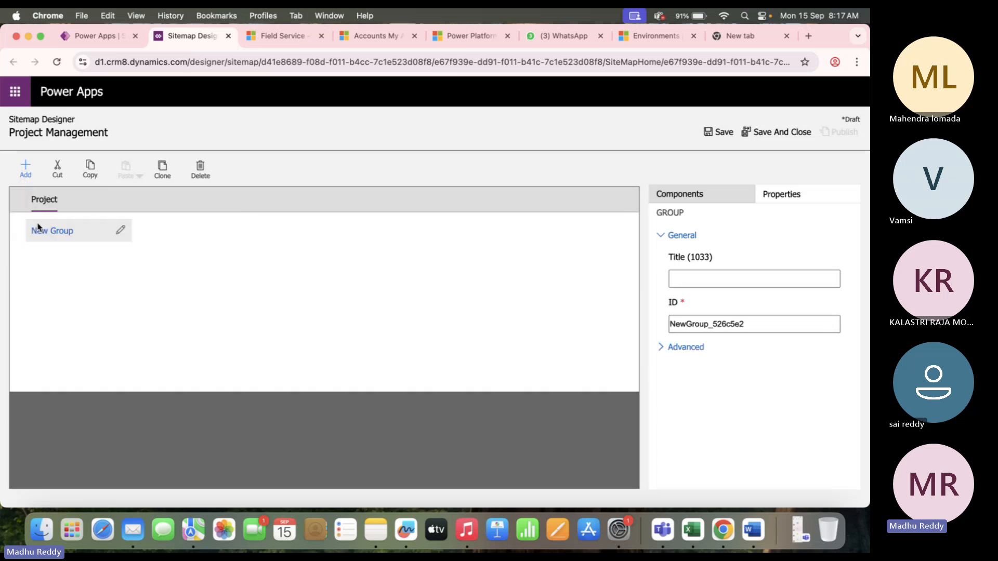
{"action": "left_click", "coordinate": [121, 230]}
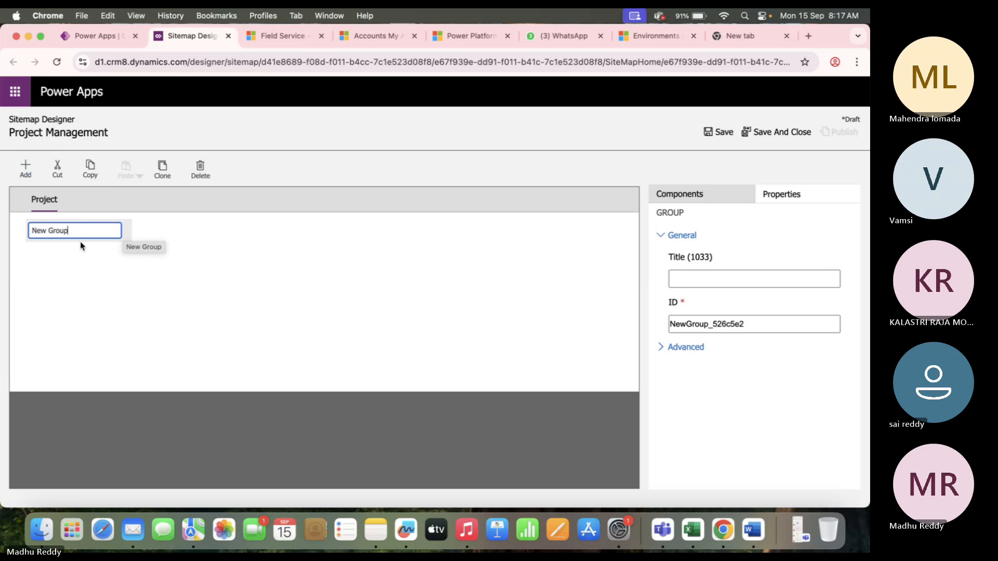
{"action": "type", "text": "Tr"}
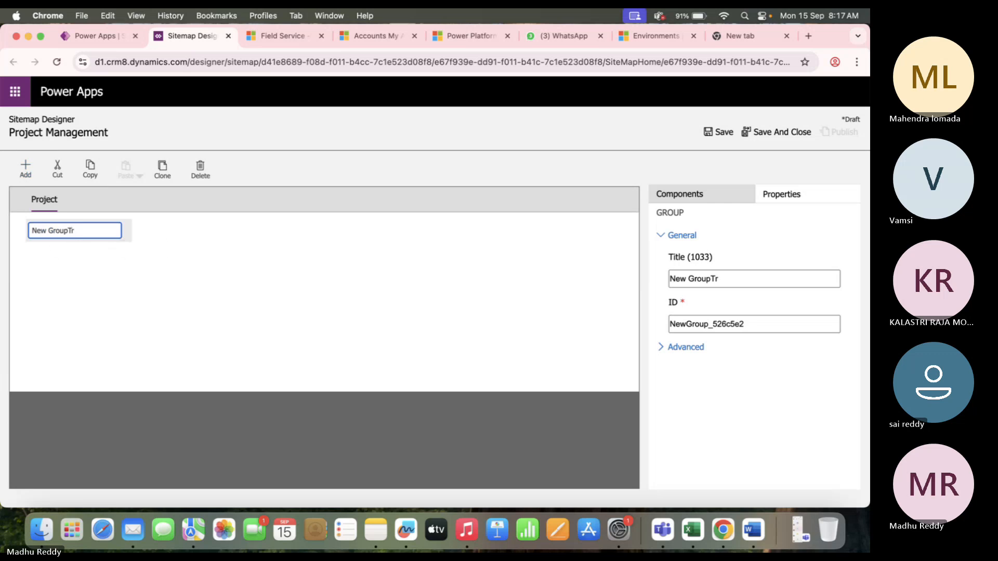
{"action": "key", "text": "BackSpace"}
{"action": "key", "text": "BackSpace"}
{"action": "key", "text": "BackSpace"}
{"action": "key", "text": "BackSpace"}
{"action": "key", "text": "BackSpace"}
{"action": "key", "text": "BackSpace"}
{"action": "key", "text": "BackSpace"}
{"action": "key", "text": "BackSpace"}
{"action": "key", "text": "BackSpace"}
{"action": "key", "text": "BackSpace"}
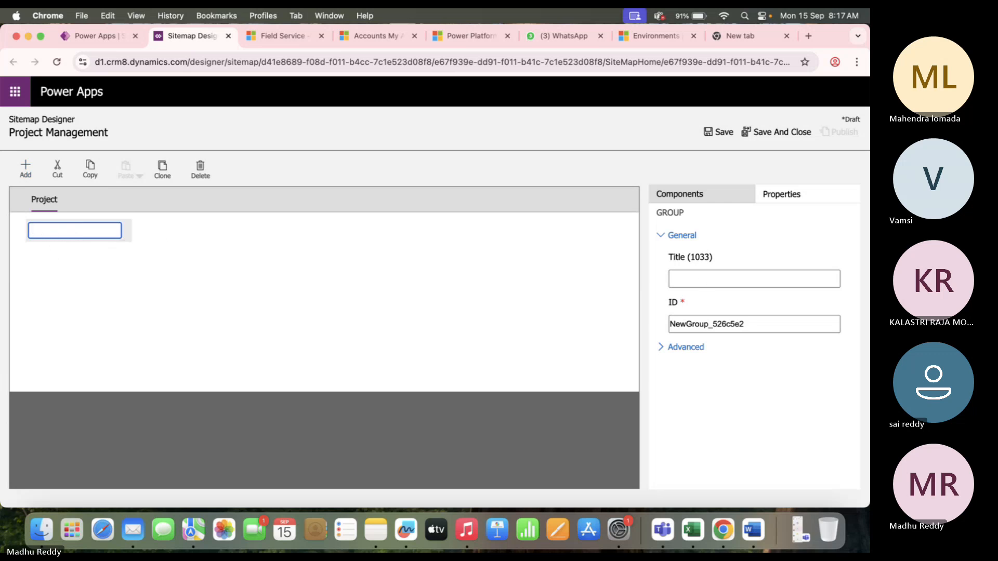
{"action": "type", "text": "Transactiona"}
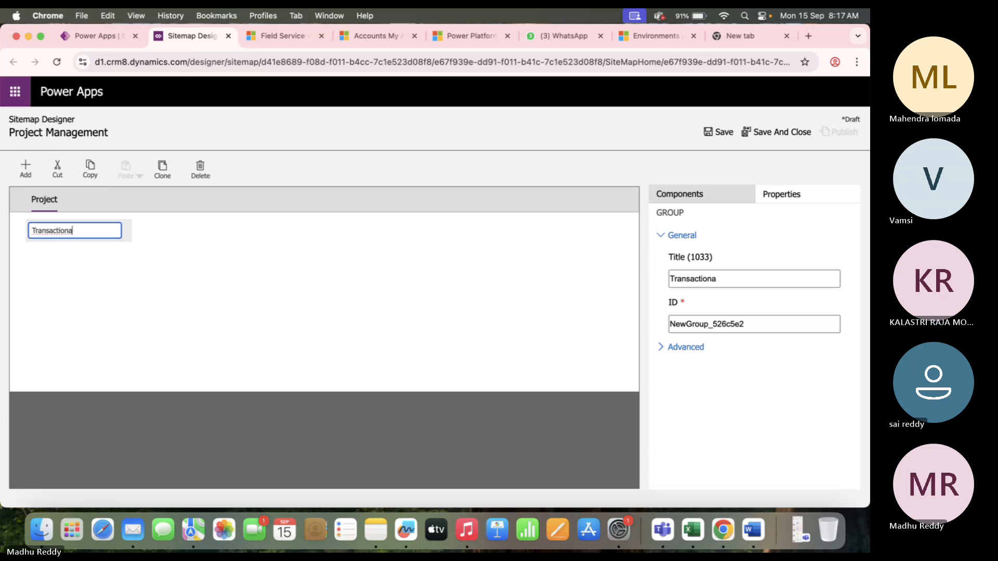
{"action": "type", "text": "l"}
Add a New Subarea under the Transactions group and begin choosing its entity.
{"action": "left_click", "coordinate": [123, 306]}
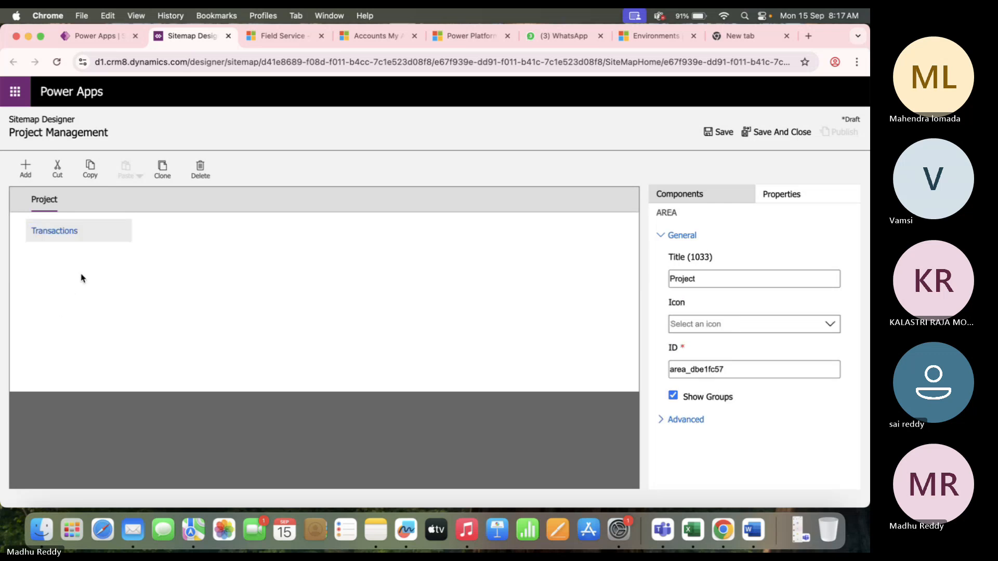
{"action": "left_click", "coordinate": [69, 235]}
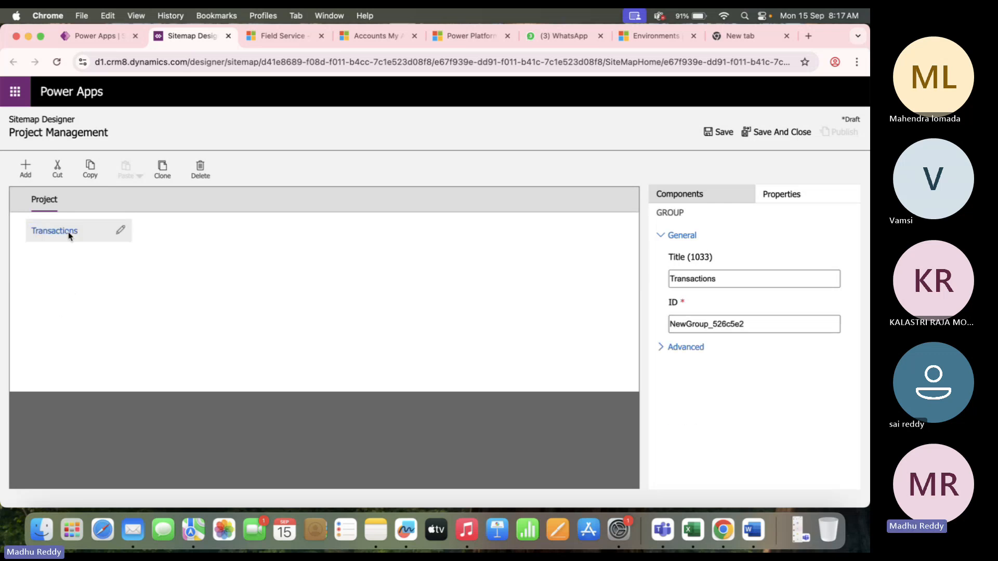
{"action": "left_click", "coordinate": [25, 171]}
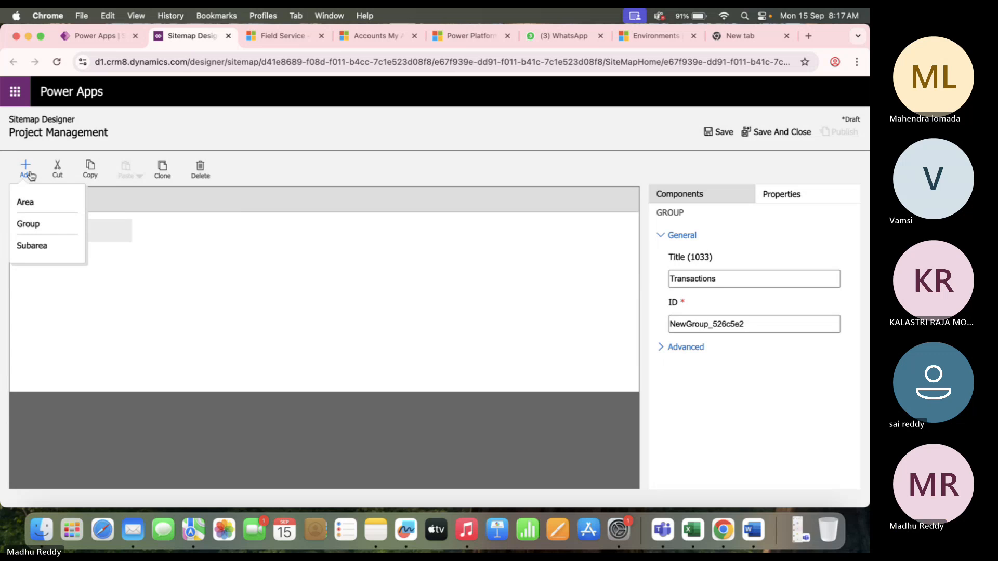
{"action": "left_click", "coordinate": [33, 246]}
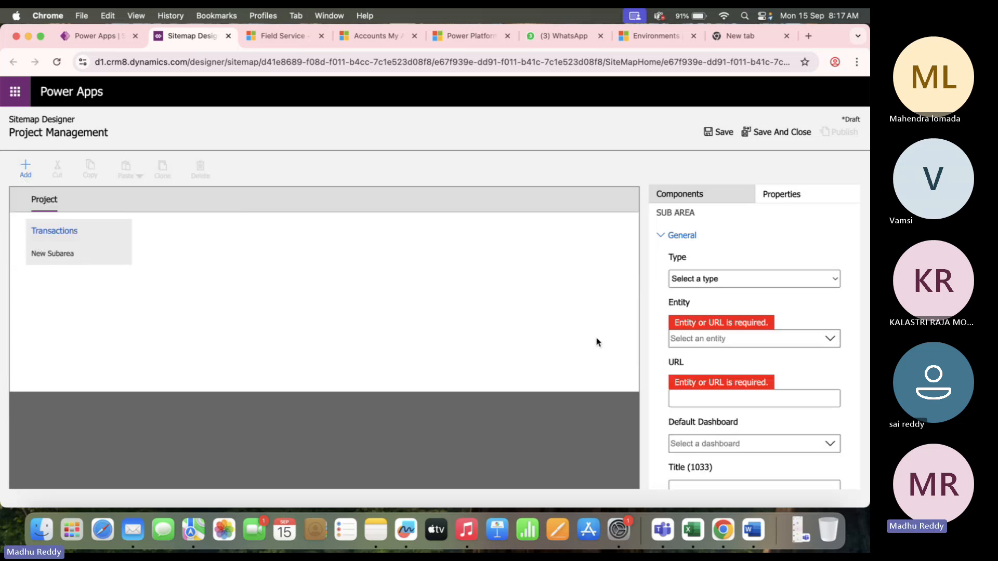
{"action": "left_click", "coordinate": [54, 255]}
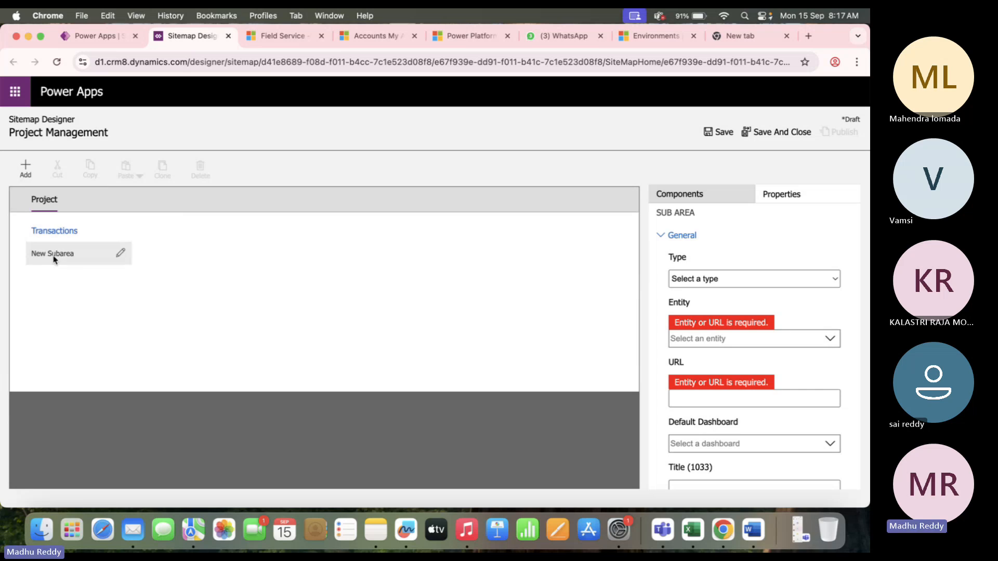
{"action": "left_click_drag", "start_coordinate": [695, 309], "coordinate": [656, 310]}
{"action": "left_click", "coordinate": [725, 340]}
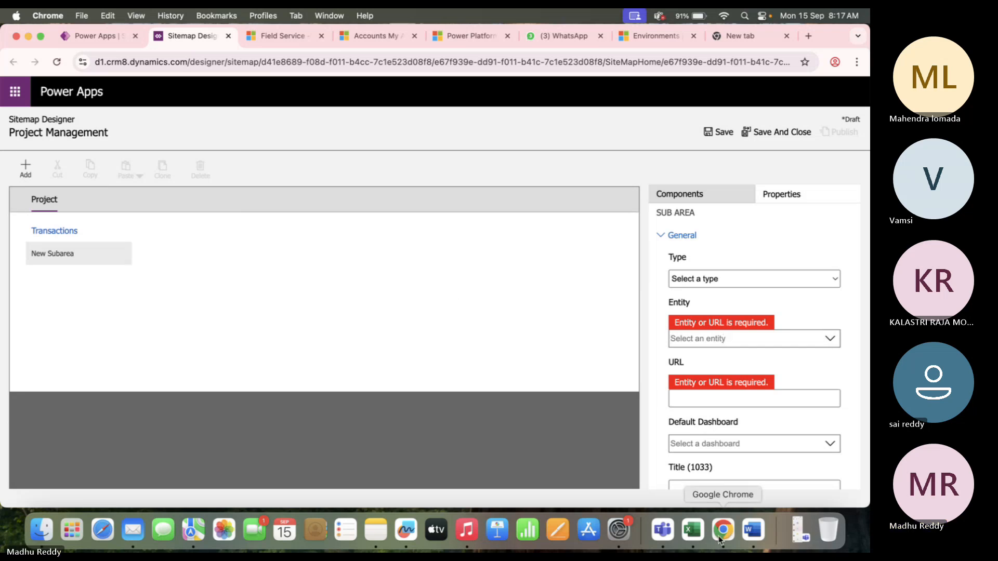
Open the Training Project DB workbook in Excel and highlight the Account, Contact and User rows.
{"action": "left_click", "coordinate": [690, 530]}
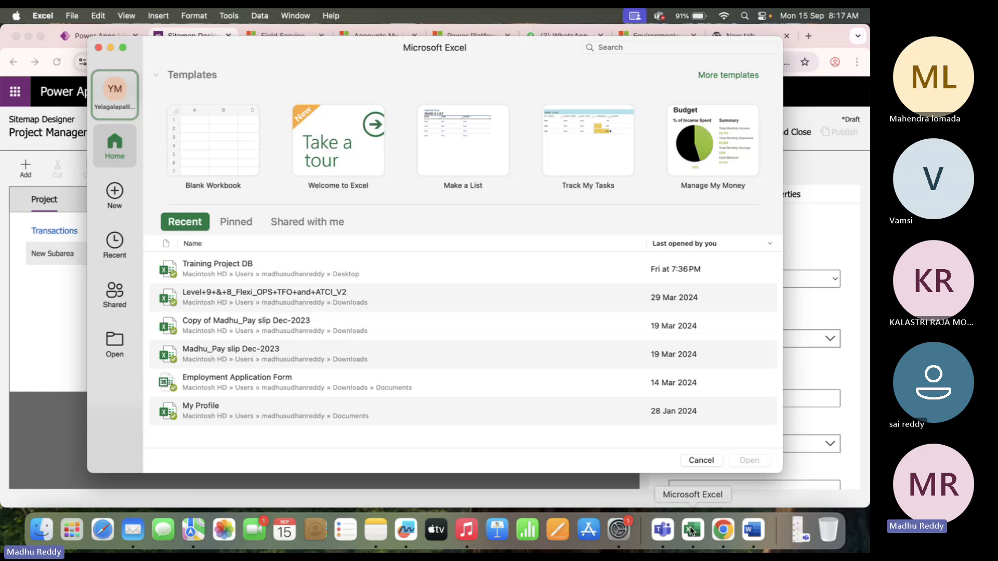
{"action": "double_click", "coordinate": [240, 261]}
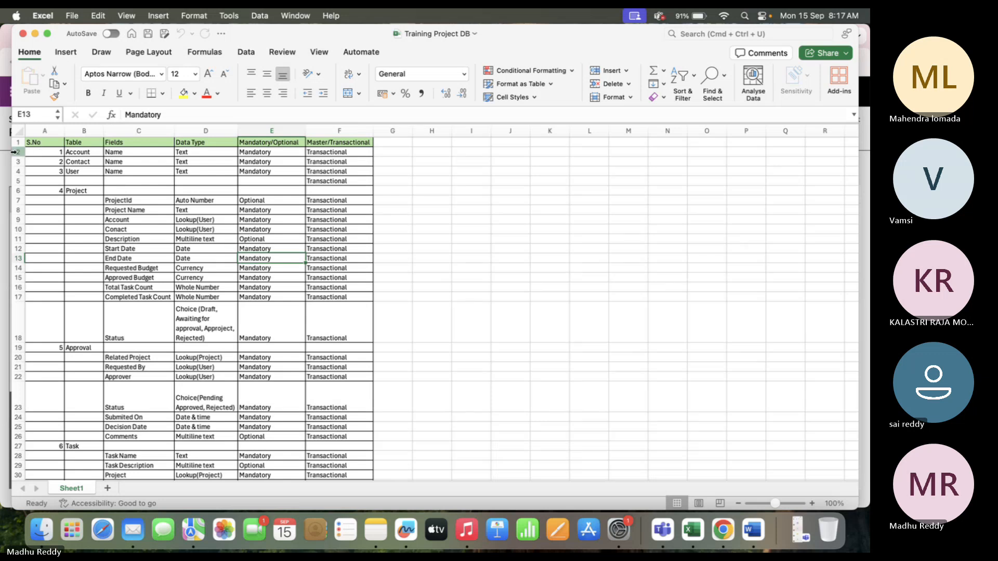
{"action": "left_click_drag", "start_coordinate": [16, 154], "coordinate": [15, 180]}
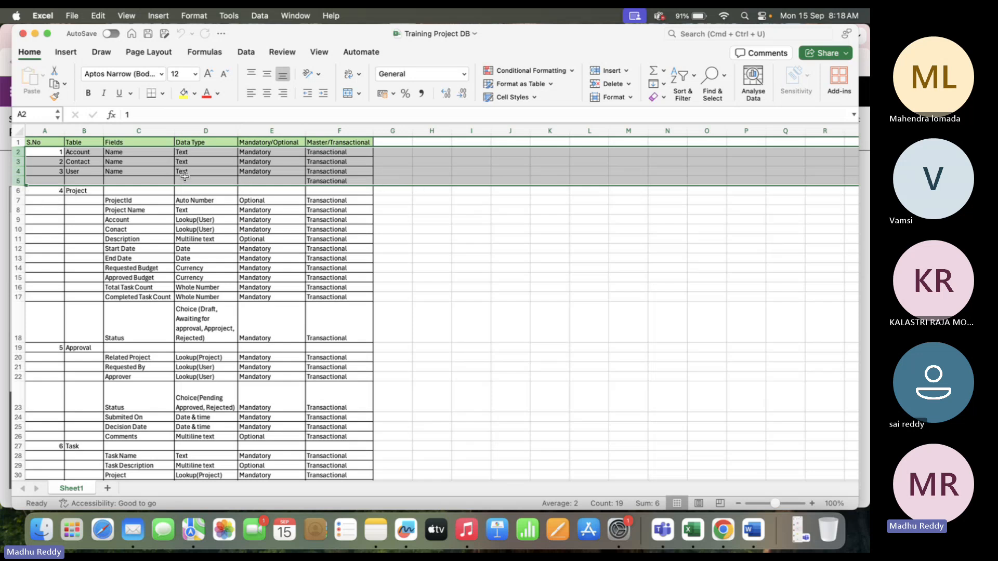
{"action": "left_click_drag", "start_coordinate": [15, 191], "coordinate": [16, 219]}
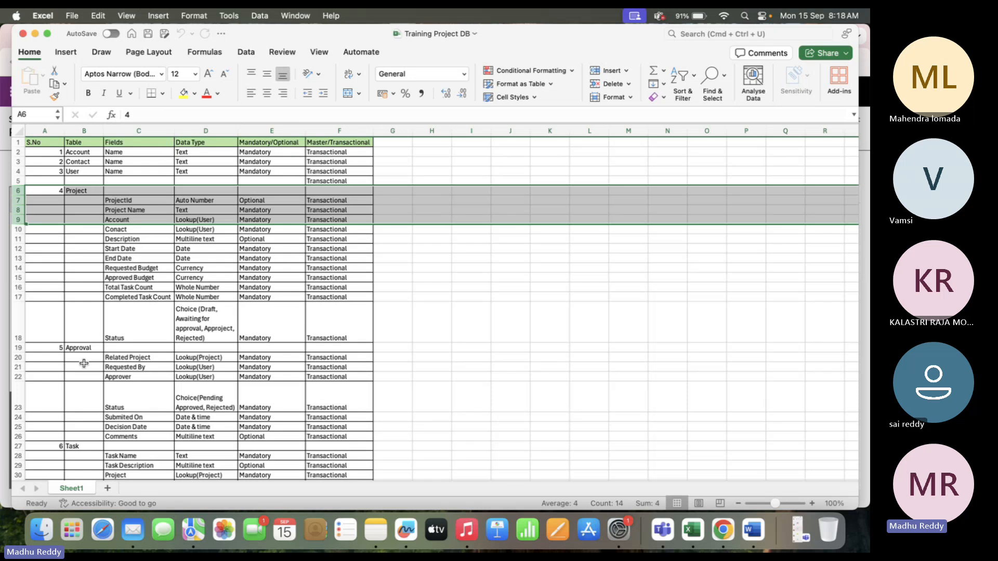
{"action": "scroll", "coordinate": [85, 357], "scroll_direction": "down", "scroll_amount": 6}
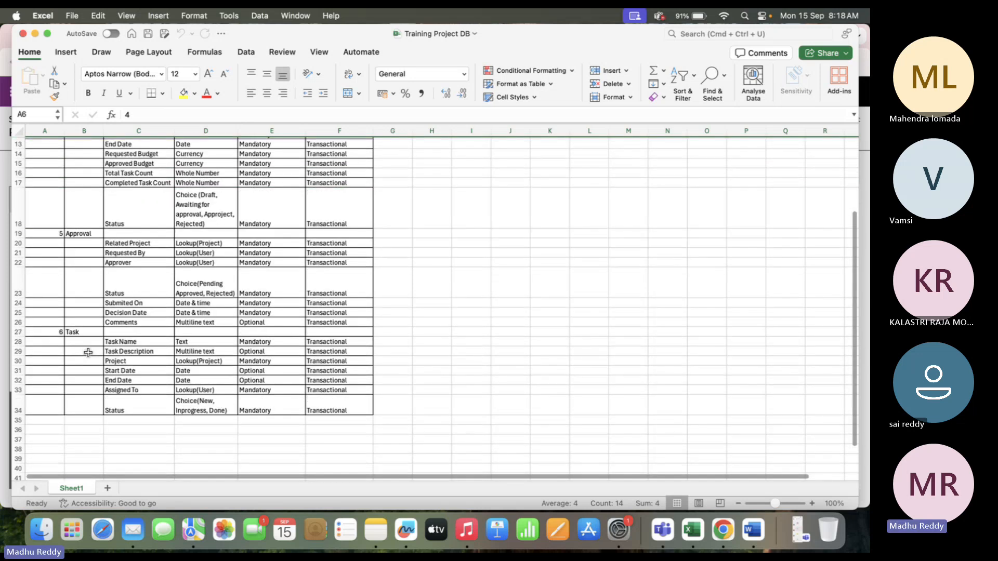
{"action": "scroll", "coordinate": [89, 331], "scroll_direction": "up", "scroll_amount": 6}
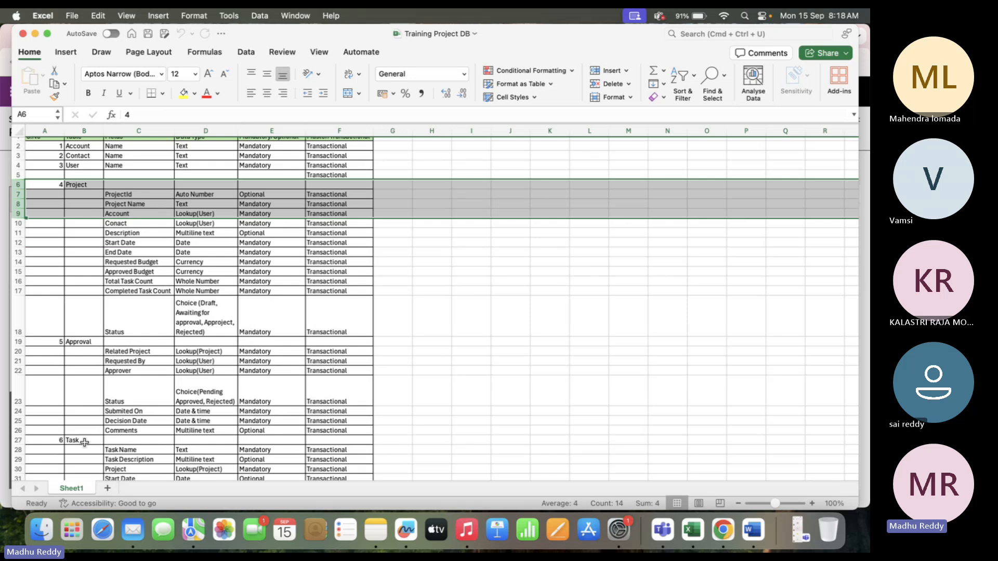
Review the Project table's field names, data types and mandatory flags, plus the Approval fields.
{"action": "left_click", "coordinate": [141, 204]}
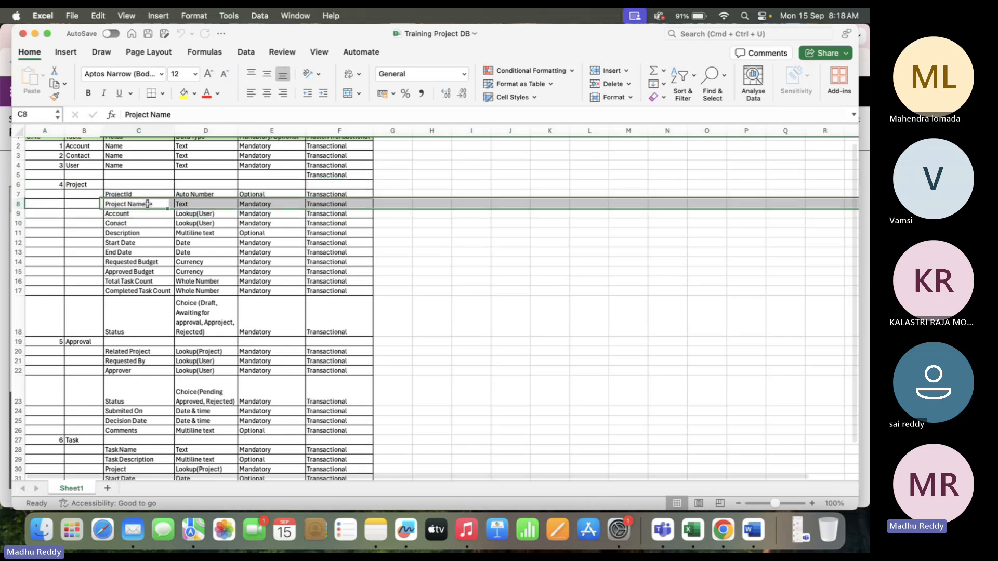
{"action": "left_click", "coordinate": [84, 185]}
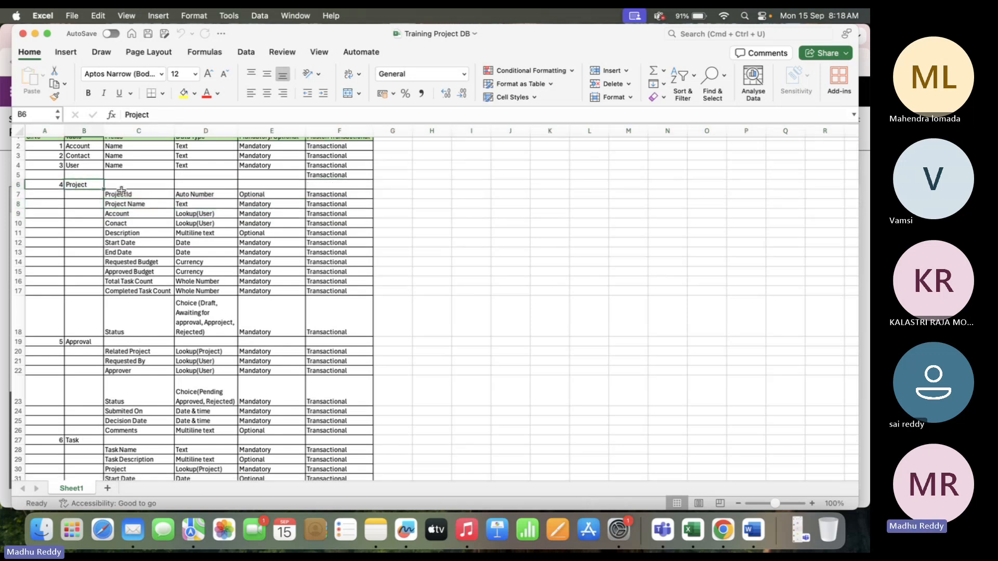
{"action": "left_click_drag", "start_coordinate": [121, 190], "coordinate": [147, 312]}
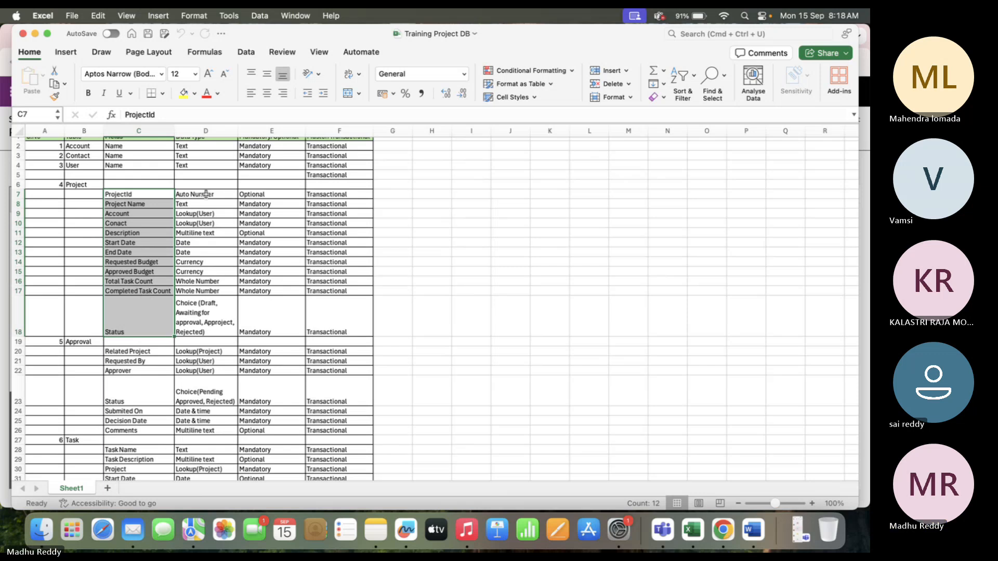
{"action": "left_click_drag", "start_coordinate": [207, 194], "coordinate": [206, 312]}
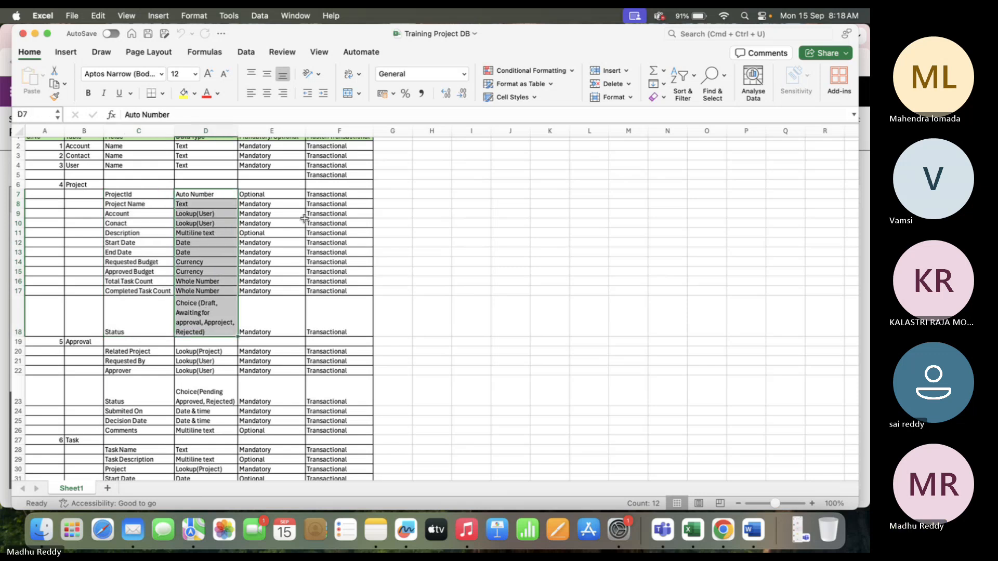
{"action": "left_click_drag", "start_coordinate": [270, 194], "coordinate": [272, 333]}
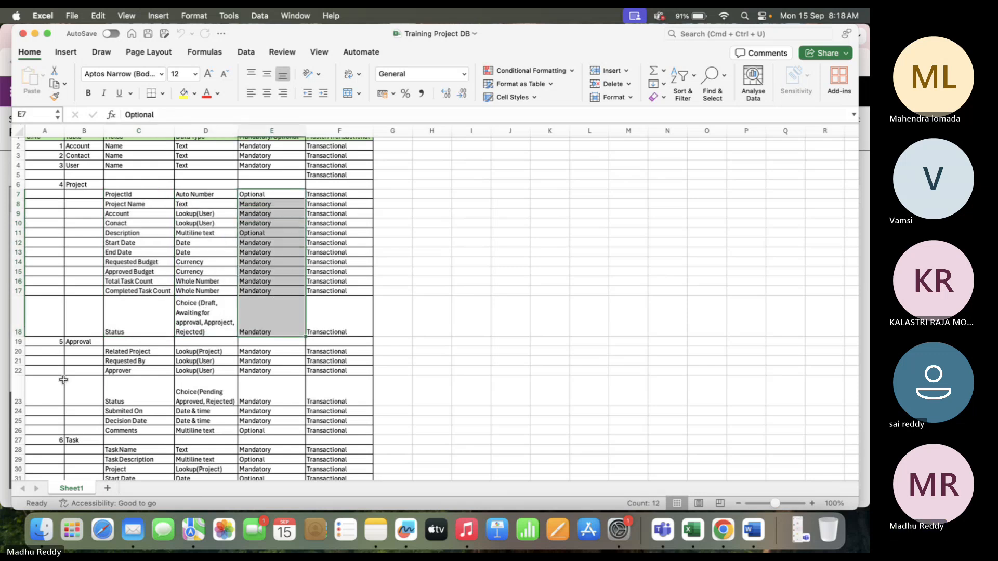
{"action": "left_click_drag", "start_coordinate": [110, 352], "coordinate": [128, 422]}
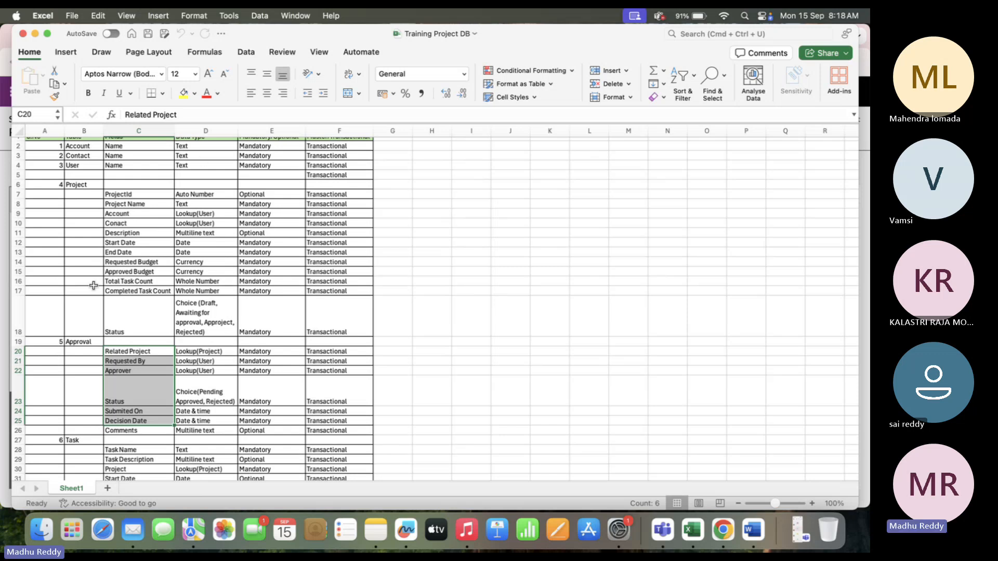
{"action": "scroll", "coordinate": [171, 288], "scroll_direction": "up", "scroll_amount": 1}
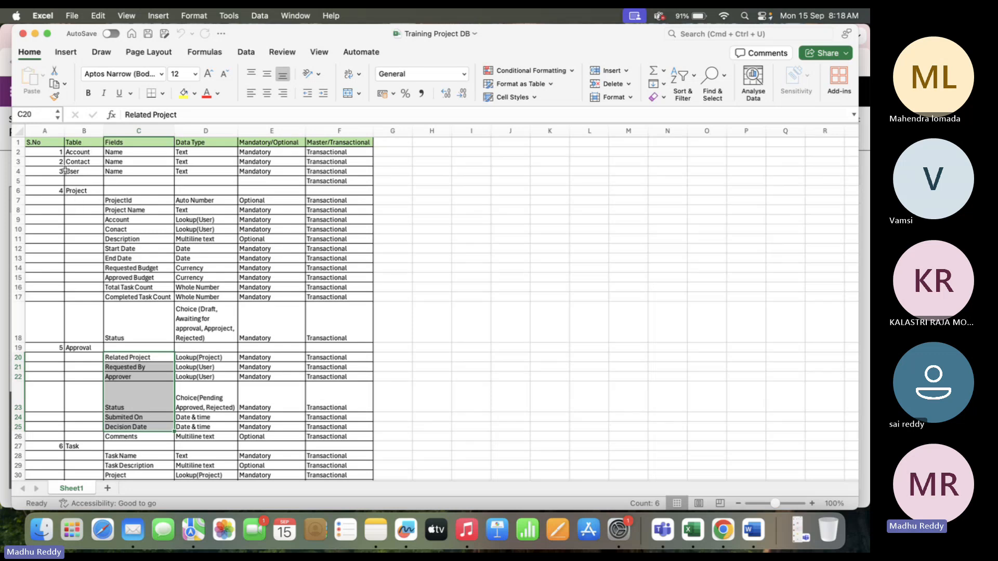
{"action": "left_click_drag", "start_coordinate": [75, 152], "coordinate": [281, 183]}
{"action": "left_click", "coordinate": [359, 191]}
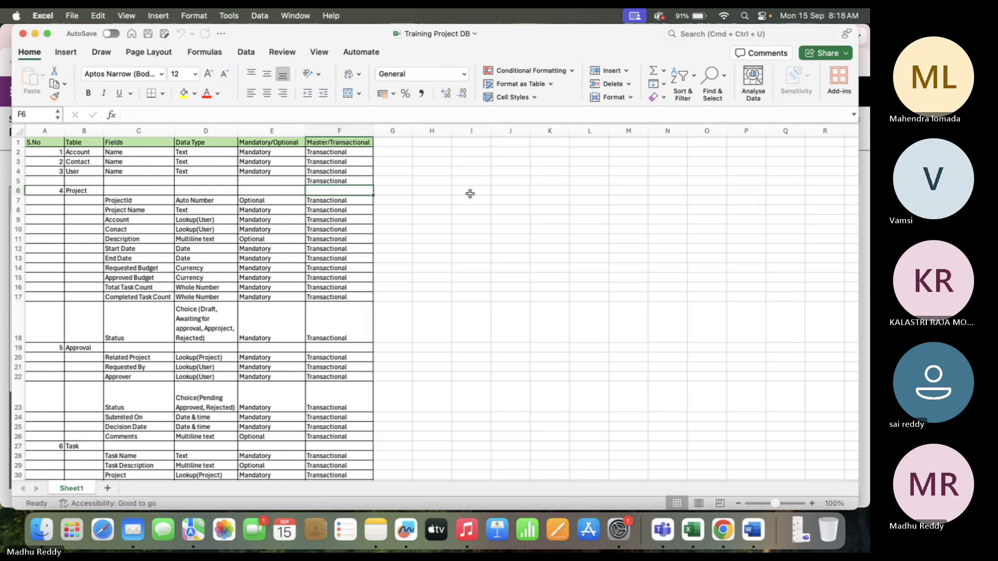
{"action": "key", "text": "super+Tab"}
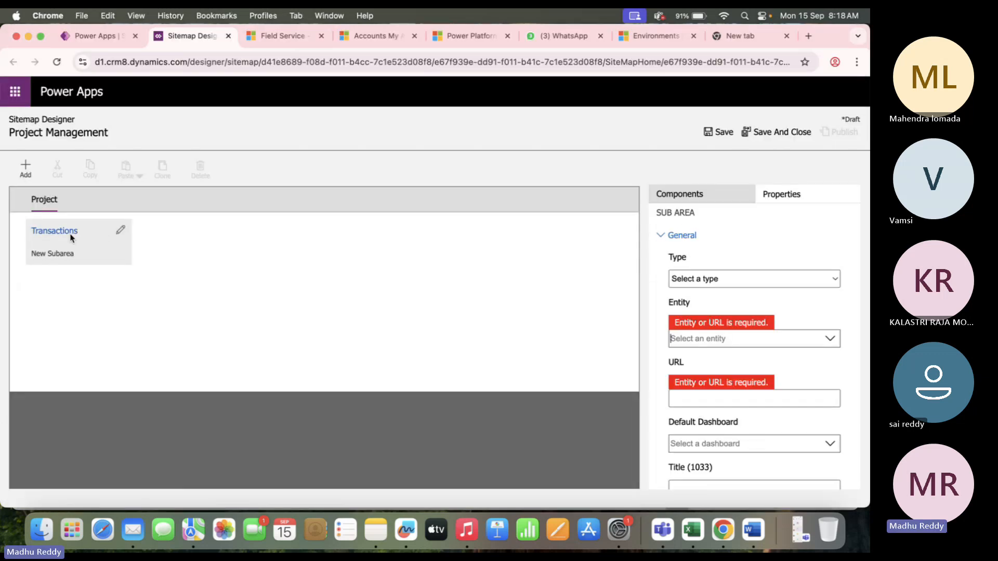
Add a group named 'Masters' to the Project area.
{"action": "left_click", "coordinate": [52, 203]}
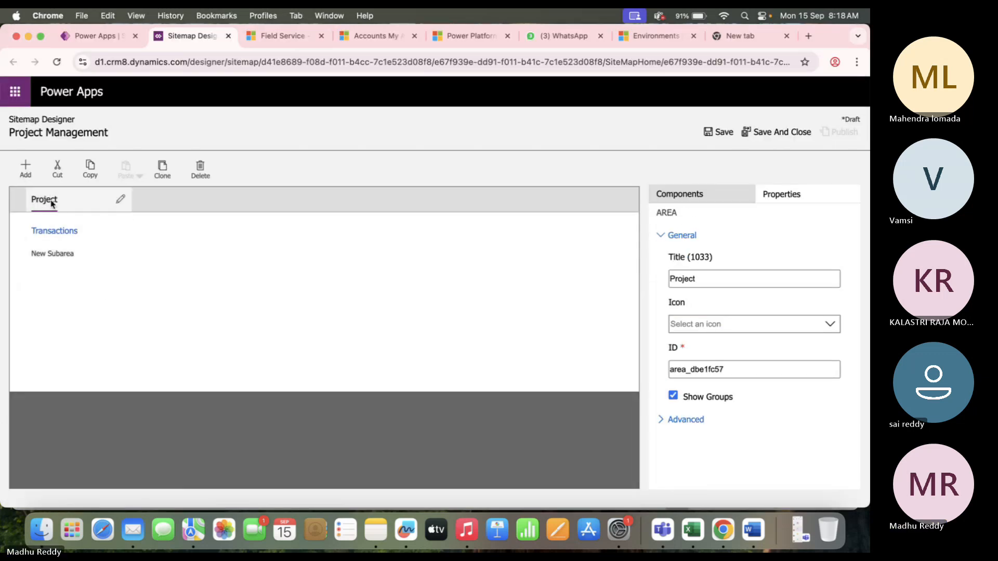
{"action": "left_click", "coordinate": [26, 169]}
{"action": "left_click", "coordinate": [56, 229]}
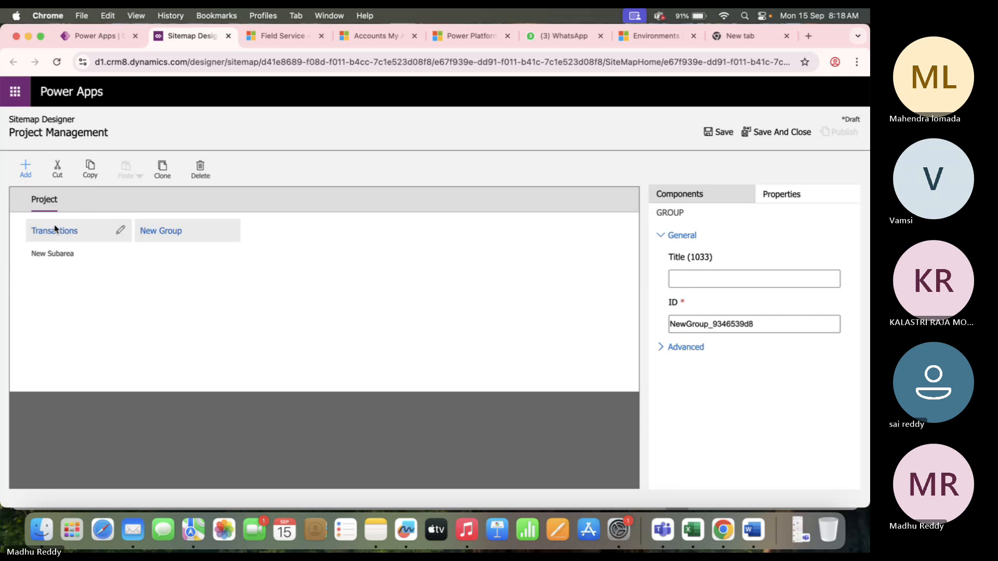
{"action": "left_click", "coordinate": [229, 231]}
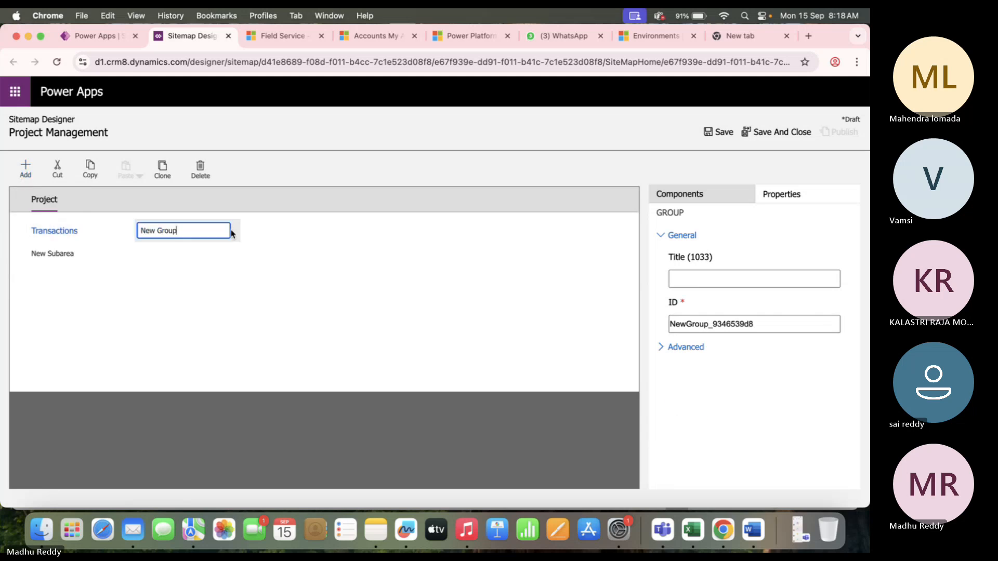
{"action": "key", "text": "BackSpace"}
{"action": "key", "text": "BackSpace"}
{"action": "key", "text": "BackSpace"}
{"action": "key", "text": "BackSpace"}
{"action": "key", "text": "BackSpace"}
{"action": "key", "text": "BackSpace"}
{"action": "key", "text": "BackSpace"}
{"action": "key", "text": "BackSpace"}
{"action": "key", "text": "BackSpace"}
{"action": "type", "text": "Masters"}
{"action": "left_click", "coordinate": [197, 320]}
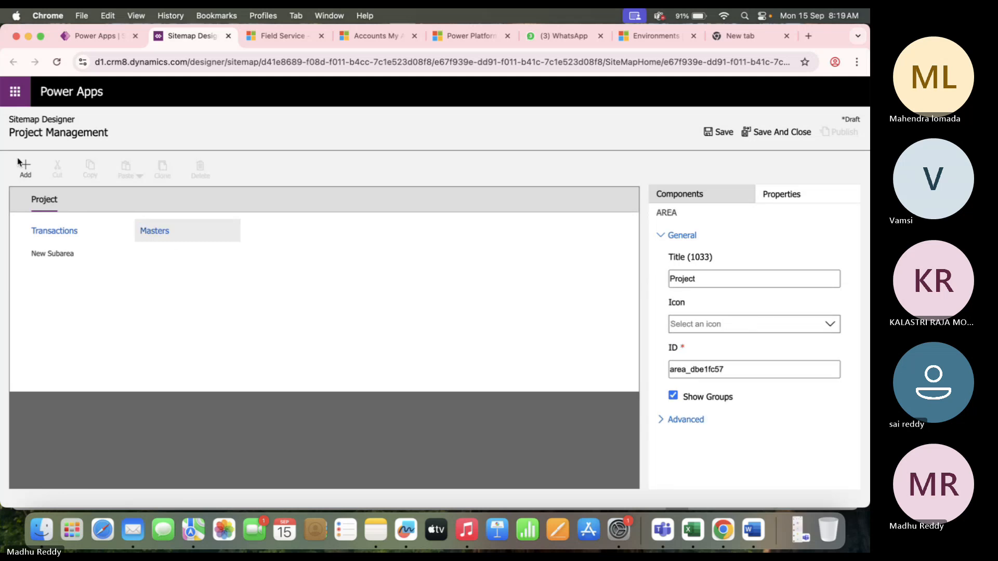
Add an Accounts subarea under Masters linked to the Account entity.
{"action": "left_click", "coordinate": [25, 172]}
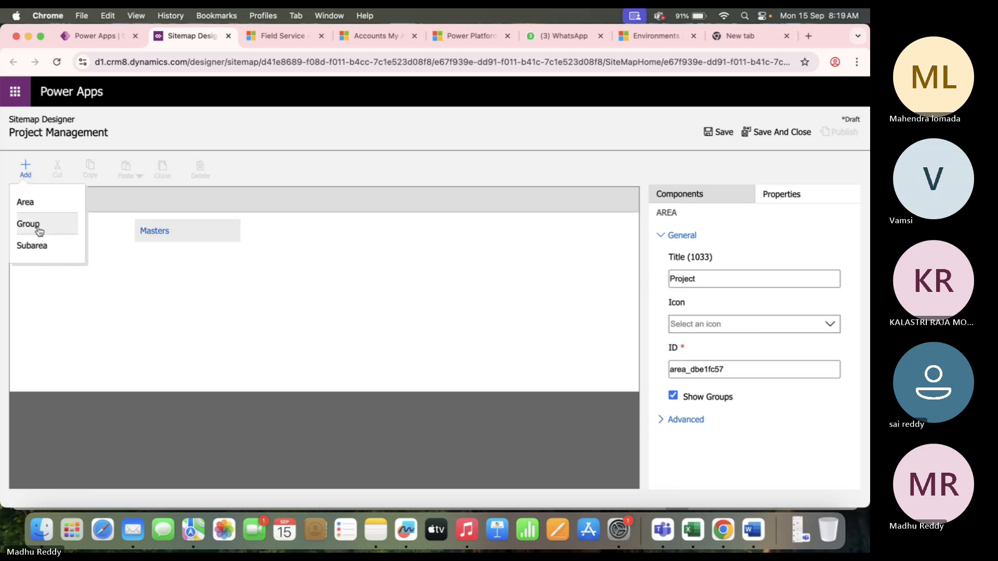
{"action": "left_click", "coordinate": [32, 245]}
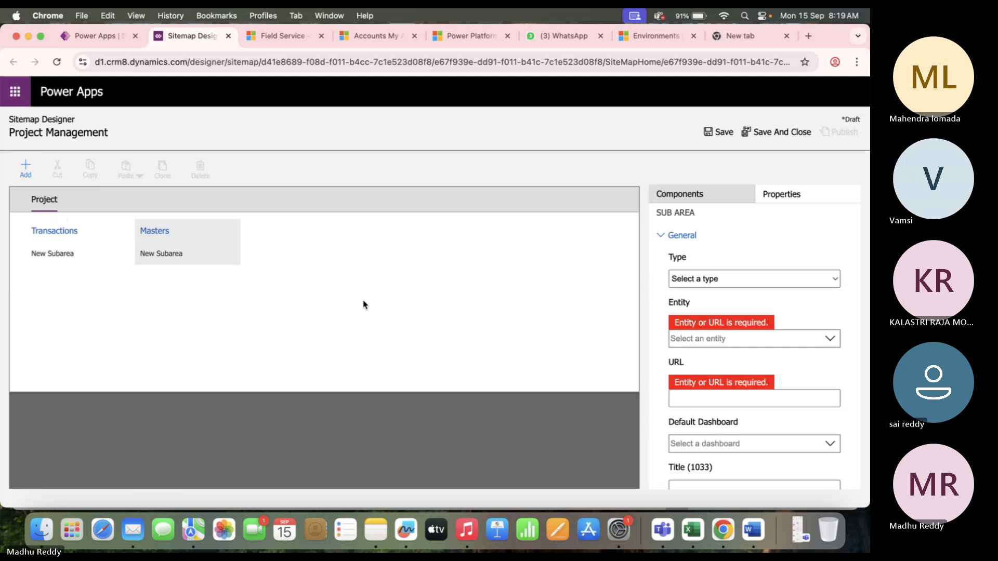
{"action": "left_click", "coordinate": [670, 344]}
{"action": "type", "text": "A"}
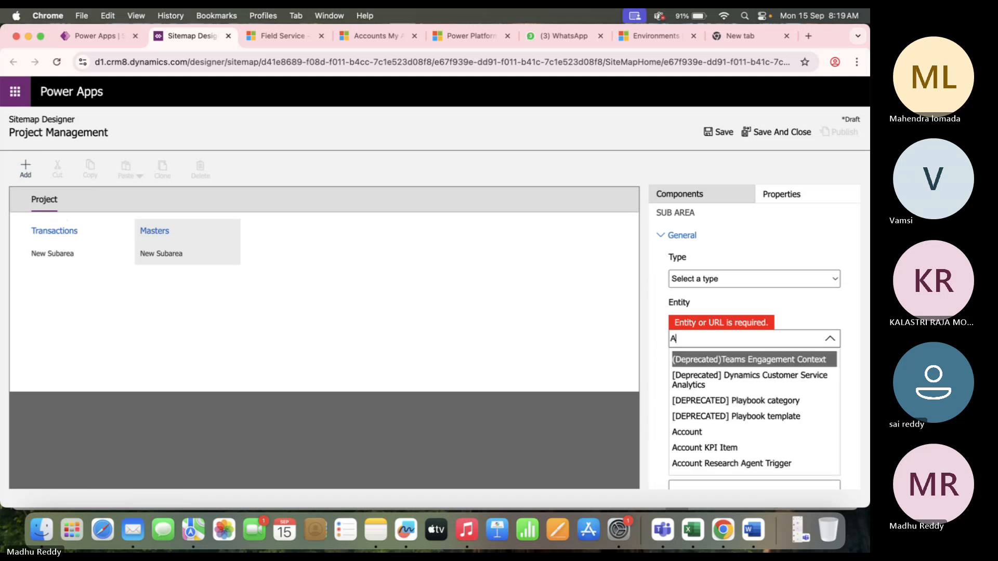
{"action": "type", "text": "ccount"}
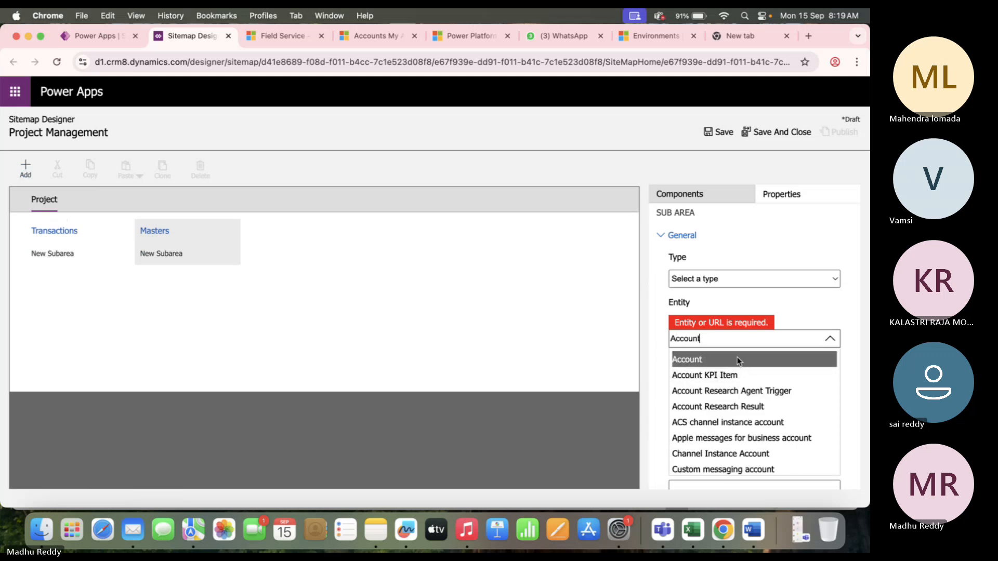
{"action": "left_click", "coordinate": [738, 359]}
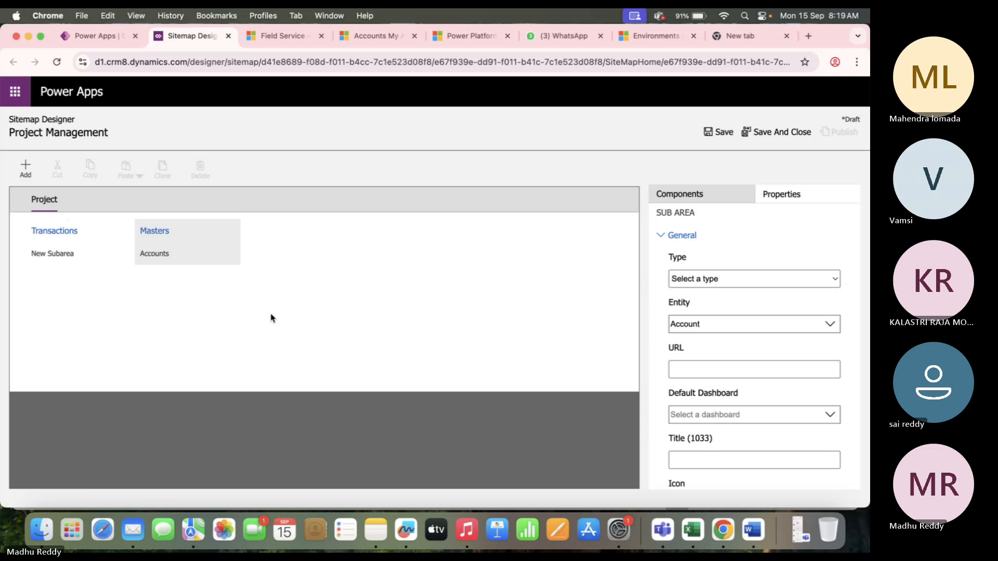
{"action": "left_click", "coordinate": [173, 254]}
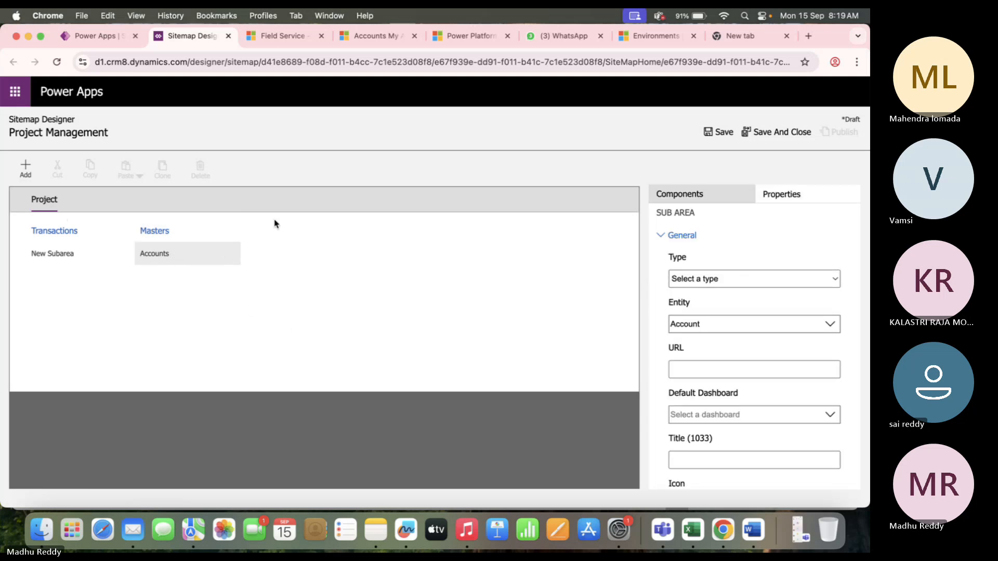
Add a subarea under Masters linked to the Contact entity, correcting the first wrong match.
{"action": "left_click", "coordinate": [19, 170]}
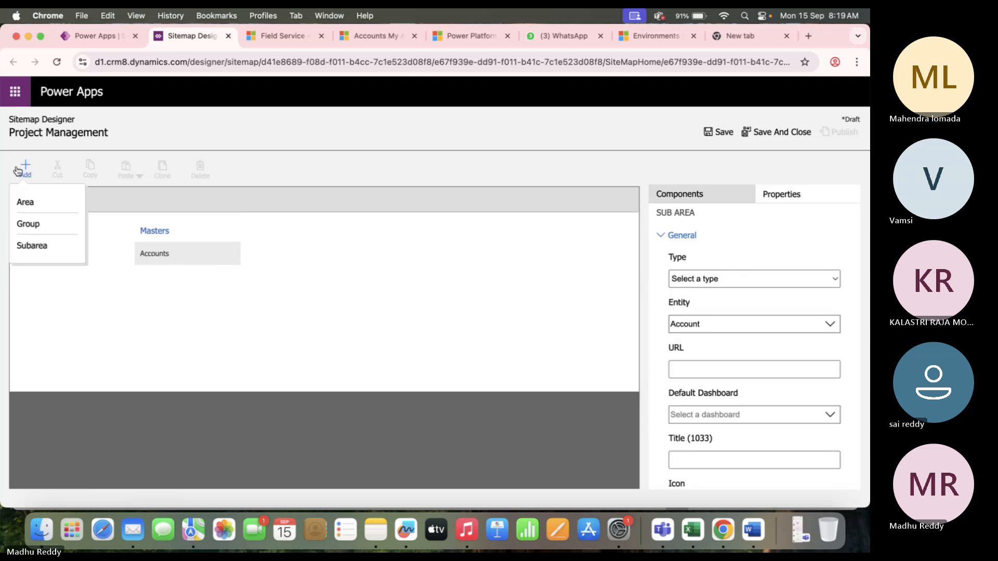
{"action": "left_click", "coordinate": [42, 247]}
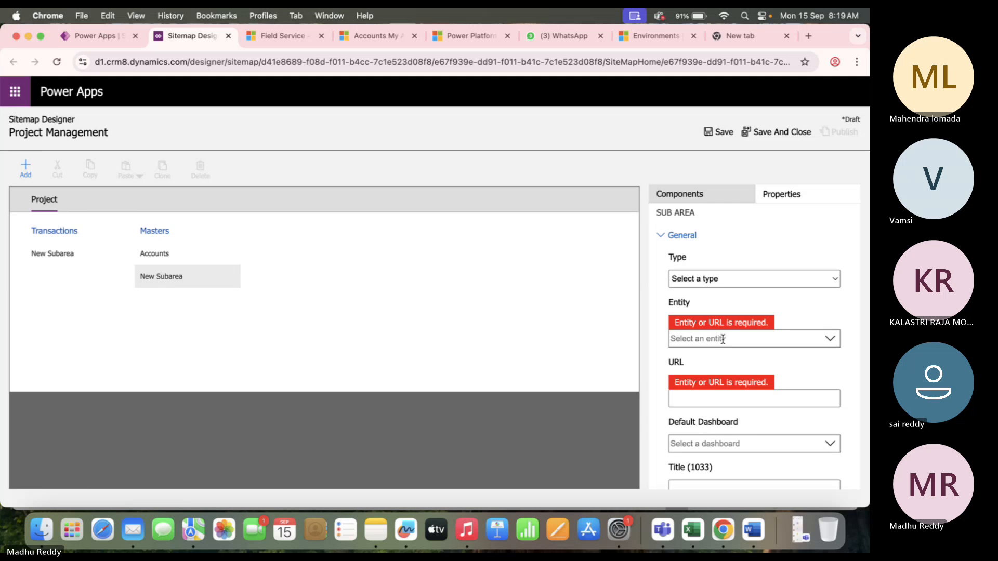
{"action": "left_click", "coordinate": [723, 339]}
{"action": "type", "text": "Conta"}
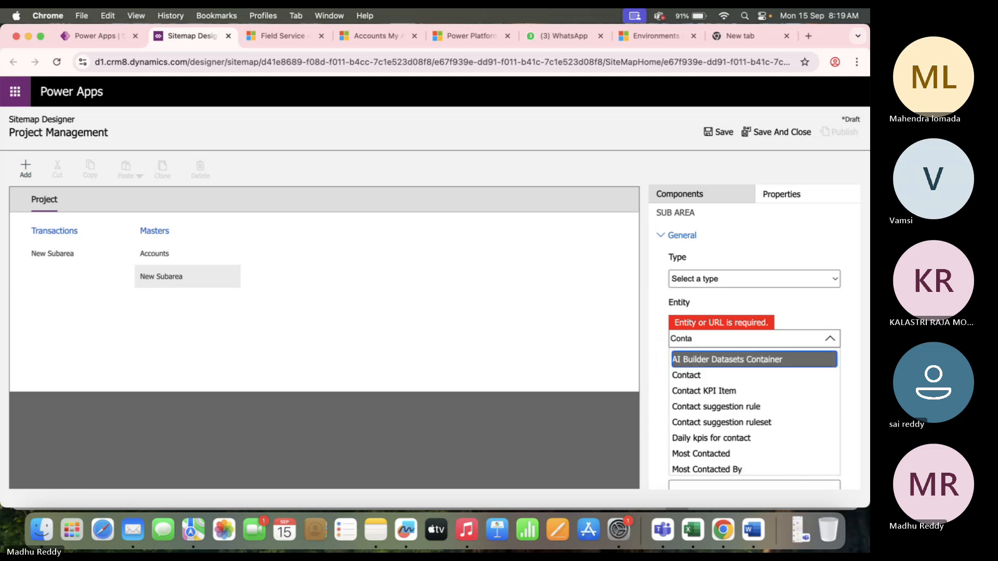
{"action": "key", "text": "Return"}
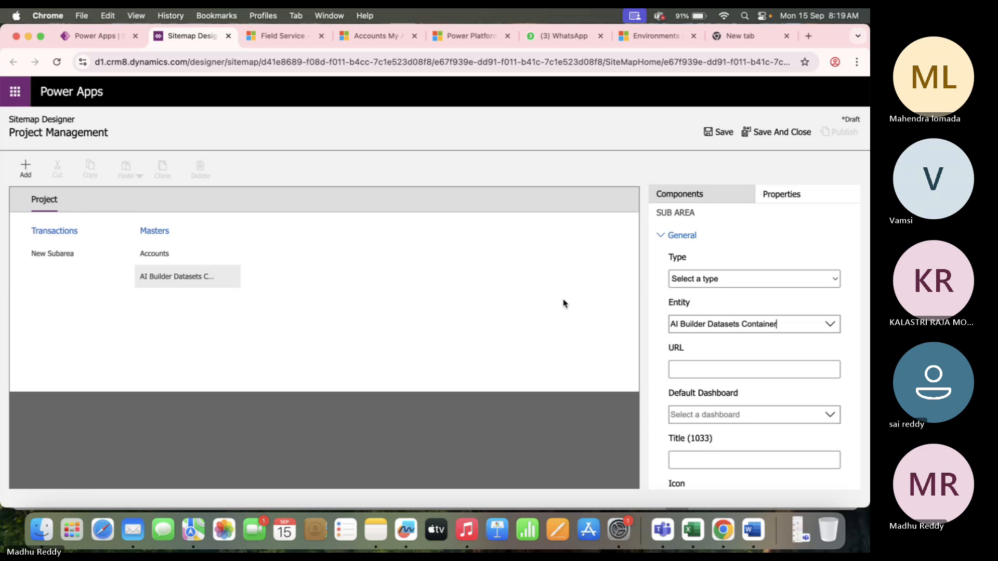
{"action": "left_click", "coordinate": [830, 324]}
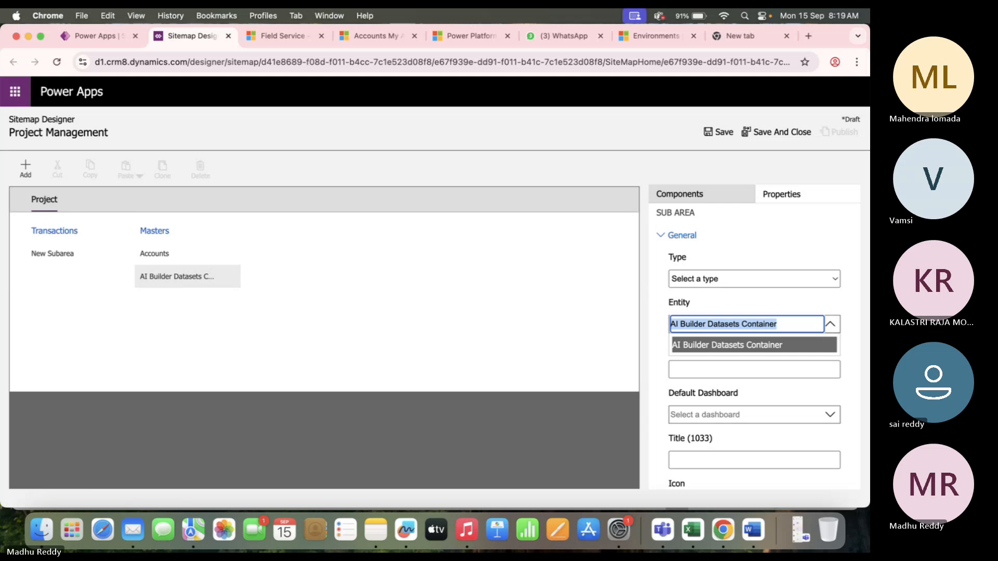
{"action": "key", "text": "BackSpace"}
{"action": "type", "text": "con"}
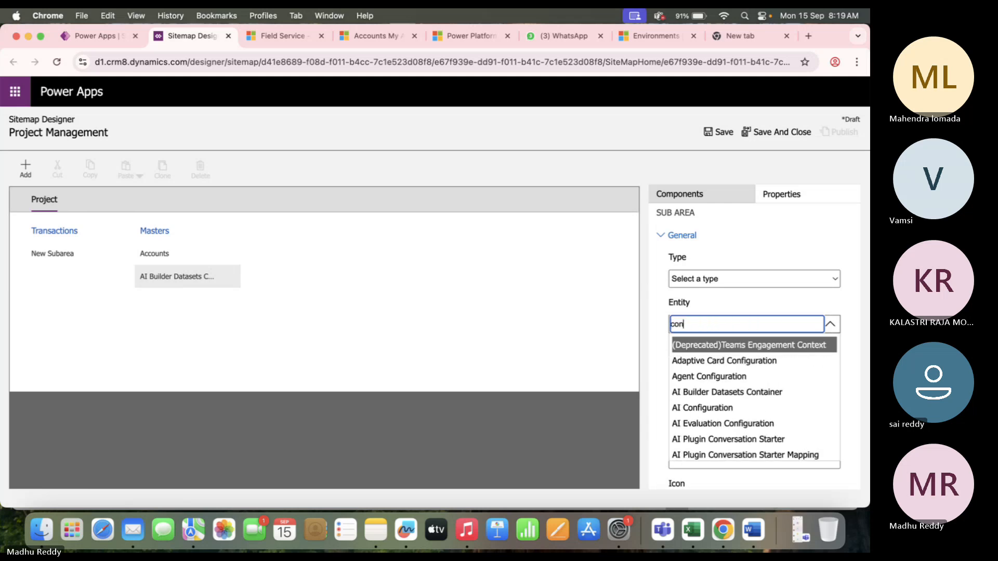
{"action": "type", "text": "tact"}
{"action": "key", "text": "Return"}
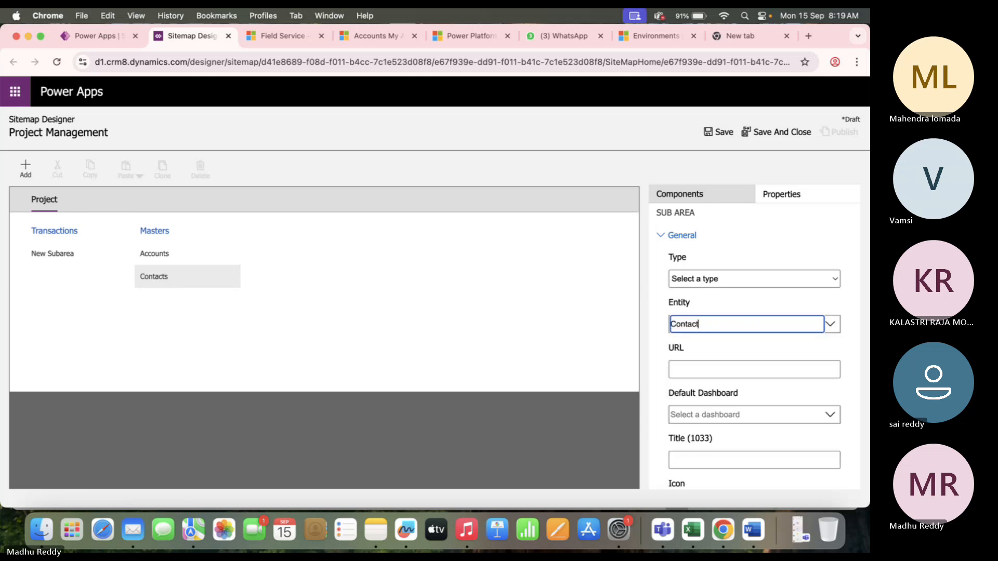
Add another subarea under Masters linked to the User entity.
{"action": "left_click", "coordinate": [26, 169]}
{"action": "left_click", "coordinate": [44, 251]}
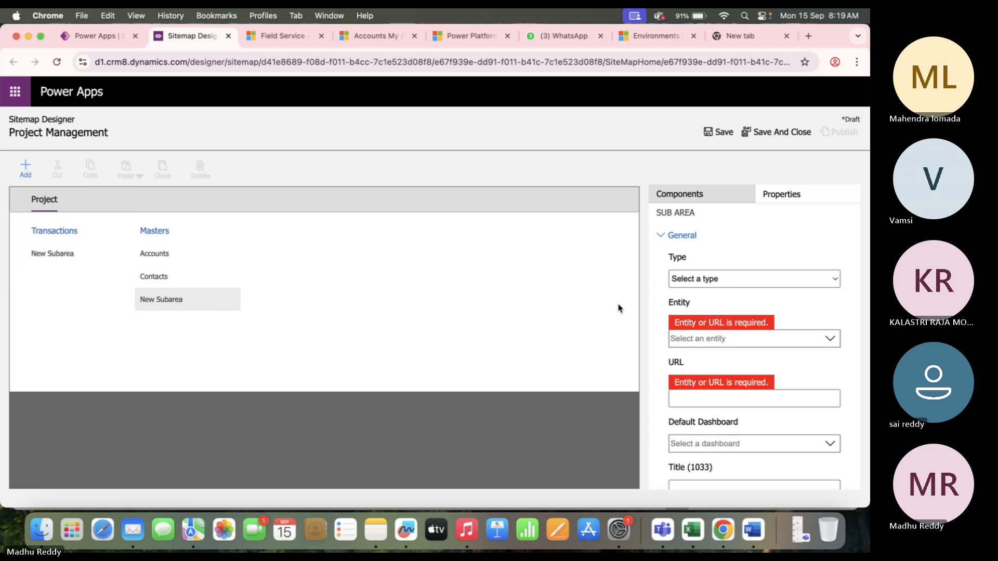
{"action": "left_click", "coordinate": [748, 345]}
{"action": "type", "text": "User"}
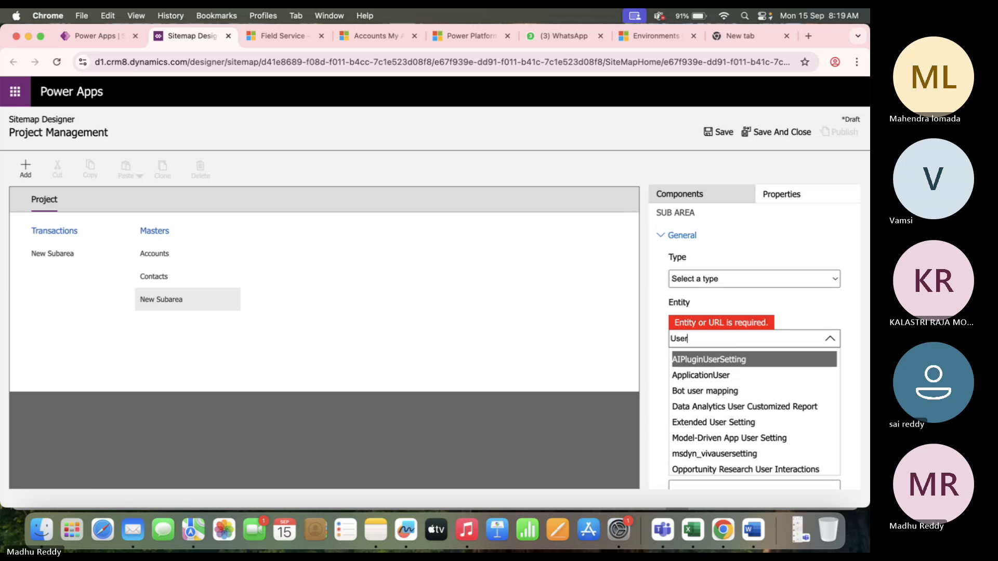
{"action": "key", "text": "Down"}
{"action": "key", "text": "Down"}
{"action": "key", "text": "Down"}
{"action": "key", "text": "Down"}
{"action": "key", "text": "Down"}
{"action": "key", "text": "Down"}
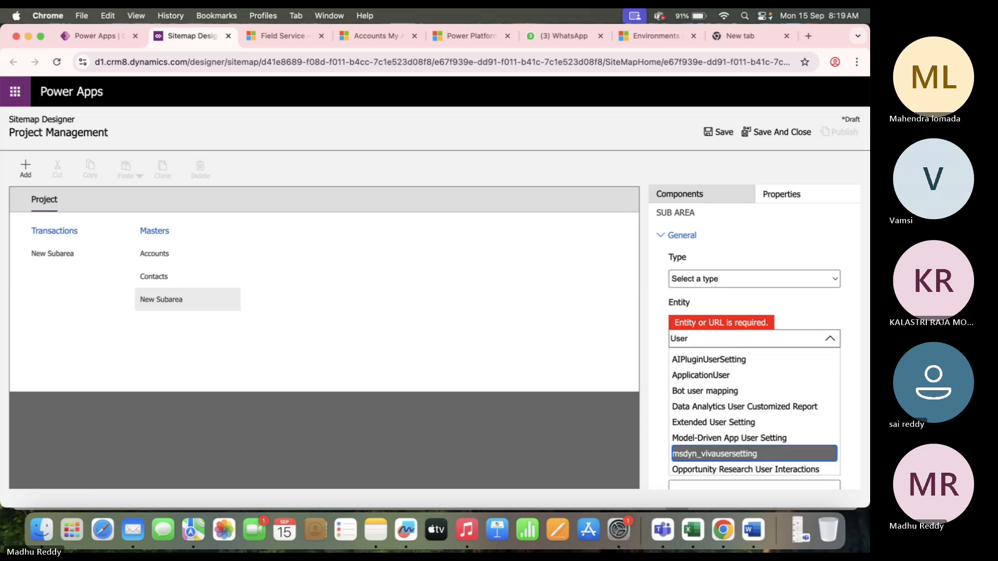
{"action": "key", "text": "Down"}
{"action": "key", "text": "Down"}
{"action": "key", "text": "Down"}
{"action": "key", "text": "Down"}
{"action": "key", "text": "Down"}
{"action": "key", "text": "Down"}
{"action": "key", "text": "Down"}
{"action": "key", "text": "Down"}
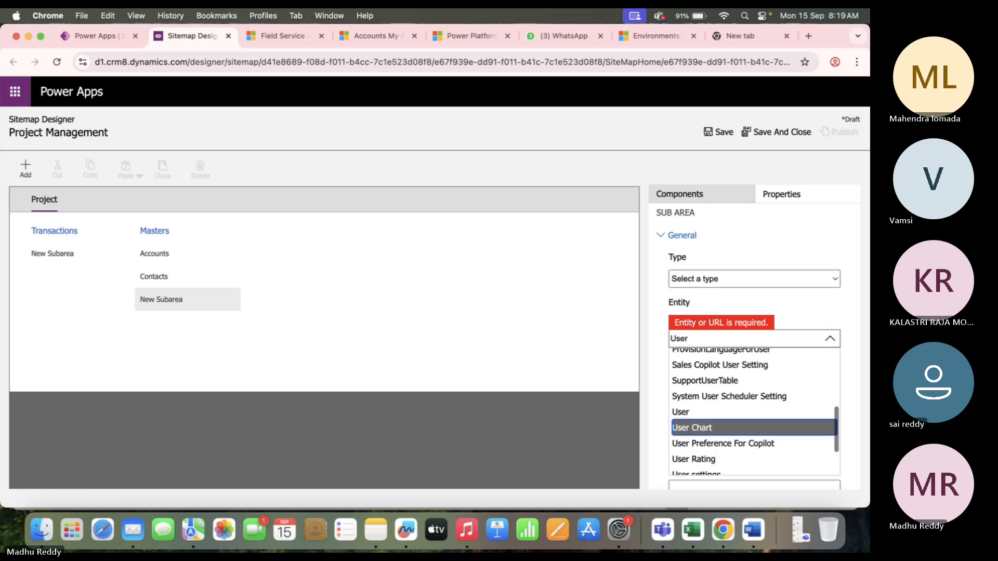
{"action": "key", "text": "Up"}
{"action": "key", "text": "Return"}
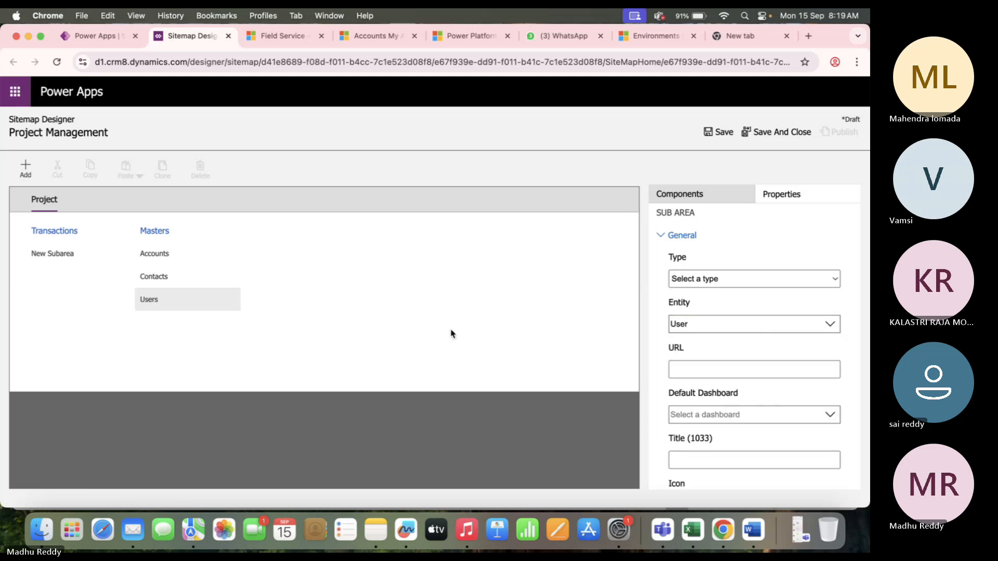
Save the site map, then link the unfinished Transactions subarea to the Business Unit entity.
{"action": "left_click", "coordinate": [317, 343]}
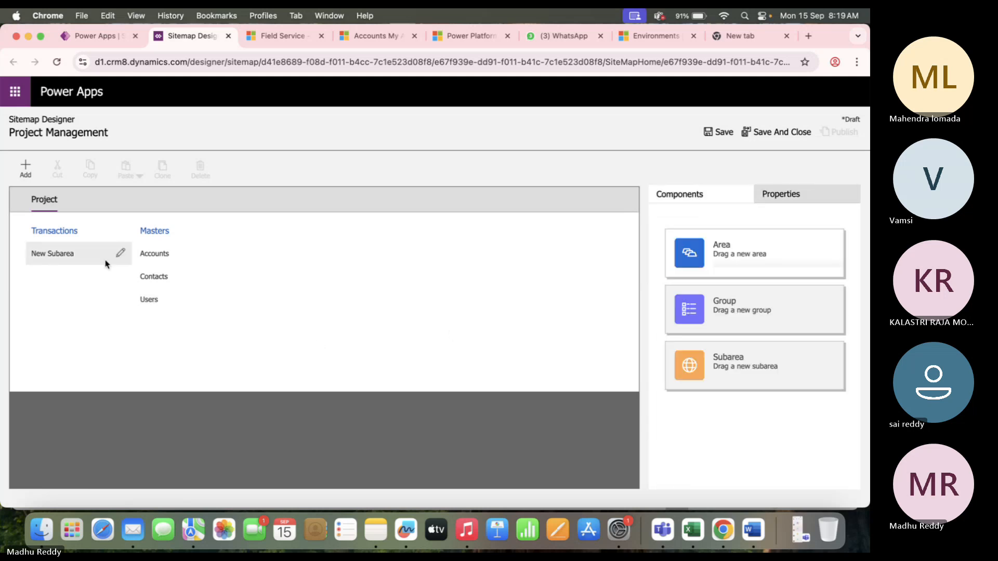
{"action": "left_click", "coordinate": [717, 134]}
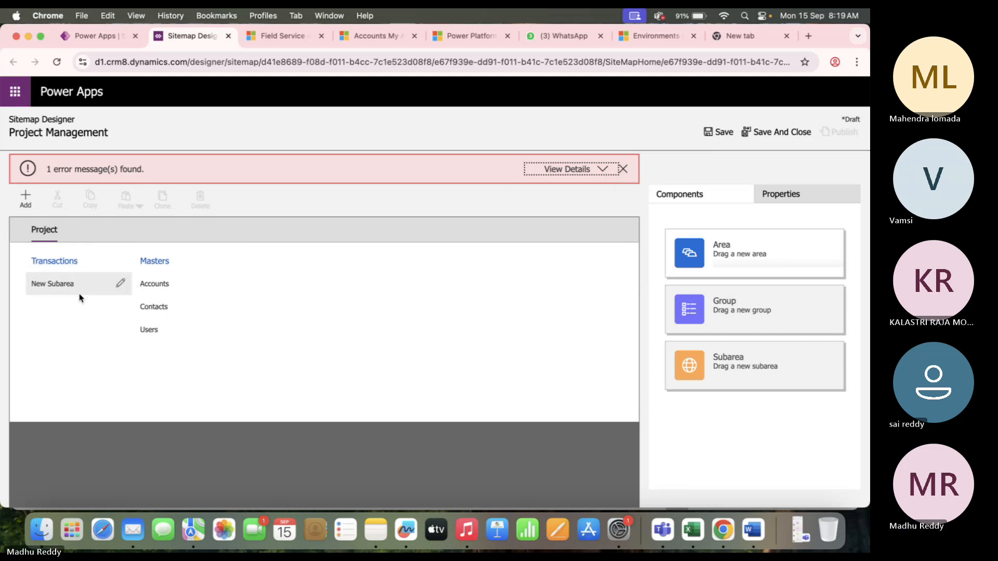
{"action": "left_click", "coordinate": [56, 285]}
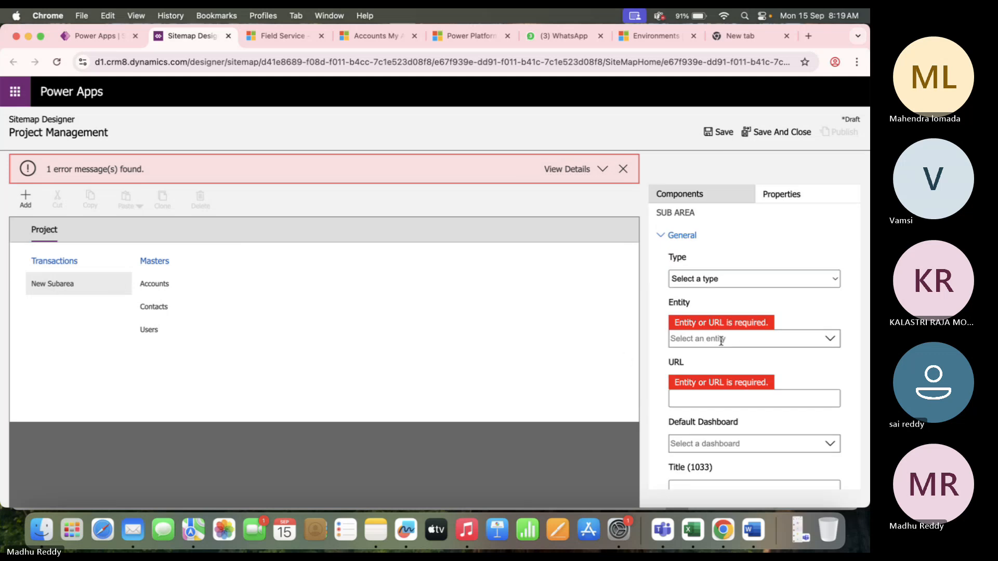
{"action": "left_click", "coordinate": [736, 338]}
{"action": "type", "text": "Bus"}
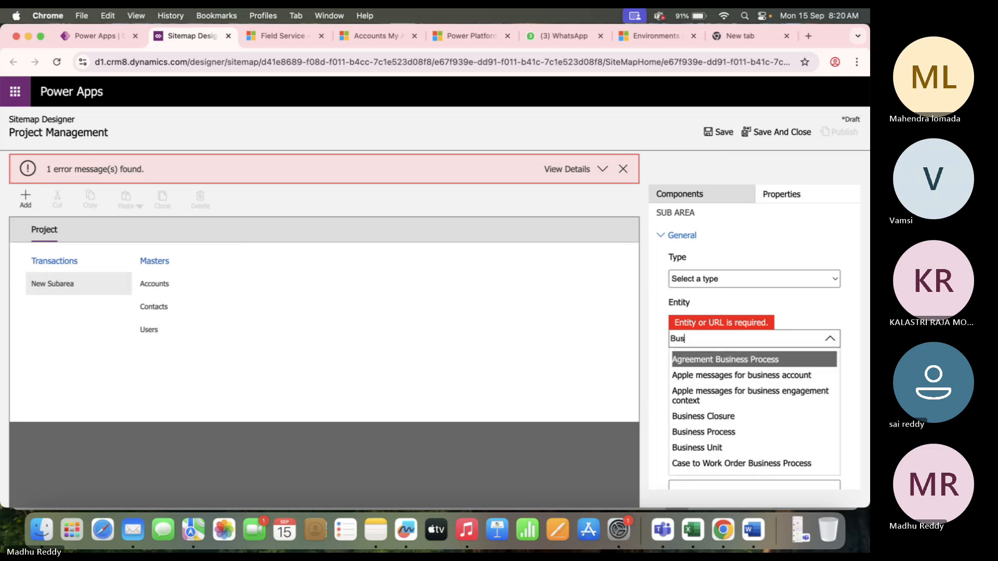
{"action": "key", "text": "Down"}
{"action": "key", "text": "Down"}
{"action": "key", "text": "Down"}
{"action": "key", "text": "Down"}
{"action": "key", "text": "Down"}
{"action": "key", "text": "Down"}
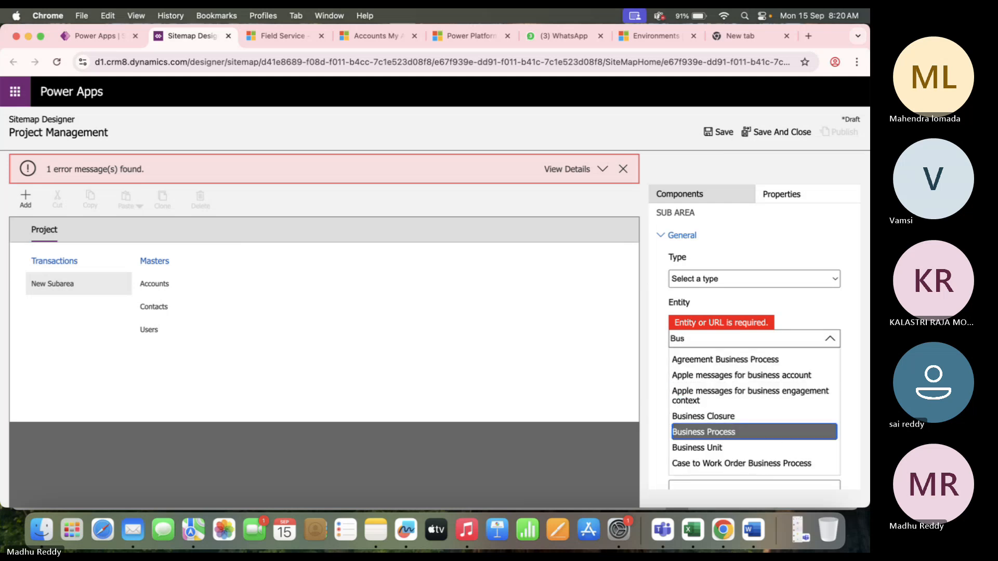
{"action": "key", "text": "Up"}
{"action": "key", "text": "Return"}
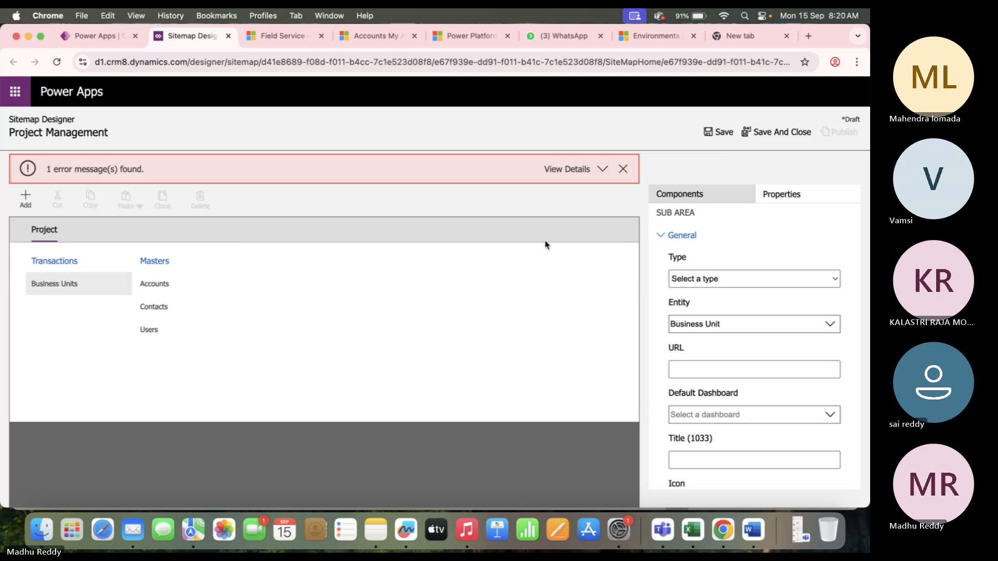
{"action": "left_click", "coordinate": [623, 169]}
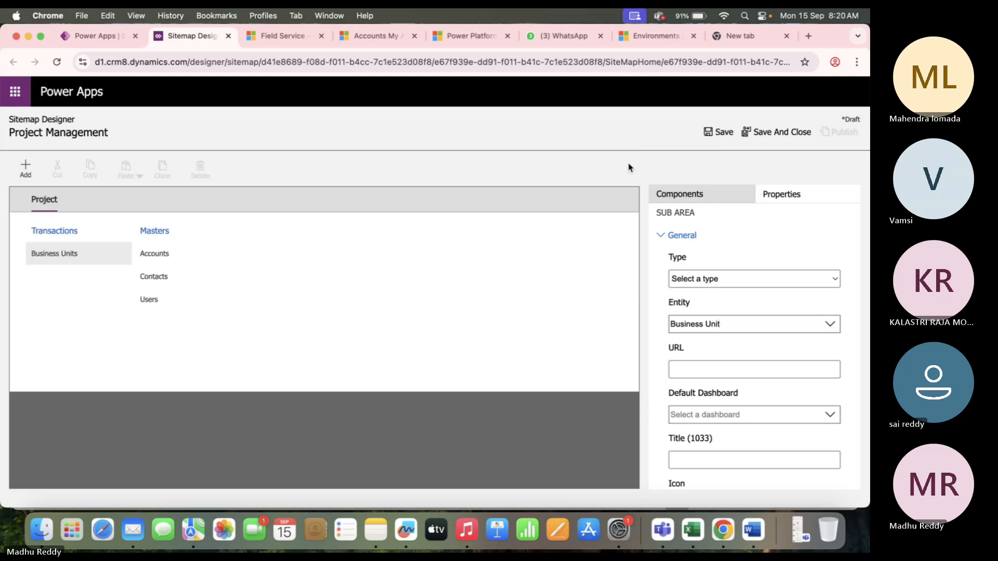
Save and publish the site map, then reload the Field Service page.
{"action": "left_click", "coordinate": [720, 132]}
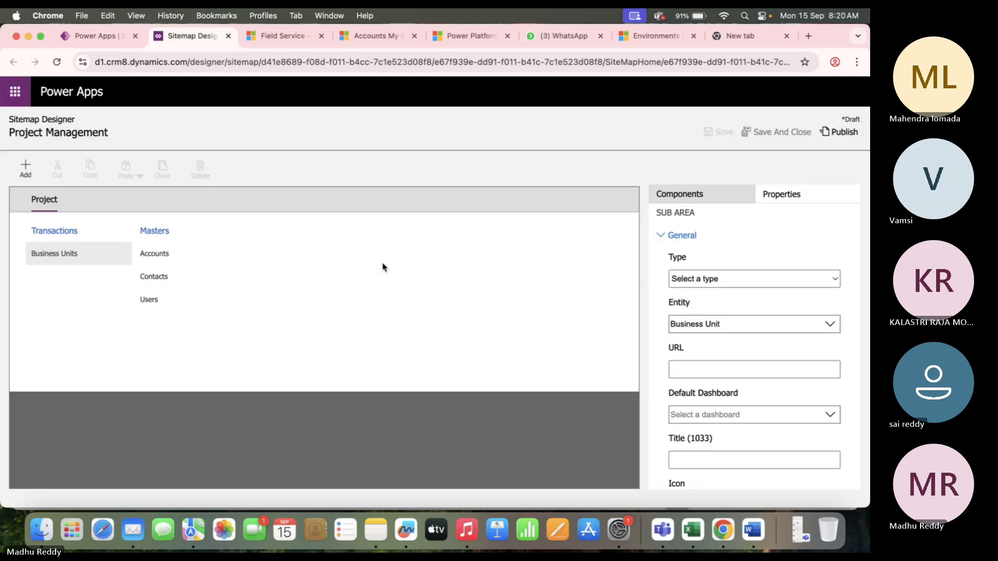
{"action": "left_click", "coordinate": [840, 133]}
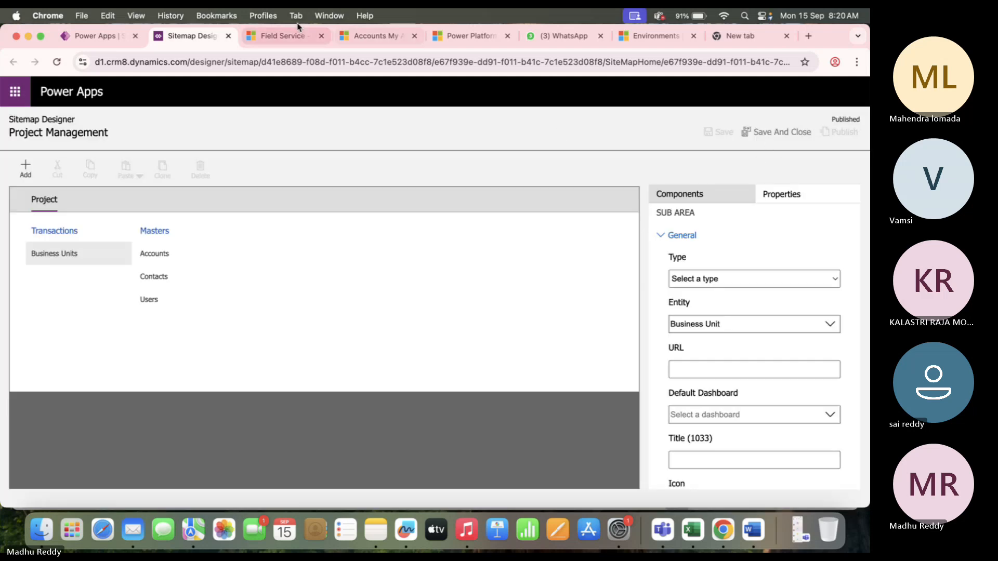
{"action": "left_click", "coordinate": [283, 37]}
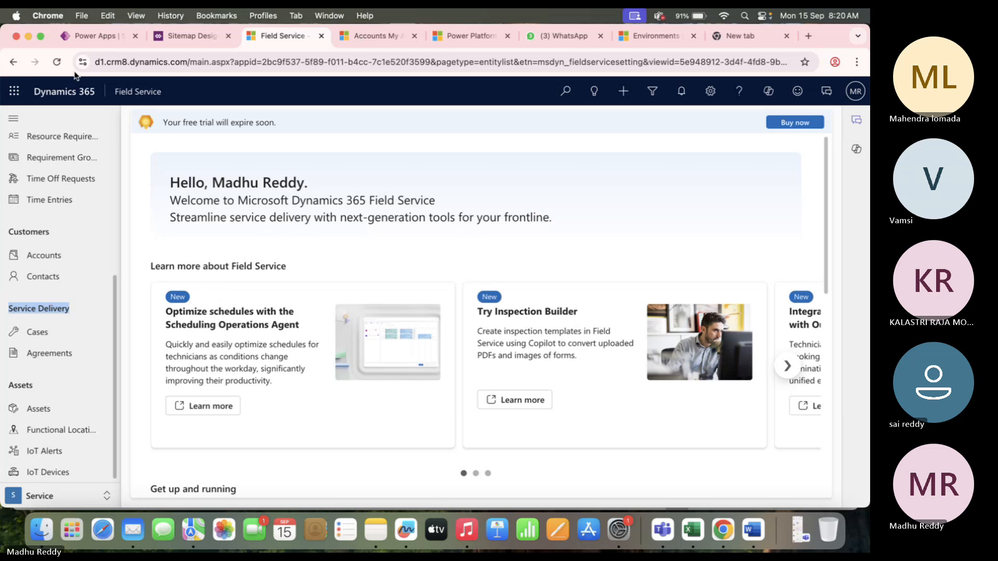
{"action": "left_click", "coordinate": [57, 62]}
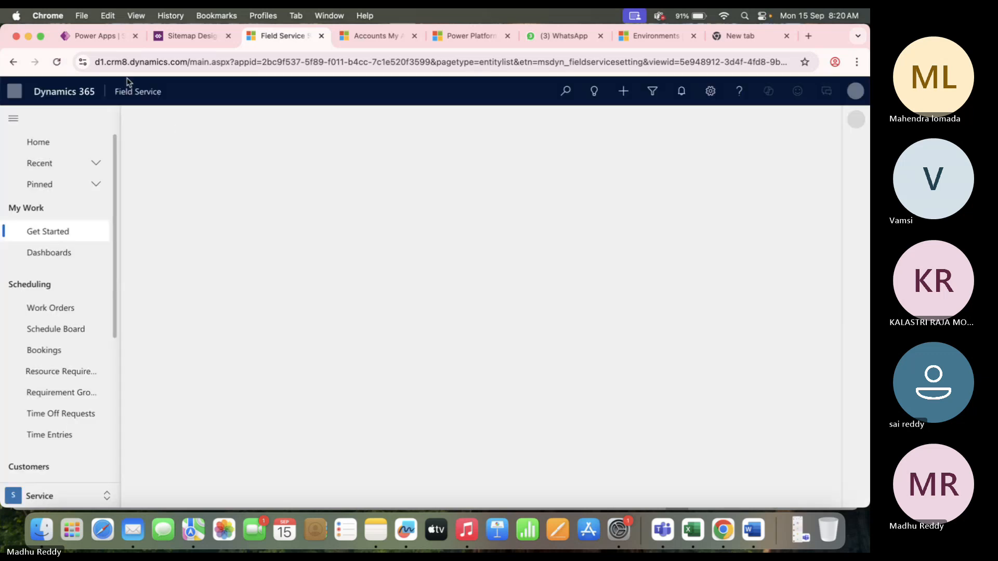
Save and close the Project Management site map in its designer, then return to Power Apps.
{"action": "left_click", "coordinate": [134, 92]}
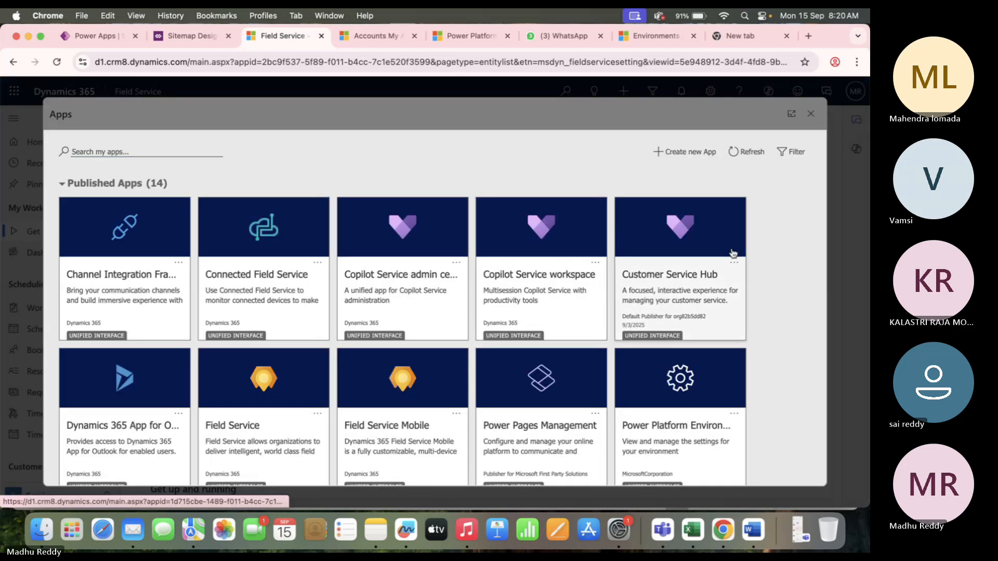
{"action": "scroll", "coordinate": [778, 294], "scroll_direction": "down", "scroll_amount": 7}
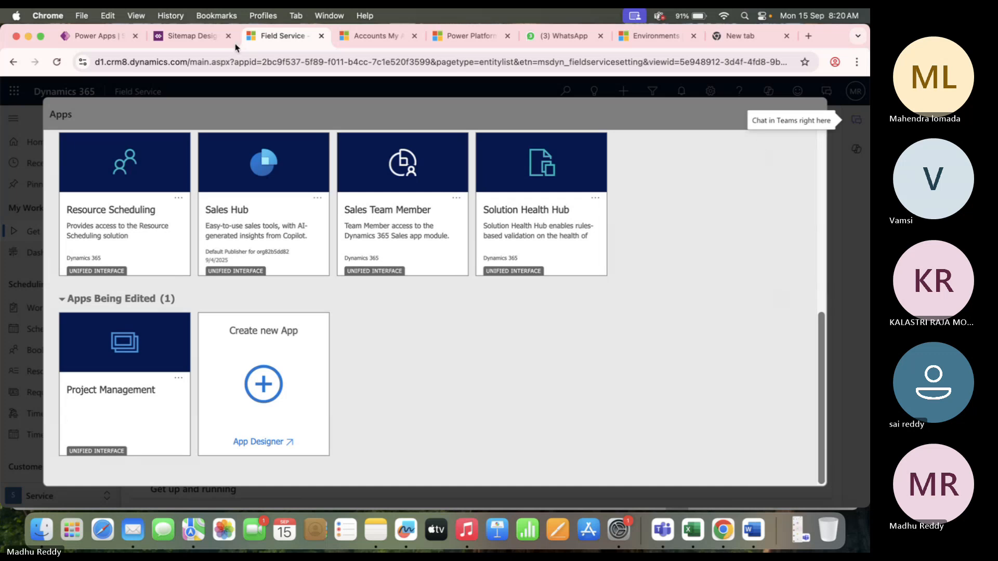
{"action": "left_click", "coordinate": [184, 41]}
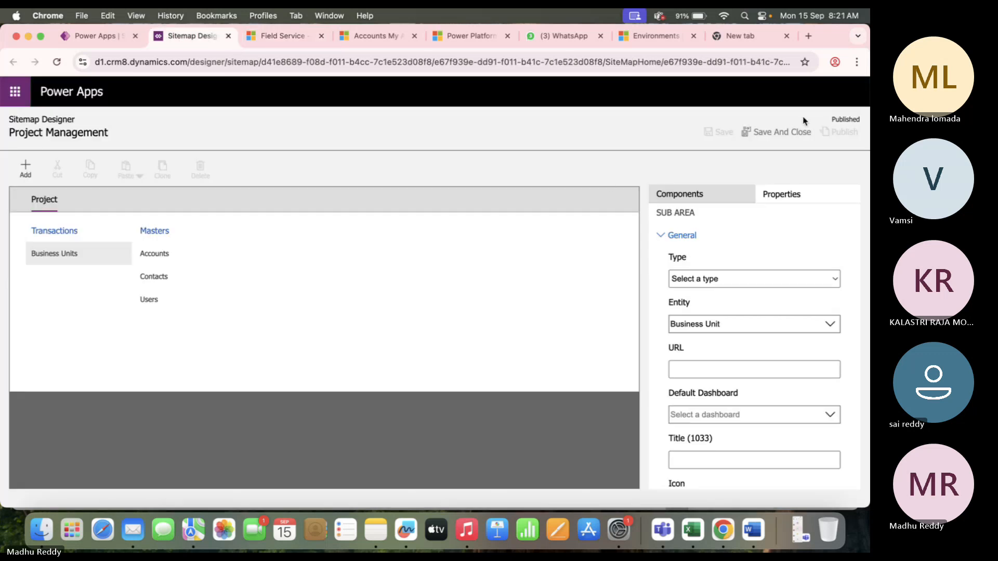
{"action": "left_click", "coordinate": [770, 133]}
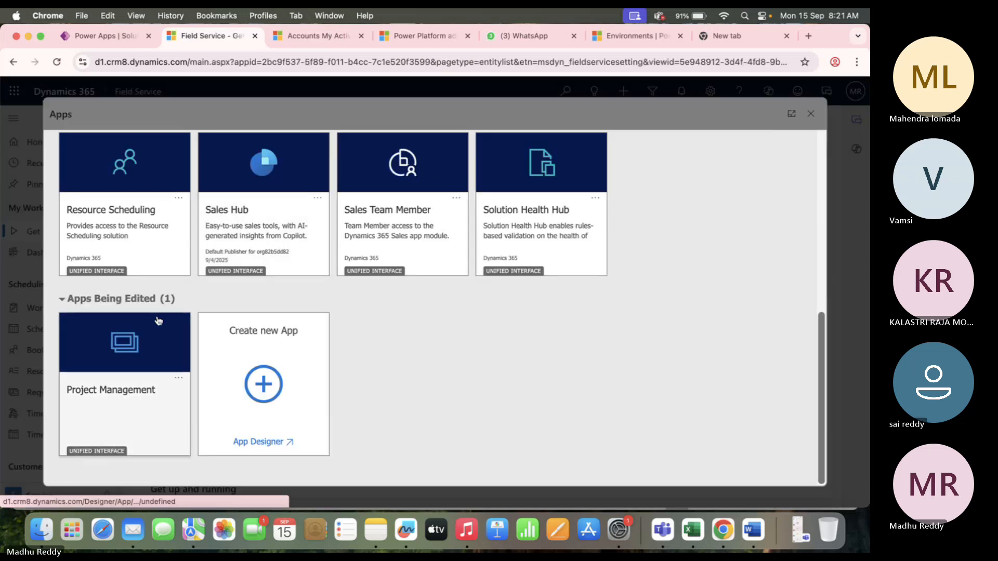
{"action": "left_click", "coordinate": [98, 35]}
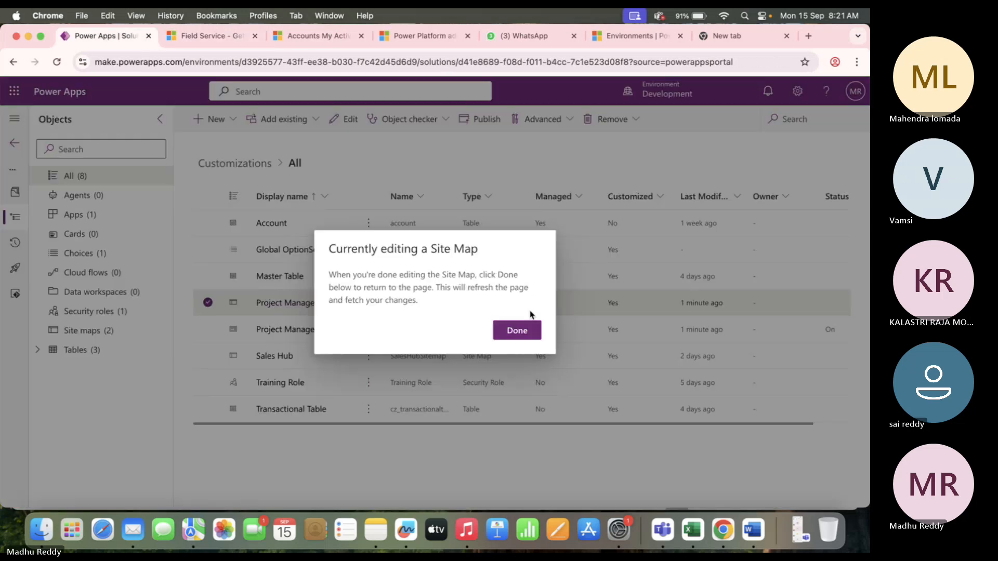
Acknowledge the site map notice and publish all customizations in the solution.
{"action": "left_click", "coordinate": [517, 331]}
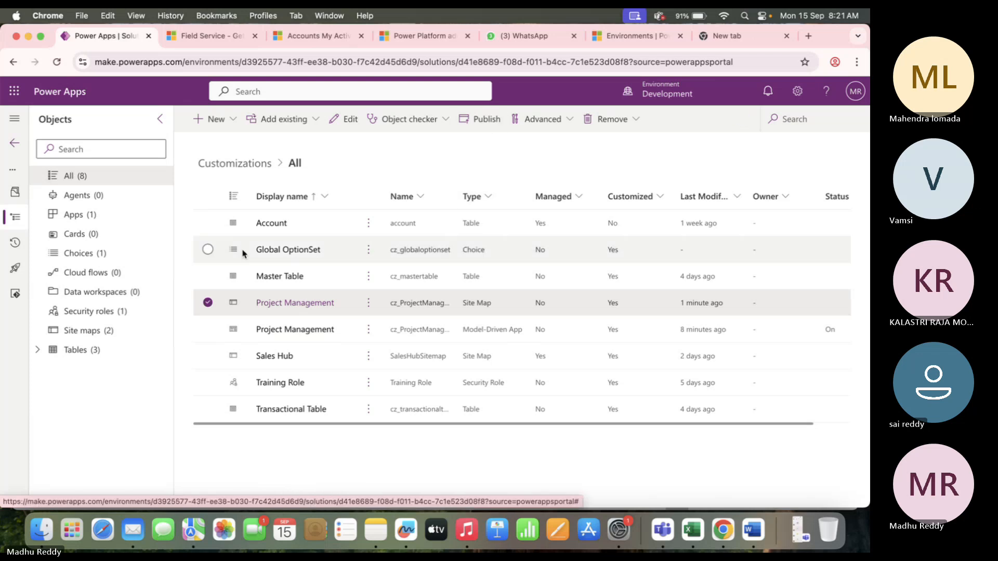
{"action": "left_click", "coordinate": [207, 303]}
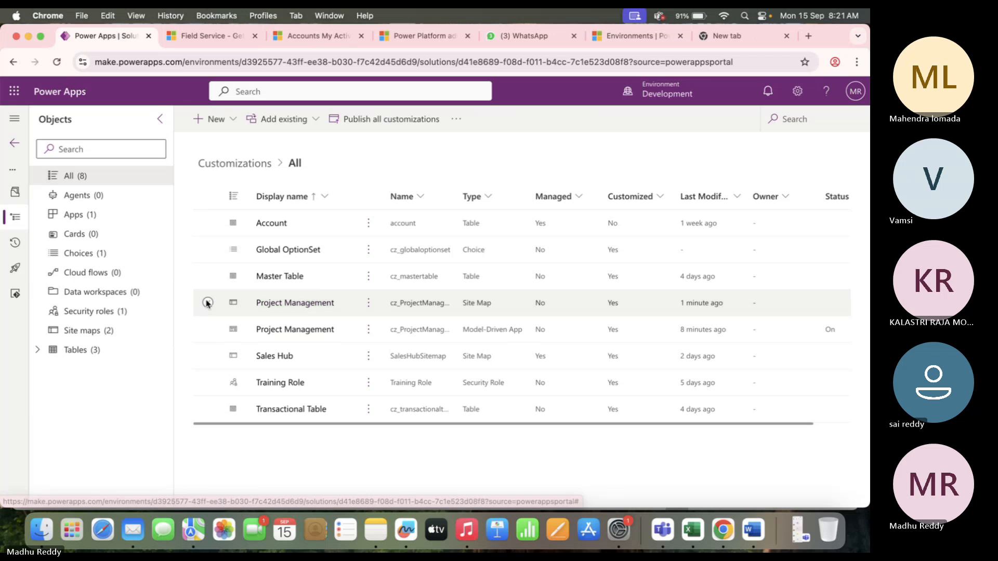
{"action": "left_click", "coordinate": [407, 121]}
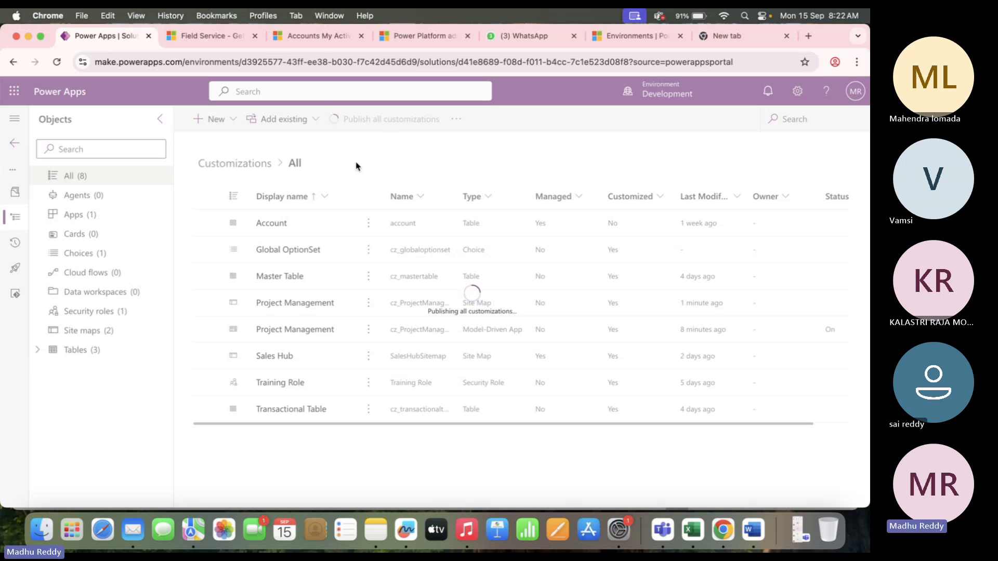
{"action": "left_click", "coordinate": [211, 36]}
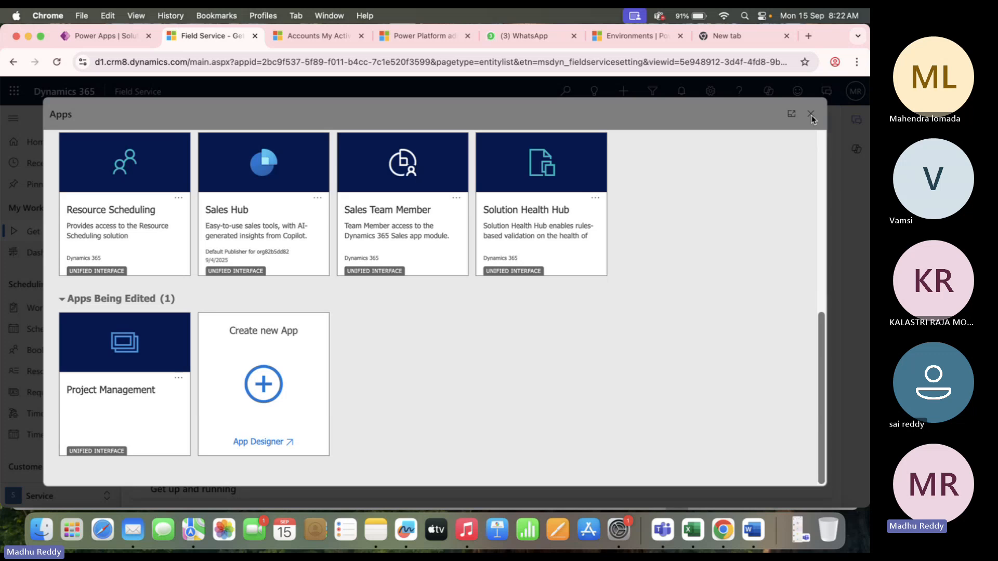
Reload Field Service, dismiss the What's new announcement and apps list, then return to Power Apps.
{"action": "left_click", "coordinate": [57, 62]}
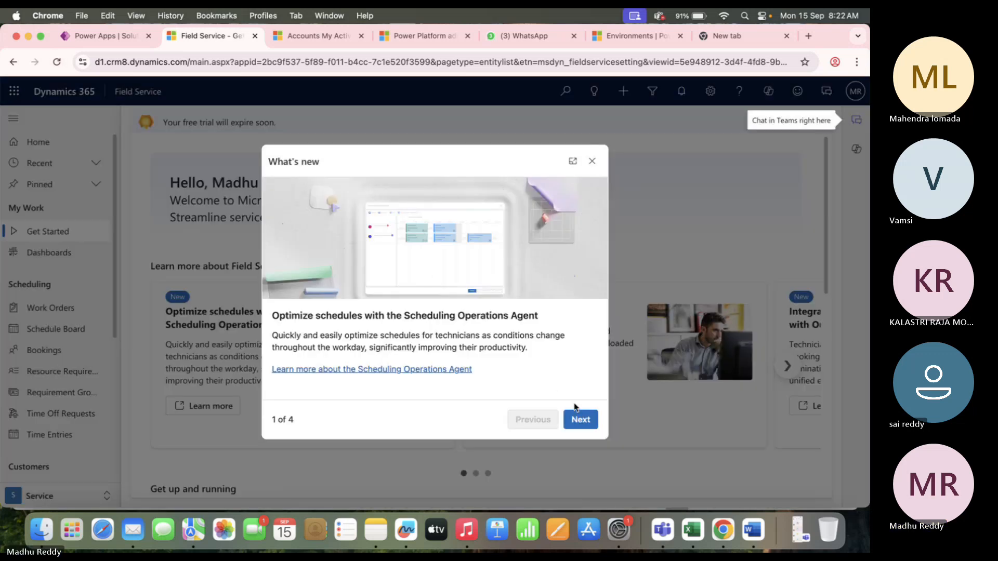
{"action": "left_click", "coordinate": [592, 162]}
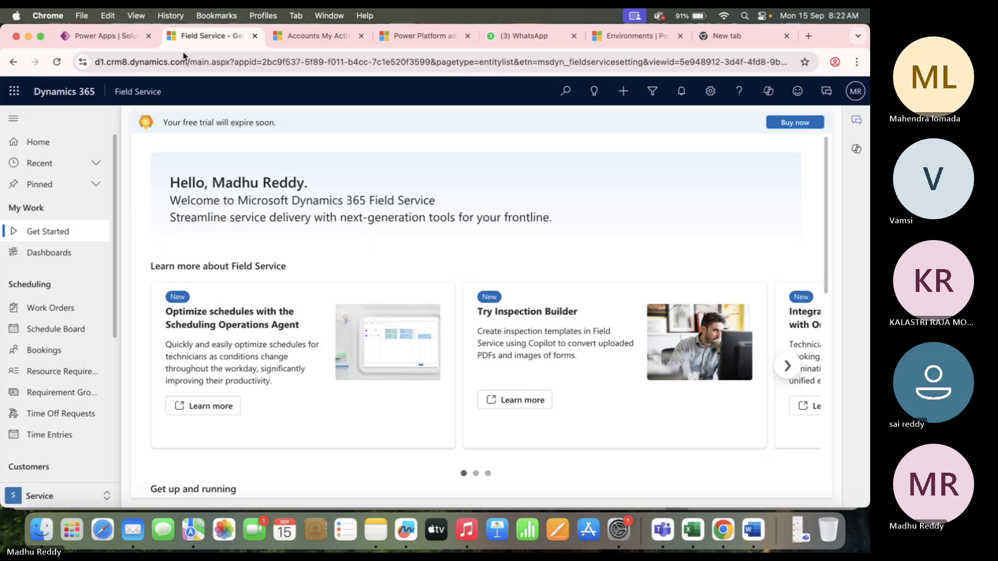
{"action": "left_click", "coordinate": [145, 93]}
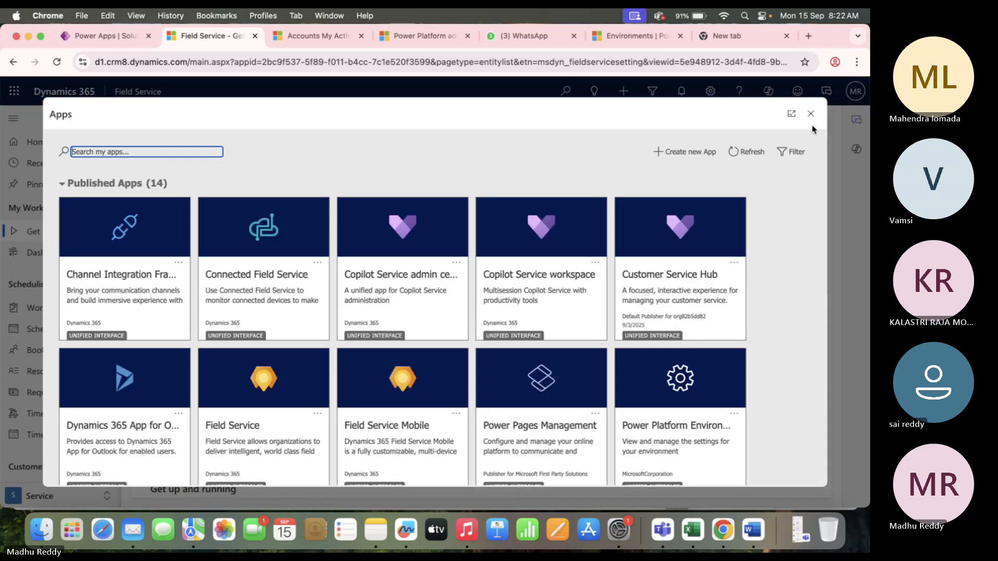
{"action": "left_click", "coordinate": [811, 114]}
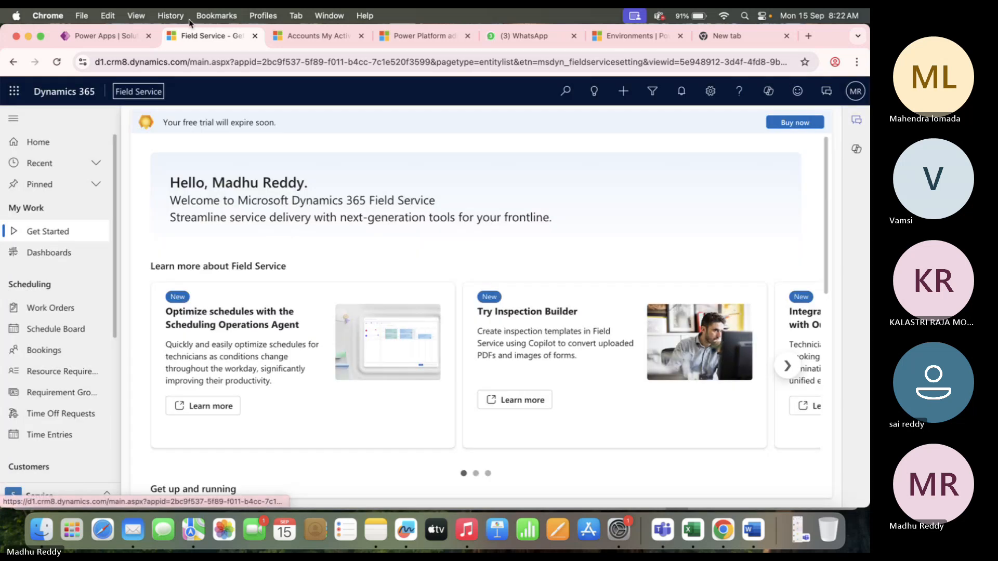
{"action": "left_click", "coordinate": [73, 42]}
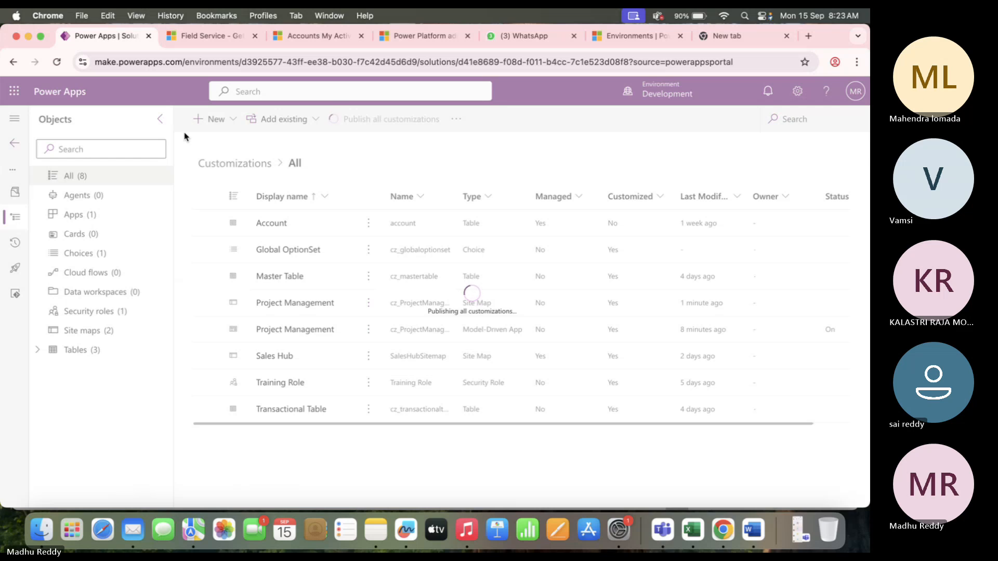
Open the history for all solutions and widen the Start time and End time columns.
{"action": "left_click", "coordinate": [56, 62]}
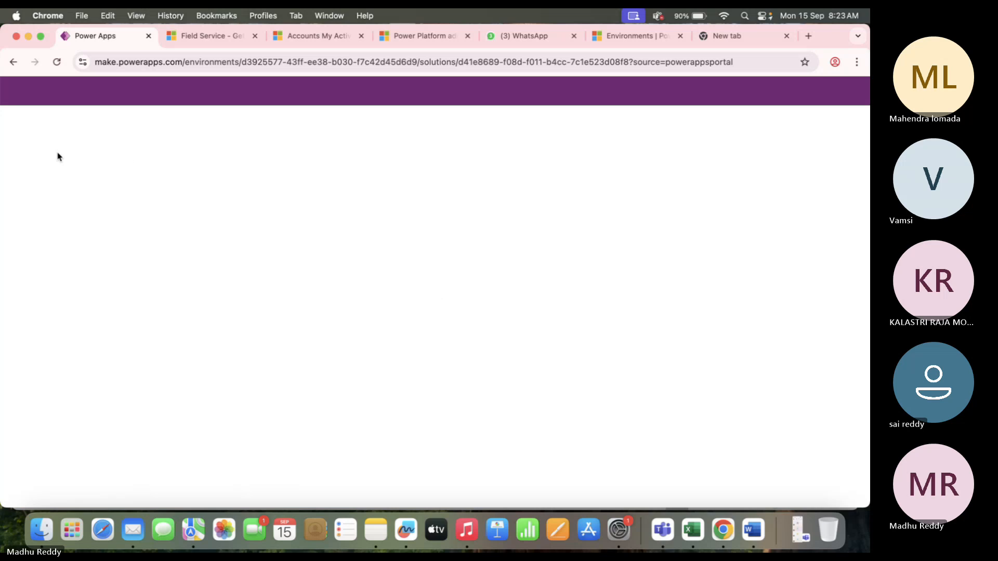
{"action": "left_click", "coordinate": [5, 149]}
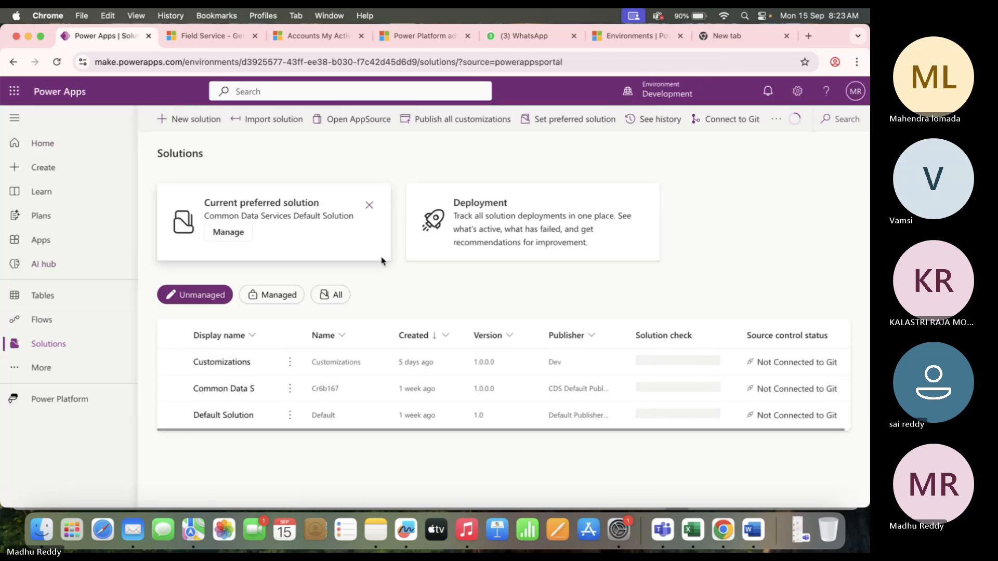
{"action": "left_click", "coordinate": [335, 296]}
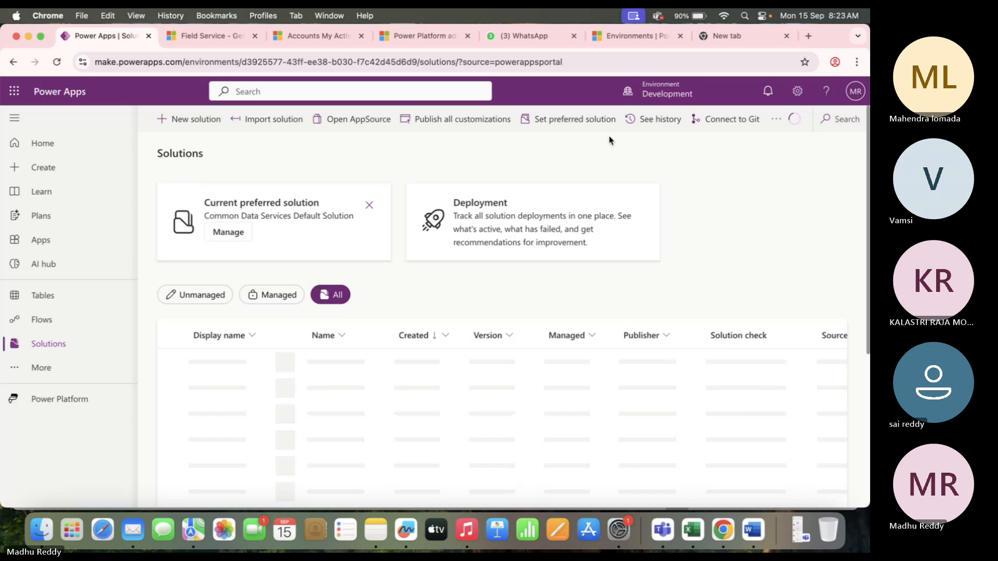
{"action": "left_click", "coordinate": [656, 119]}
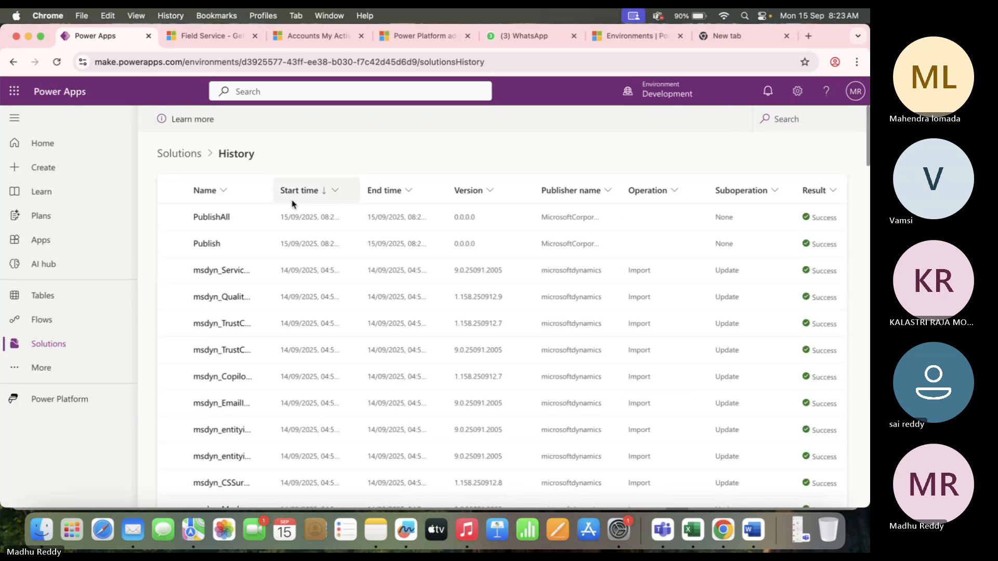
{"action": "left_click_drag", "start_coordinate": [360, 192], "coordinate": [396, 192]}
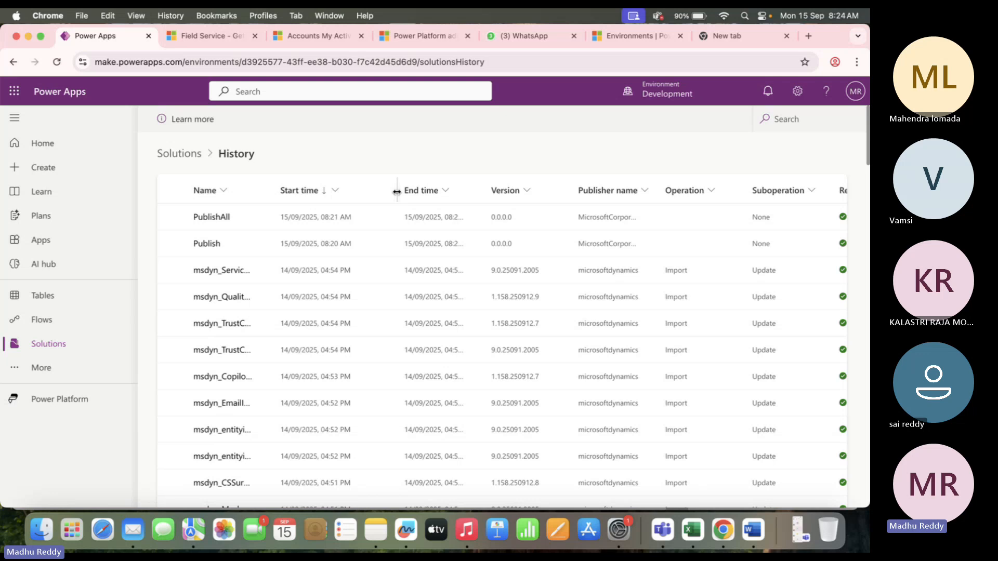
{"action": "left_click_drag", "start_coordinate": [485, 190], "coordinate": [519, 191]}
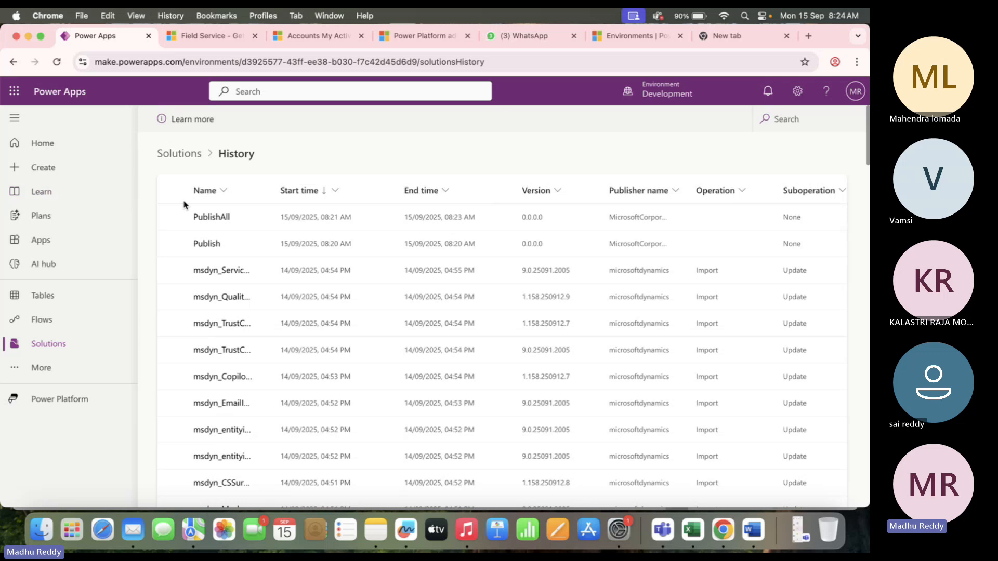
Recheck the solution history for PublishAll, then go back to the Solutions list.
{"action": "left_click", "coordinate": [178, 153]}
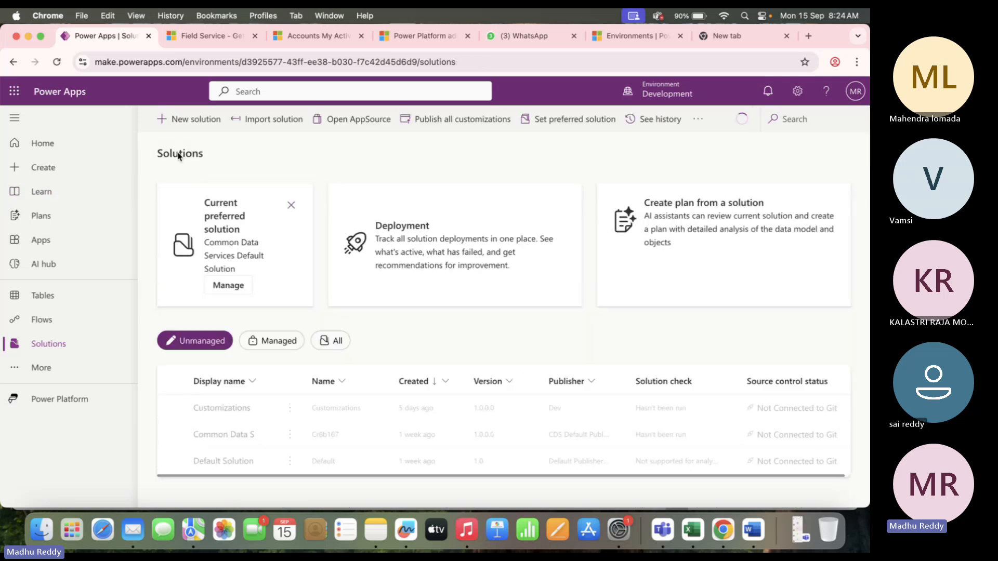
{"action": "left_click", "coordinate": [338, 345]}
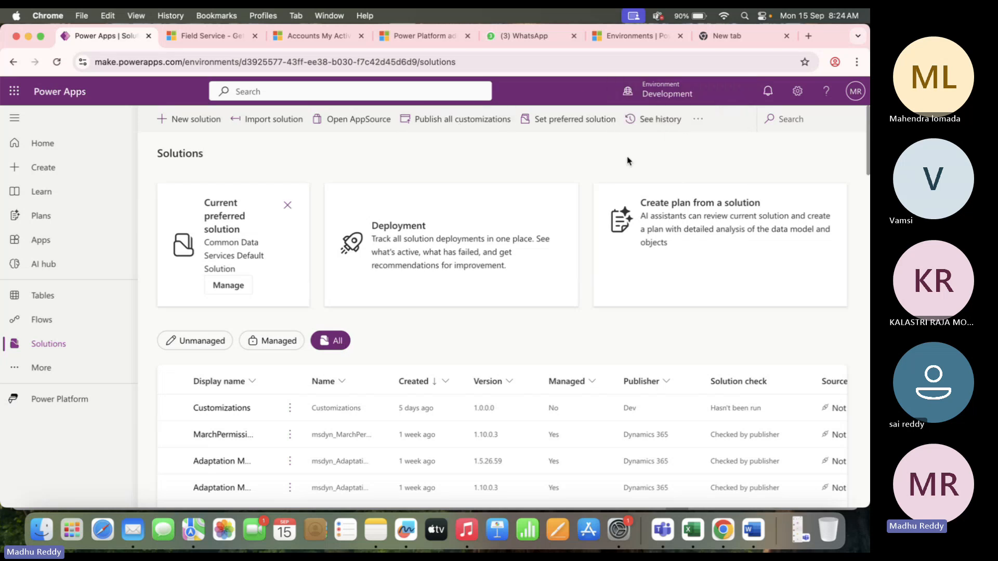
{"action": "left_click", "coordinate": [658, 120]}
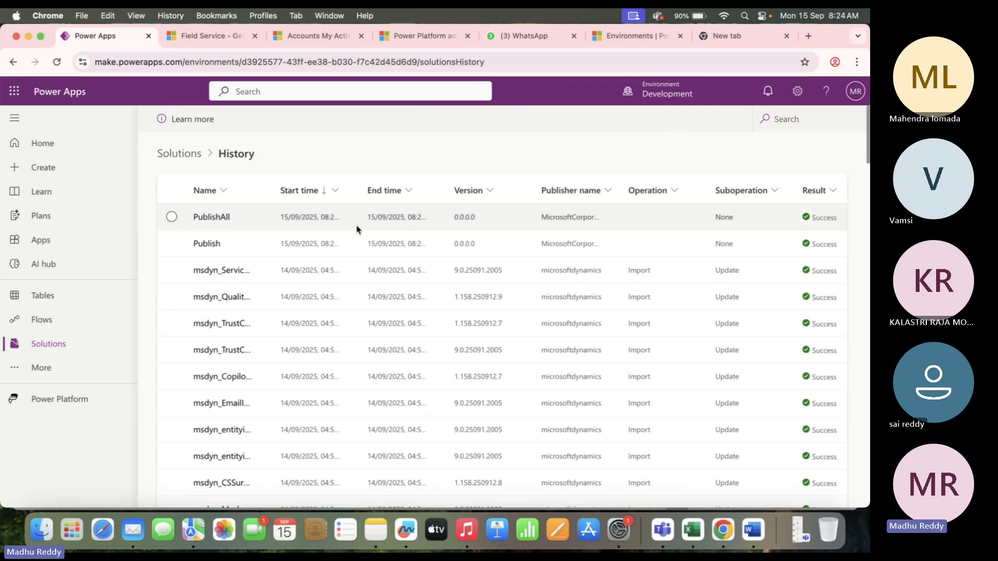
{"action": "scroll", "coordinate": [380, 320], "scroll_direction": "down", "scroll_amount": 10}
{"action": "scroll", "coordinate": [379, 319], "scroll_direction": "up", "scroll_amount": 10}
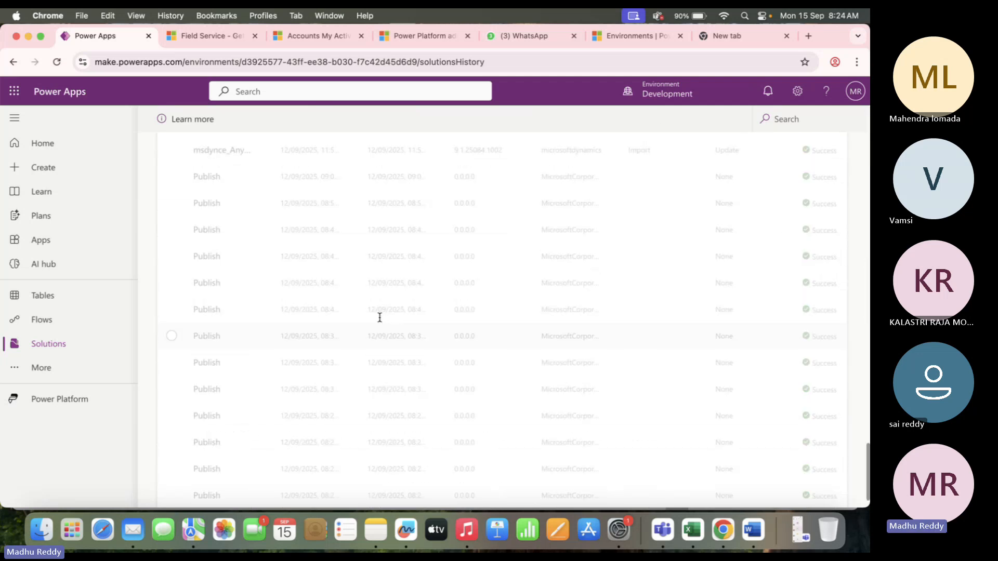
{"action": "left_click", "coordinate": [61, 340]}
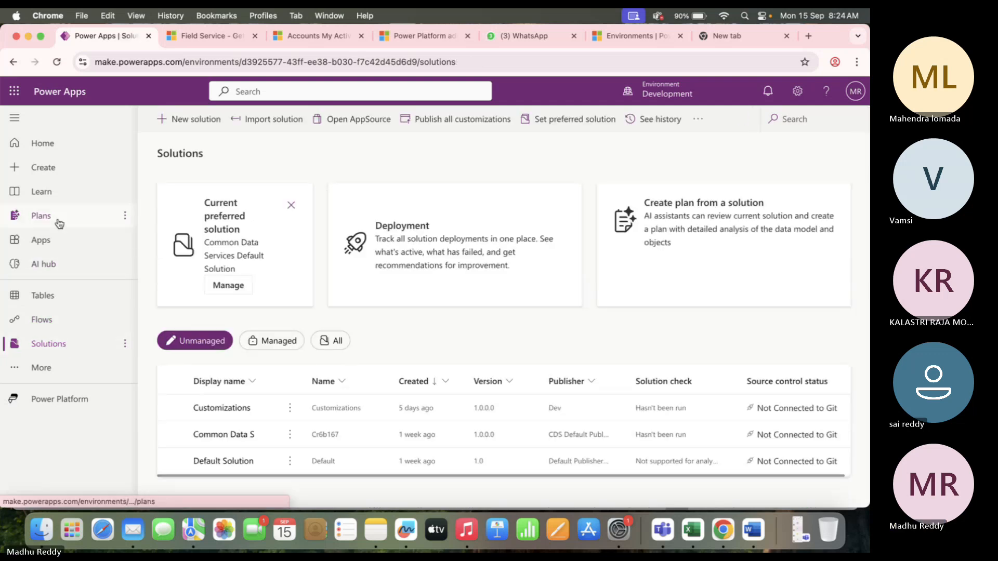
Play the Project Management app from the Apps list.
{"action": "left_click", "coordinate": [61, 240]}
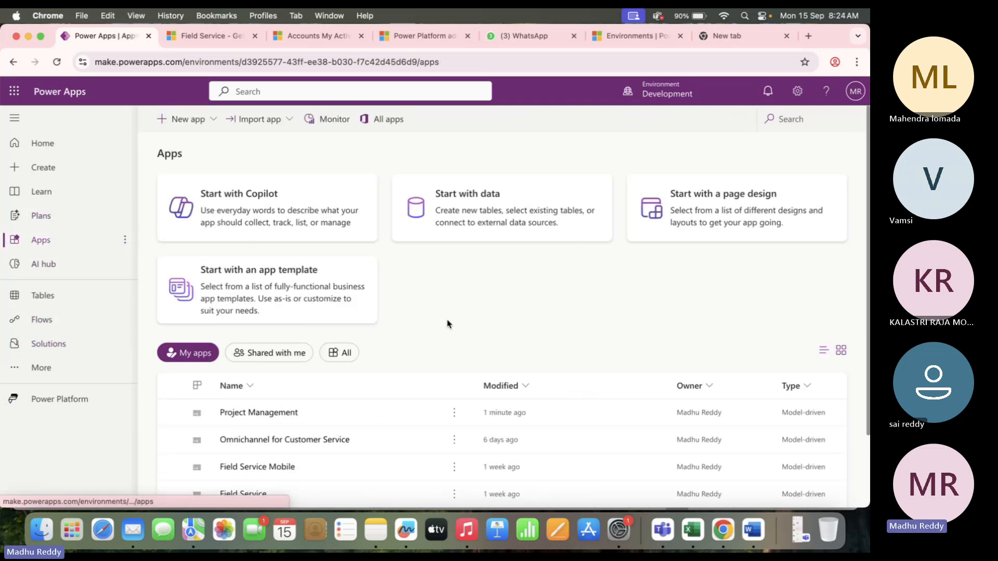
{"action": "scroll", "coordinate": [447, 324], "scroll_direction": "down", "scroll_amount": 3}
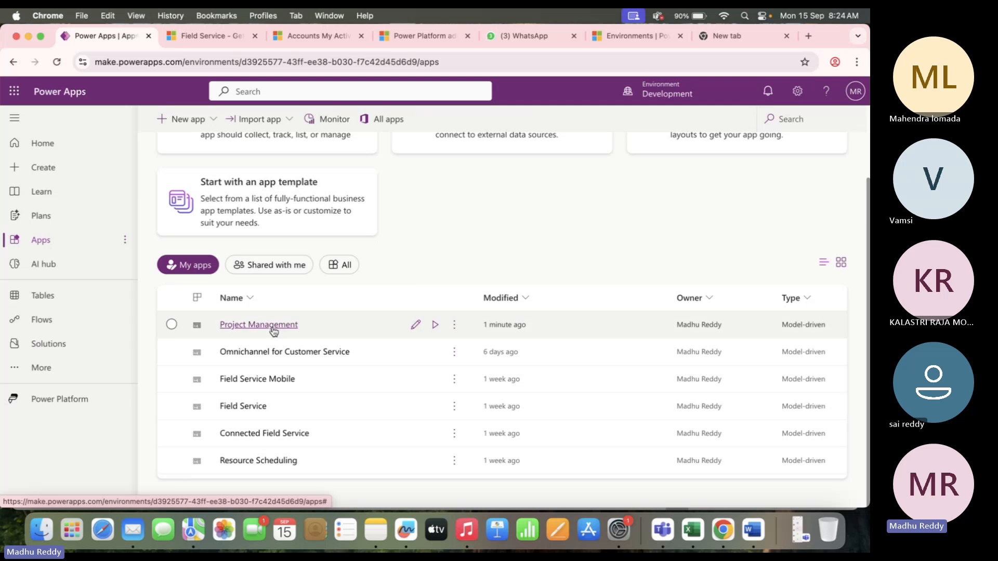
{"action": "left_click", "coordinate": [435, 325]}
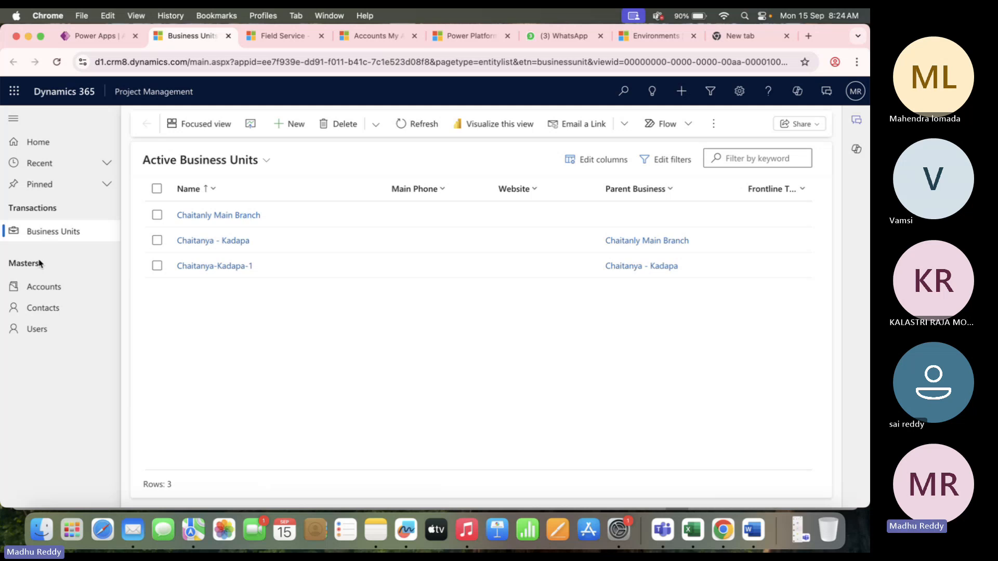
View the Accounts list under Masters in Project Management, then return to Power Apps.
{"action": "left_click_drag", "start_coordinate": [57, 266], "coordinate": [3, 269]}
{"action": "left_click", "coordinate": [97, 282]}
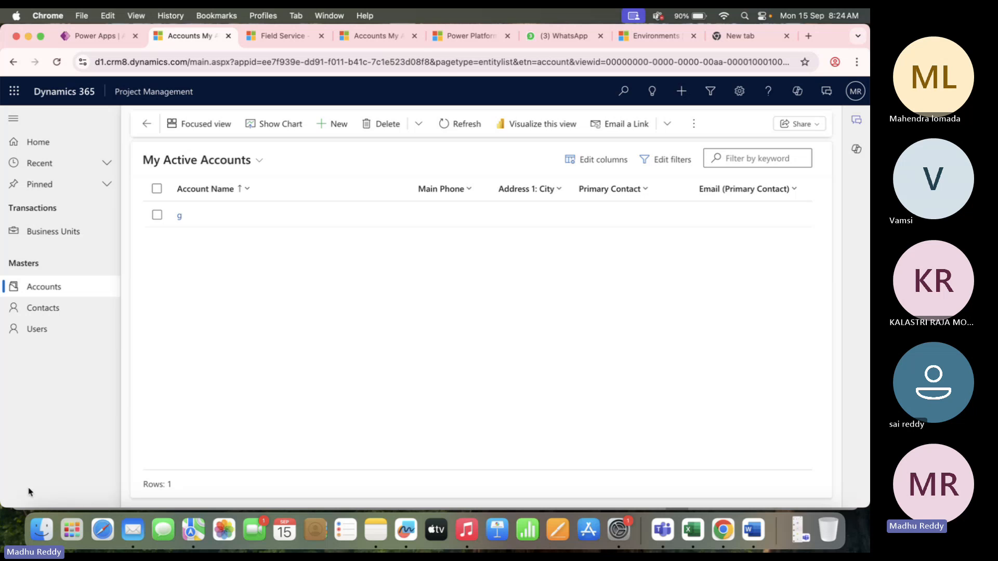
{"action": "left_click", "coordinate": [99, 36]}
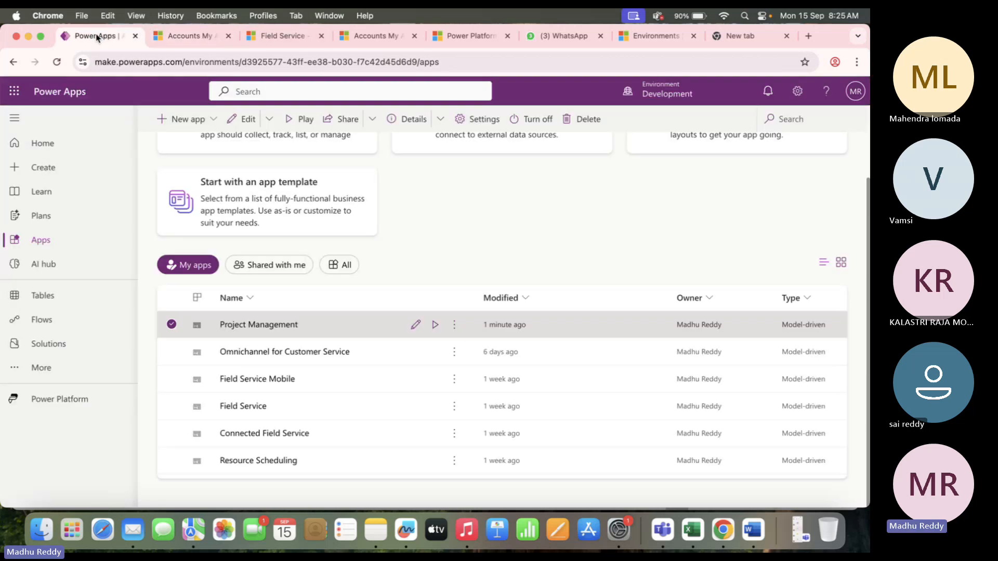
Open the Project Management site map from the Customizations solution's Site maps.
{"action": "left_click", "coordinate": [76, 343]}
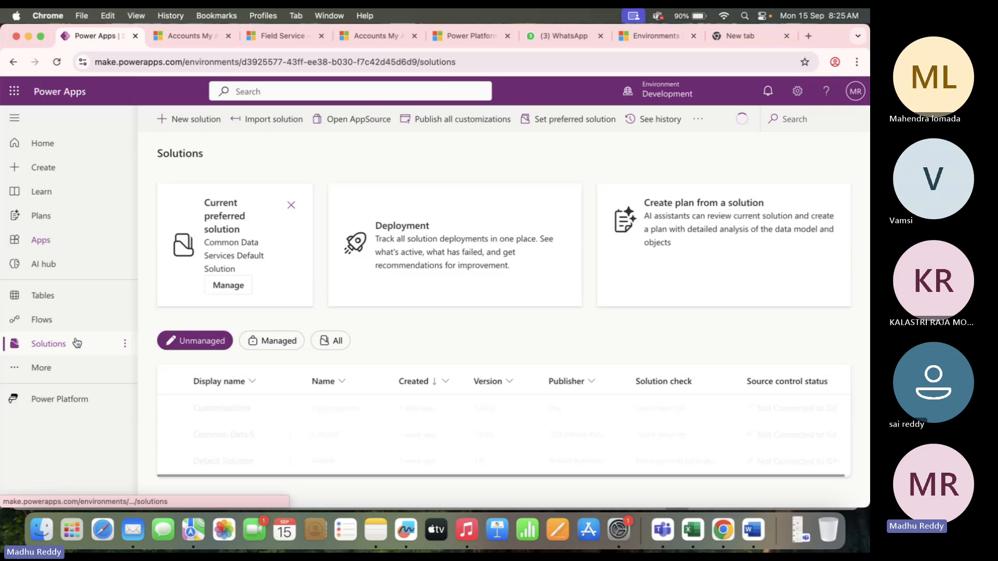
{"action": "left_click", "coordinate": [232, 408]}
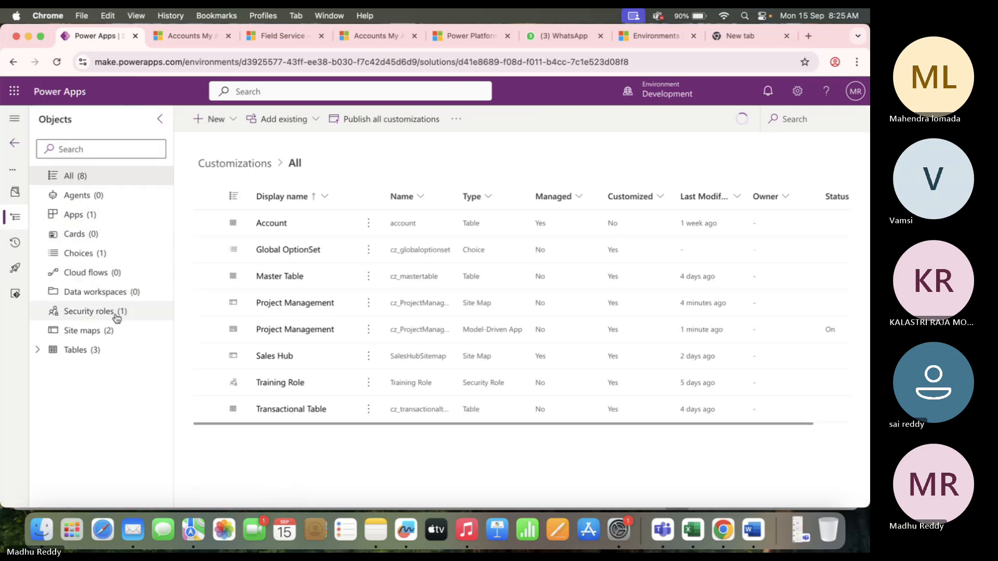
{"action": "left_click", "coordinate": [123, 330]}
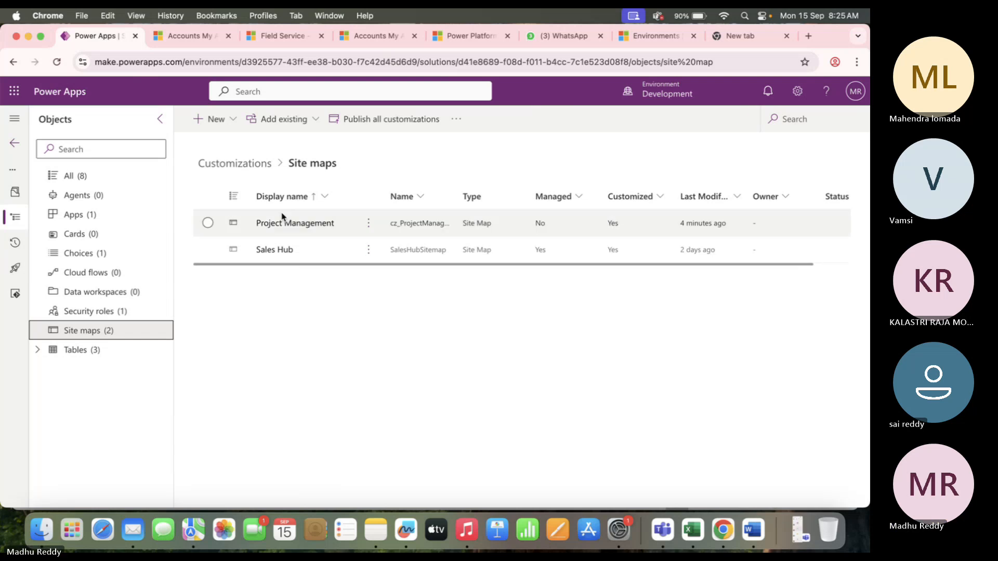
{"action": "left_click", "coordinate": [302, 227]}
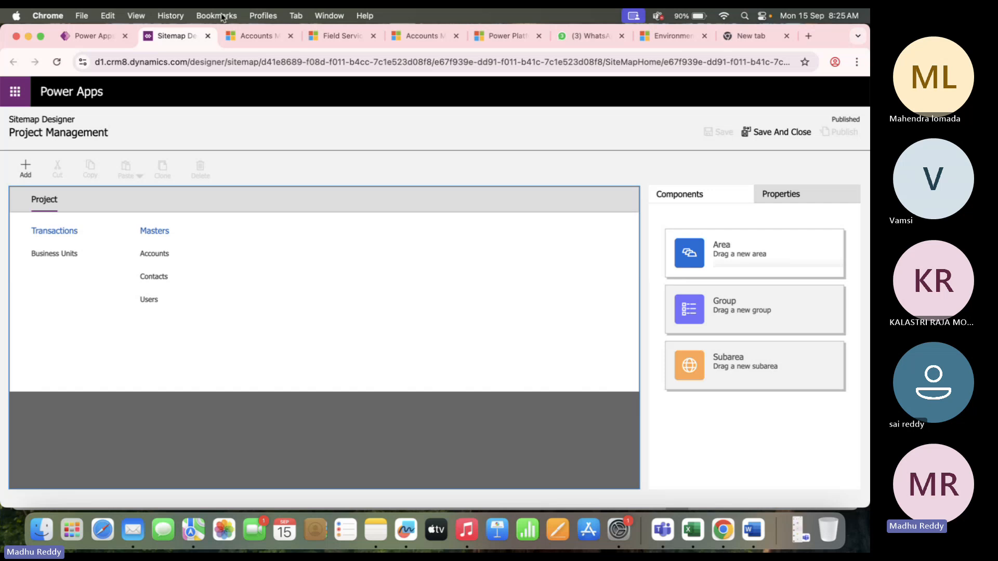
Compare the running app's Accounts navigation with the site map, then show the Add choices.
{"action": "left_click", "coordinate": [246, 37]}
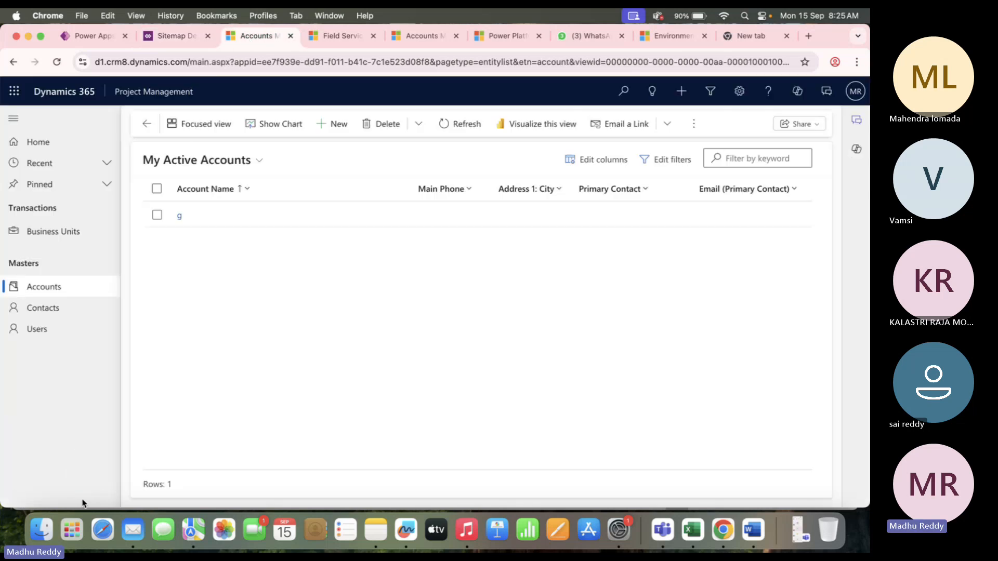
{"action": "left_click", "coordinate": [182, 47]}
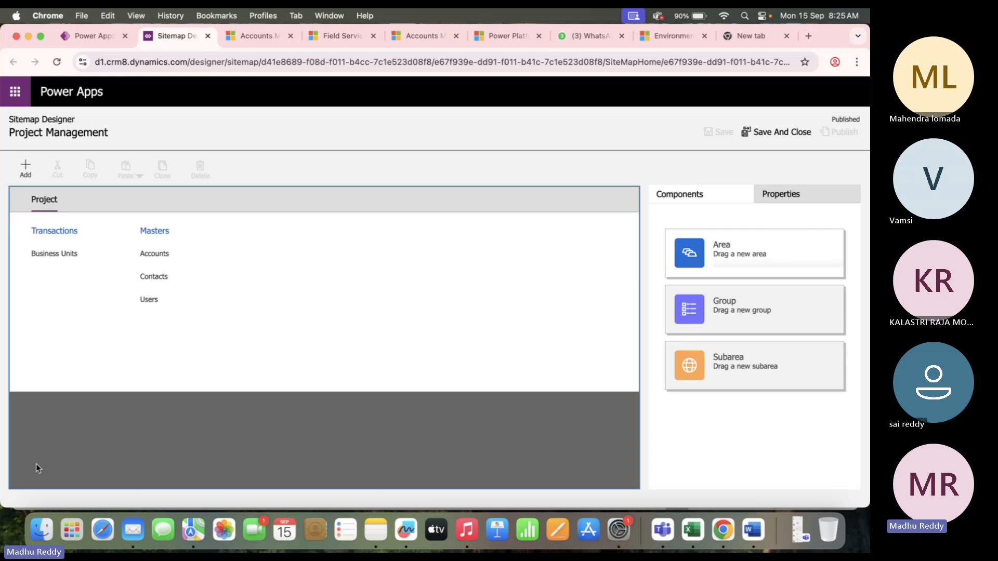
{"action": "left_click", "coordinate": [261, 34]}
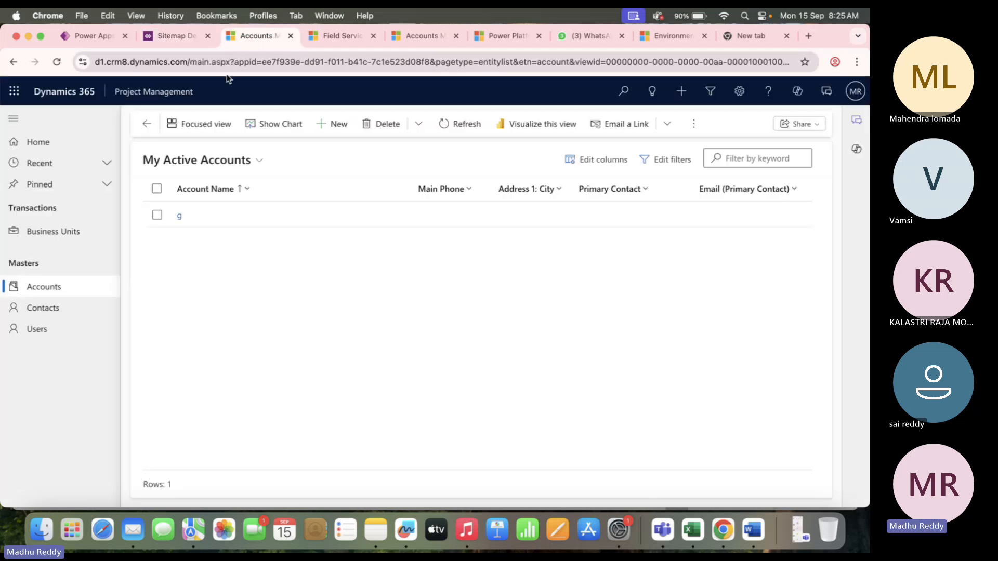
{"action": "left_click", "coordinate": [183, 35]}
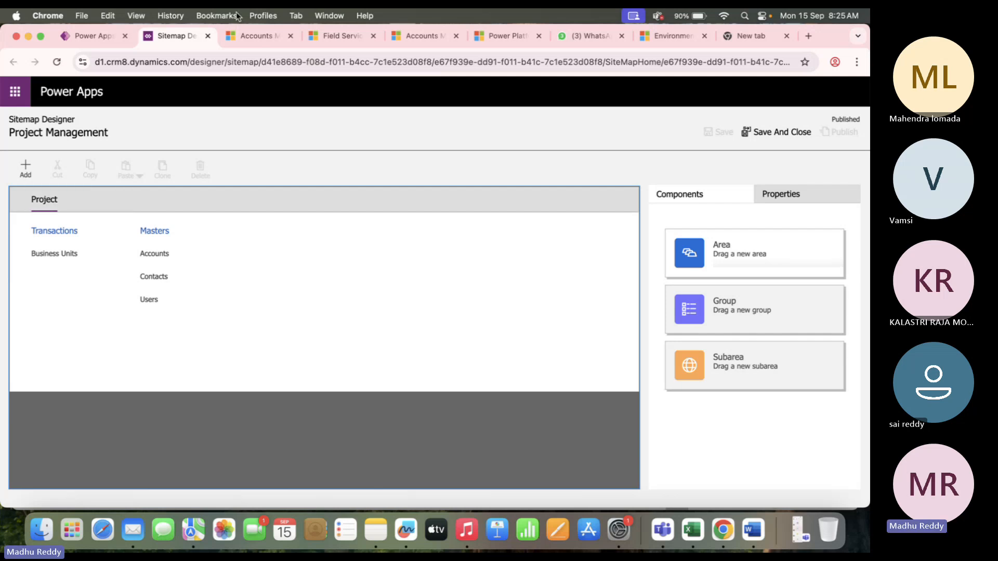
{"action": "left_click", "coordinate": [30, 172]}
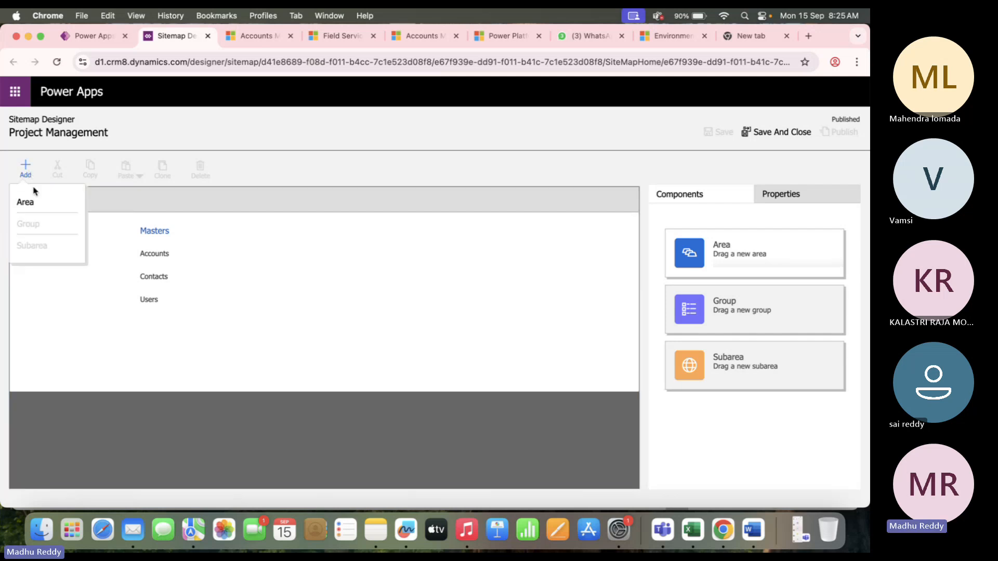
Add a second area to the site map and rename it 'Project Data'.
{"action": "left_click", "coordinate": [37, 200]}
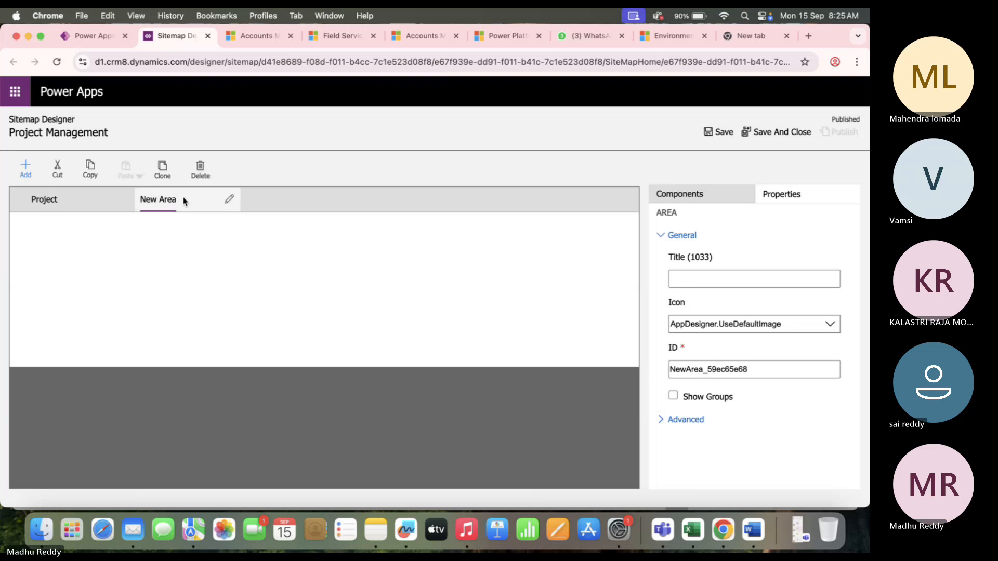
{"action": "left_click", "coordinate": [230, 199]}
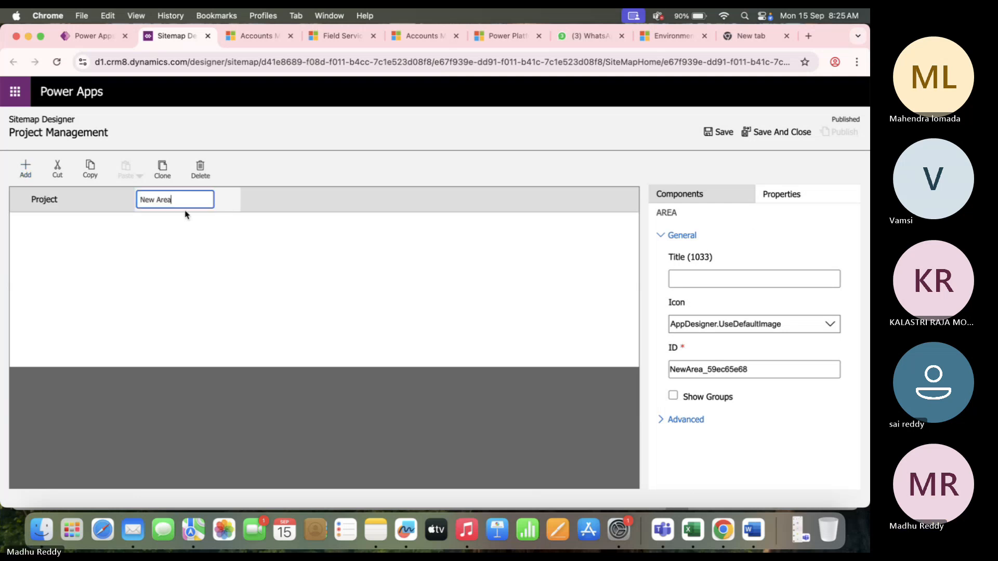
{"action": "key", "text": "BackSpace"}
{"action": "key", "text": "BackSpace"}
{"action": "key", "text": "BackSpace"}
{"action": "key", "text": "BackSpace"}
{"action": "key", "text": "BackSpace"}
{"action": "key", "text": "BackSpace"}
{"action": "key", "text": "BackSpace"}
{"action": "key", "text": "Caps_Lock"}
{"action": "type", "text": "Project"}
{"action": "key", "text": "Caps_Lock"}
{"action": "type", "text": "D"}
{"action": "key", "text": "Caps_Lock"}
{"action": "type", "text": "ata"}
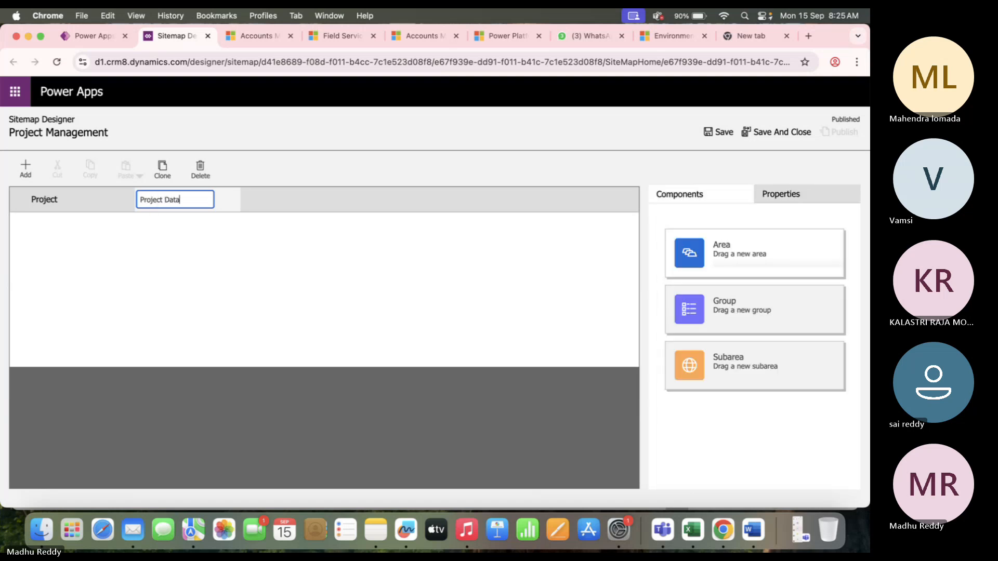
{"action": "left_click", "coordinate": [148, 271]}
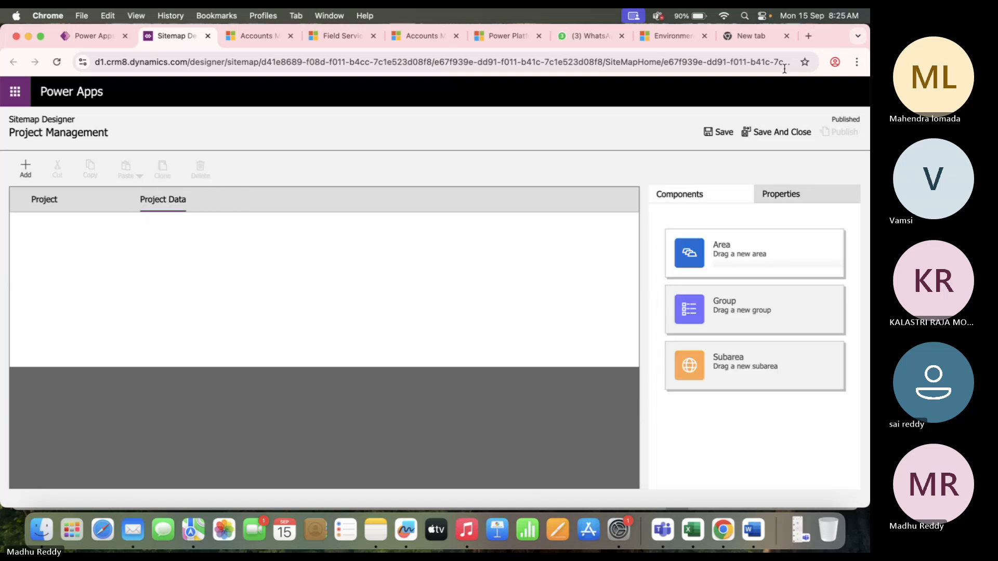
Save and publish the site map, then reload the running app's Accounts page.
{"action": "left_click", "coordinate": [723, 133]}
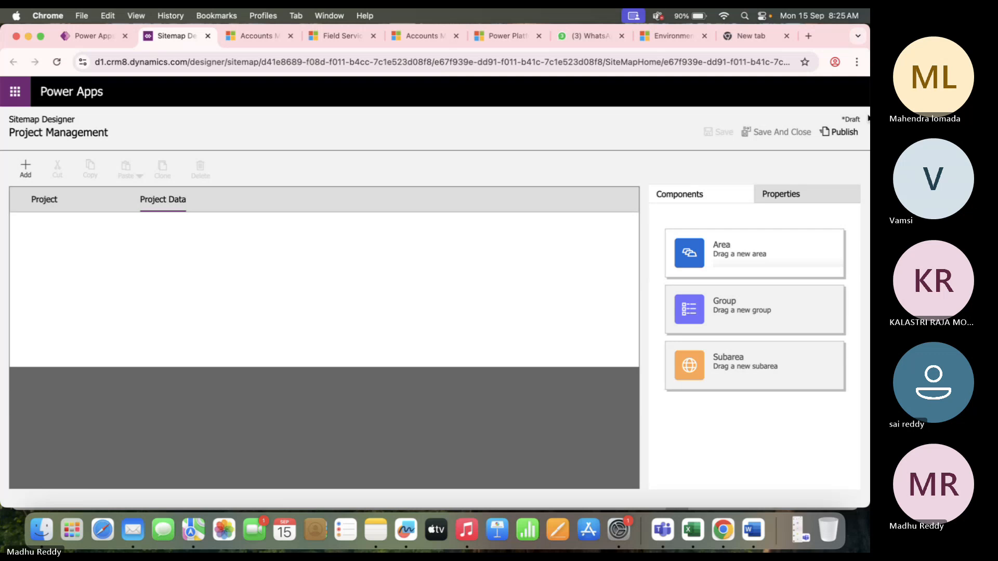
{"action": "left_click", "coordinate": [839, 132]}
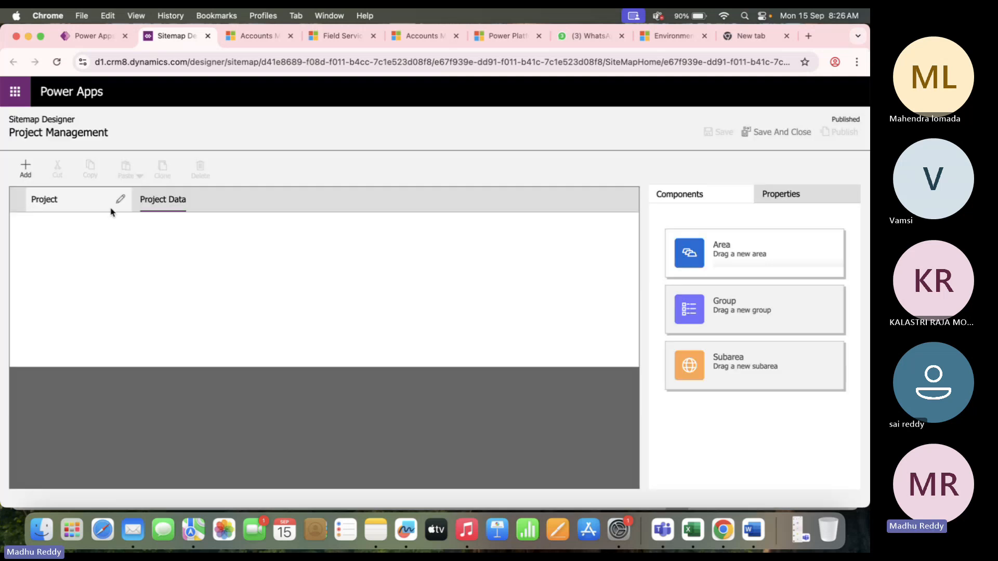
{"action": "left_click", "coordinate": [261, 41]}
{"action": "left_click", "coordinate": [57, 63]}
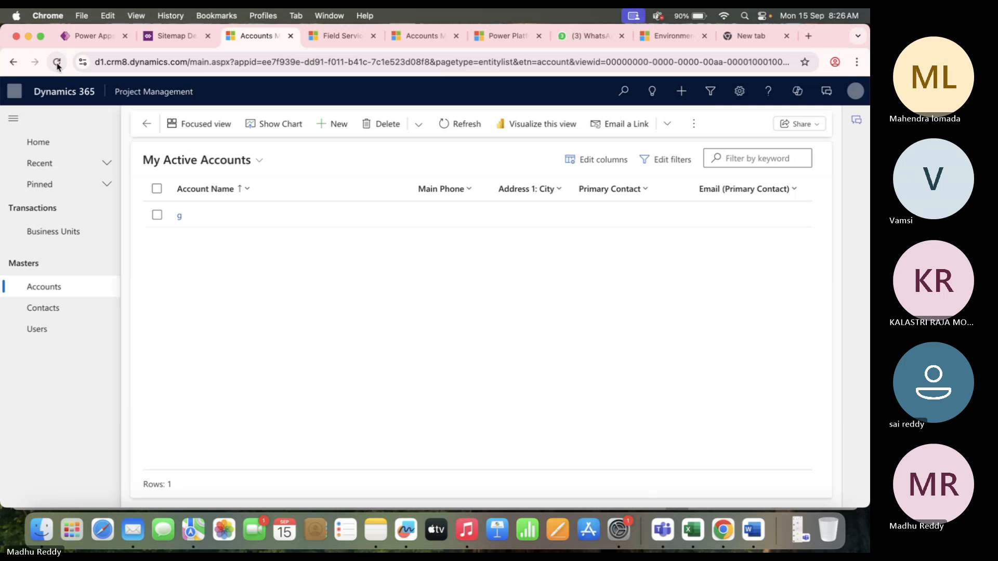
Reload the running app several times to check navigation, then close its Accounts tab.
{"action": "left_click", "coordinate": [57, 62]}
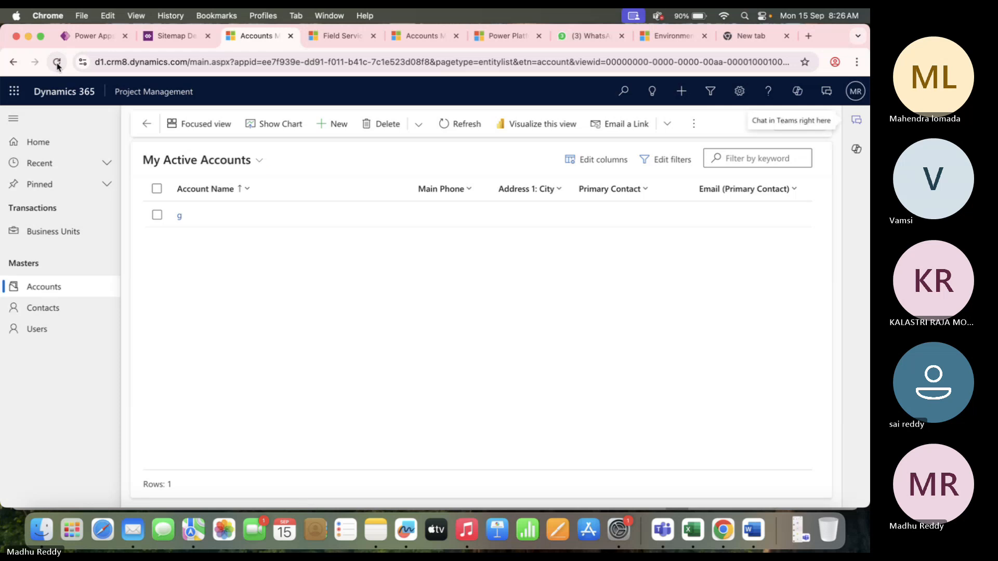
{"action": "left_click", "coordinate": [58, 62]}
{"action": "left_click", "coordinate": [57, 62]}
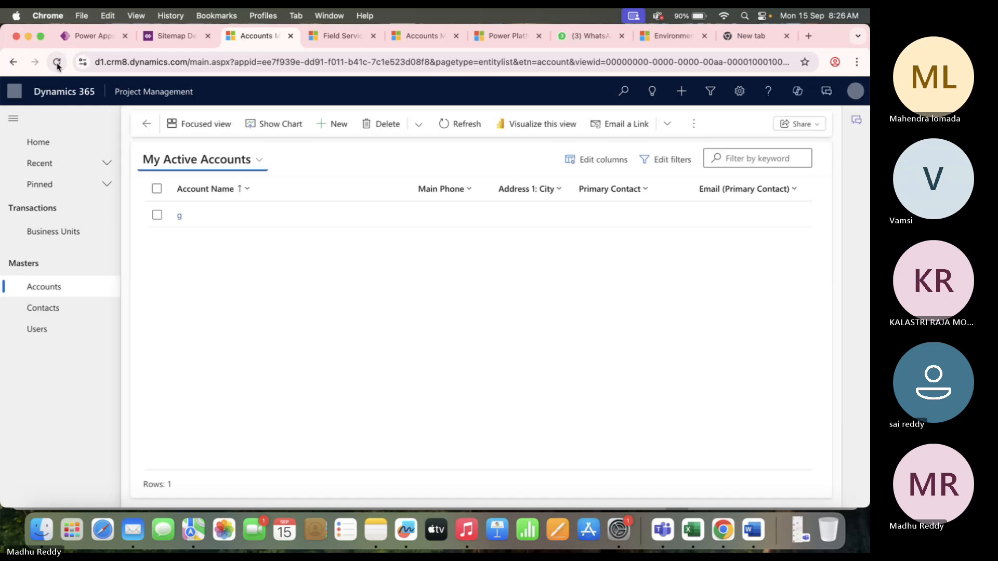
{"action": "left_click", "coordinate": [57, 63]}
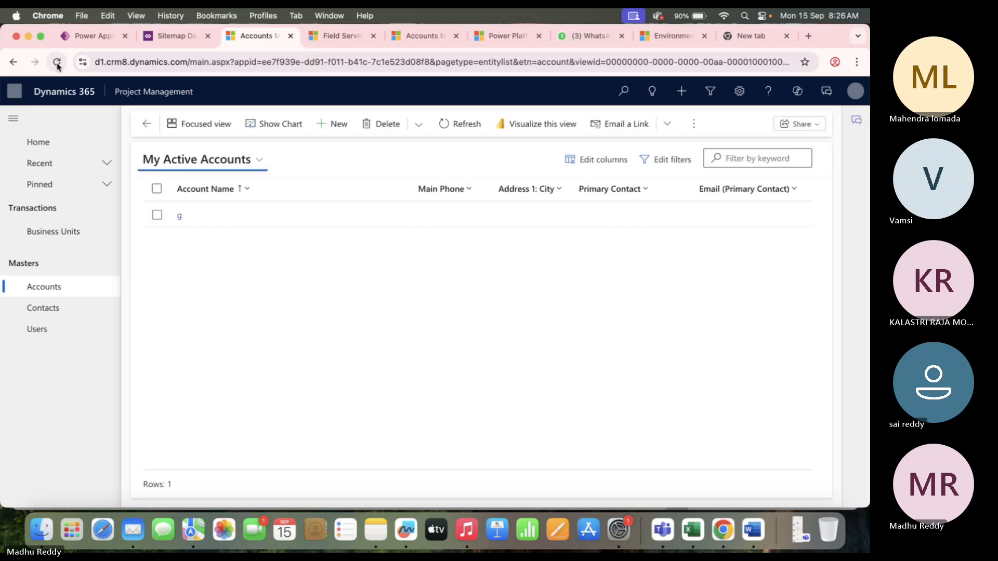
{"action": "left_click", "coordinate": [57, 62]}
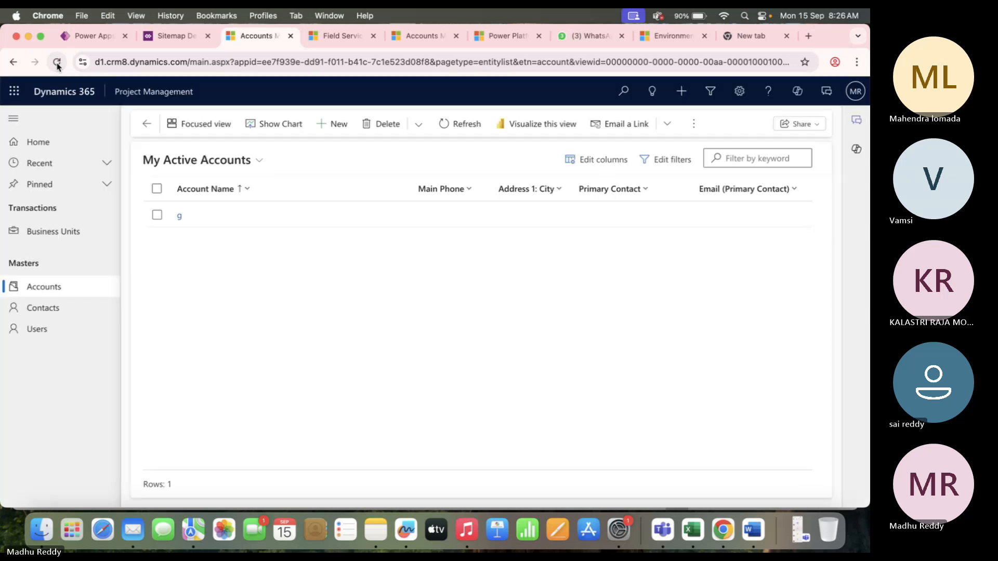
{"action": "left_click", "coordinate": [290, 35]}
{"action": "left_click", "coordinate": [94, 36]}
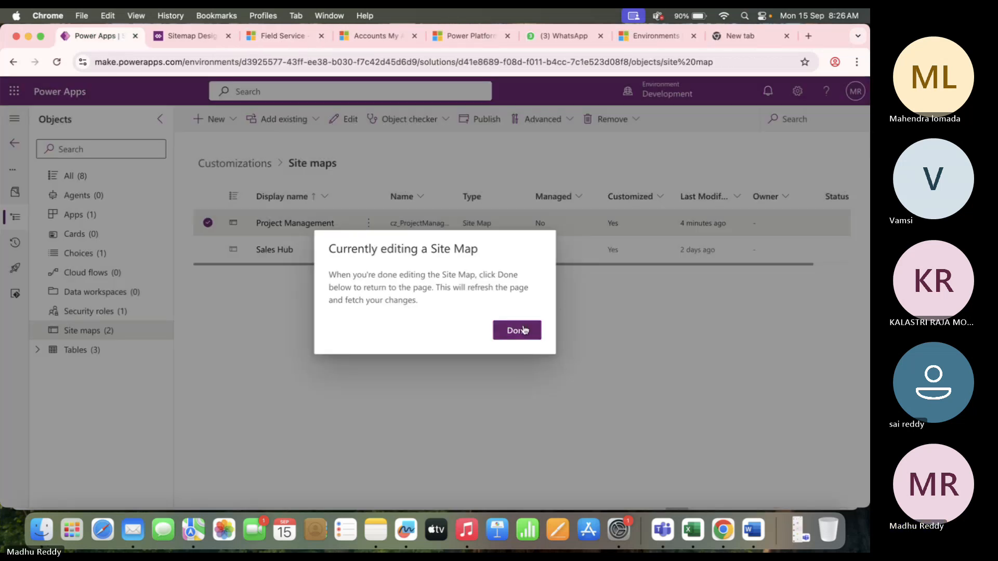
Dismiss the site map notice and relaunch Project Management from the solution's Apps list.
{"action": "left_click", "coordinate": [525, 330]}
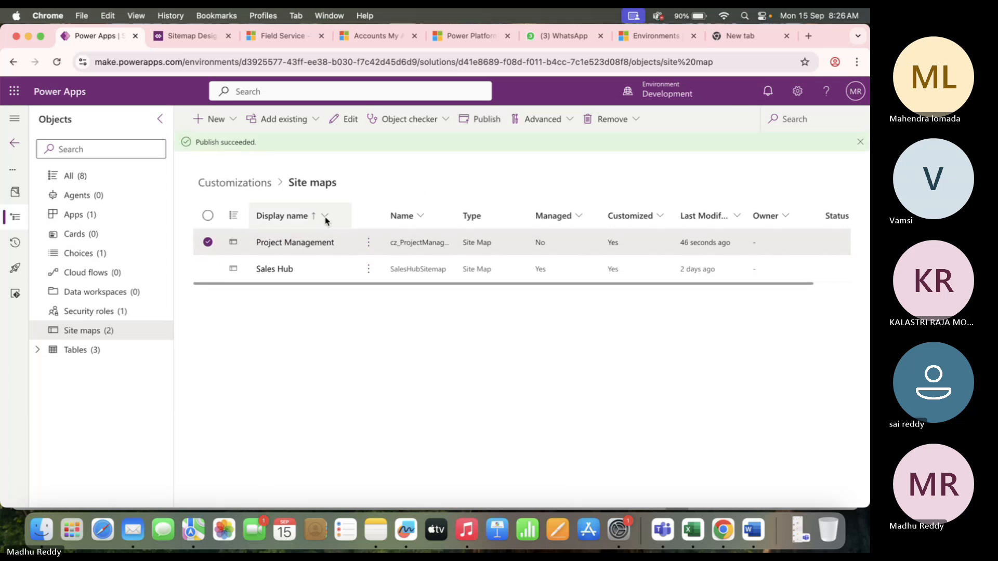
{"action": "left_click", "coordinate": [369, 244]}
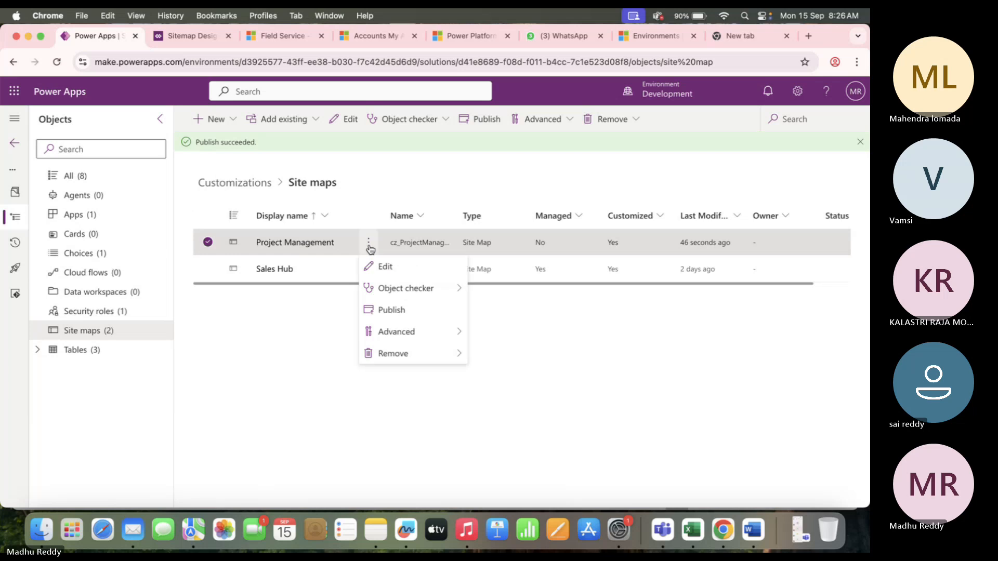
{"action": "left_click", "coordinate": [15, 146]}
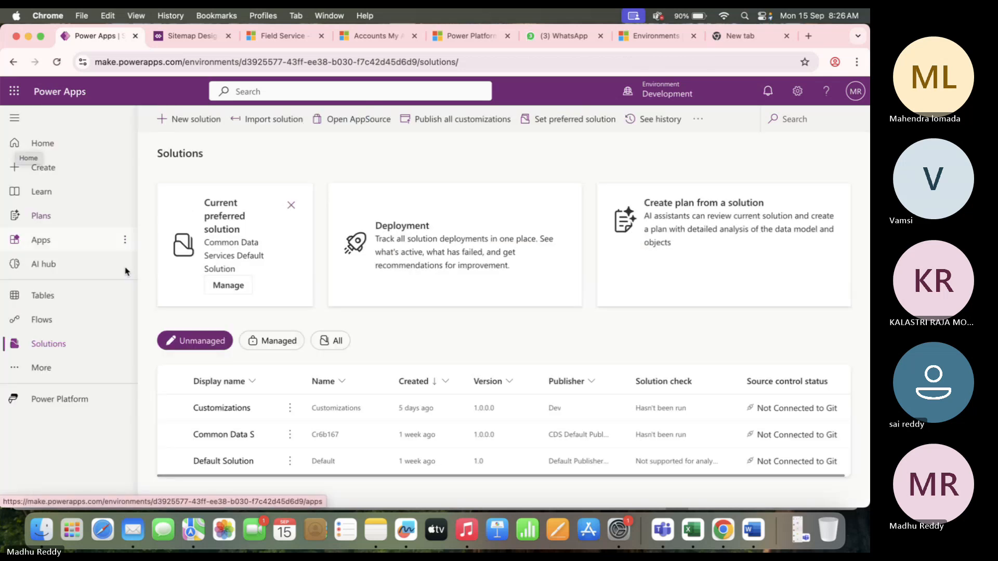
{"action": "left_click", "coordinate": [57, 235]}
{"action": "left_click", "coordinate": [435, 413]}
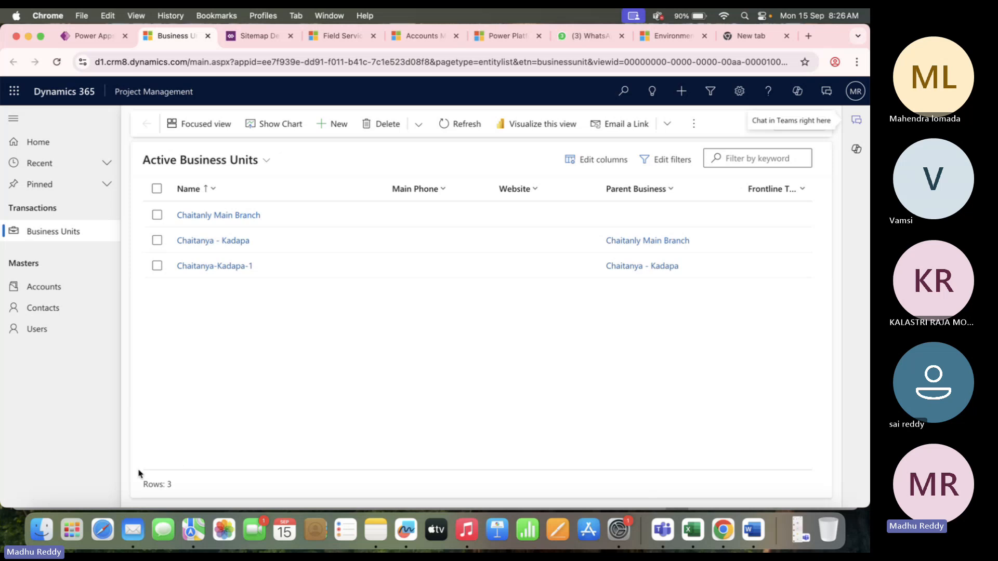
Compare the app's Transactions group with the site map's Project area, then return to the Training Project DB workbook.
{"action": "left_click", "coordinate": [262, 37]}
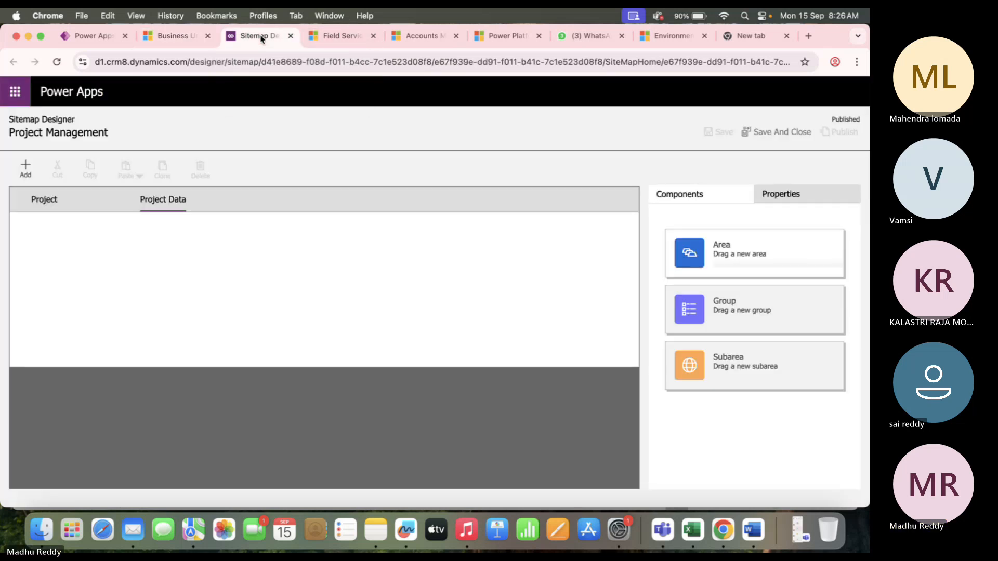
{"action": "left_click", "coordinate": [43, 207]}
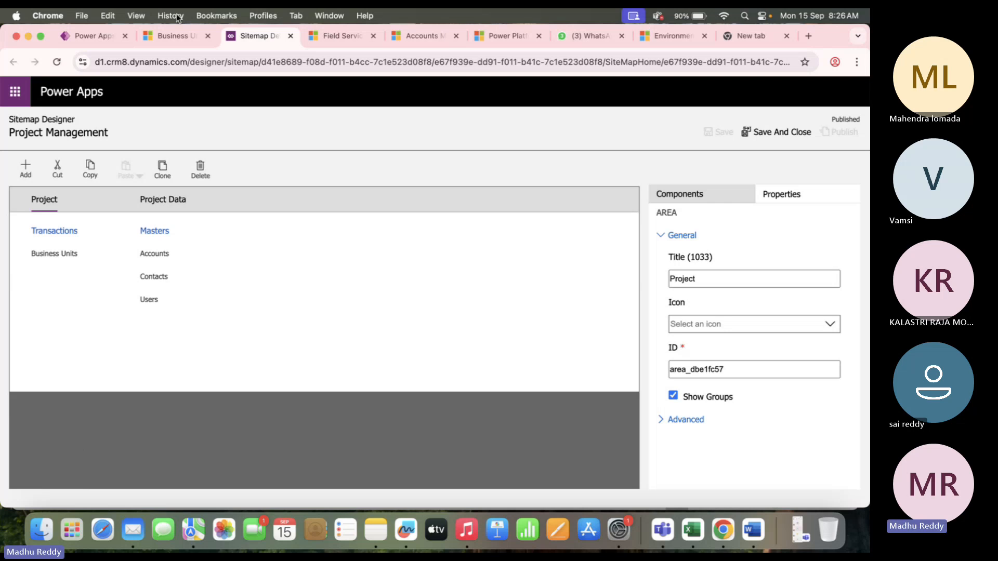
{"action": "left_click", "coordinate": [172, 44]}
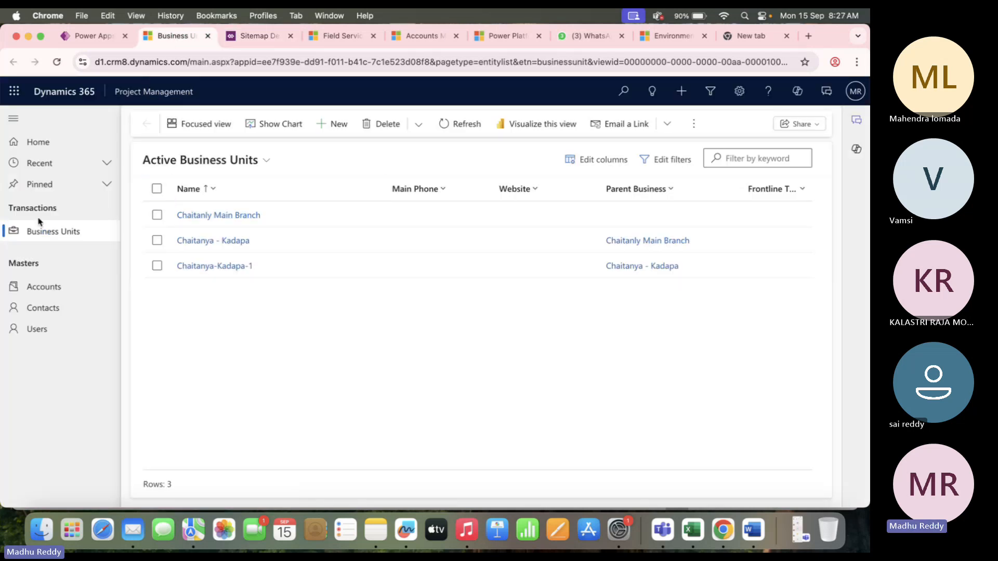
{"action": "left_click_drag", "start_coordinate": [61, 210], "coordinate": [8, 211]}
{"action": "left_click", "coordinate": [76, 207]}
{"action": "left_click_drag", "start_coordinate": [63, 212], "coordinate": [15, 210]}
{"action": "left_click", "coordinate": [74, 408]}
{"action": "left_click", "coordinate": [702, 534]}
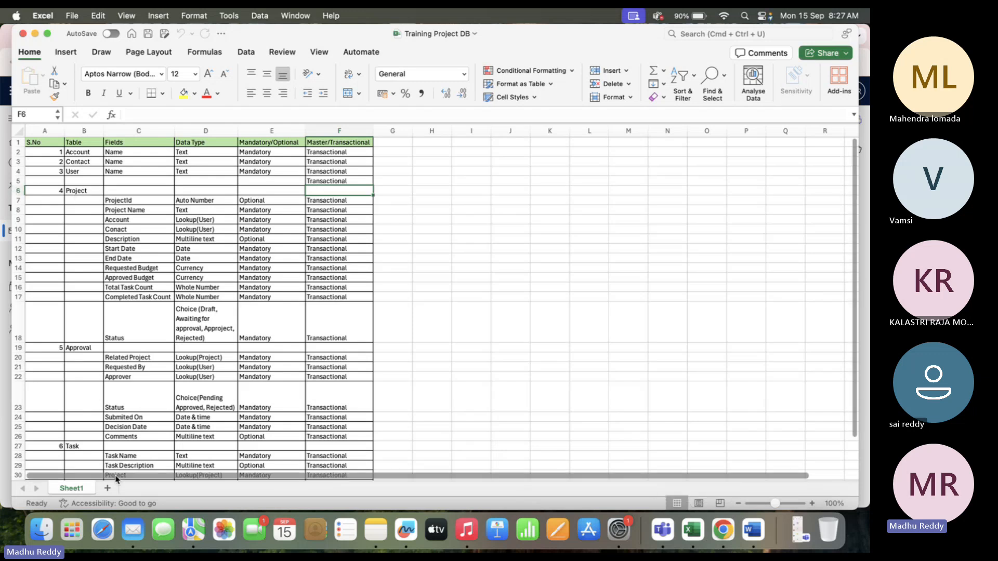
Filter the app's Users list by keyword and open the matching user's record.
{"action": "key", "text": "super+Tab"}
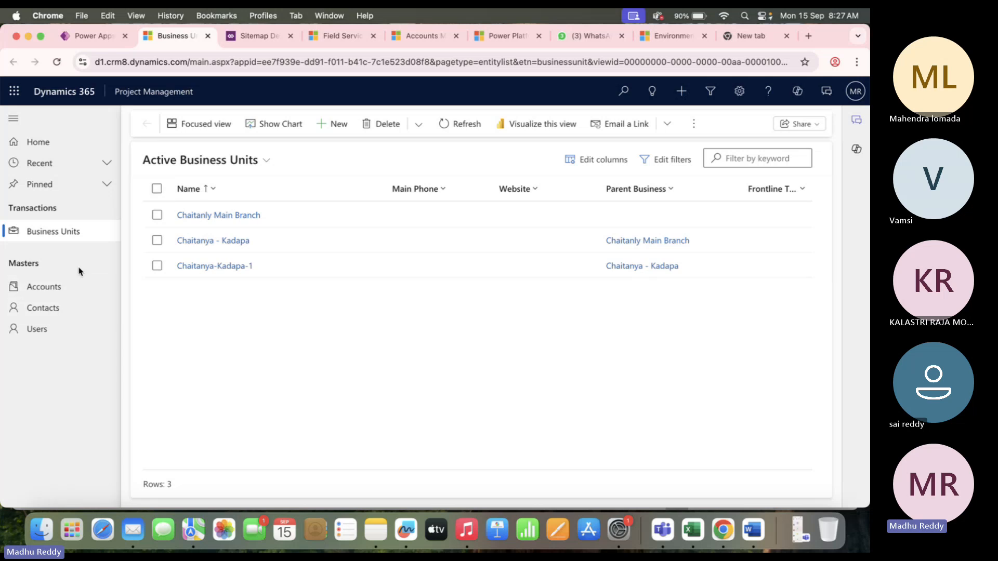
{"action": "left_click", "coordinate": [59, 337]}
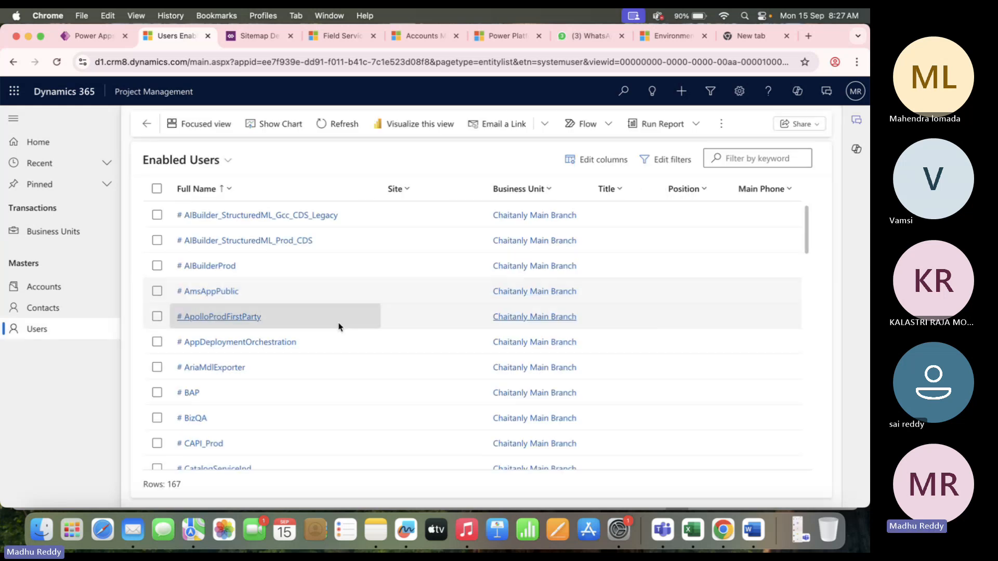
{"action": "scroll", "coordinate": [276, 427], "scroll_direction": "down", "scroll_amount": 10}
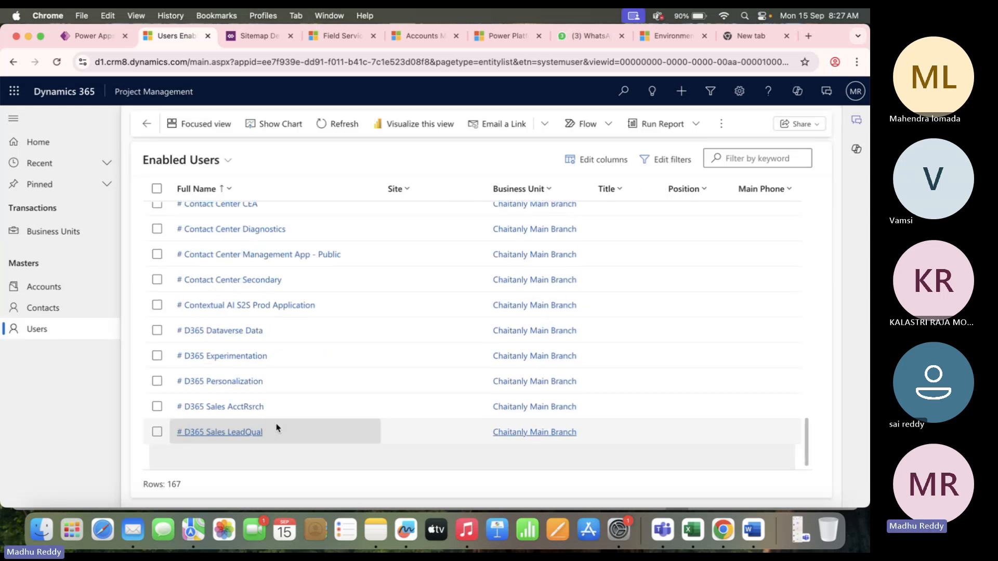
{"action": "left_click", "coordinate": [754, 158]}
{"action": "type", "text": "kk"}
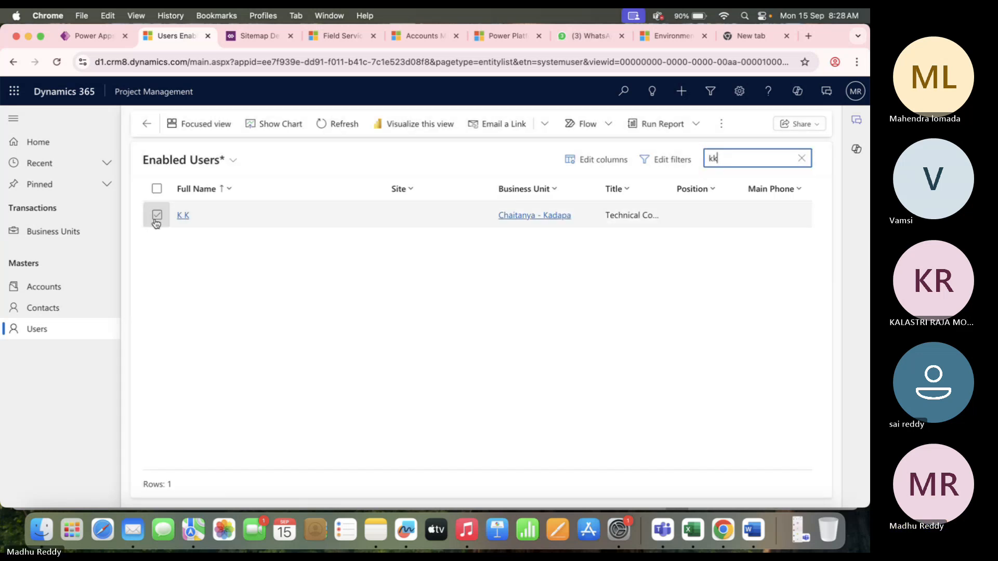
{"action": "left_click", "coordinate": [183, 216]}
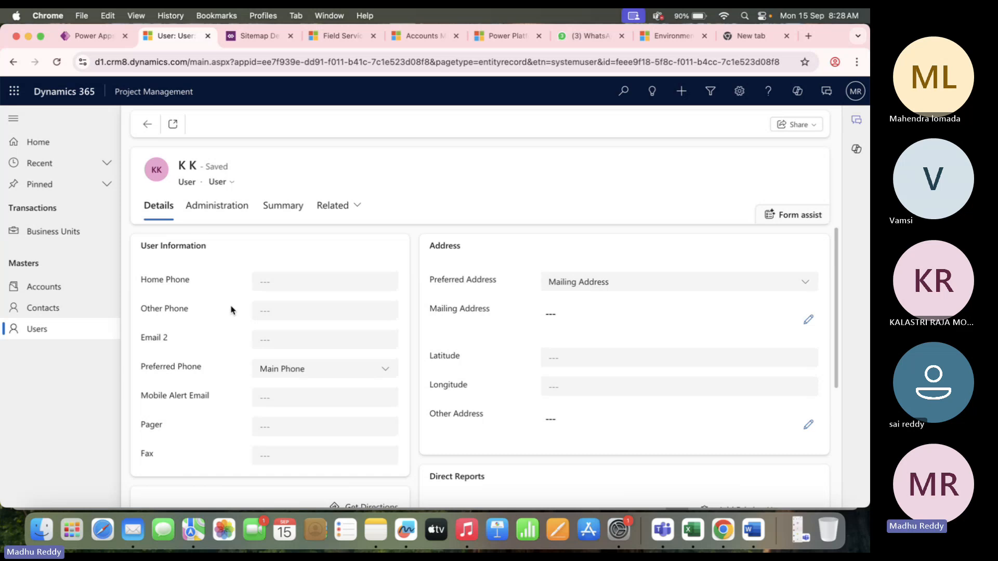
Review the user's Administration details, then open My Active Accounts.
{"action": "scroll", "coordinate": [420, 364], "scroll_direction": "down", "scroll_amount": 1}
{"action": "scroll", "coordinate": [419, 363], "scroll_direction": "down", "scroll_amount": 5}
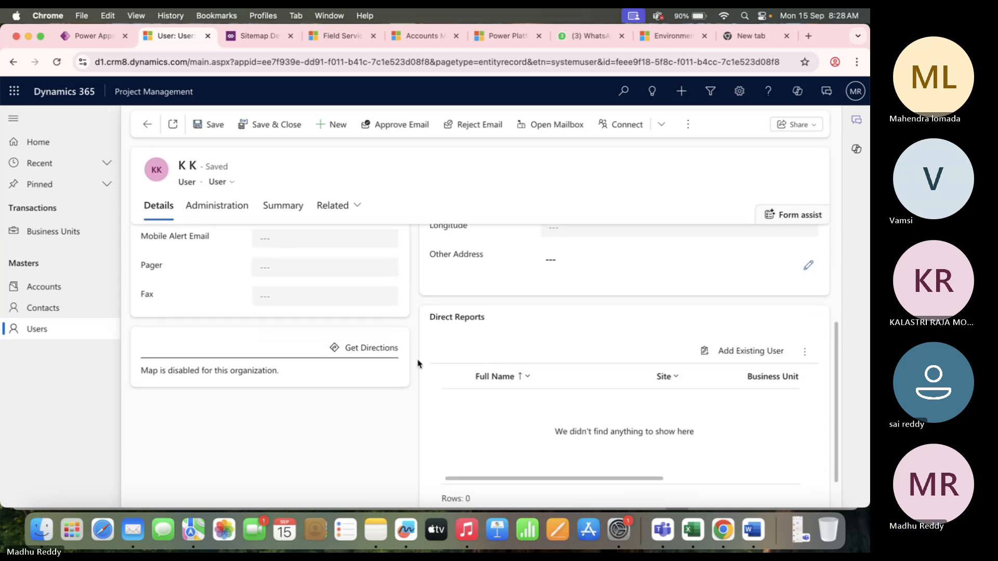
{"action": "scroll", "coordinate": [419, 363], "scroll_direction": "up", "scroll_amount": 5}
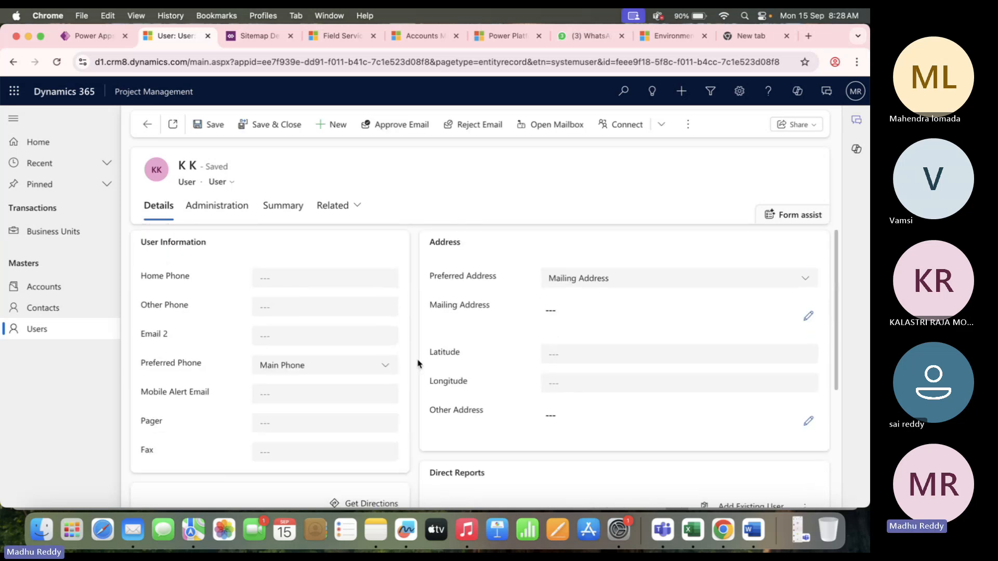
{"action": "scroll", "coordinate": [427, 364], "scroll_direction": "down", "scroll_amount": 7}
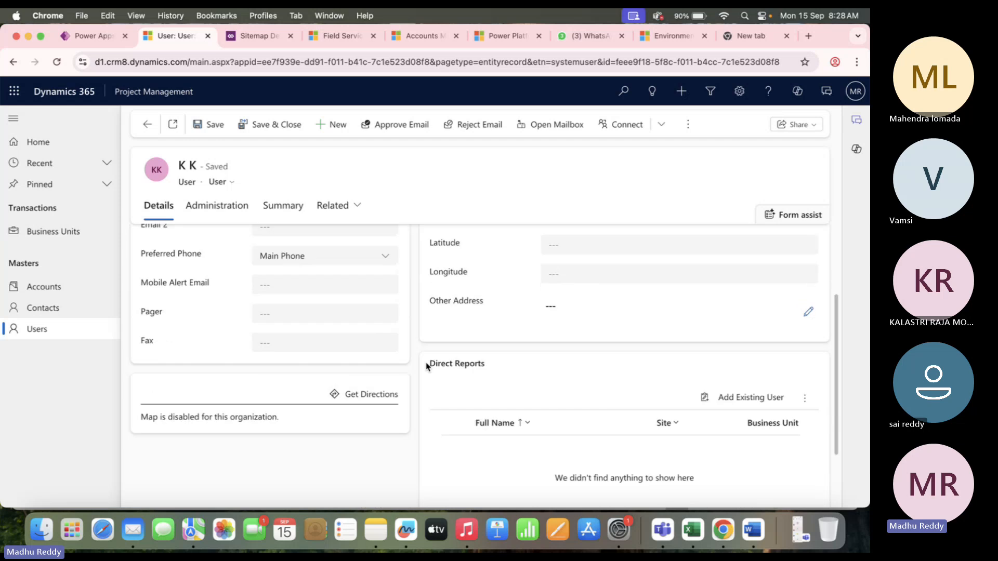
{"action": "left_click", "coordinate": [208, 205]}
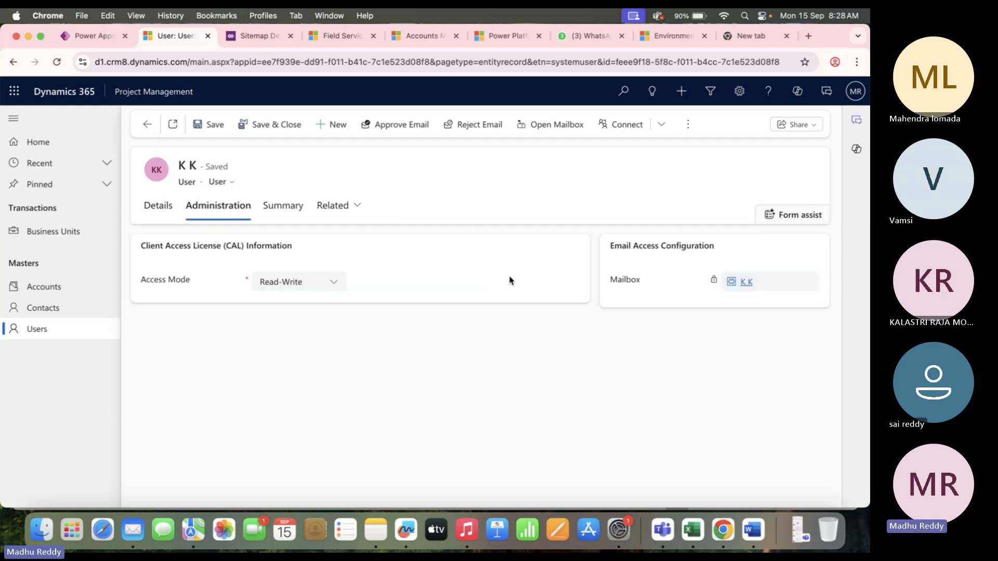
{"action": "left_click", "coordinate": [63, 299]}
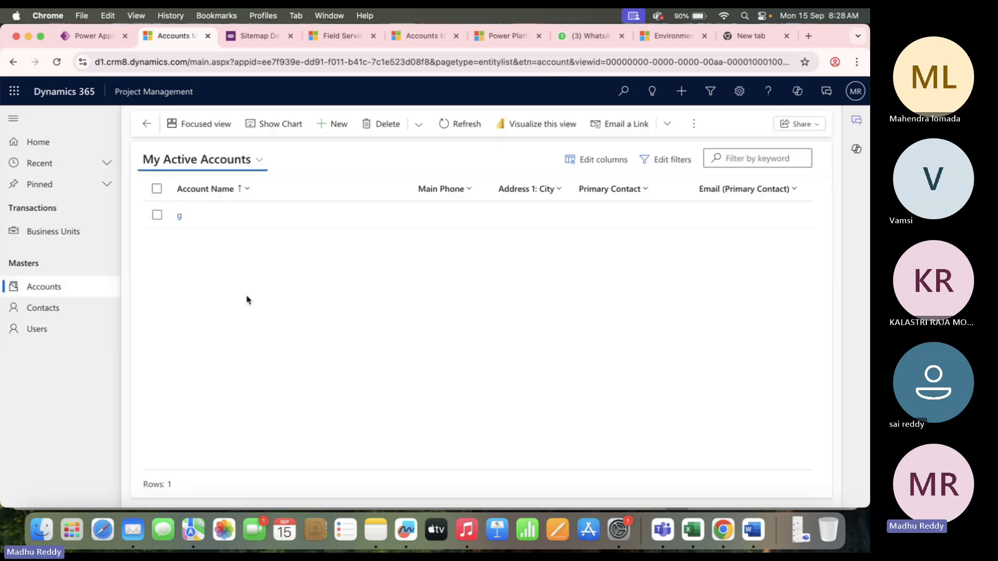
Open account g and its owner's record, then browse Contacts and back to Accounts.
{"action": "double_click", "coordinate": [252, 213]}
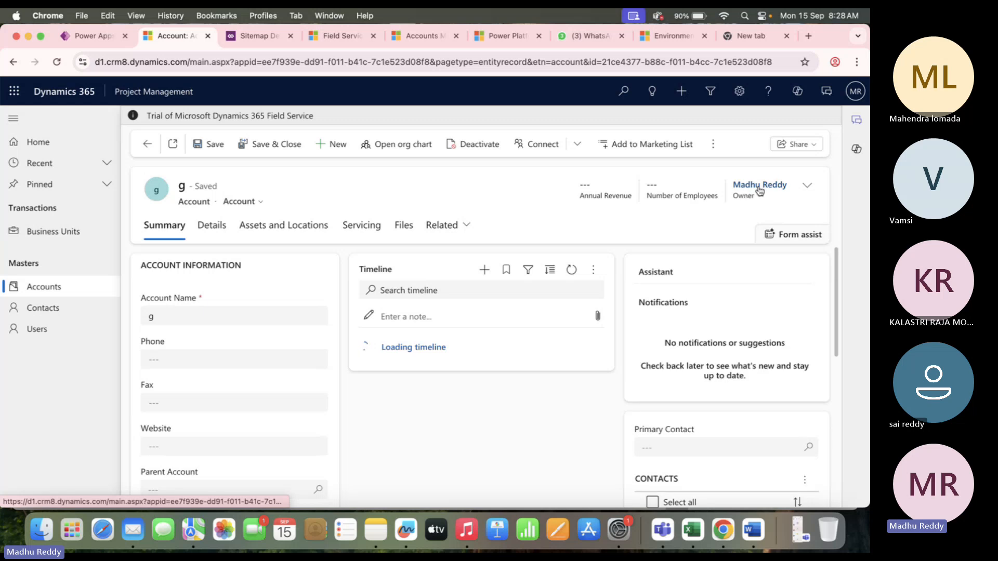
{"action": "left_click", "coordinate": [760, 186]}
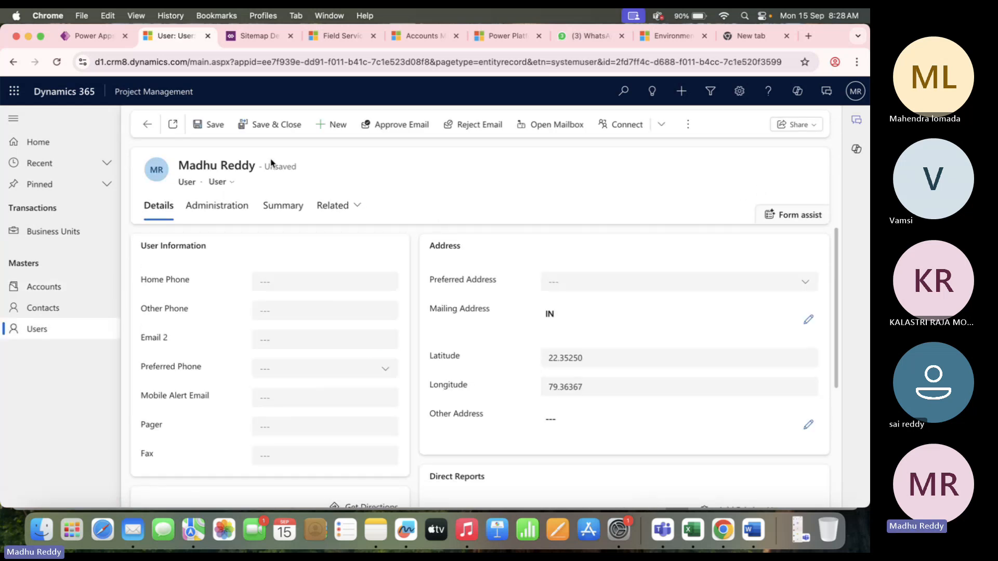
{"action": "left_click", "coordinate": [44, 307]}
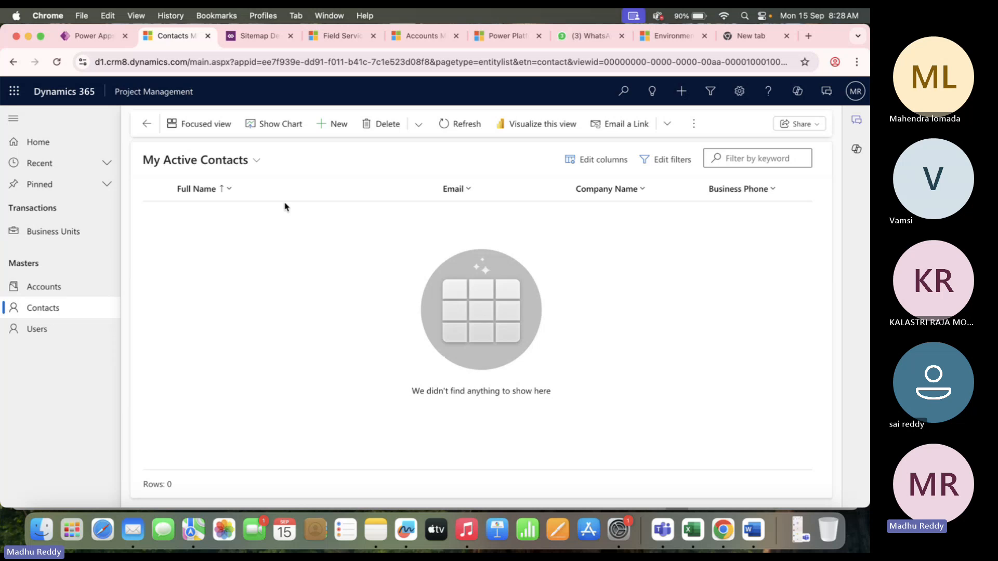
{"action": "left_click", "coordinate": [48, 290]}
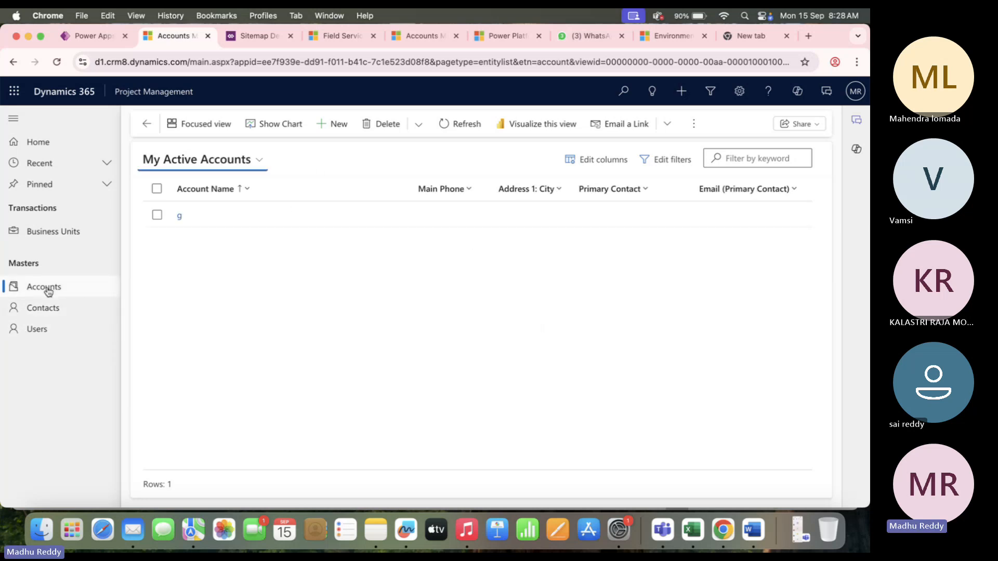
Reopen account g and its owner's user record, then go to Enabled Users.
{"action": "double_click", "coordinate": [269, 205]}
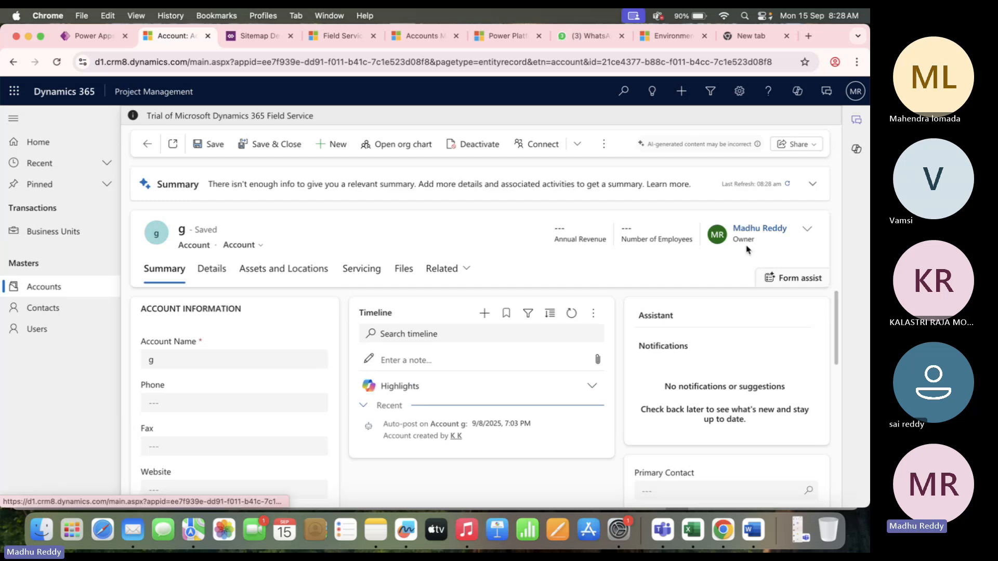
{"action": "scroll", "coordinate": [764, 239], "scroll_direction": "down", "scroll_amount": 1}
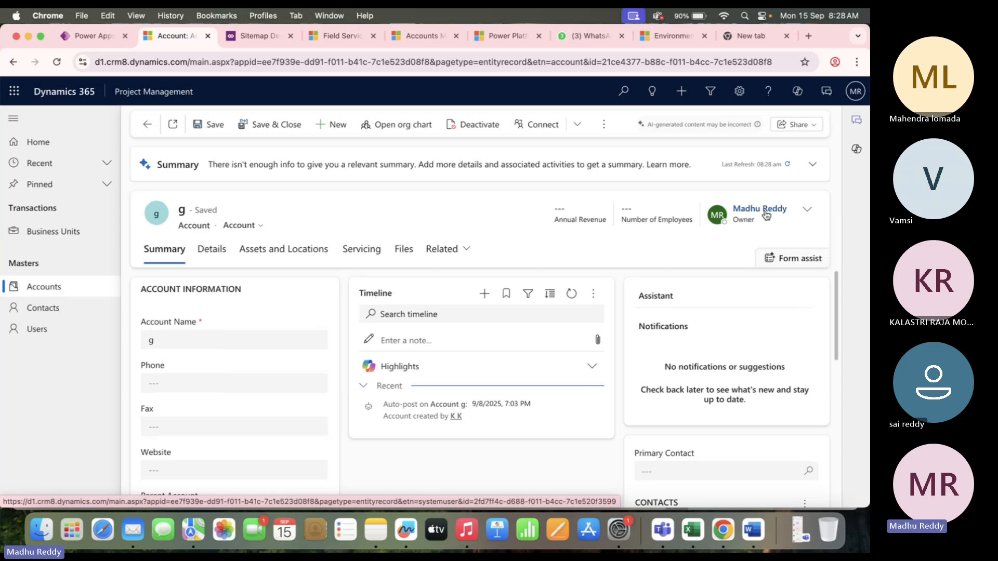
{"action": "left_click", "coordinate": [766, 215]}
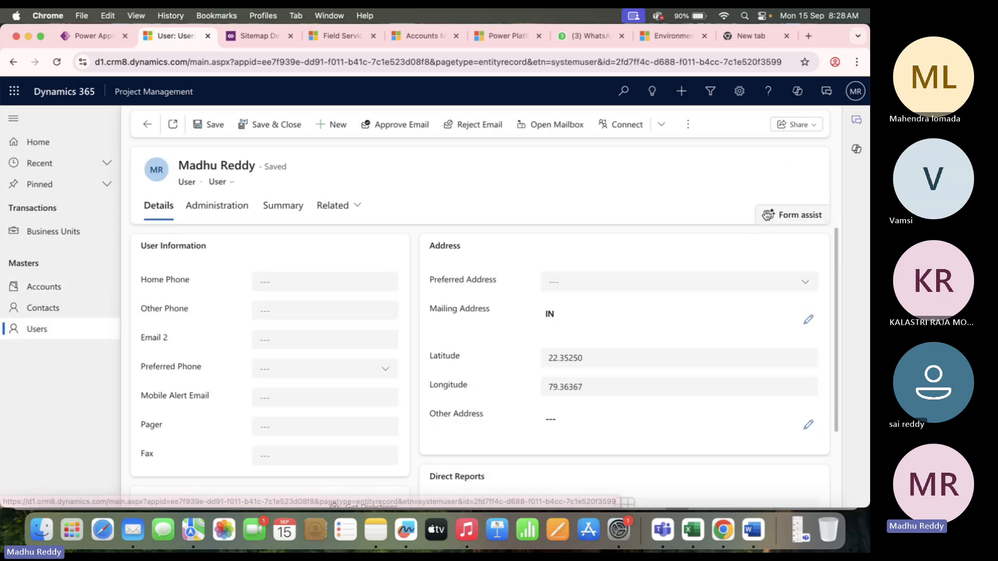
{"action": "scroll", "coordinate": [439, 371], "scroll_direction": "down", "scroll_amount": 4}
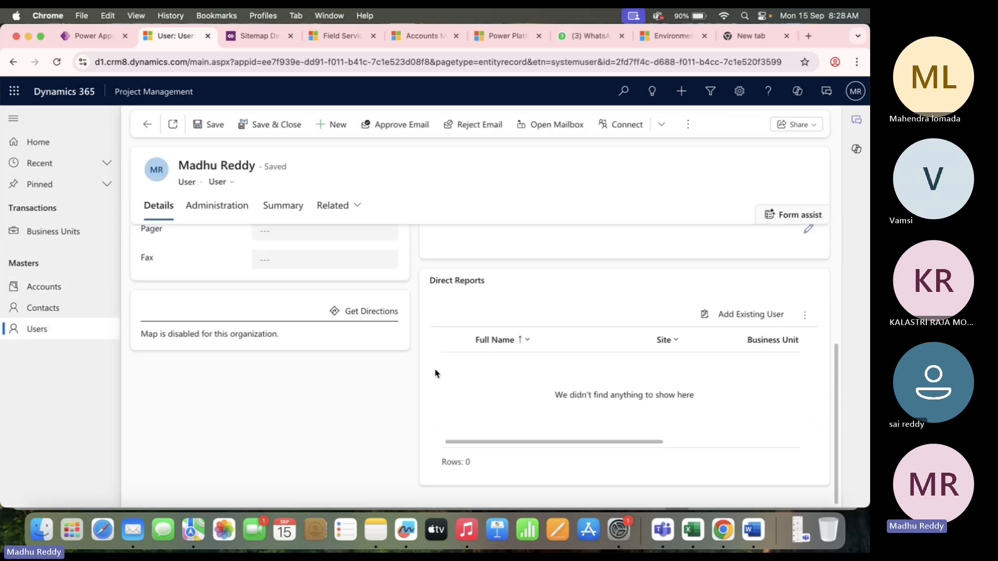
{"action": "scroll", "coordinate": [436, 375], "scroll_direction": "up", "scroll_amount": 4}
{"action": "left_click", "coordinate": [46, 332]}
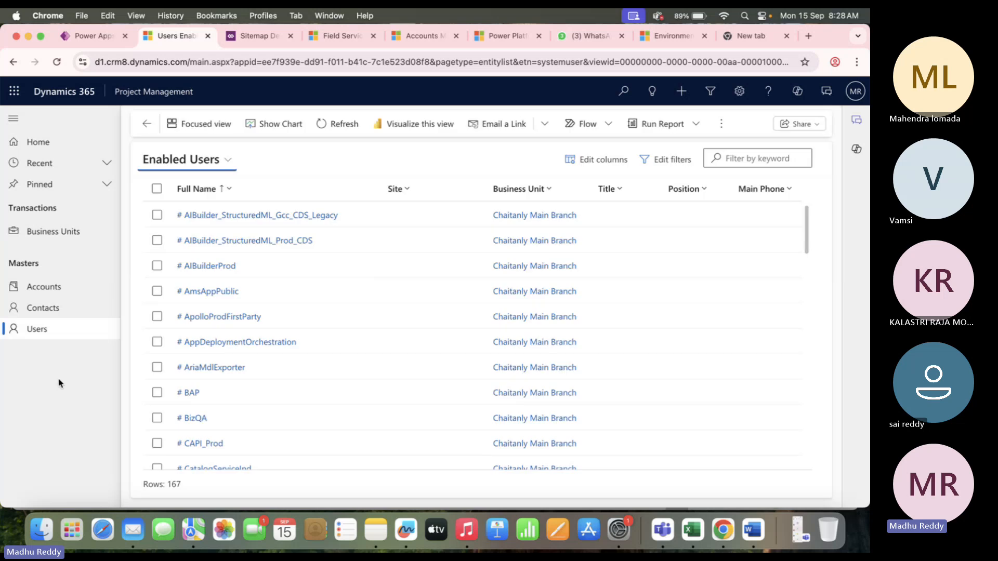
Scroll the Users list, check the Project table entry in the Training Project DB workbook, and return to the browser.
{"action": "scroll", "coordinate": [365, 366], "scroll_direction": "down", "scroll_amount": 5}
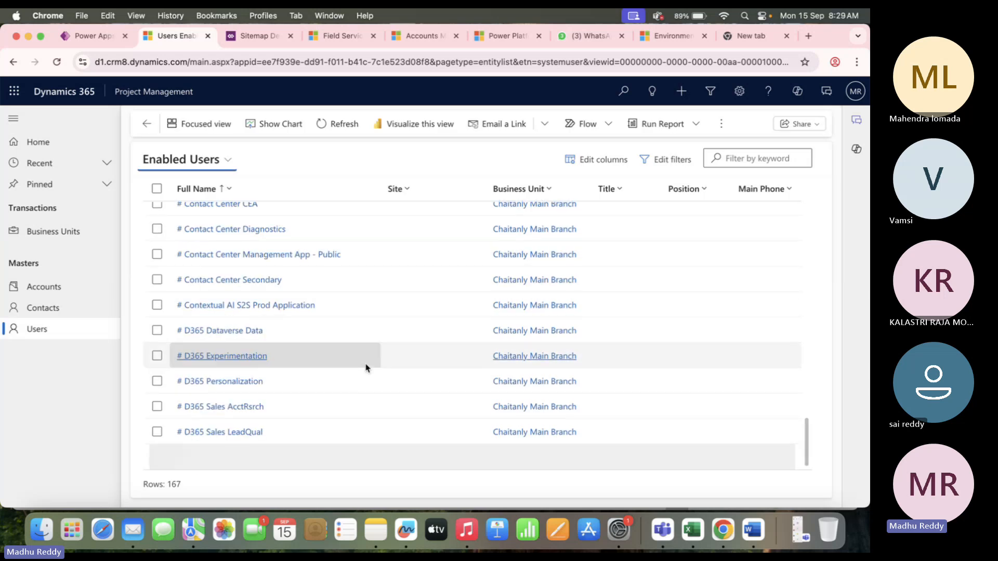
{"action": "scroll", "coordinate": [365, 366], "scroll_direction": "down", "scroll_amount": 2}
{"action": "scroll", "coordinate": [365, 367], "scroll_direction": "up", "scroll_amount": 10}
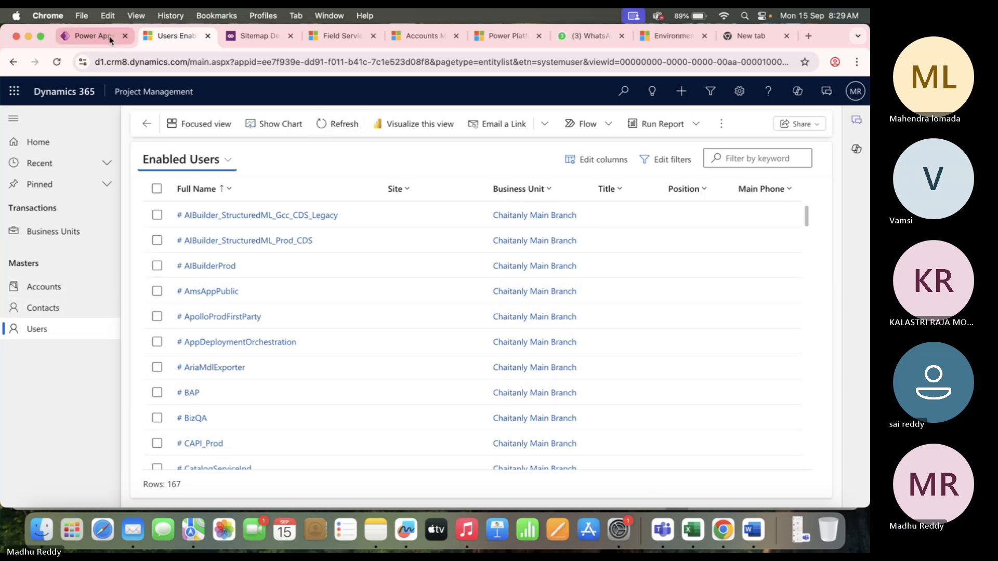
{"action": "key", "text": "super+Tab"}
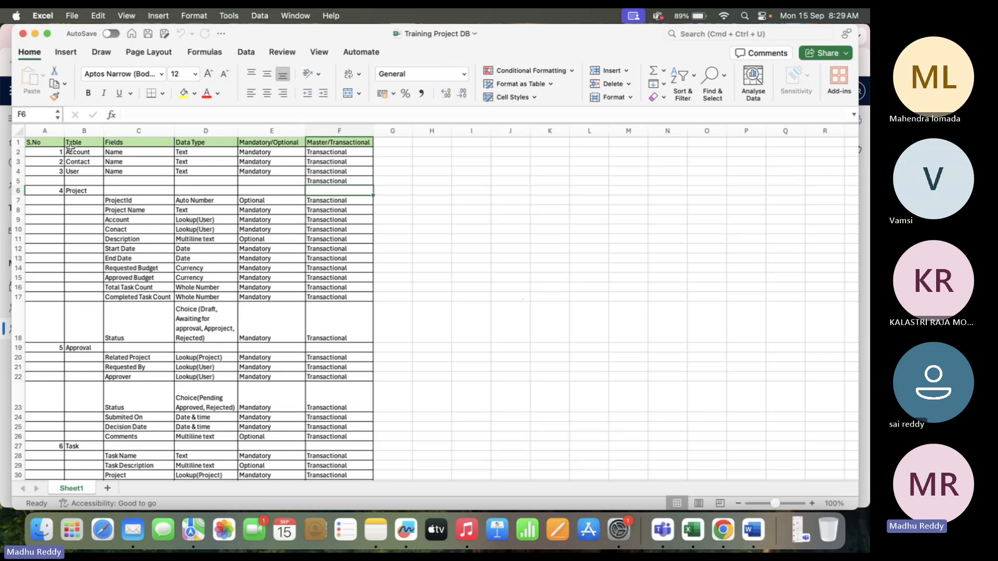
{"action": "left_click", "coordinate": [79, 190]}
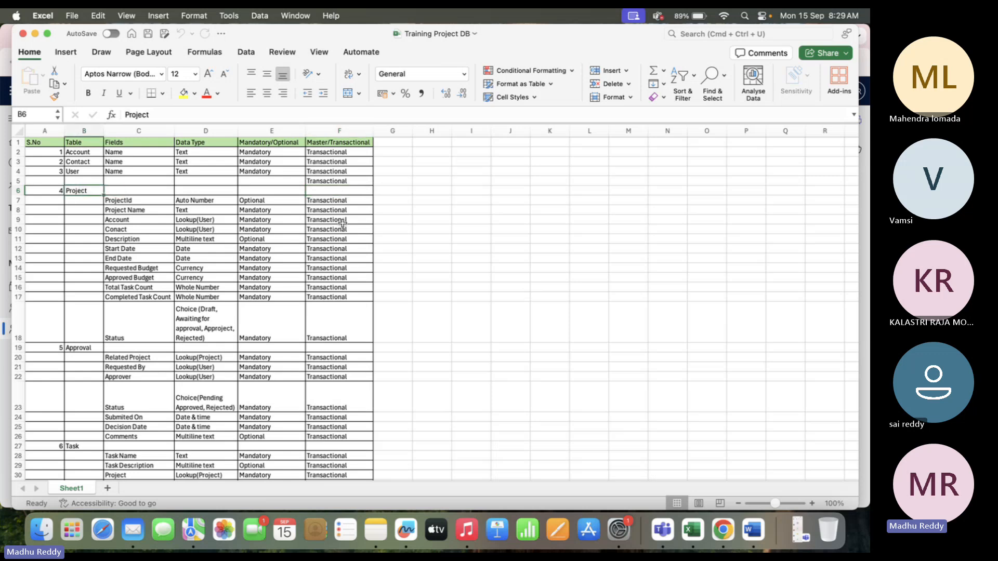
{"action": "key", "text": "super+Tab"}
Open the Customizations solution from Solutions and show the New component menu.
{"action": "left_click", "coordinate": [91, 35]}
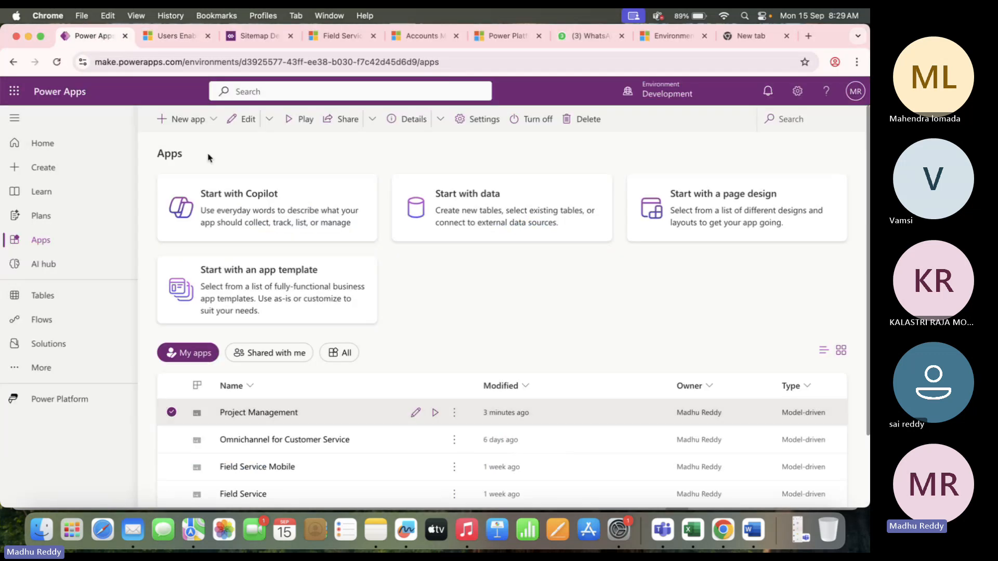
{"action": "left_click", "coordinate": [64, 348]}
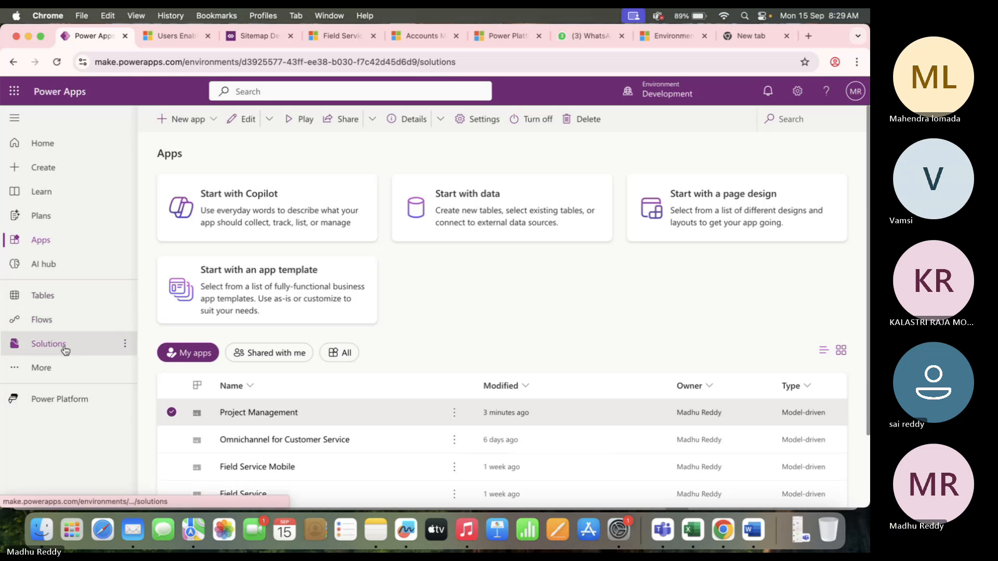
{"action": "left_click", "coordinate": [225, 409]}
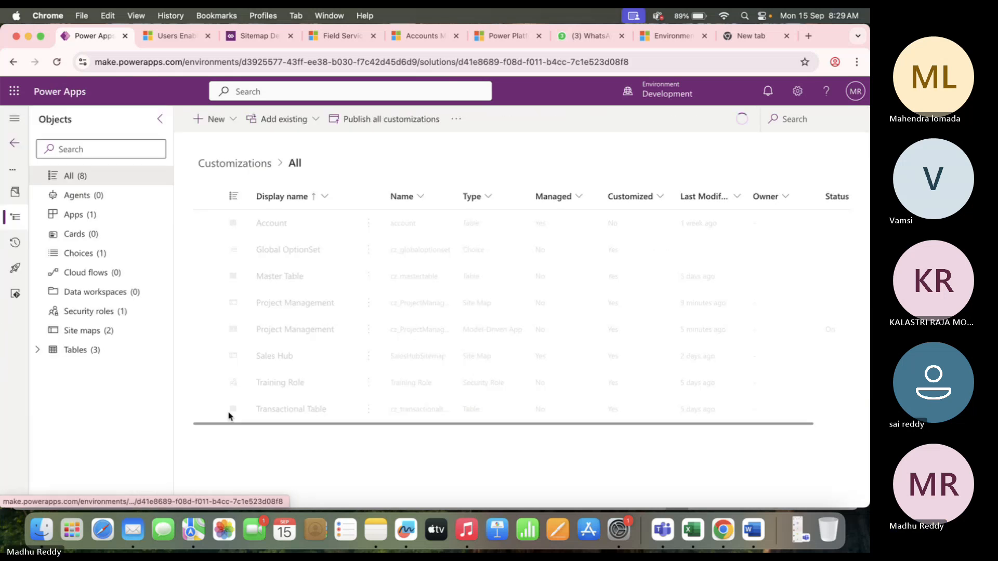
{"action": "left_click", "coordinate": [228, 119]}
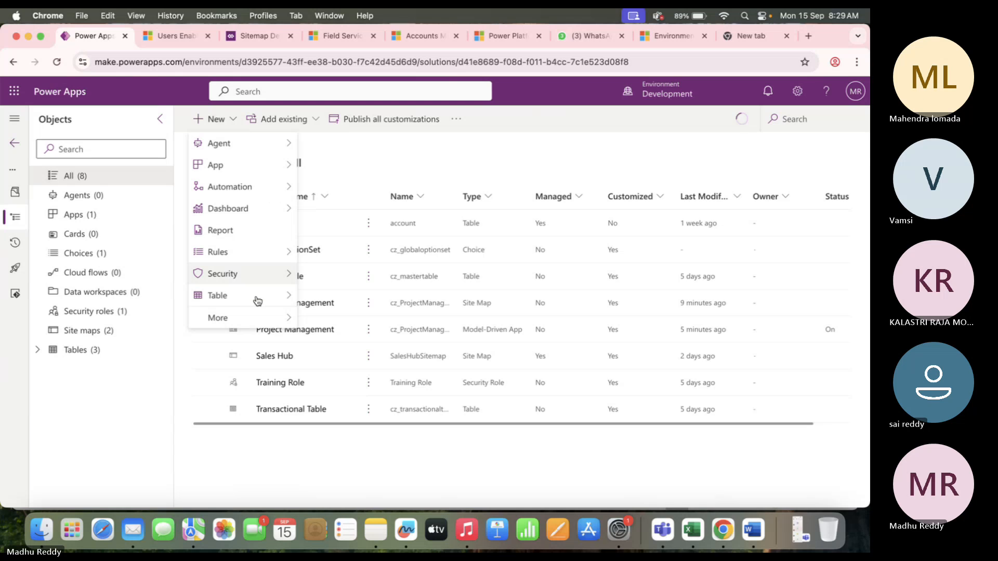
Create a standard table named Project (plural Projects) via advanced properties and save it.
{"action": "mouse_move", "coordinate": [258, 300]}
{"action": "left_click", "coordinate": [391, 318]}
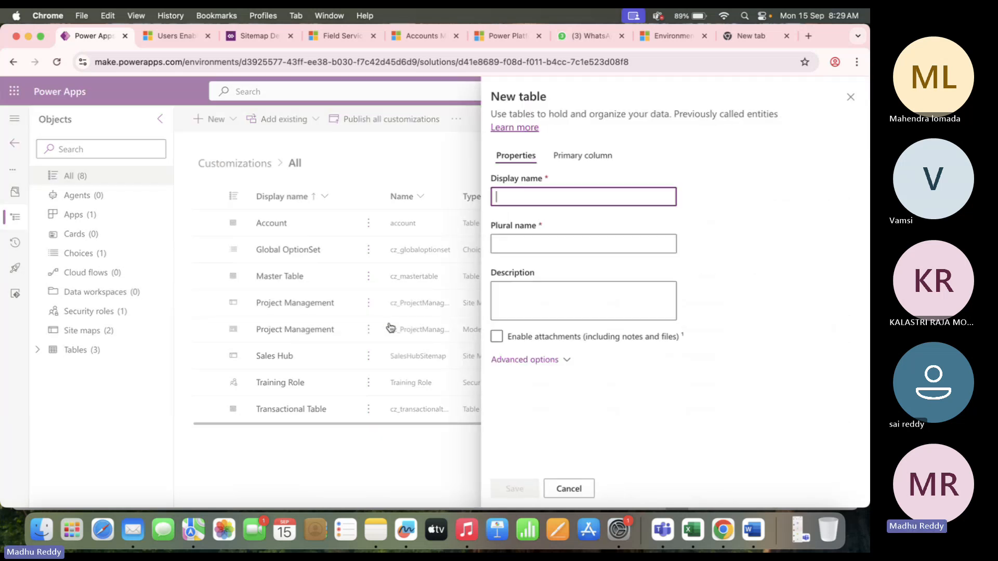
{"action": "type", "text": "P"}
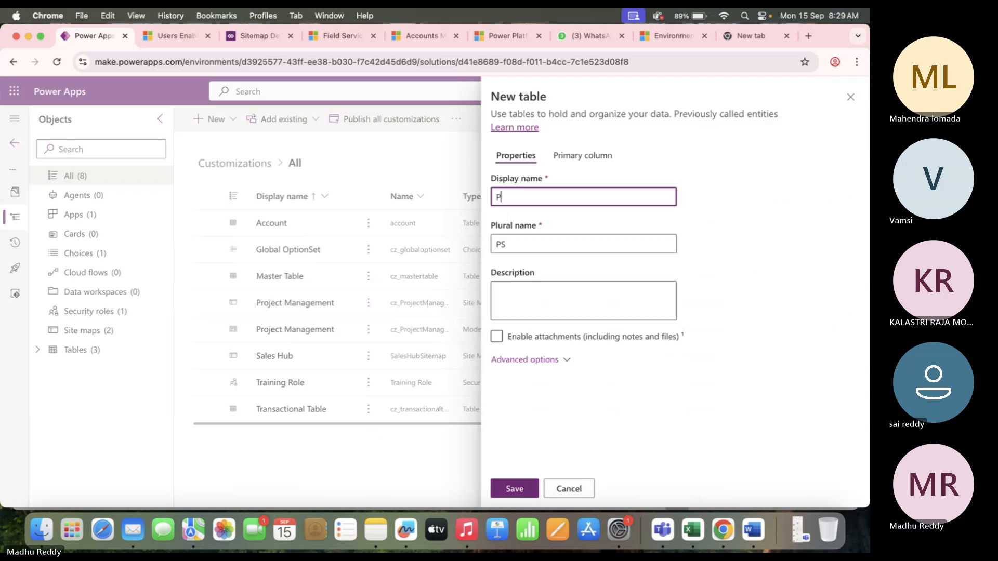
{"action": "type", "text": "roject"}
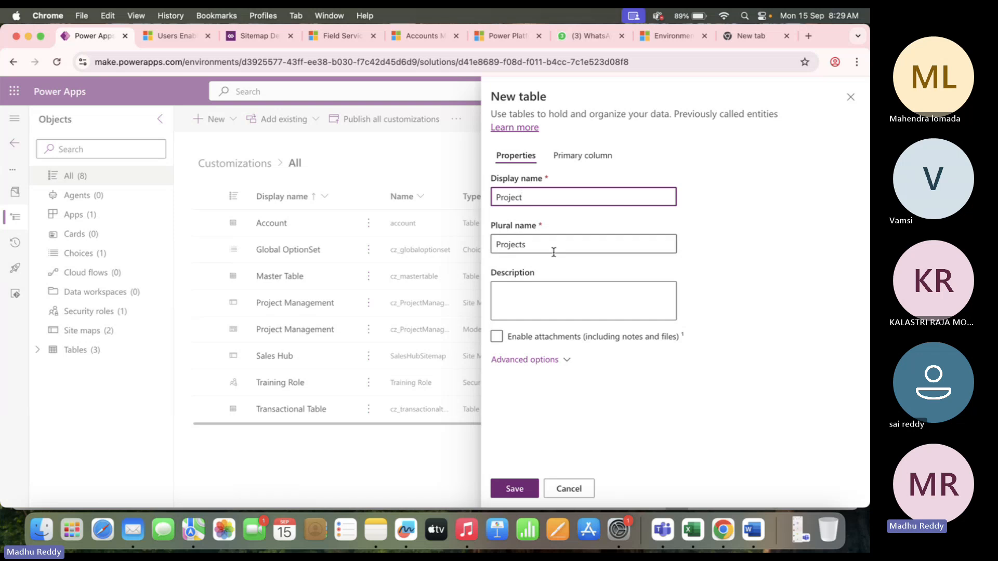
{"action": "left_click", "coordinate": [559, 367]}
{"action": "scroll", "coordinate": [563, 365], "scroll_direction": "down", "scroll_amount": 3}
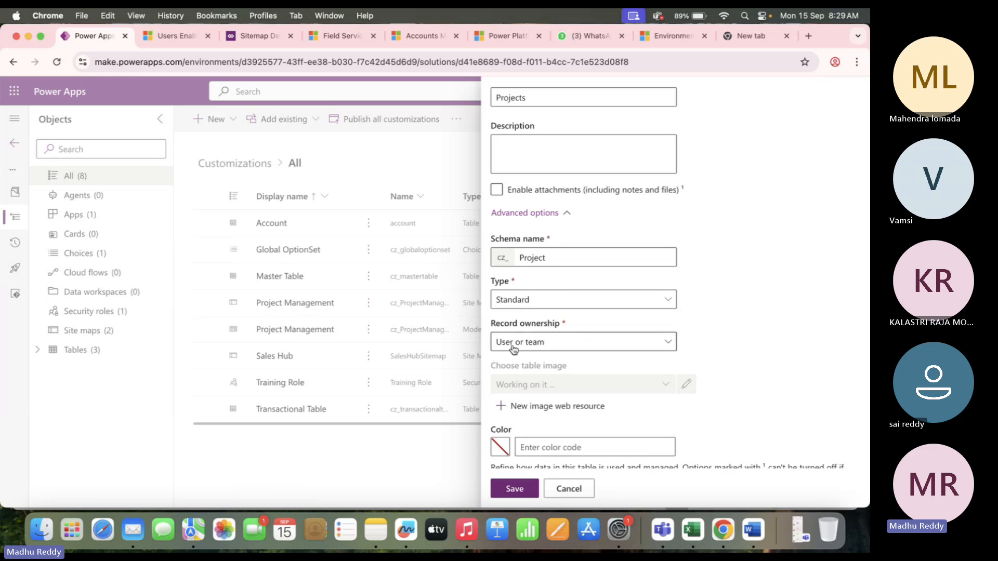
{"action": "left_click", "coordinate": [516, 489]}
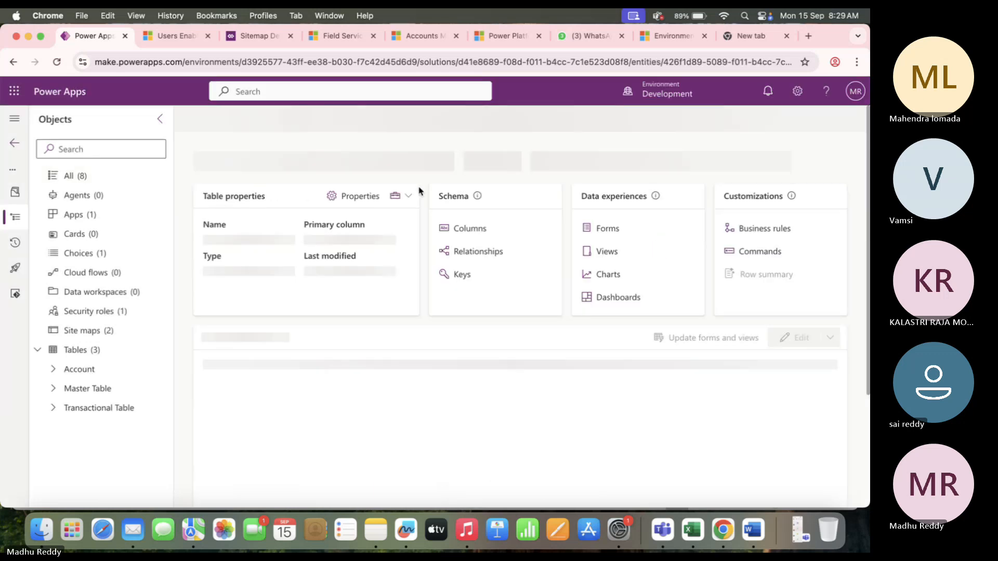
Check the ProjectId row in the Training Project DB spec, then show the Project table's Columns list.
{"action": "key", "text": "super+Tab"}
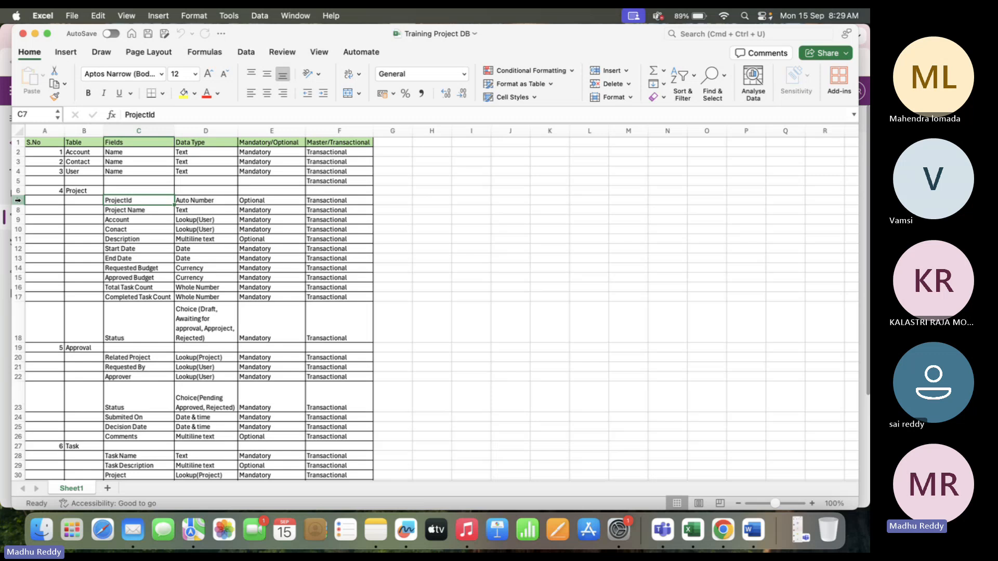
{"action": "left_click", "coordinate": [18, 200]}
{"action": "key", "text": "super+Tab"}
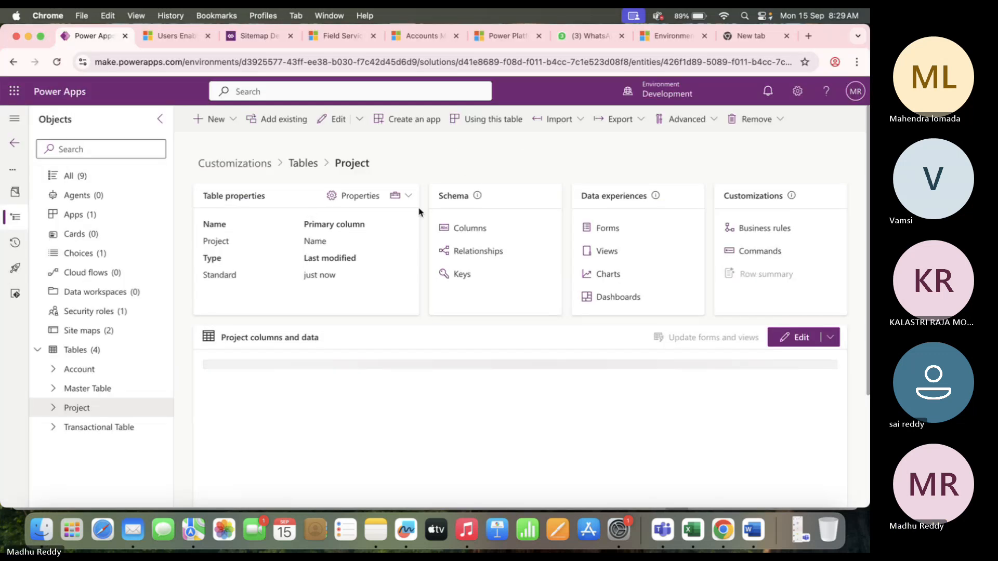
{"action": "left_click", "coordinate": [232, 120]}
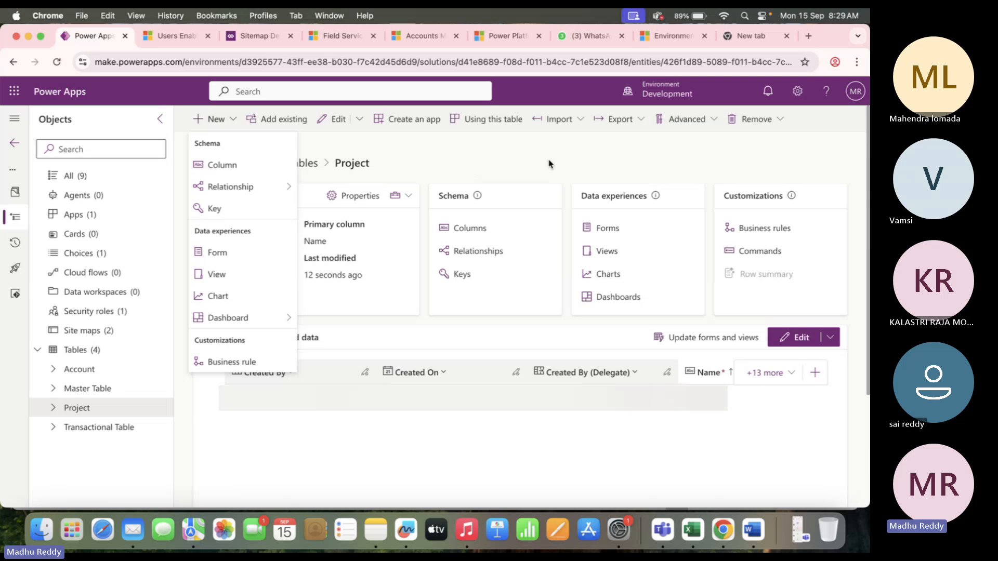
{"action": "left_click", "coordinate": [348, 177]}
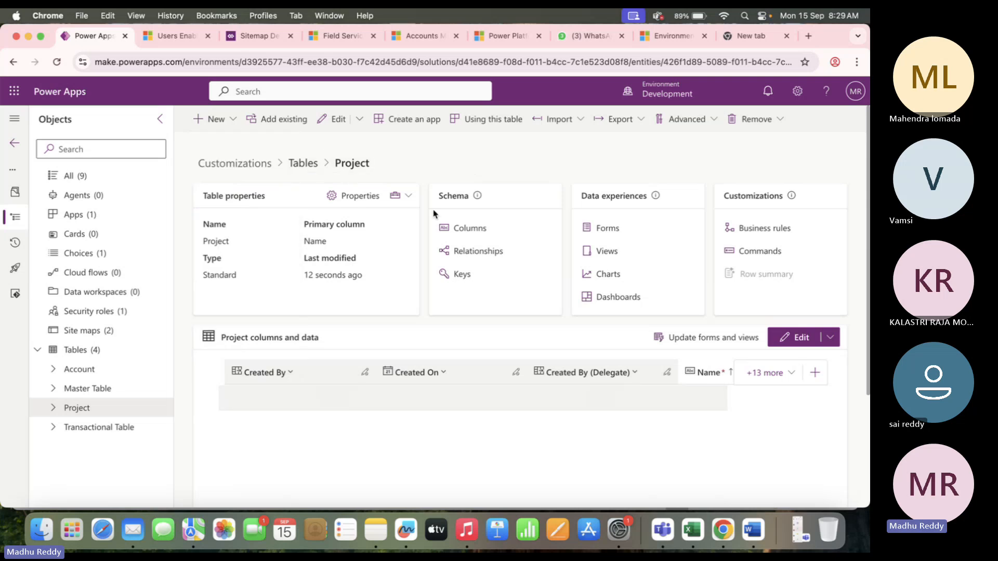
{"action": "left_click", "coordinate": [469, 228]}
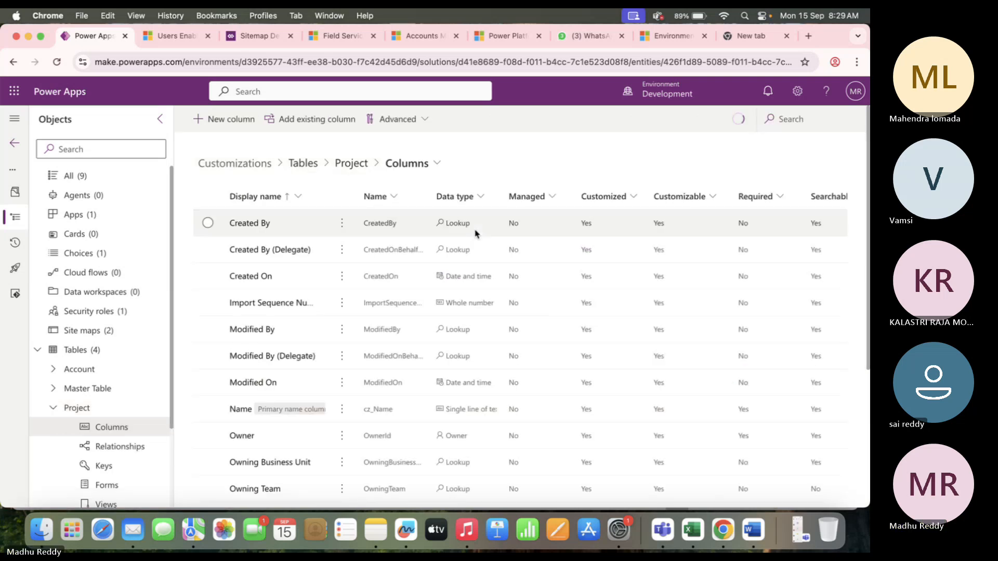
Start a new column named 'Project', checking ProjectId's data type and requirement in the workbook spec.
{"action": "left_click", "coordinate": [222, 118]}
{"action": "left_click", "coordinate": [528, 173]}
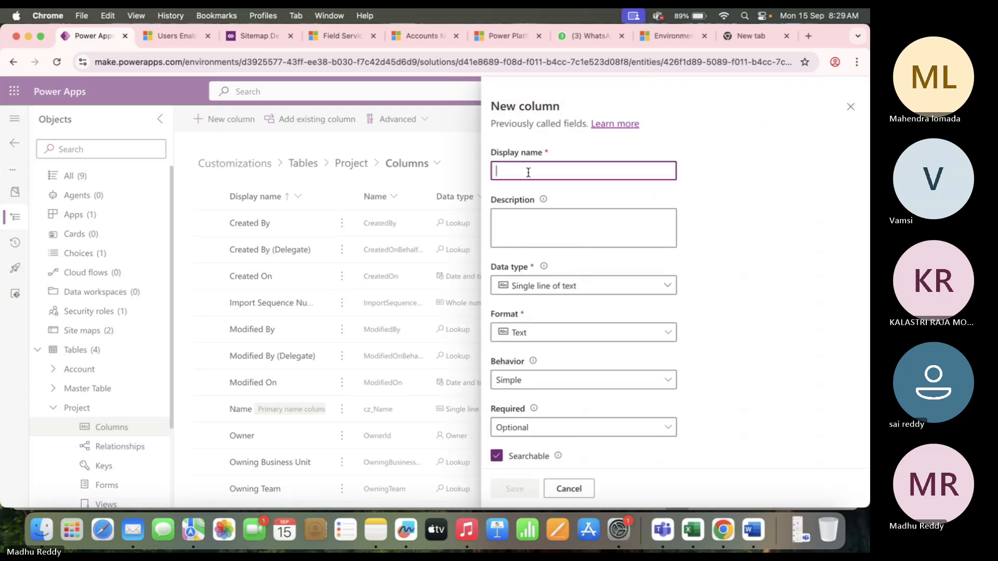
{"action": "type", "text": "Project Id"}
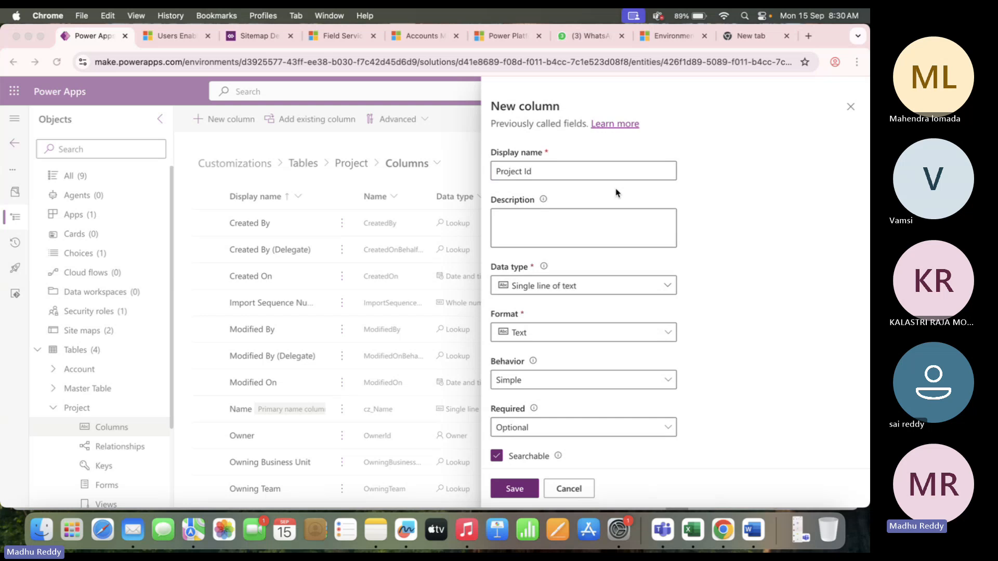
{"action": "key", "text": "super+Tab"}
{"action": "left_click", "coordinate": [203, 201]}
{"action": "left_click", "coordinate": [265, 201]}
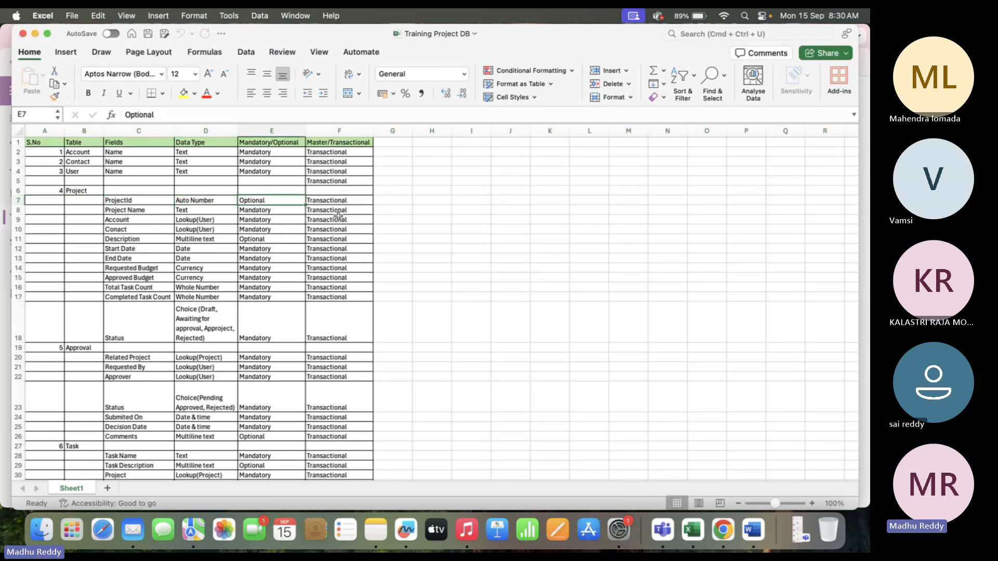
{"action": "key", "text": "super+Tab"}
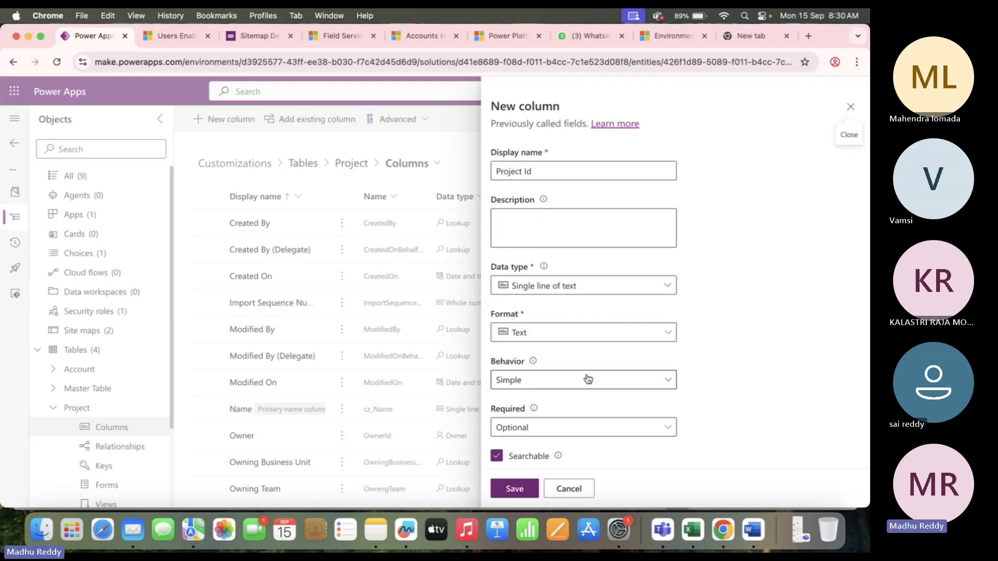
Make the column an Autonumber, String prefixed number, with prefix 'Pro' to preview Pro-1000.
{"action": "left_click", "coordinate": [655, 285]}
{"action": "left_click", "coordinate": [535, 461]}
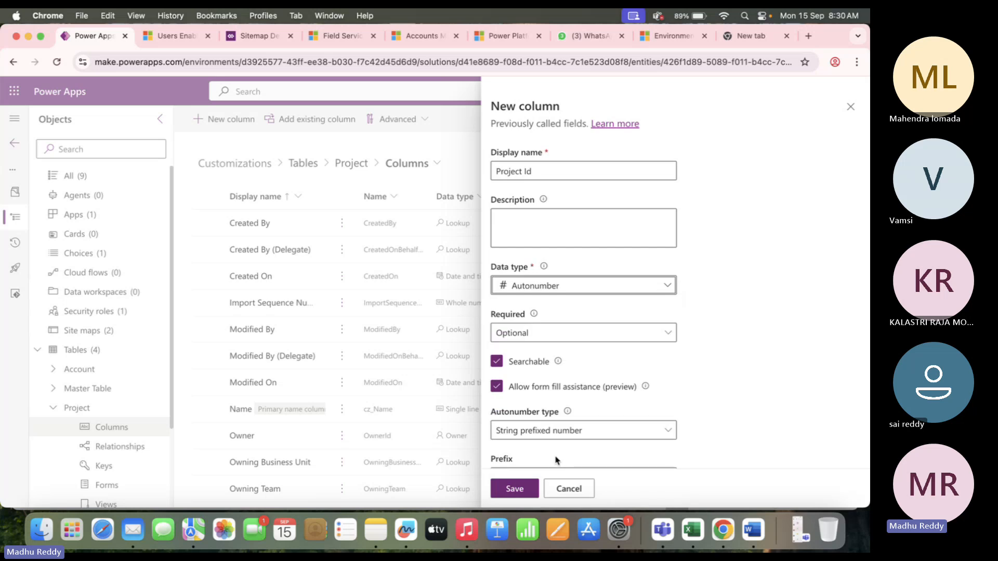
{"action": "scroll", "coordinate": [549, 390], "scroll_direction": "down", "scroll_amount": 3}
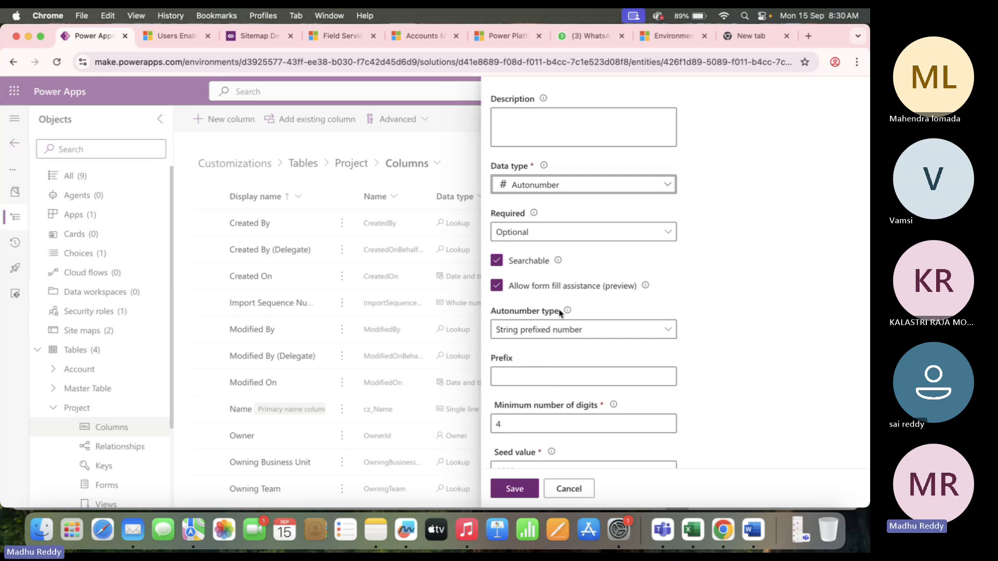
{"action": "left_click_drag", "start_coordinate": [561, 311], "coordinate": [510, 309]}
{"action": "left_click", "coordinate": [550, 370]}
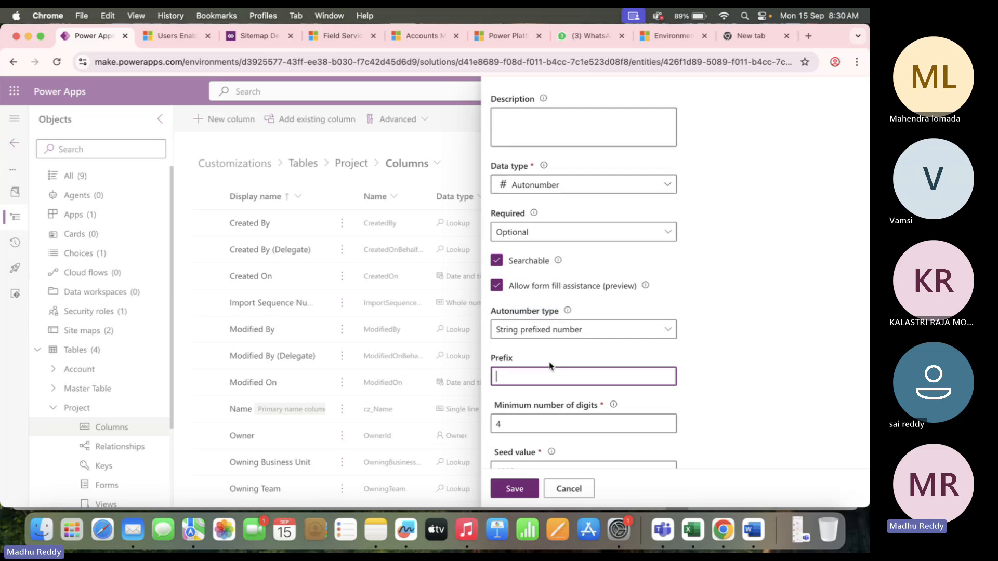
{"action": "left_click", "coordinate": [608, 330]}
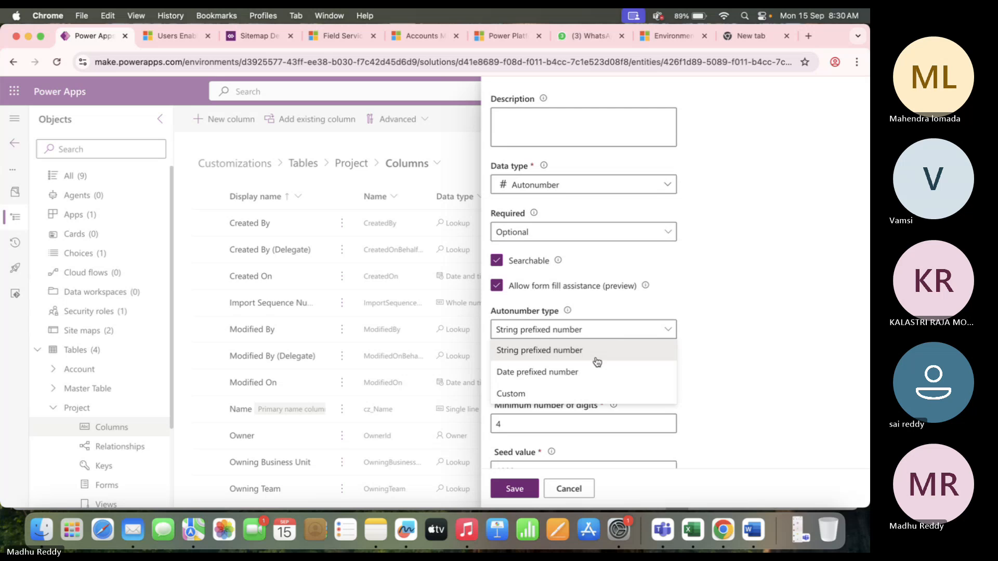
{"action": "left_click", "coordinate": [717, 357]}
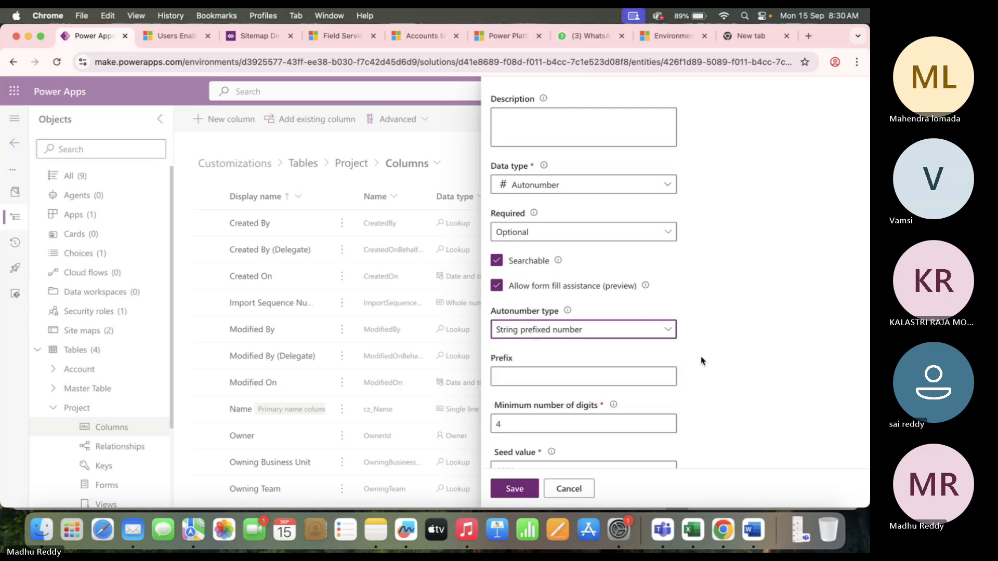
{"action": "left_click", "coordinate": [521, 377]}
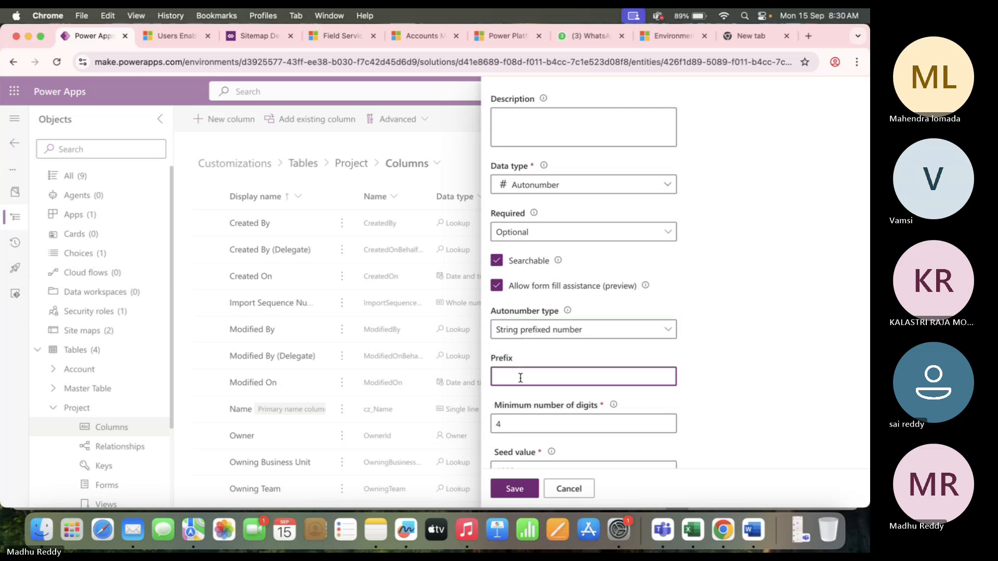
{"action": "type", "text": "Pro"}
{"action": "left_click", "coordinate": [711, 405]}
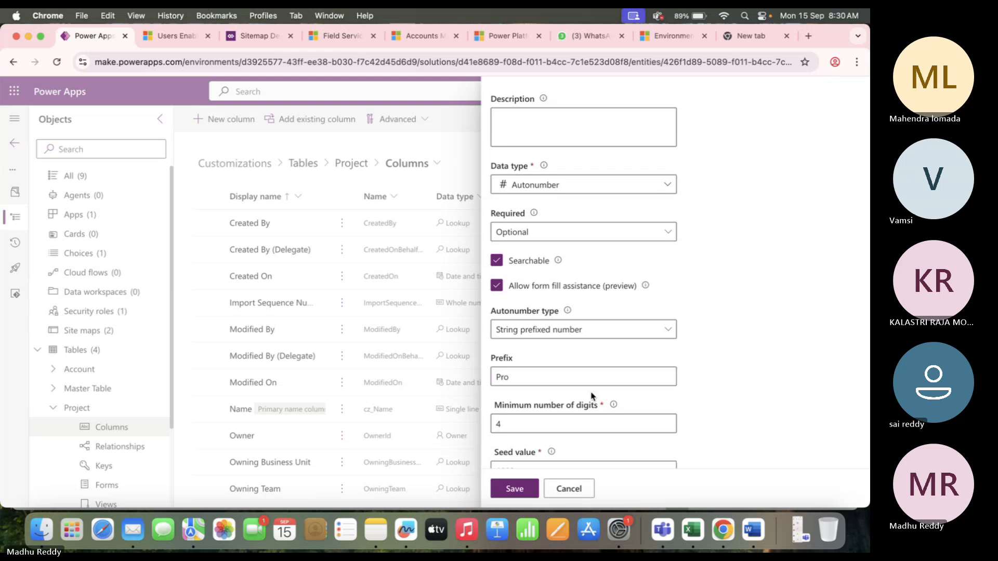
{"action": "scroll", "coordinate": [592, 397], "scroll_direction": "down", "scroll_amount": 3}
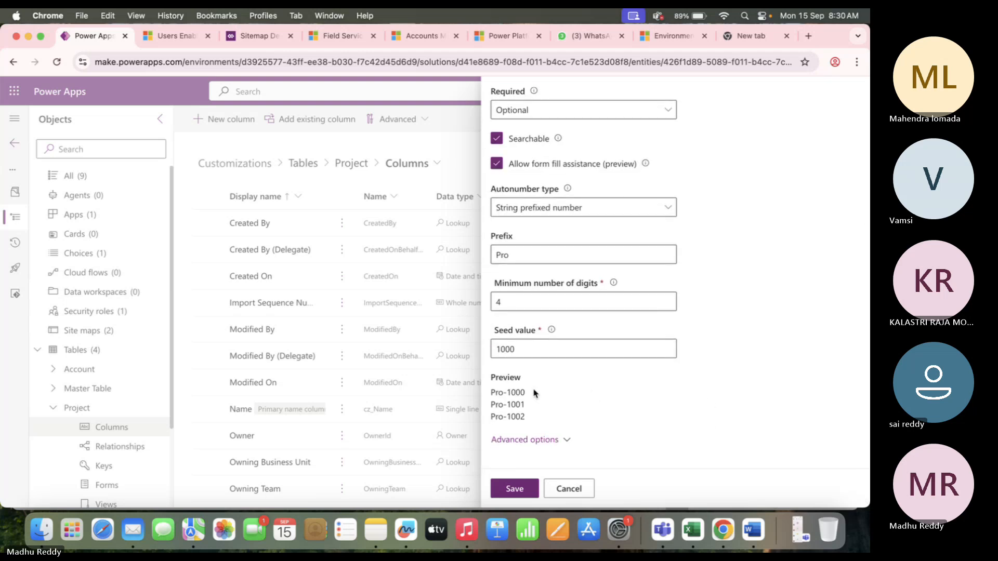
Change the autonumber prefix to 'Pro_Id' and try saving the Project Id column.
{"action": "left_click", "coordinate": [512, 254]}
{"action": "left_click", "coordinate": [513, 254]}
{"action": "type", "text": "_Id"}
{"action": "left_click", "coordinate": [515, 489]}
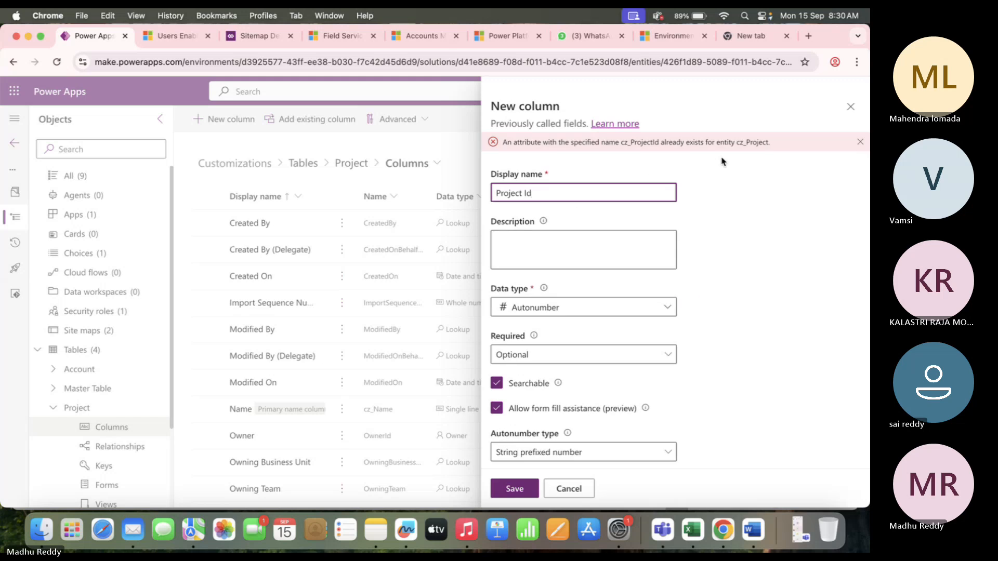
{"action": "scroll", "coordinate": [541, 369], "scroll_direction": "down", "scroll_amount": 5}
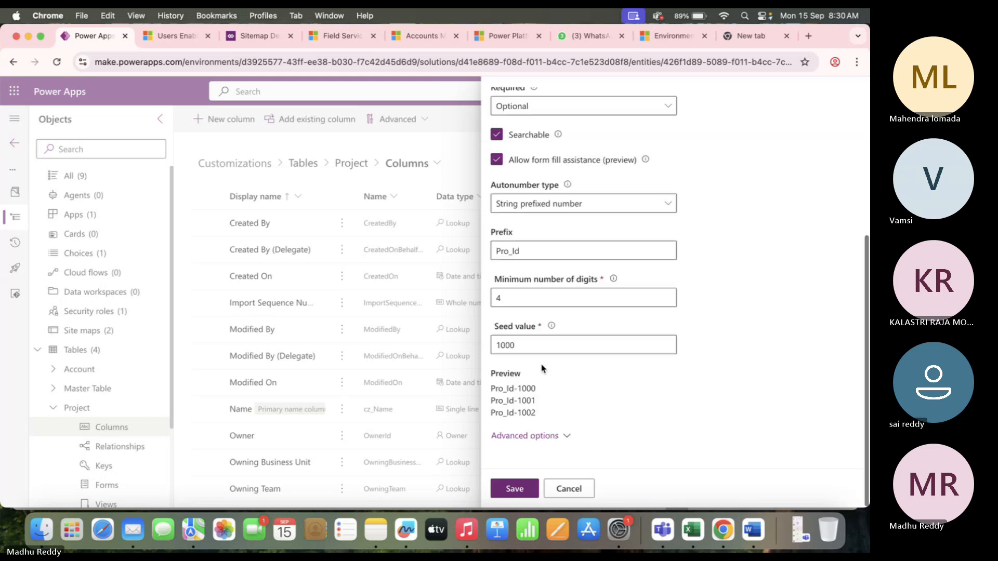
Revert the prefix to 'Pro', retry saving, then discard the unsaved column draft.
{"action": "left_click", "coordinate": [515, 252]}
{"action": "left_click", "coordinate": [514, 254]}
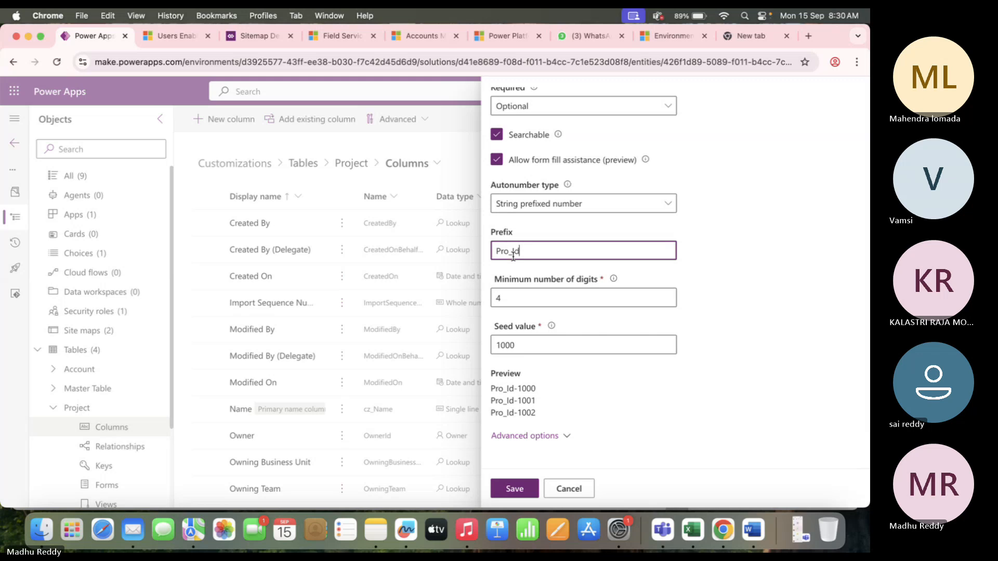
{"action": "key", "text": "BackSpace"}
{"action": "key", "text": "BackSpace"}
{"action": "key", "text": "BackSpace"}
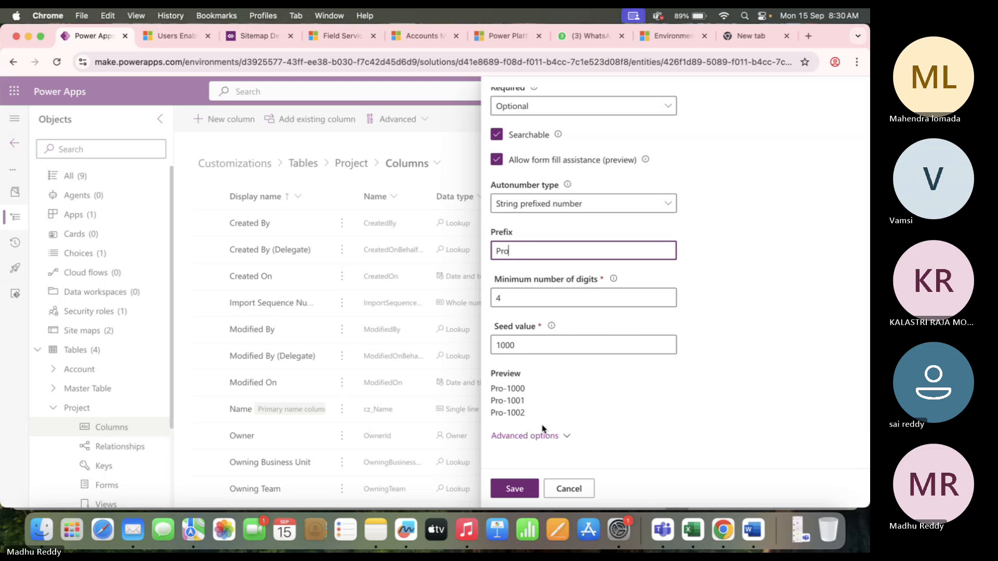
{"action": "left_click", "coordinate": [521, 489]}
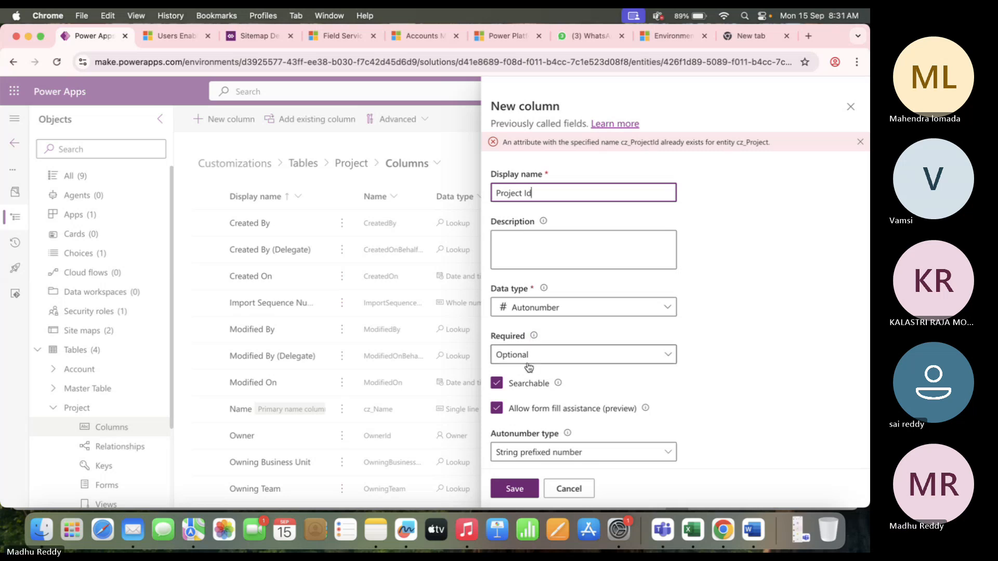
{"action": "left_click", "coordinate": [851, 109]}
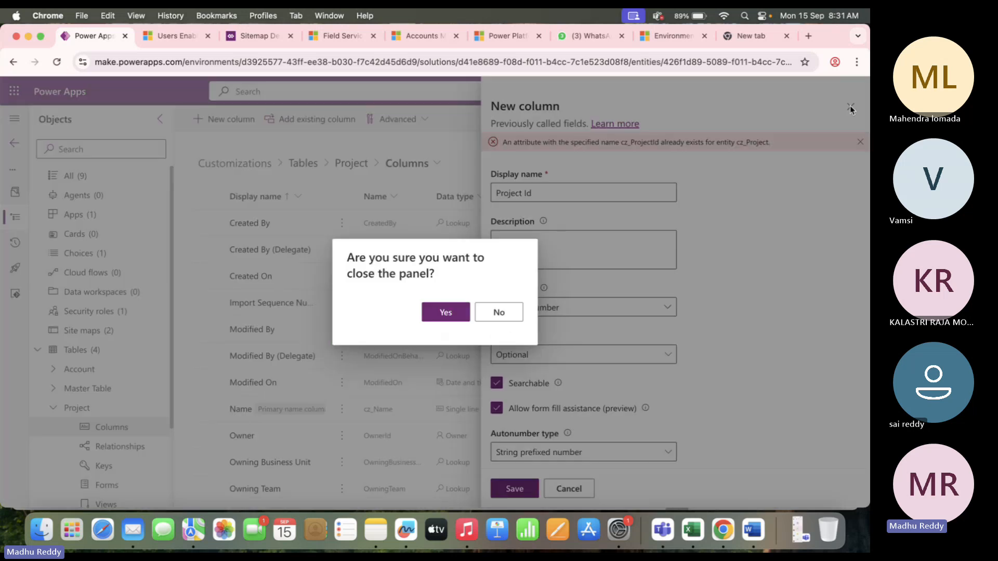
{"action": "left_click", "coordinate": [445, 313]}
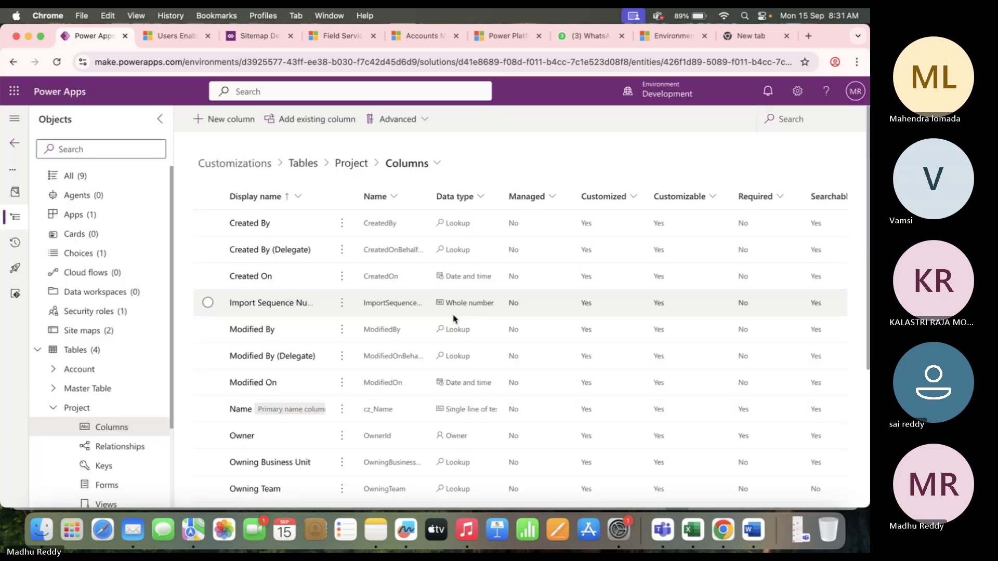
In Dynamics 365, show the active accounts list and inspect its page address.
{"action": "left_click", "coordinate": [174, 36]}
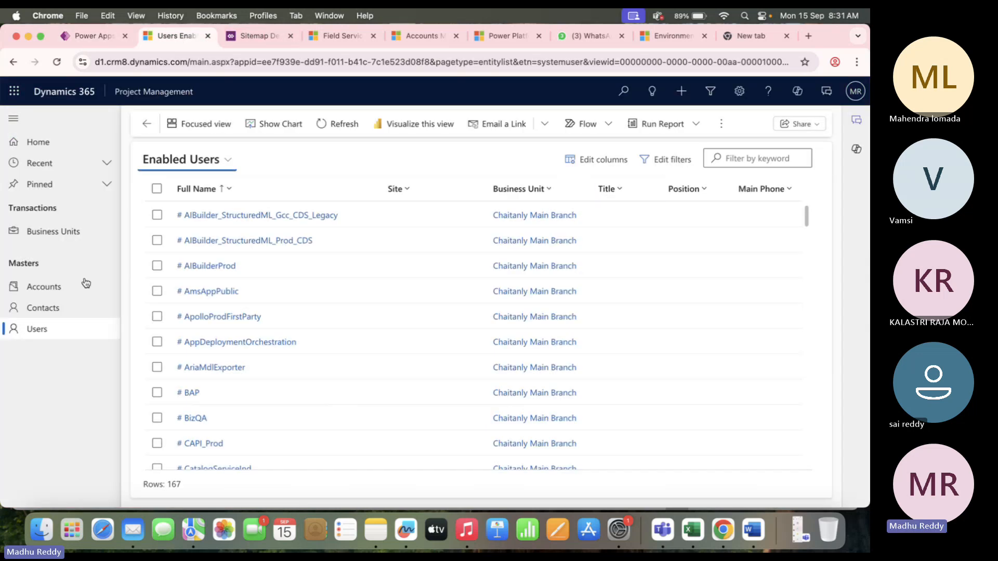
{"action": "left_click", "coordinate": [52, 286]}
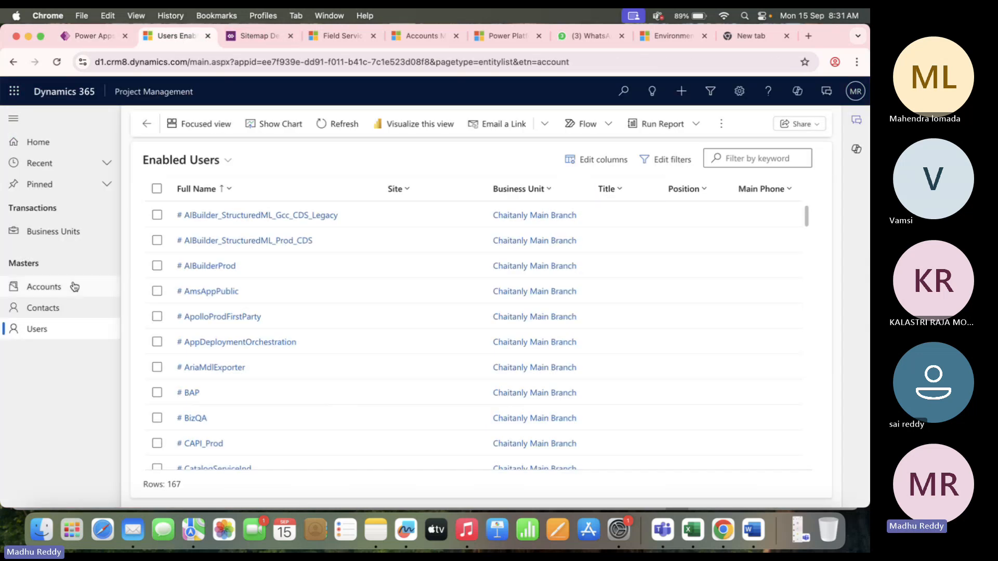
{"action": "left_click", "coordinate": [726, 63]}
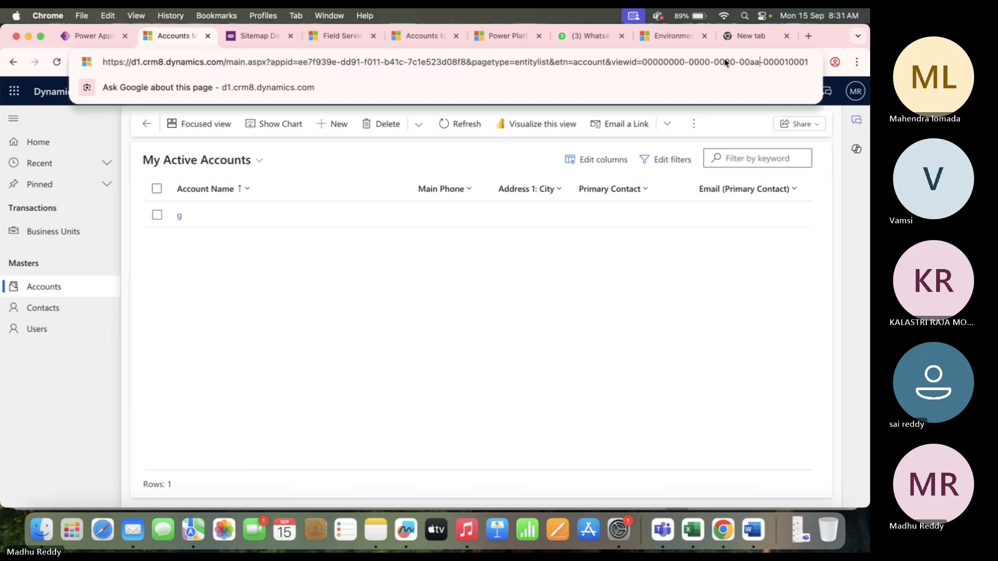
{"action": "key", "text": "Right"}
{"action": "key", "text": "Right"}
{"action": "key", "text": "Right"}
{"action": "key", "text": "Right"}
{"action": "key", "text": "Right"}
{"action": "key", "text": "Right"}
{"action": "key", "text": "Right"}
{"action": "key", "text": "Right"}
{"action": "key", "text": "Right"}
{"action": "key", "text": "Right"}
{"action": "key", "text": "Right"}
{"action": "key", "text": "Right"}
{"action": "key", "text": "Right"}
{"action": "key", "text": "Right"}
{"action": "key", "text": "Right"}
{"action": "key", "text": "Right"}
{"action": "key", "text": "Right"}
{"action": "key", "text": "Right"}
{"action": "key", "text": "Right"}
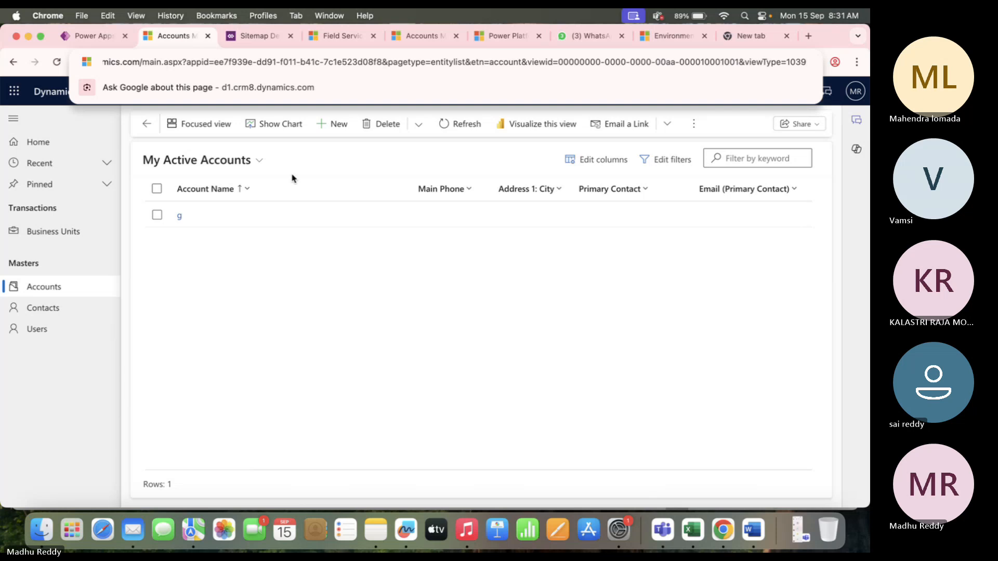
Open account record 'g' and select its record id in the address bar.
{"action": "double_click", "coordinate": [282, 225]}
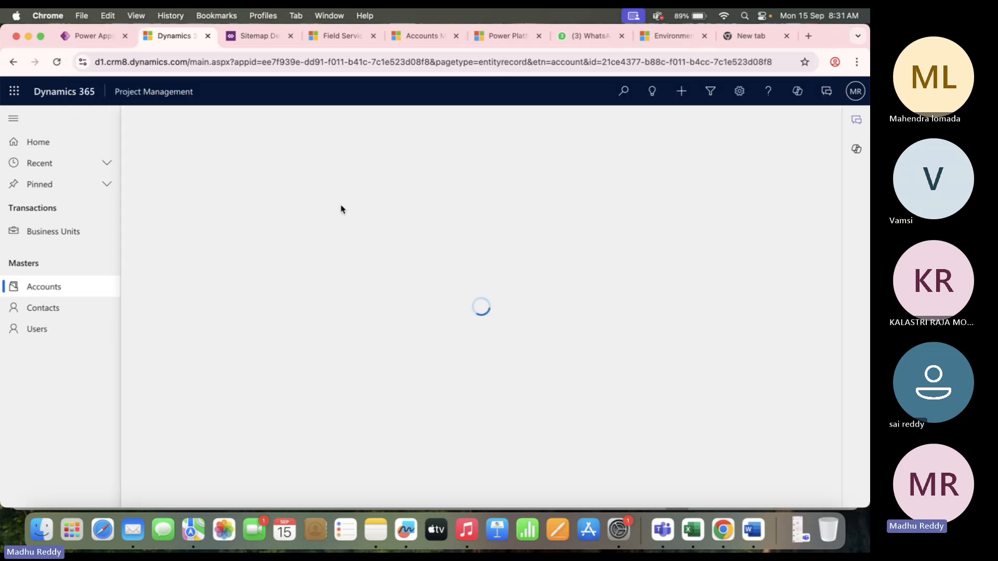
{"action": "left_click", "coordinate": [741, 58]}
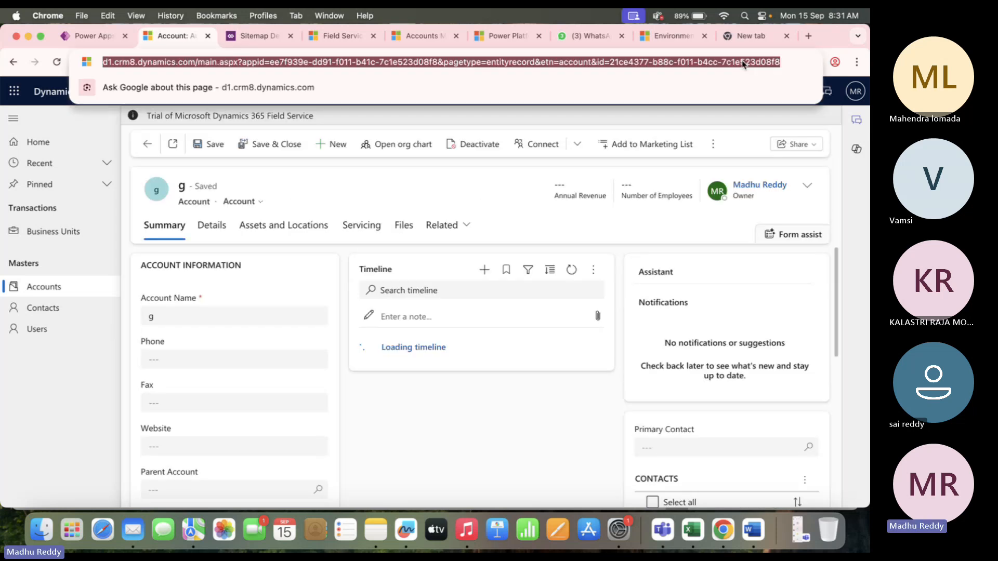
{"action": "left_click", "coordinate": [743, 63]}
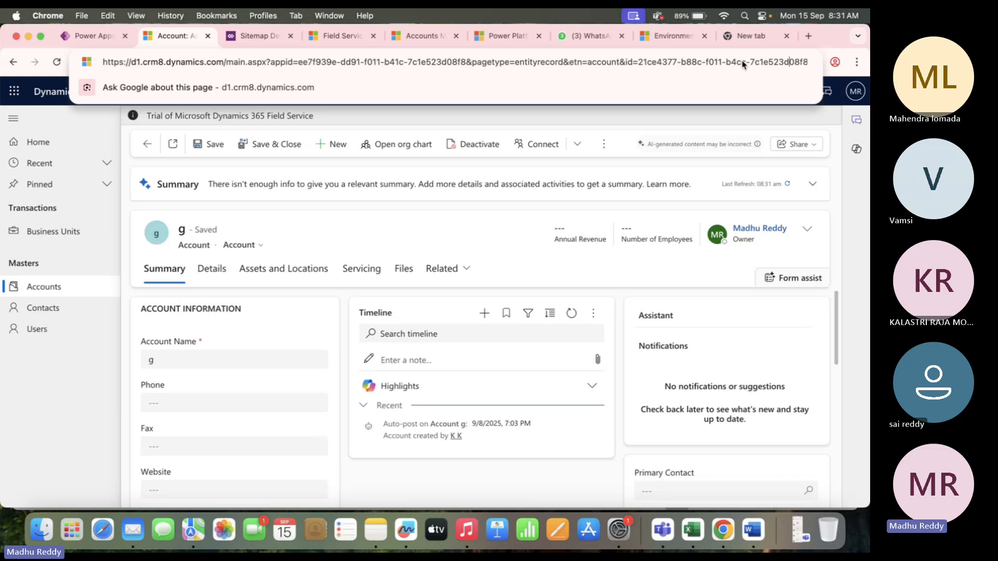
{"action": "key", "text": "Right"}
{"action": "key", "text": "Right"}
{"action": "key", "text": "Right"}
{"action": "key", "text": "Right"}
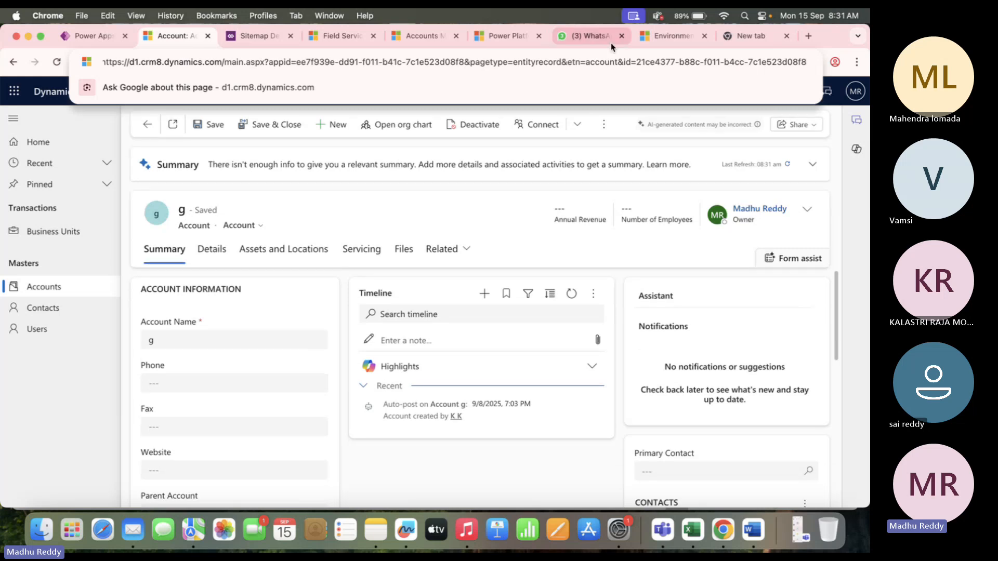
{"action": "left_click_drag", "start_coordinate": [636, 62], "coordinate": [784, 50]}
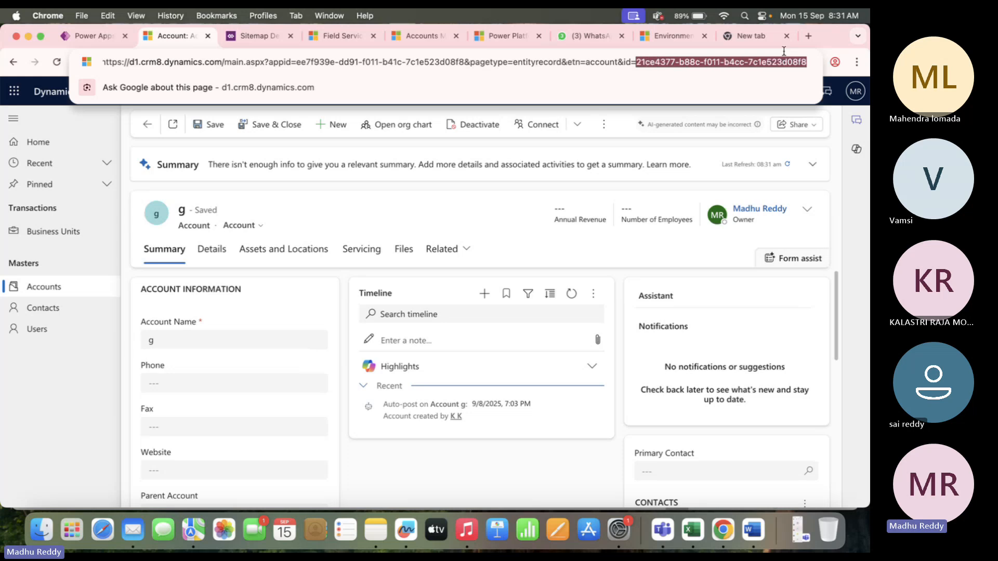
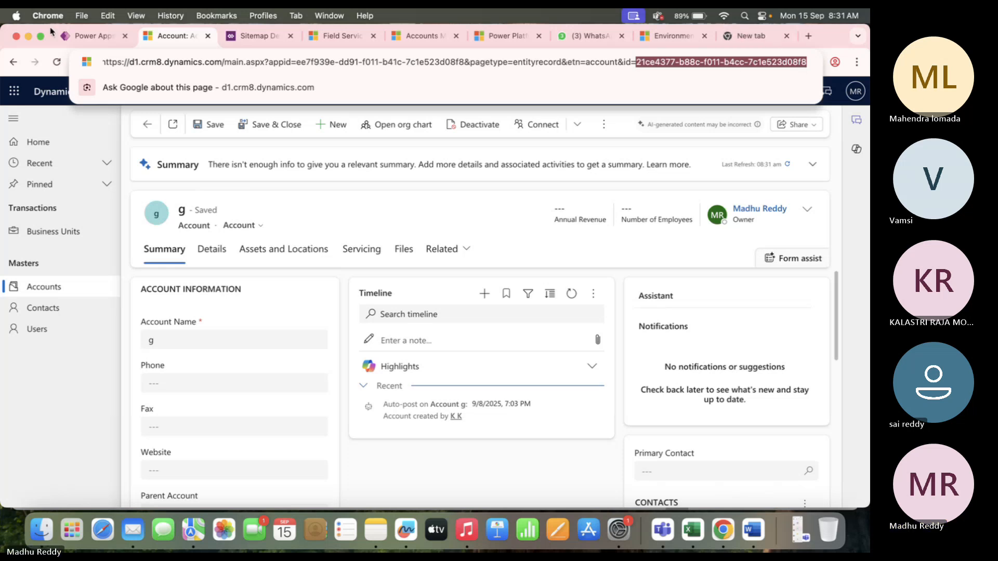
Switch from the Dynamics 365 account record back to the Project table's Columns page in Power Apps.
{"action": "left_click", "coordinate": [94, 37]}
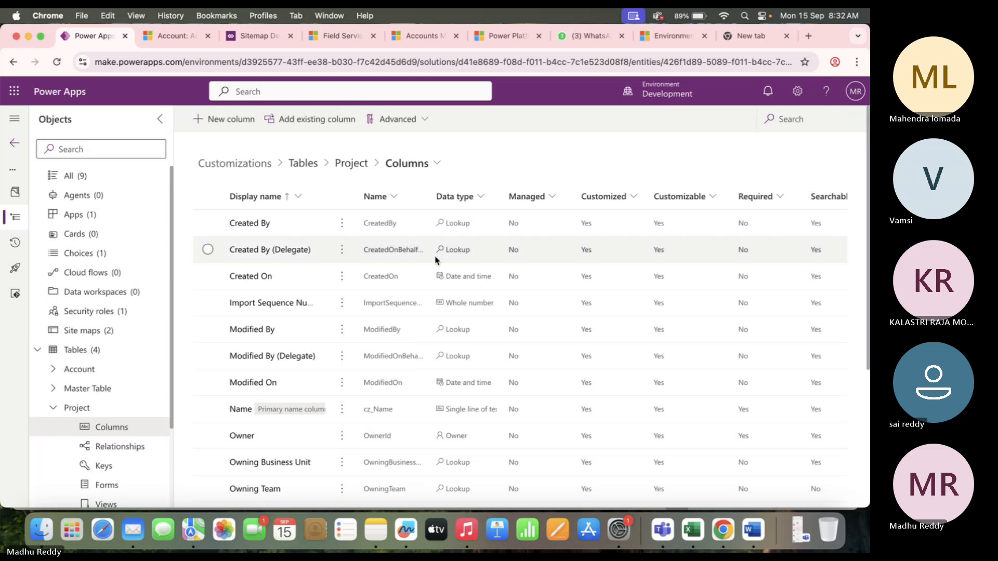
{"action": "scroll", "coordinate": [318, 381], "scroll_direction": "down", "scroll_amount": 5}
{"action": "scroll", "coordinate": [319, 382], "scroll_direction": "up", "scroll_amount": 5}
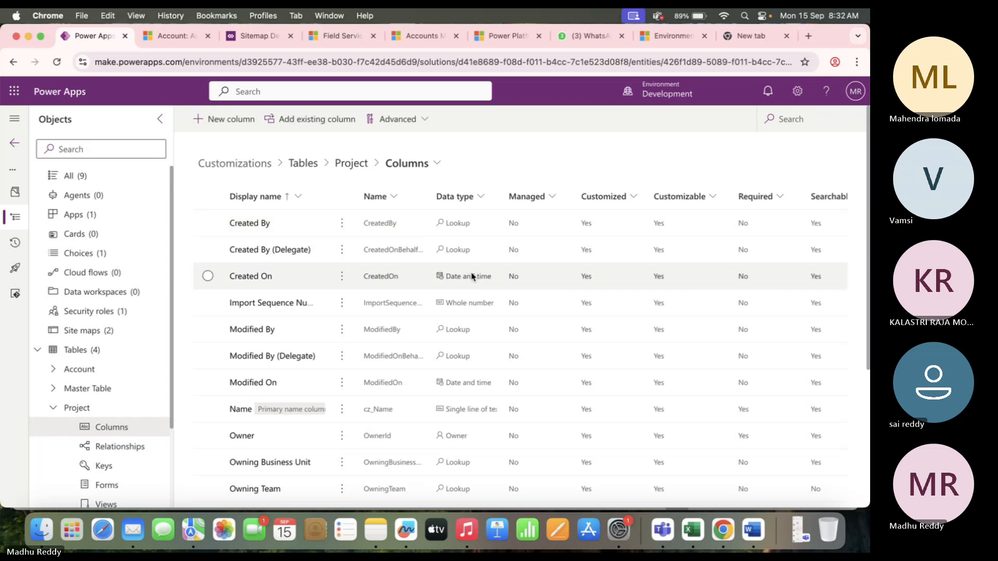
{"action": "scroll", "coordinate": [472, 332], "scroll_direction": "down", "scroll_amount": 3}
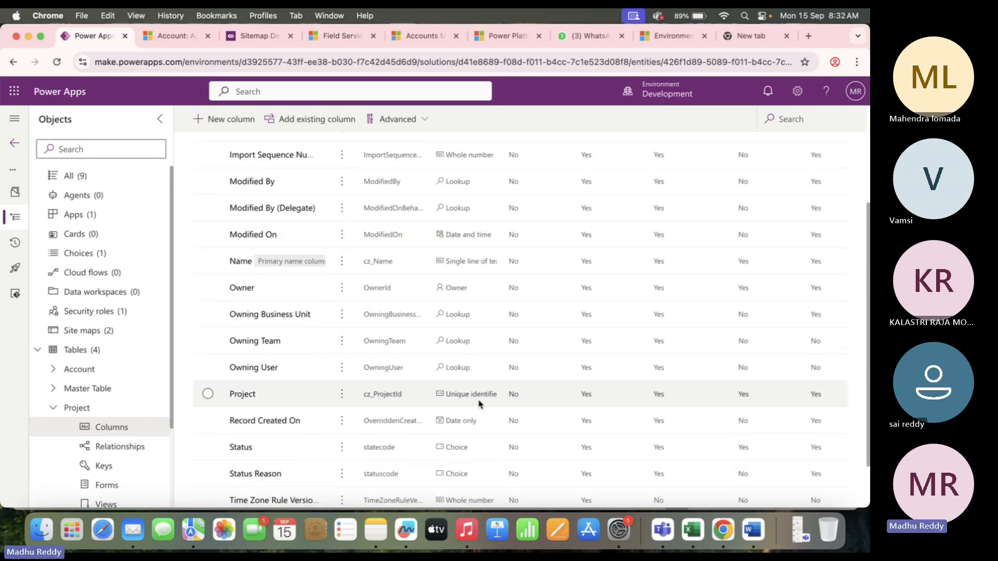
{"action": "left_click", "coordinate": [478, 403]}
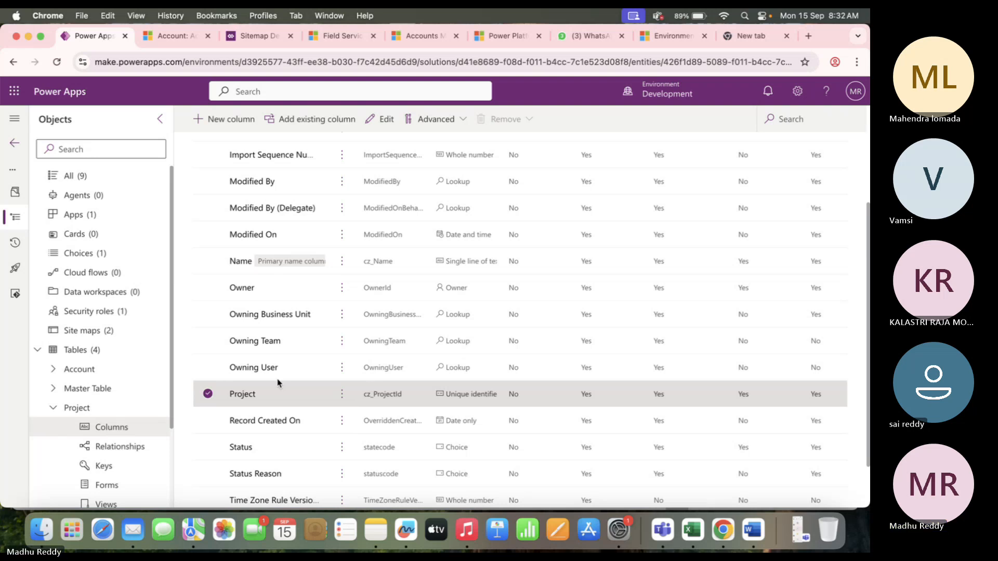
{"action": "left_click", "coordinate": [207, 394]}
{"action": "scroll", "coordinate": [371, 325], "scroll_direction": "up", "scroll_amount": 3}
{"action": "scroll", "coordinate": [371, 326], "scroll_direction": "down", "scroll_amount": 3}
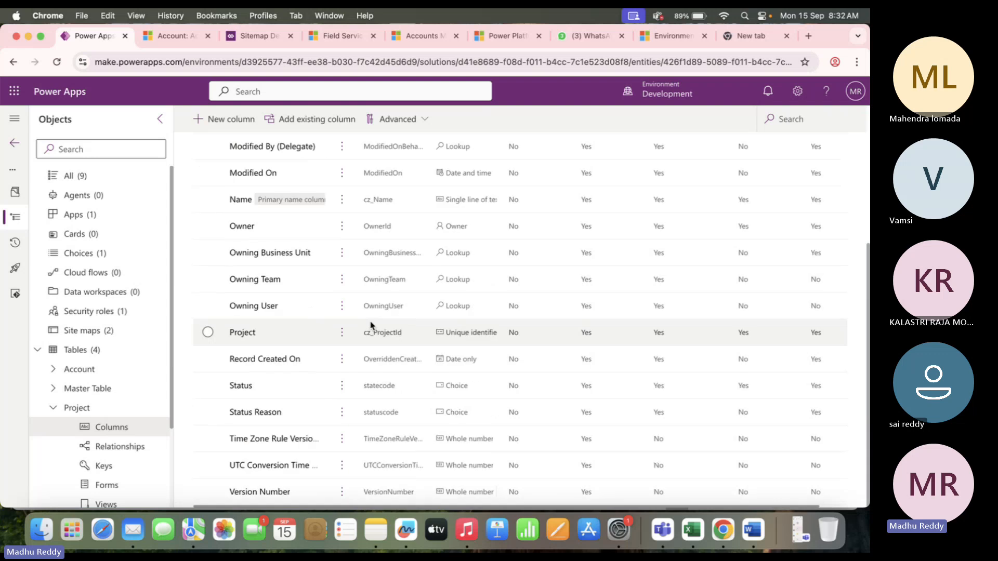
{"action": "scroll", "coordinate": [401, 328], "scroll_direction": "up", "scroll_amount": 3}
{"action": "scroll", "coordinate": [403, 325], "scroll_direction": "up", "scroll_amount": 2}
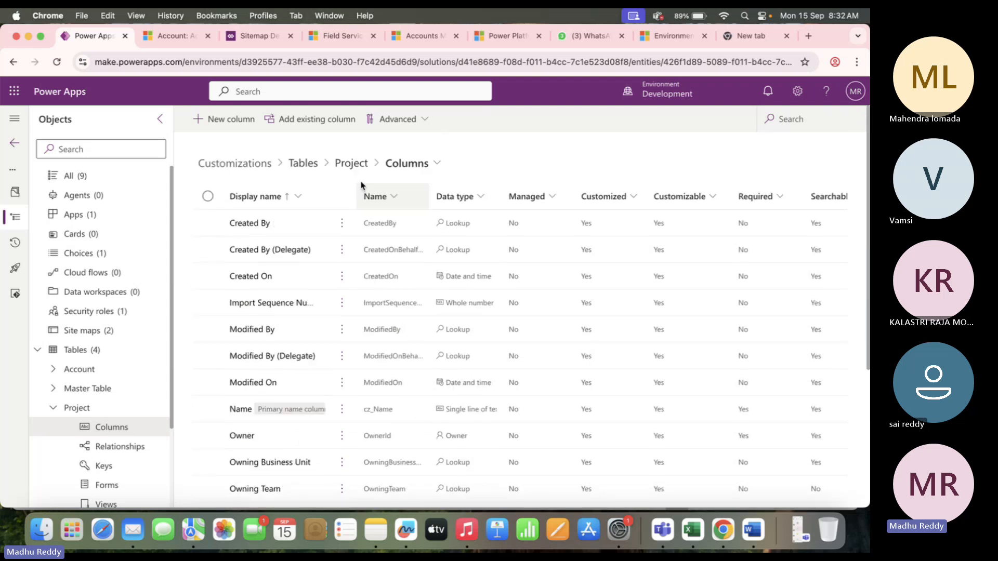
Create a new column named Project Id as an Autonumber with prefix pro_Id.
{"action": "left_click", "coordinate": [223, 119]}
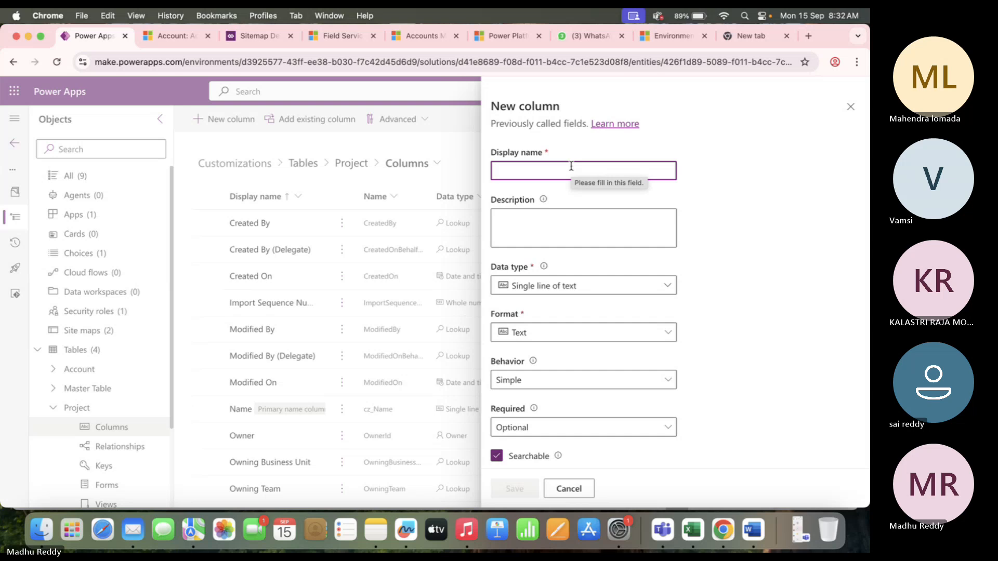
{"action": "type", "text": "pROJECT"}
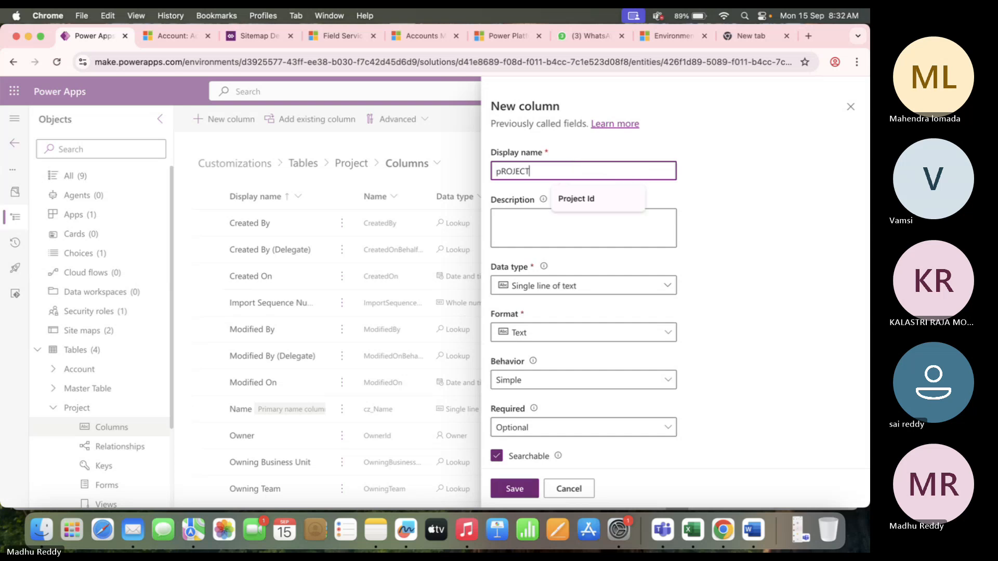
{"action": "key", "text": "BackSpace"}
{"action": "key", "text": "BackSpace"}
{"action": "key", "text": "BackSpace"}
{"action": "key", "text": "BackSpace"}
{"action": "key", "text": "BackSpace"}
{"action": "key", "text": "BackSpace"}
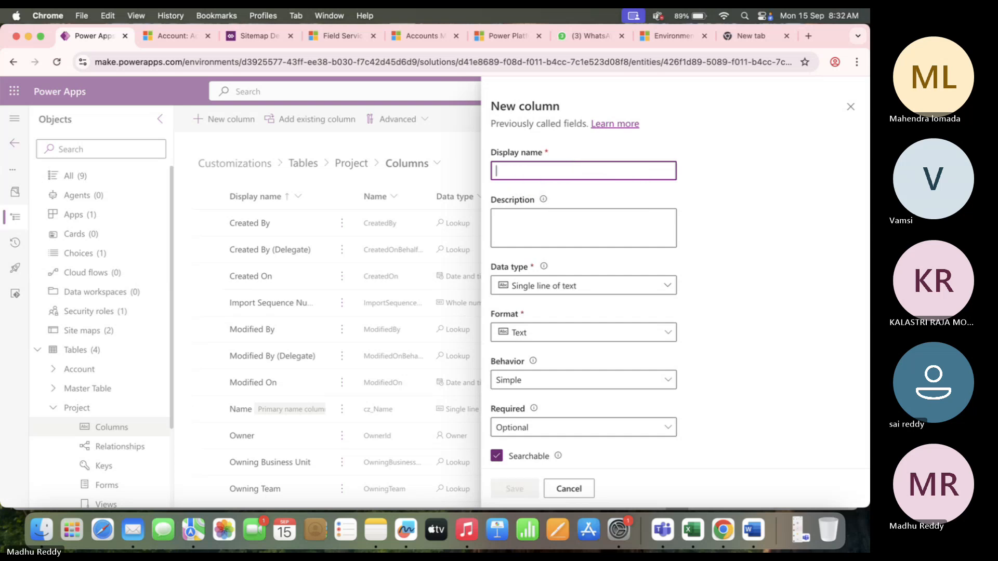
{"action": "type", "text": "Proje"}
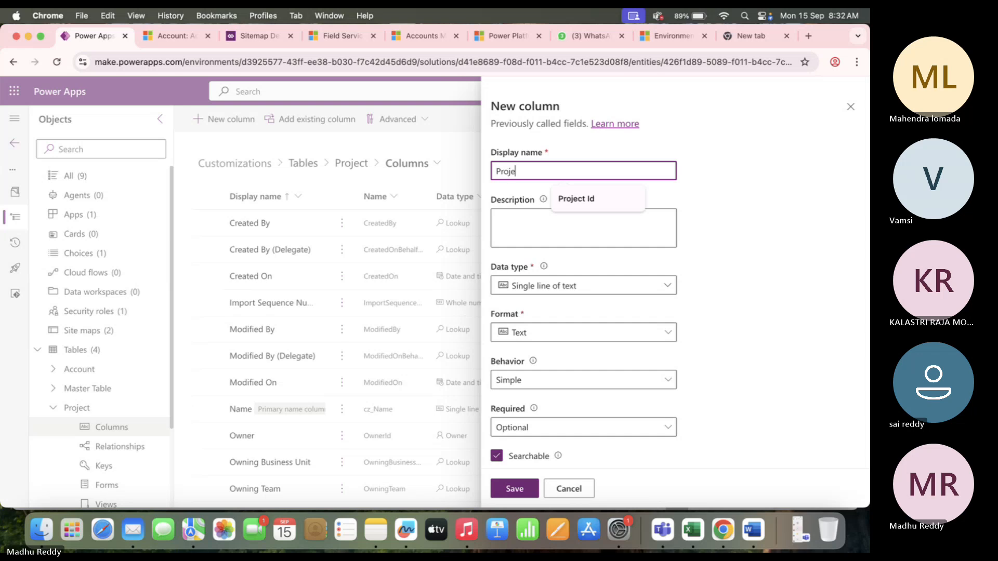
{"action": "type", "text": "ct Id"}
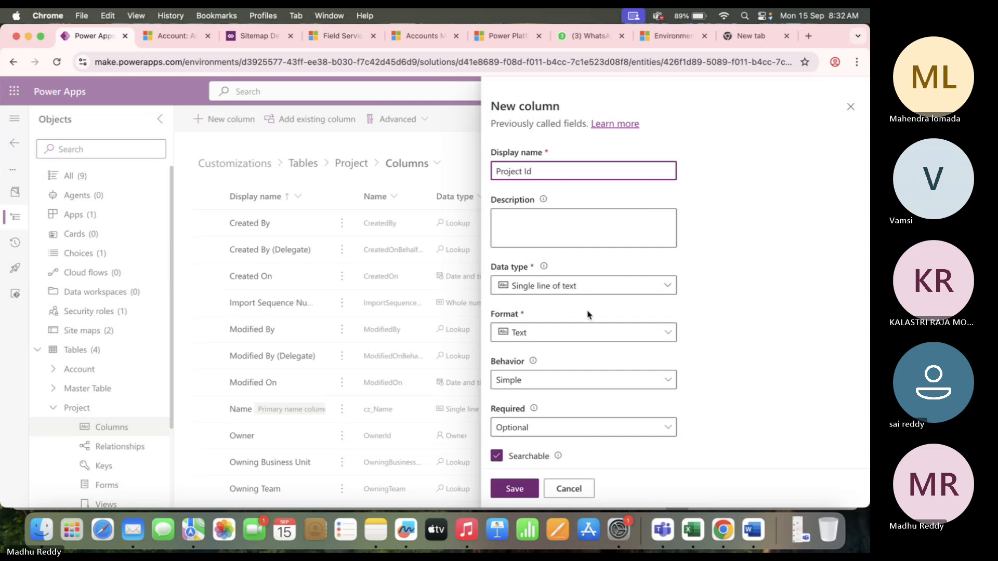
{"action": "left_click", "coordinate": [583, 290]}
{"action": "left_click", "coordinate": [538, 461]}
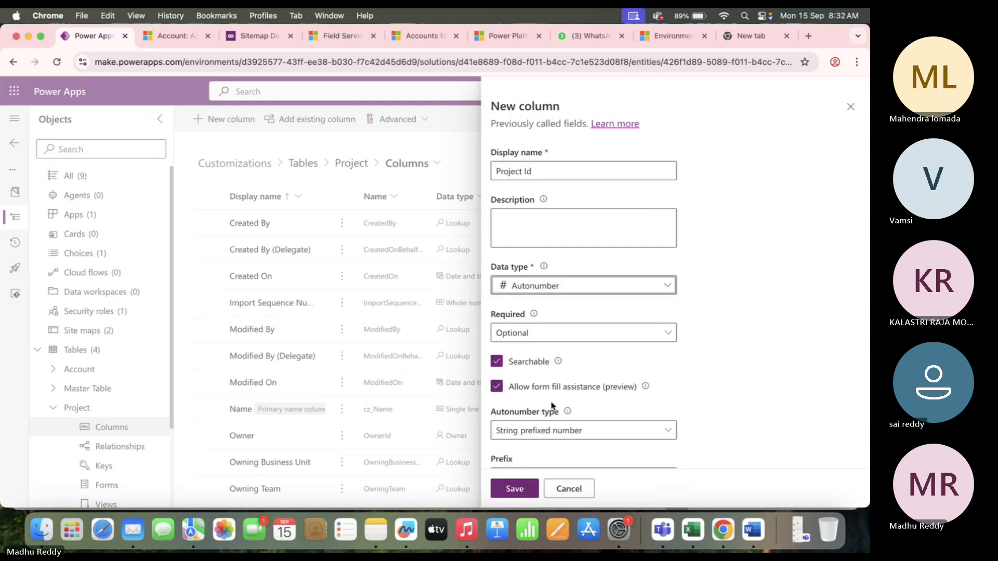
{"action": "scroll", "coordinate": [551, 405], "scroll_direction": "down", "scroll_amount": 5}
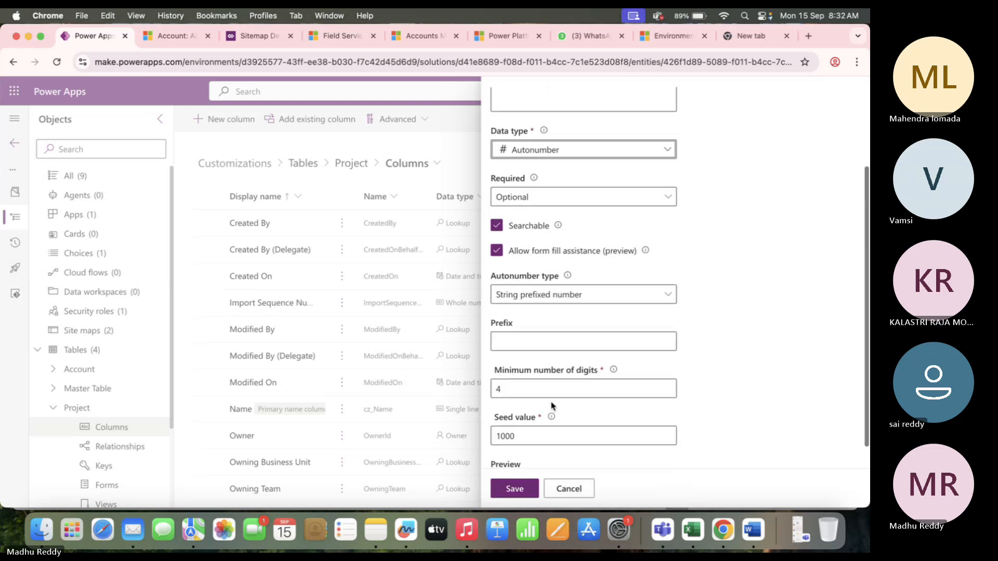
{"action": "left_click", "coordinate": [532, 322]}
{"action": "type", "text": "projiD"}
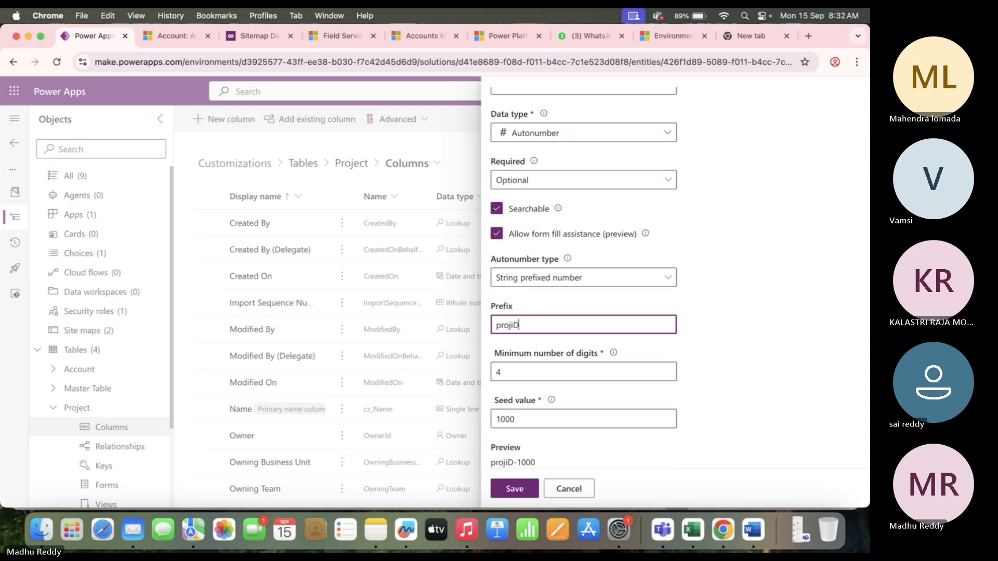
{"action": "key", "text": "BackSpace"}
{"action": "key", "text": "BackSpace"}
{"action": "key", "text": "BackSpace"}
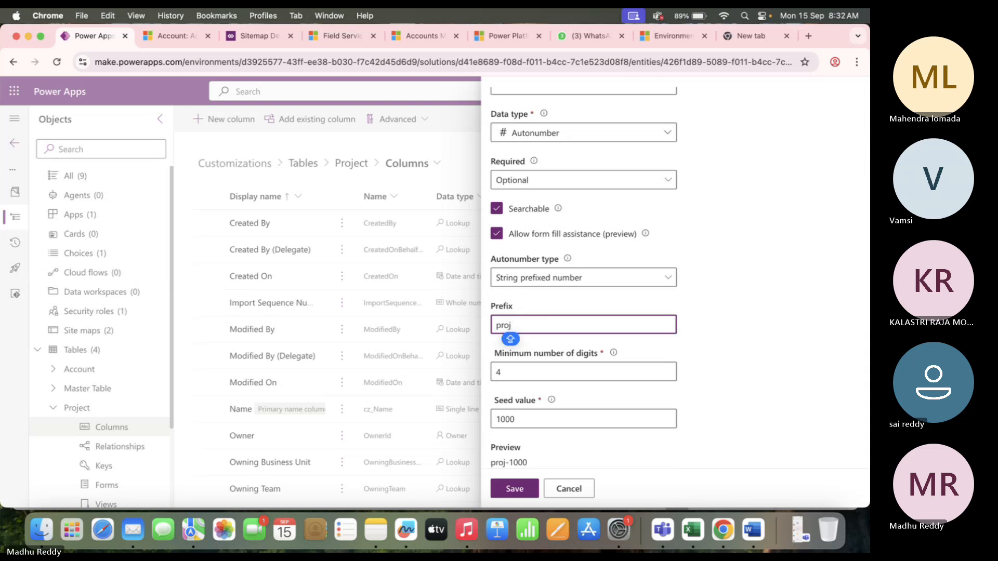
{"action": "type", "text": "_Id"}
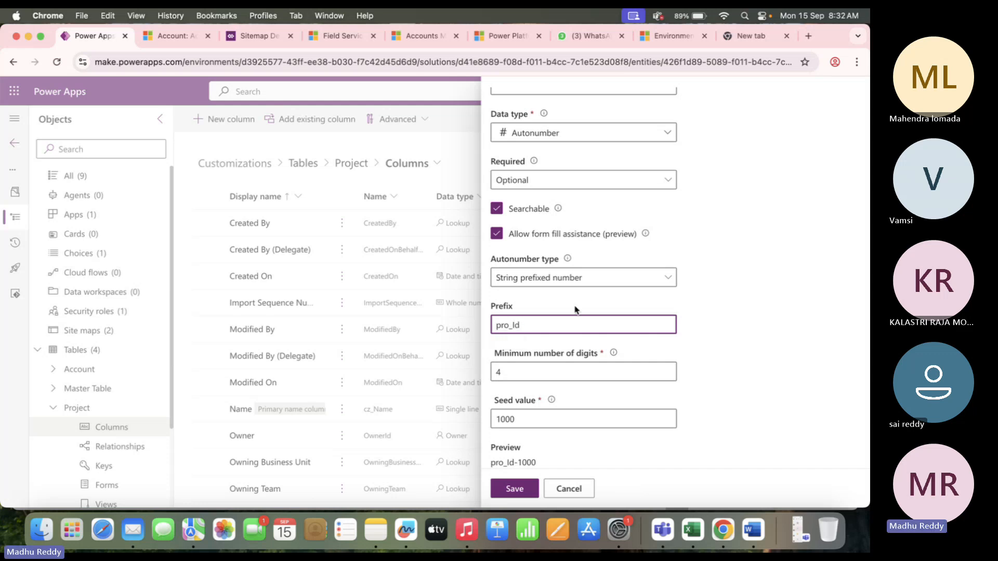
Change the schema name to cz_ProjectsId and save the Project Id column.
{"action": "scroll", "coordinate": [571, 198], "scroll_direction": "up", "scroll_amount": 3}
{"action": "left_click", "coordinate": [571, 180]}
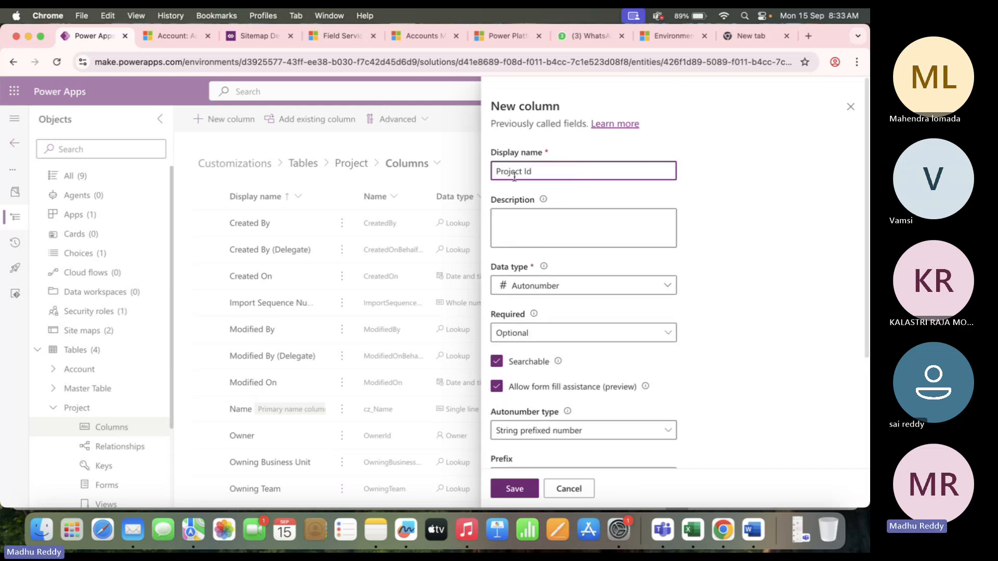
{"action": "scroll", "coordinate": [551, 307], "scroll_direction": "down", "scroll_amount": 5}
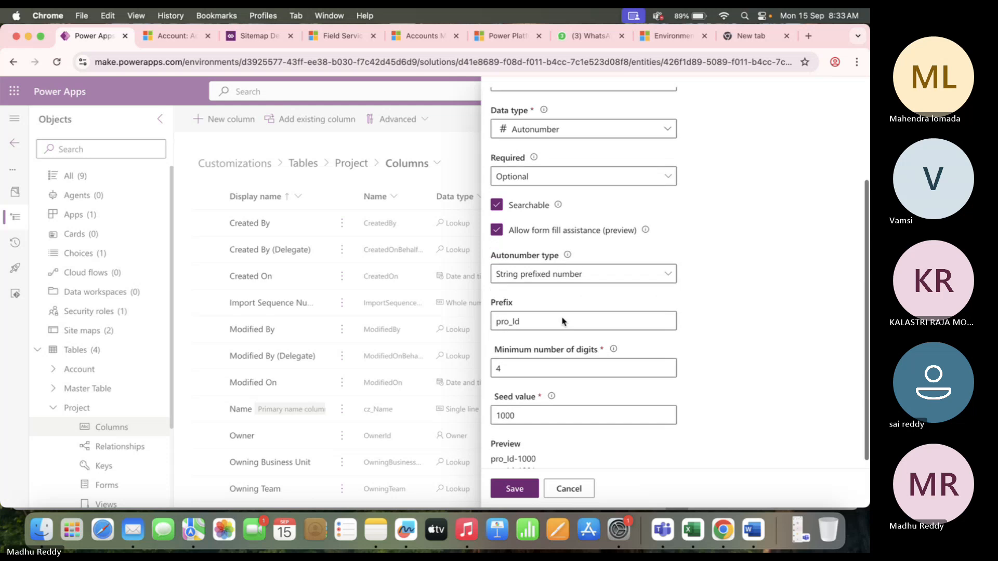
{"action": "left_click", "coordinate": [559, 434]}
{"action": "scroll", "coordinate": [572, 364], "scroll_direction": "down", "scroll_amount": 4}
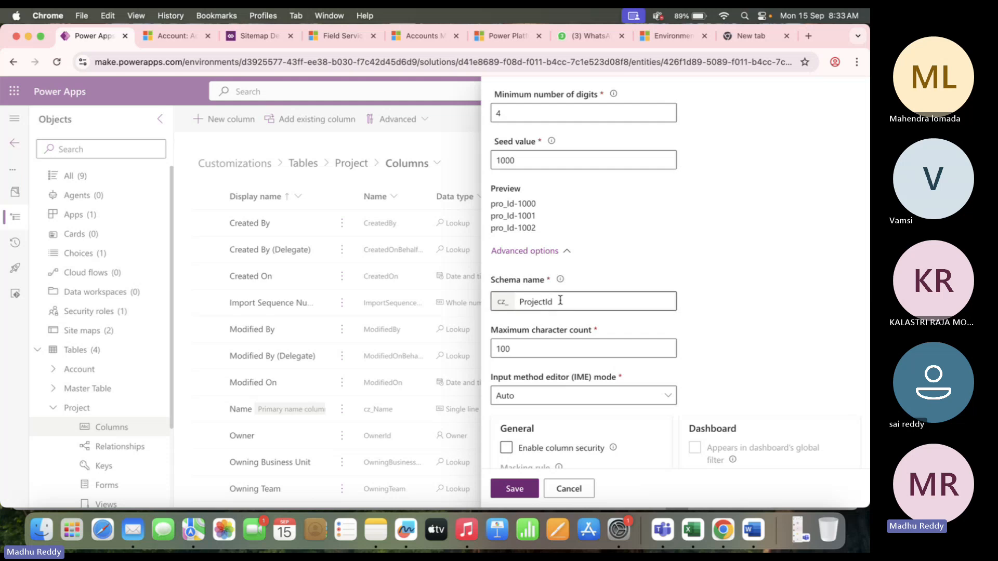
{"action": "left_click_drag", "start_coordinate": [559, 301], "coordinate": [512, 300]}
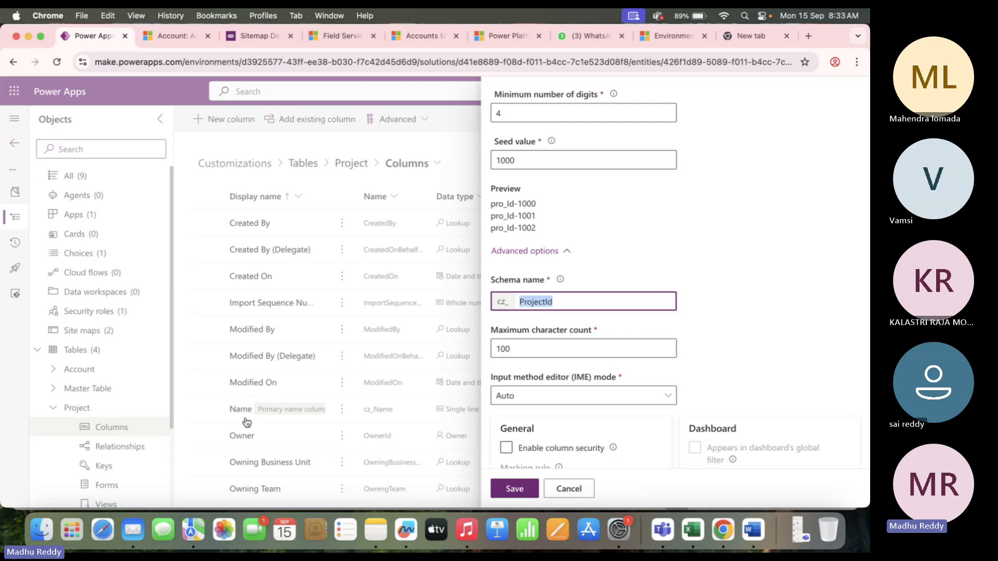
{"action": "left_click", "coordinate": [559, 301]}
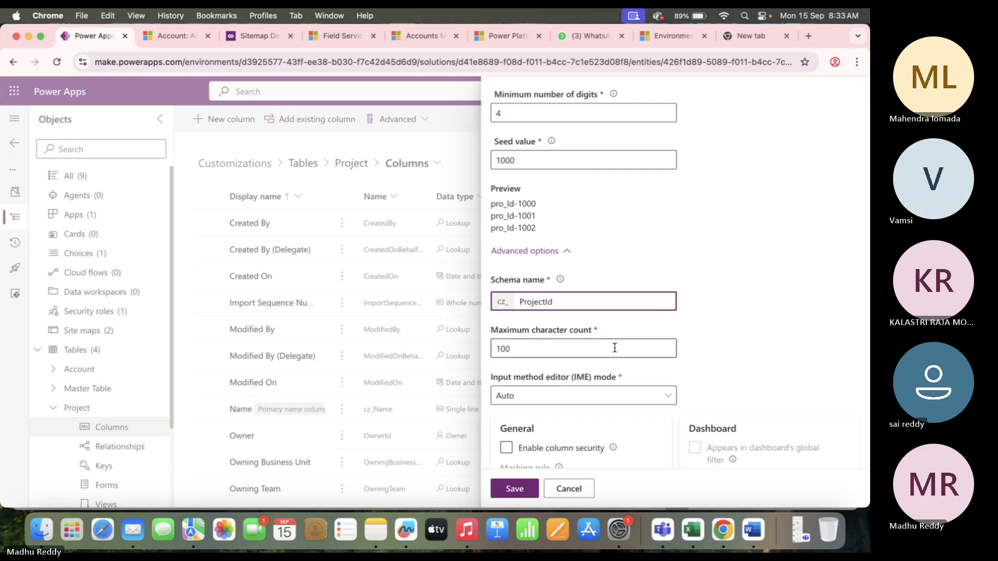
{"action": "type", "text": "s"}
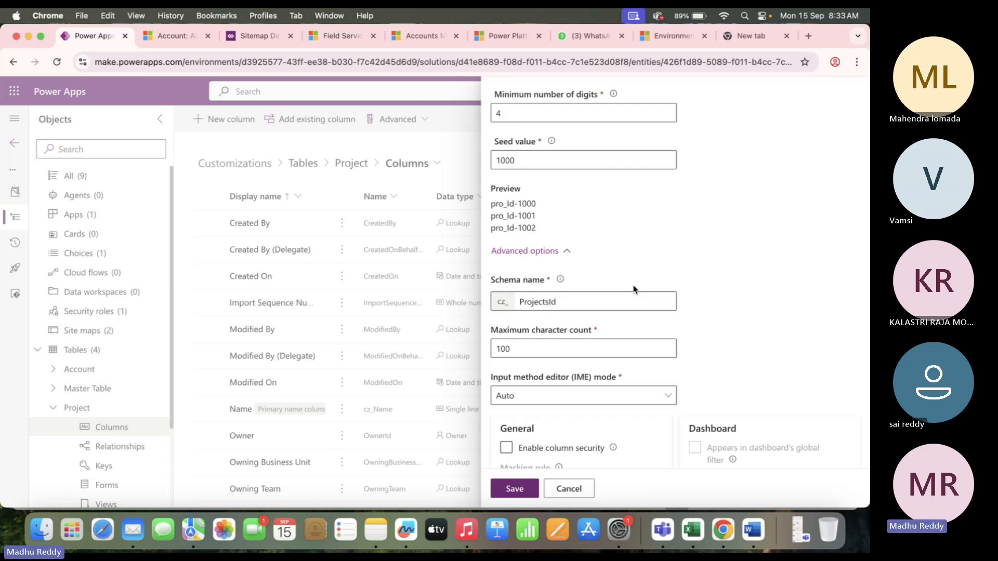
{"action": "left_click", "coordinate": [514, 453]}
{"action": "left_click", "coordinate": [511, 488]}
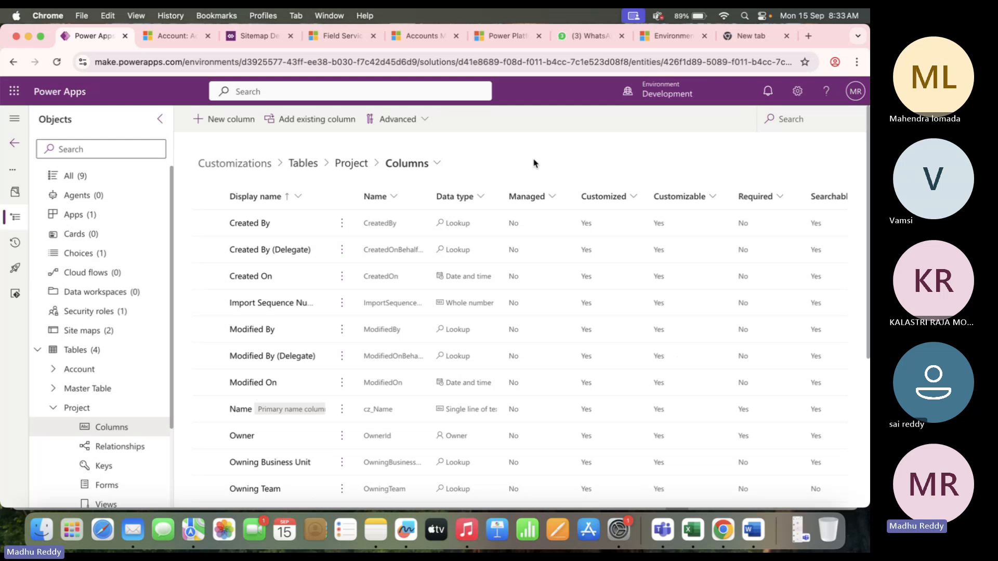
Check the ProjectId row in the Training Project DB spreadsheet.
{"action": "key", "text": "super+Tab"}
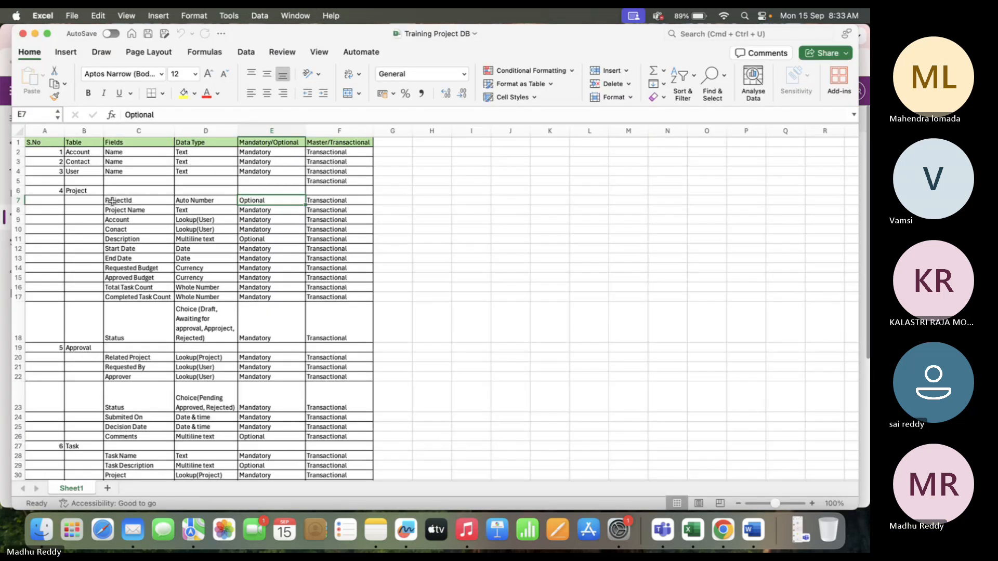
{"action": "left_click", "coordinate": [125, 202]}
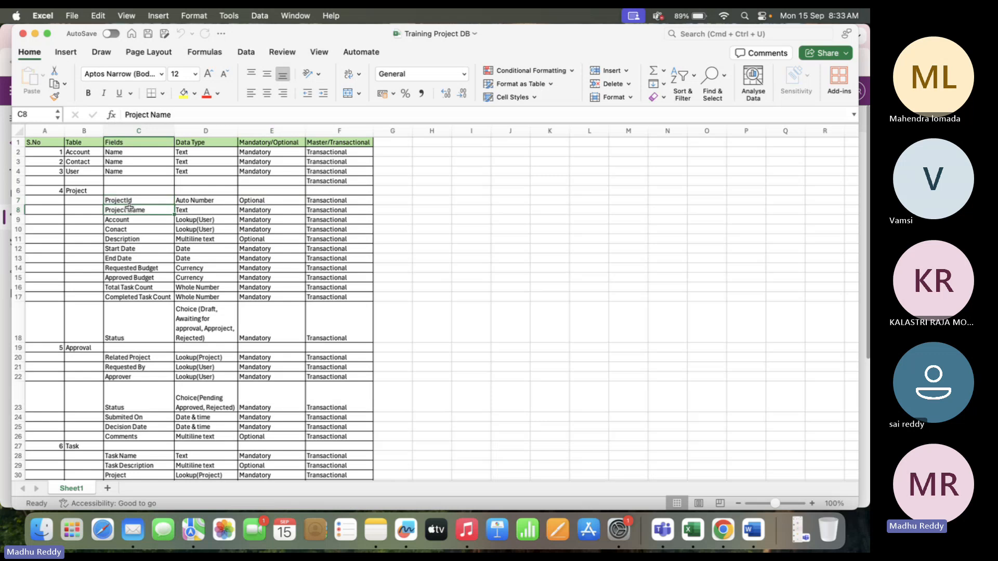
{"action": "key", "text": "super+Tab"}
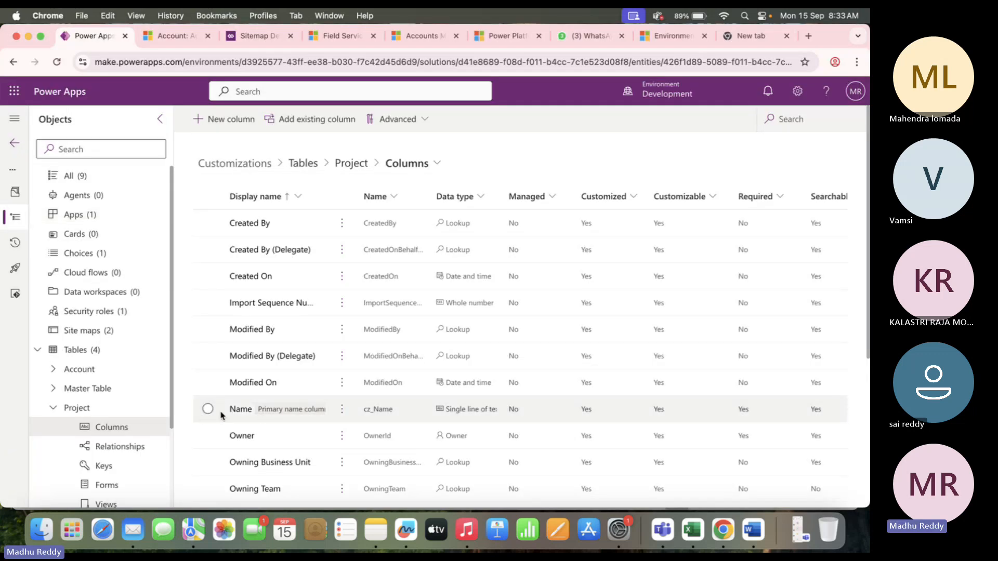
Change the primary Name column's display name to Project Name and save it.
{"action": "left_click", "coordinate": [203, 412]}
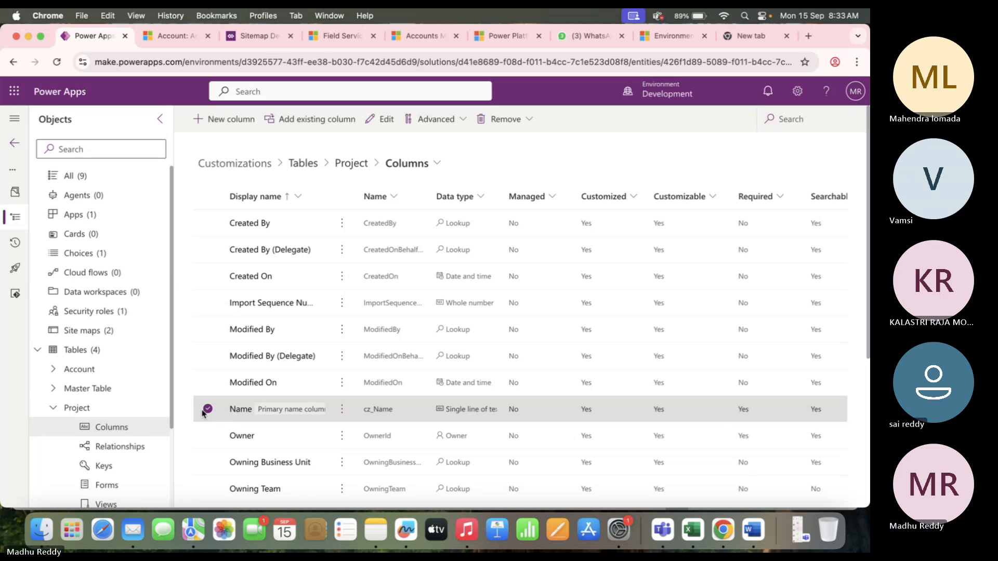
{"action": "left_click", "coordinate": [241, 410]}
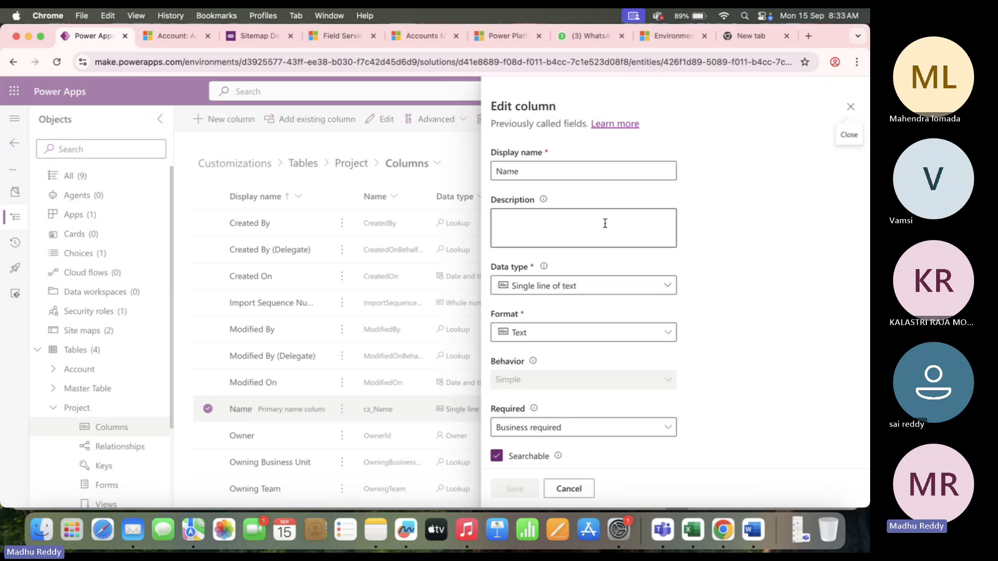
{"action": "left_click", "coordinate": [500, 172]}
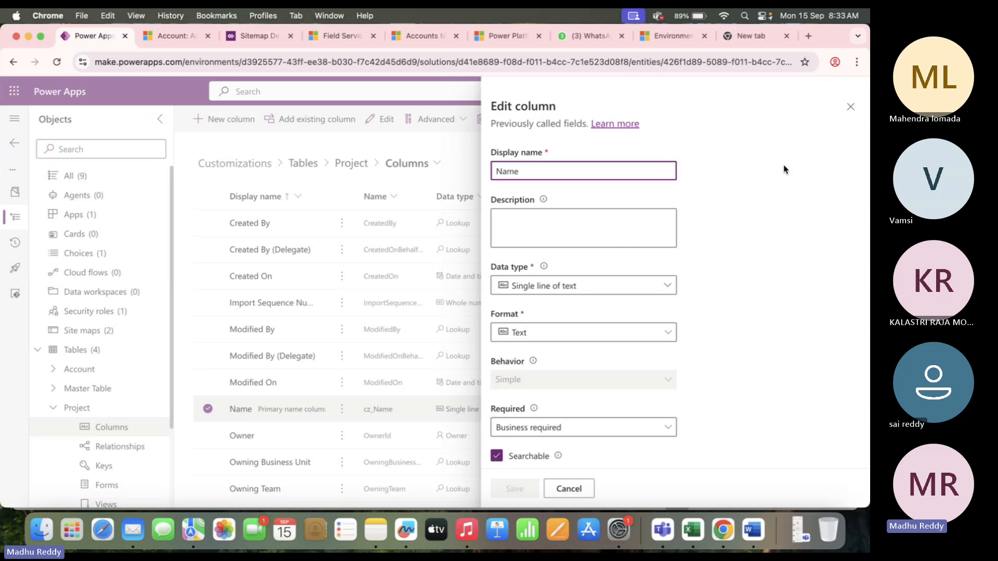
{"action": "type", "text": "Project"}
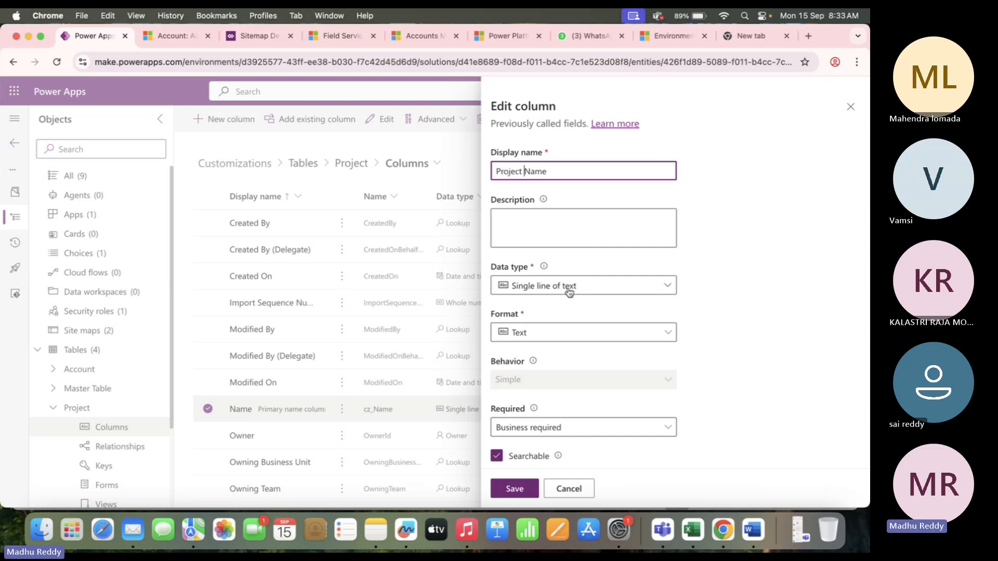
{"action": "left_click", "coordinate": [515, 489]}
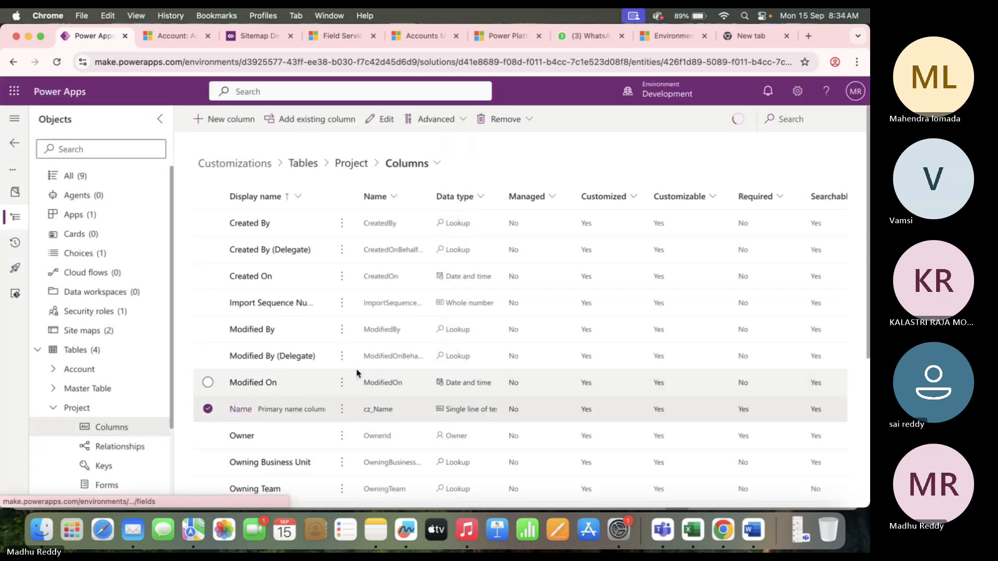
{"action": "scroll", "coordinate": [299, 404], "scroll_direction": "down", "scroll_amount": 5}
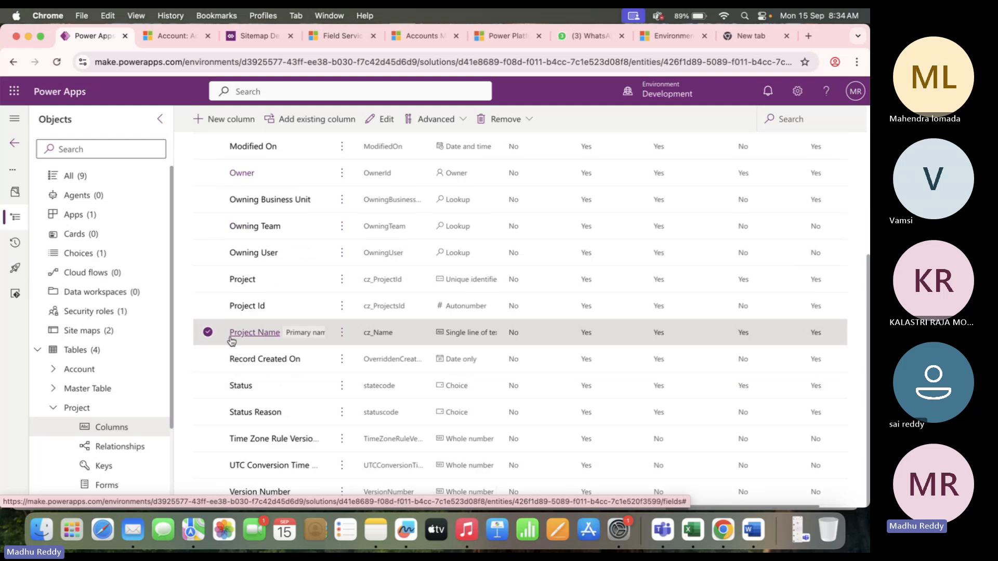
{"action": "mouse_move", "coordinate": [289, 335]}
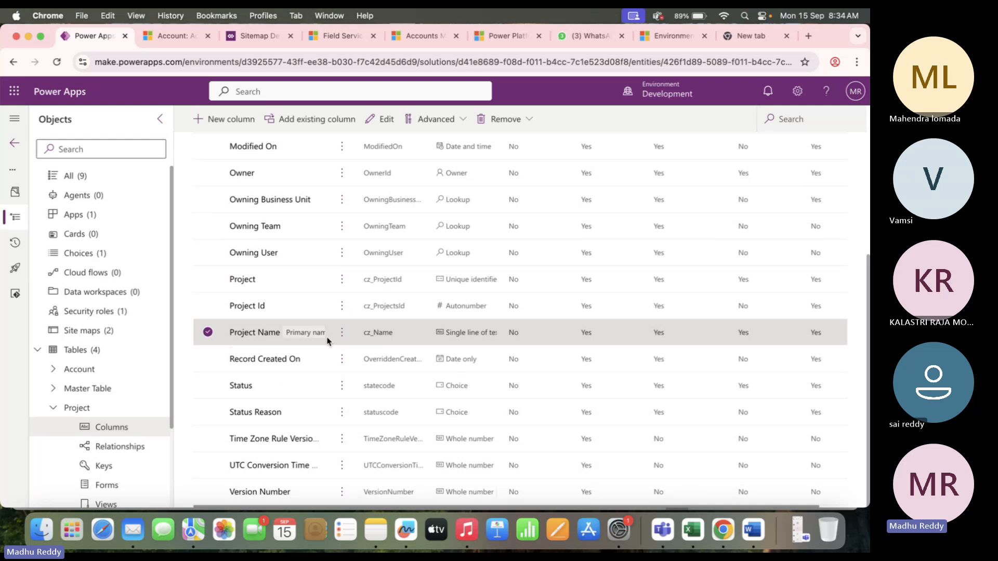
Change the Account field's data type in D9 to Lookup(Account).
{"action": "key", "text": "super+Tab"}
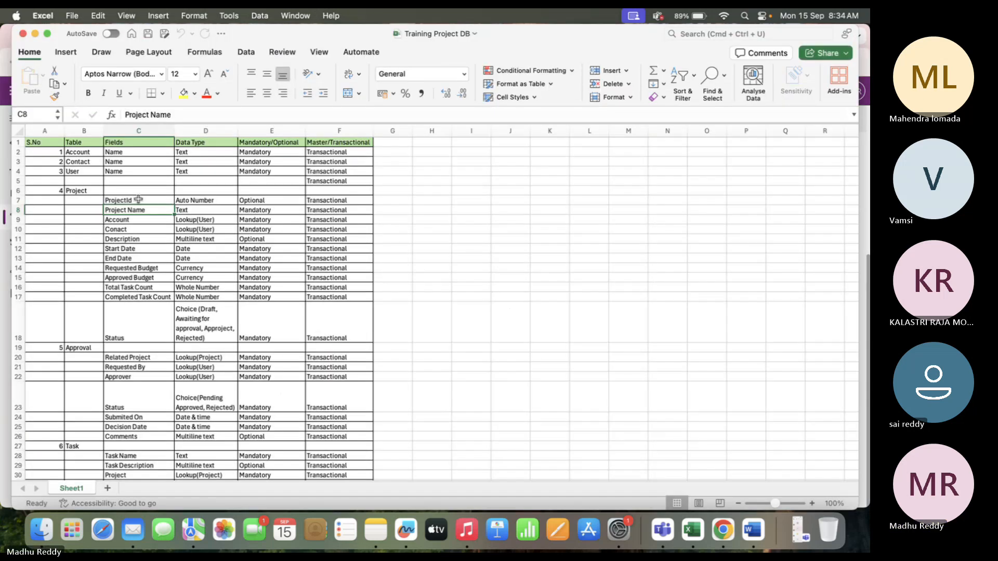
{"action": "left_click", "coordinate": [131, 219]}
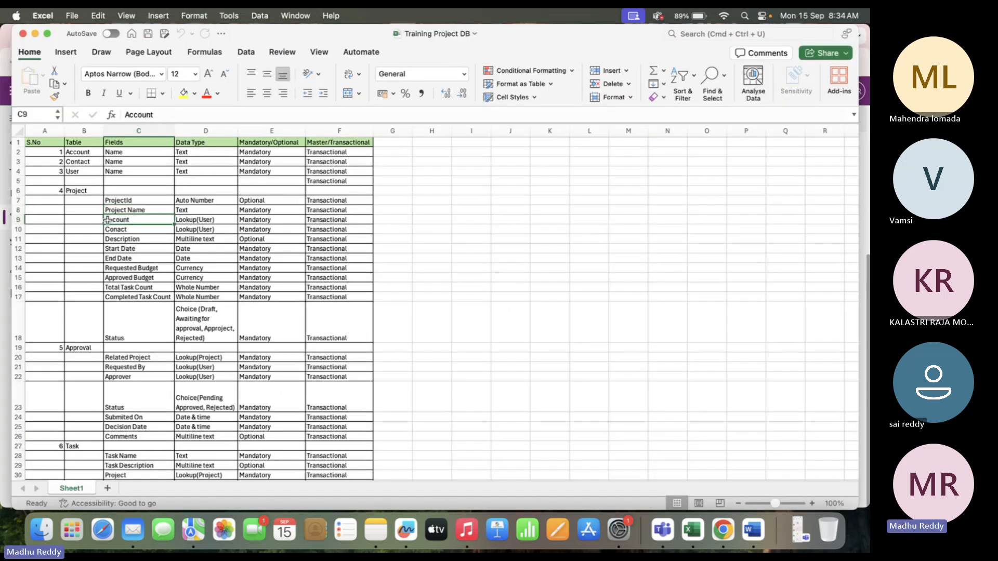
{"action": "left_click", "coordinate": [217, 220]}
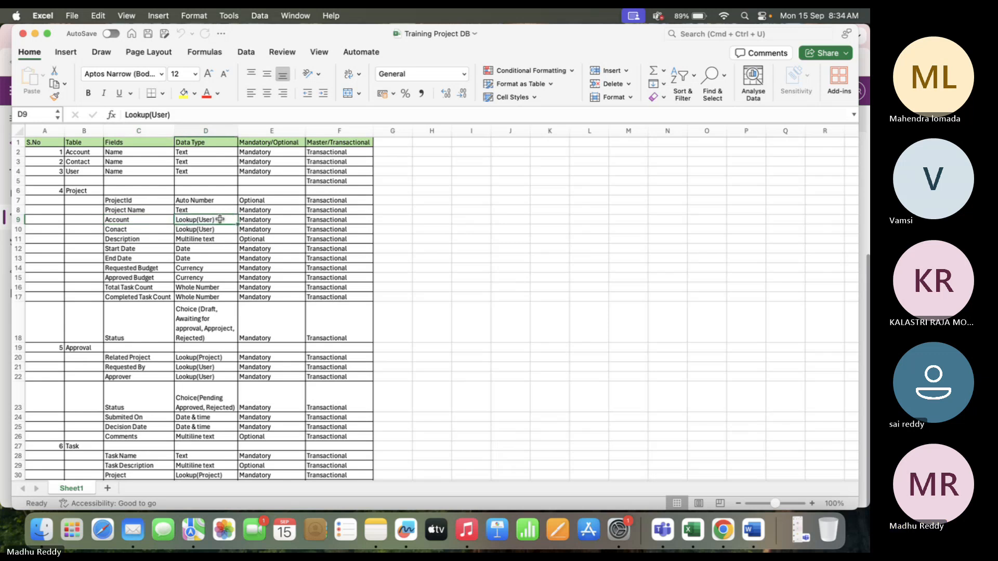
{"action": "left_click", "coordinate": [168, 114]}
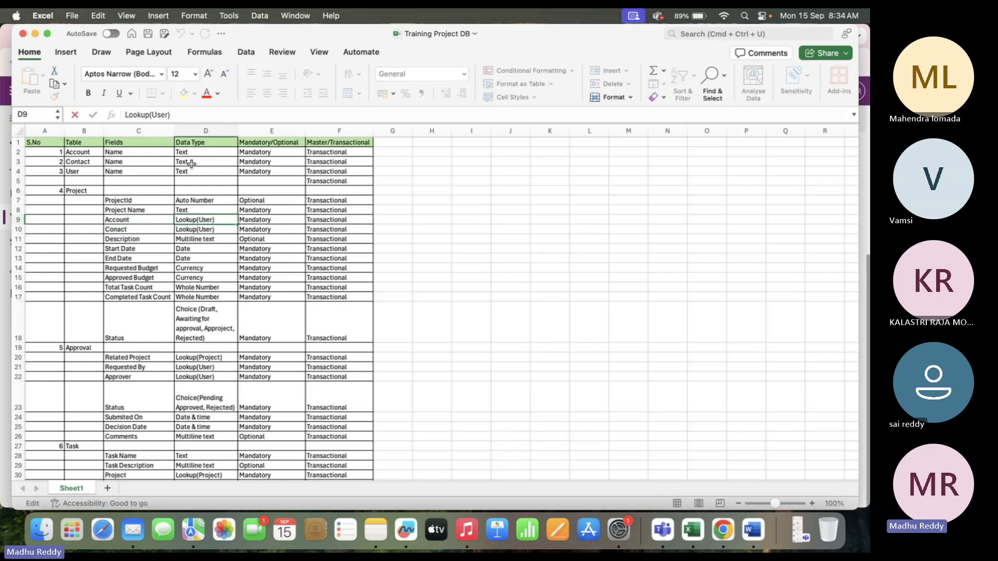
{"action": "key", "text": "BackSpace"}
{"action": "key", "text": "BackSpace"}
{"action": "key", "text": "BackSpace"}
{"action": "key", "text": "BackSpace"}
{"action": "type", "text": "A"}
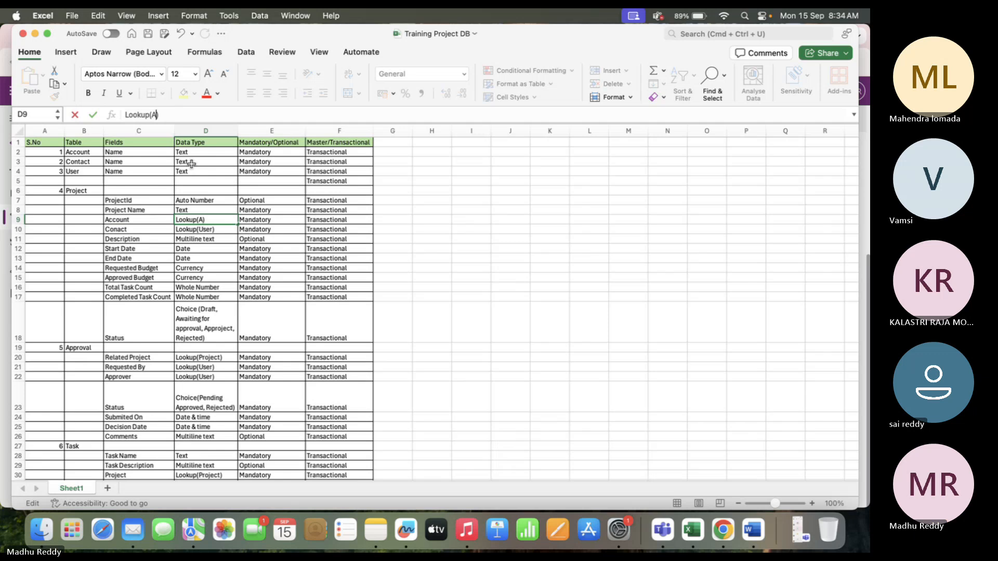
{"action": "type", "text": "ccount"}
{"action": "left_click", "coordinate": [465, 313]}
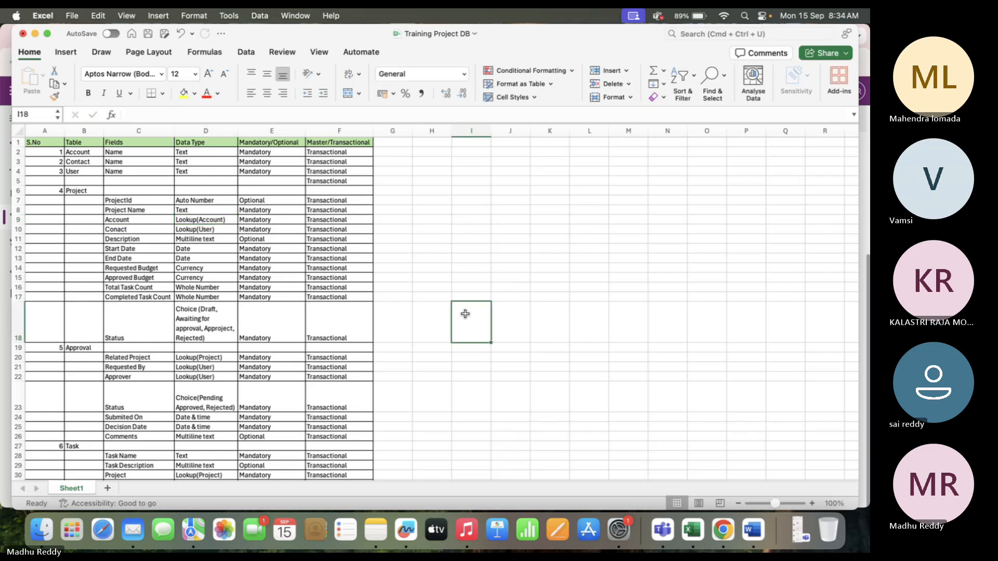
Change the contact field's type in D10 to Lookup(Contact) and save the workbook.
{"action": "left_click", "coordinate": [151, 230]}
{"action": "left_click", "coordinate": [214, 232]}
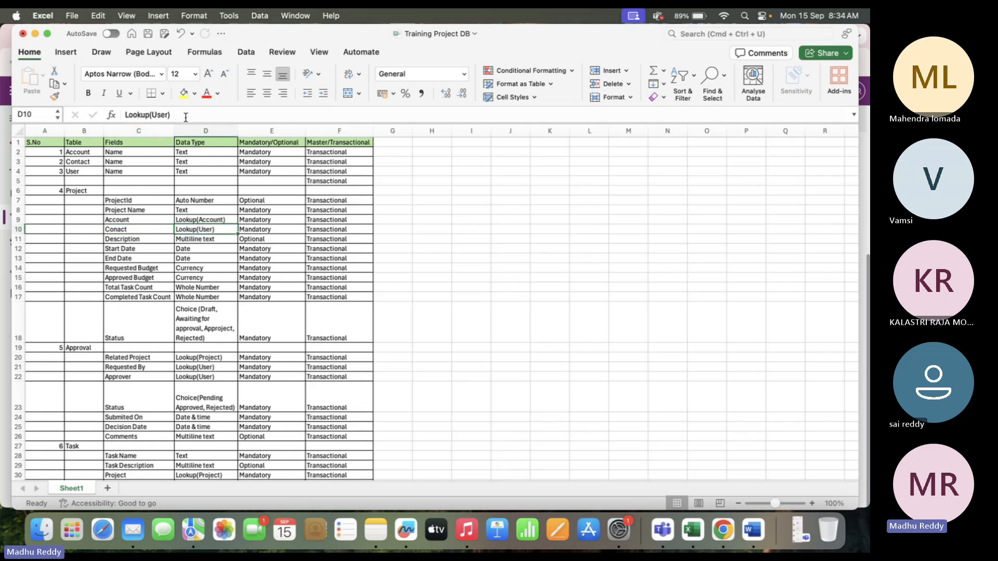
{"action": "left_click", "coordinate": [169, 115]}
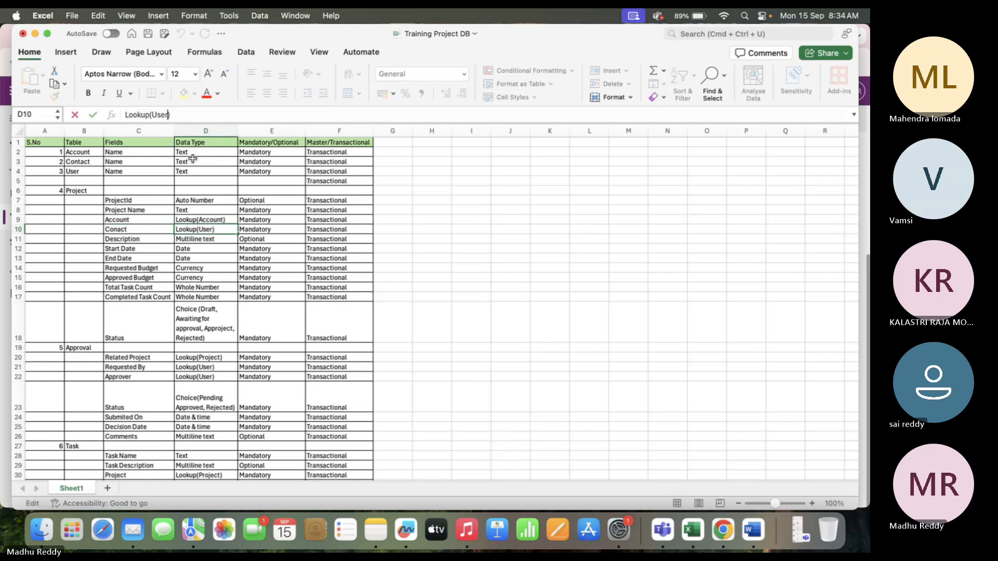
{"action": "key", "text": "BackSpace"}
{"action": "key", "text": "BackSpace"}
{"action": "key", "text": "BackSpace"}
{"action": "key", "text": "BackSpace"}
{"action": "type", "text": "Contact"}
{"action": "left_click", "coordinate": [469, 310]}
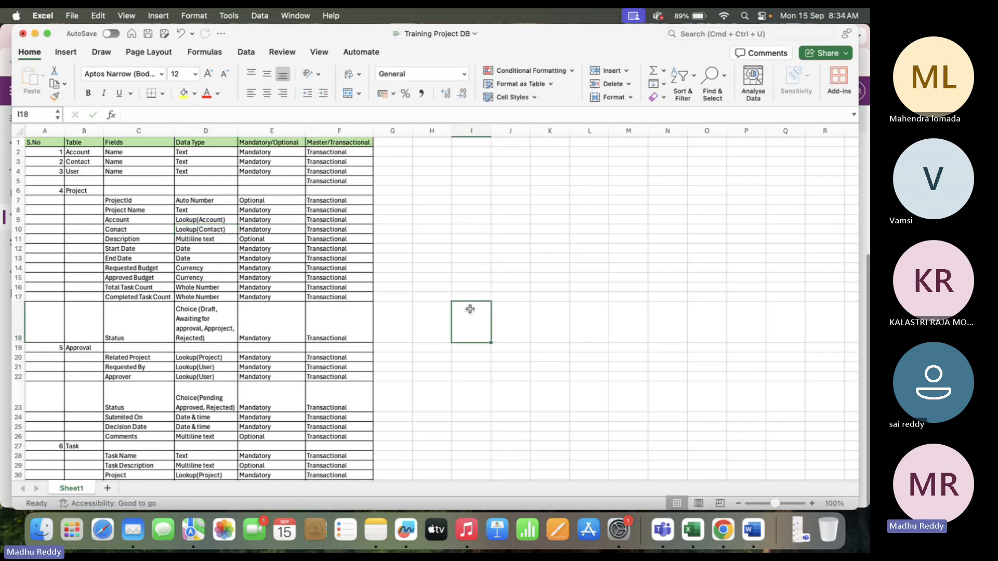
{"action": "key", "text": "super+s"}
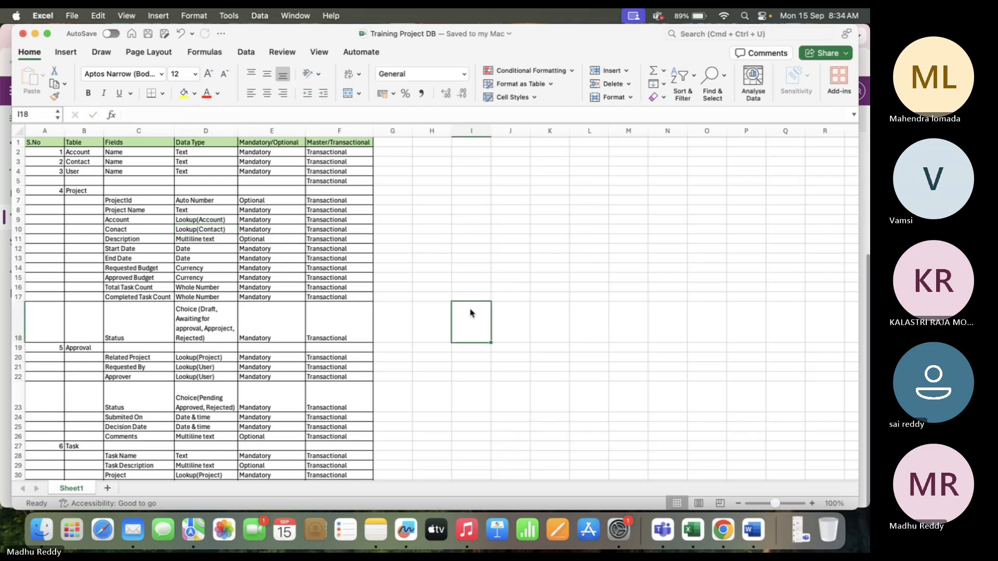
{"action": "key", "text": "super+Tab"}
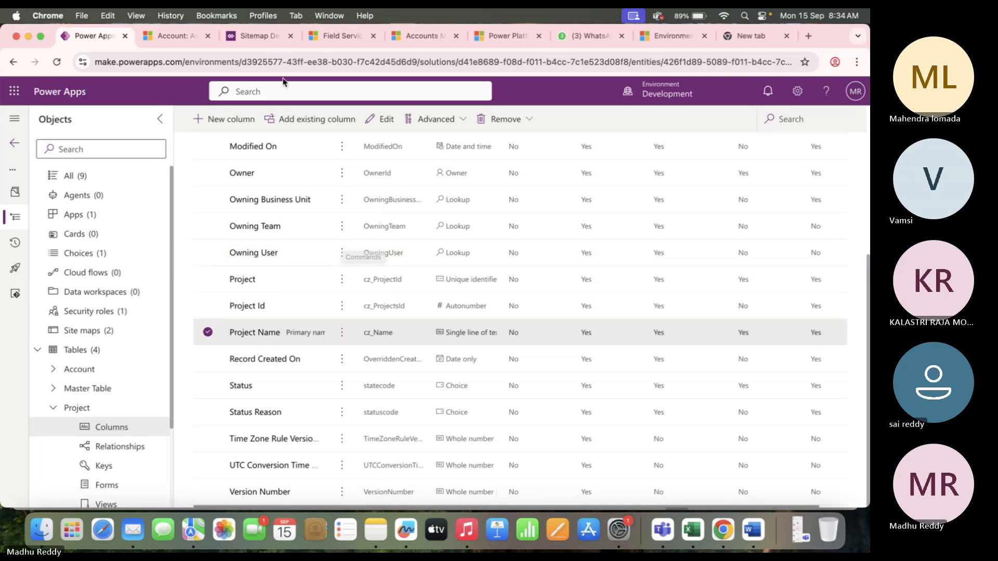
Start a new column named Account as a Lookup to the Account table.
{"action": "left_click", "coordinate": [230, 124]}
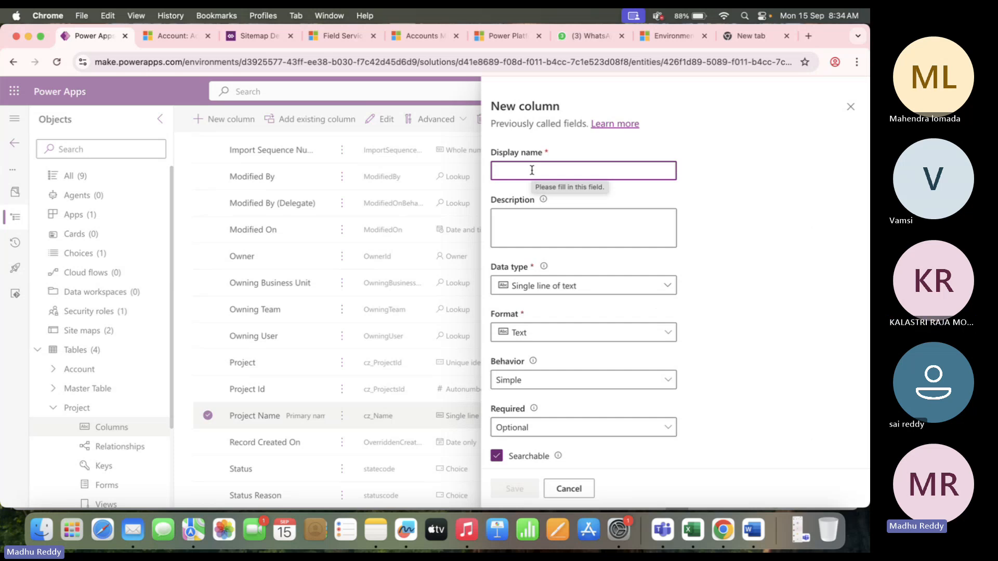
{"action": "key", "text": "Caps_Lock"}
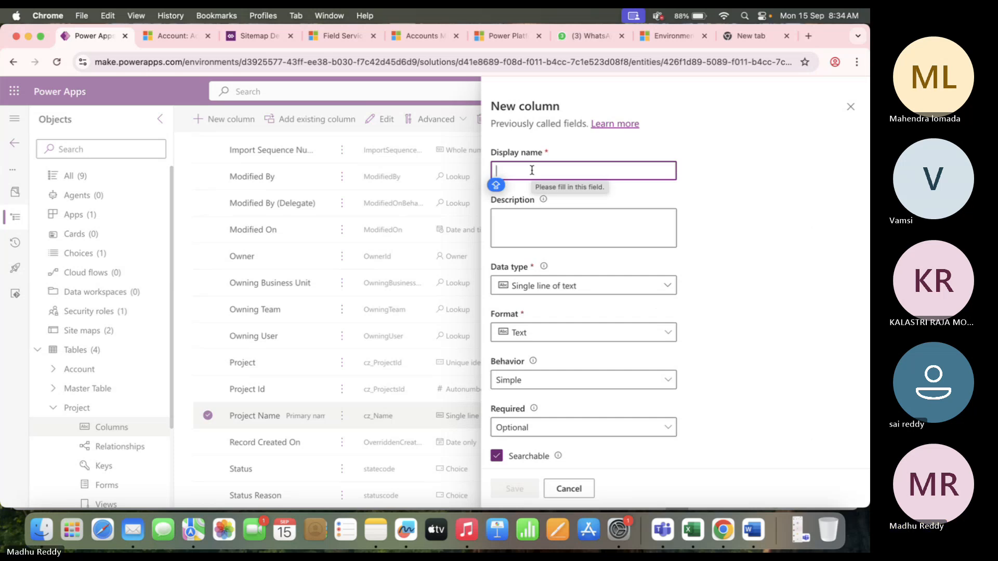
{"action": "type", "text": "Account"}
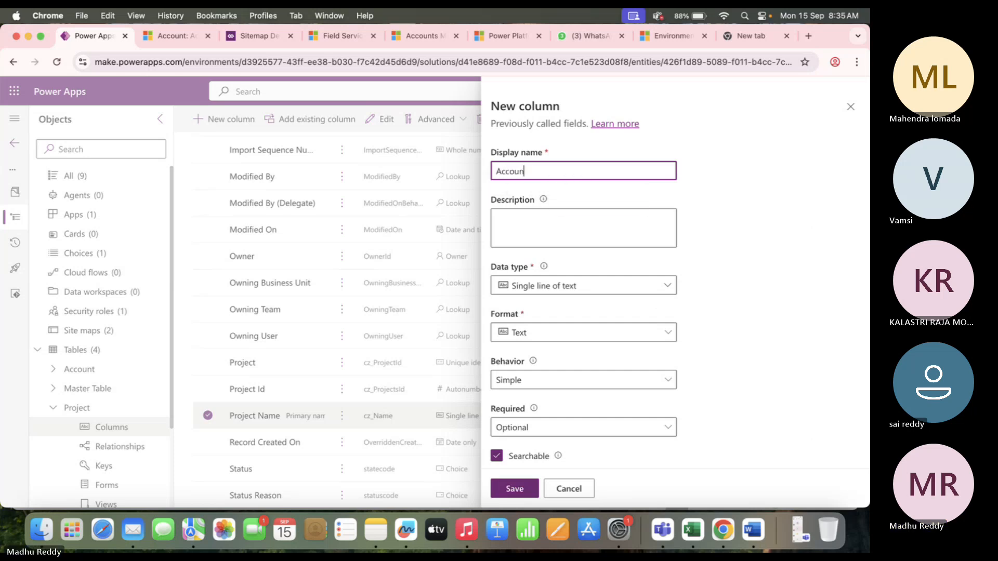
{"action": "left_click", "coordinate": [615, 292]}
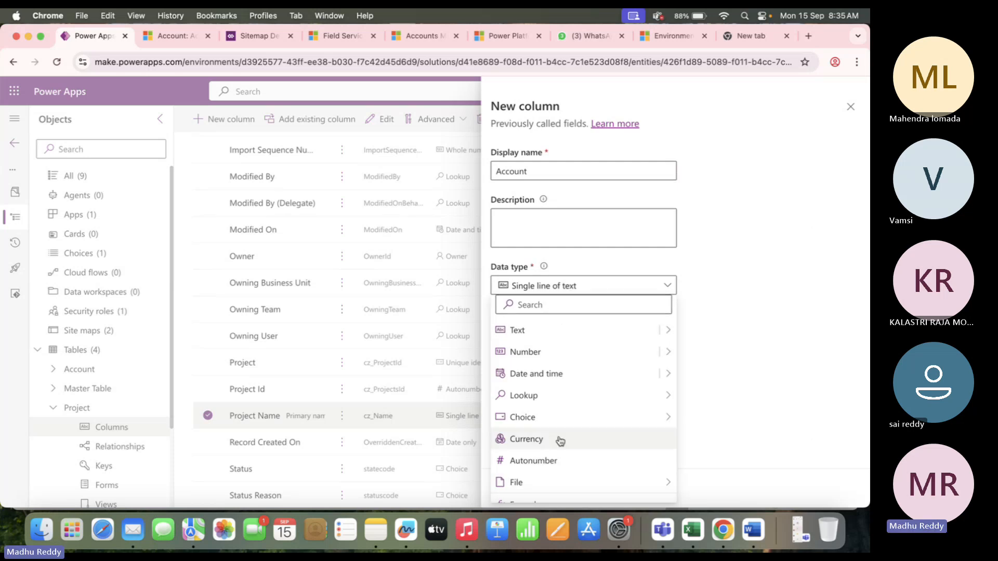
{"action": "mouse_move", "coordinate": [548, 396]}
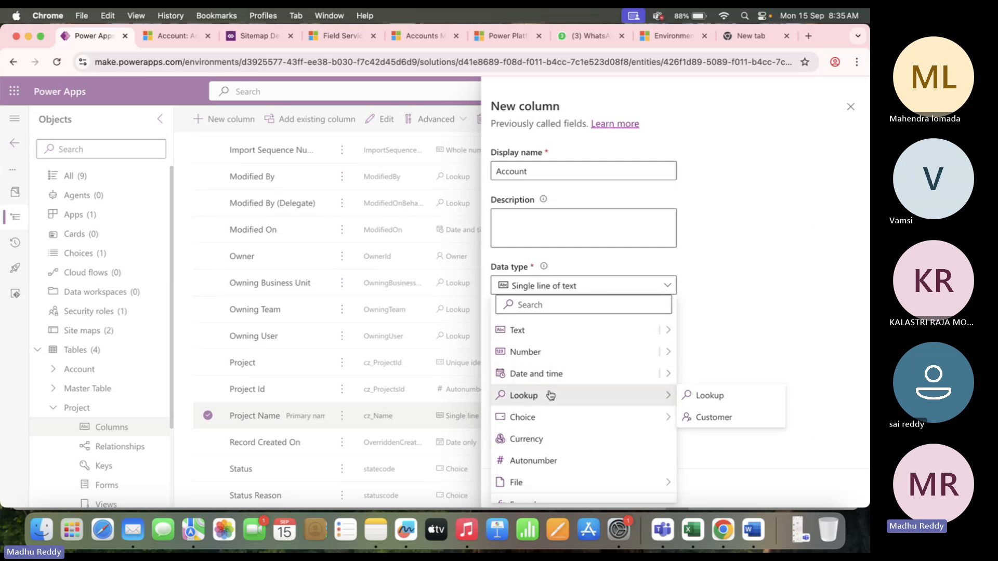
{"action": "left_click", "coordinate": [719, 398]}
{"action": "scroll", "coordinate": [542, 344], "scroll_direction": "down", "scroll_amount": 1}
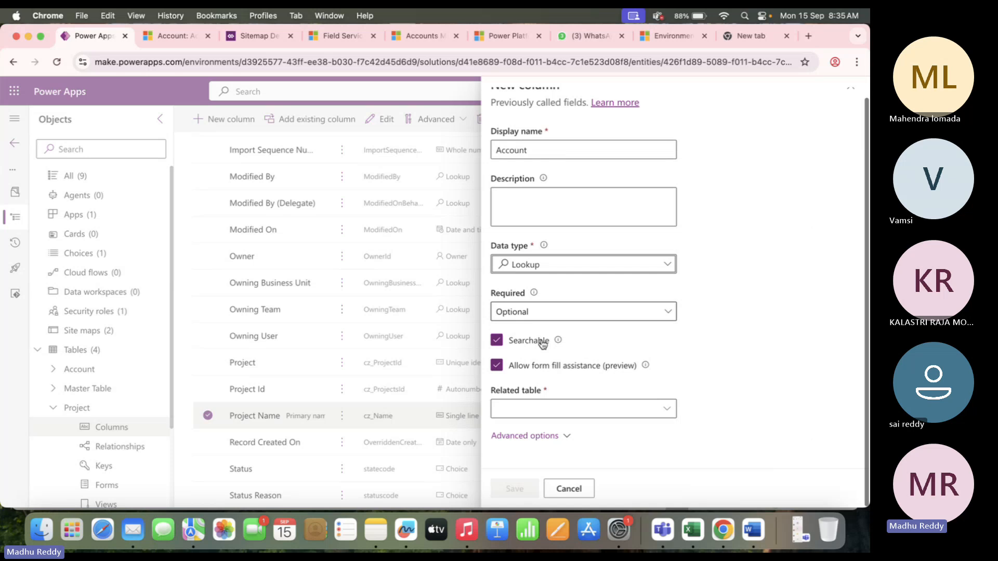
{"action": "left_click", "coordinate": [561, 406]}
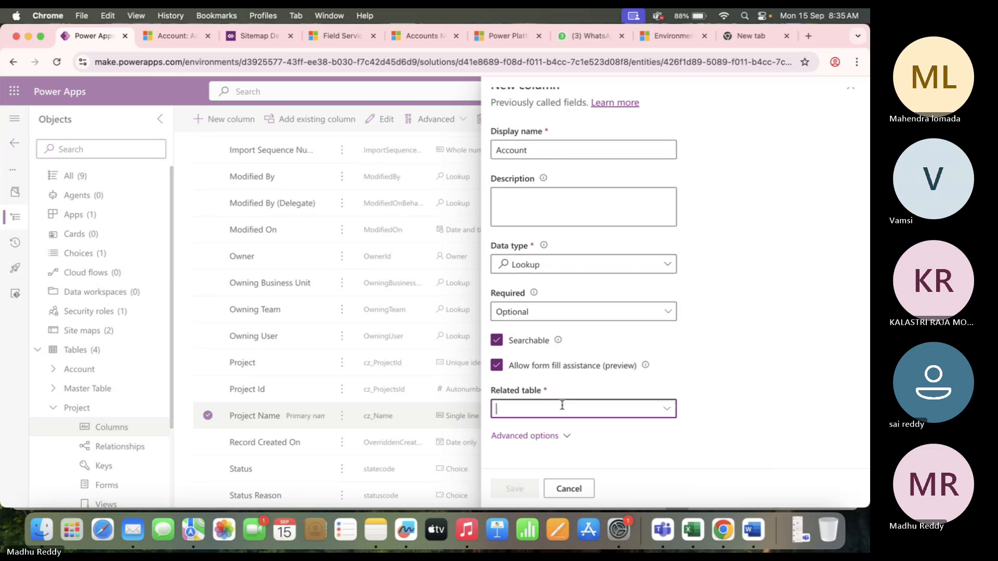
{"action": "type", "text": "Accoun"}
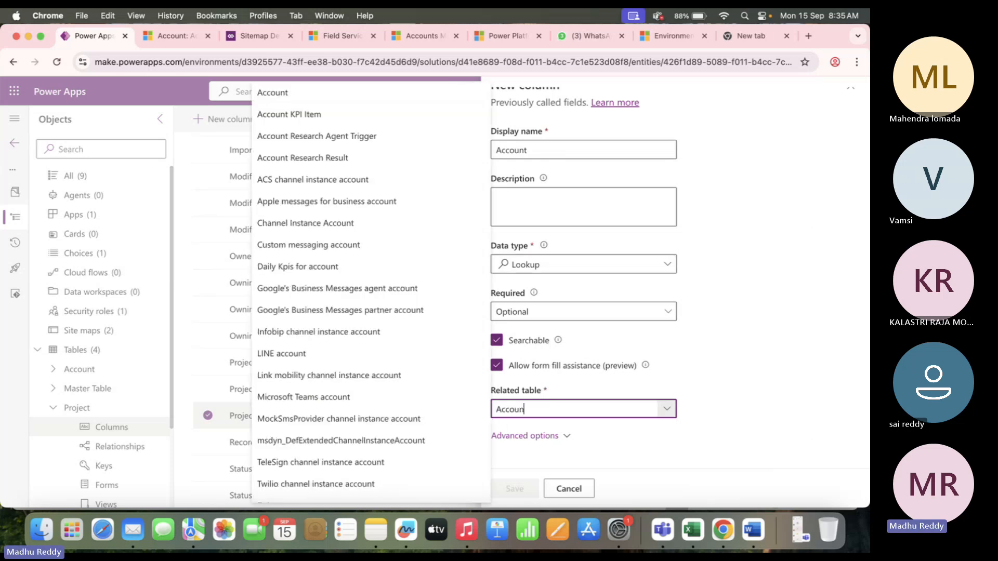
{"action": "type", "text": "t"}
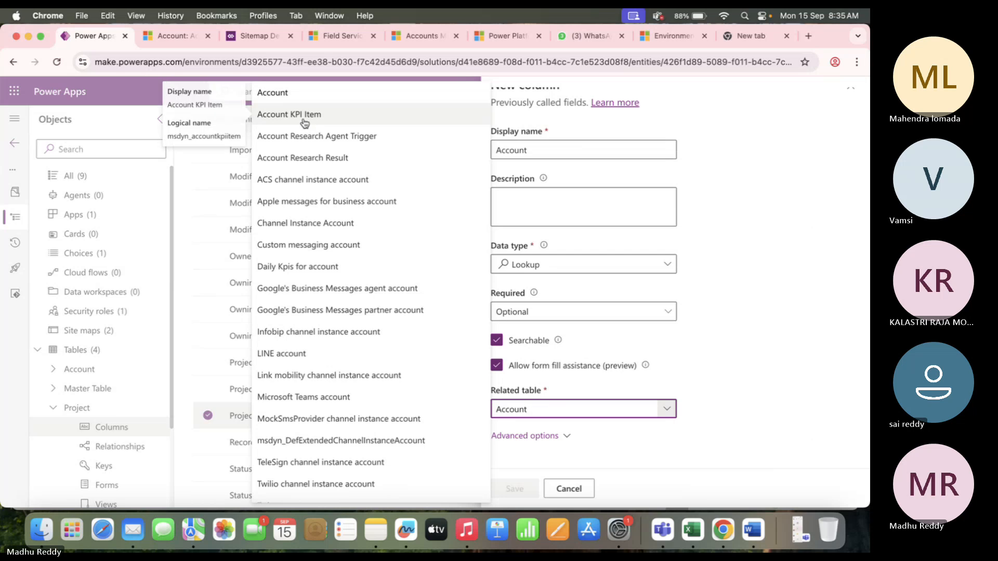
{"action": "left_click", "coordinate": [314, 100]}
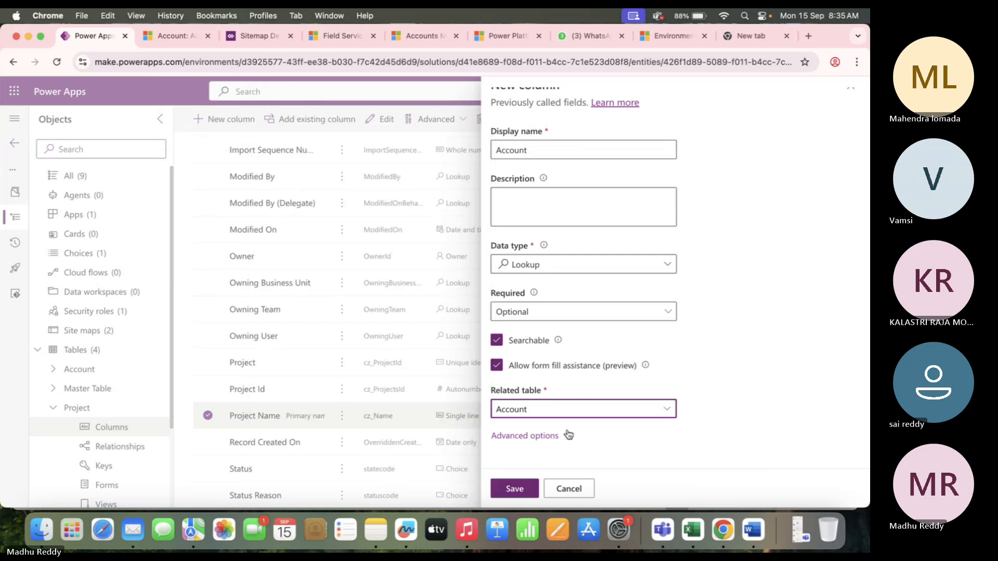
Check Account's requirements in the spreadsheet, make the column Business required, and save.
{"action": "key", "text": "super+Tab"}
{"action": "left_click", "coordinate": [121, 220]}
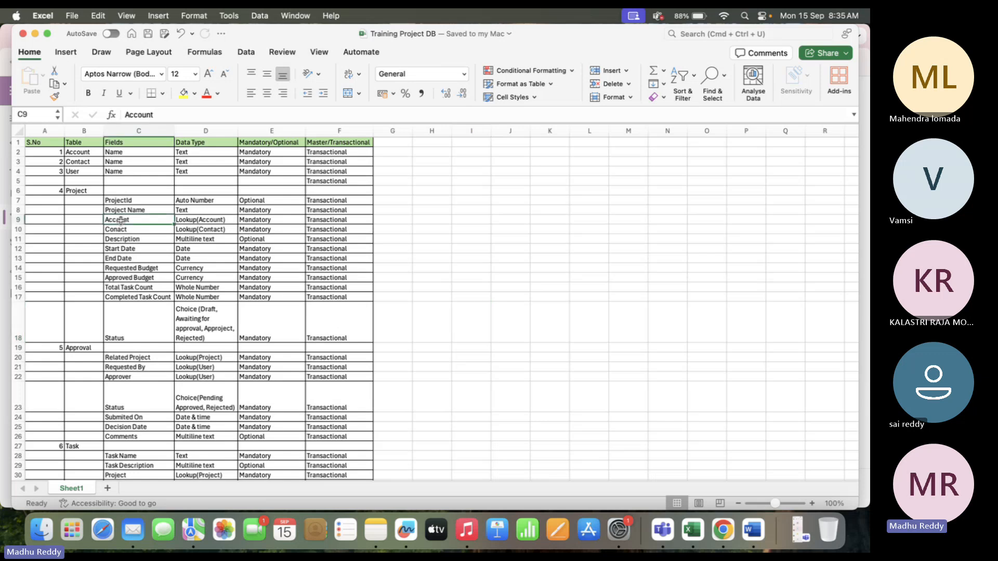
{"action": "key", "text": "super+Tab"}
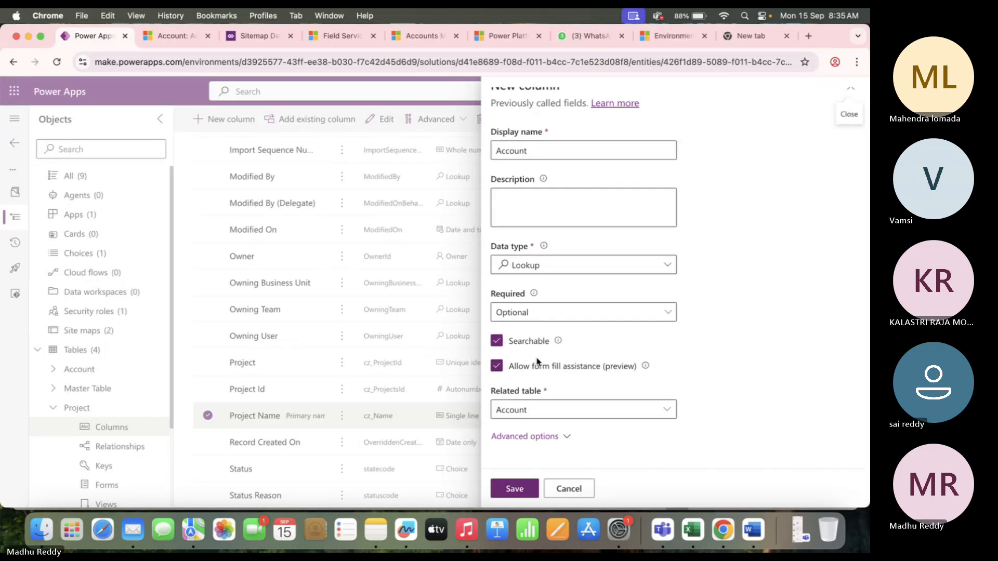
{"action": "left_click", "coordinate": [566, 314]}
{"action": "left_click", "coordinate": [535, 355]}
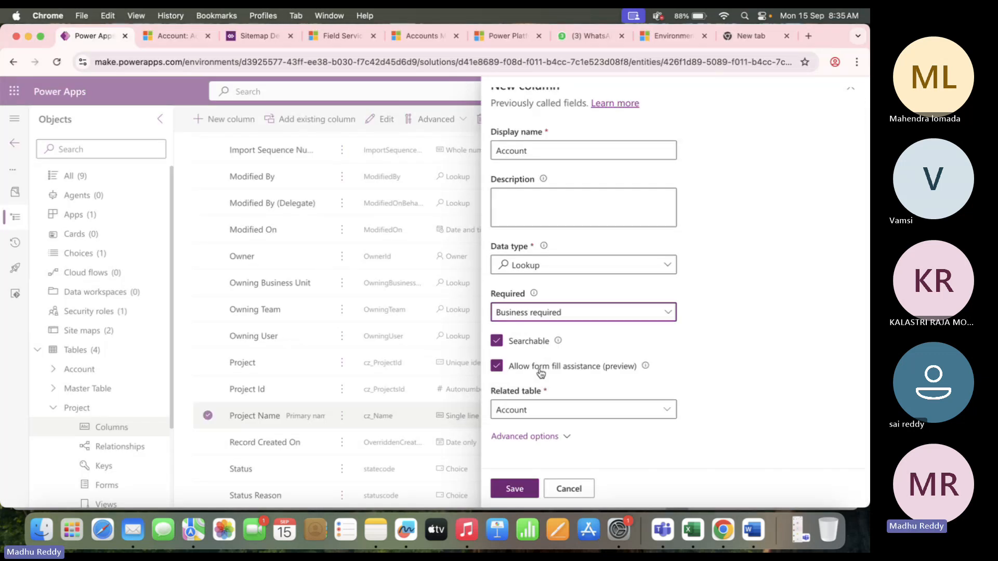
{"action": "left_click", "coordinate": [520, 494]}
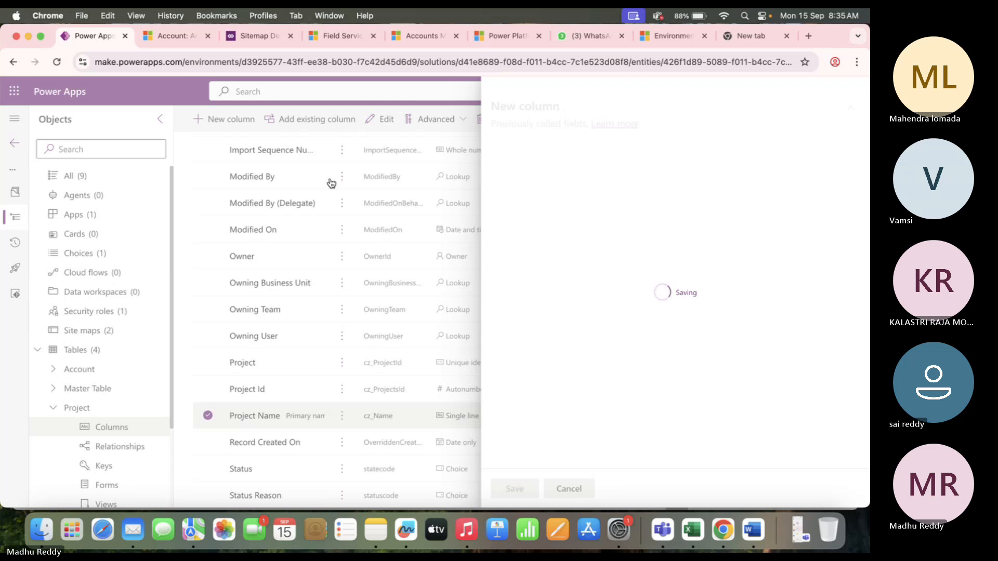
Start a new Contact column as a Lookup to the Contact table.
{"action": "left_click", "coordinate": [220, 119]}
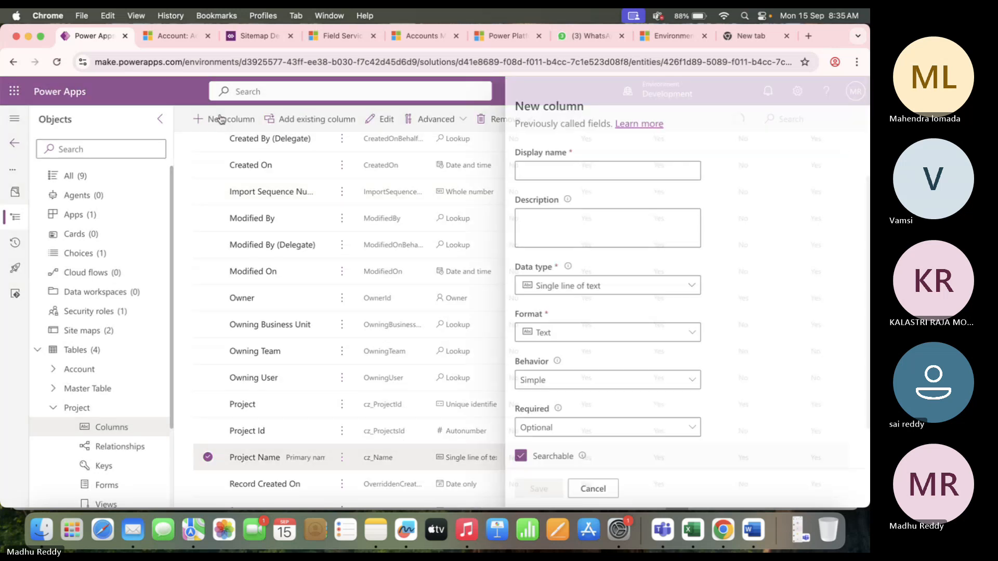
{"action": "key", "text": "super+Tab"}
{"action": "key", "text": "super+Tab"}
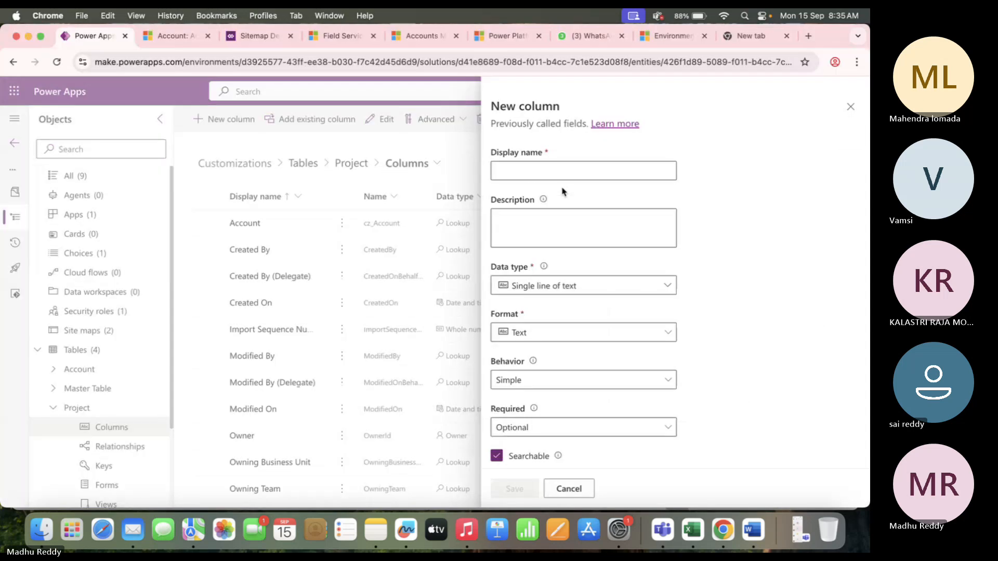
{"action": "left_click", "coordinate": [536, 169]}
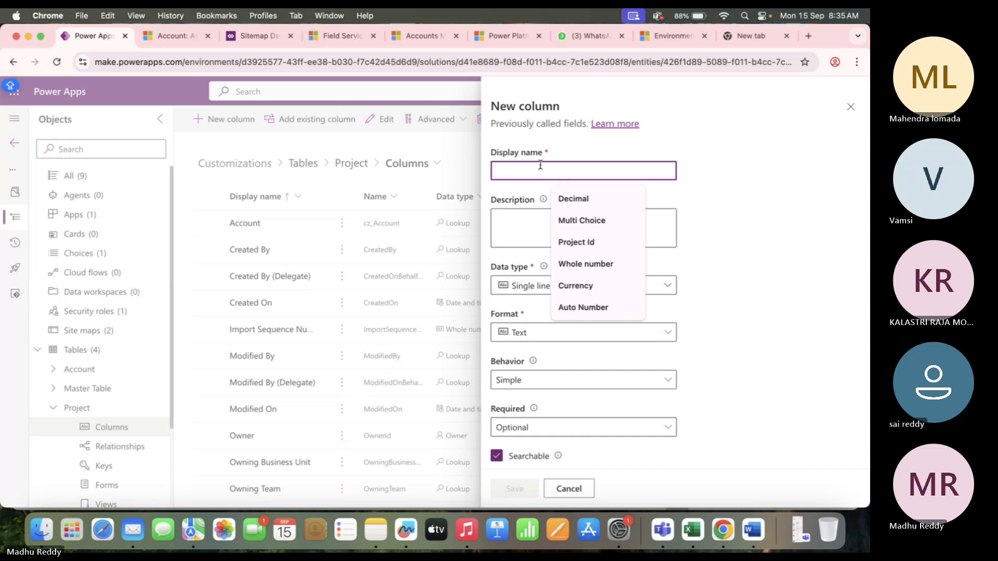
{"action": "type", "text": "Contact"}
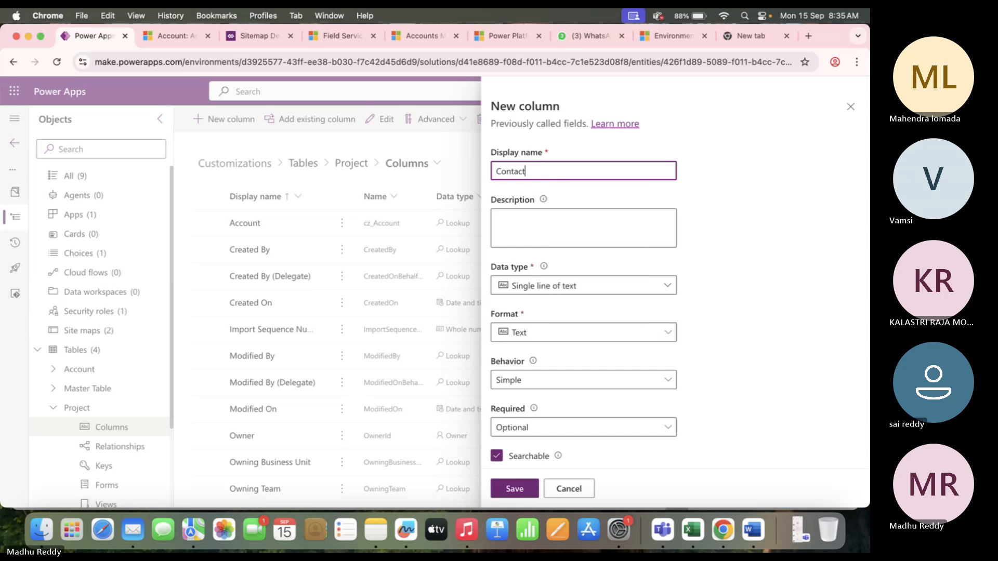
{"action": "left_click", "coordinate": [593, 286]}
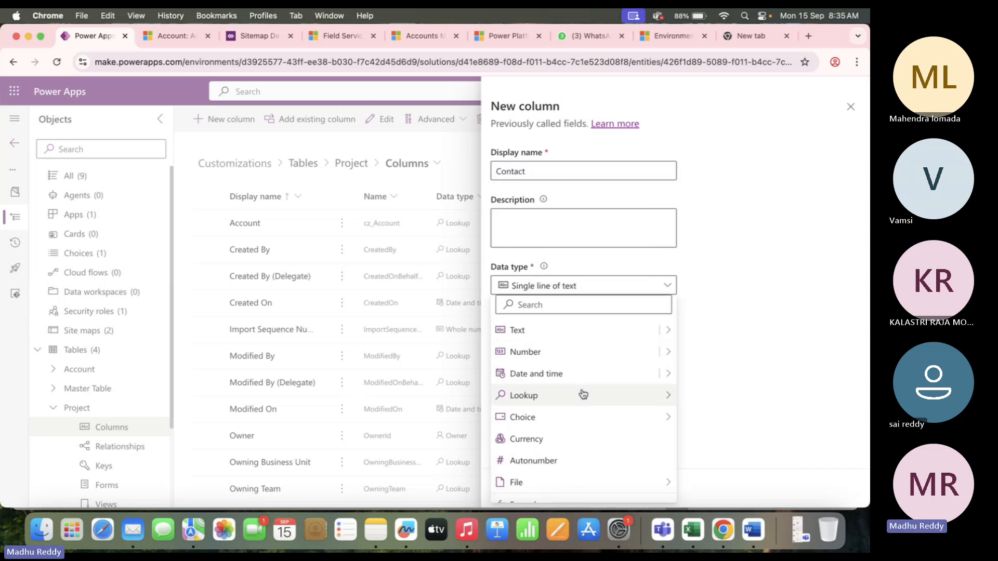
{"action": "mouse_move", "coordinate": [583, 394]}
{"action": "left_click", "coordinate": [716, 399]}
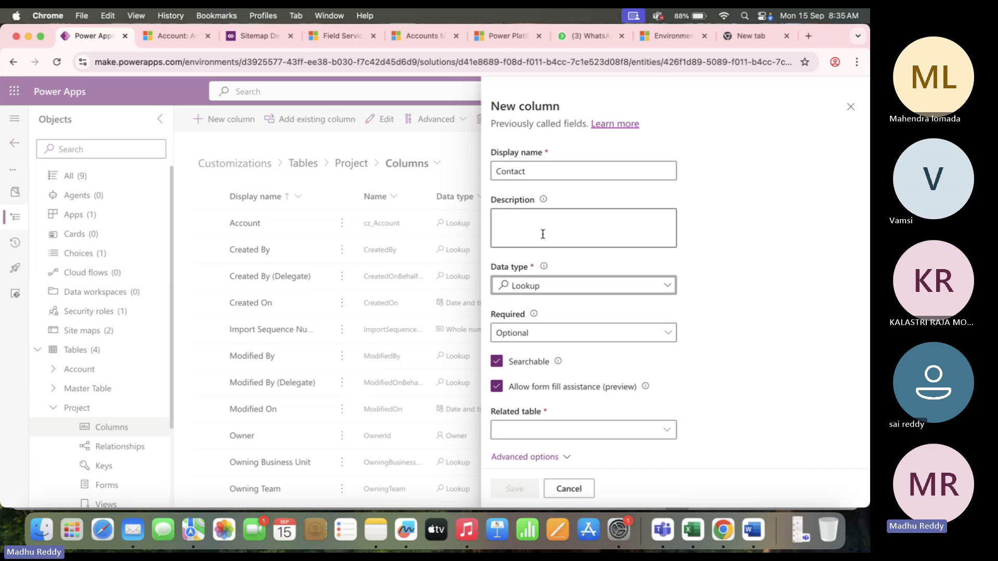
{"action": "left_click", "coordinate": [528, 433]}
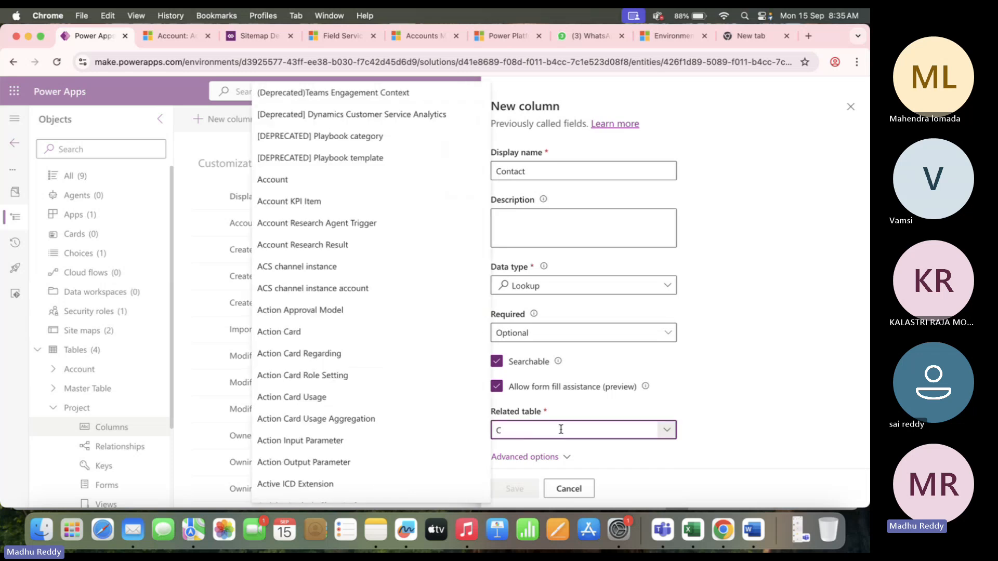
{"action": "type", "text": "Contact"}
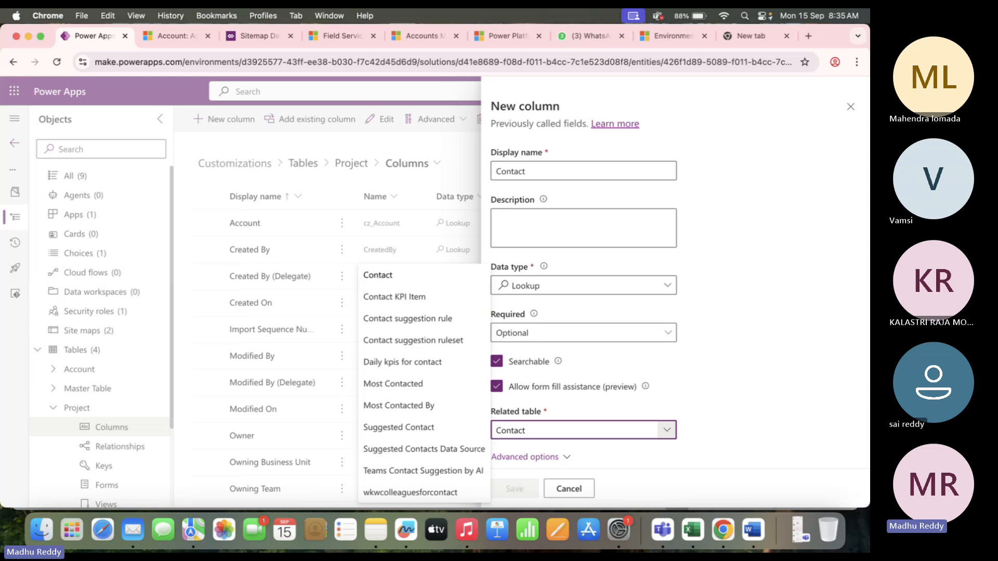
{"action": "left_click", "coordinate": [410, 275]}
Make the Contact column Business required and save it.
{"action": "scroll", "coordinate": [590, 390], "scroll_direction": "down", "scroll_amount": 1}
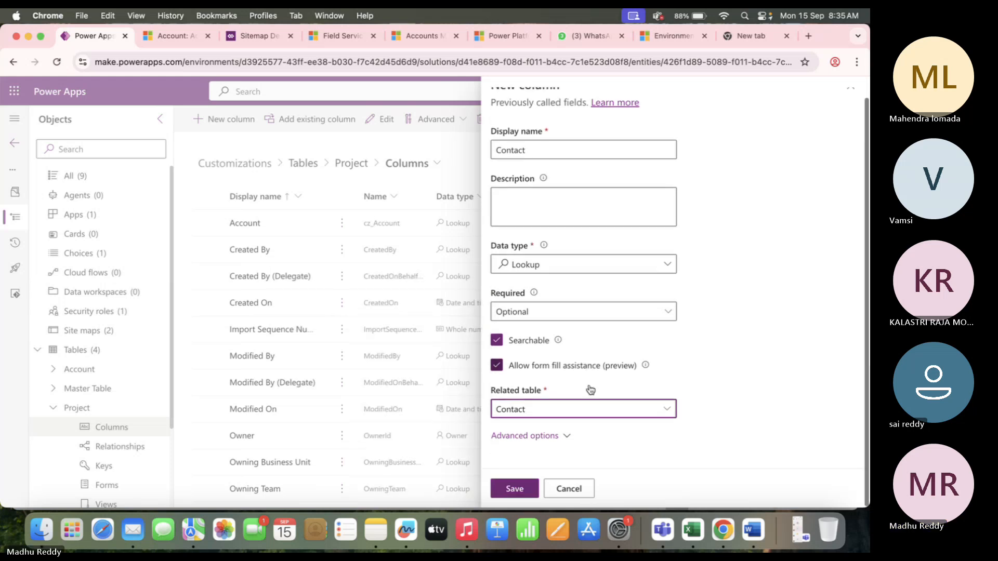
{"action": "left_click", "coordinate": [570, 312]}
{"action": "left_click", "coordinate": [530, 356]}
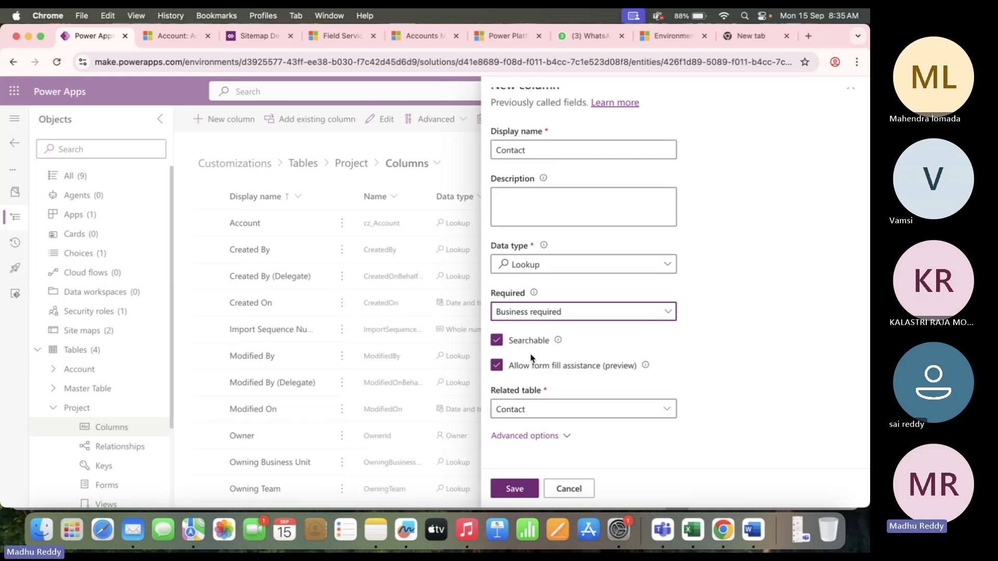
{"action": "left_click", "coordinate": [514, 489]}
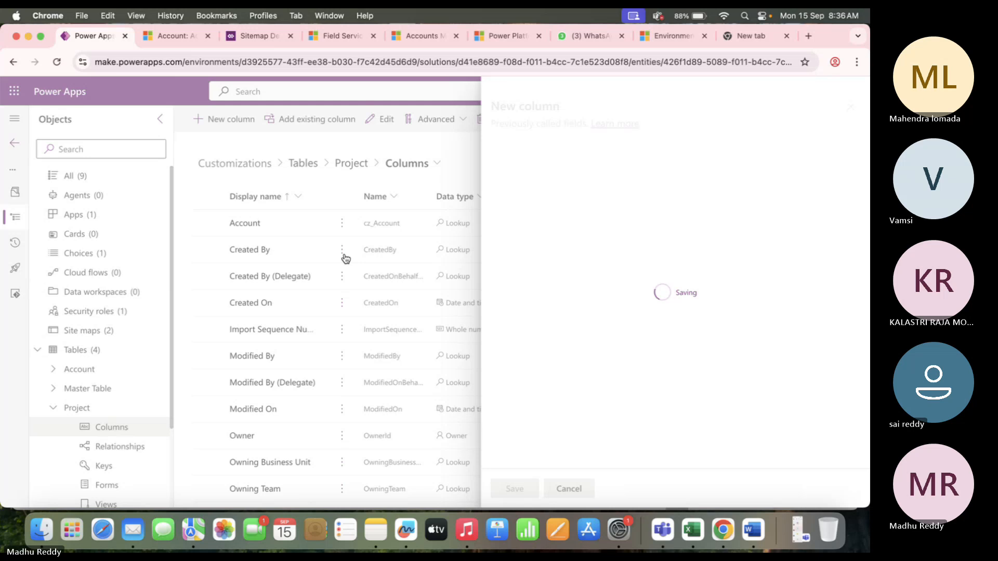
Check the next field, Description in row 11, in the workbook.
{"action": "key", "text": "super+Tab"}
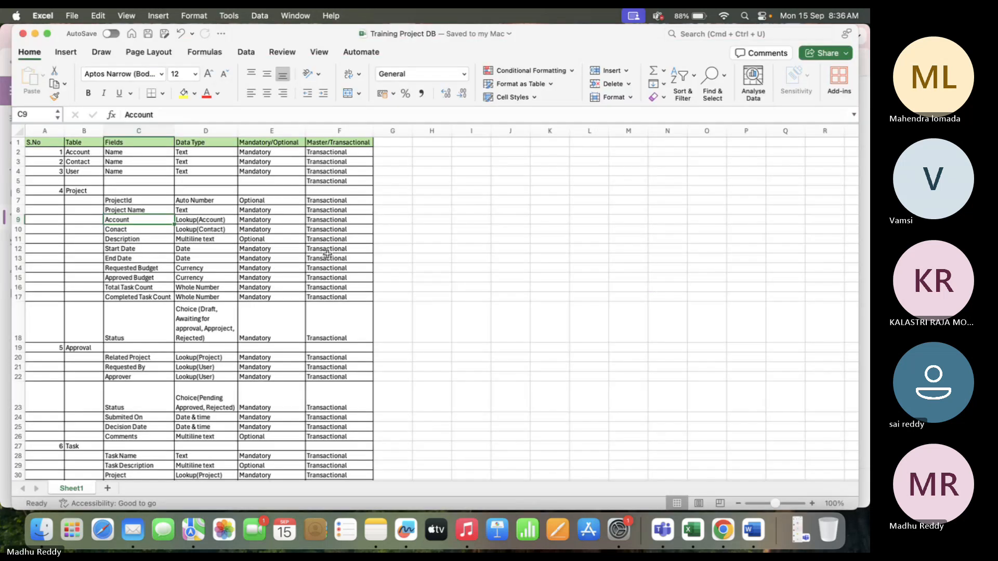
{"action": "left_click", "coordinate": [123, 238]}
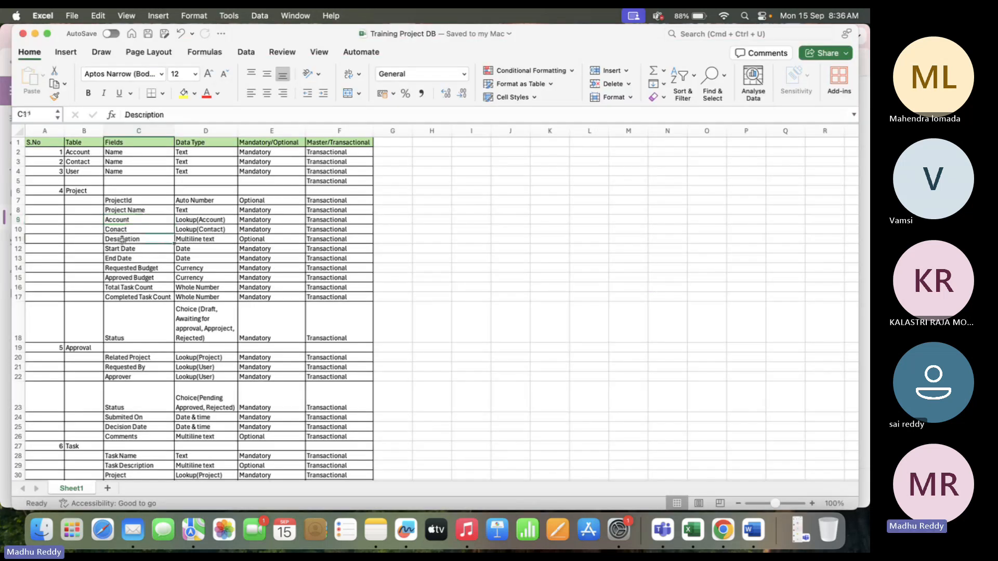
{"action": "key", "text": "super+Tab"}
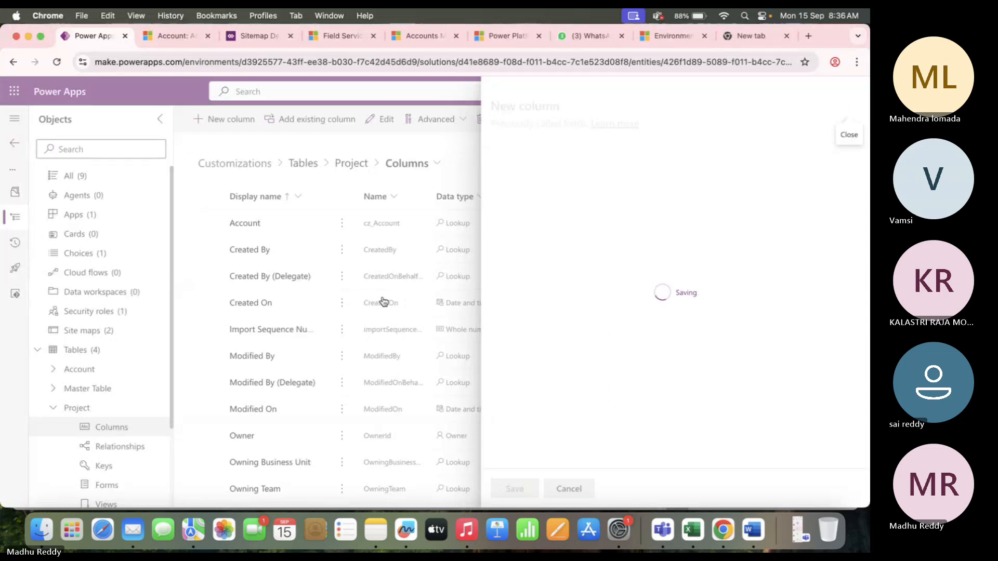
{"action": "scroll", "coordinate": [271, 331], "scroll_direction": "down", "scroll_amount": 3}
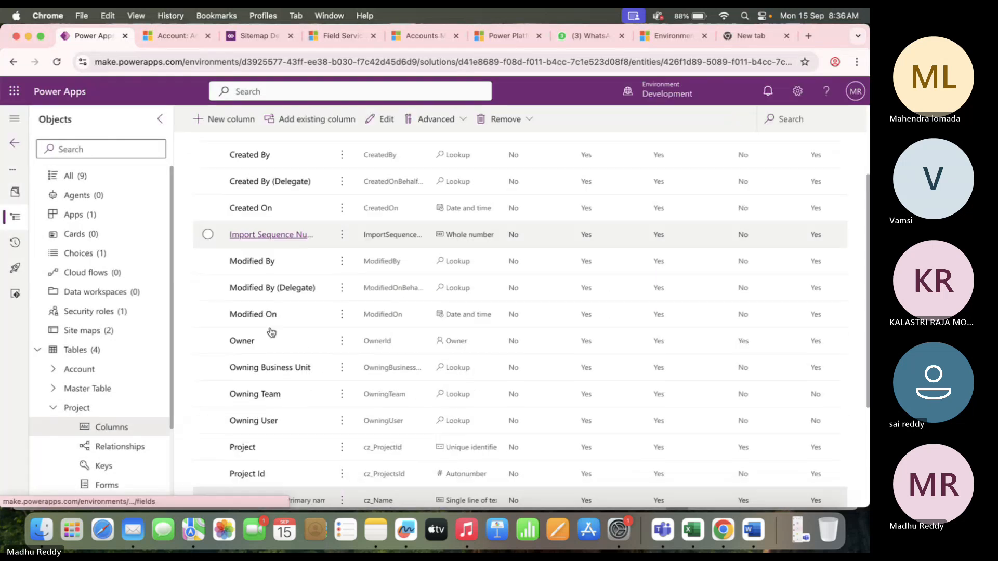
{"action": "scroll", "coordinate": [271, 331], "scroll_direction": "up", "scroll_amount": 5}
Add a Description column of multiple lines of plain text and save it.
{"action": "left_click", "coordinate": [233, 119]}
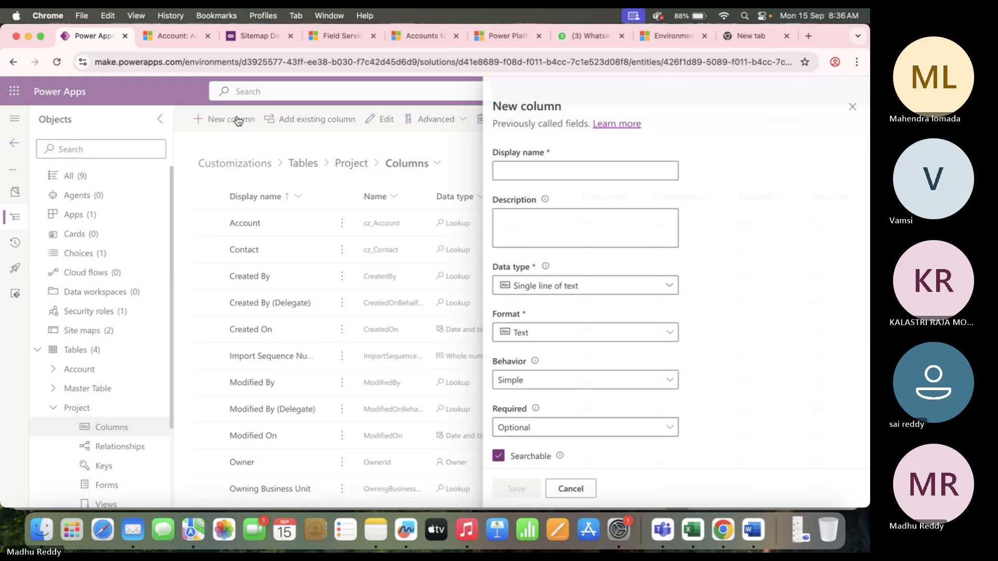
{"action": "type", "text": "Desc"}
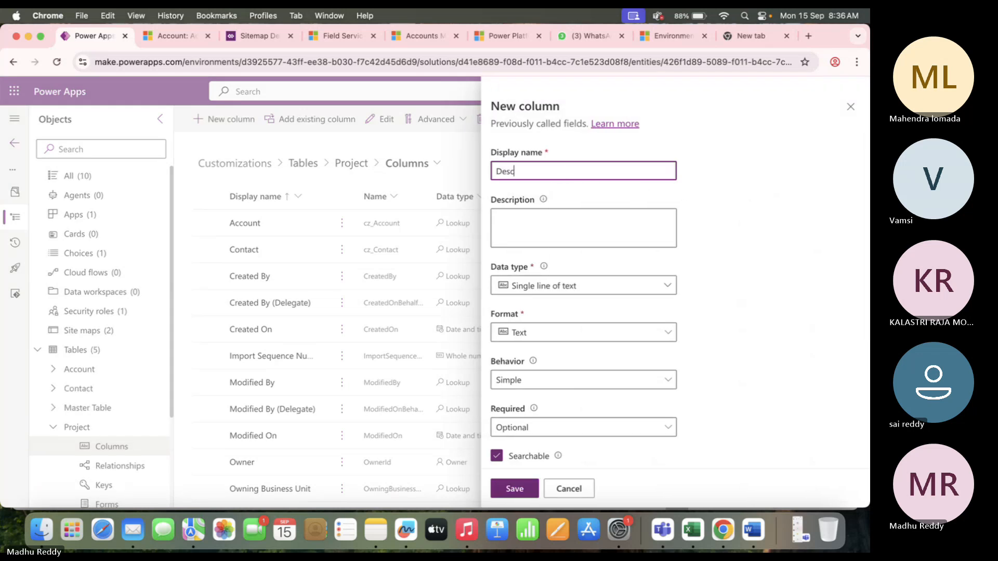
{"action": "type", "text": "ription"}
{"action": "left_click", "coordinate": [732, 238]}
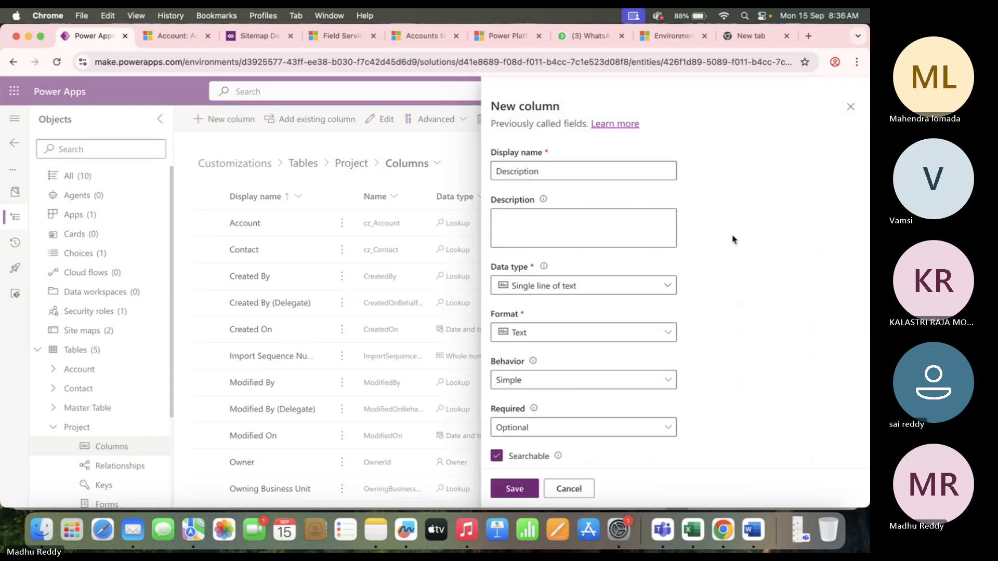
{"action": "left_click", "coordinate": [668, 289]}
{"action": "mouse_move", "coordinate": [661, 333]}
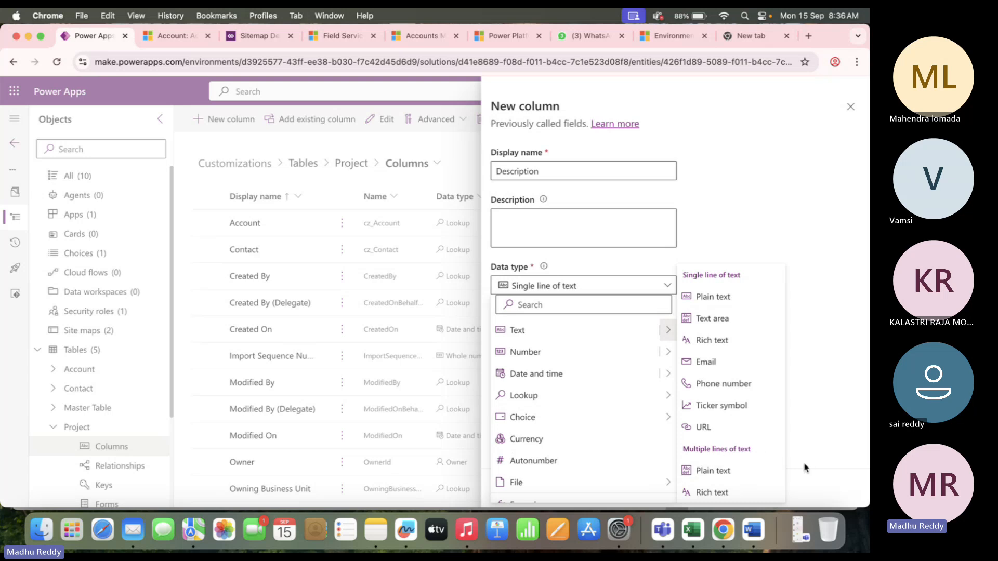
{"action": "left_click", "coordinate": [736, 480]}
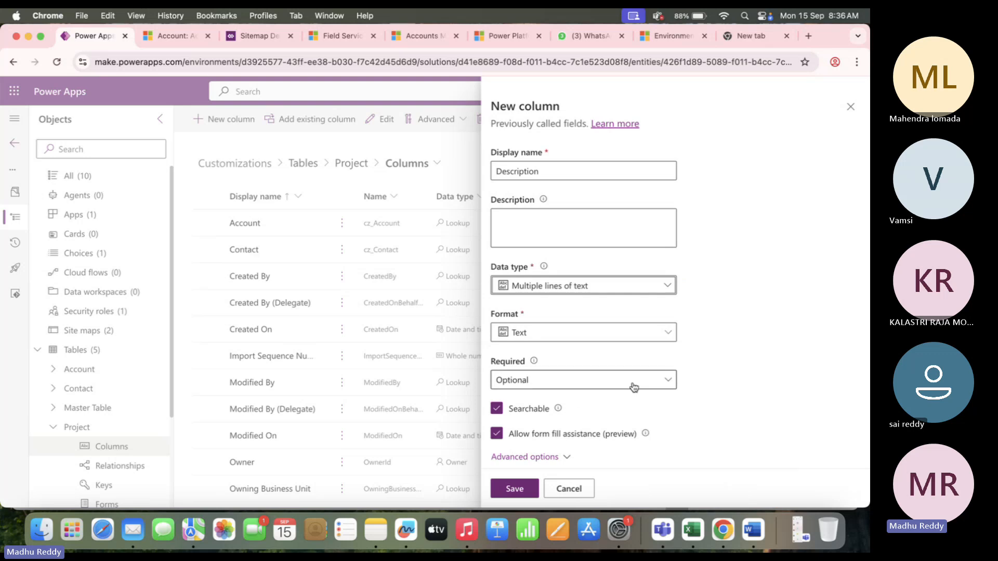
{"action": "left_click", "coordinate": [528, 494]}
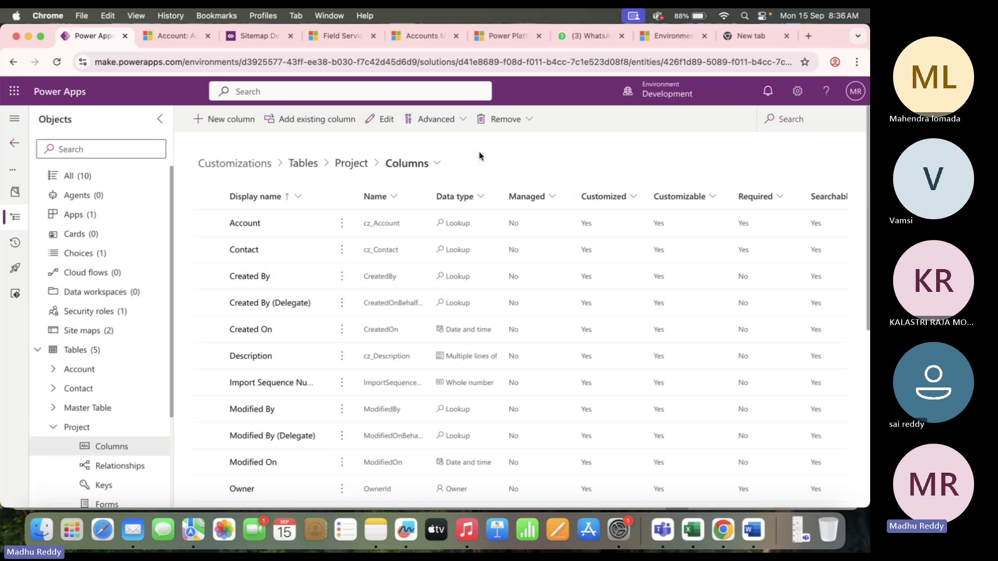
{"action": "key", "text": "super+Tab"}
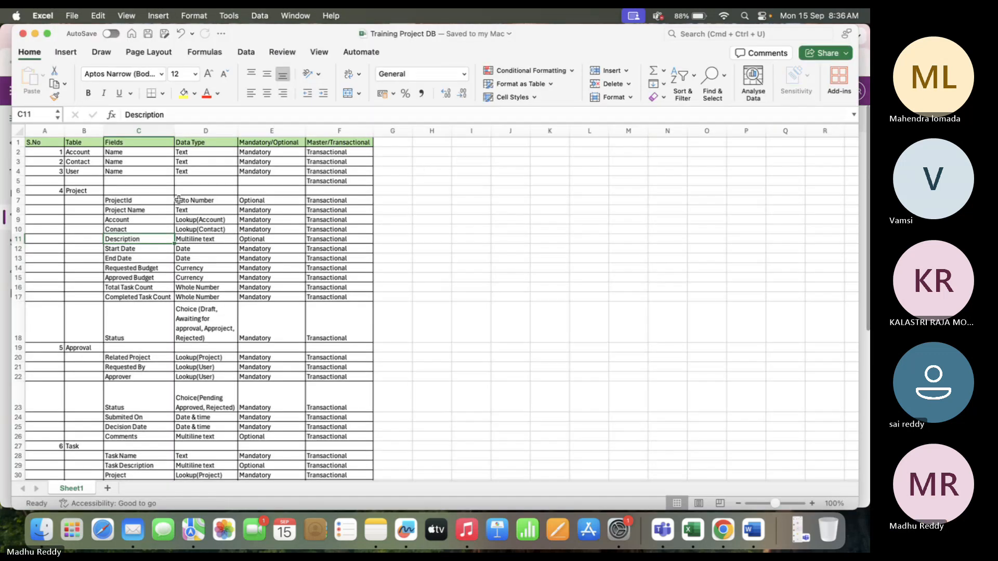
Check Start Date in row 12, then start a new column named Start Date.
{"action": "left_click", "coordinate": [127, 248]}
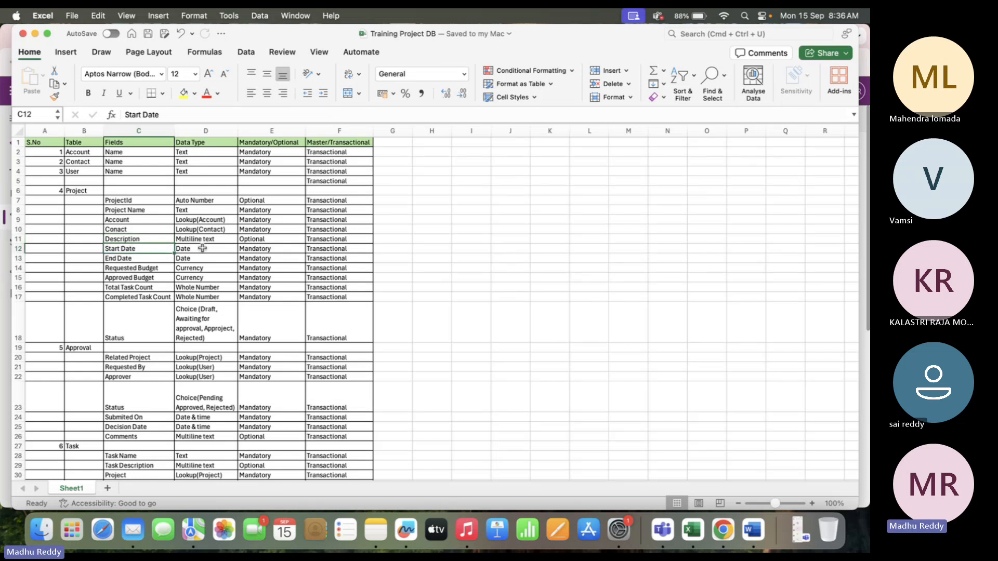
{"action": "key", "text": "super+Tab"}
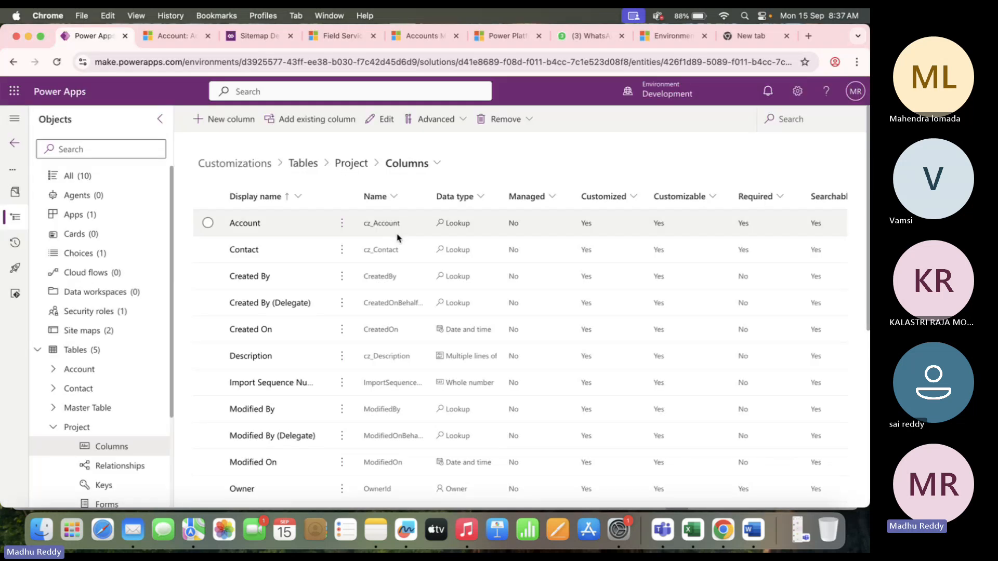
{"action": "left_click", "coordinate": [231, 115]}
{"action": "left_click", "coordinate": [539, 171]}
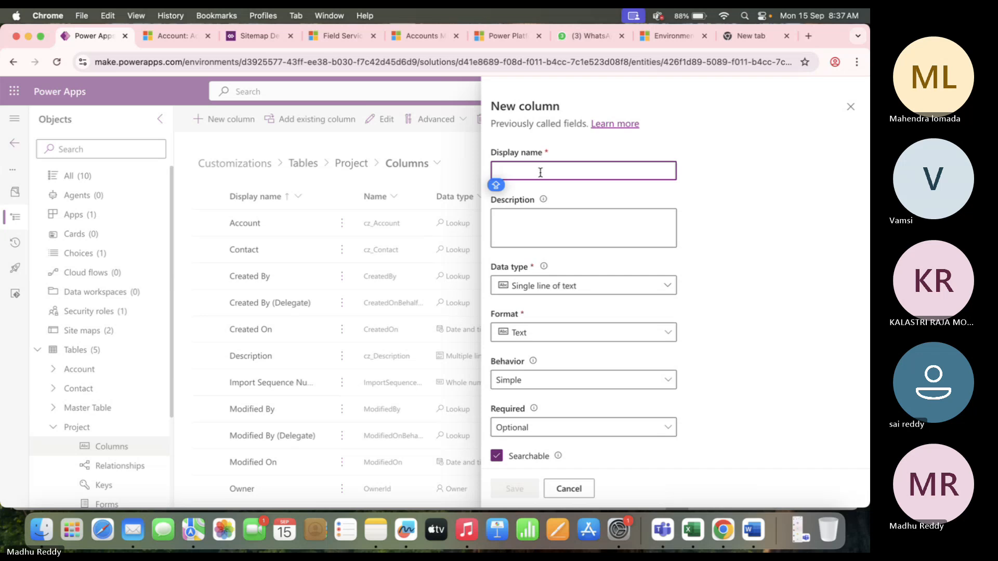
{"action": "type", "text": "Start D"}
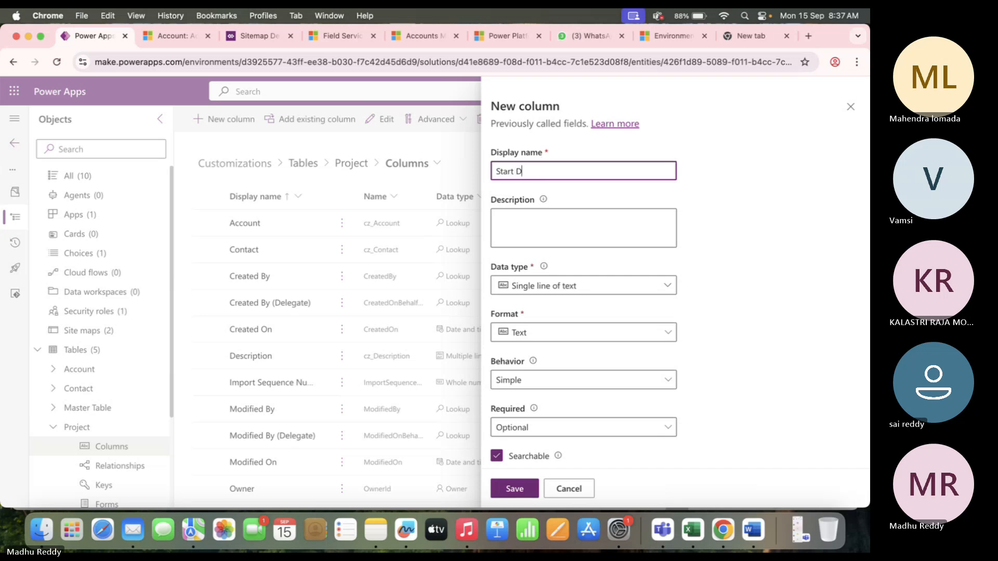
{"action": "key", "text": "Caps_Lock"}
{"action": "type", "text": "ATE"}
{"action": "key", "text": "BackSpace"}
{"action": "key", "text": "BackSpace"}
{"action": "key", "text": "BackSpace"}
{"action": "type", "text": "ate"}
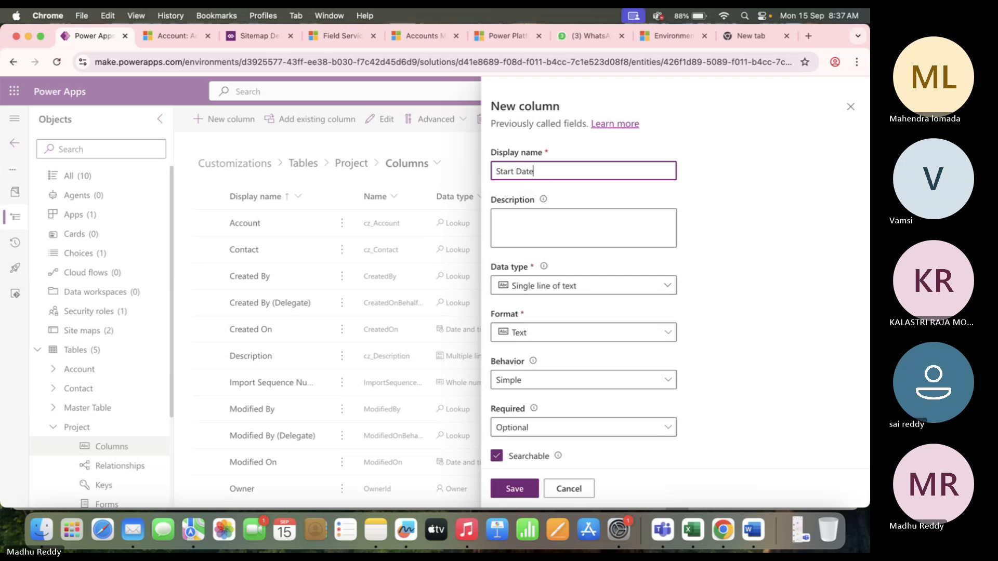
Make Start Date a date-only, Business required column and save it.
{"action": "left_click", "coordinate": [599, 287]}
{"action": "mouse_move", "coordinate": [669, 375]}
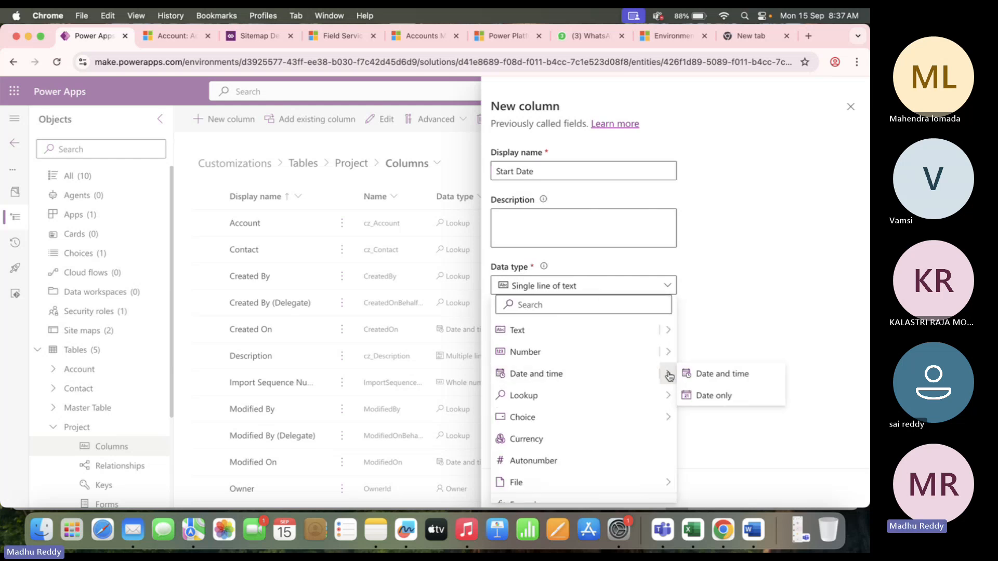
{"action": "left_click", "coordinate": [741, 399]}
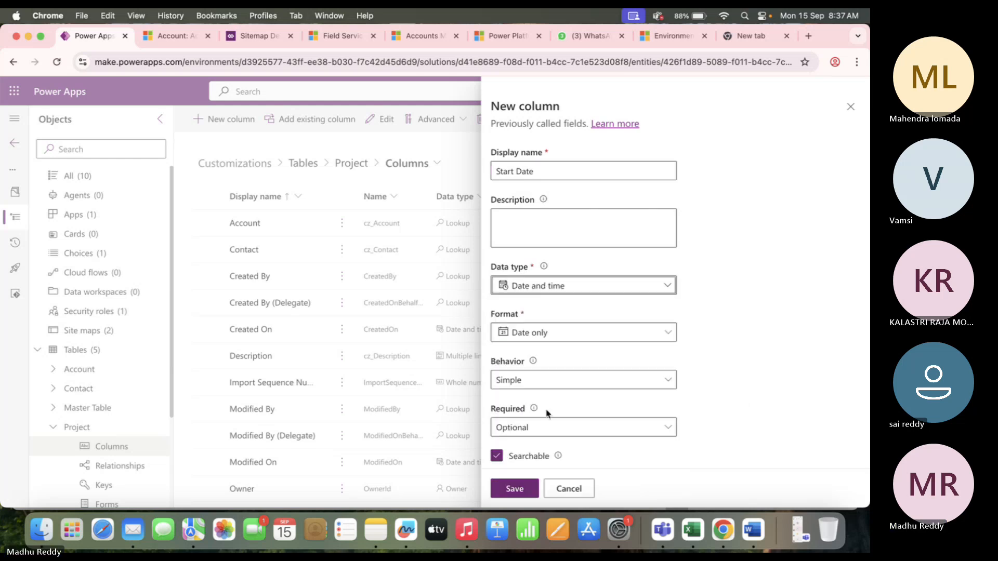
{"action": "key", "text": "super+Tab"}
{"action": "key", "text": "super+Tab"}
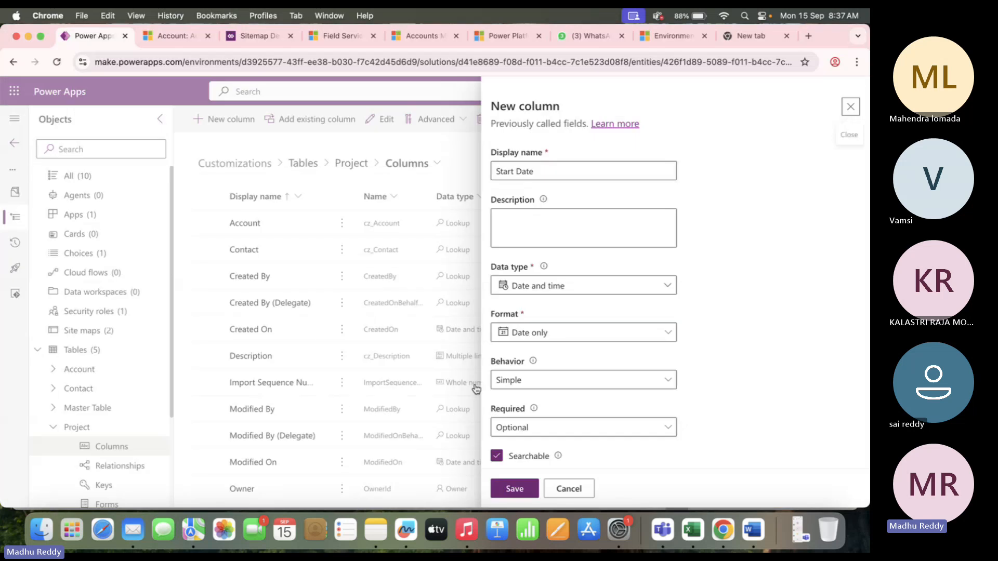
{"action": "left_click", "coordinate": [543, 426]}
{"action": "left_click", "coordinate": [546, 467]}
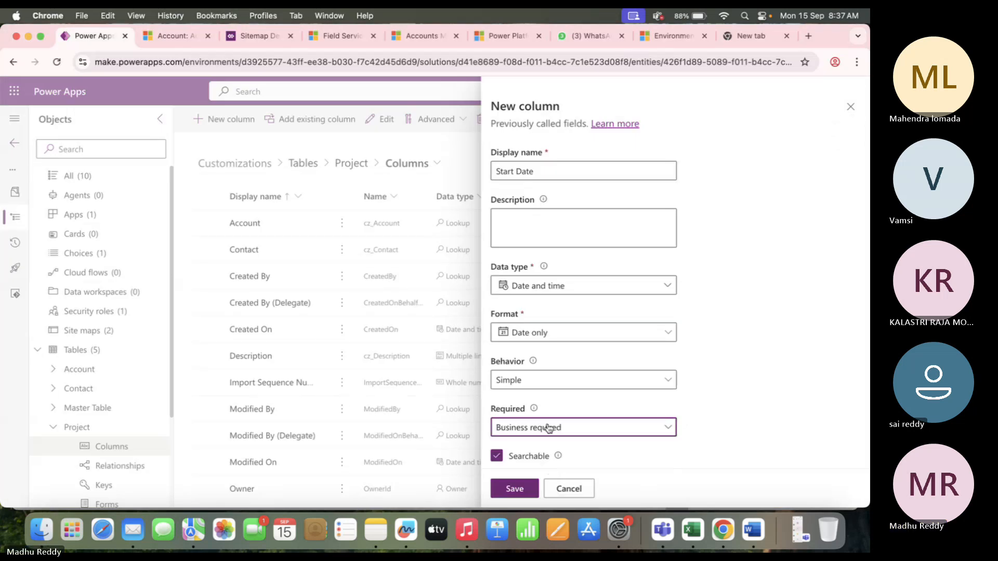
{"action": "scroll", "coordinate": [550, 427], "scroll_direction": "down", "scroll_amount": 3}
{"action": "left_click", "coordinate": [520, 490]}
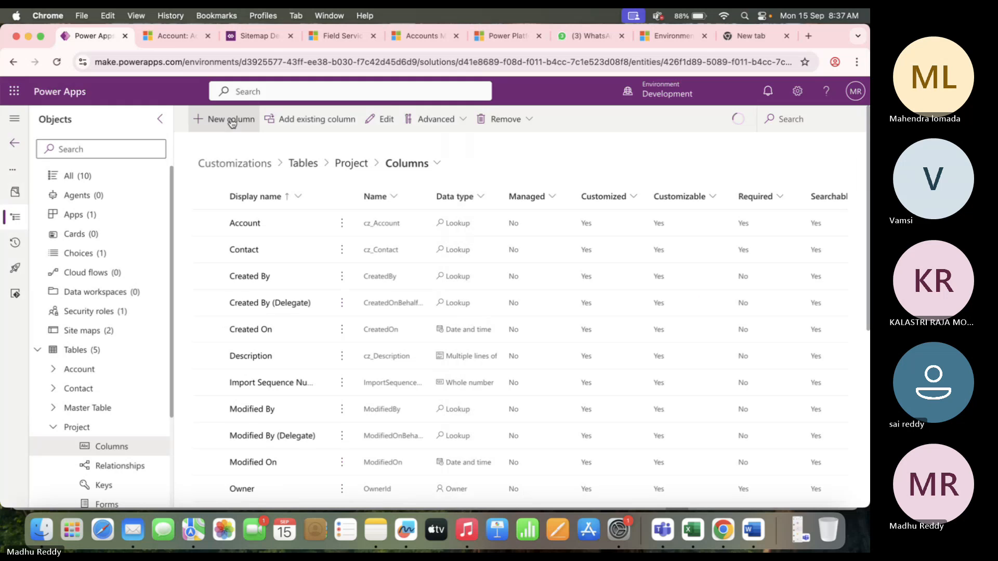
Add an End Date column, date only and Business required, and save it.
{"action": "left_click", "coordinate": [229, 123]}
{"action": "type", "text": "End "}
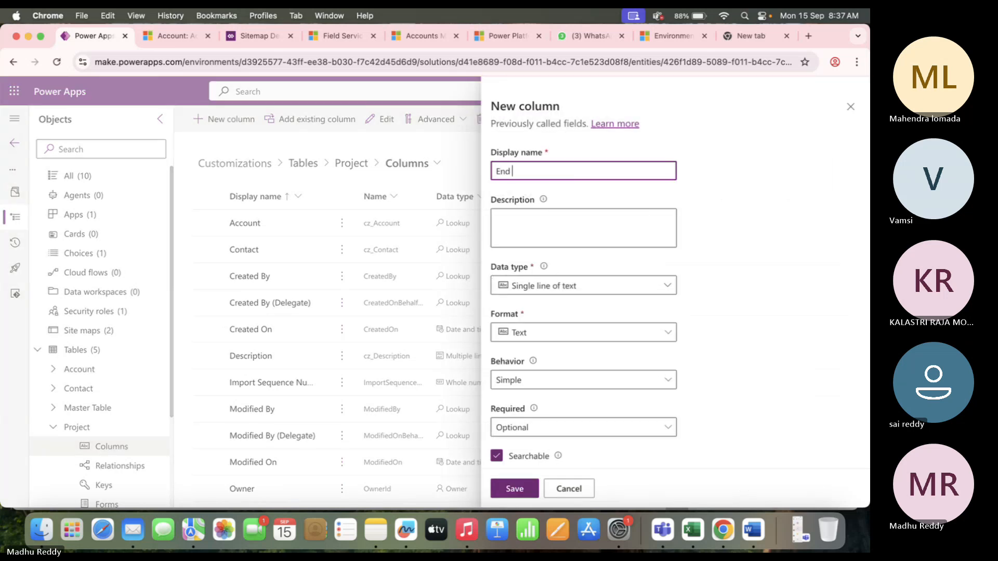
{"action": "type", "text": "Date"}
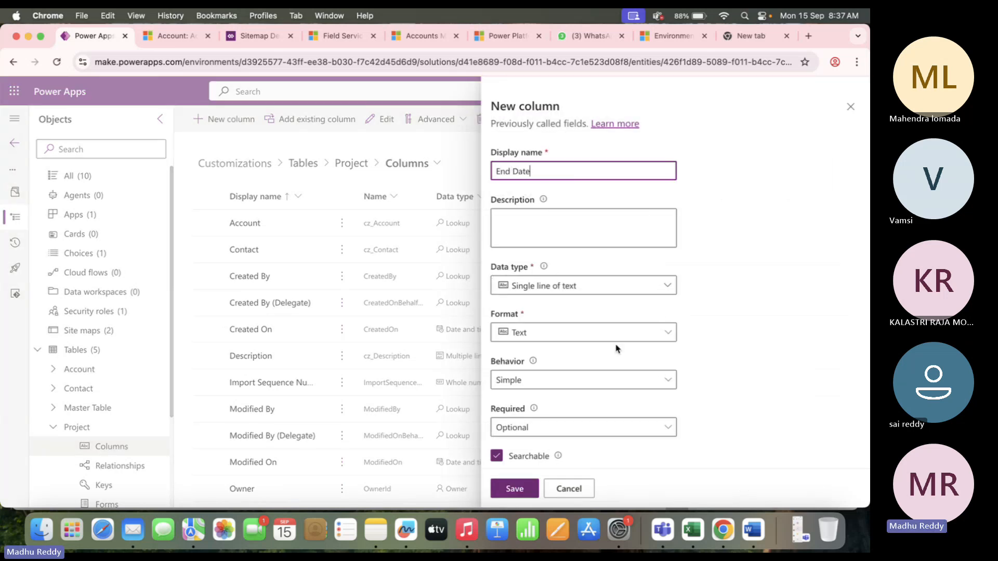
{"action": "left_click", "coordinate": [635, 288]}
{"action": "mouse_move", "coordinate": [635, 373]}
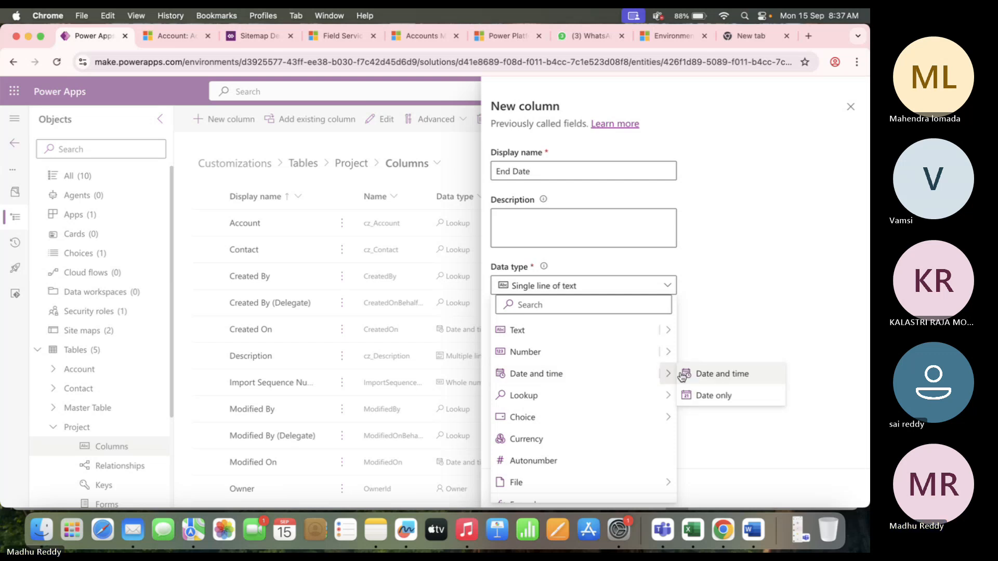
{"action": "left_click", "coordinate": [716, 395]}
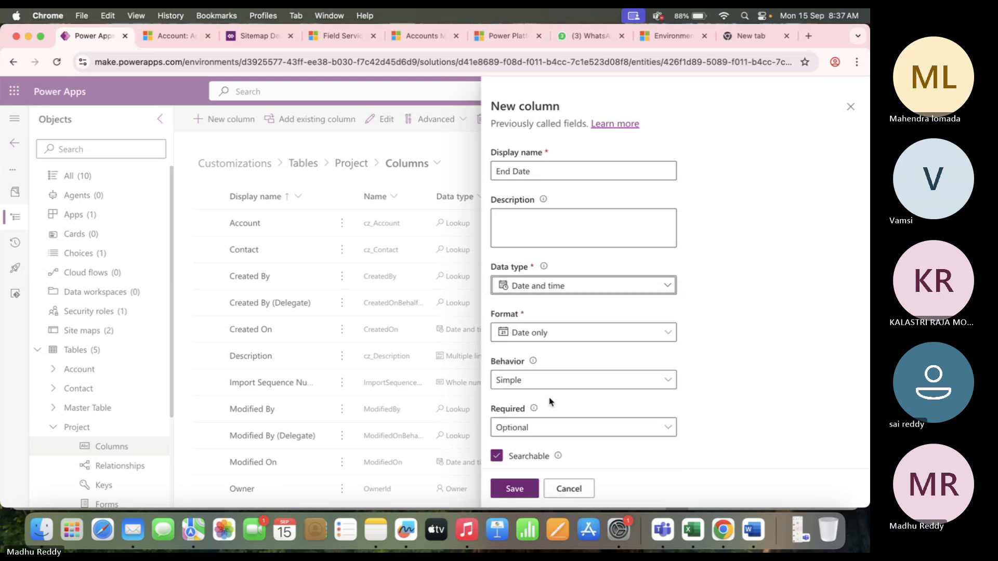
{"action": "left_click", "coordinate": [542, 428]}
{"action": "left_click", "coordinate": [541, 470]}
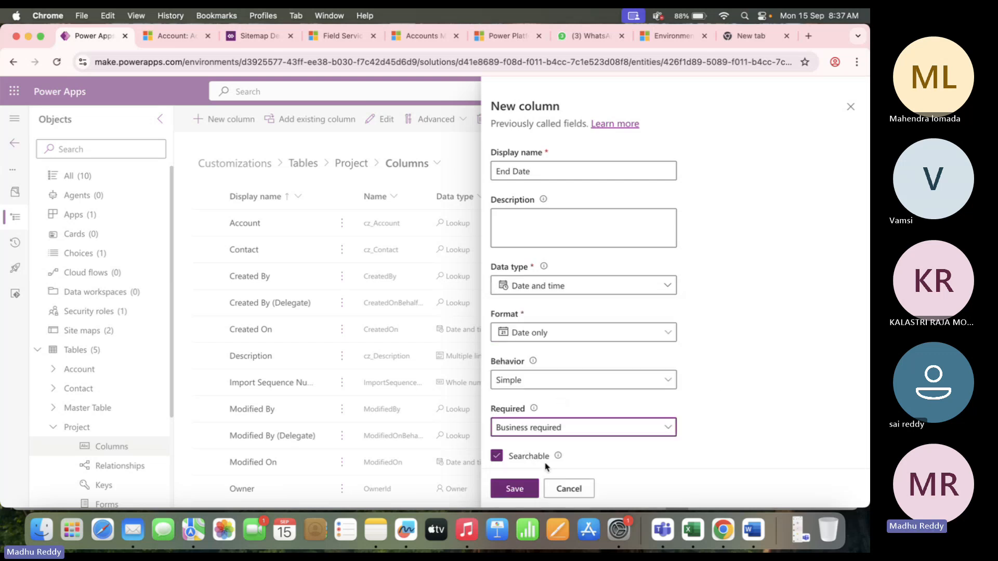
{"action": "left_click", "coordinate": [519, 489]}
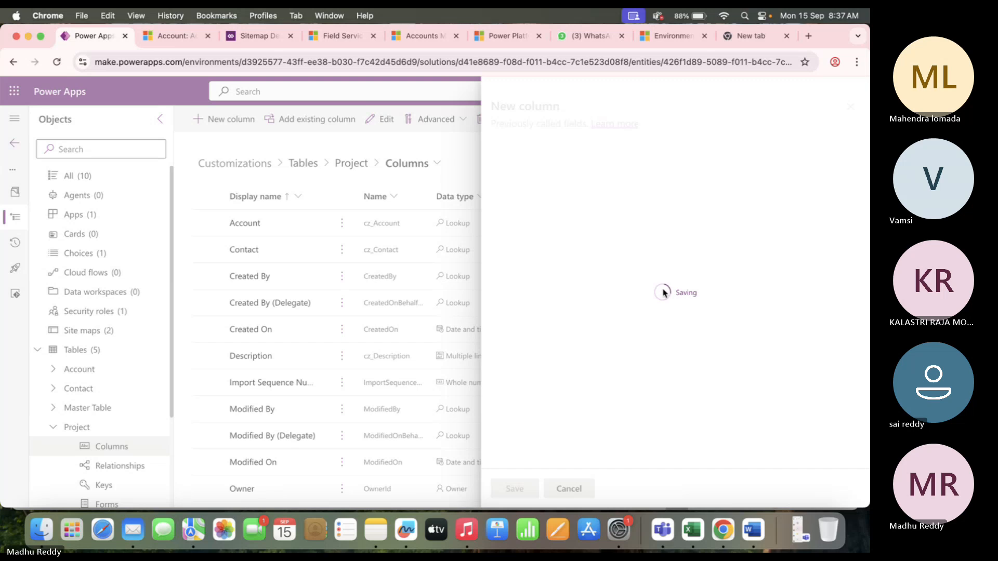
Look up the Requested Budget field's type in the workbook.
{"action": "key", "text": "super+Tab"}
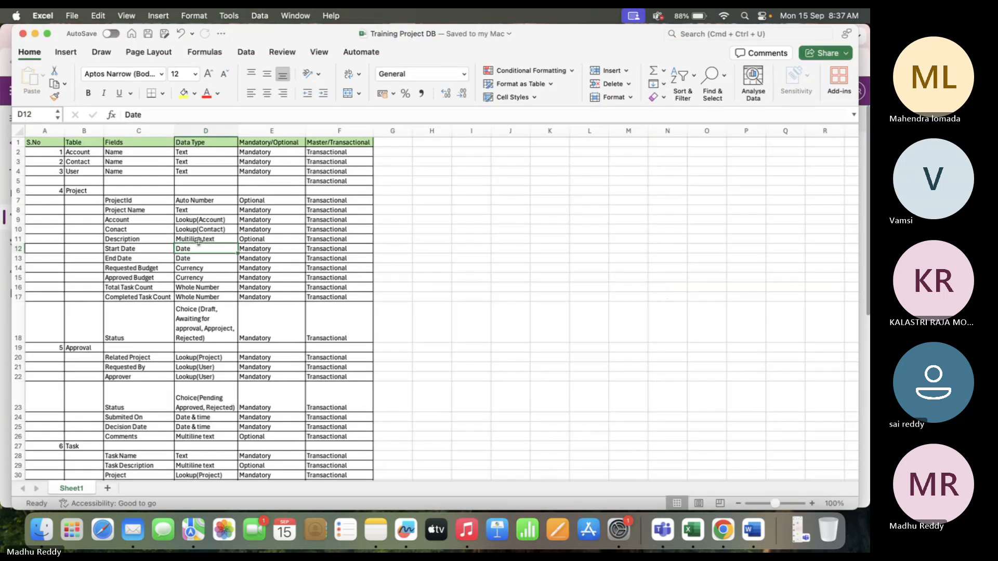
{"action": "left_click", "coordinate": [18, 268]}
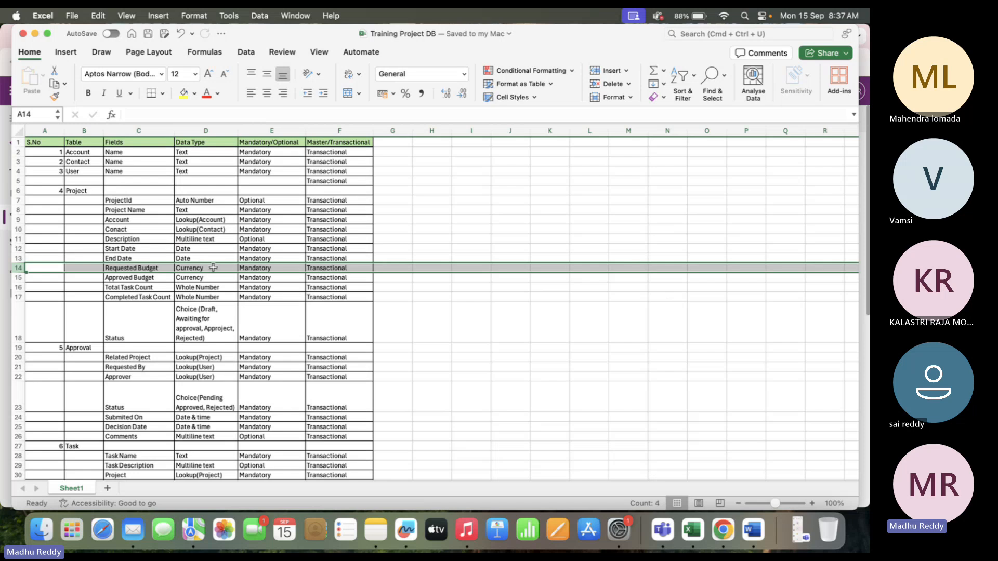
{"action": "key", "text": "super+Tab"}
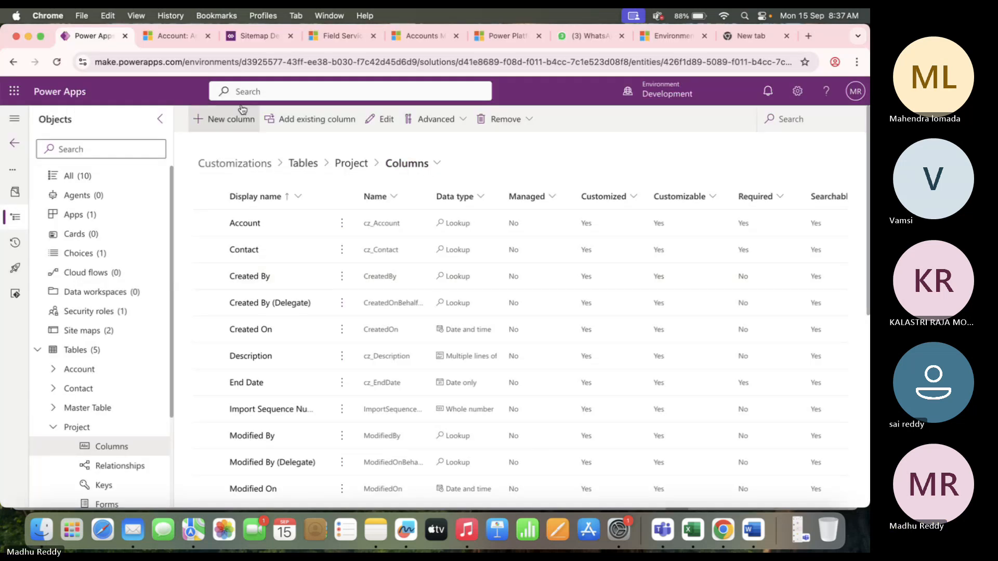
Add a Requested Budget currency column, Business required, and save it.
{"action": "left_click", "coordinate": [226, 123]}
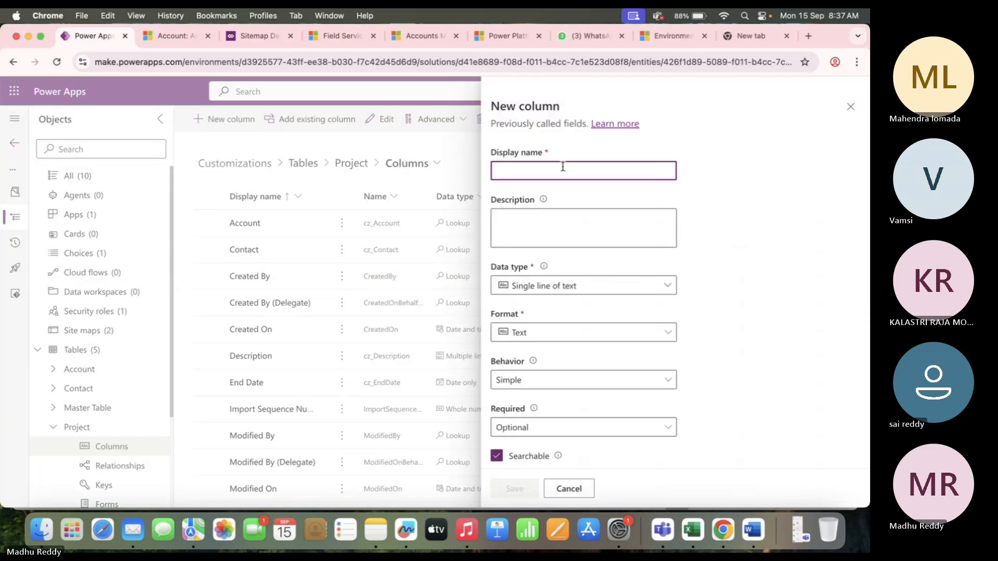
{"action": "type", "text": "Requested"}
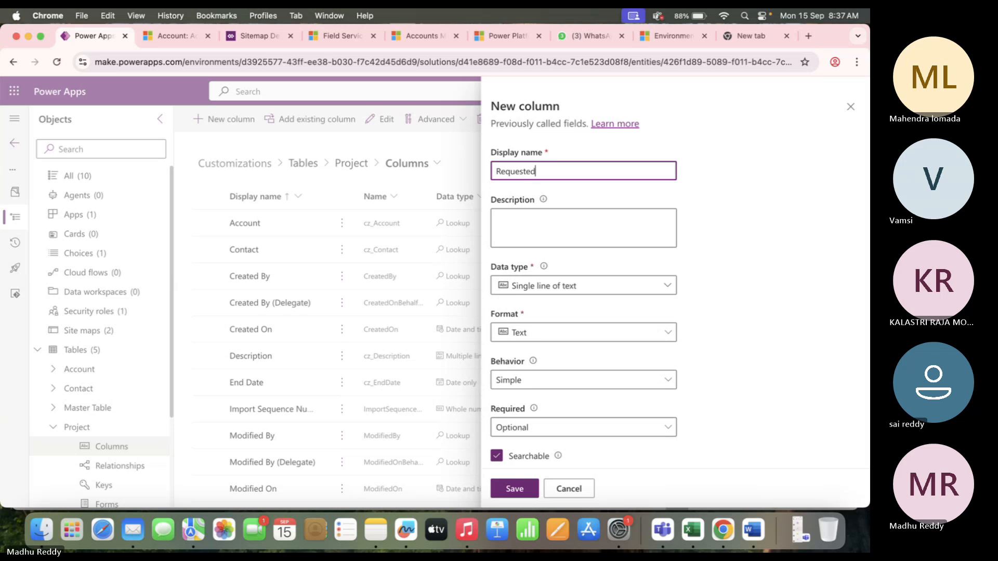
{"action": "type", "text": " Budget"}
{"action": "left_click", "coordinate": [612, 289]}
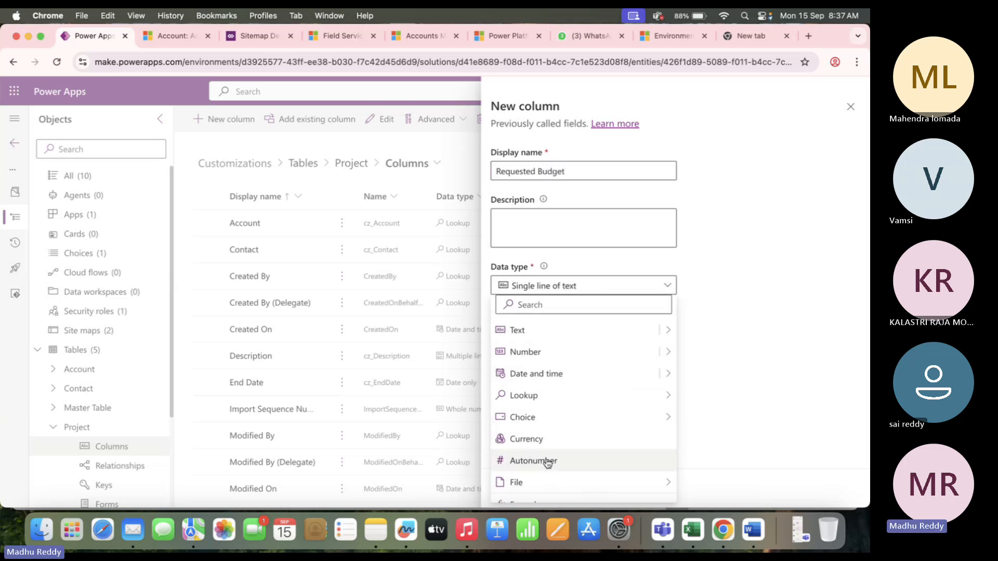
{"action": "left_click", "coordinate": [548, 438]}
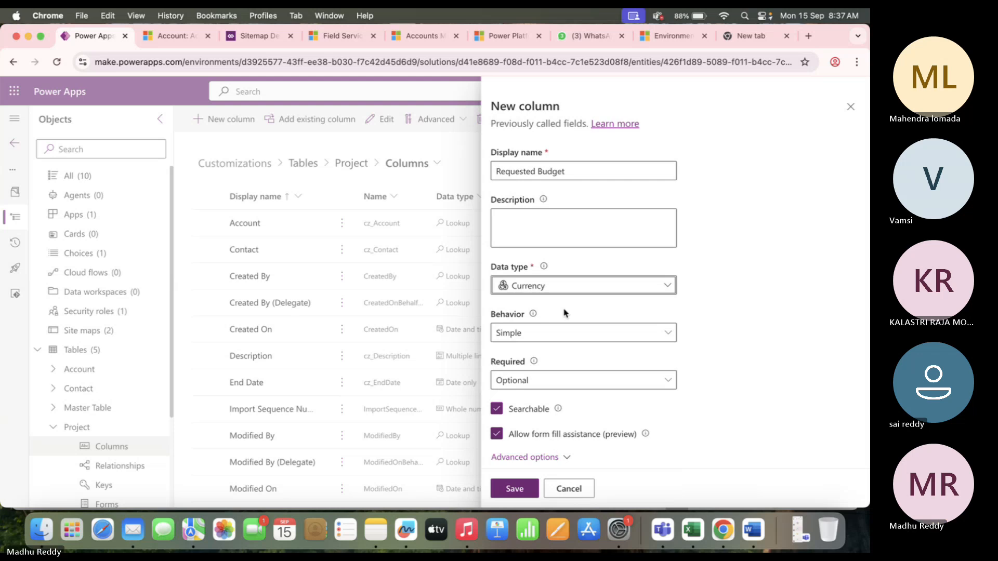
{"action": "key", "text": "super+Tab"}
{"action": "key", "text": "super+Tab"}
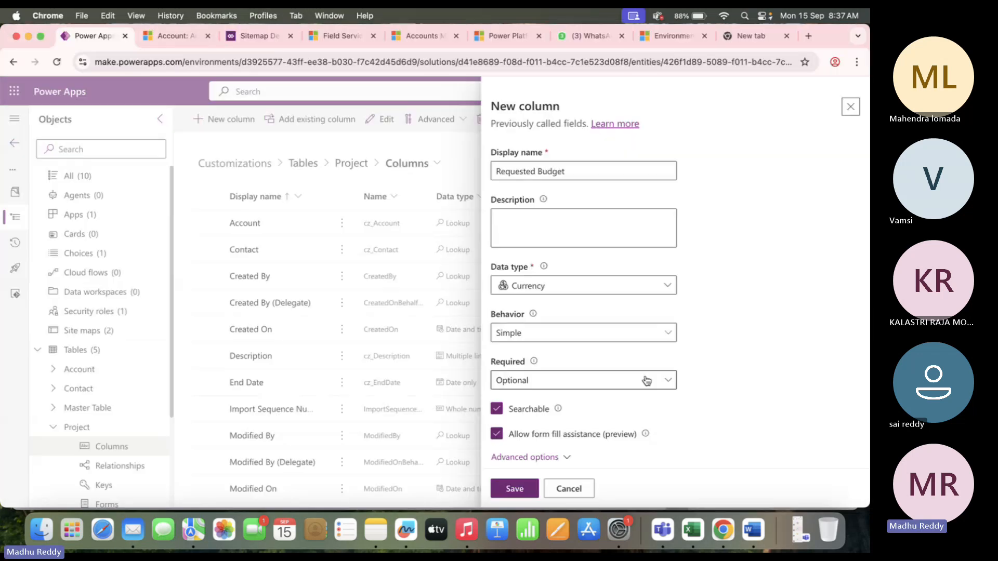
{"action": "left_click", "coordinate": [577, 381]}
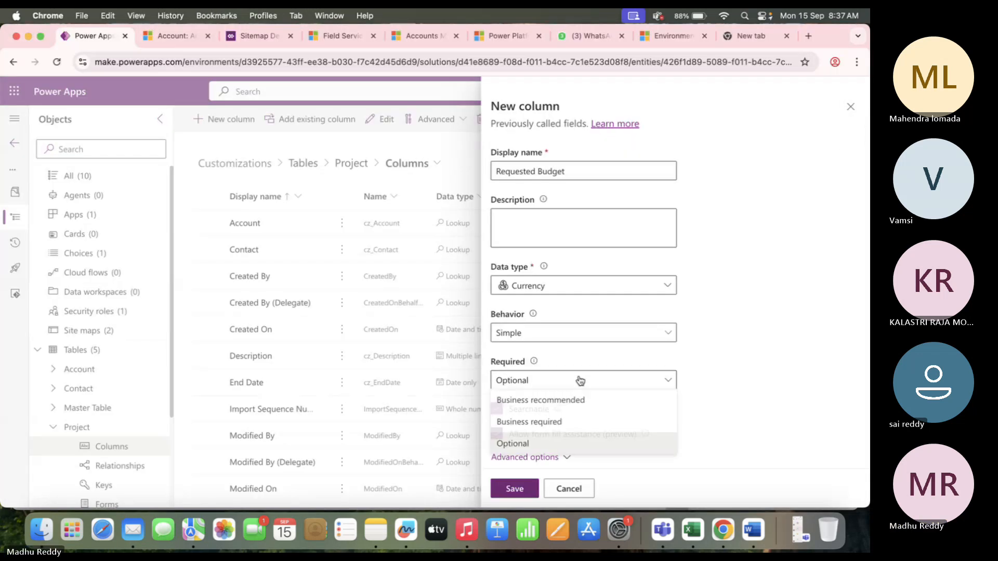
{"action": "left_click", "coordinate": [551, 422]}
{"action": "left_click", "coordinate": [517, 489]}
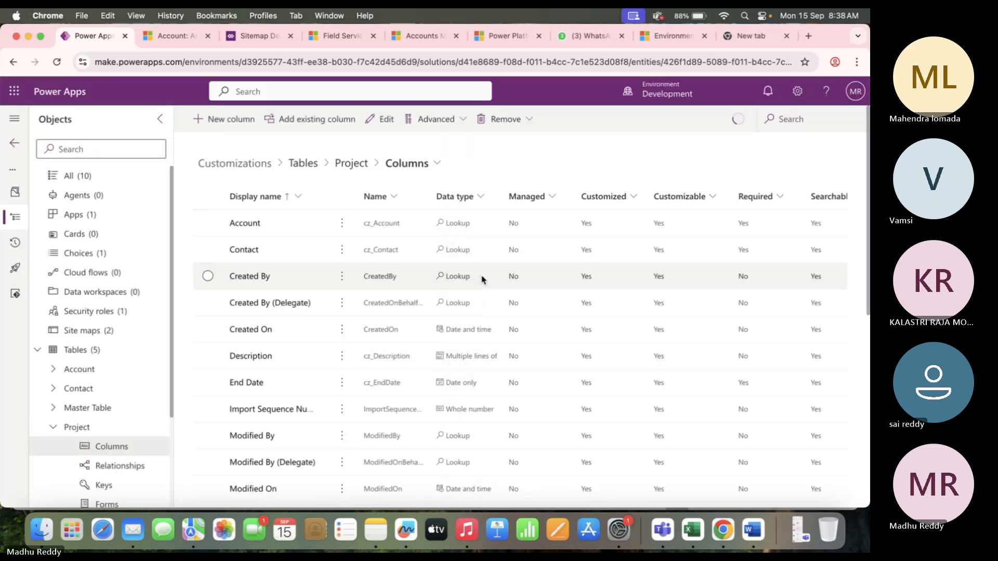
{"action": "key", "text": "super+Tab"}
{"action": "key", "text": "super+Tab"}
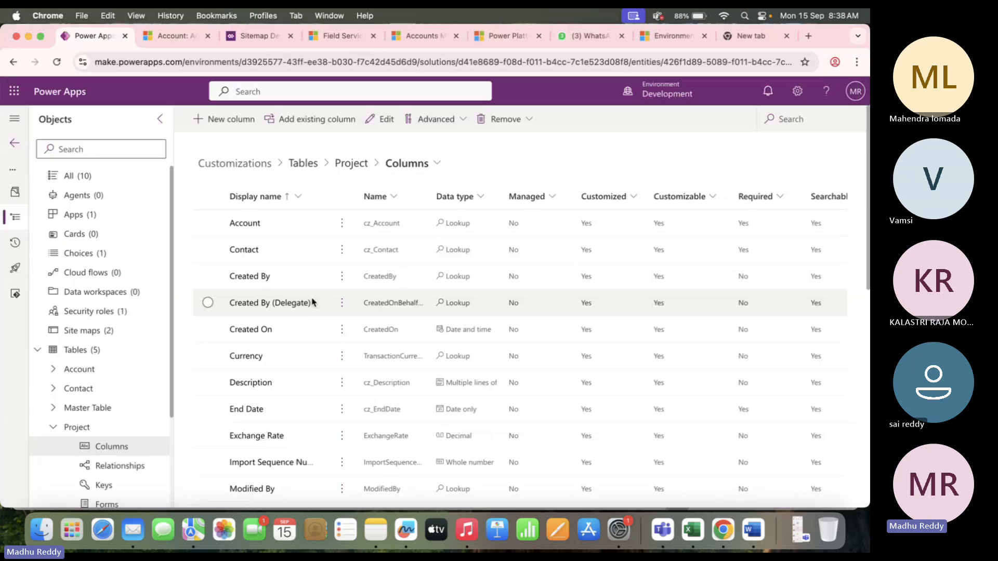
Add an 'Approved Budget' column of type Currency, set to Business required, and save it.
{"action": "left_click", "coordinate": [247, 121]}
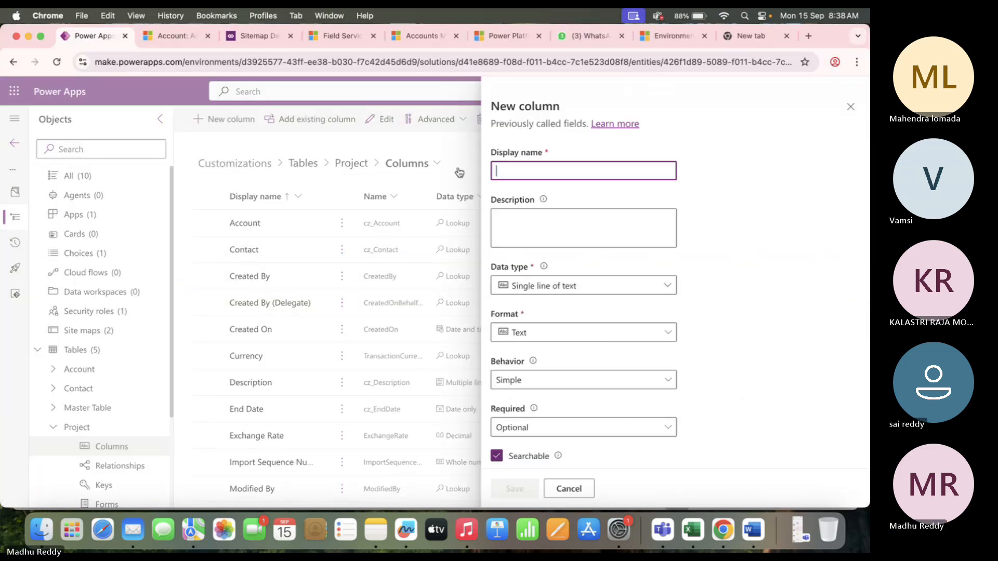
{"action": "type", "text": "Approved"}
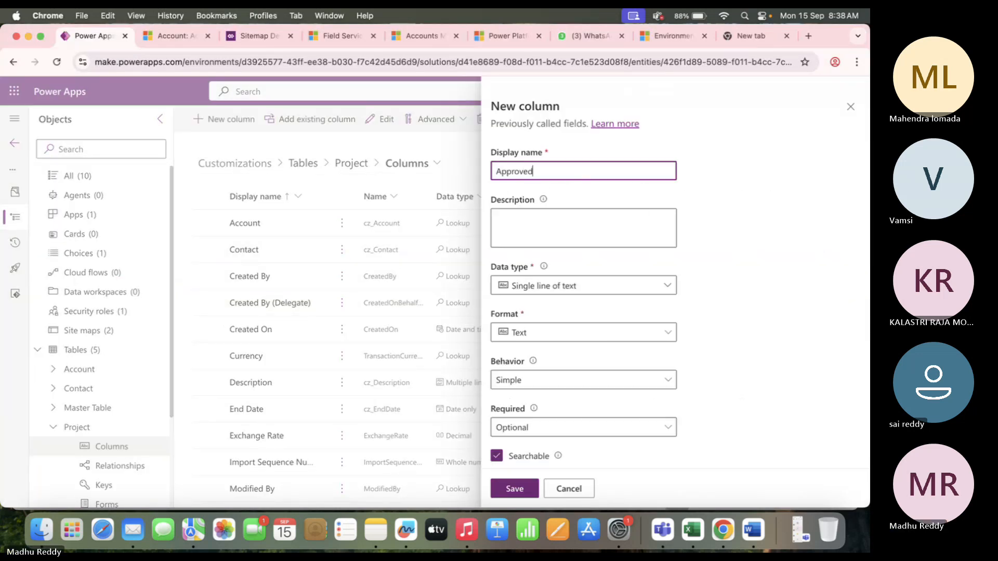
{"action": "type", "text": " Budget"}
{"action": "left_click", "coordinate": [574, 285]}
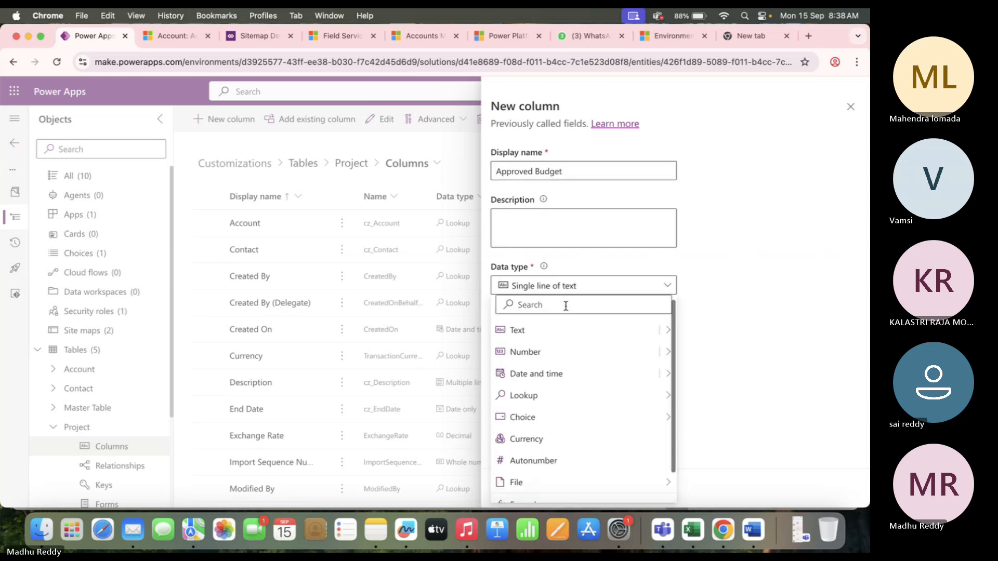
{"action": "left_click", "coordinate": [562, 437]}
{"action": "left_click", "coordinate": [526, 380]}
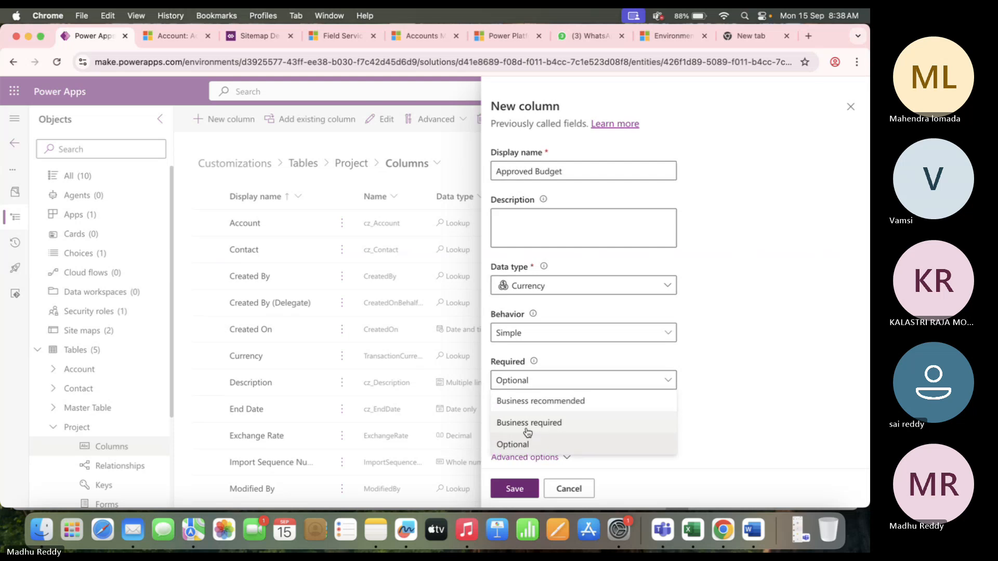
{"action": "left_click", "coordinate": [528, 423]}
{"action": "left_click", "coordinate": [513, 491]}
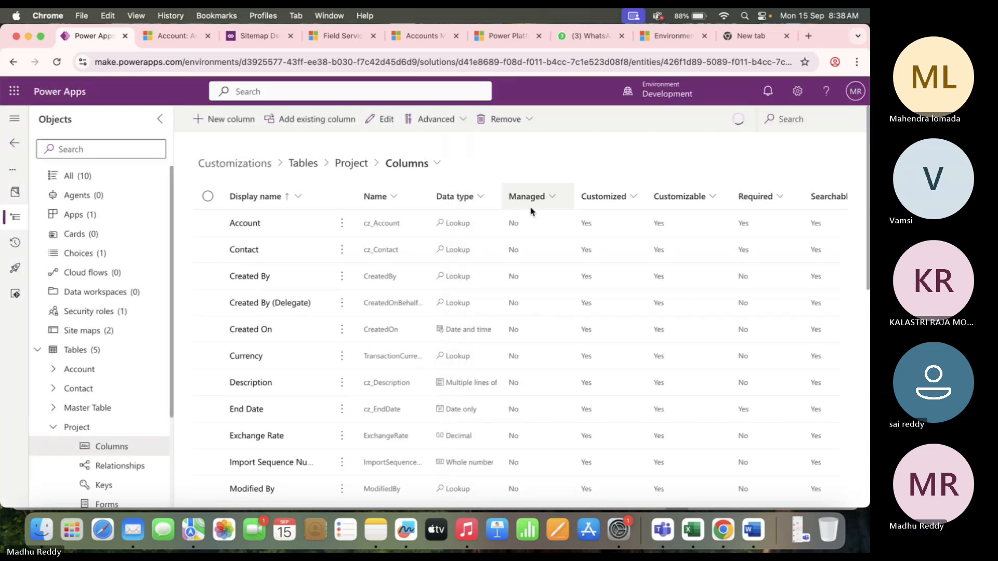
{"action": "key", "text": "super+Tab"}
Fill the Total Task Count and Completed Task Count rows of the field list standard Red.
{"action": "left_click", "coordinate": [125, 287]}
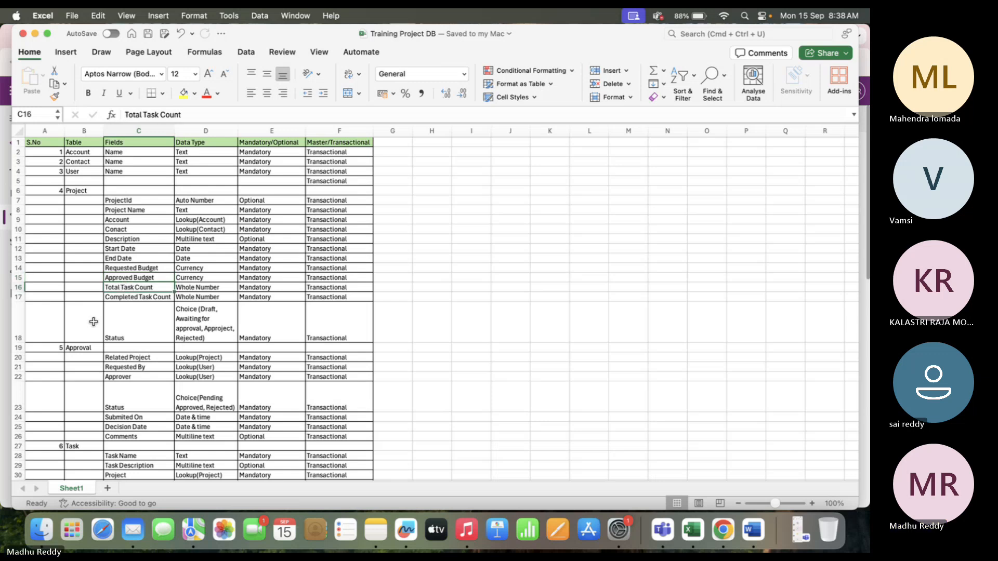
{"action": "left_click_drag", "start_coordinate": [143, 288], "coordinate": [144, 295]}
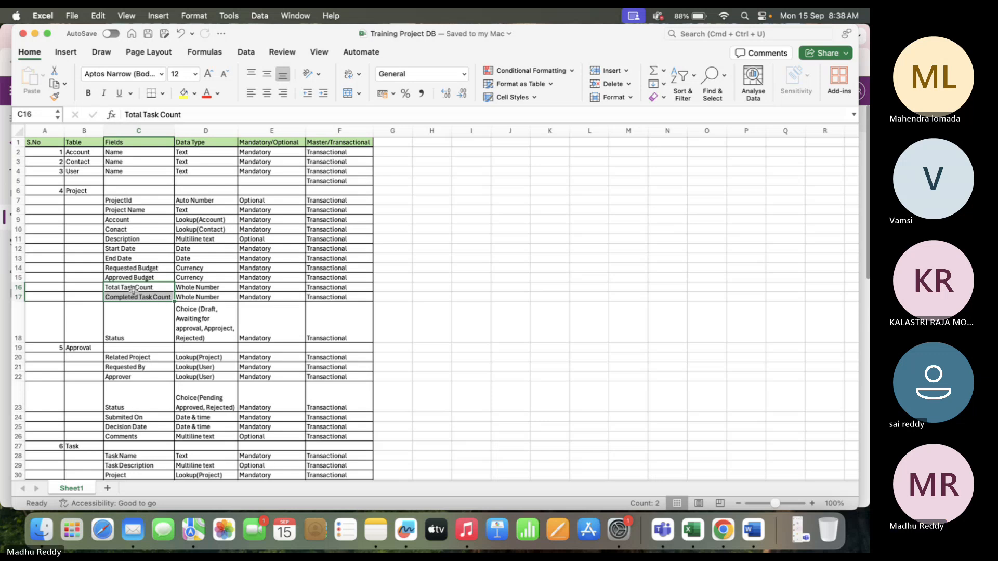
{"action": "left_click", "coordinate": [134, 312]}
{"action": "left_click_drag", "start_coordinate": [113, 289], "coordinate": [329, 296]}
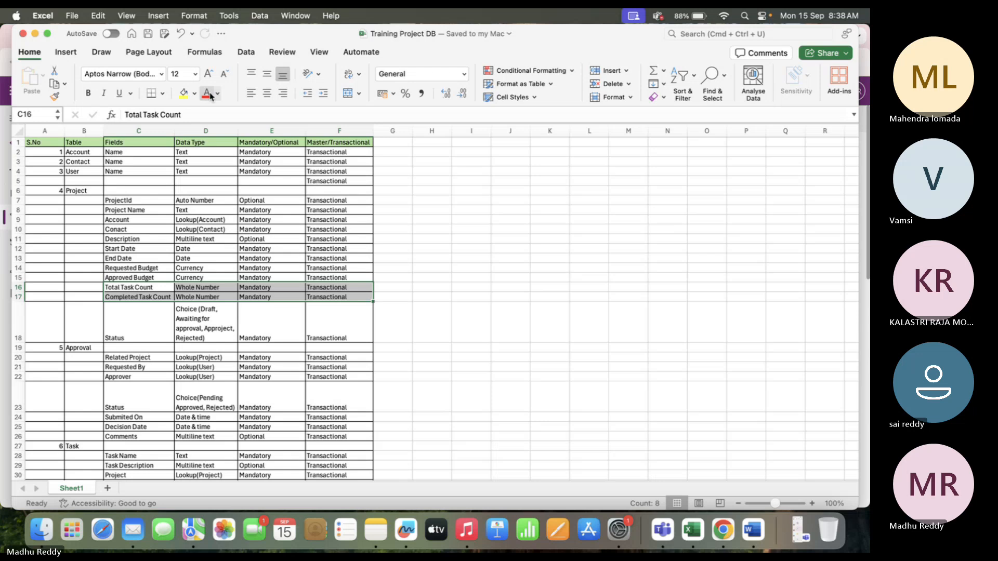
{"action": "left_click", "coordinate": [194, 94]}
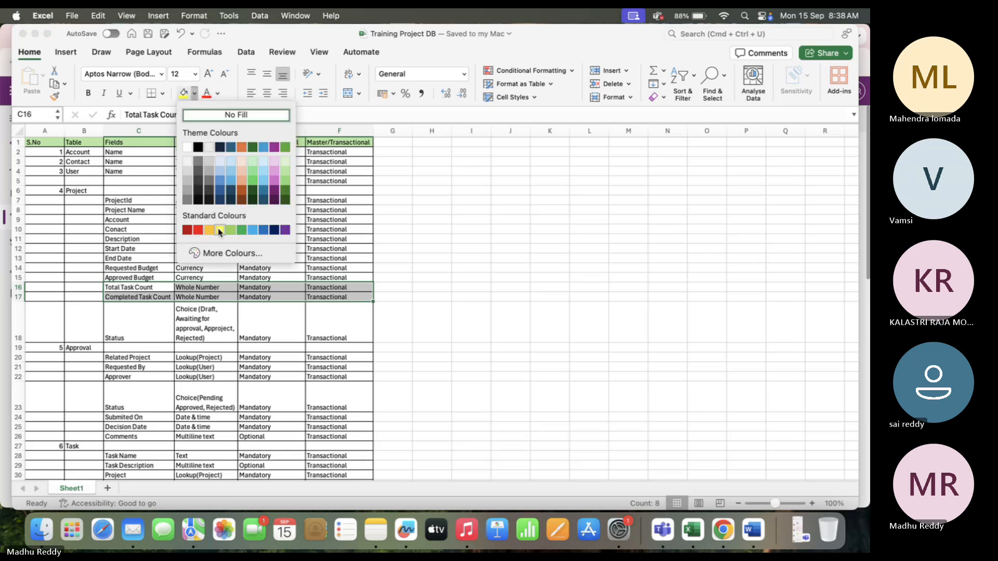
{"action": "left_click", "coordinate": [197, 230]}
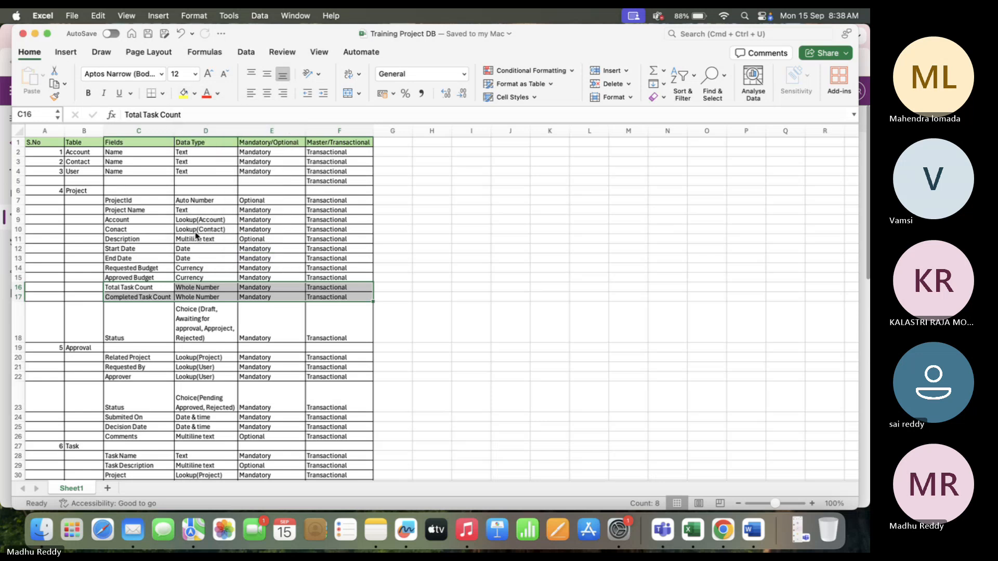
{"action": "left_click", "coordinate": [347, 297]}
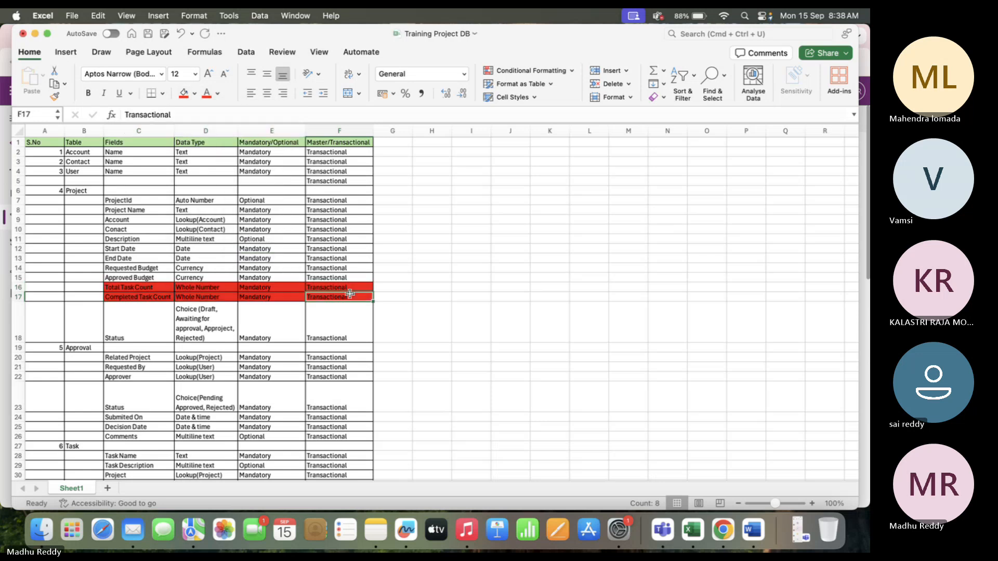
{"action": "left_click", "coordinate": [432, 307]}
{"action": "left_click", "coordinate": [118, 329]}
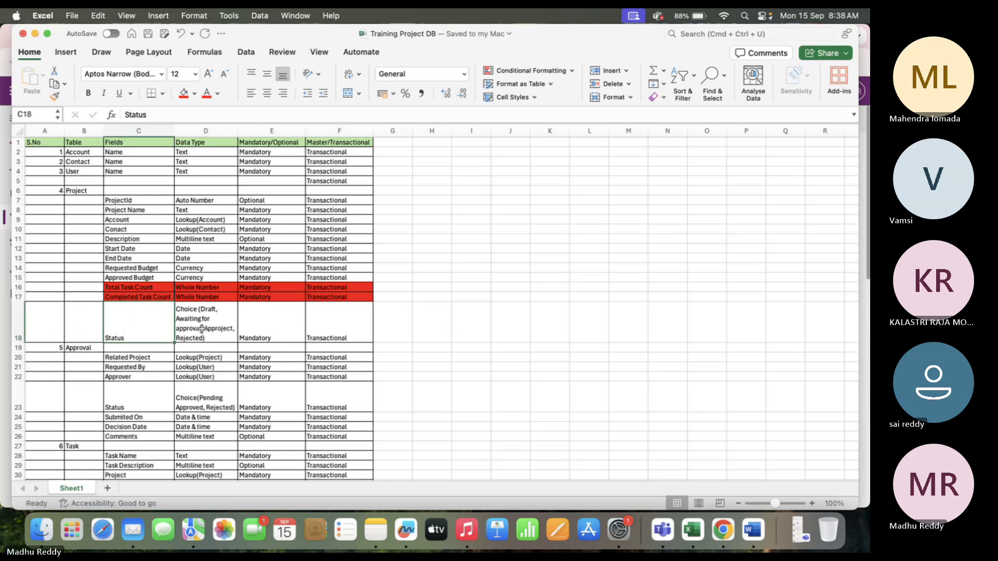
{"action": "key", "text": "super+Tab"}
Start a new Project column named 'Status' with the Choice data type.
{"action": "left_click", "coordinate": [225, 119]}
{"action": "left_click", "coordinate": [569, 170]}
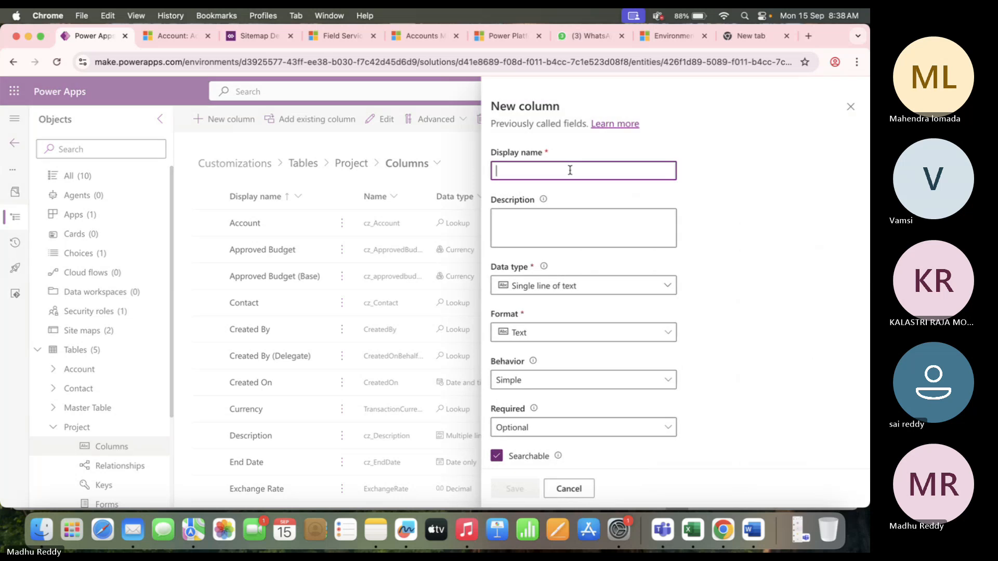
{"action": "type", "text": "Status"}
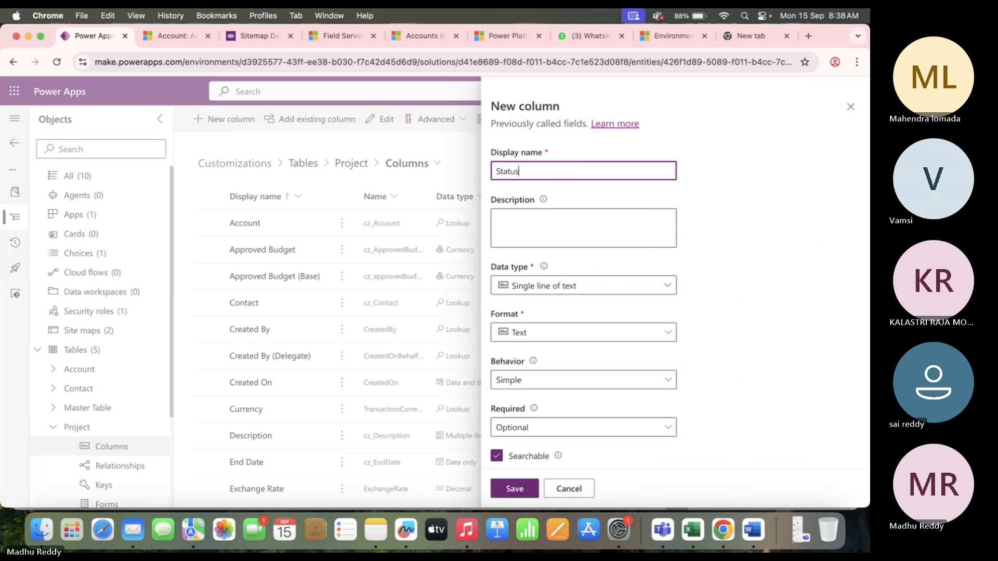
{"action": "left_click", "coordinate": [588, 285]}
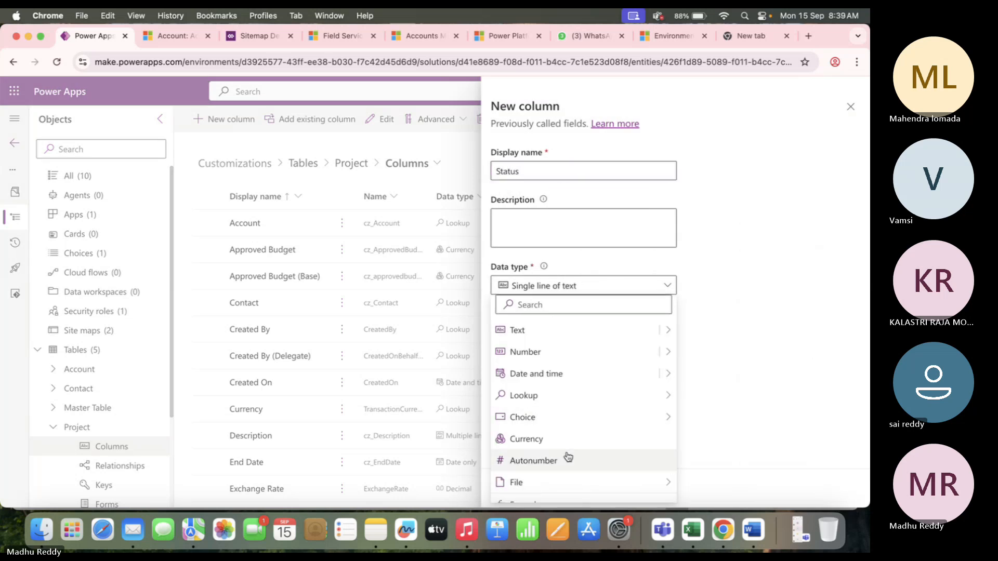
{"action": "mouse_move", "coordinate": [577, 422]}
{"action": "left_click", "coordinate": [722, 418]}
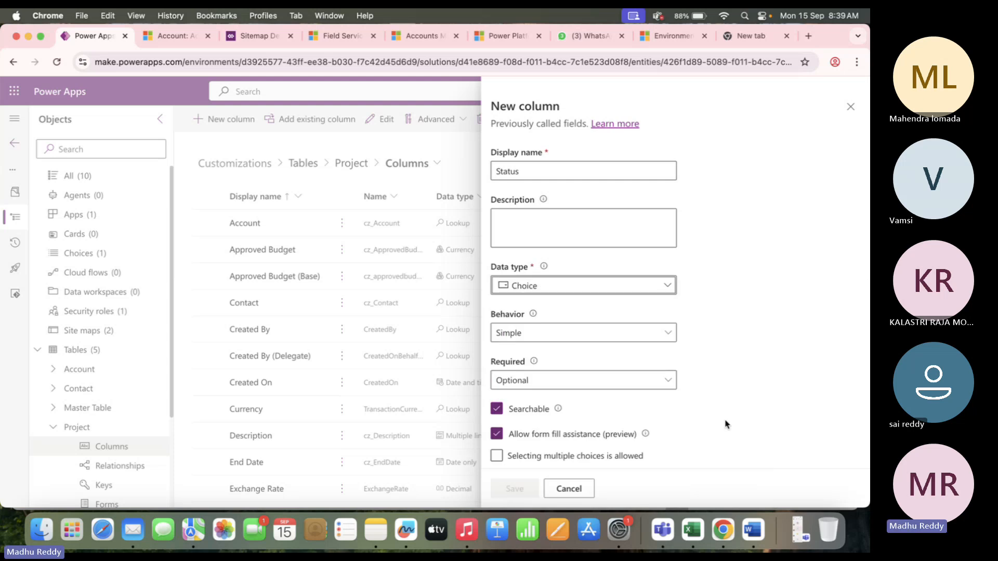
{"action": "scroll", "coordinate": [561, 347], "scroll_direction": "down", "scroll_amount": 5}
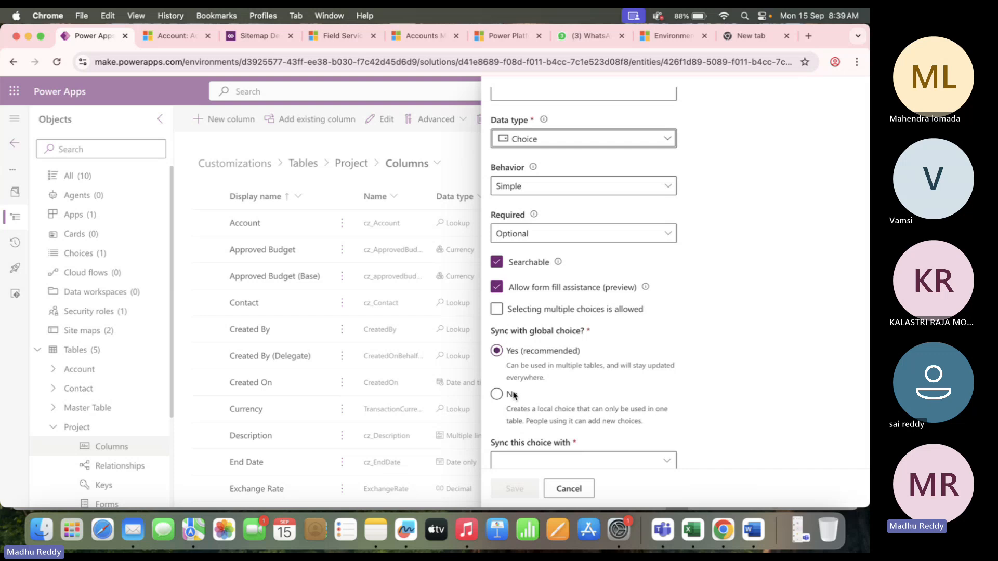
{"action": "left_click", "coordinate": [496, 395]}
{"action": "scroll", "coordinate": [579, 401], "scroll_direction": "down", "scroll_amount": 5}
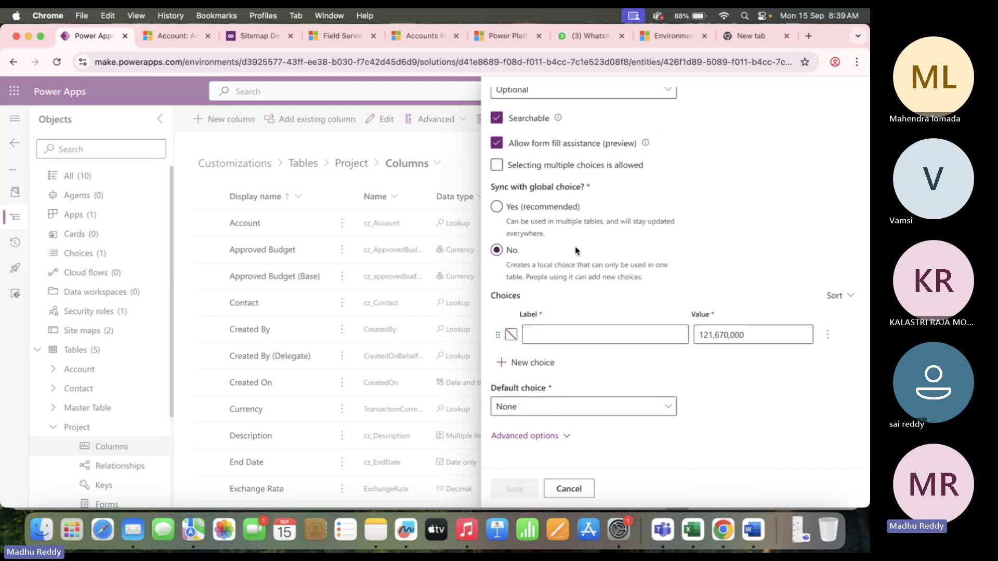
Check the Status values in cell D18, then create a new global choice named 'Staus Options'.
{"action": "key", "text": "super+Tab"}
{"action": "left_click", "coordinate": [215, 320]}
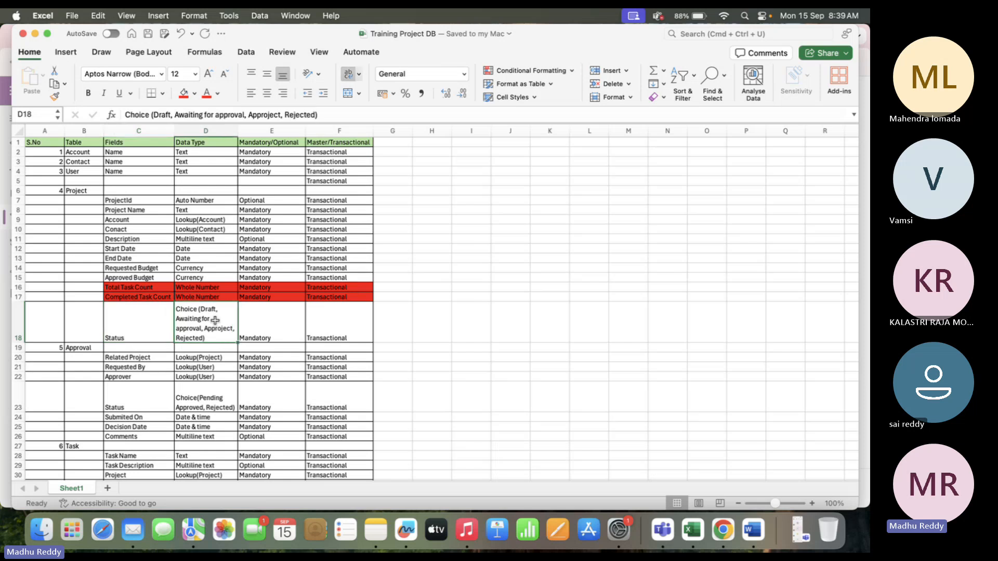
{"action": "key", "text": "super+Tab"}
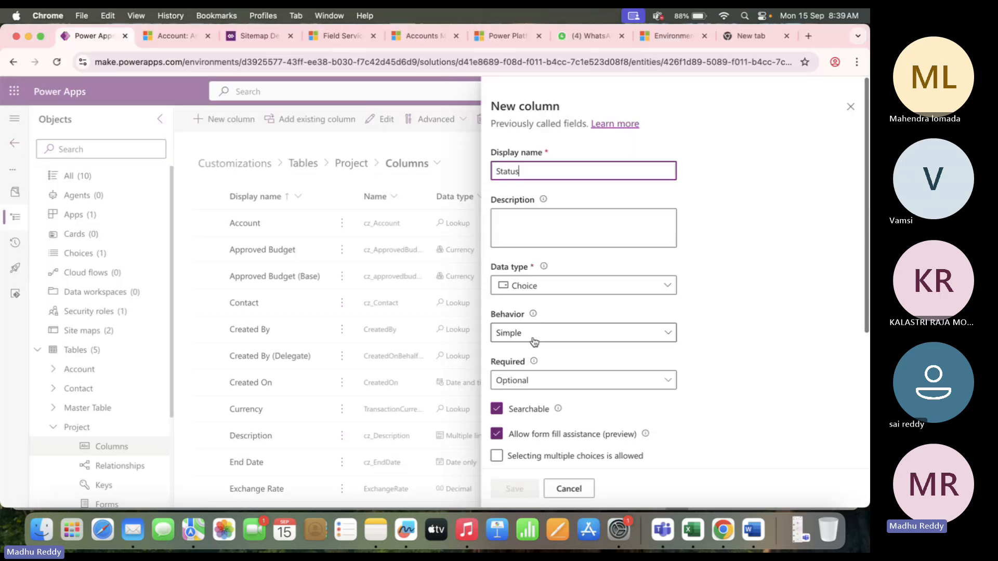
{"action": "scroll", "coordinate": [533, 342], "scroll_direction": "down", "scroll_amount": 5}
{"action": "key", "text": "super+Tab"}
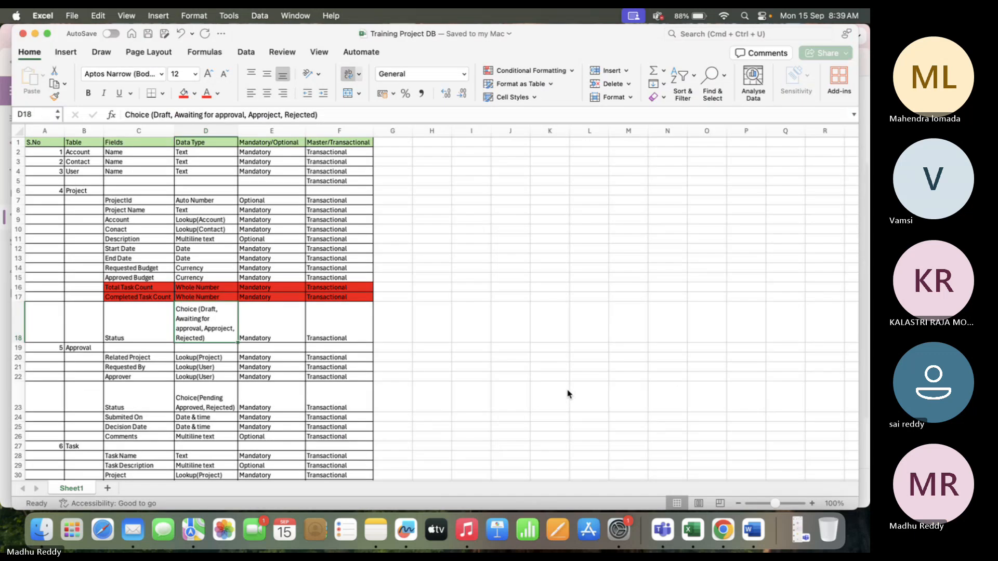
{"action": "key", "text": "super+Tab"}
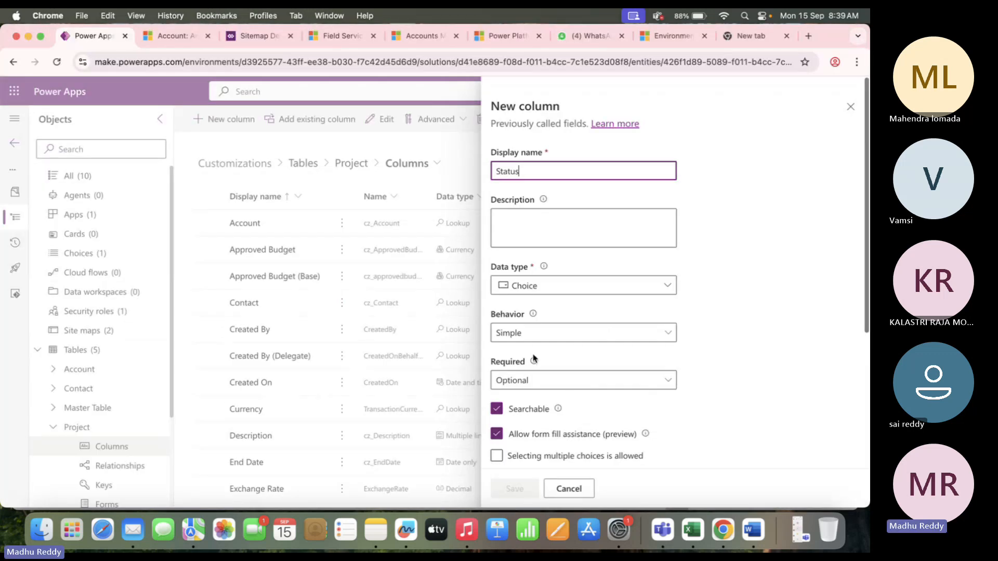
{"action": "scroll", "coordinate": [534, 328], "scroll_direction": "down", "scroll_amount": 5}
{"action": "left_click", "coordinate": [497, 294]}
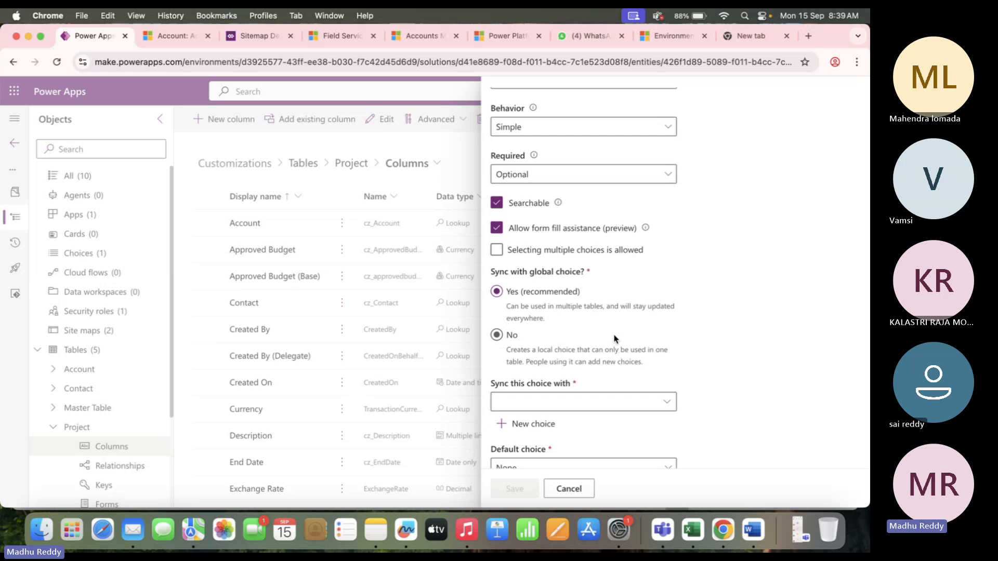
{"action": "scroll", "coordinate": [614, 338], "scroll_direction": "down", "scroll_amount": 2}
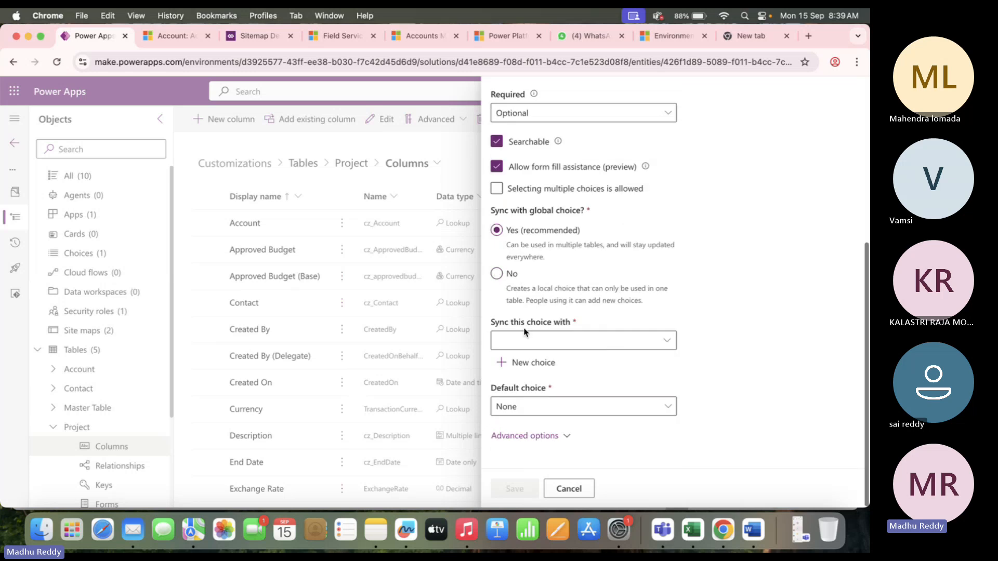
{"action": "left_click", "coordinate": [534, 363]}
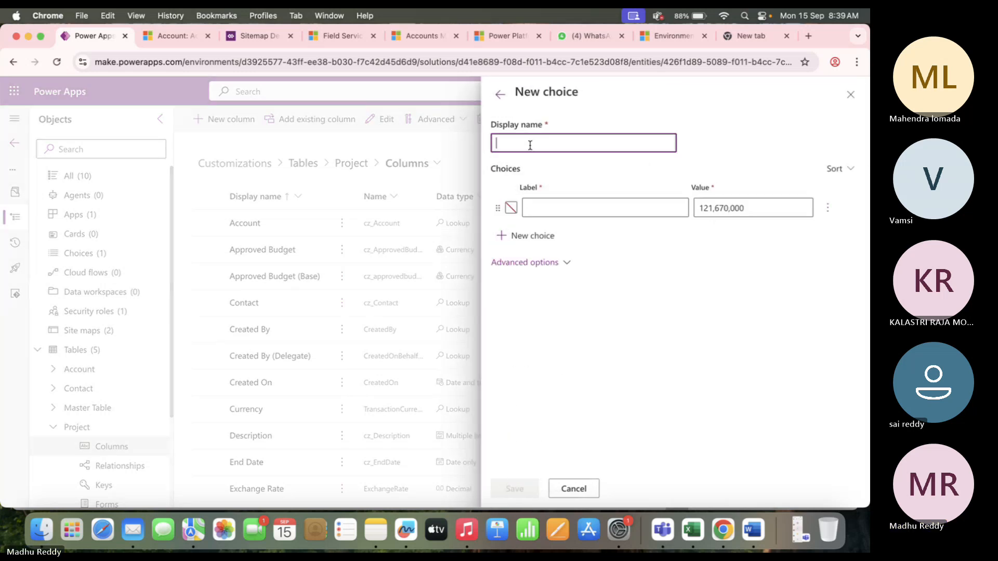
{"action": "type", "text": "Staus Options"}
Enter the first two choice labels, Draft and Awaiting For Approval.
{"action": "left_click", "coordinate": [575, 206]}
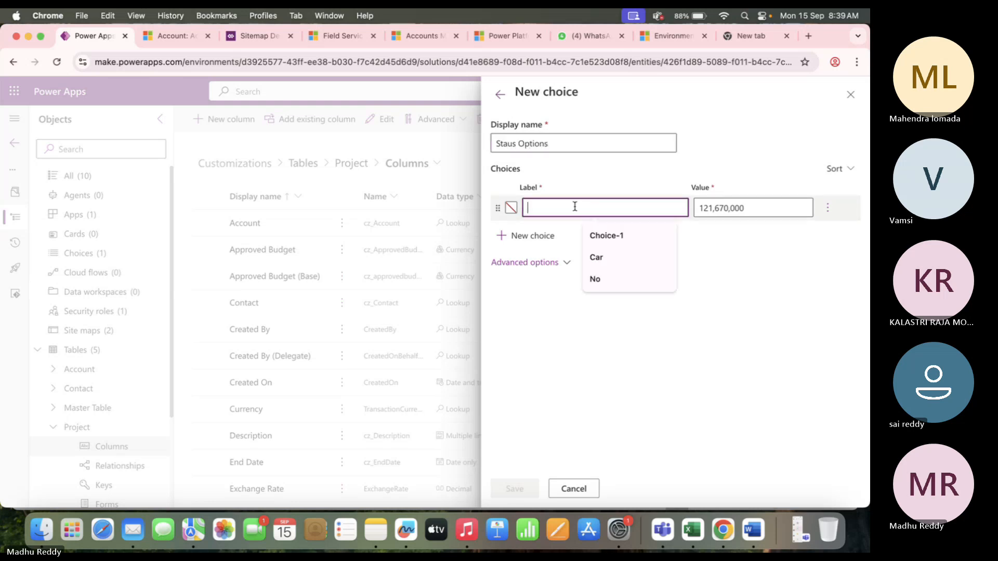
{"action": "key", "text": "super+Tab"}
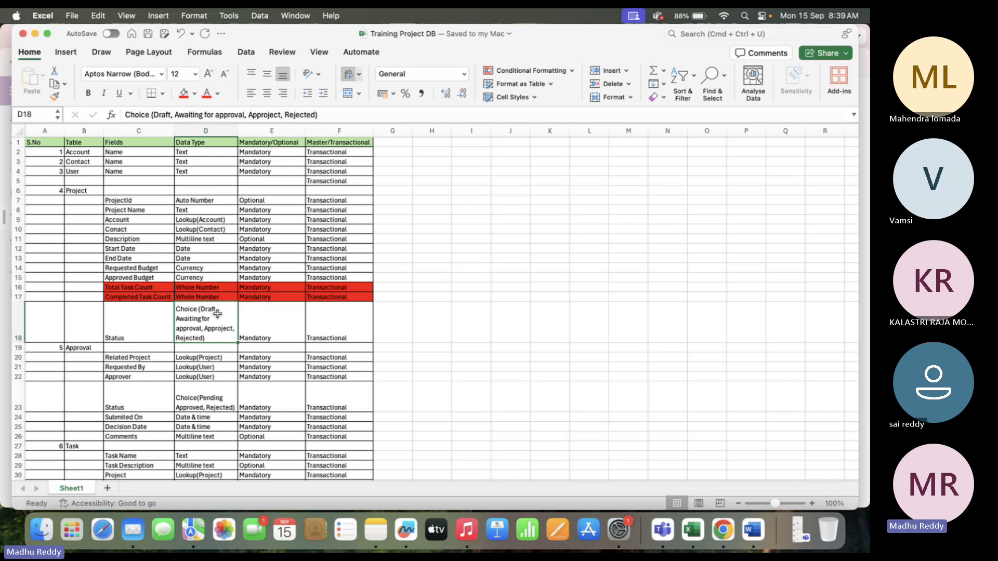
{"action": "key", "text": "super+Tab"}
{"action": "left_click", "coordinate": [571, 210]}
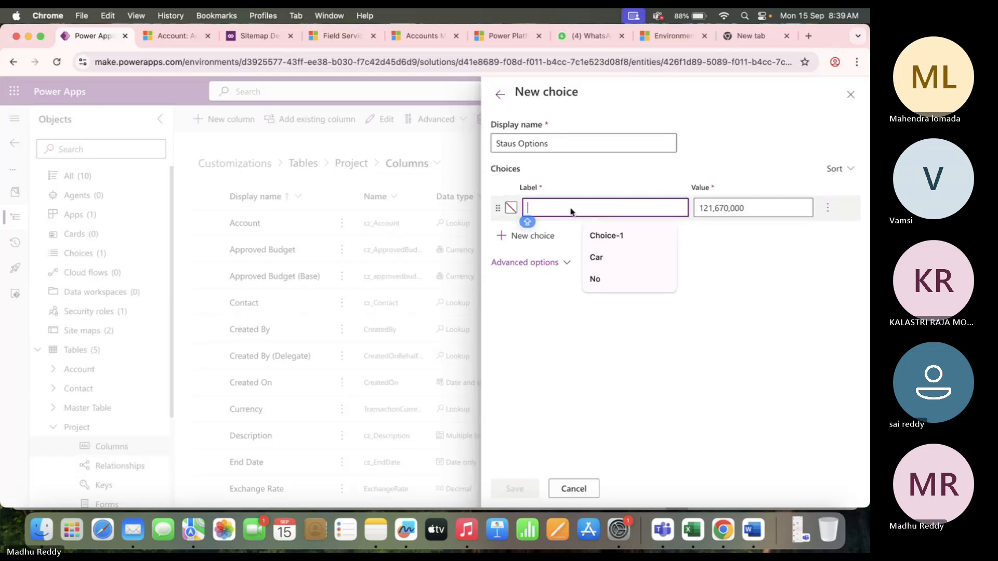
{"action": "type", "text": "Draft"}
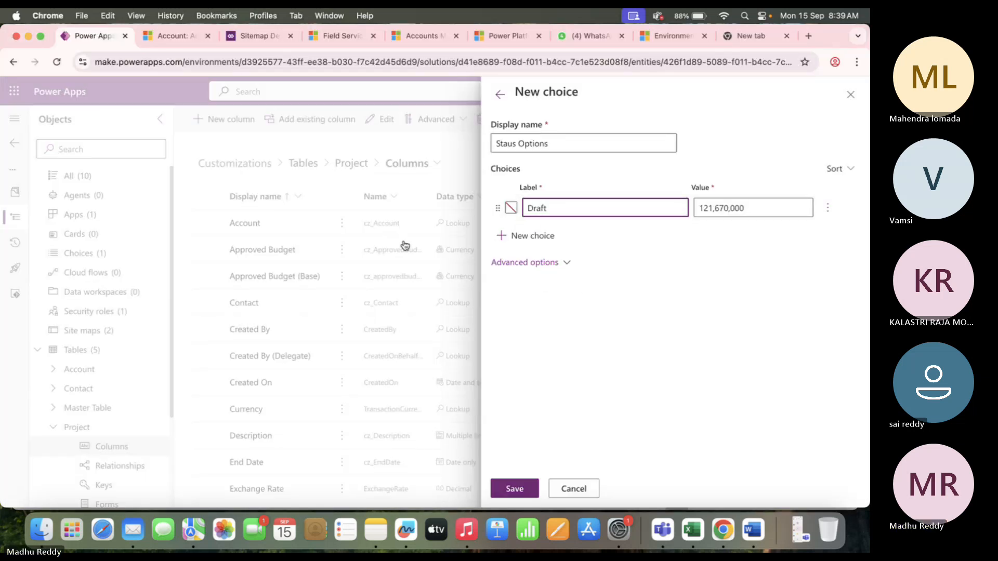
{"action": "left_click", "coordinate": [498, 237]}
{"action": "type", "text": "A"}
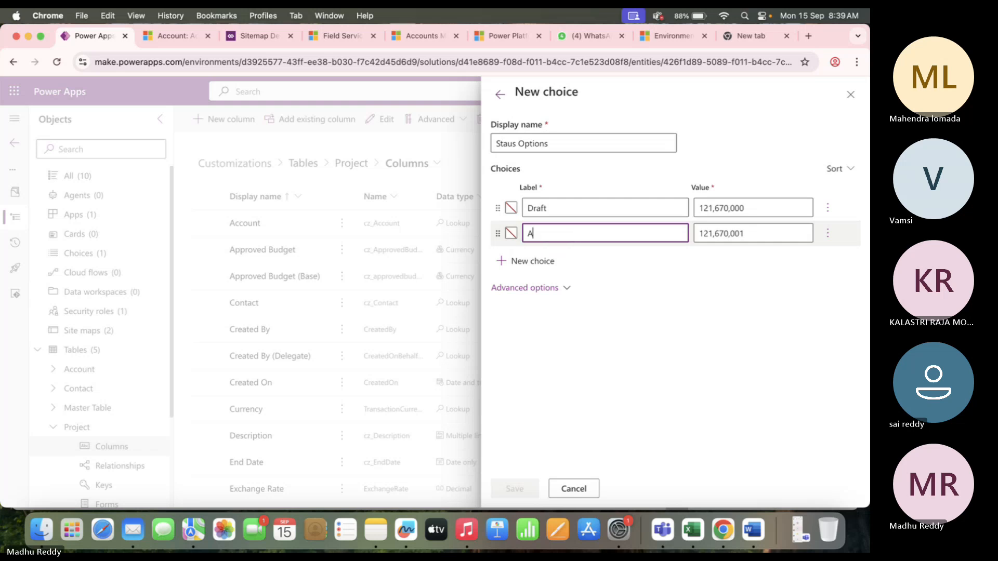
{"action": "type", "text": "waitinf "}
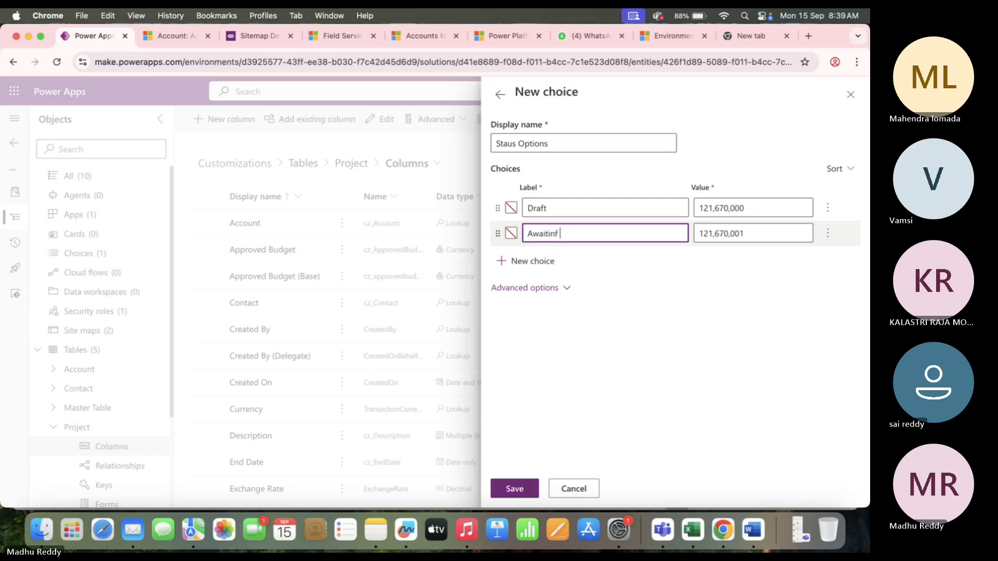
{"action": "type", "text": "For Approval"}
{"action": "left_click", "coordinate": [529, 261]}
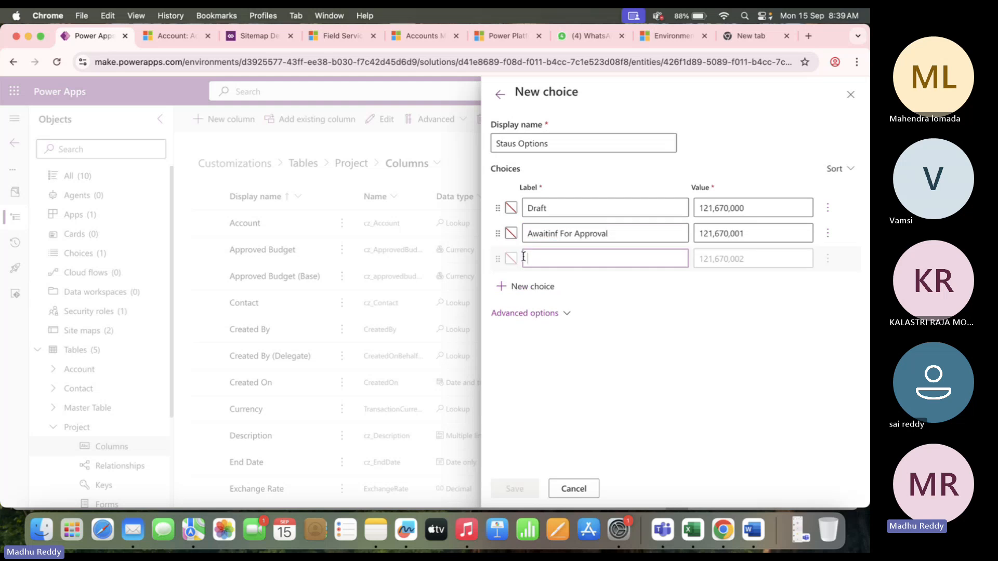
{"action": "left_click", "coordinate": [557, 235]}
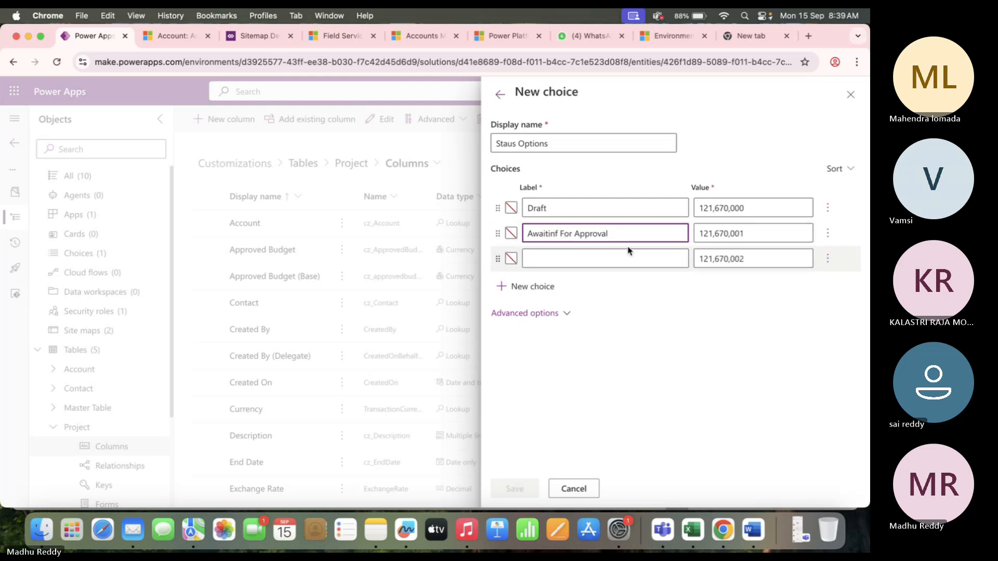
{"action": "key", "text": "BackSpace"}
{"action": "type", "text": "g"}
{"action": "left_click", "coordinate": [597, 258]}
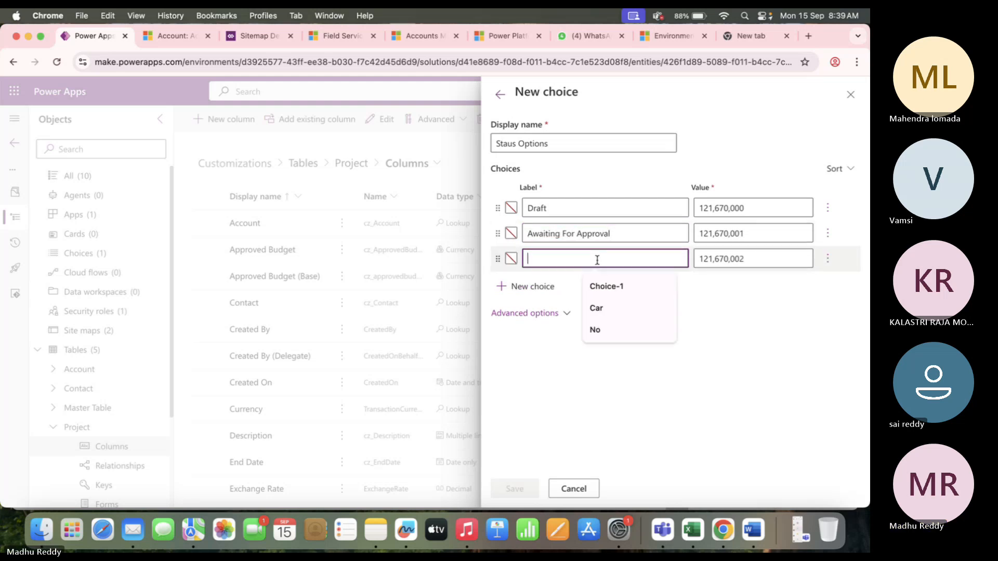
Add the remaining choice labels Approved and Rejected.
{"action": "key", "text": "super+Tab"}
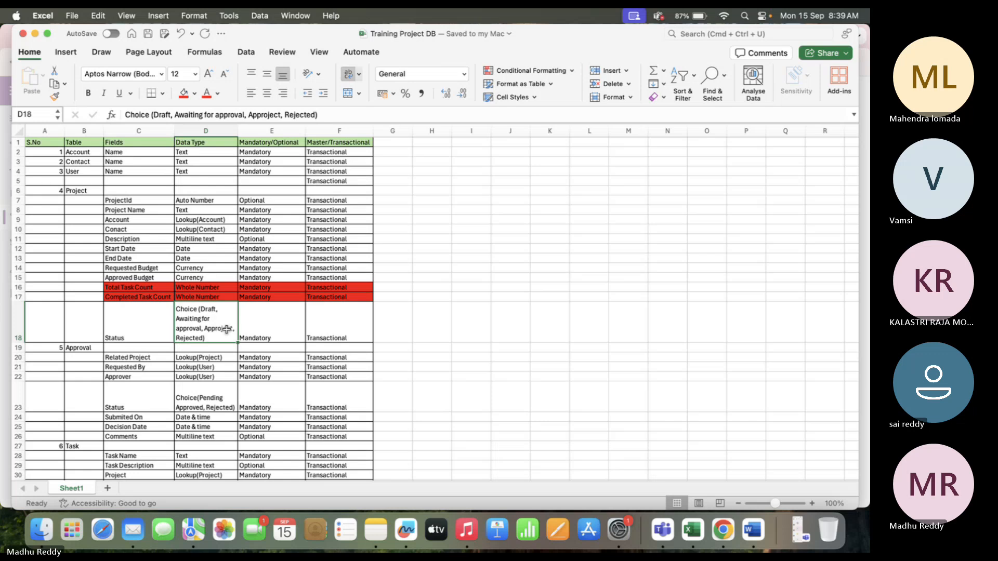
{"action": "key", "text": "super+Tab"}
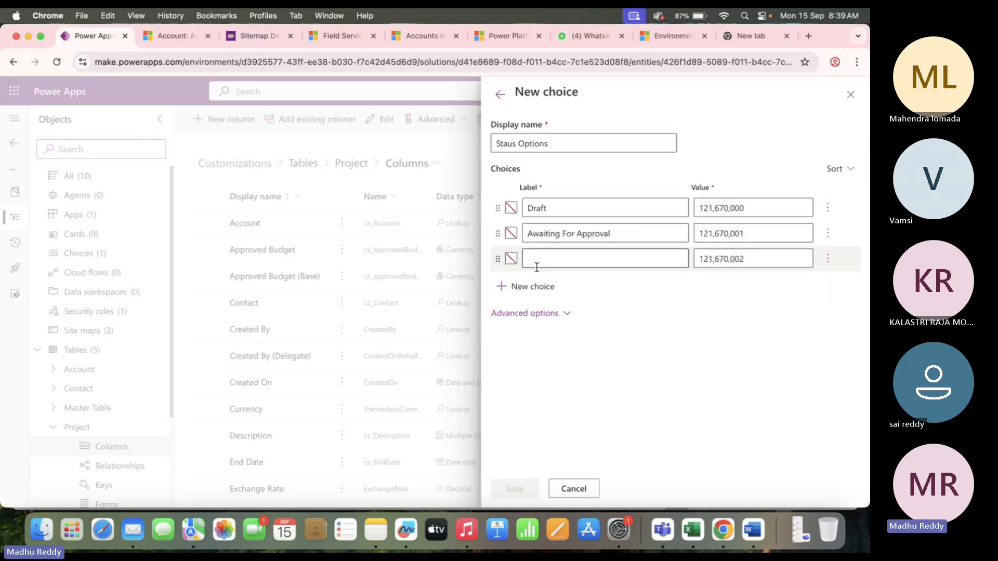
{"action": "left_click", "coordinate": [535, 259]}
{"action": "type", "text": "Approved"}
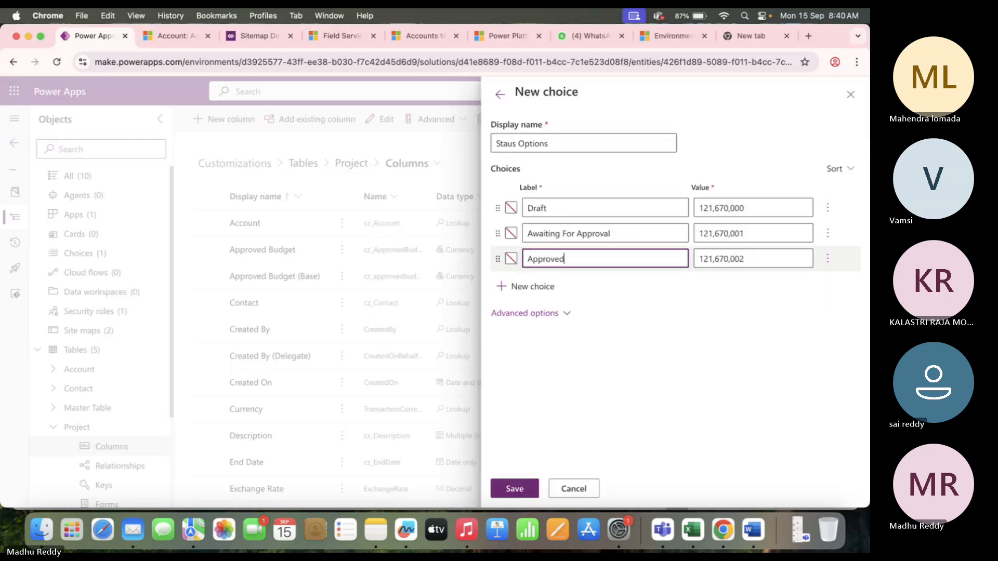
{"action": "left_click", "coordinate": [533, 286]}
{"action": "type", "text": "Rejected"}
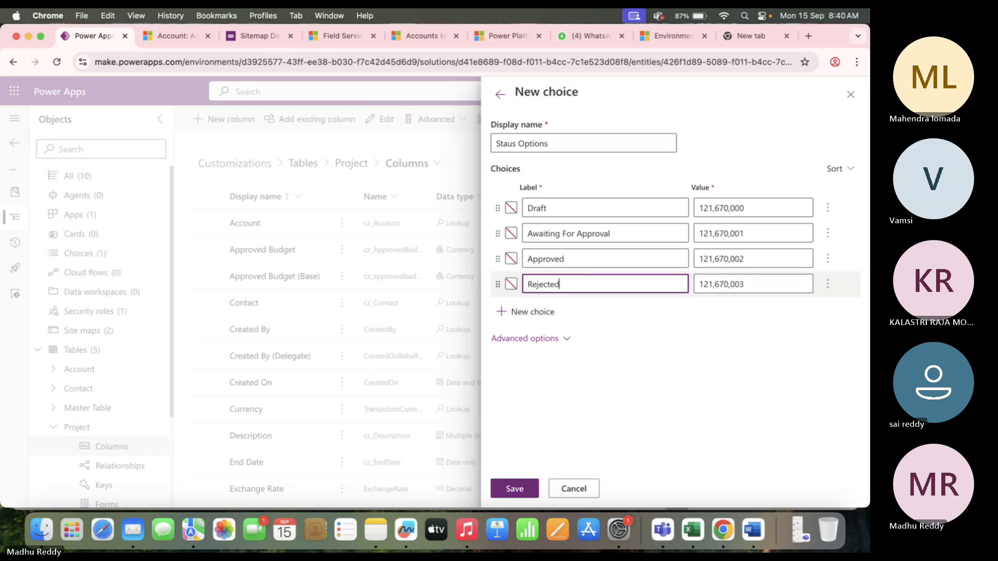
{"action": "left_click", "coordinate": [689, 302]}
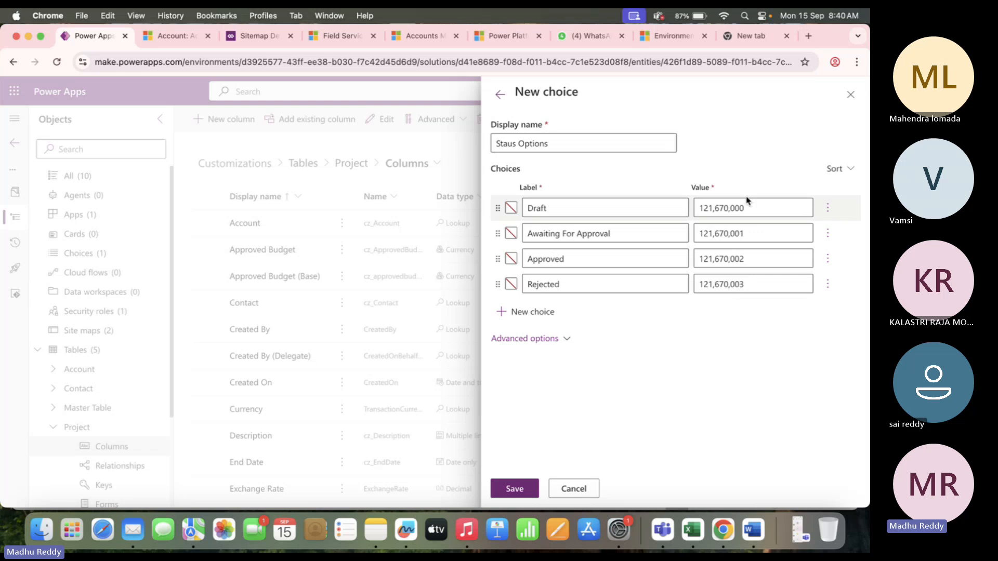
Change the Draft and Awaiting For Approval values to 1 and 2.
{"action": "left_click", "coordinate": [757, 207]}
{"action": "key", "text": "BackSpace"}
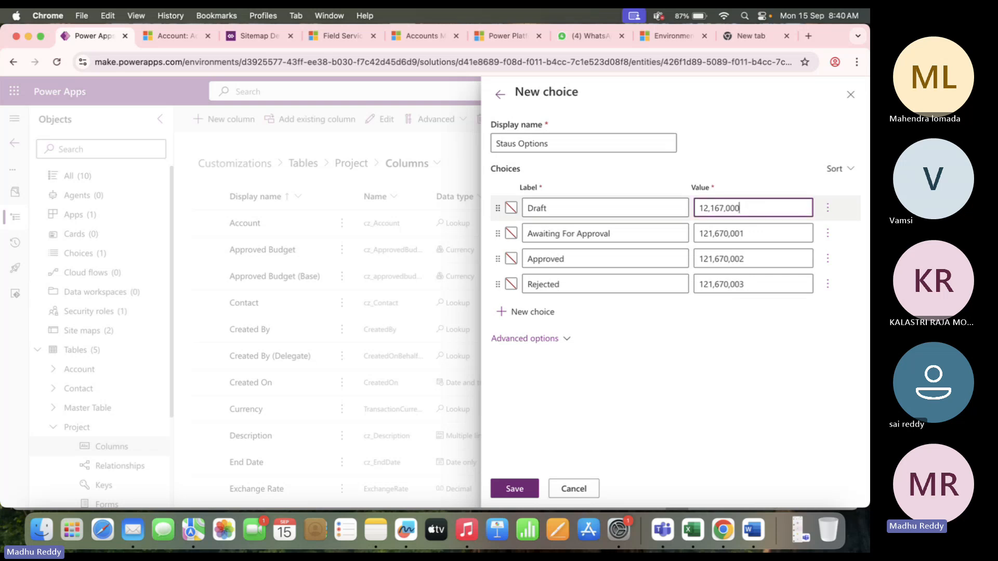
{"action": "key", "text": "BackSpace"}
{"action": "key", "text": "BackSpace"}
{"action": "key", "text": "BackSpace"}
{"action": "key", "text": "BackSpace"}
{"action": "key", "text": "BackSpace"}
{"action": "key", "text": "BackSpace"}
{"action": "key", "text": "BackSpace"}
{"action": "key", "text": "BackSpace"}
{"action": "key", "text": "BackSpace"}
{"action": "key", "text": "BackSpace"}
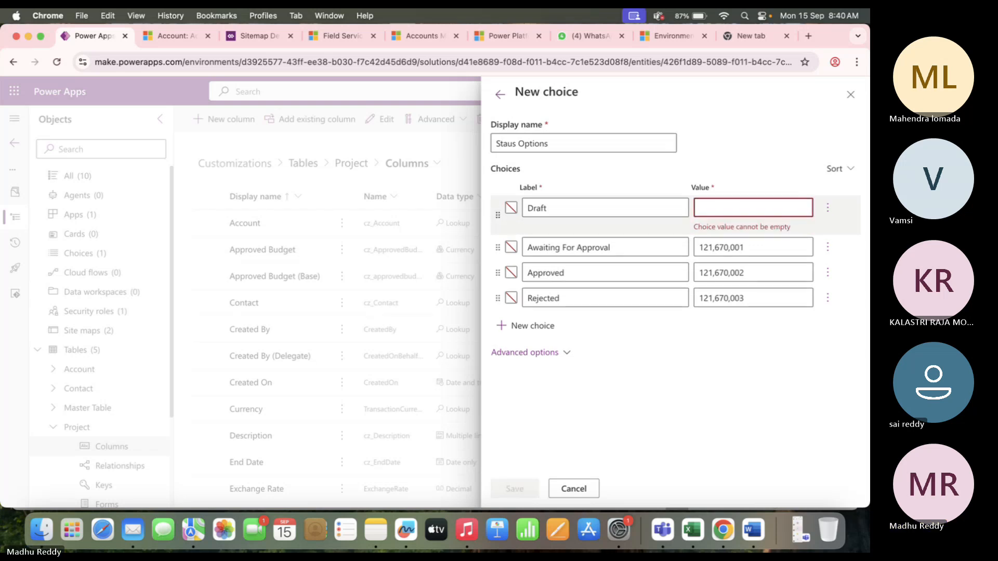
{"action": "type", "text": "1"}
{"action": "left_click", "coordinate": [706, 238]}
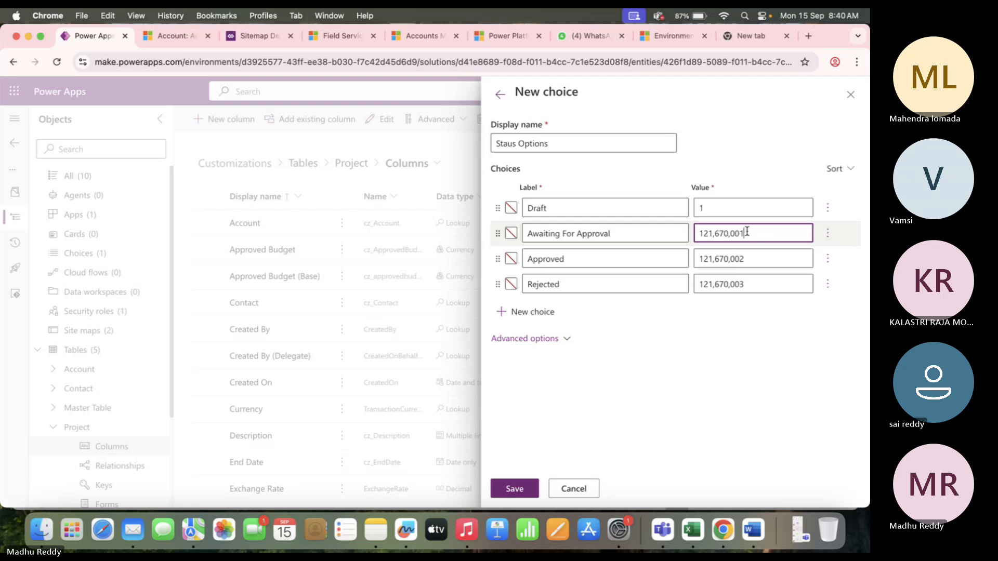
{"action": "key", "text": "BackSpace"}
Set the Approved and Rejected values to 3 and 4, then save the choice.
{"action": "key", "text": "BackSpace"}
{"action": "key", "text": "BackSpace"}
{"action": "key", "text": "BackSpace"}
{"action": "key", "text": "BackSpace"}
{"action": "key", "text": "BackSpace"}
{"action": "key", "text": "BackSpace"}
{"action": "key", "text": "BackSpace"}
{"action": "key", "text": "BackSpace"}
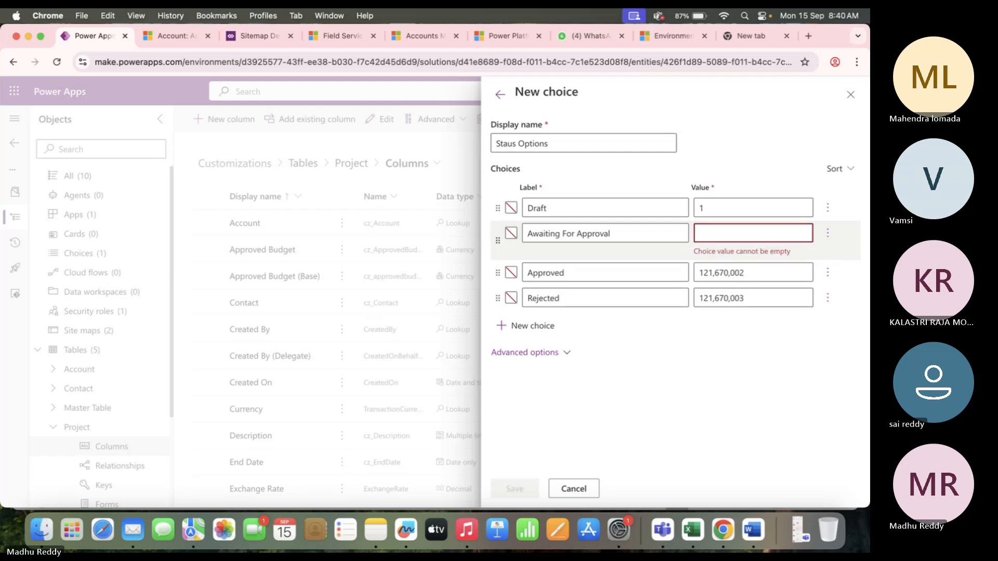
{"action": "type", "text": "2"}
{"action": "left_click", "coordinate": [762, 257]}
{"action": "key", "text": "BackSpace"}
{"action": "key", "text": "BackSpace"}
{"action": "key", "text": "BackSpace"}
{"action": "key", "text": "BackSpace"}
{"action": "key", "text": "BackSpace"}
{"action": "key", "text": "BackSpace"}
{"action": "key", "text": "BackSpace"}
{"action": "key", "text": "BackSpace"}
{"action": "key", "text": "BackSpace"}
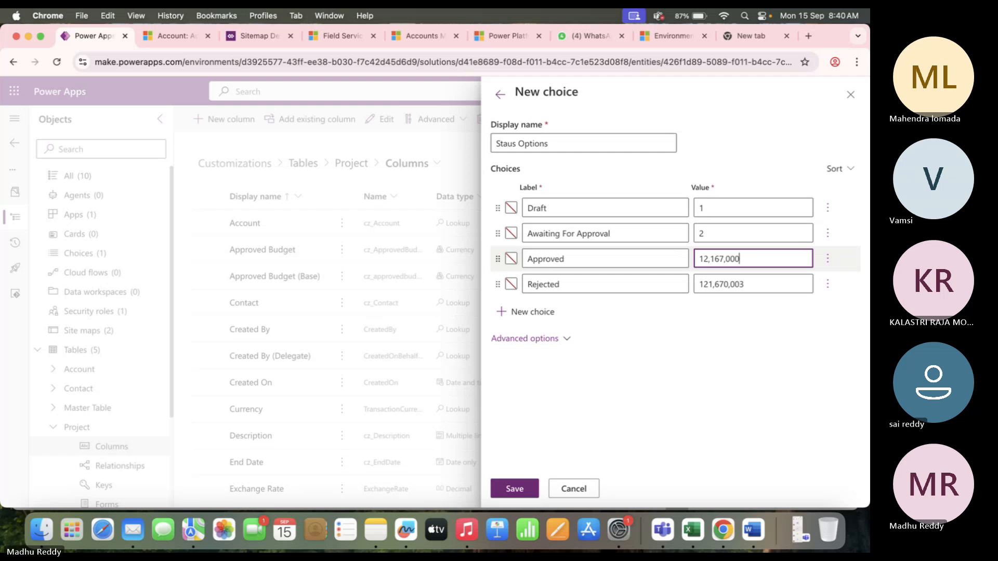
{"action": "type", "text": "3"}
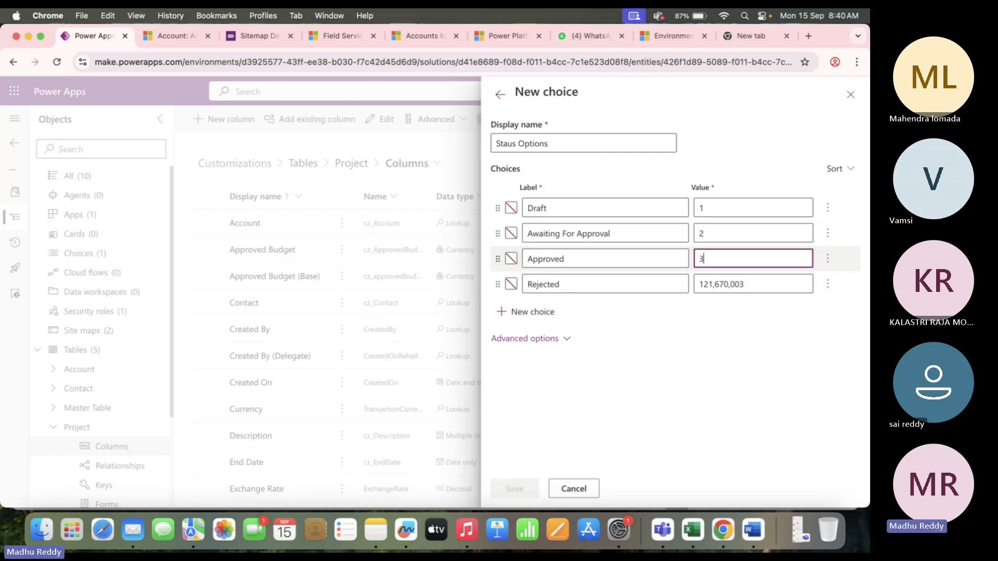
{"action": "left_click", "coordinate": [754, 285]}
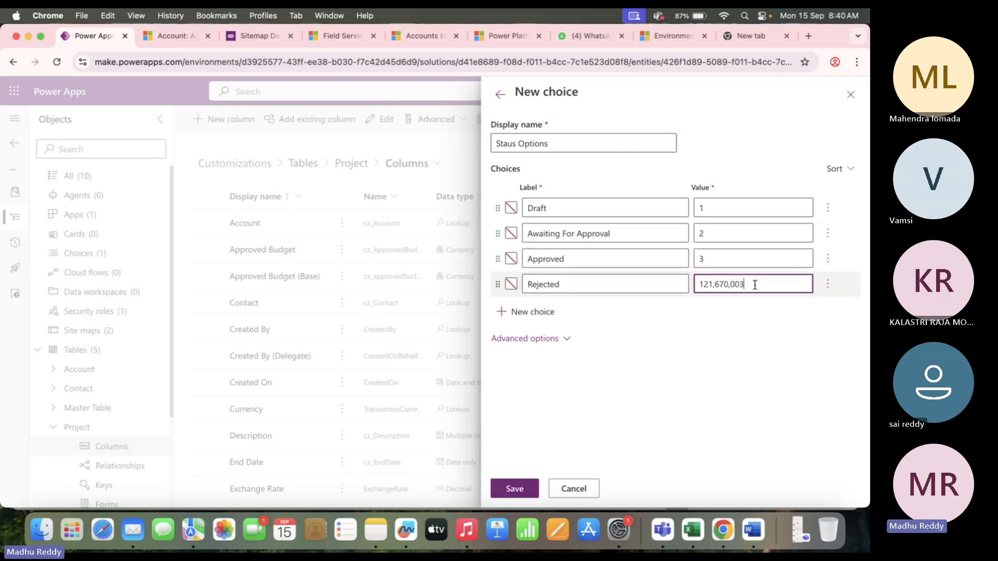
{"action": "key", "text": "BackSpace"}
{"action": "key", "text": "BackSpace"}
{"action": "key", "text": "BackSpace"}
{"action": "key", "text": "BackSpace"}
{"action": "key", "text": "BackSpace"}
{"action": "key", "text": "BackSpace"}
{"action": "key", "text": "BackSpace"}
{"action": "key", "text": "BackSpace"}
{"action": "key", "text": "BackSpace"}
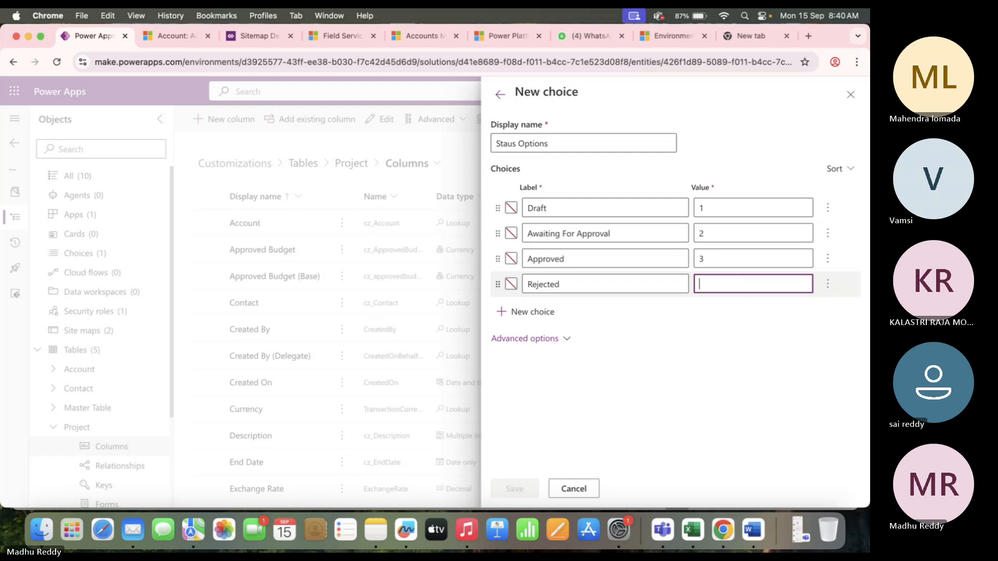
{"action": "type", "text": "4"}
{"action": "left_click", "coordinate": [552, 385]}
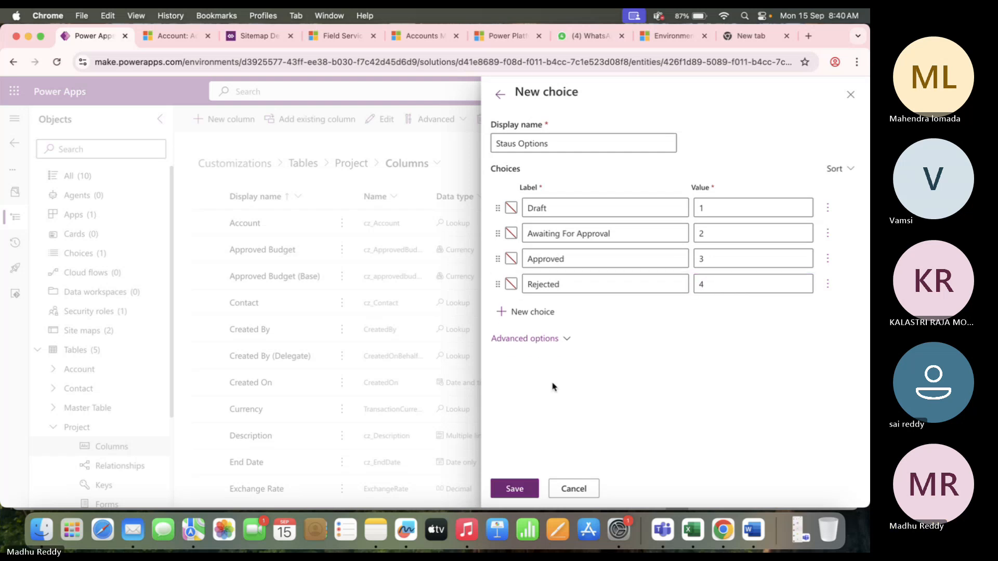
{"action": "left_click", "coordinate": [514, 489]}
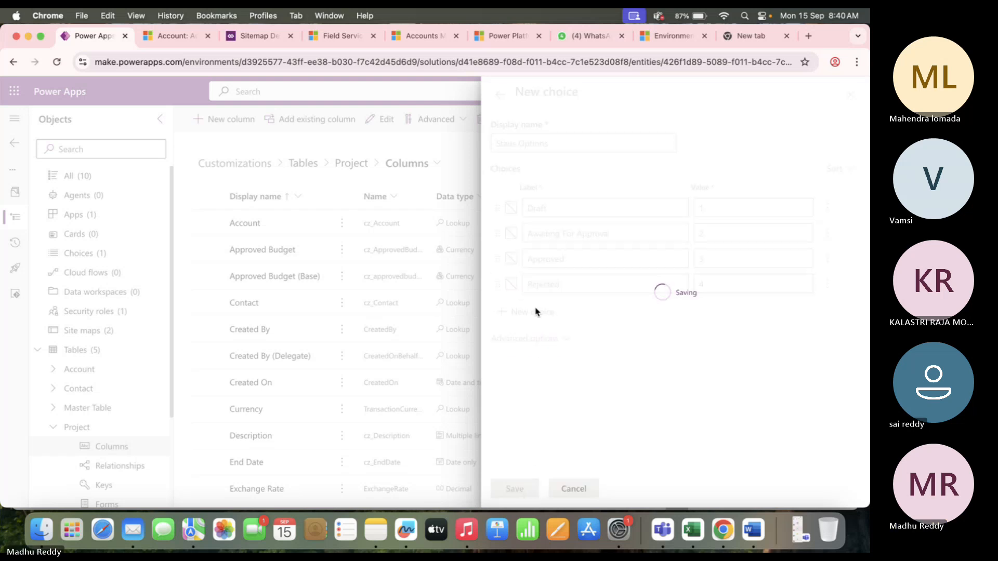
Search the sync-with list for 'status', then cancel and discard the new column panel.
{"action": "left_click", "coordinate": [545, 339]}
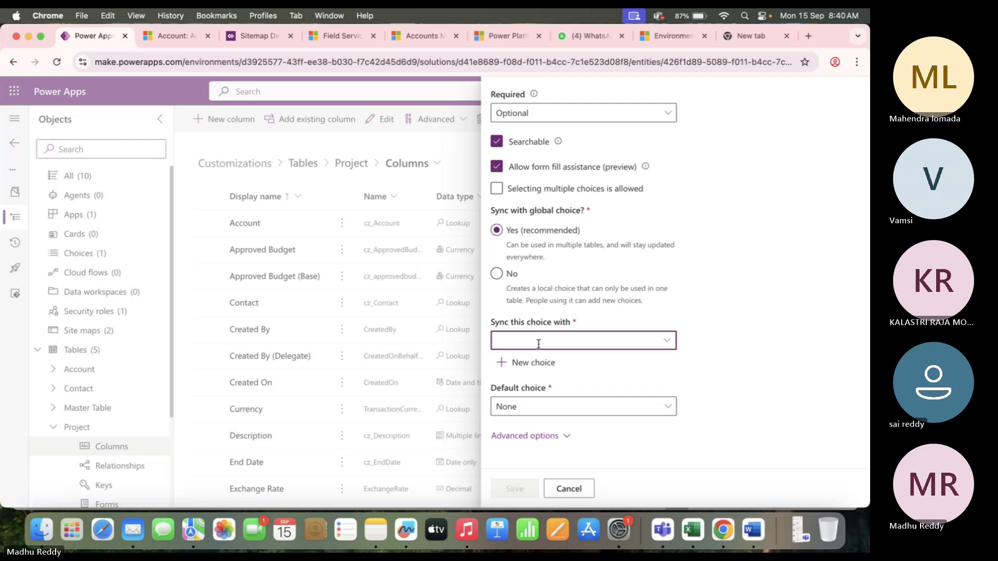
{"action": "type", "text": "sta"}
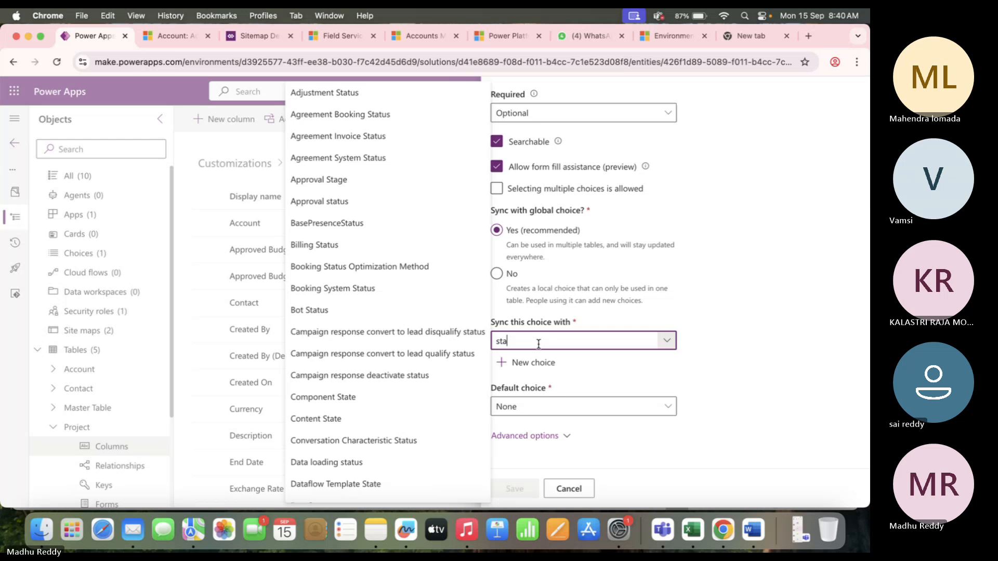
{"action": "type", "text": "tus"}
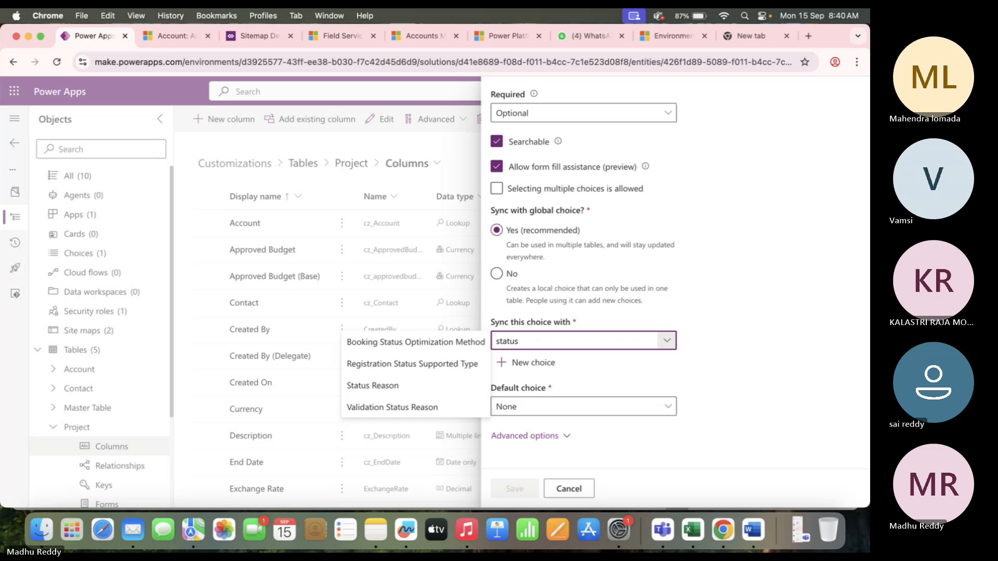
{"action": "mouse_move", "coordinate": [477, 357]}
{"action": "key", "text": "BackSpace"}
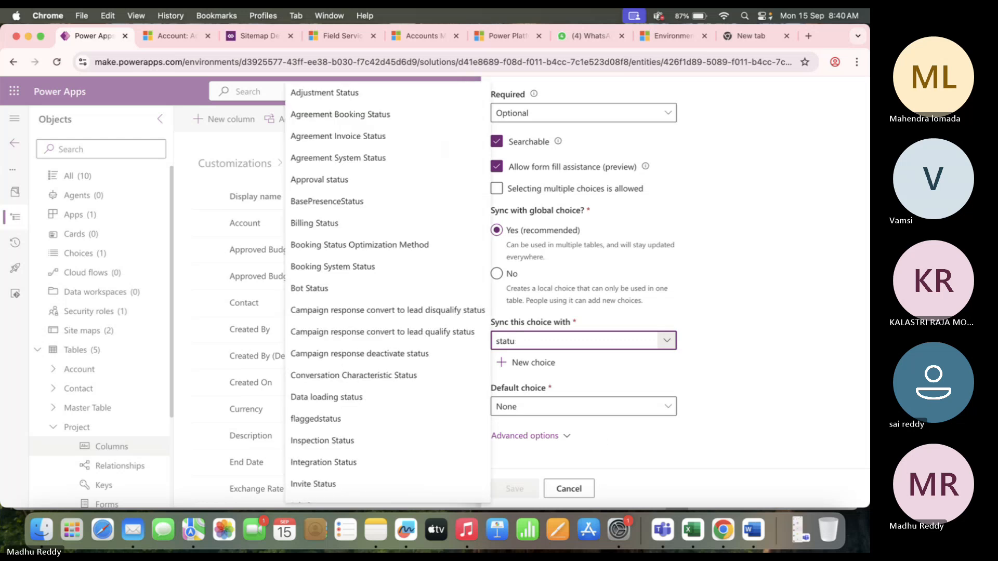
{"action": "key", "text": "BackSpace"}
{"action": "key", "text": "BackSpace"}
{"action": "key", "text": "BackSpace"}
{"action": "key", "text": "BackSpace"}
{"action": "key", "text": "BackSpace"}
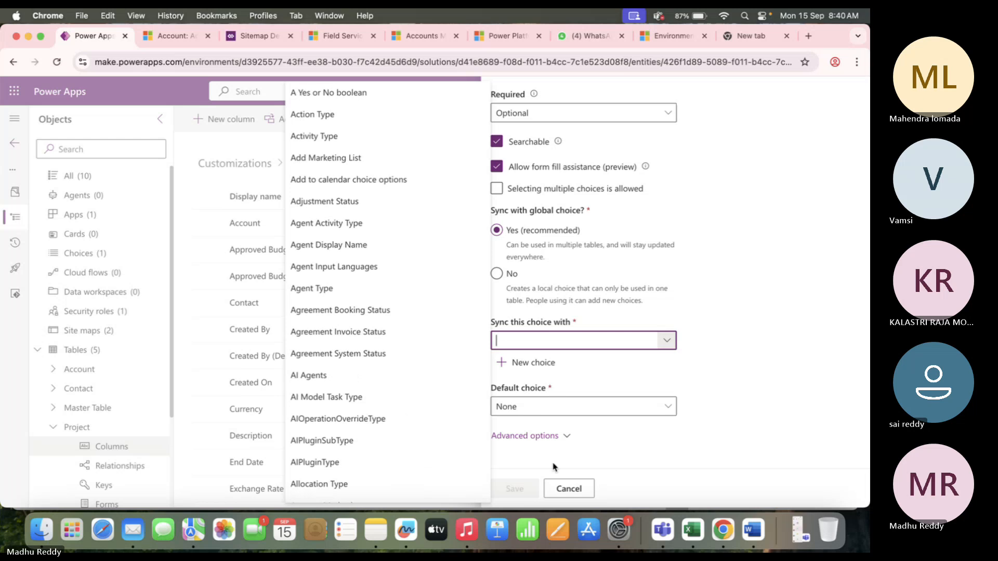
{"action": "left_click", "coordinate": [577, 488]}
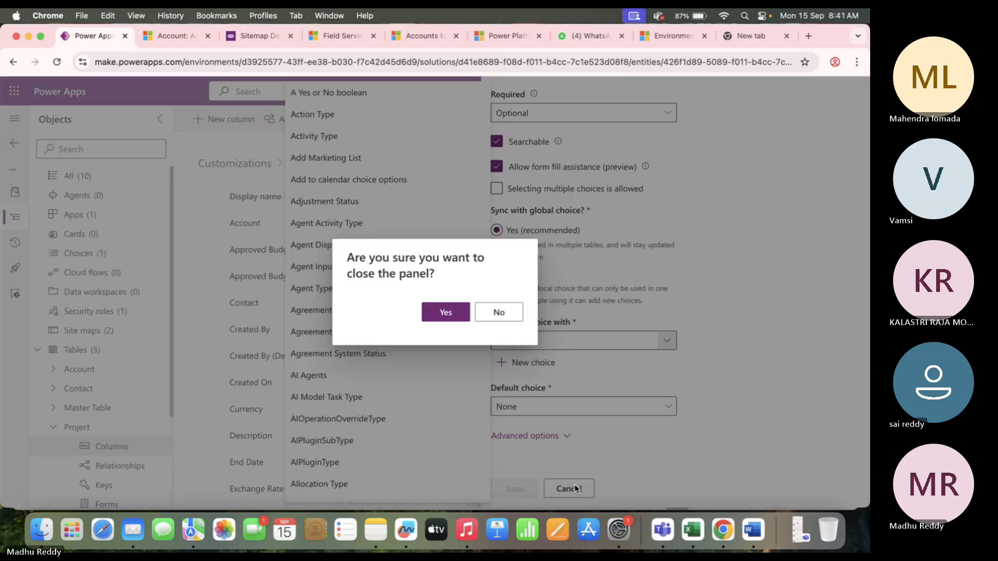
{"action": "left_click", "coordinate": [443, 314]}
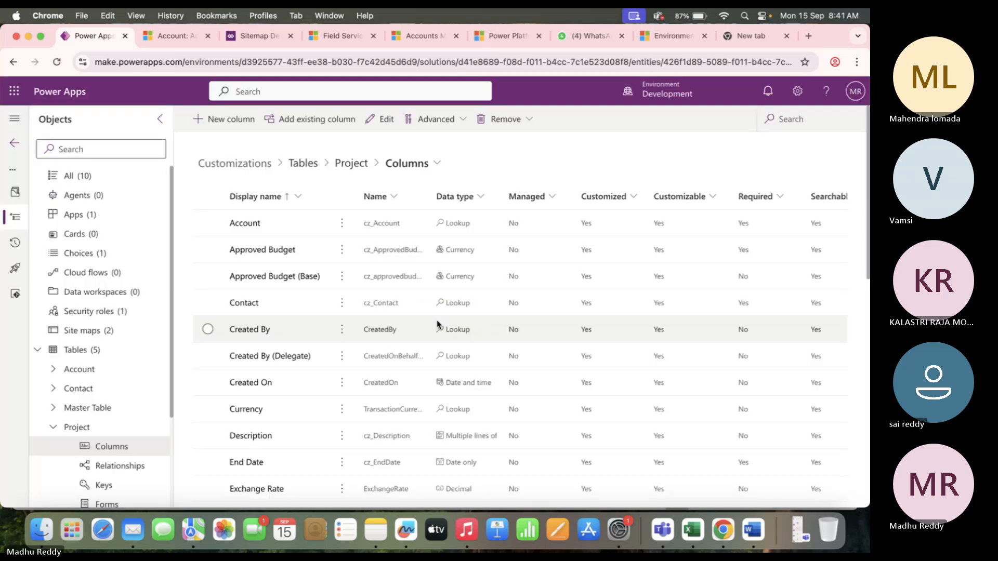
Browse the choices list, then start a new Project column 'Status' of Choice type.
{"action": "left_click", "coordinate": [303, 163]}
{"action": "left_click", "coordinate": [110, 254]}
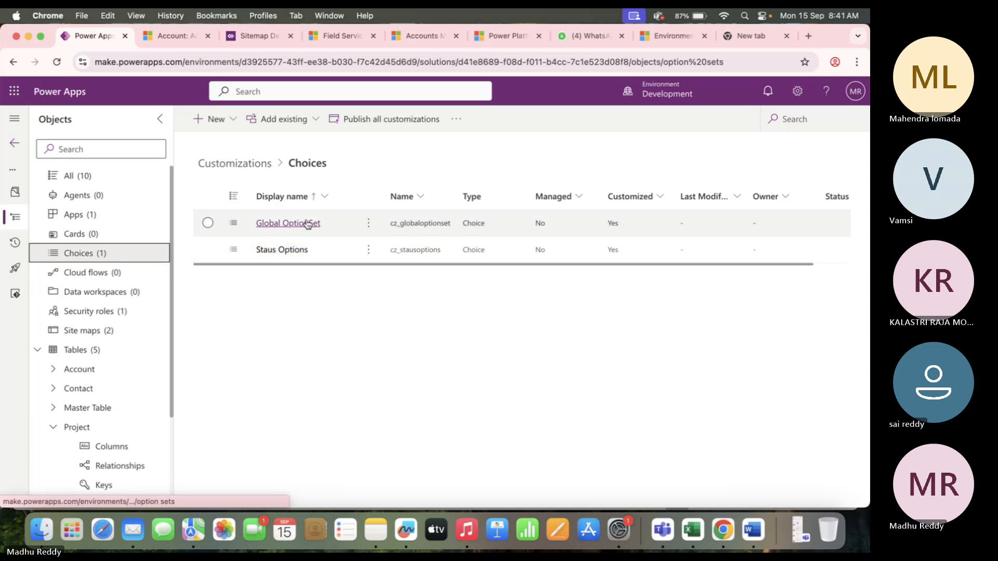
{"action": "left_click", "coordinate": [110, 448]}
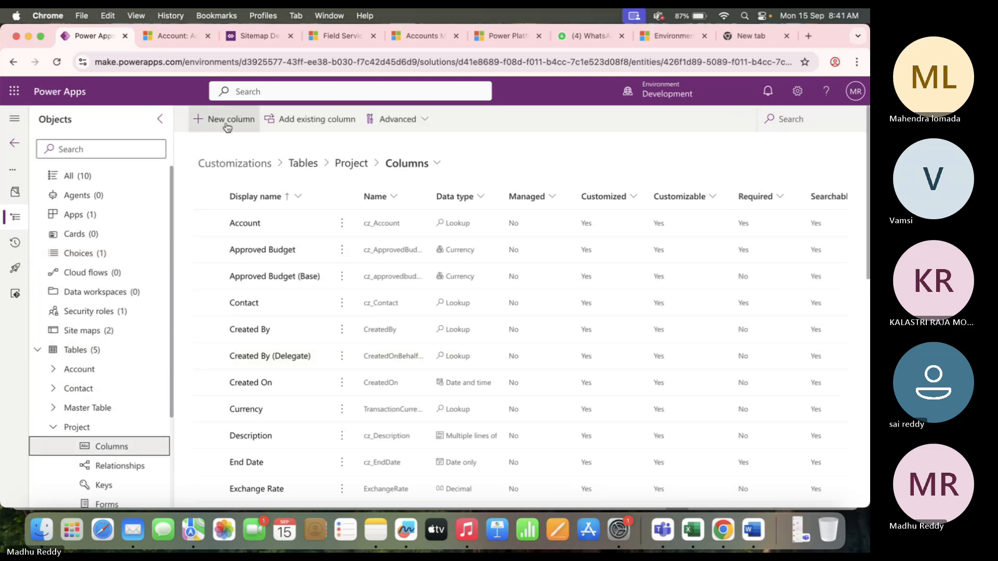
{"action": "left_click", "coordinate": [227, 119]}
{"action": "left_click", "coordinate": [552, 163]}
{"action": "type", "text": "S"}
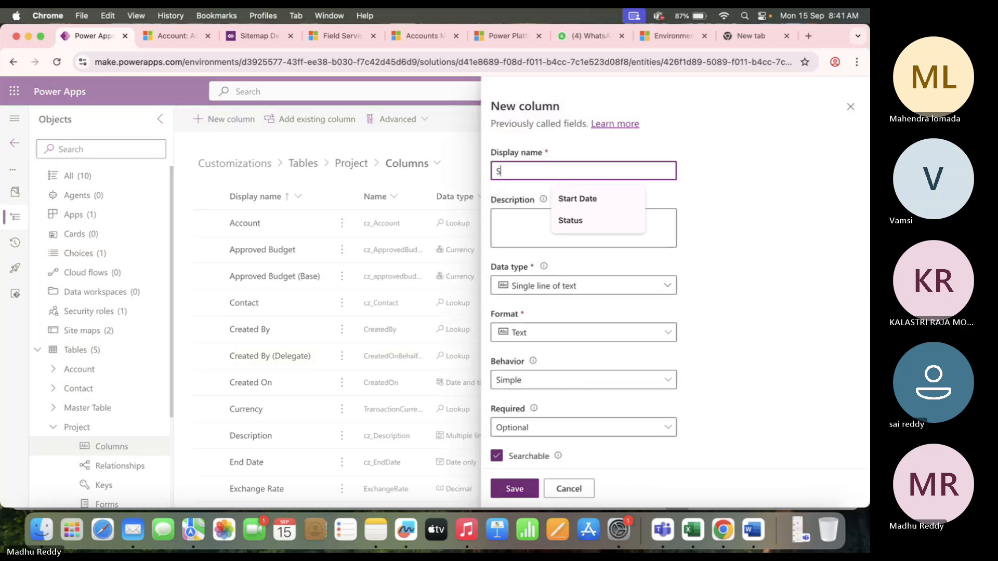
{"action": "type", "text": "tatus"}
{"action": "scroll", "coordinate": [550, 360], "scroll_direction": "down", "scroll_amount": 2}
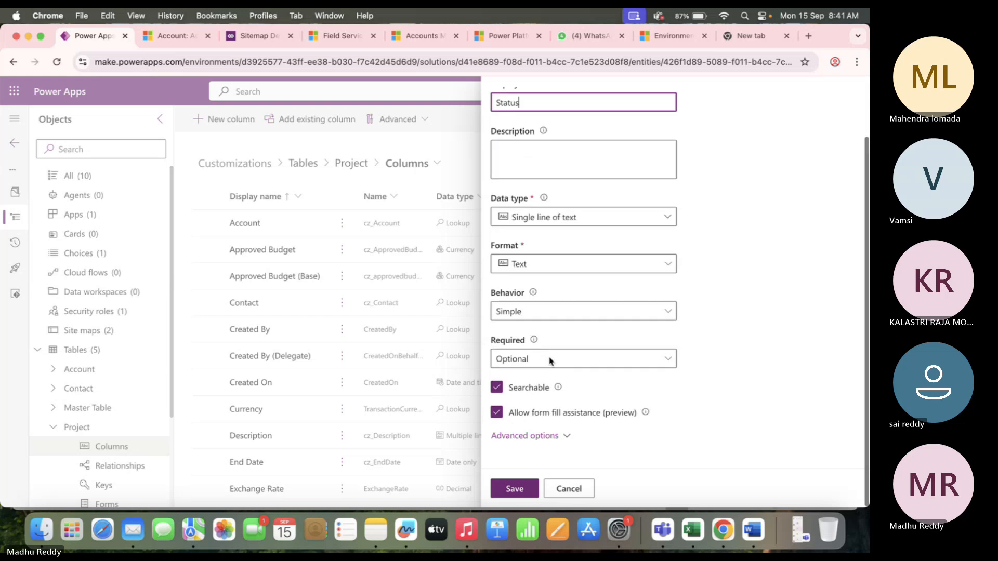
{"action": "left_click", "coordinate": [581, 216]}
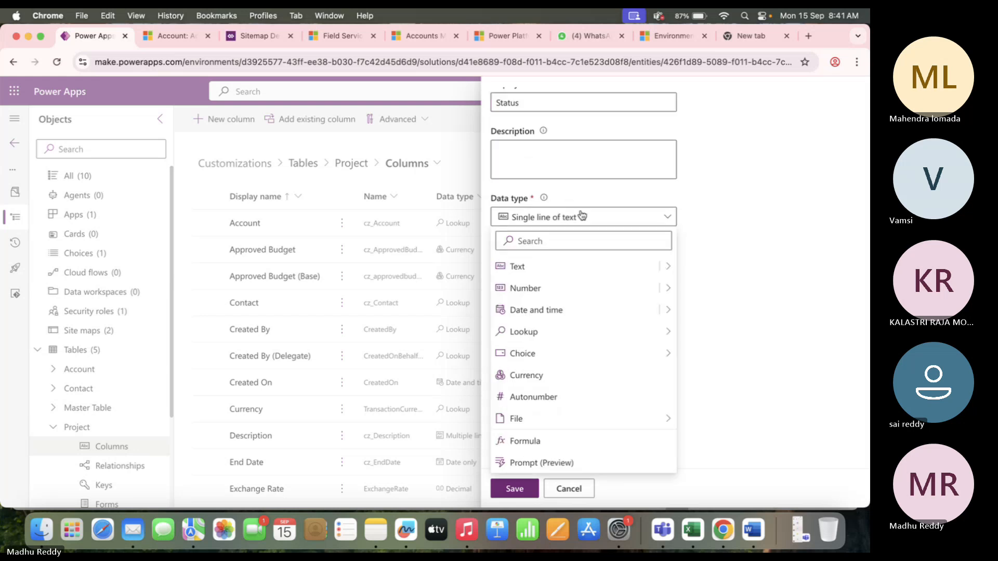
{"action": "mouse_move", "coordinate": [606, 363]}
{"action": "left_click", "coordinate": [708, 352]}
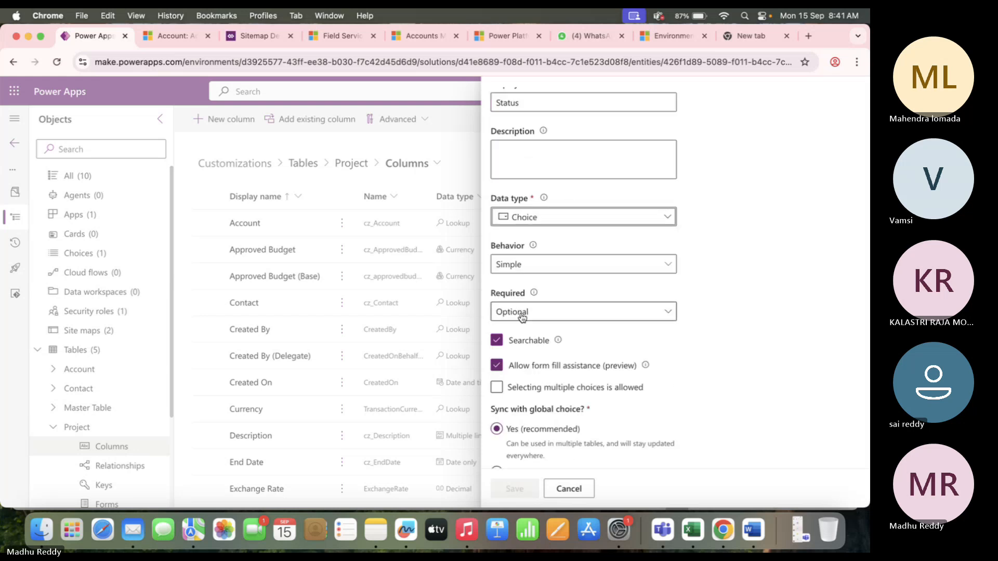
{"action": "scroll", "coordinate": [530, 377], "scroll_direction": "down", "scroll_amount": 3}
Try syncing the column with Global OptionSet, leaving the default choice as None.
{"action": "left_click", "coordinate": [549, 386]}
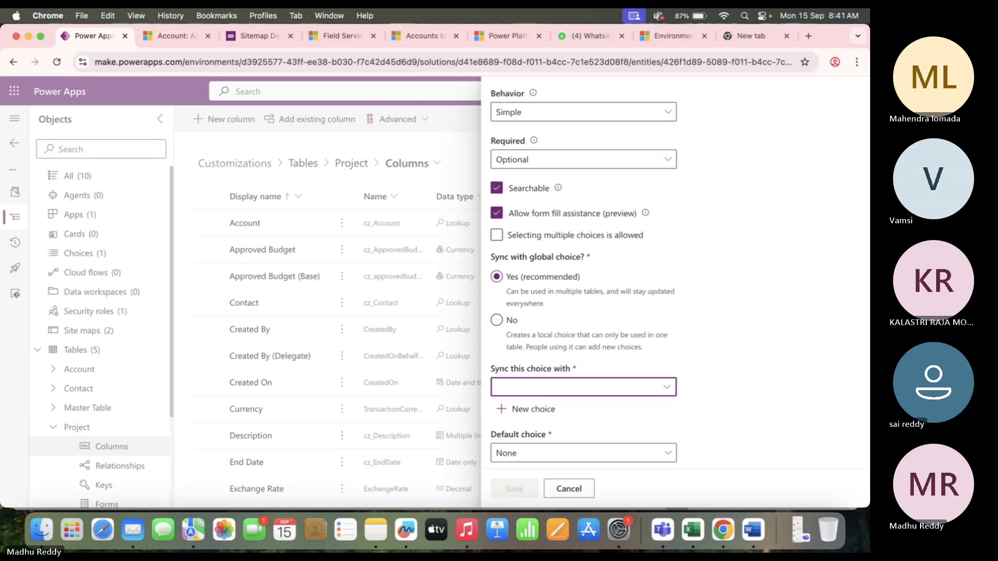
{"action": "type", "text": "Stat"}
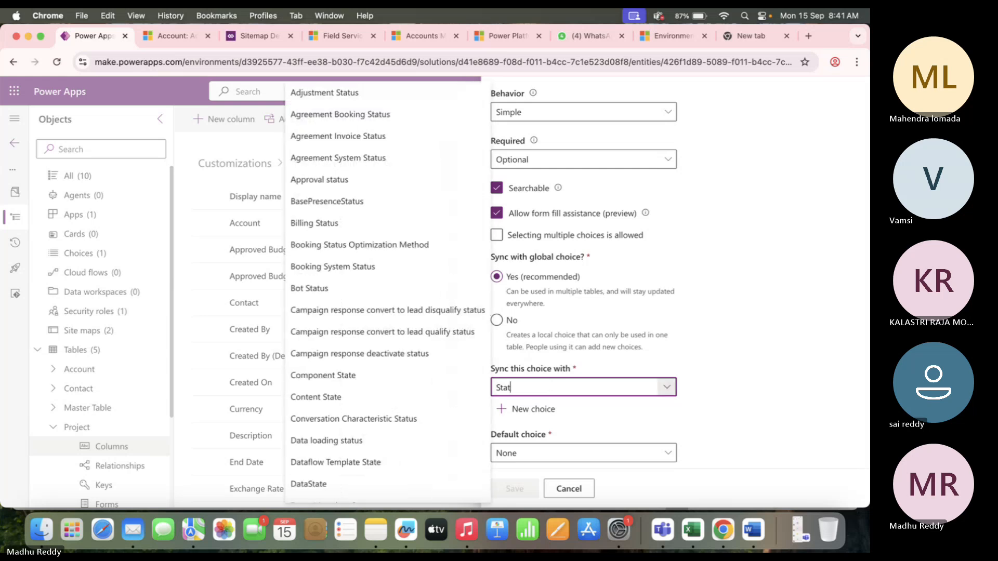
{"action": "type", "text": "us"}
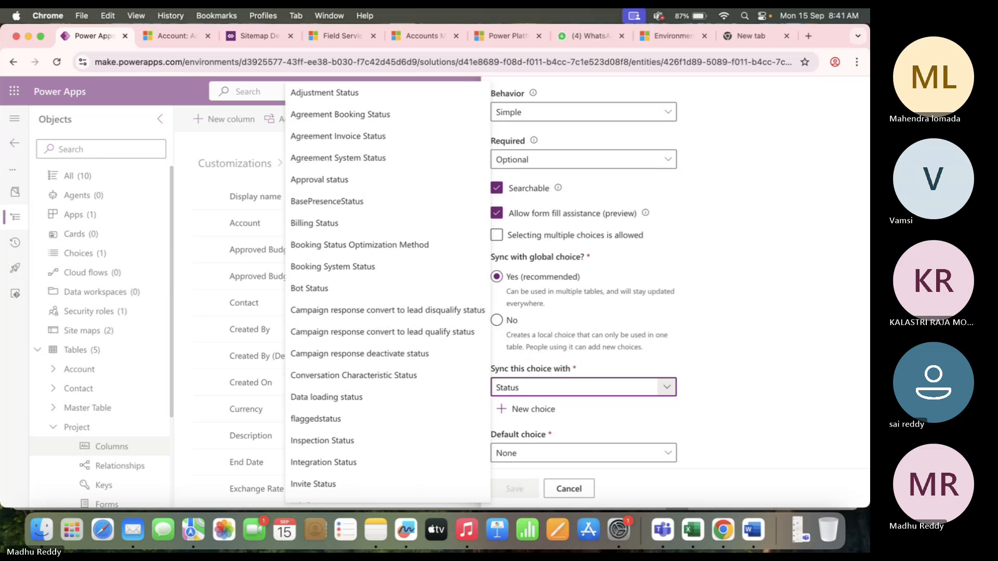
{"action": "type", "text": " o"}
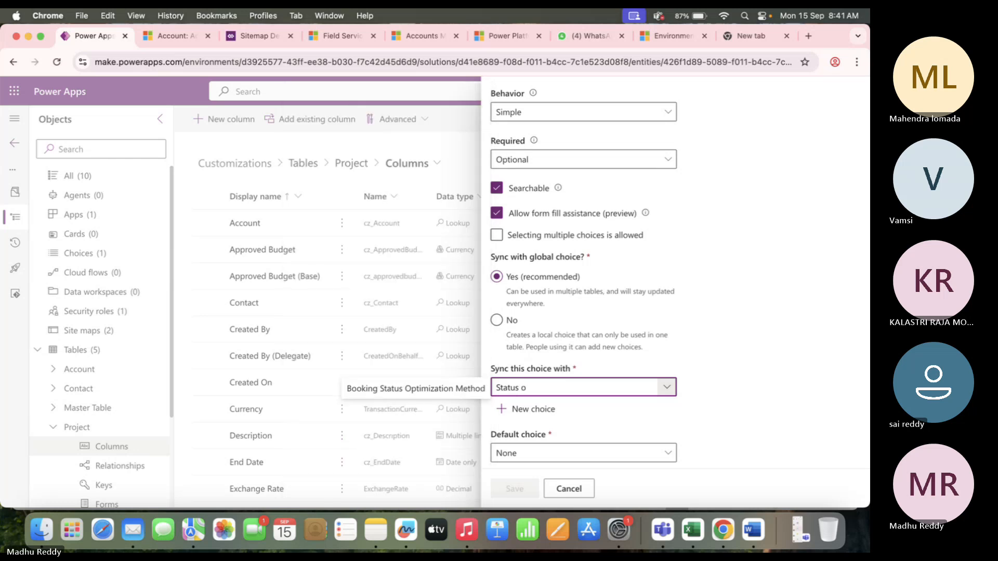
{"action": "key", "text": "BackSpace"}
{"action": "key", "text": "BackSpace"}
{"action": "key", "text": "BackSpace"}
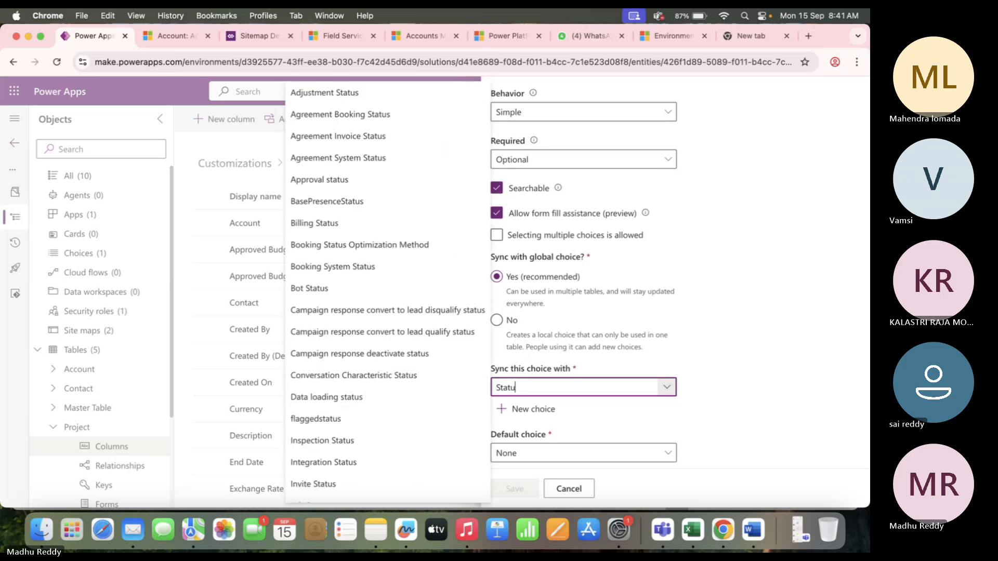
{"action": "key", "text": "BackSpace"}
{"action": "key", "text": "BackSpace"}
{"action": "key", "text": "BackSpace"}
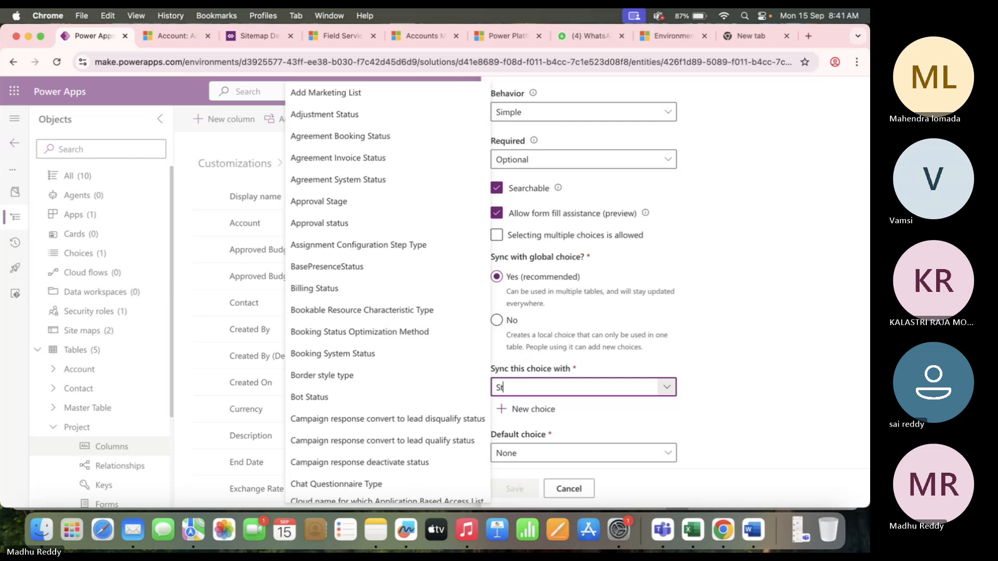
{"action": "key", "text": "BackSpace"}
{"action": "key", "text": "BackSpace"}
{"action": "type", "text": "glo"}
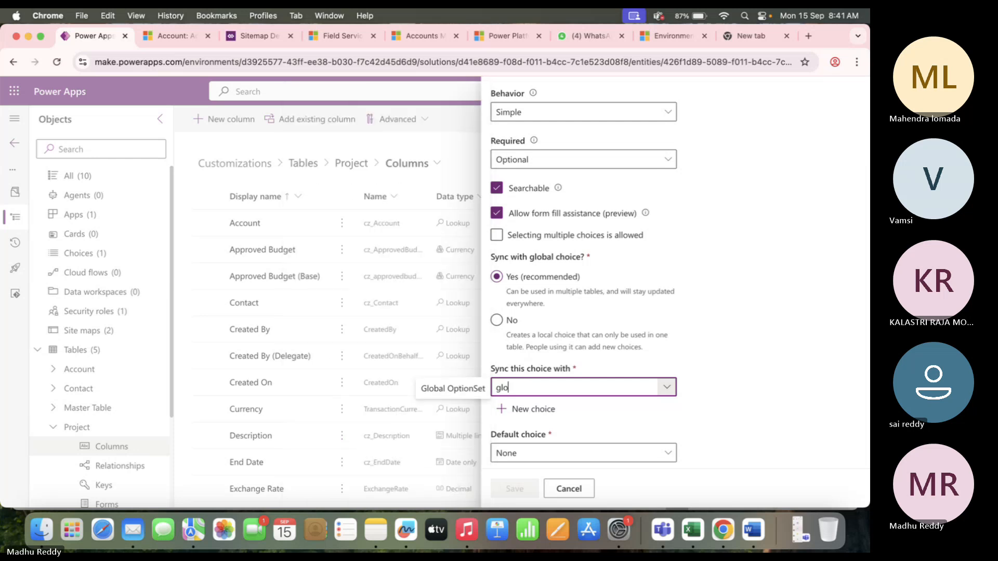
{"action": "left_click", "coordinate": [452, 388]}
{"action": "scroll", "coordinate": [564, 421], "scroll_direction": "down", "scroll_amount": 2}
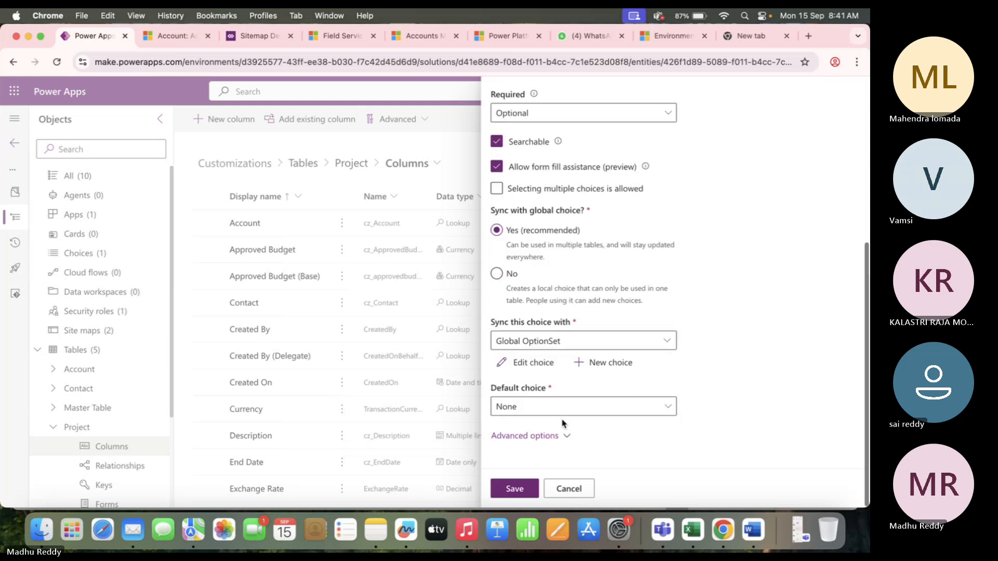
{"action": "left_click", "coordinate": [544, 409]}
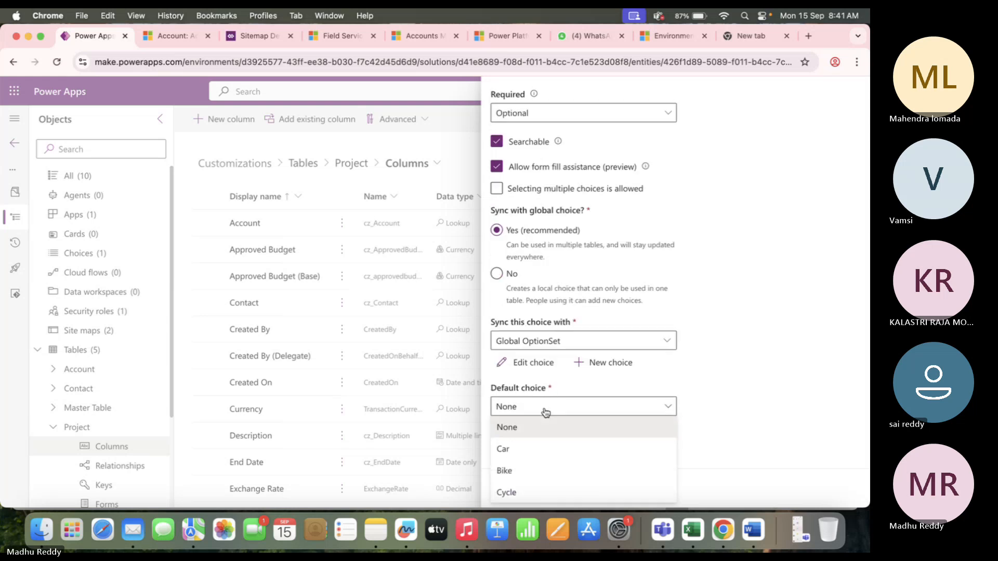
{"action": "left_click", "coordinate": [772, 389]}
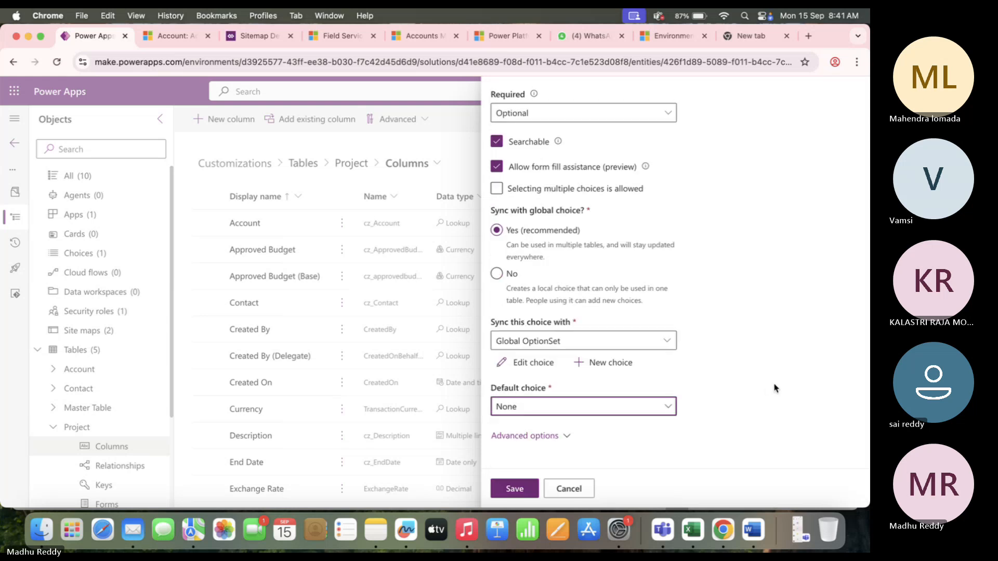
Switch the sync to Staus Options, set the default choice to Draft, and save the column.
{"action": "left_click", "coordinate": [592, 343]}
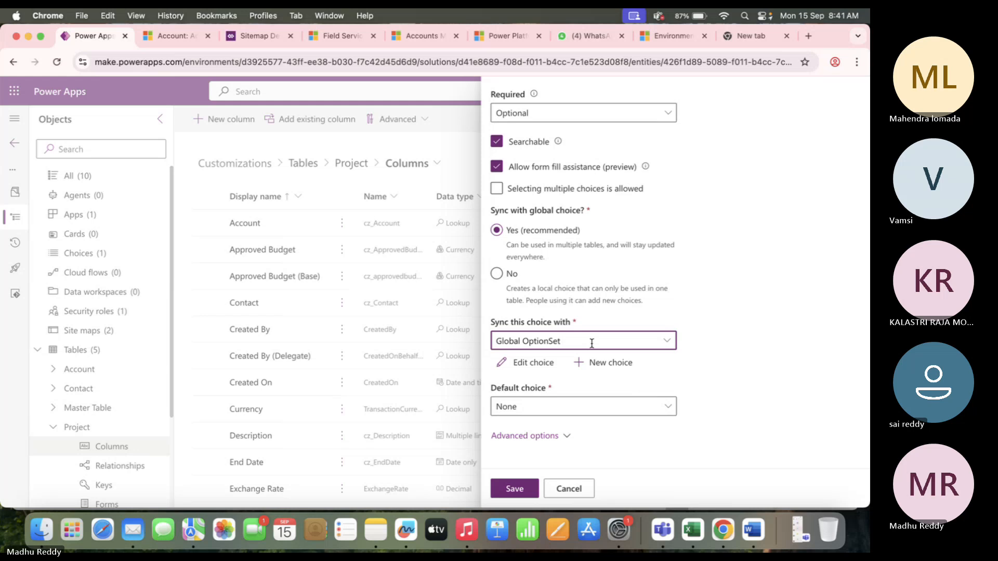
{"action": "key", "text": "BackSpace"}
{"action": "key", "text": "BackSpace"}
{"action": "key", "text": "BackSpace"}
{"action": "key", "text": "BackSpace"}
{"action": "key", "text": "BackSpace"}
{"action": "key", "text": "BackSpace"}
{"action": "key", "text": "BackSpace"}
{"action": "key", "text": "BackSpace"}
{"action": "key", "text": "BackSpace"}
{"action": "key", "text": "BackSpace"}
{"action": "key", "text": "BackSpace"}
{"action": "key", "text": "BackSpace"}
{"action": "key", "text": "BackSpace"}
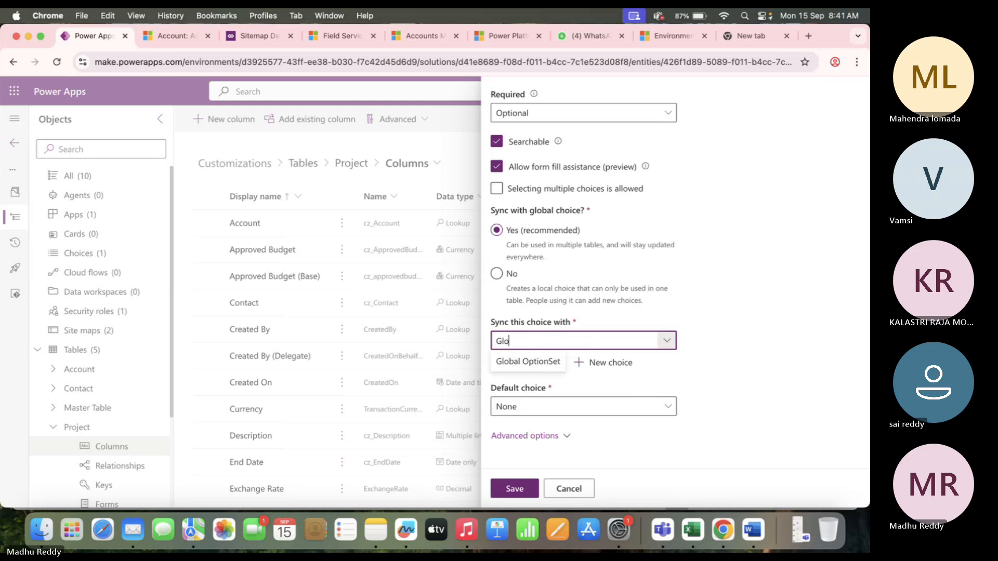
{"action": "key", "text": "BackSpace"}
{"action": "key", "text": "BackSpace"}
{"action": "key", "text": "BackSpace"}
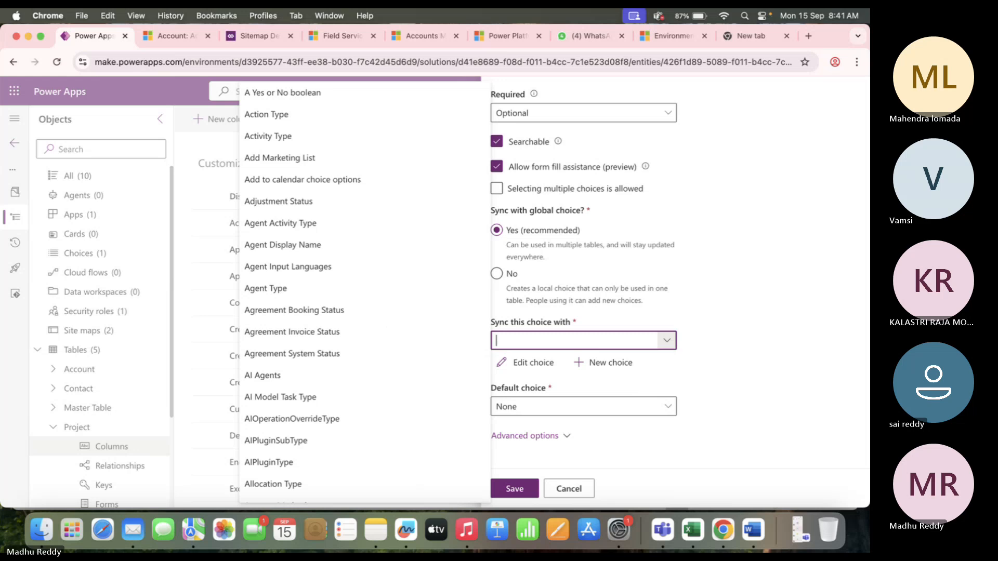
{"action": "type", "text": "sta"}
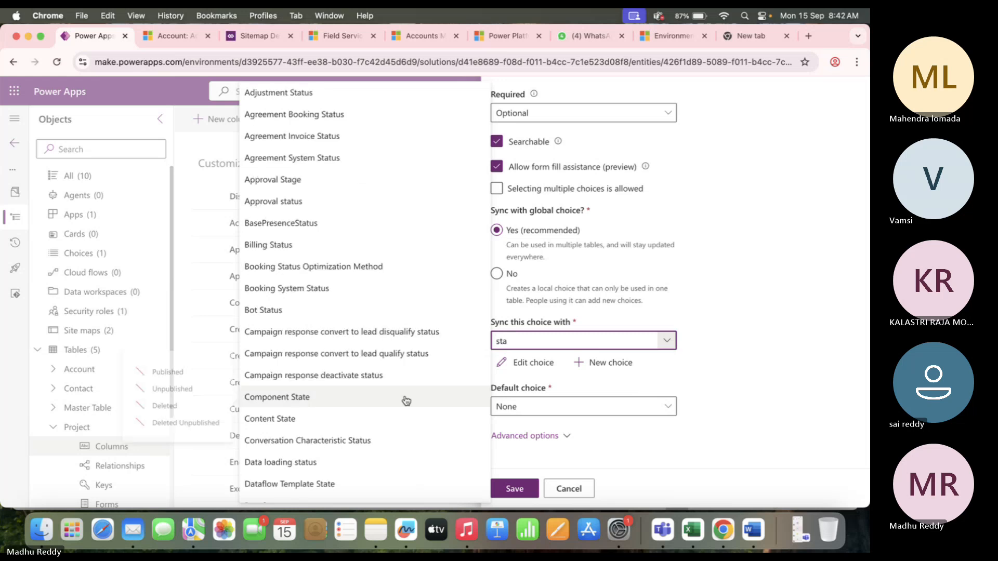
{"action": "scroll", "coordinate": [406, 400], "scroll_direction": "down", "scroll_amount": 10}
{"action": "scroll", "coordinate": [406, 400], "scroll_direction": "down", "scroll_amount": 15}
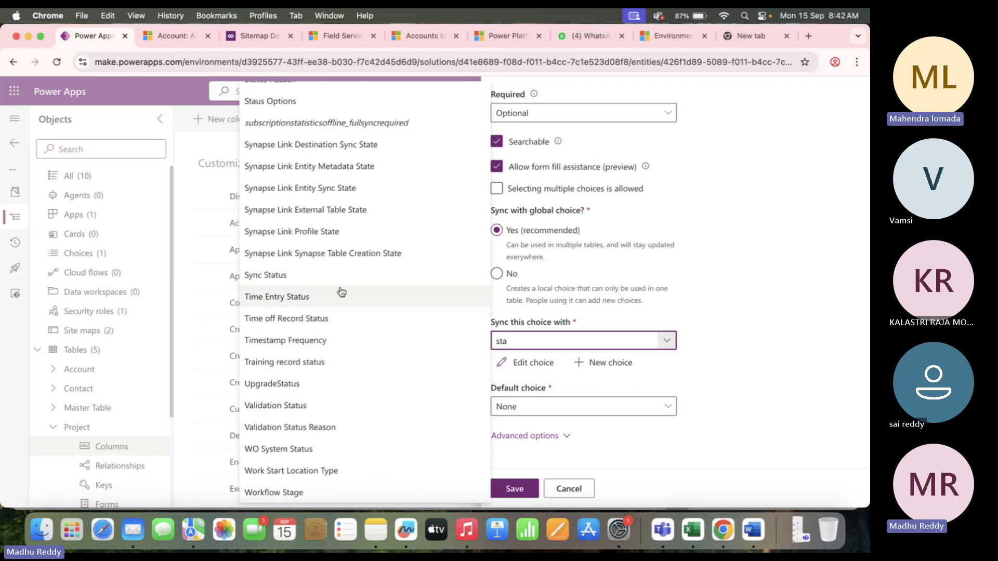
{"action": "scroll", "coordinate": [340, 291], "scroll_direction": "up", "scroll_amount": 3}
{"action": "left_click", "coordinate": [308, 212]}
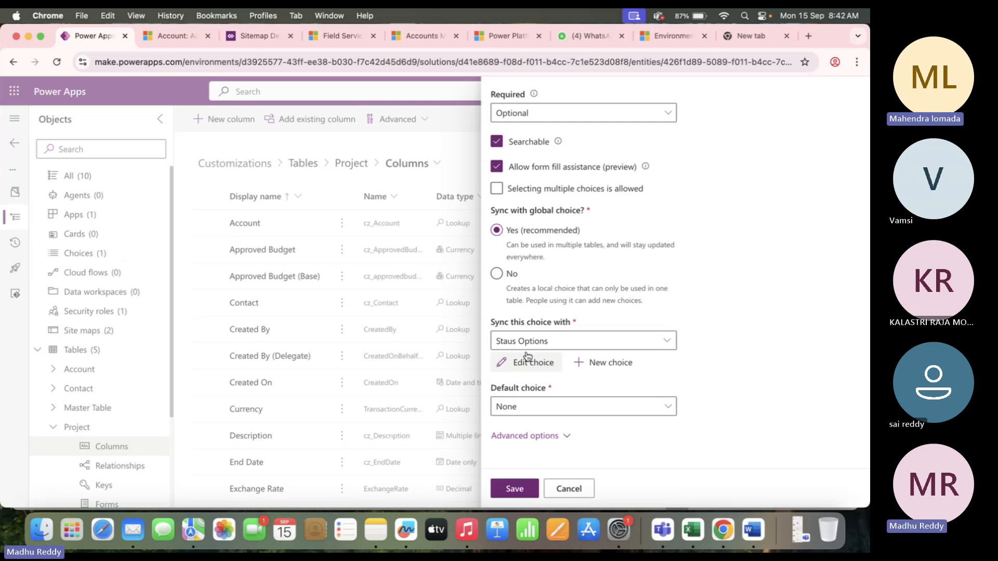
{"action": "left_click", "coordinate": [510, 342]}
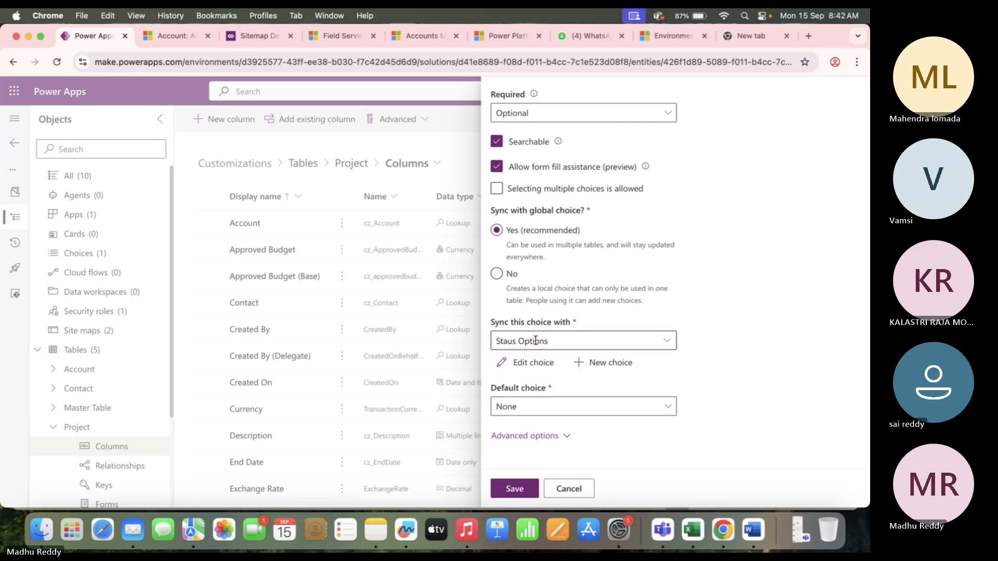
{"action": "left_click", "coordinate": [553, 410]}
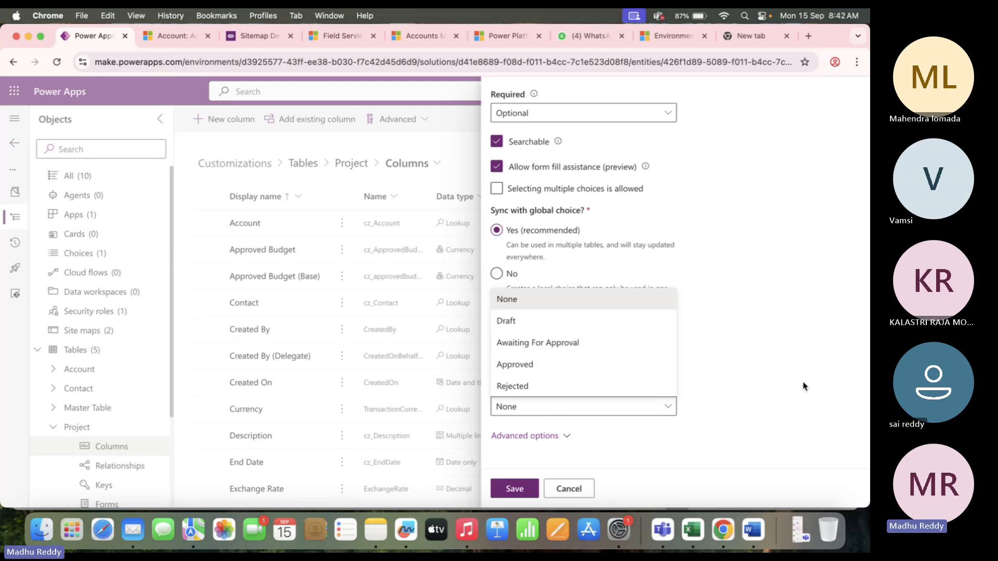
{"action": "left_click", "coordinate": [514, 321]}
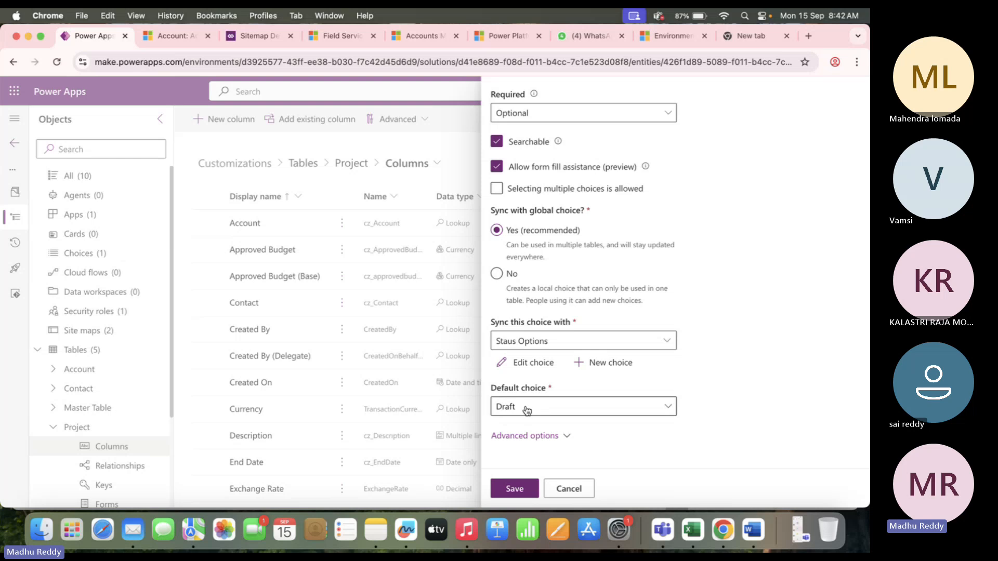
{"action": "left_click", "coordinate": [513, 491]}
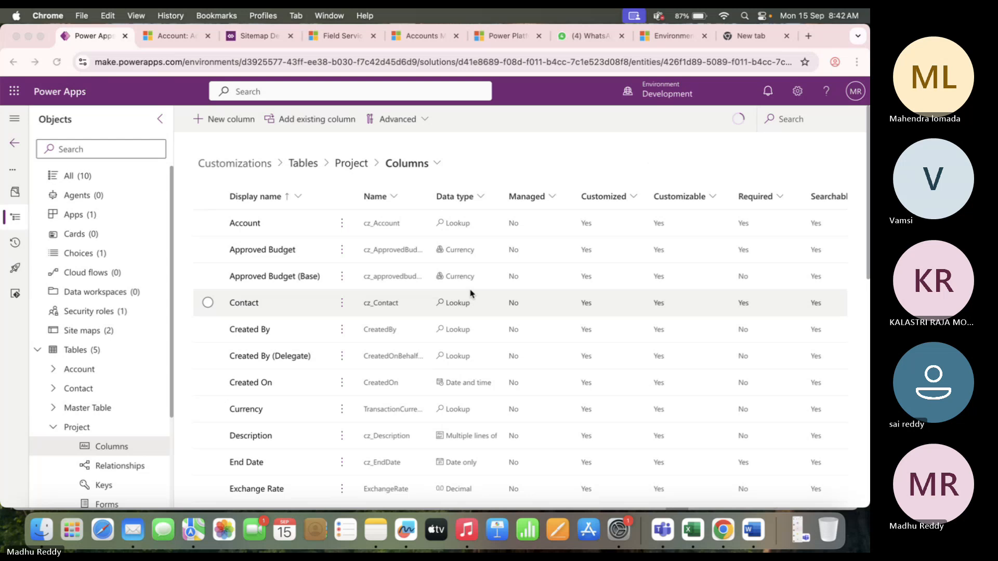
{"action": "key", "text": "super+Tab"}
{"action": "left_click", "coordinate": [116, 327]}
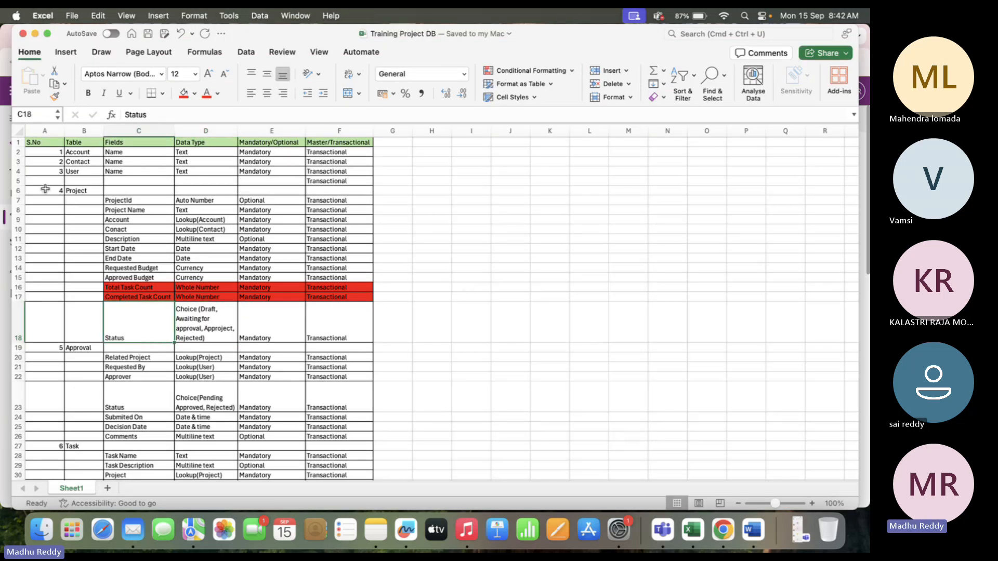
{"action": "left_click", "coordinate": [130, 287]}
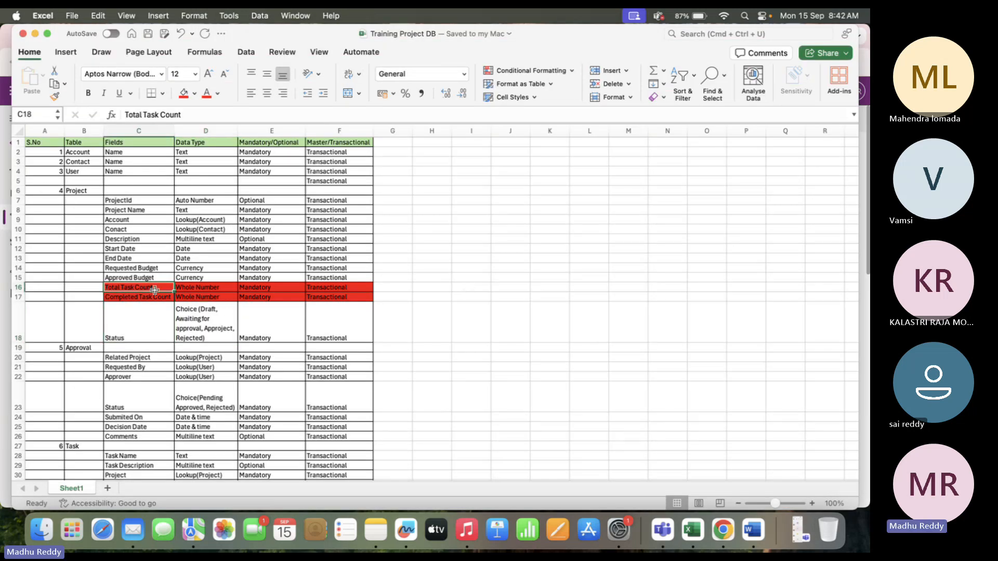
{"action": "left_click_drag", "start_coordinate": [154, 289], "coordinate": [156, 297]}
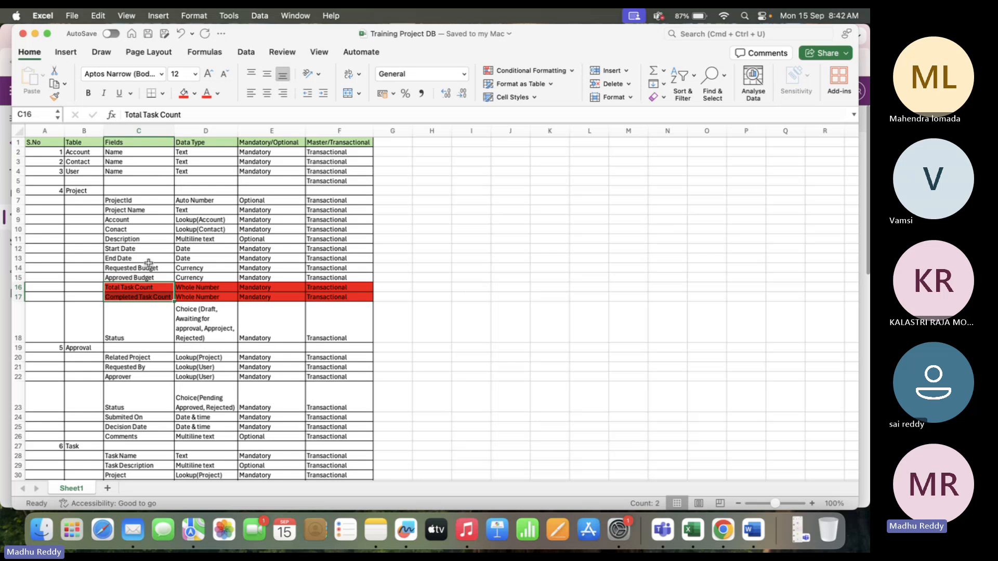
{"action": "key", "text": "super+Tab"}
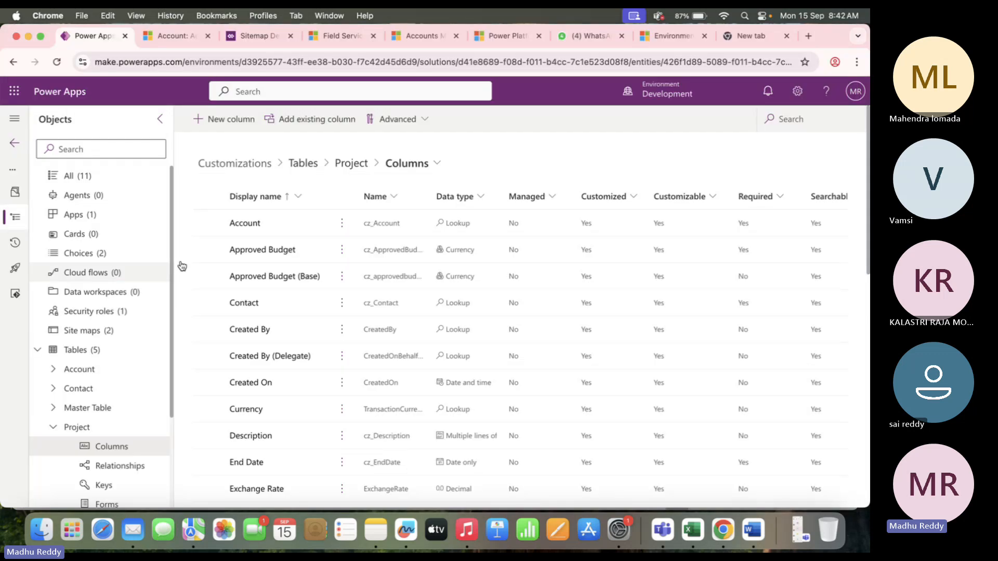
List the Project relationships sorted by related table A to Z, filtered to Many-to-one.
{"action": "left_click", "coordinate": [353, 165]}
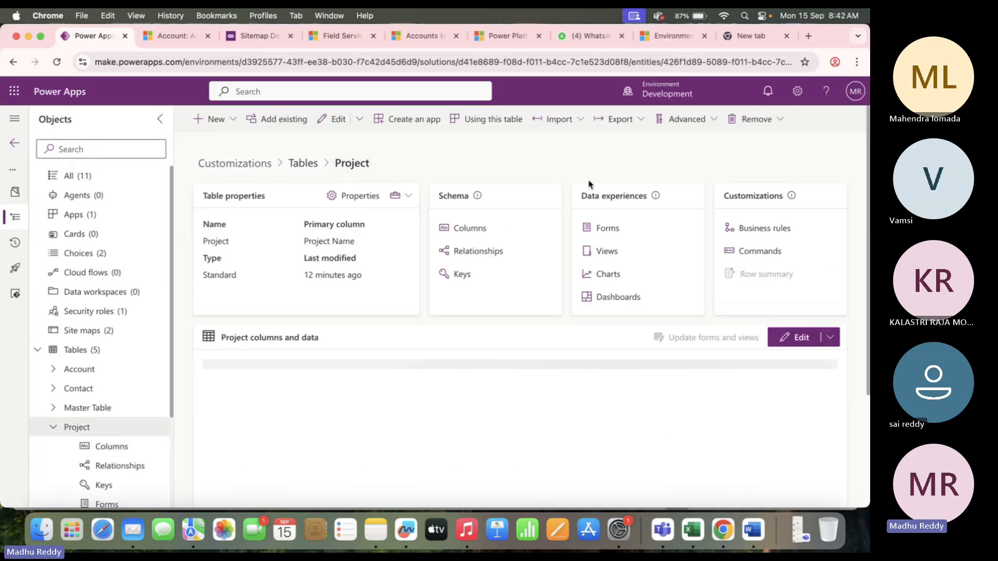
{"action": "left_click", "coordinate": [479, 252]}
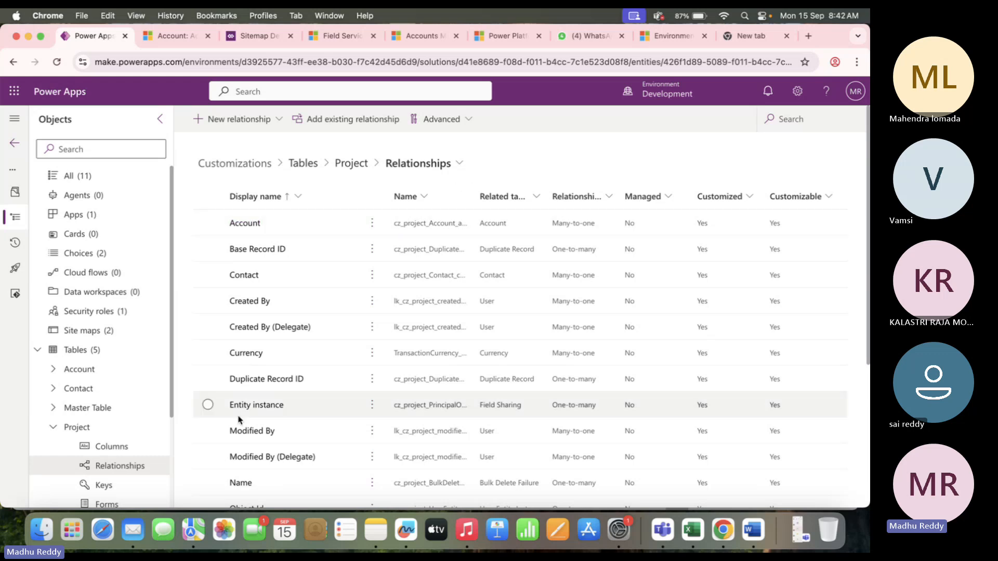
{"action": "scroll", "coordinate": [287, 424], "scroll_direction": "down", "scroll_amount": 5}
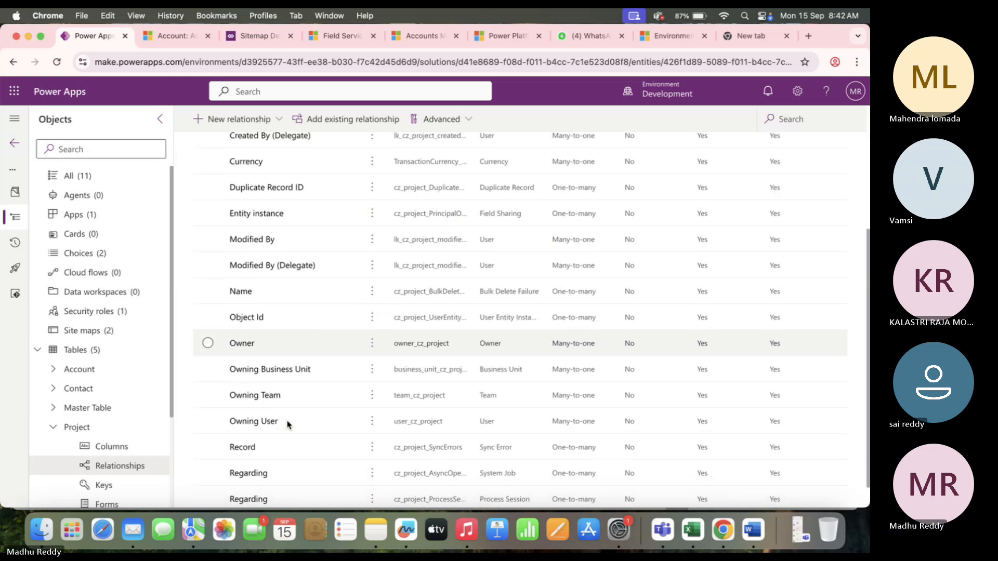
{"action": "scroll", "coordinate": [285, 423], "scroll_direction": "up", "scroll_amount": 5}
{"action": "left_click", "coordinate": [522, 199]}
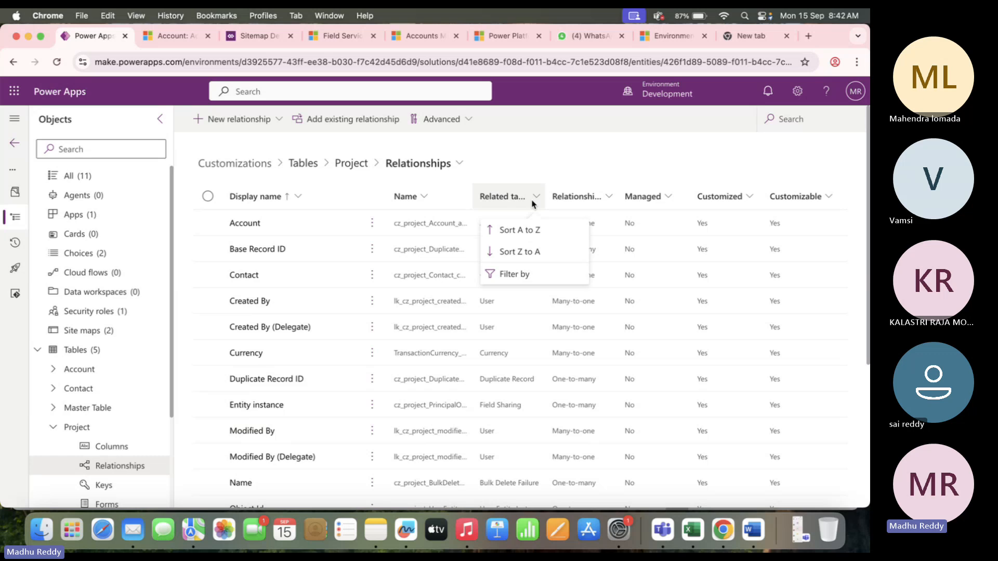
{"action": "left_click", "coordinate": [547, 236]}
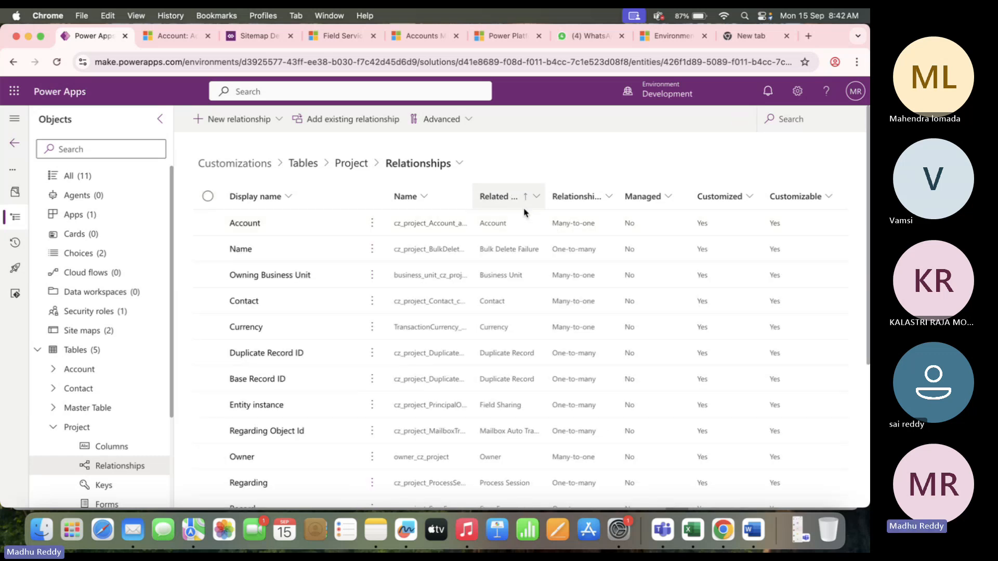
{"action": "left_click", "coordinate": [609, 200]}
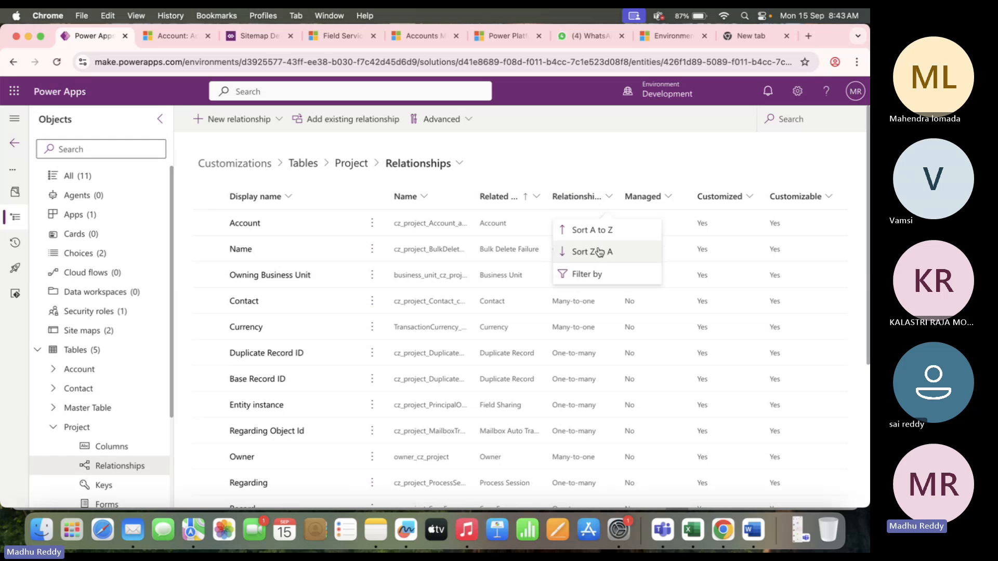
{"action": "left_click", "coordinate": [586, 272]}
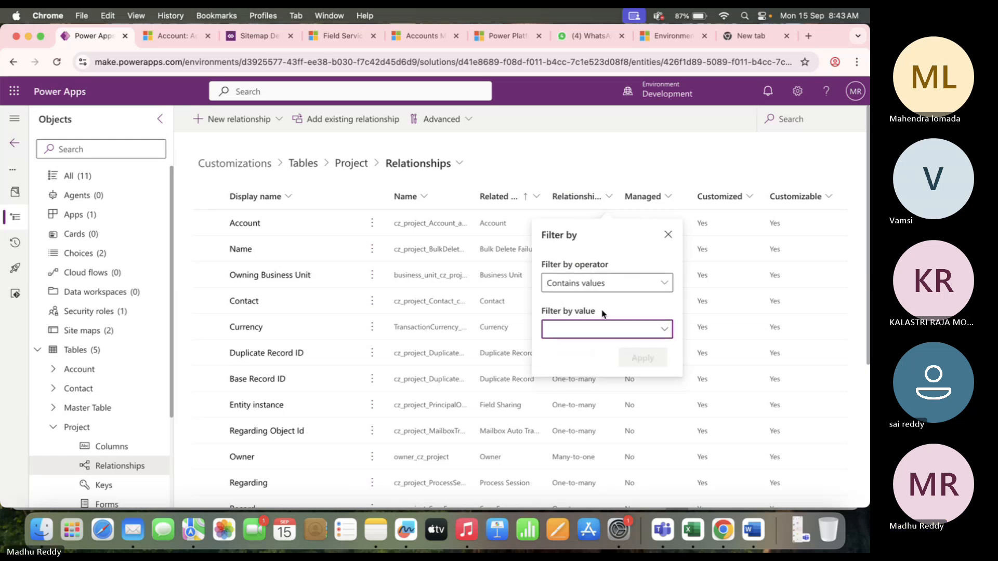
{"action": "left_click", "coordinate": [621, 329]}
{"action": "left_click", "coordinate": [552, 372]}
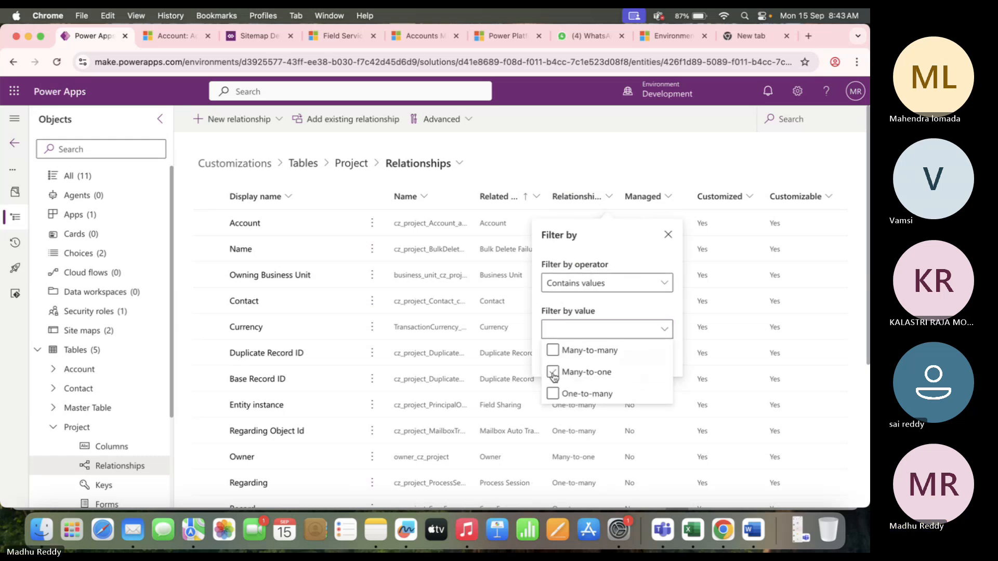
{"action": "left_click", "coordinate": [635, 253]}
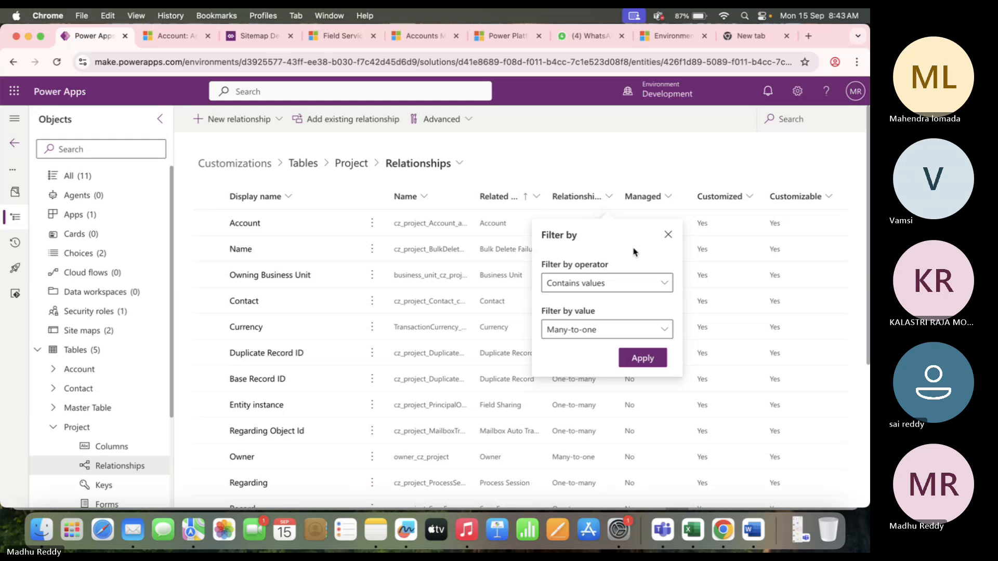
{"action": "left_click", "coordinate": [648, 361]}
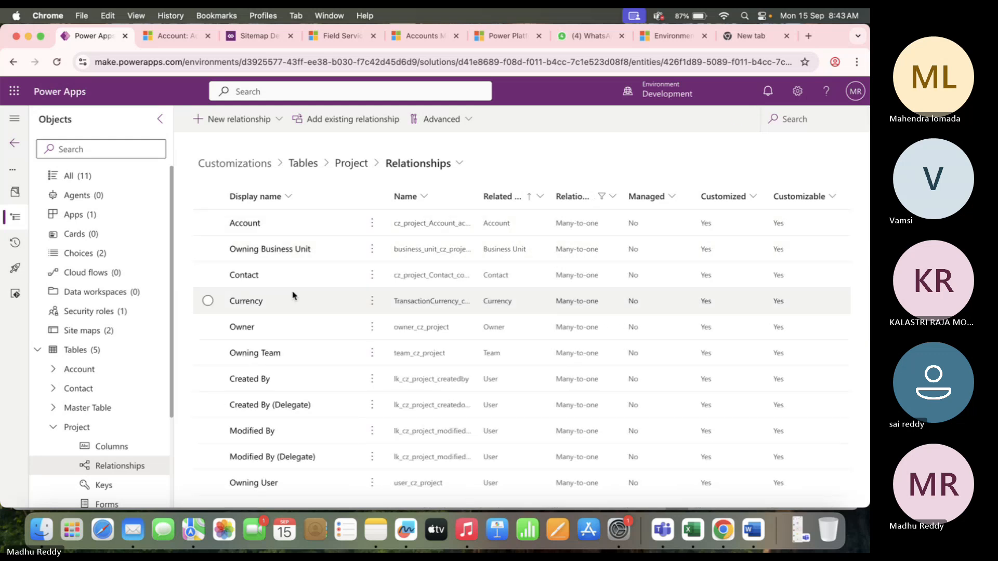
Review the Account and Contact relationships with a widened Name column, then return to Project.
{"action": "left_click", "coordinate": [207, 224]}
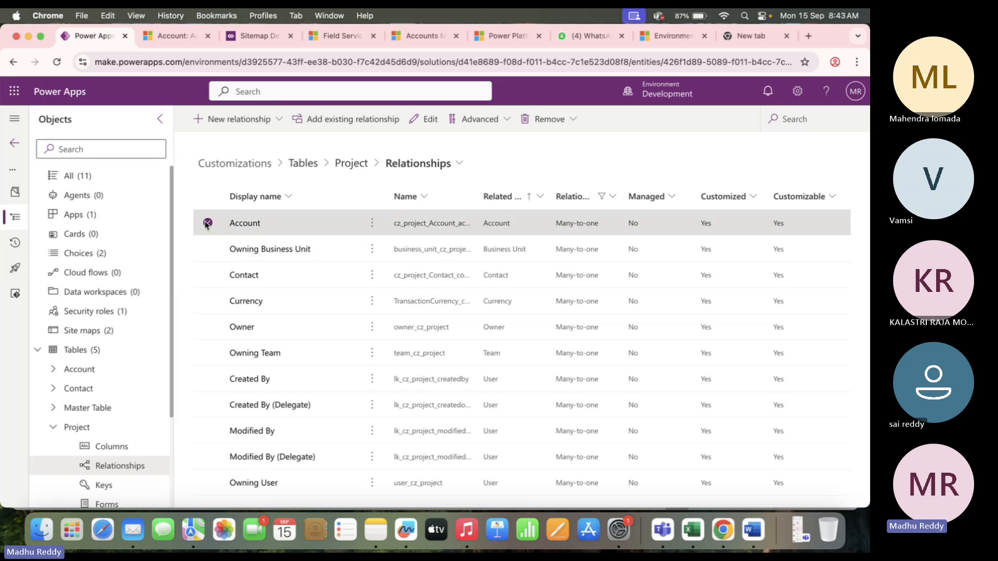
{"action": "double_click", "coordinate": [478, 199]}
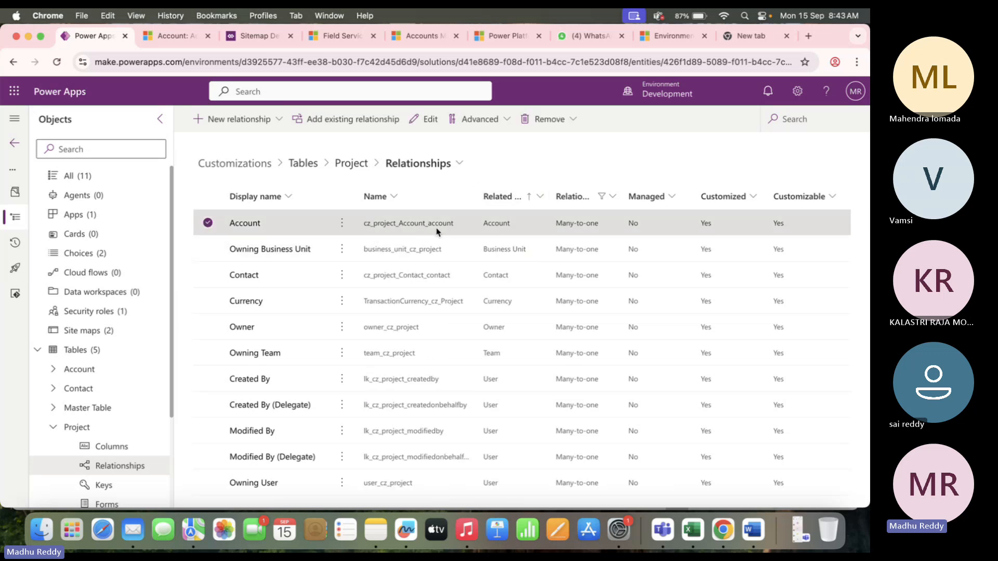
{"action": "left_click", "coordinate": [285, 281]}
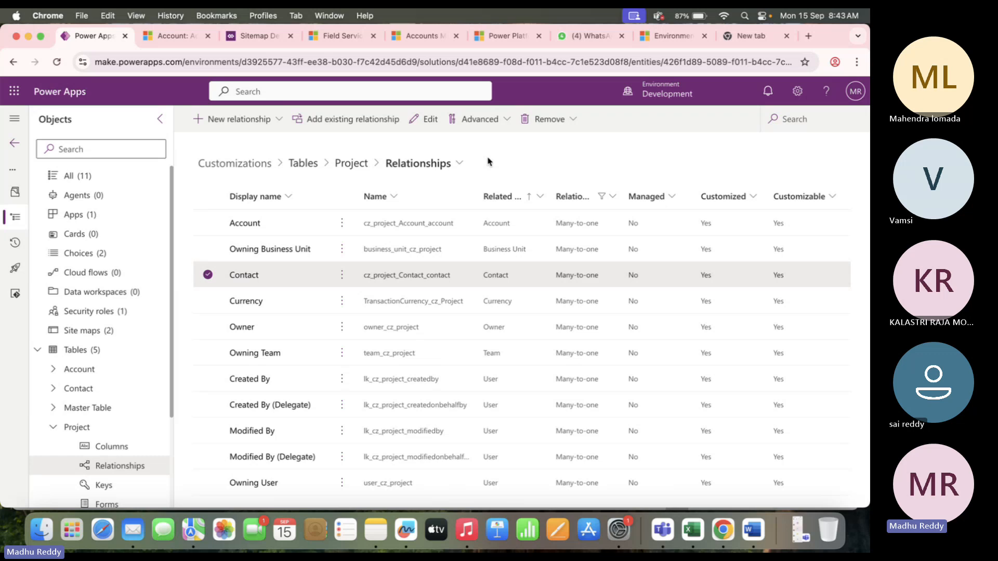
{"action": "left_click", "coordinate": [218, 274]}
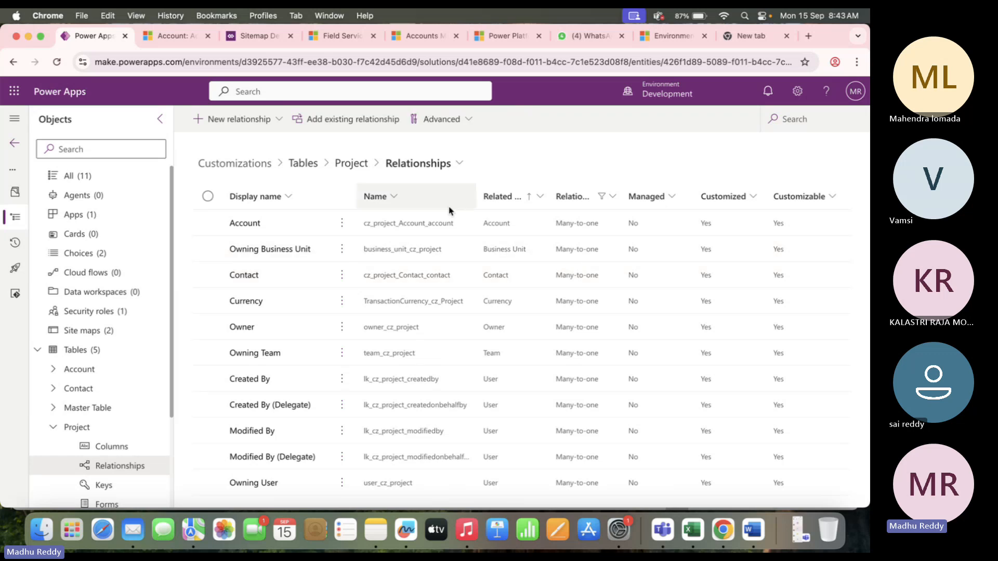
{"action": "left_click", "coordinate": [352, 164]}
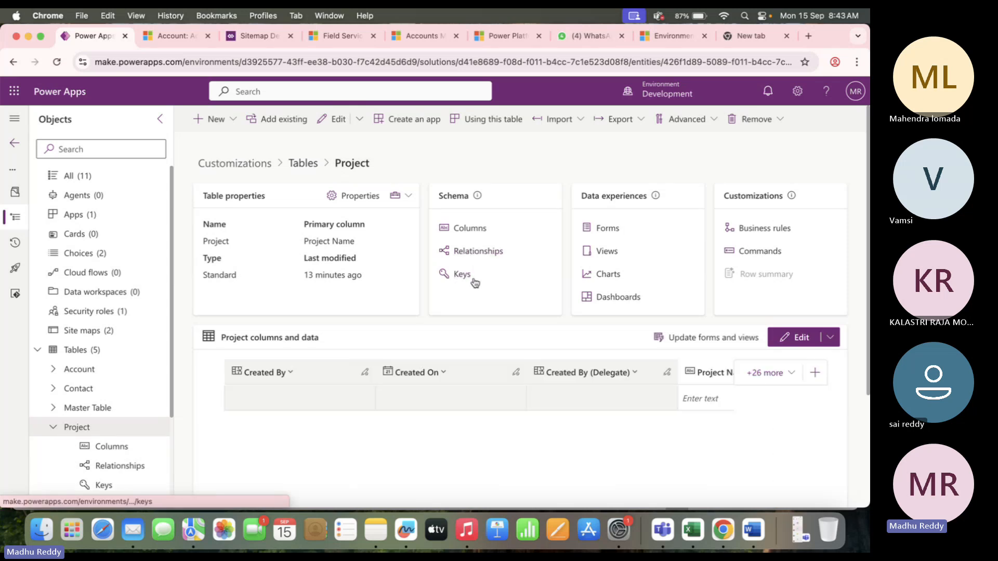
Show the Project forms list, starting and then cancelling a new form.
{"action": "left_click", "coordinate": [603, 229]}
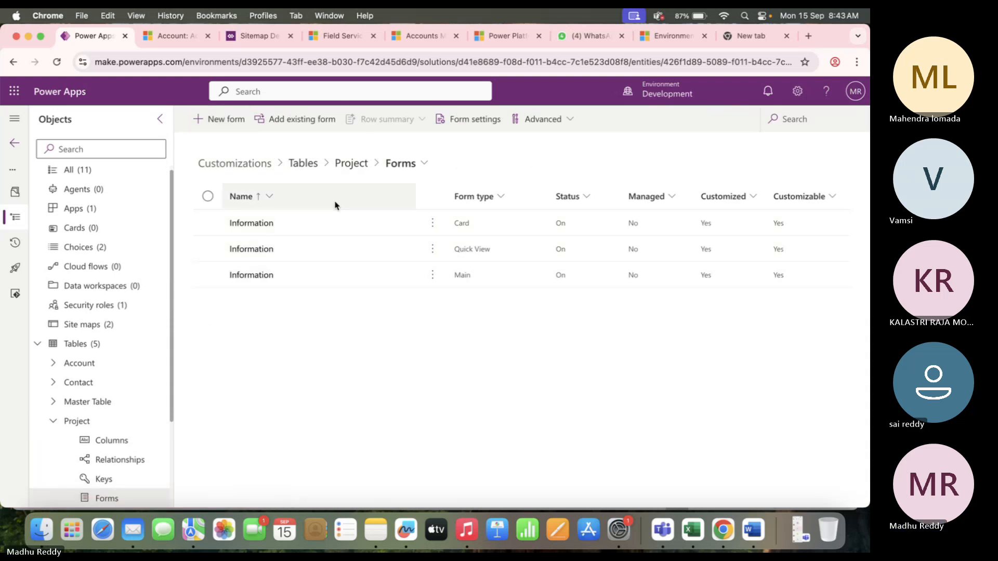
{"action": "left_click", "coordinate": [231, 121]}
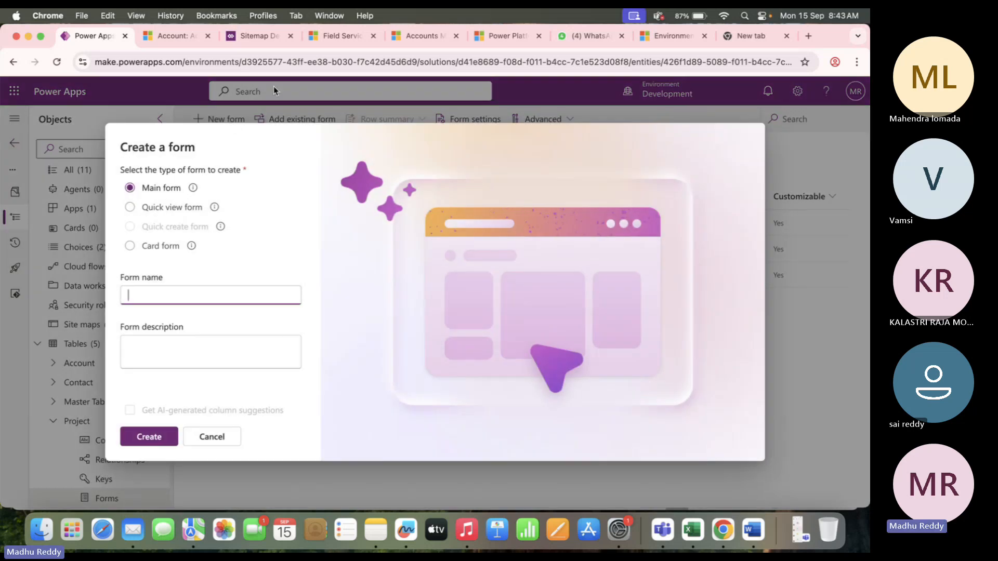
{"action": "left_click", "coordinate": [175, 36]}
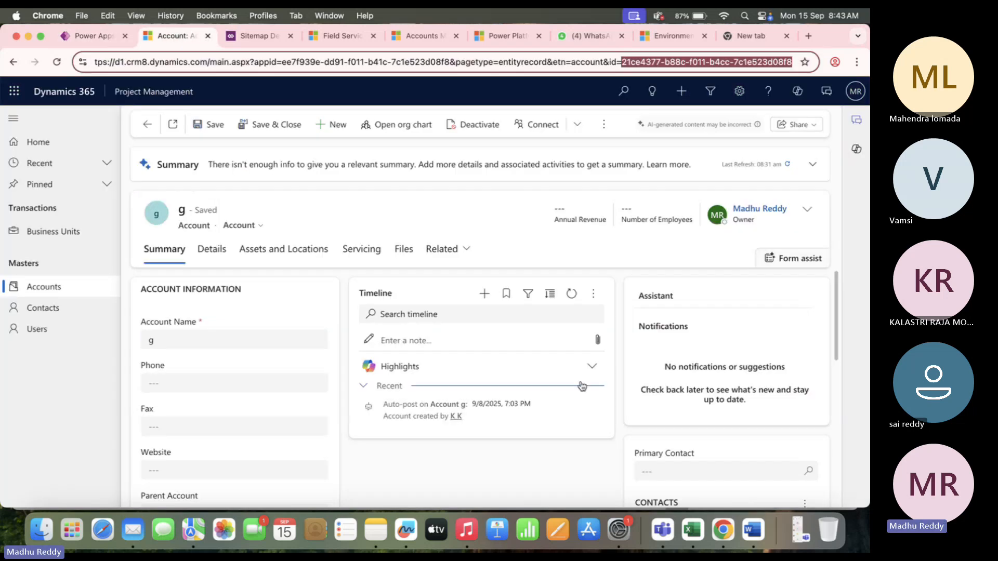
{"action": "left_click", "coordinate": [87, 36]}
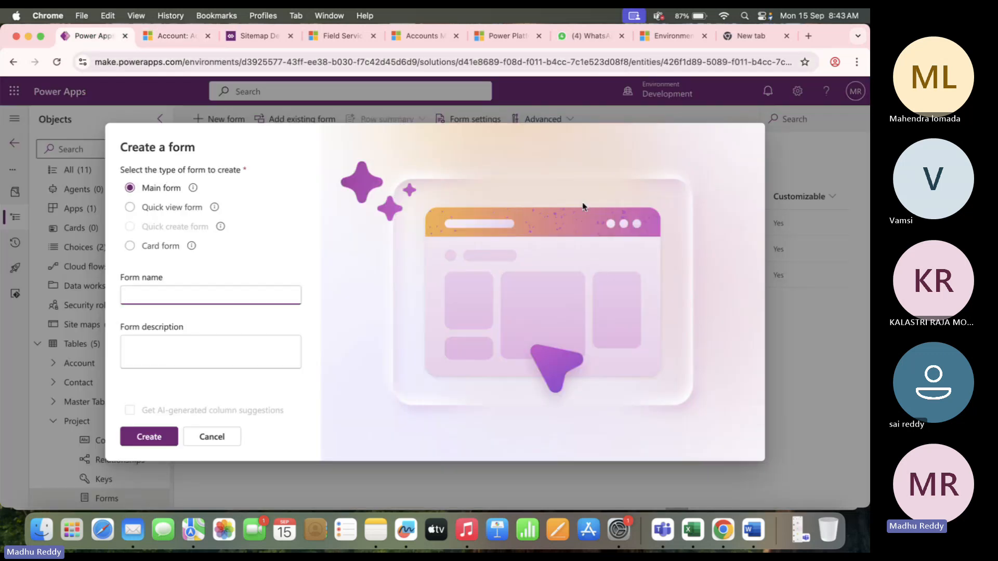
{"action": "left_click", "coordinate": [212, 437]}
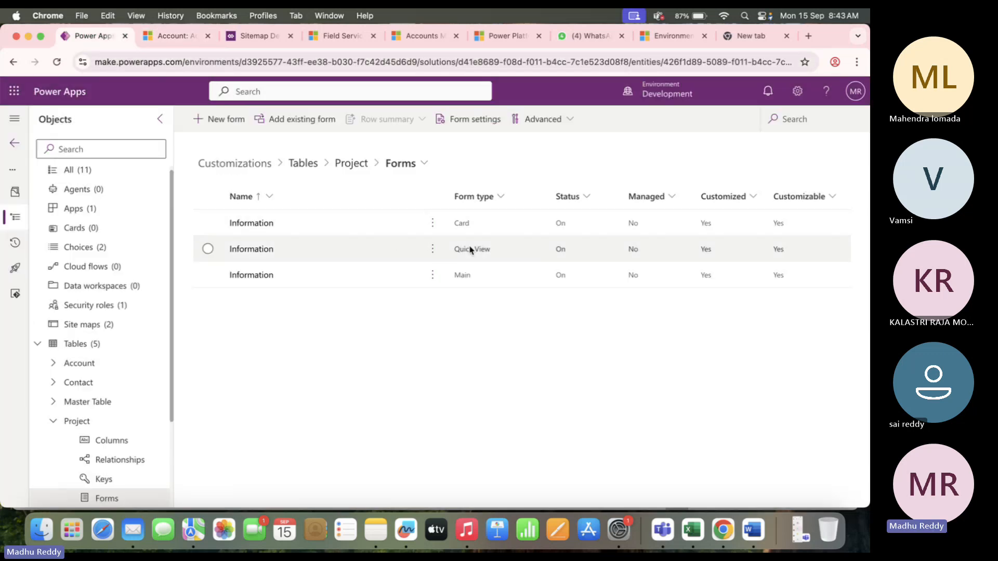
Select the Main Information form and open it in the form designer.
{"action": "left_click", "coordinate": [479, 277]}
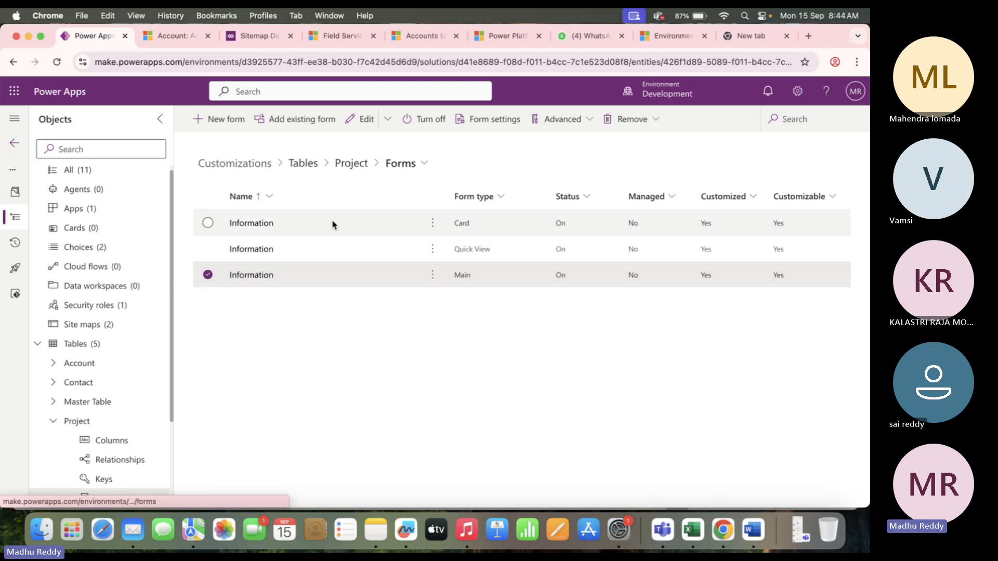
{"action": "left_click", "coordinate": [229, 129]}
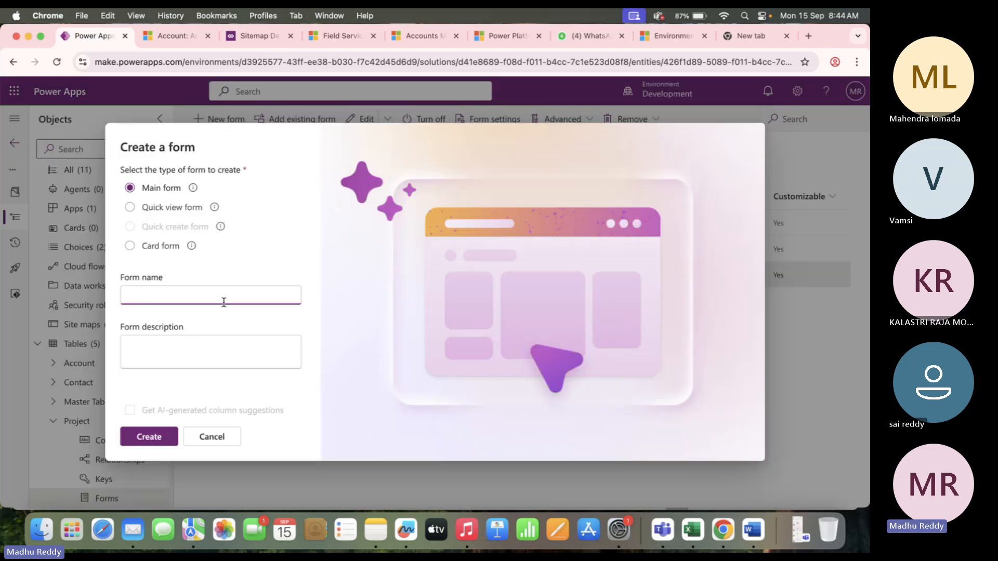
{"action": "left_click", "coordinate": [212, 442]}
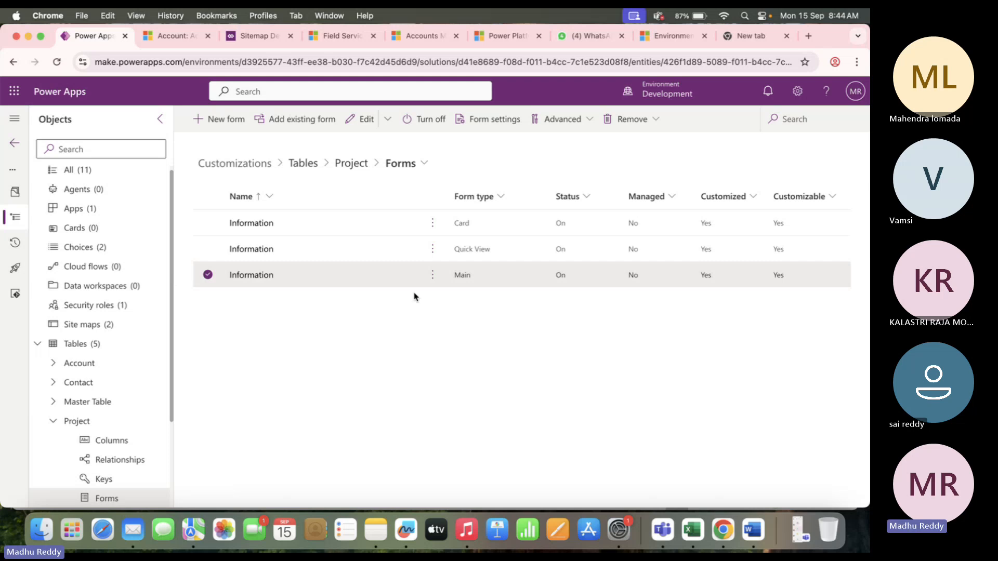
{"action": "left_click", "coordinate": [254, 278]}
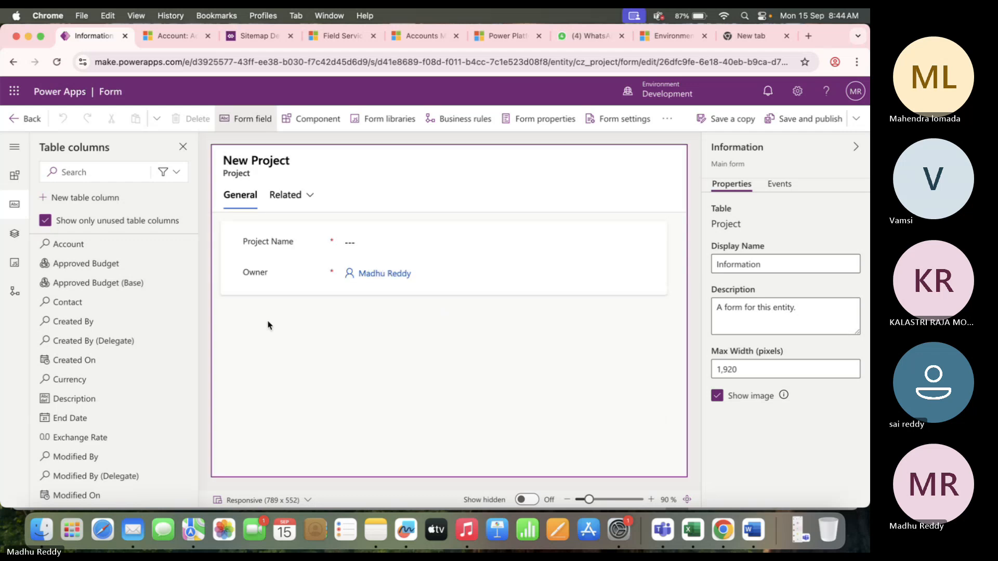
Inspect the properties of the Project Name and Owner fields and the General section.
{"action": "left_click", "coordinate": [267, 250]}
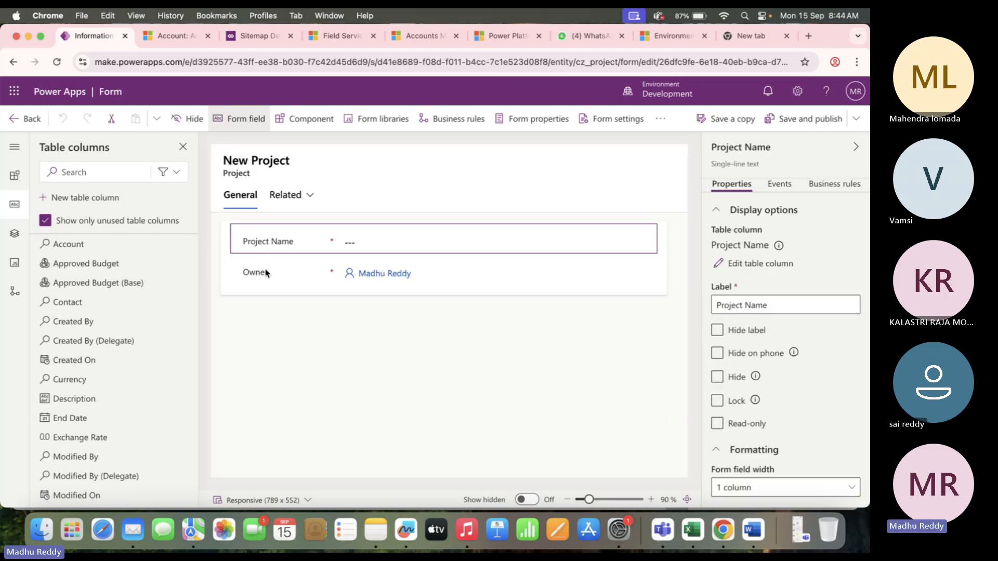
{"action": "left_click", "coordinate": [266, 273]}
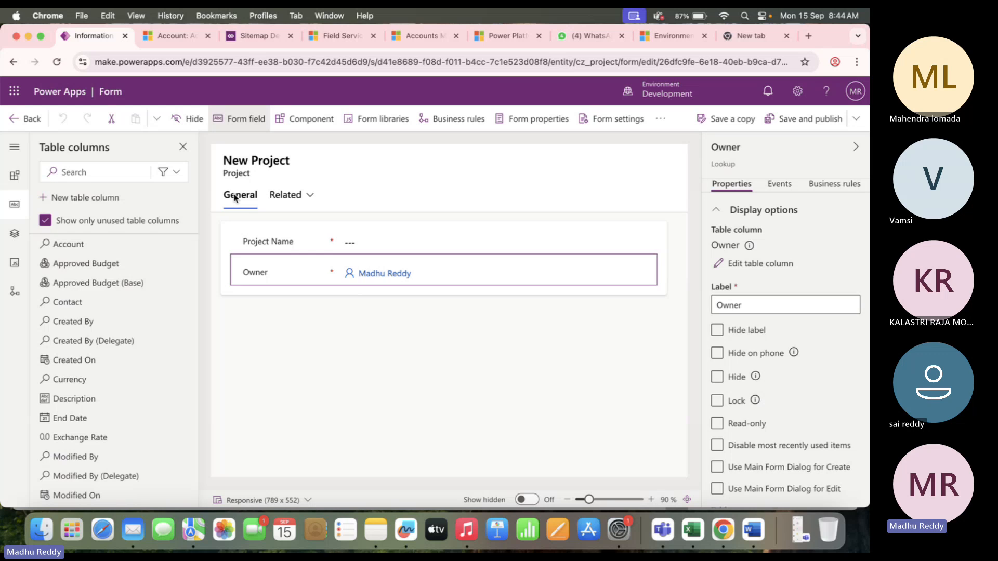
{"action": "left_click", "coordinate": [283, 228]}
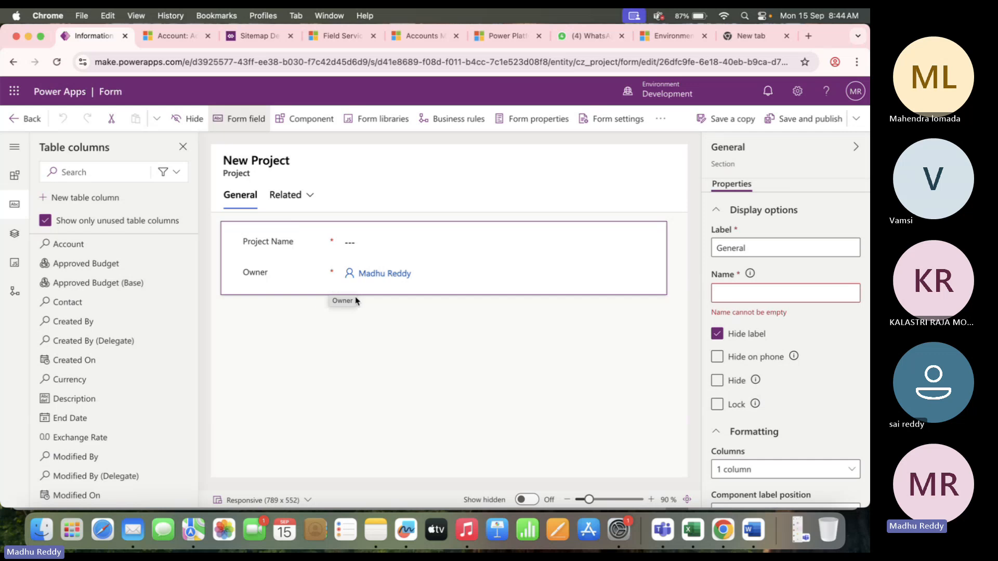
Switch the General section to two columns and move Owner beside Project Name.
{"action": "scroll", "coordinate": [740, 399], "scroll_direction": "down", "scroll_amount": 1}
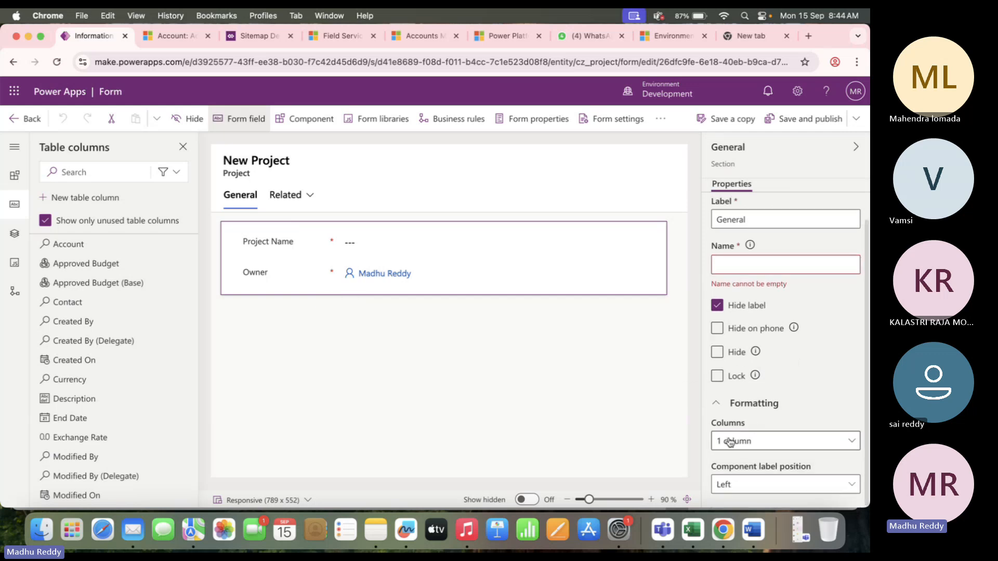
{"action": "left_click", "coordinate": [764, 442]}
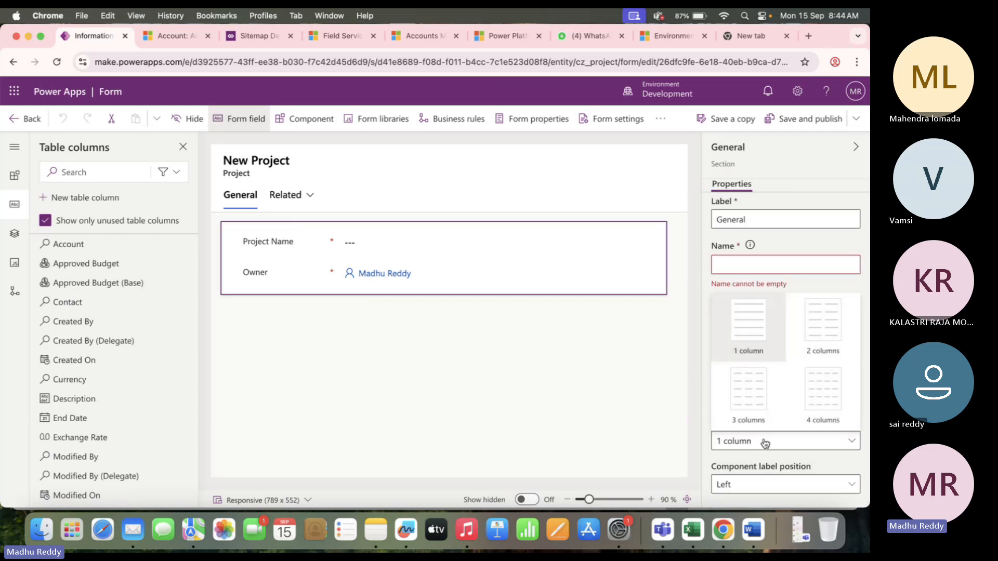
{"action": "left_click", "coordinate": [819, 315]}
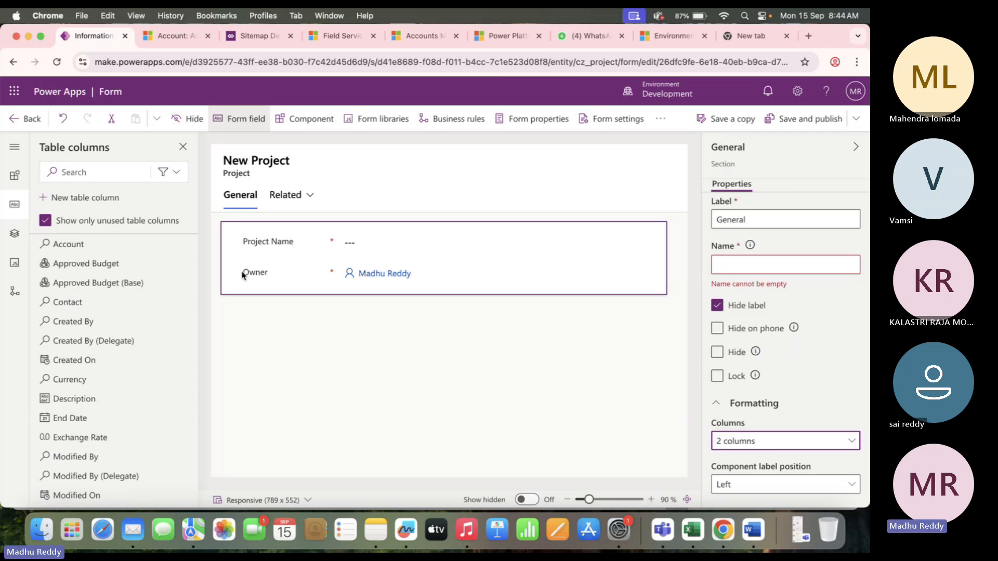
{"action": "left_click", "coordinate": [263, 275]}
{"action": "left_click_drag", "start_coordinate": [264, 275], "coordinate": [537, 235]}
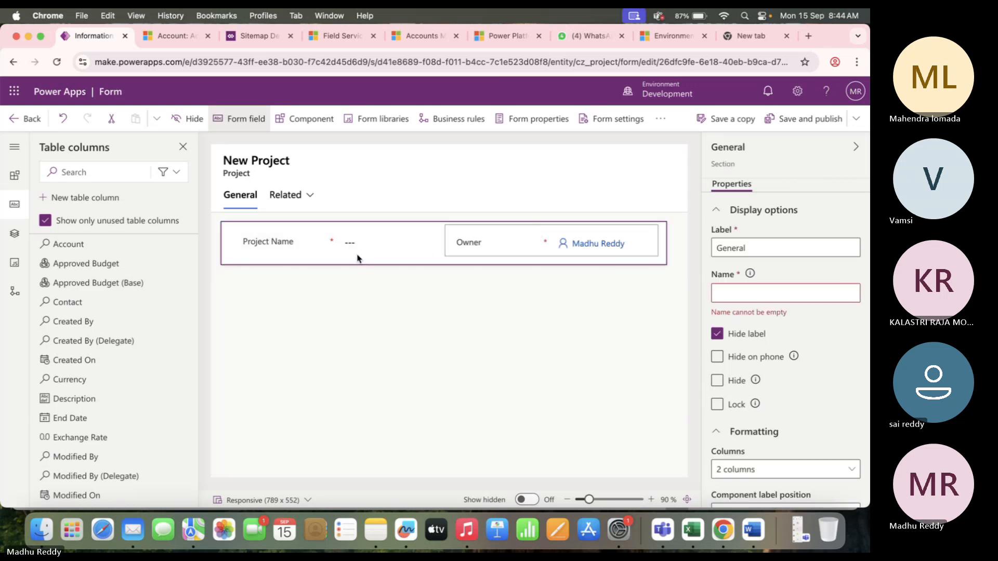
Set the General section to three columns and add the Account field.
{"action": "left_click", "coordinate": [354, 291]}
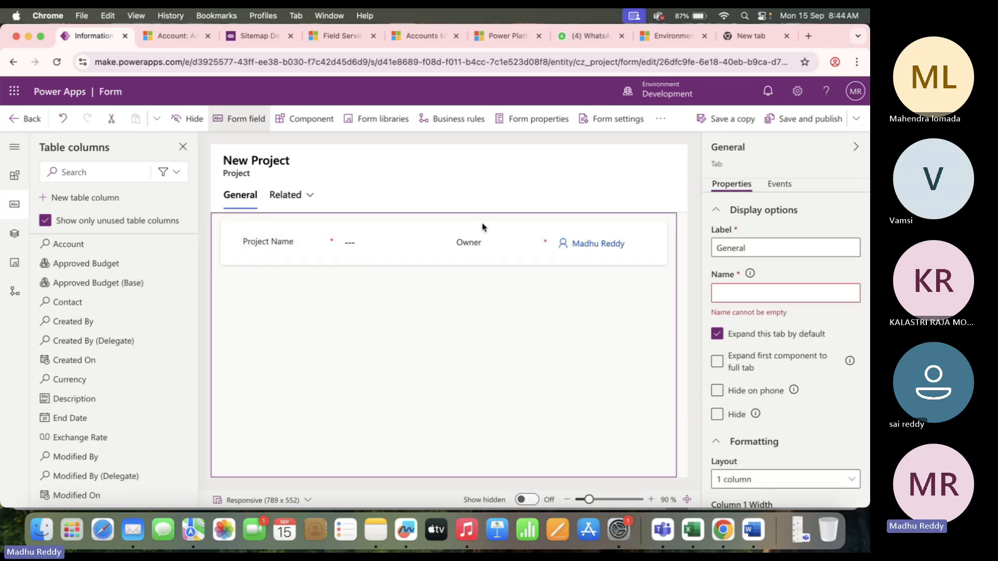
{"action": "left_click", "coordinate": [466, 245]}
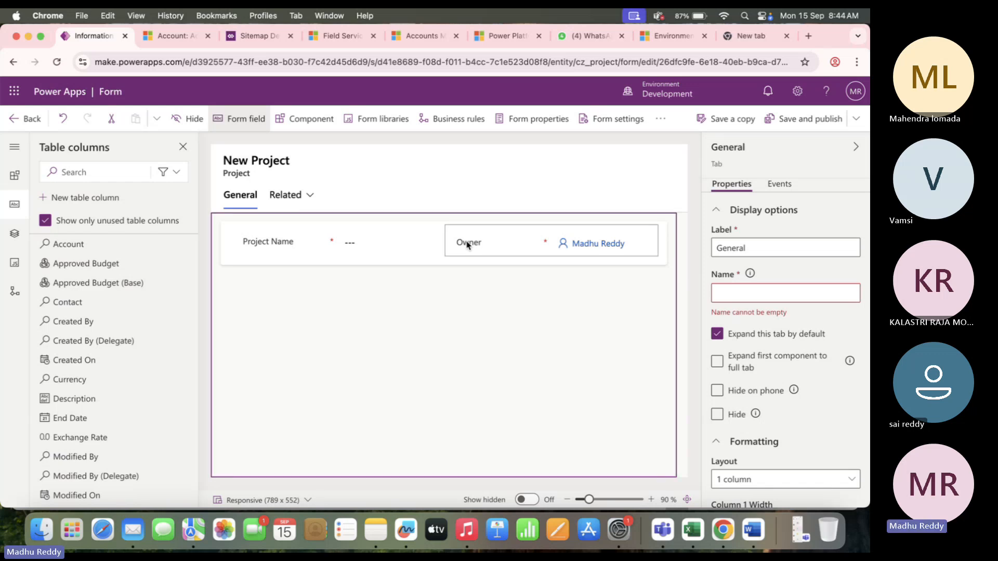
{"action": "left_click", "coordinate": [257, 229]}
{"action": "left_click", "coordinate": [223, 229]}
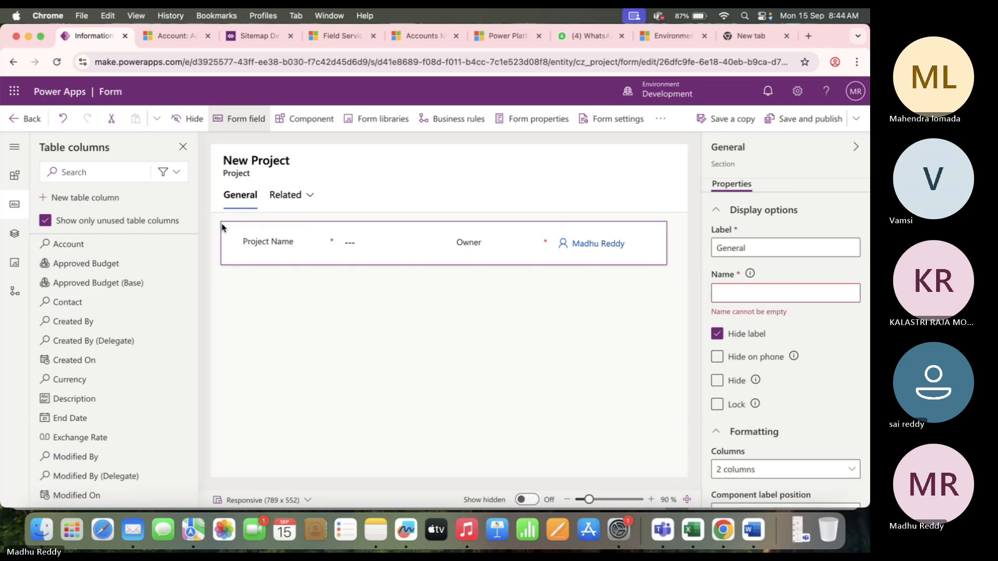
{"action": "left_click", "coordinate": [767, 477]}
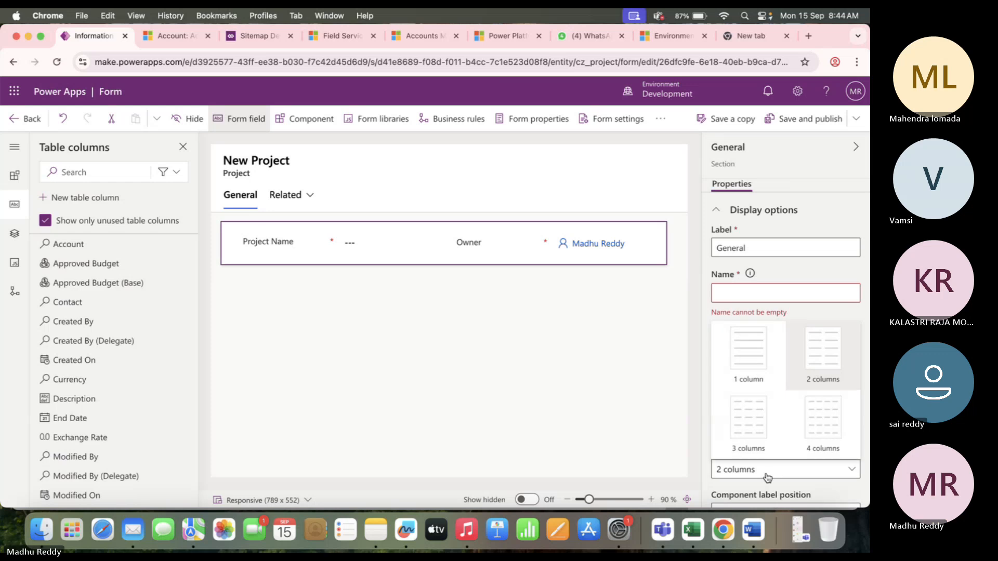
{"action": "left_click", "coordinate": [767, 424]}
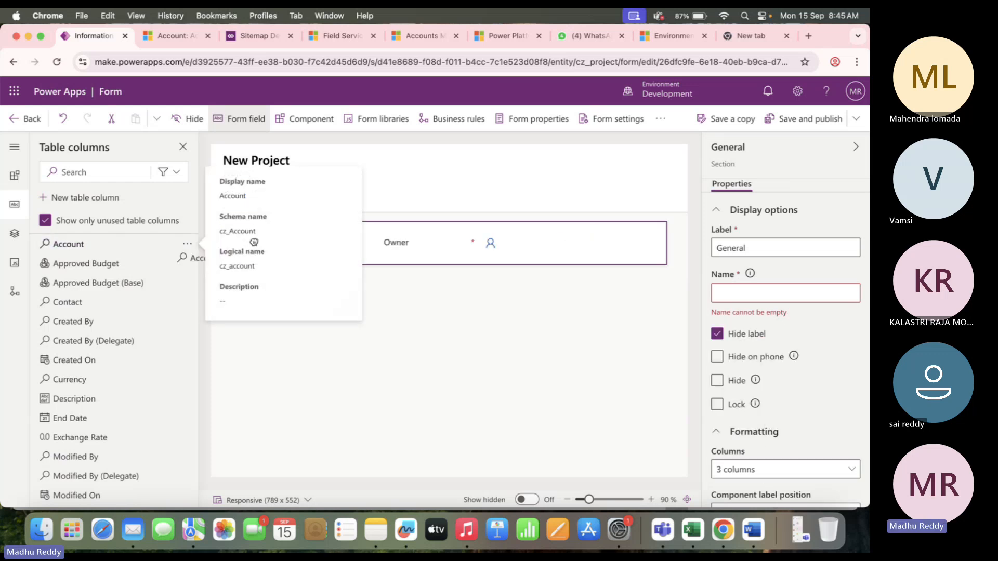
{"action": "left_click_drag", "start_coordinate": [65, 244], "coordinate": [581, 241]}
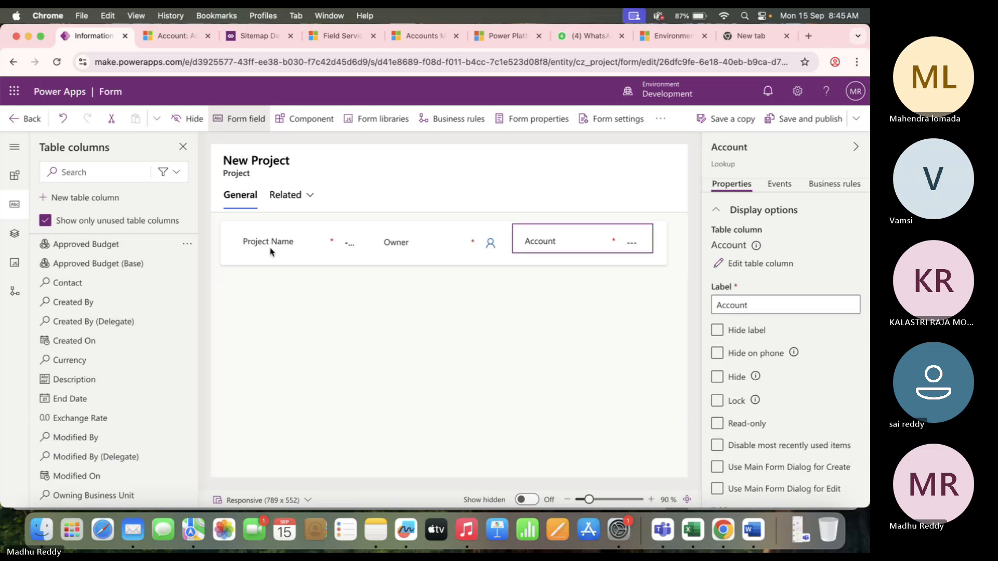
Set the General section to four columns and place Contact after Account.
{"action": "left_click", "coordinate": [222, 236]}
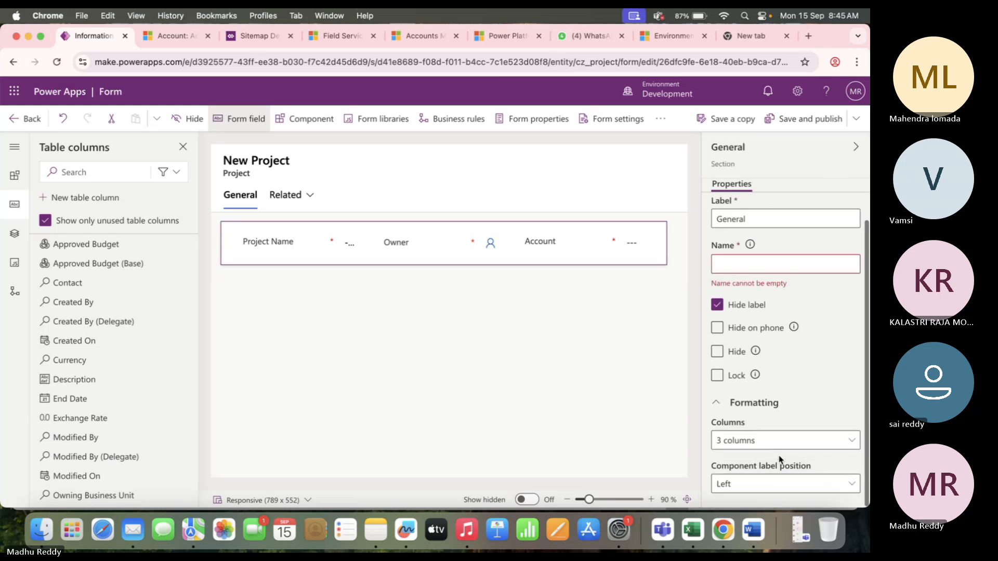
{"action": "left_click", "coordinate": [787, 441]}
{"action": "left_click", "coordinate": [800, 392]}
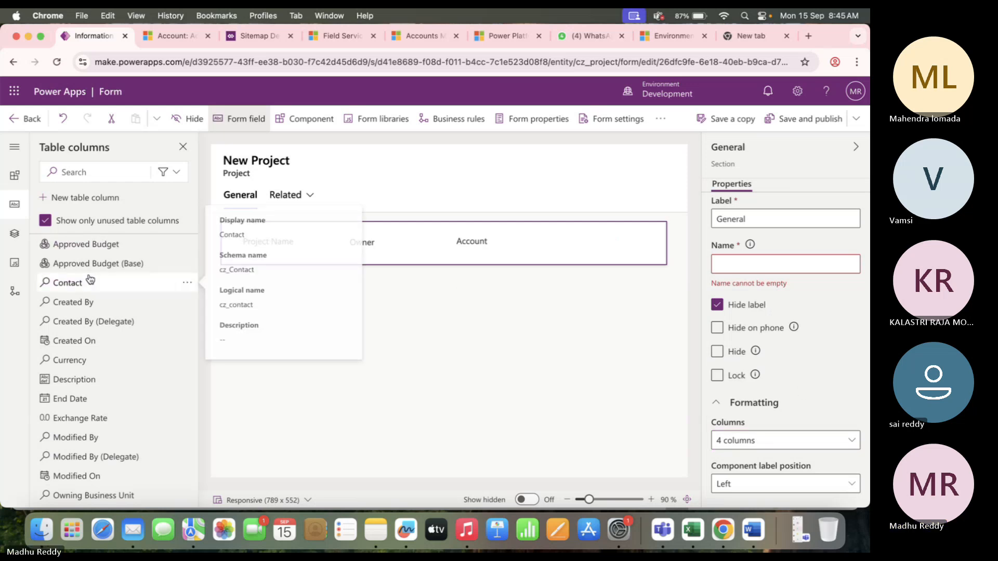
{"action": "left_click_drag", "start_coordinate": [60, 283], "coordinate": [587, 236]}
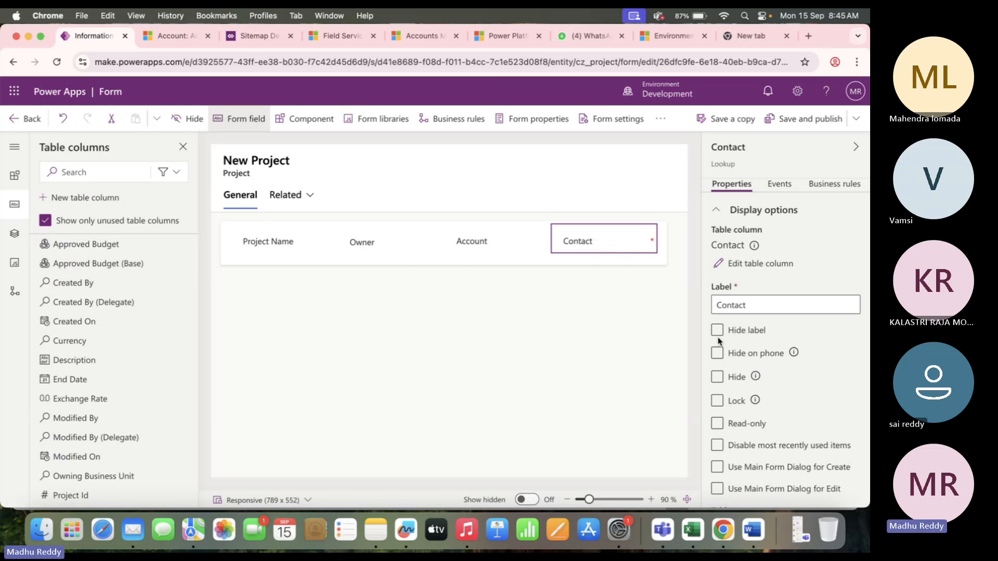
Change the General section's layout to a single column.
{"action": "left_click", "coordinate": [224, 232]}
{"action": "scroll", "coordinate": [824, 394], "scroll_direction": "down", "scroll_amount": 1}
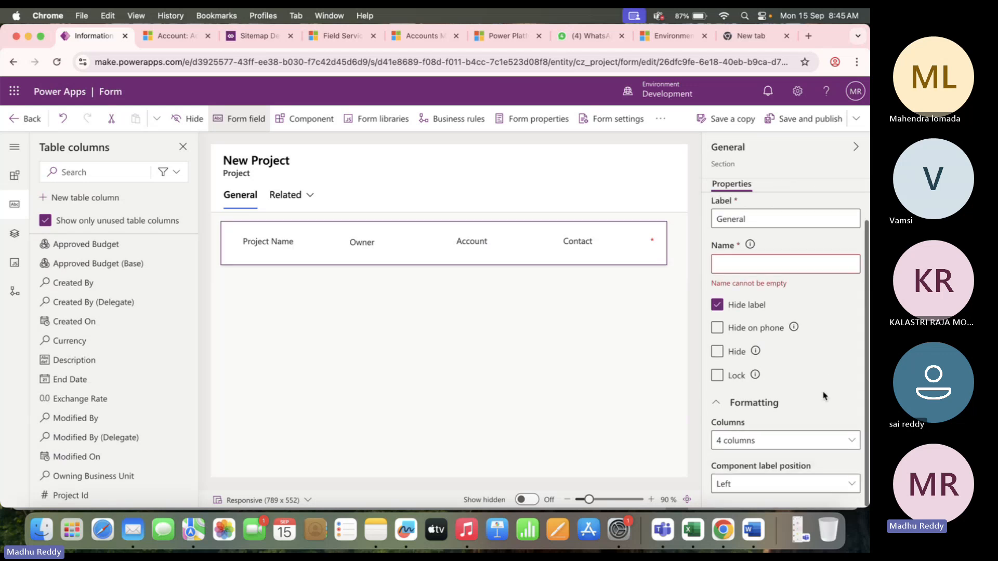
{"action": "left_click", "coordinate": [795, 440]}
{"action": "left_click", "coordinate": [749, 319]}
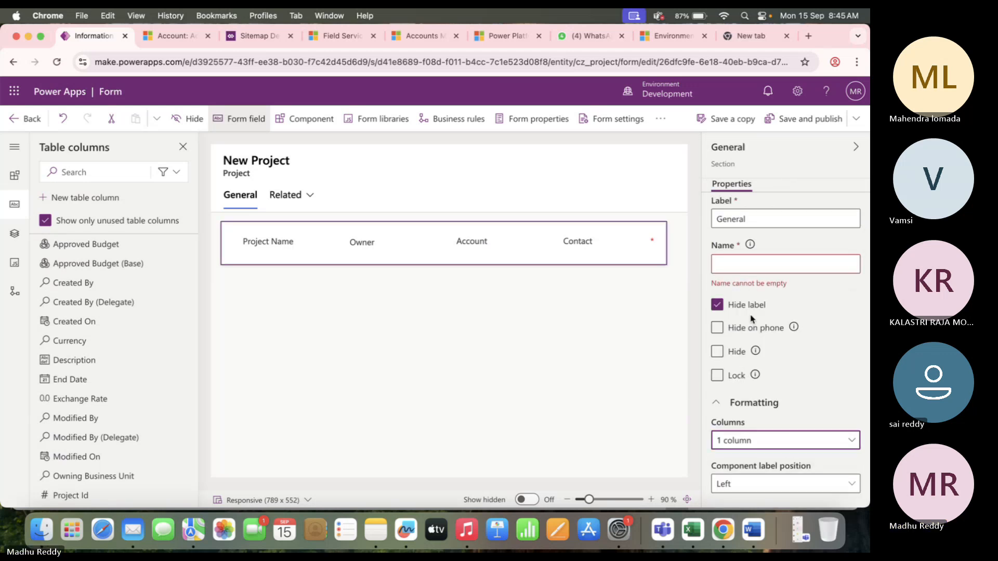
Select the General tab, review its settings, and show the Components list.
{"action": "left_click", "coordinate": [335, 409]}
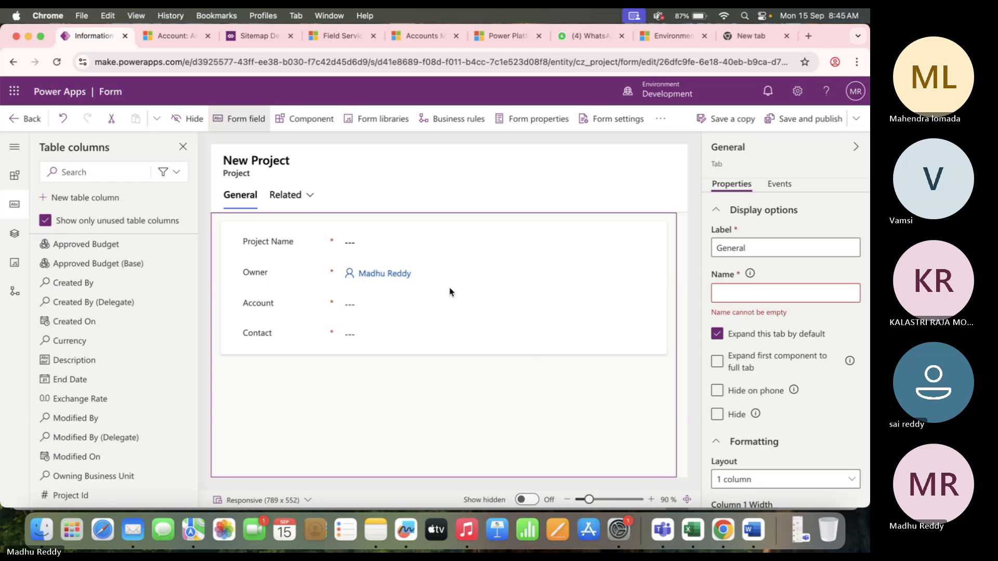
{"action": "left_click", "coordinate": [239, 201]}
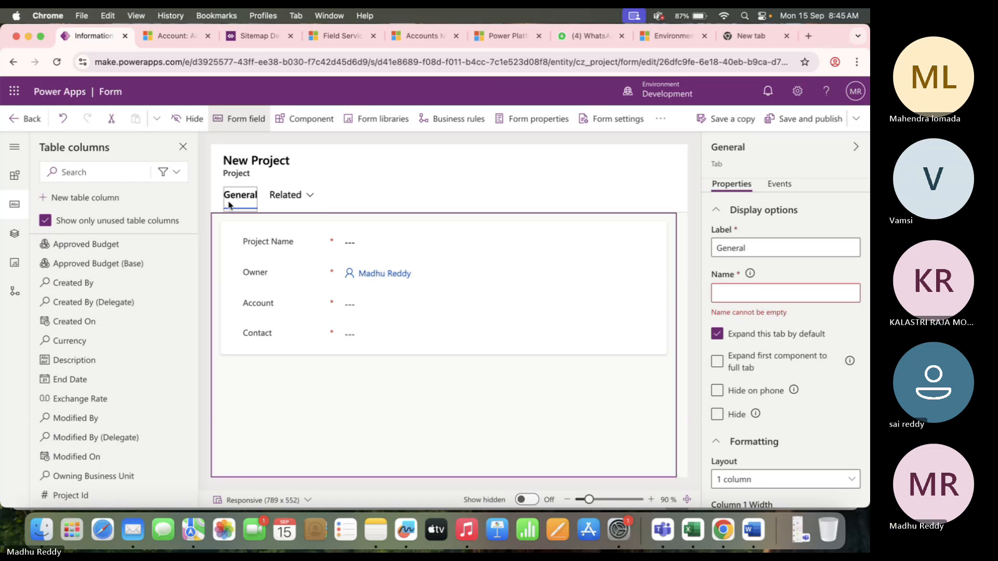
{"action": "scroll", "coordinate": [744, 457], "scroll_direction": "down", "scroll_amount": 1}
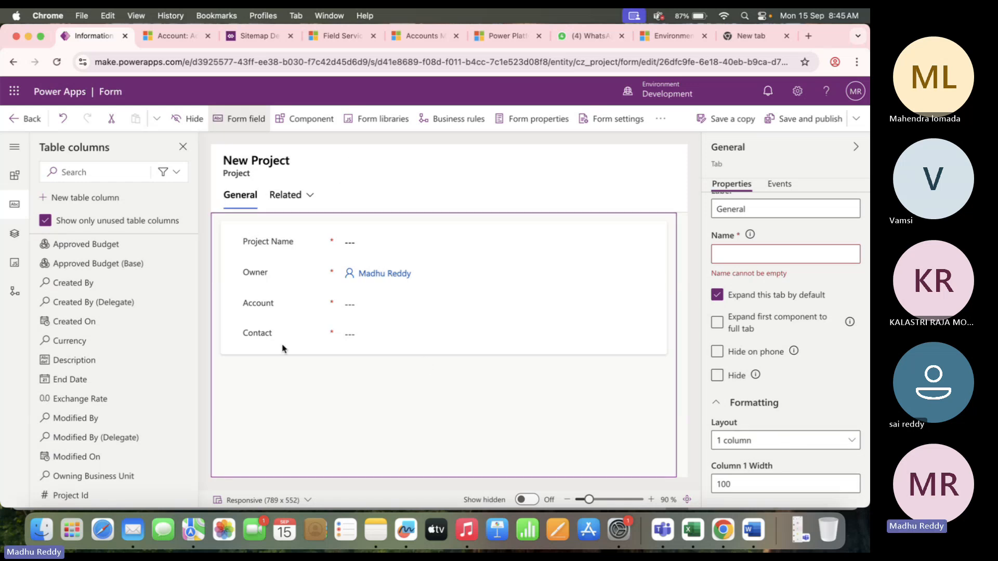
{"action": "left_click", "coordinate": [306, 123]}
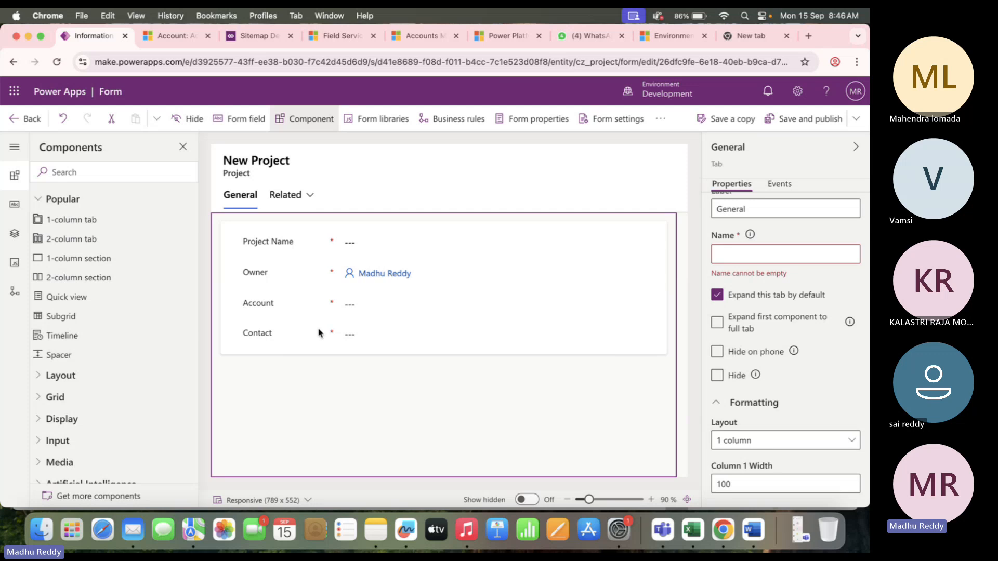
Give the General section two columns and move Account beside Project Name.
{"action": "left_click", "coordinate": [296, 350]}
{"action": "scroll", "coordinate": [832, 467], "scroll_direction": "down", "scroll_amount": 1}
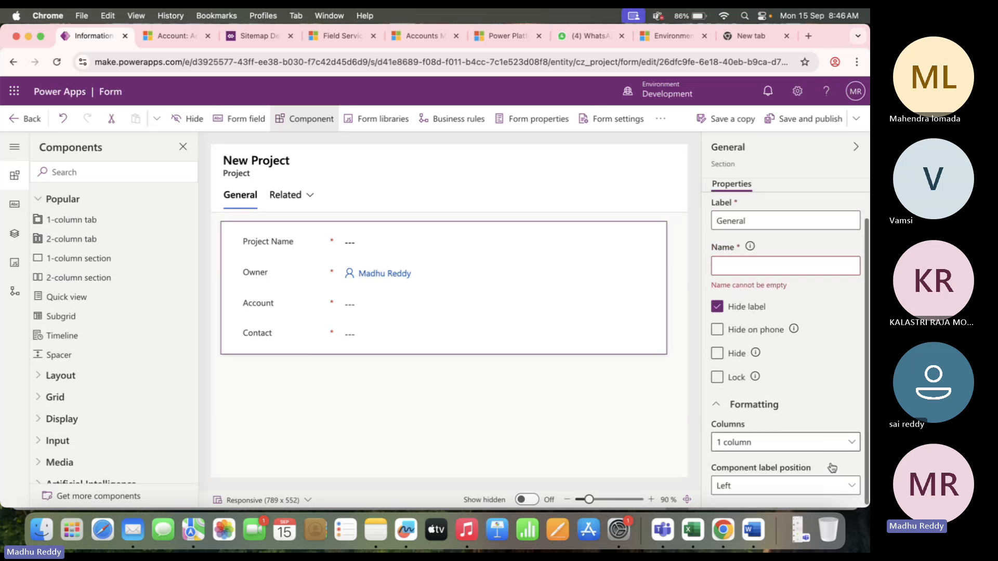
{"action": "left_click", "coordinate": [795, 441]}
{"action": "left_click", "coordinate": [823, 315]}
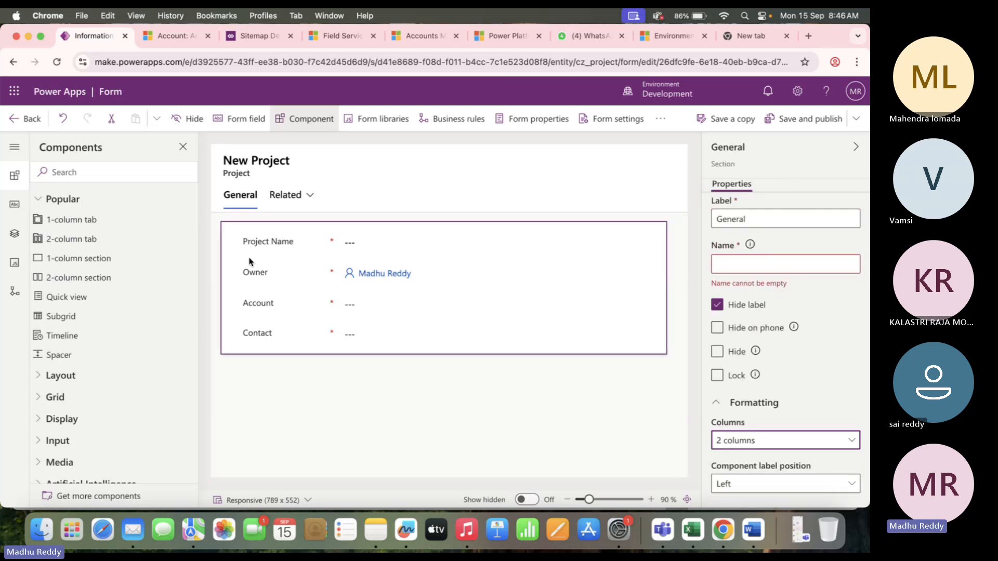
{"action": "left_click_drag", "start_coordinate": [260, 304], "coordinate": [581, 236]}
{"action": "left_click", "coordinate": [456, 344]}
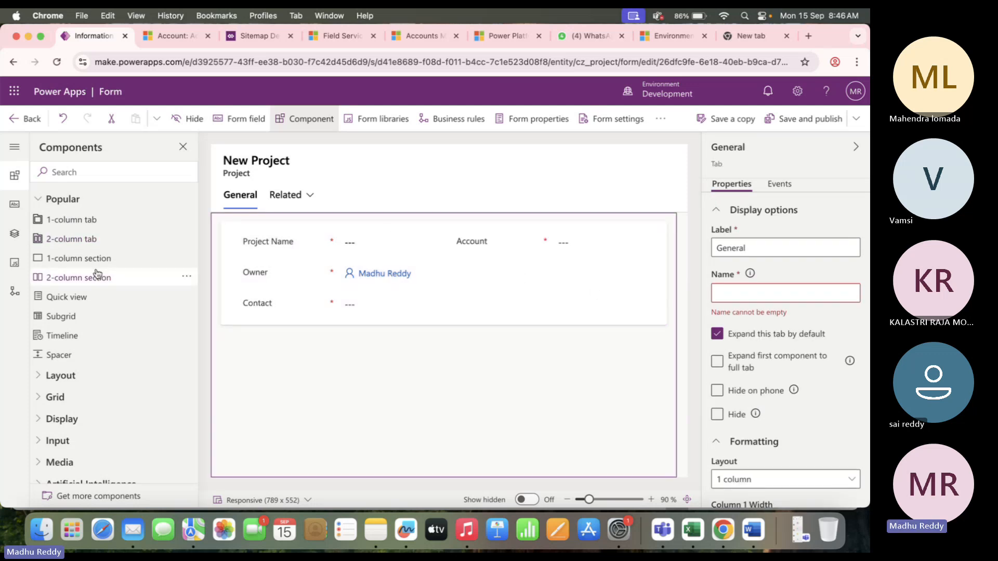
Add a one-column section below the General section.
{"action": "left_click", "coordinate": [298, 321]}
{"action": "left_click", "coordinate": [49, 258]}
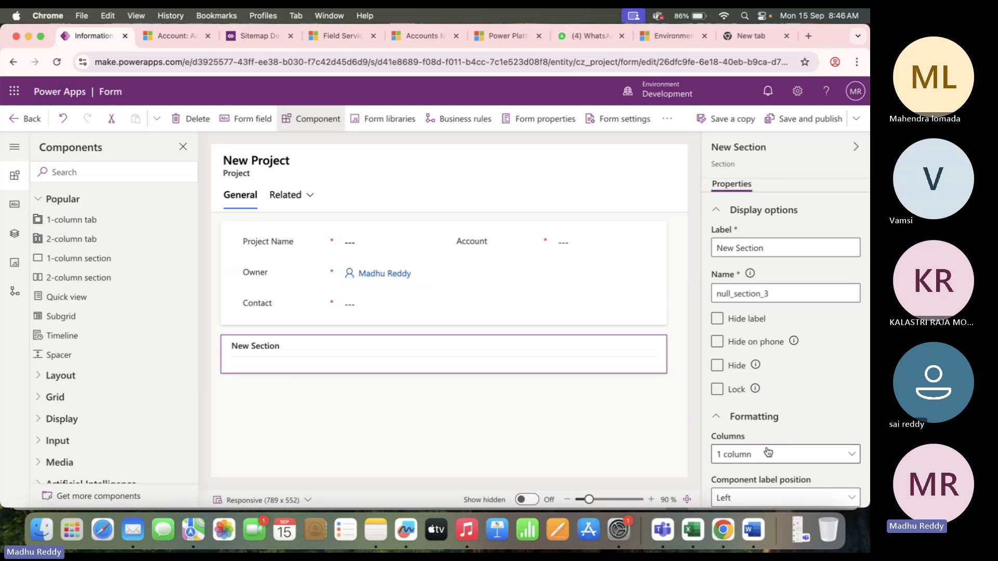
{"action": "scroll", "coordinate": [740, 436], "scroll_direction": "down", "scroll_amount": 1}
{"action": "left_click", "coordinate": [805, 448]}
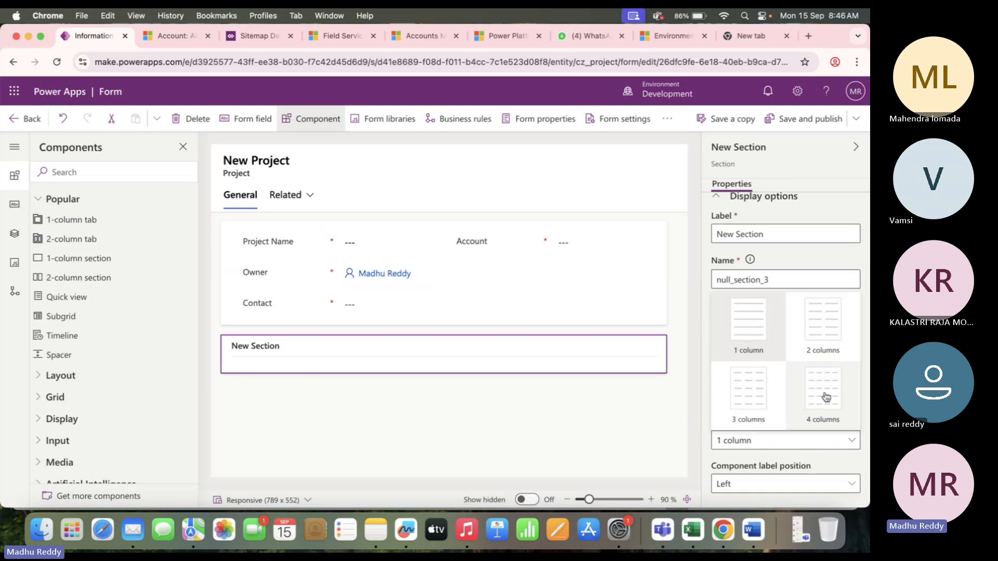
{"action": "left_click", "coordinate": [507, 396]}
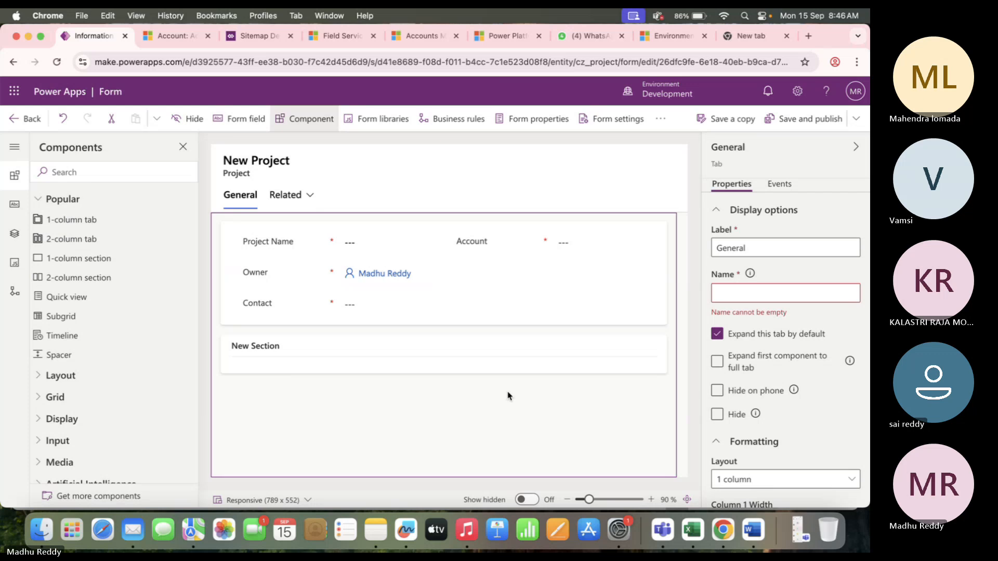
Rename the new section's label from New Section to 'Budget'.
{"action": "left_click", "coordinate": [251, 348]}
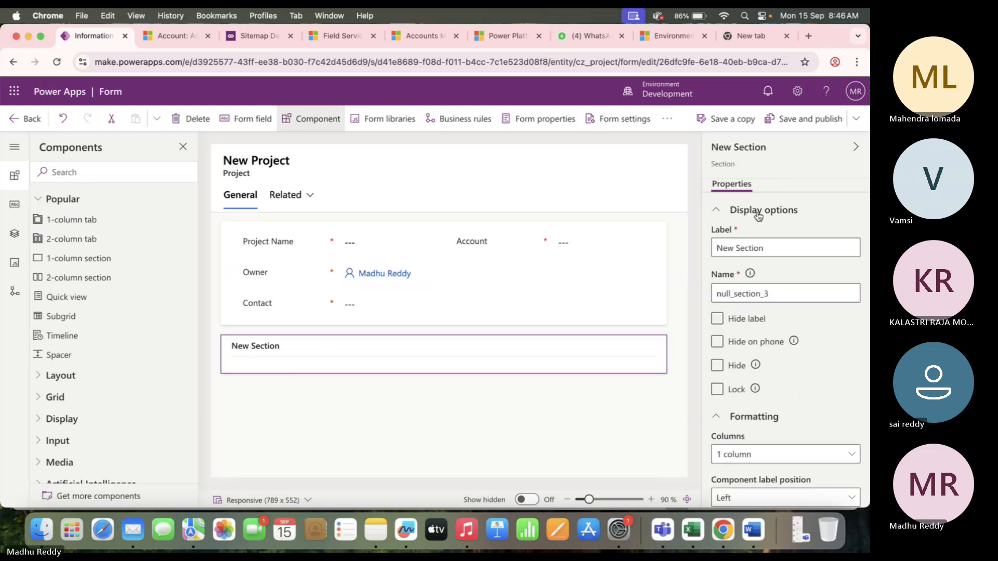
{"action": "left_click", "coordinate": [768, 248]}
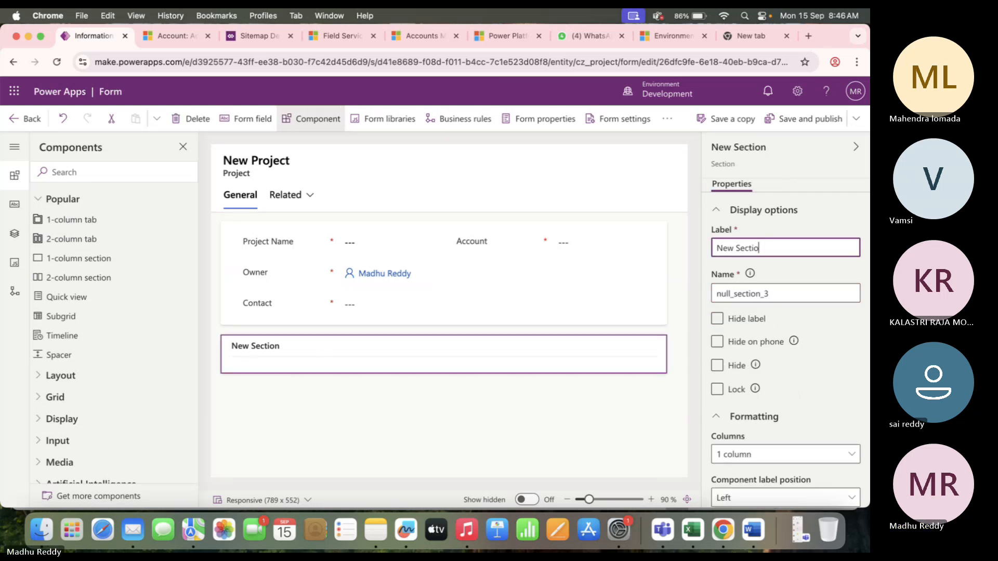
{"action": "key", "text": "BackSpace"}
{"action": "key", "text": "BackSpace"}
{"action": "key", "text": "BackSpace"}
{"action": "type", "text": "B"}
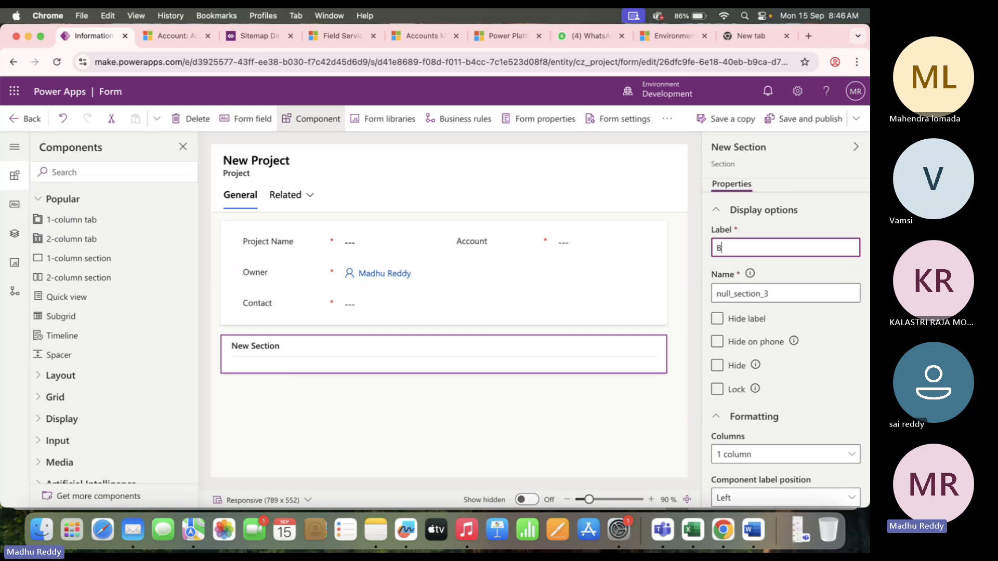
{"action": "type", "text": "udget"}
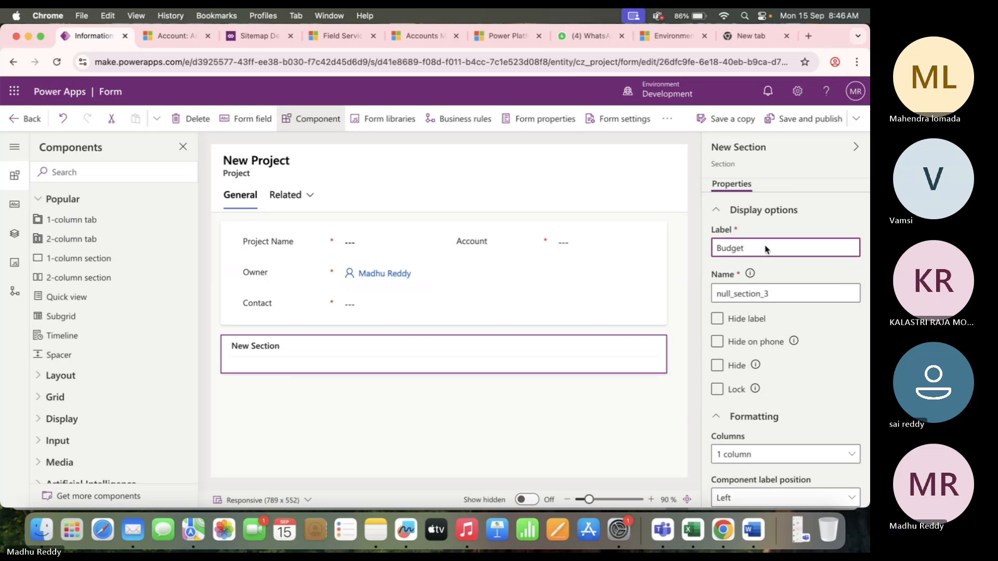
{"action": "left_click", "coordinate": [372, 409]}
{"action": "left_click", "coordinate": [276, 363]}
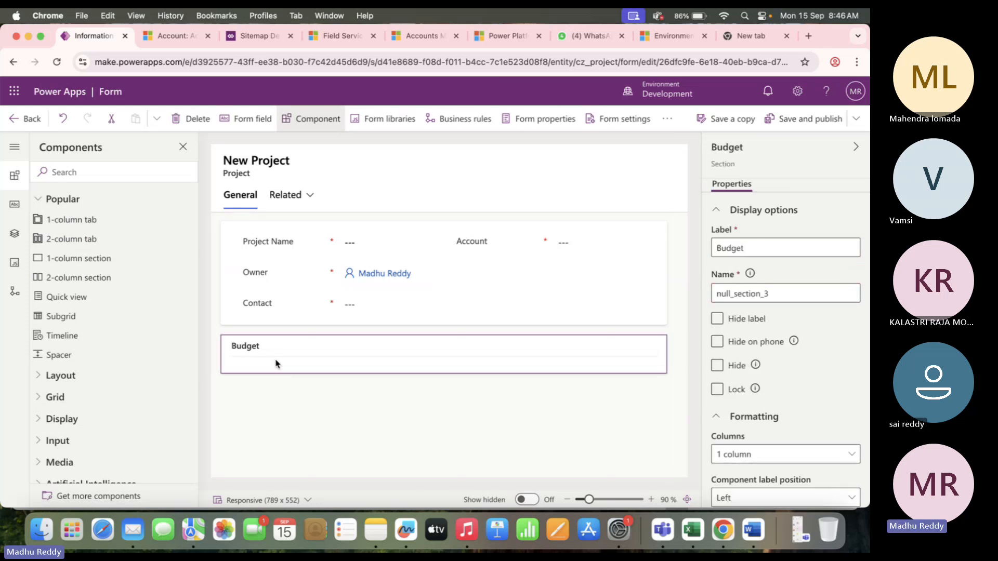
{"action": "left_click", "coordinate": [14, 204]}
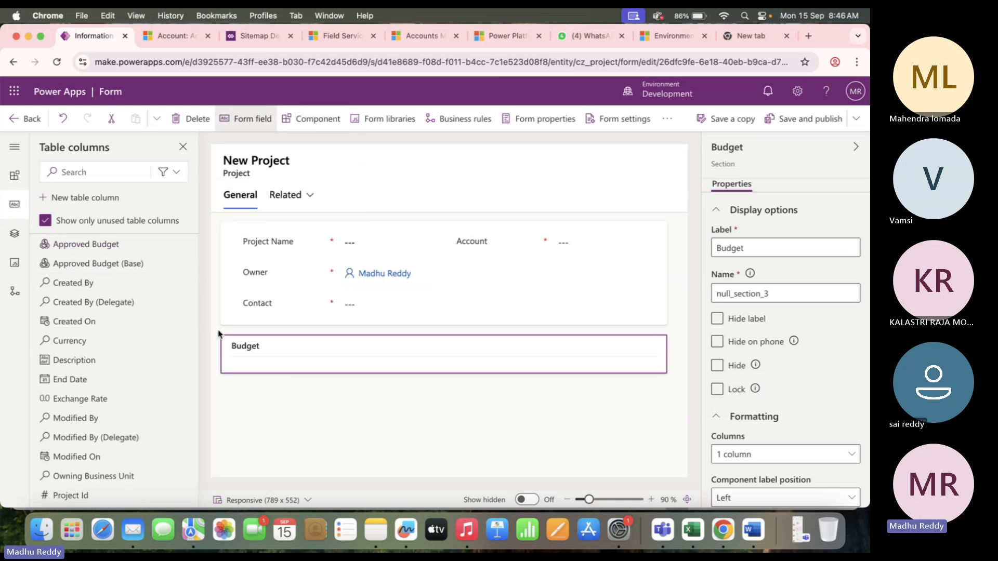
Add Approved Budget and Requested Budget to the Budget section, with Requested Budget on top.
{"action": "mouse_move", "coordinate": [87, 247]}
{"action": "left_click_drag", "start_coordinate": [87, 247], "coordinate": [312, 356]}
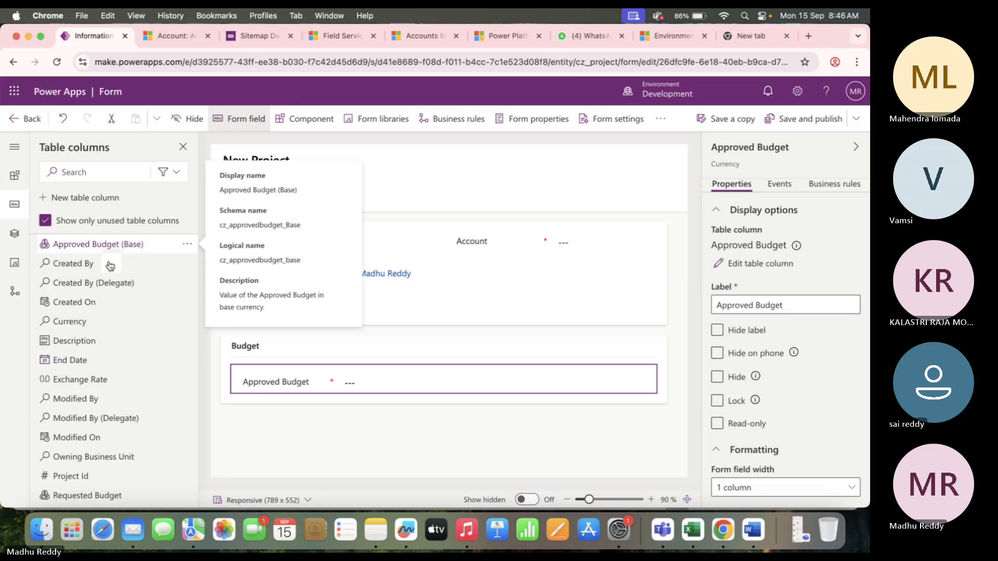
{"action": "scroll", "coordinate": [107, 364], "scroll_direction": "down", "scroll_amount": 4}
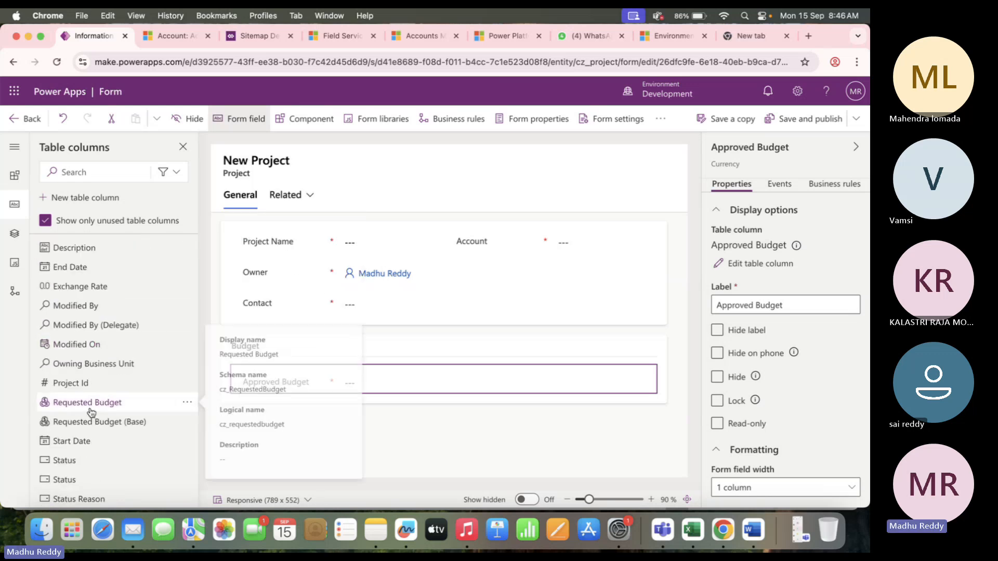
{"action": "mouse_move", "coordinate": [94, 414]}
{"action": "left_mouse_down"}
{"action": "mouse_move", "coordinate": [347, 397]}
{"action": "mouse_move", "coordinate": [337, 382]}
{"action": "left_mouse_up"}
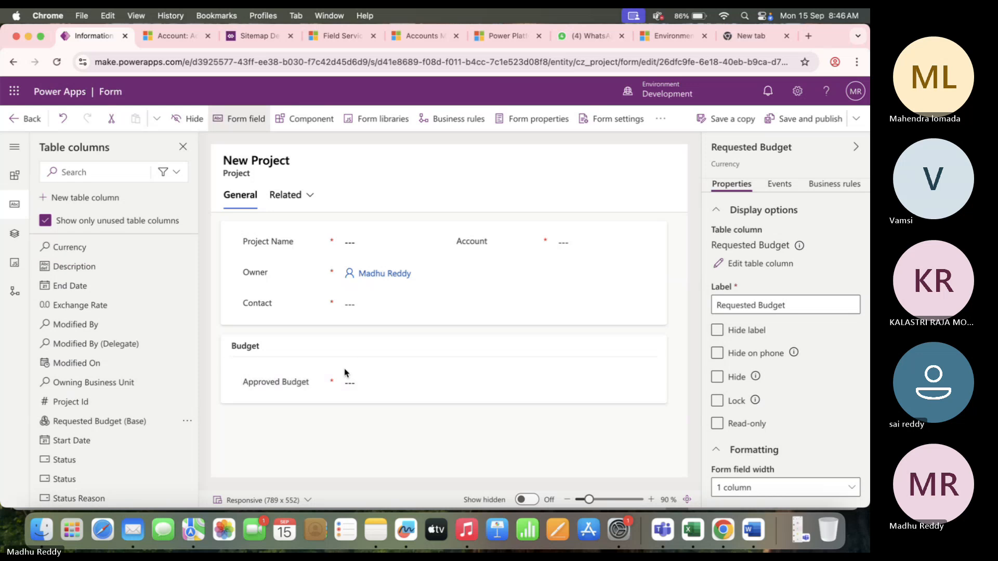
{"action": "left_click", "coordinate": [350, 442]}
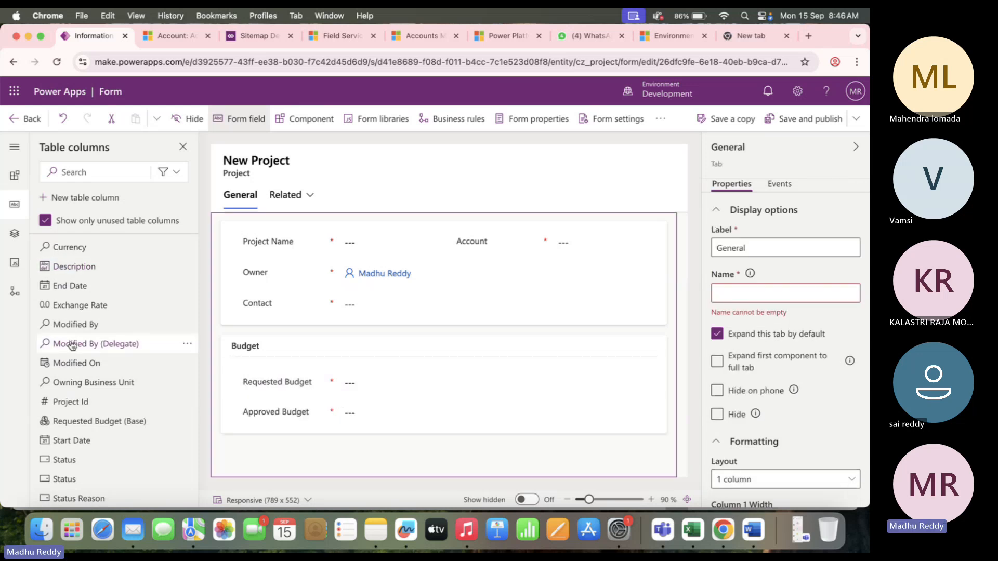
{"action": "mouse_move", "coordinate": [118, 398]}
{"action": "scroll", "coordinate": [118, 398], "scroll_direction": "up", "scroll_amount": 3}
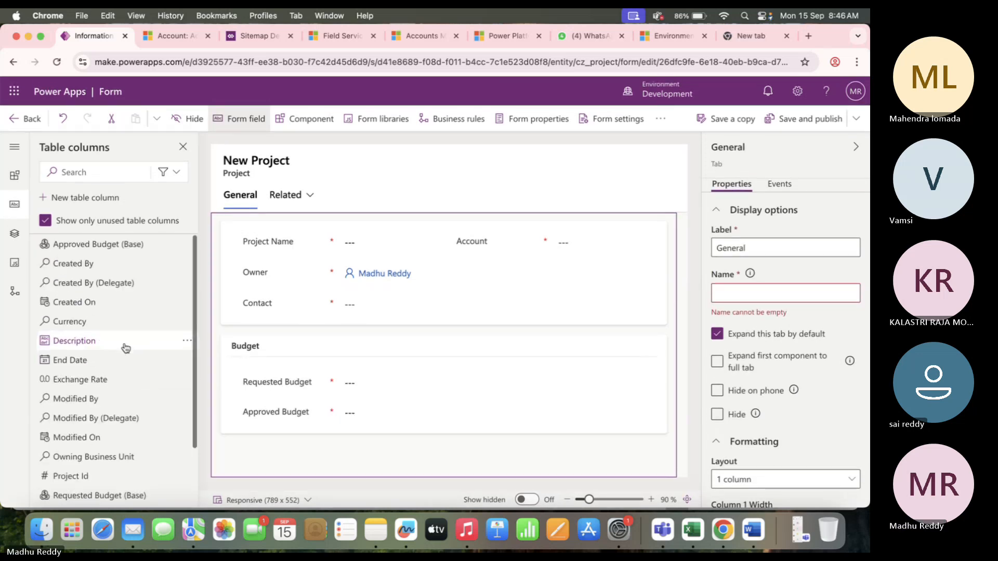
{"action": "mouse_move", "coordinate": [136, 252]}
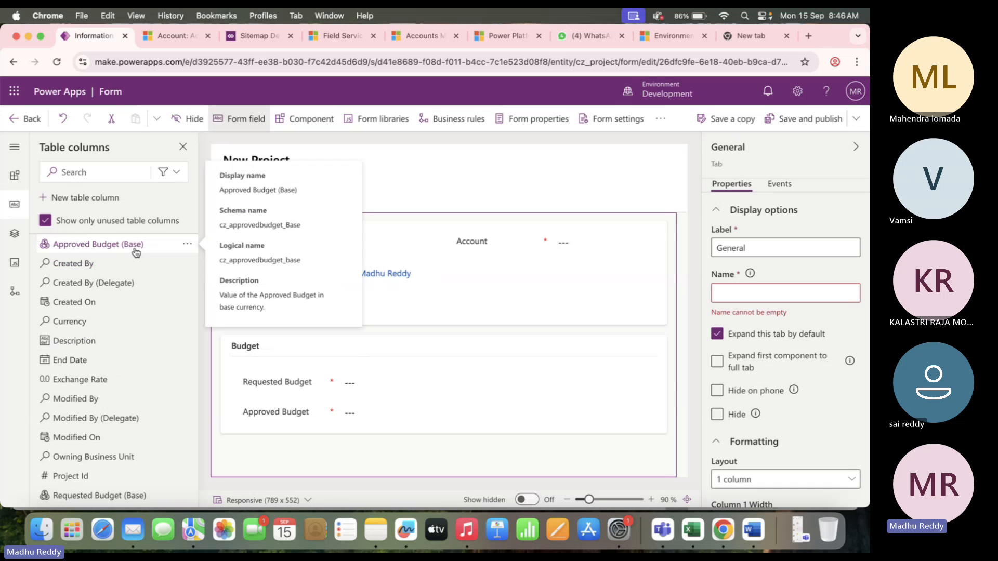
{"action": "scroll", "coordinate": [119, 389], "scroll_direction": "down", "scroll_amount": 3}
{"action": "mouse_move", "coordinate": [118, 429]}
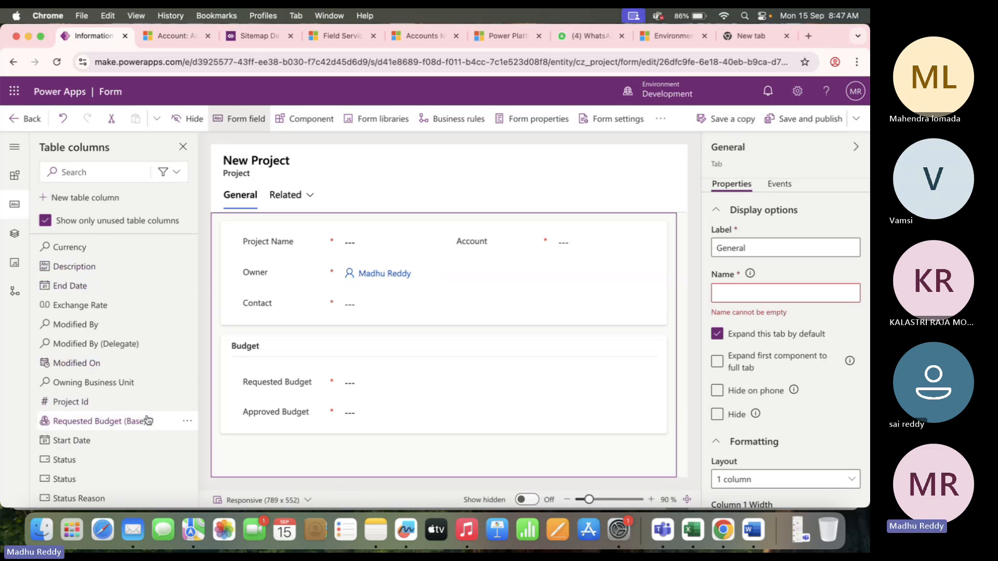
{"action": "scroll", "coordinate": [160, 414], "scroll_direction": "up", "scroll_amount": 3}
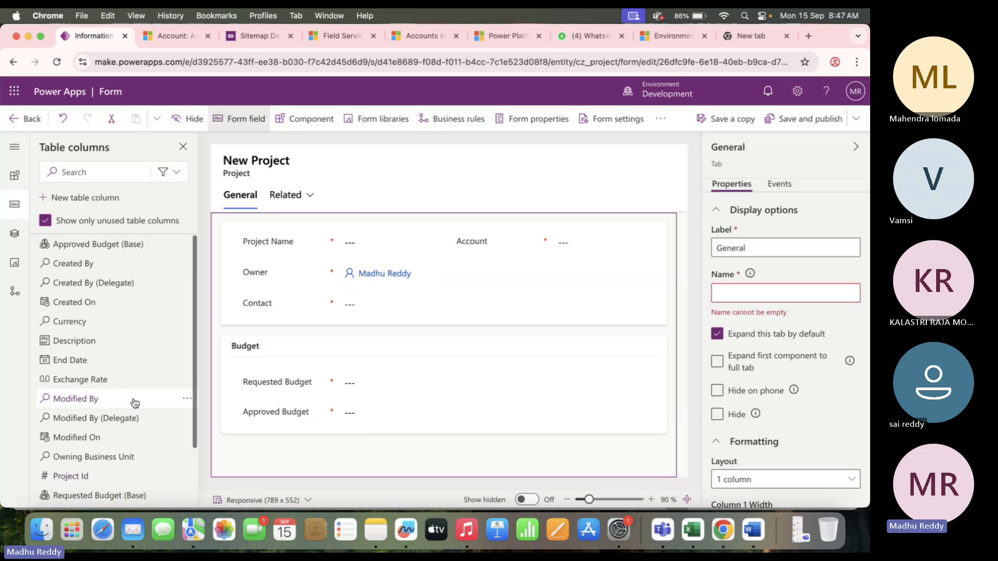
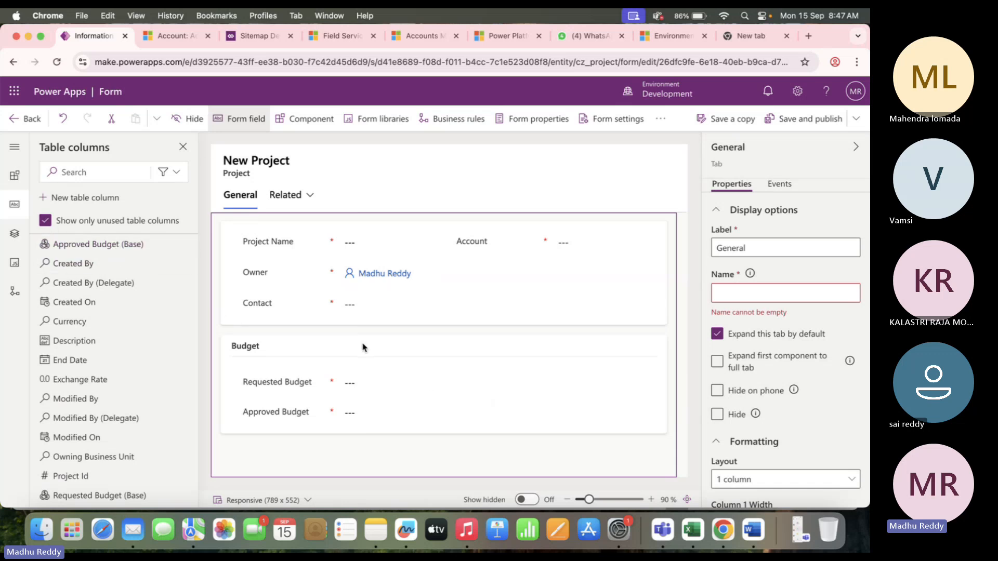
Switch the General tab to two columns and move Budget into the second column.
{"action": "left_click", "coordinate": [250, 354]}
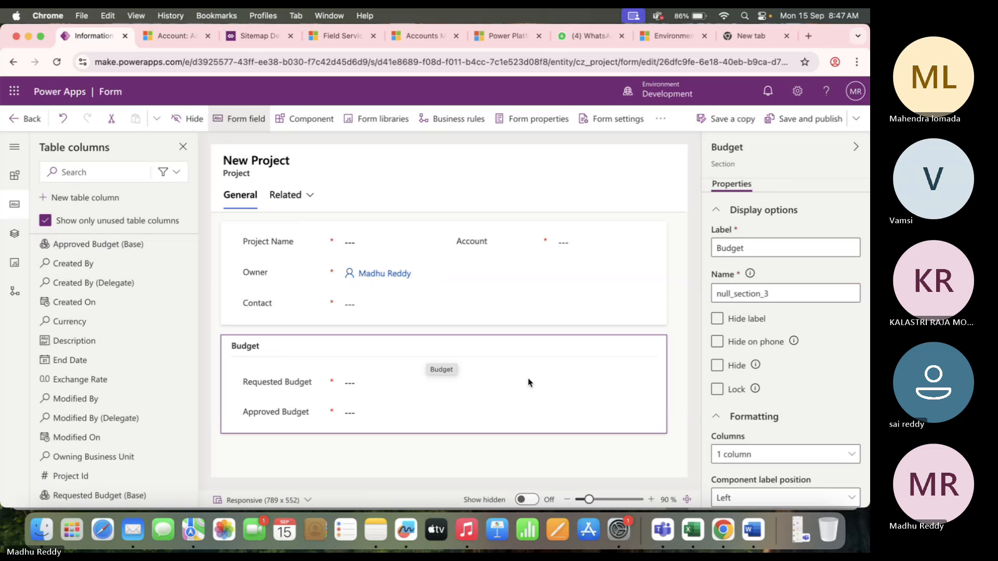
{"action": "left_click", "coordinate": [235, 200]}
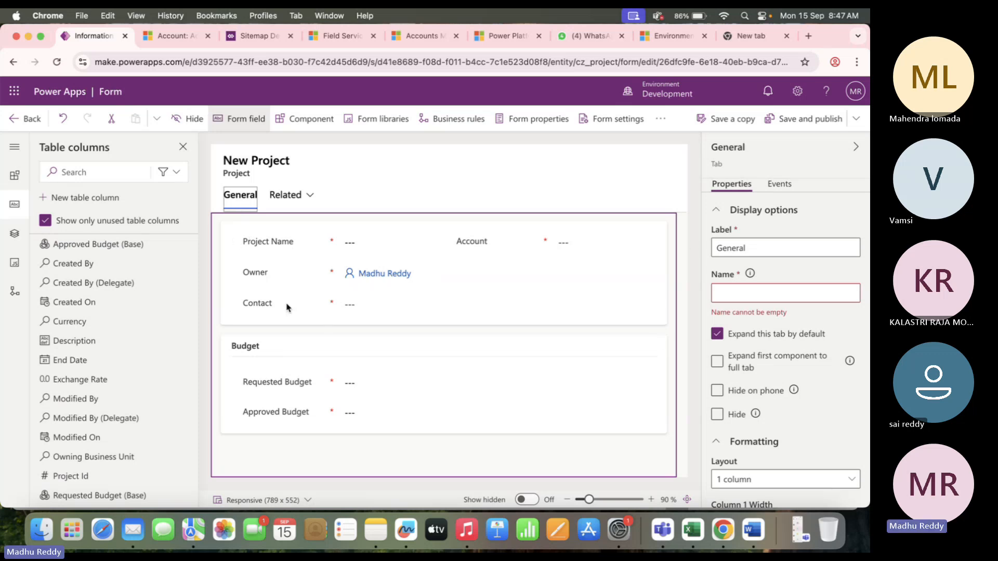
{"action": "scroll", "coordinate": [770, 462], "scroll_direction": "down", "scroll_amount": 1}
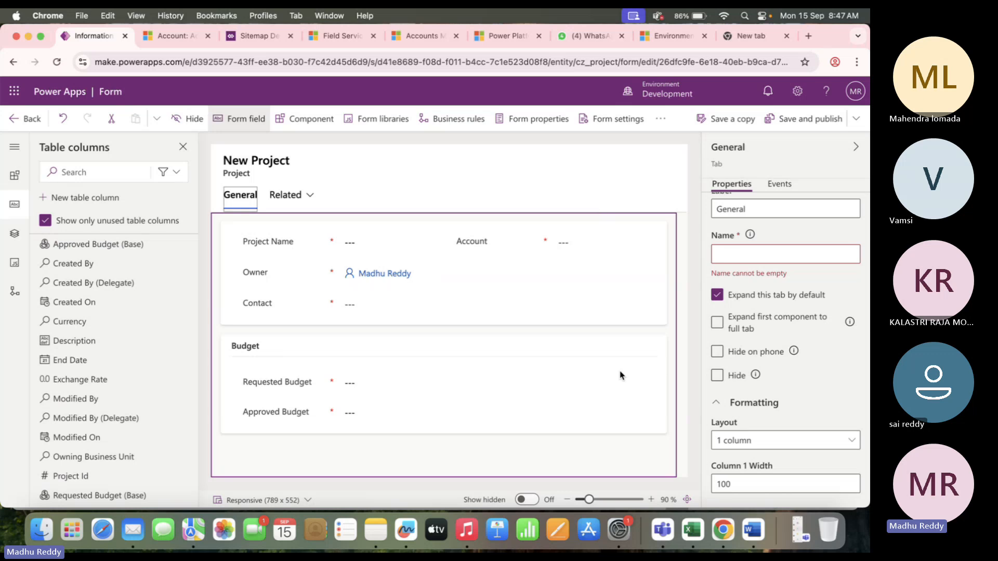
{"action": "left_click", "coordinate": [788, 439]}
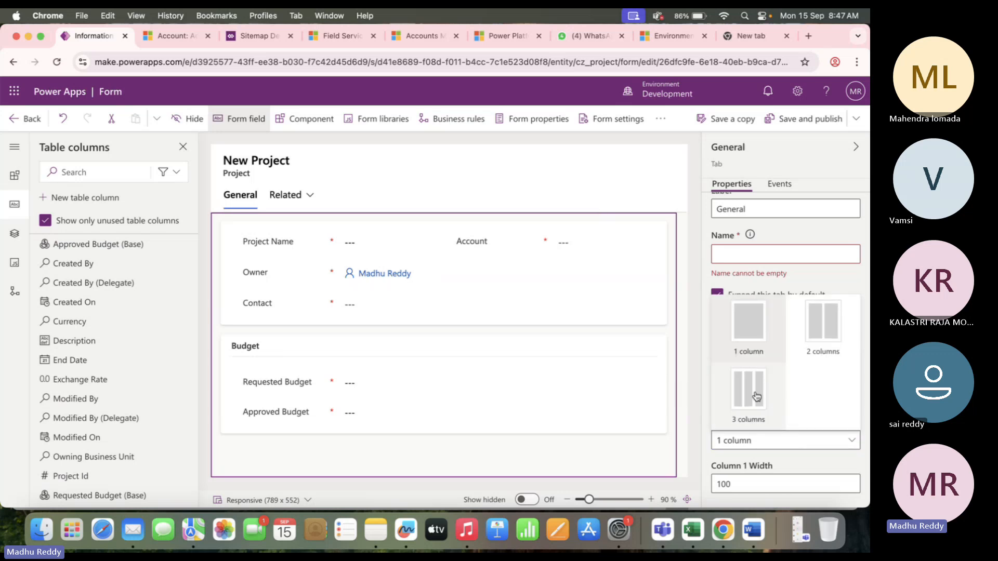
{"action": "left_click", "coordinate": [821, 333]}
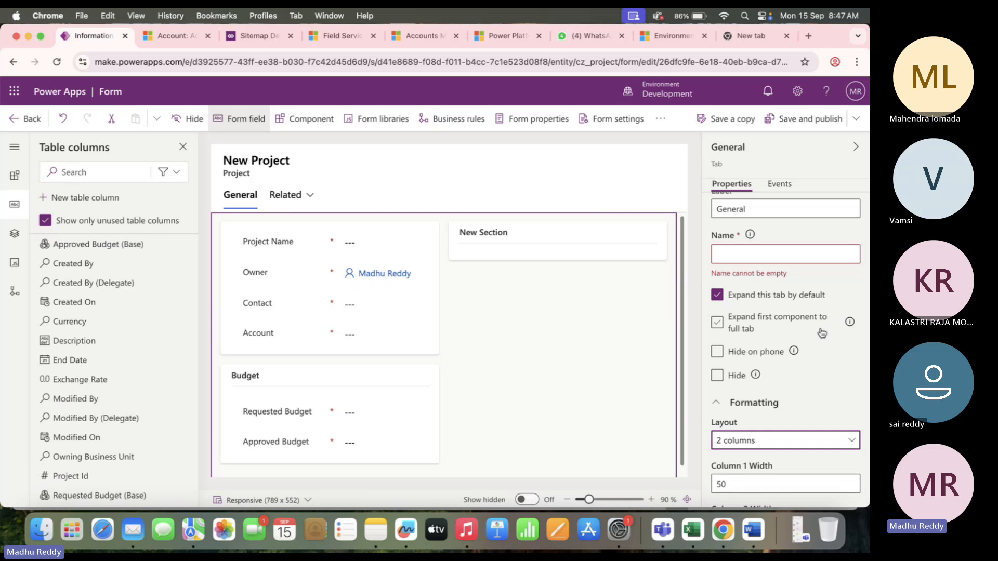
{"action": "left_click_drag", "start_coordinate": [268, 378], "coordinate": [529, 238]}
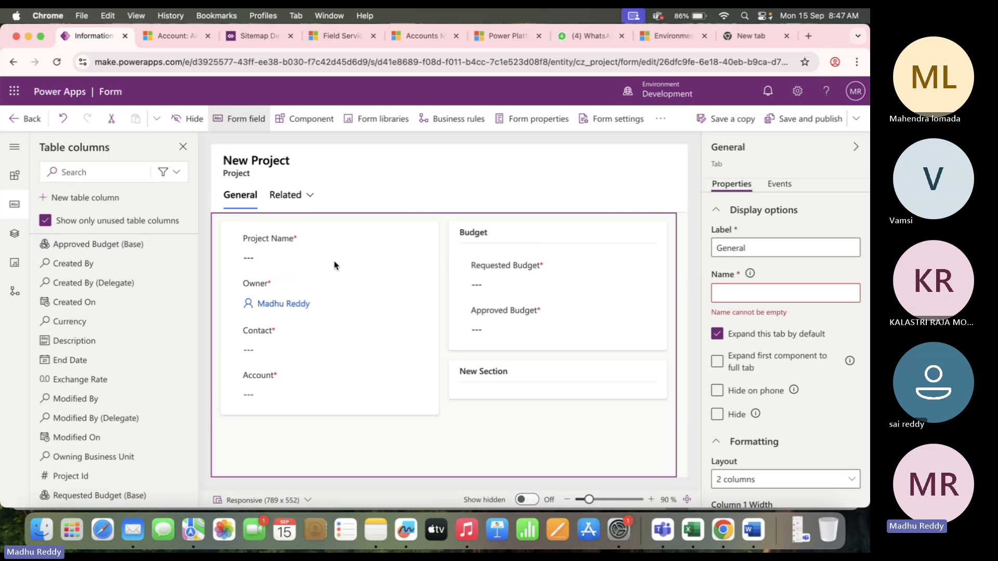
Fill in the General tab's empty name as 'Genaeral'.
{"action": "left_click", "coordinate": [753, 296]}
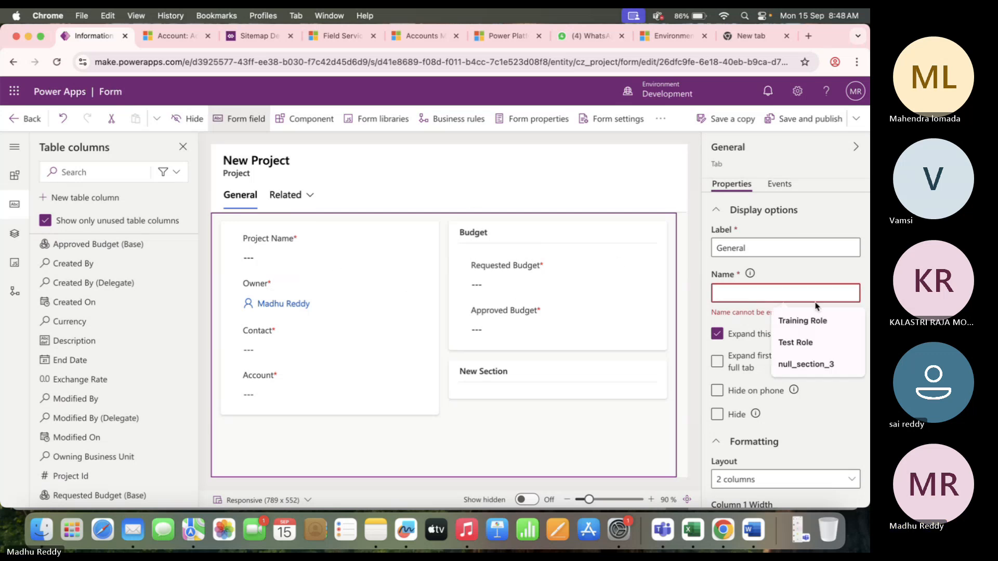
{"action": "type", "text": "Gwe"}
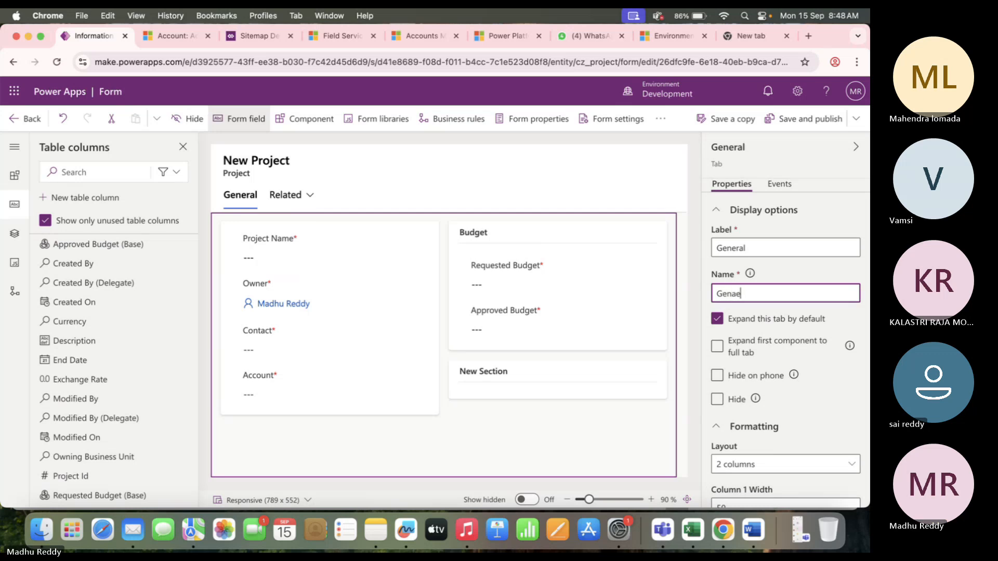
{"action": "type", "text": "aeral"}
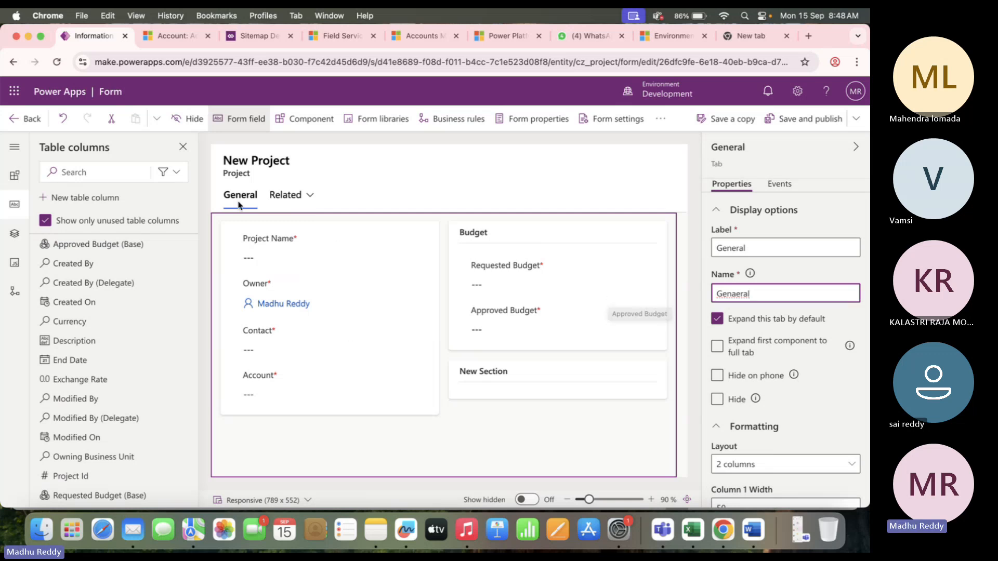
{"action": "left_click", "coordinate": [348, 306]}
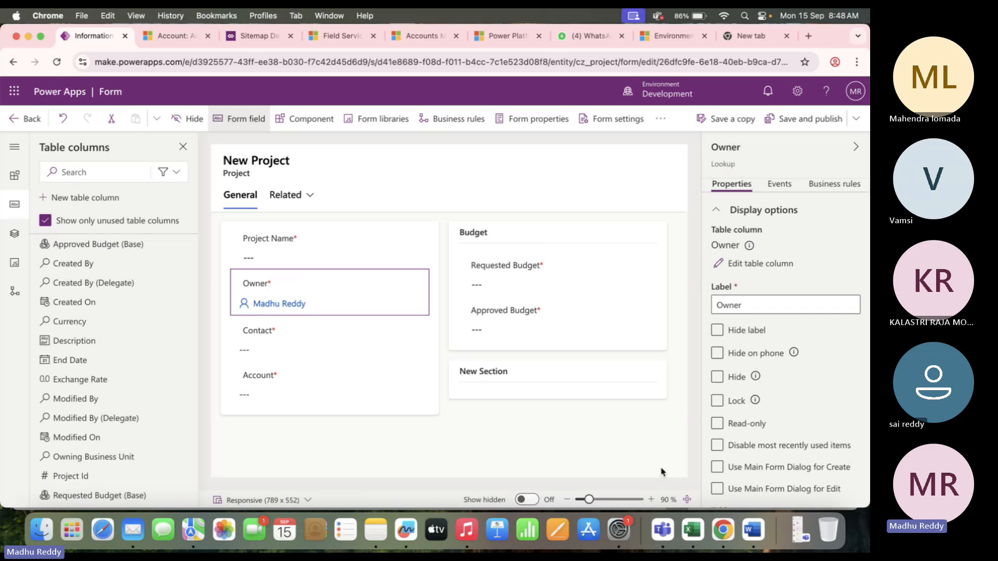
Switch the General tab to three columns and place the empty new section near Budget.
{"action": "left_click", "coordinate": [241, 200]}
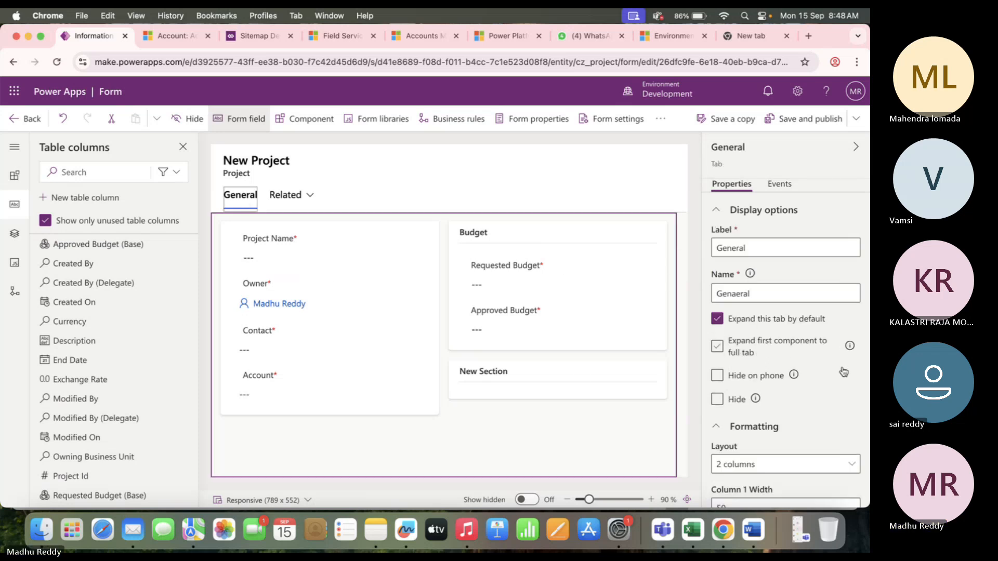
{"action": "scroll", "coordinate": [753, 422], "scroll_direction": "down", "scroll_amount": 2}
{"action": "left_click", "coordinate": [740, 395]}
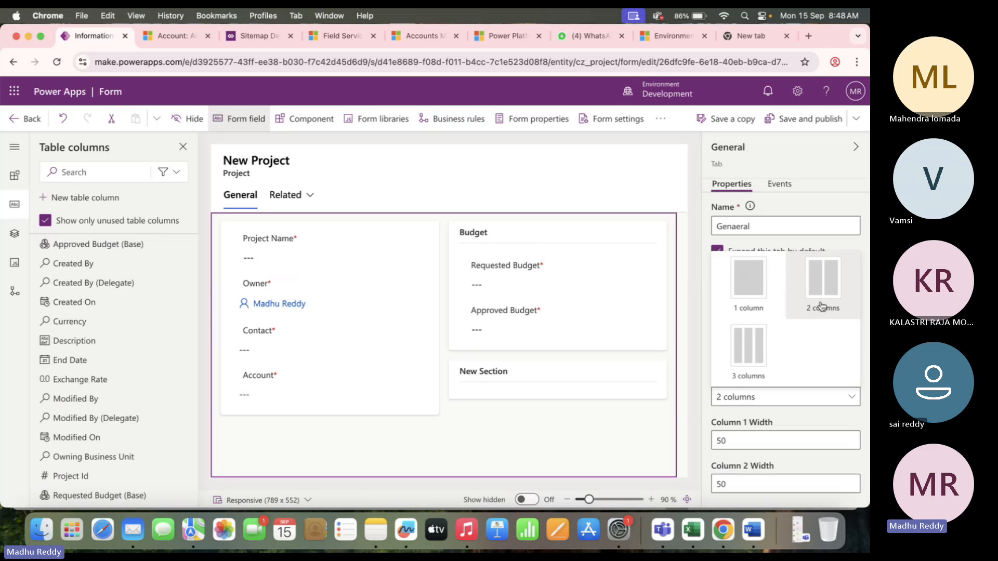
{"action": "left_click", "coordinate": [749, 363]}
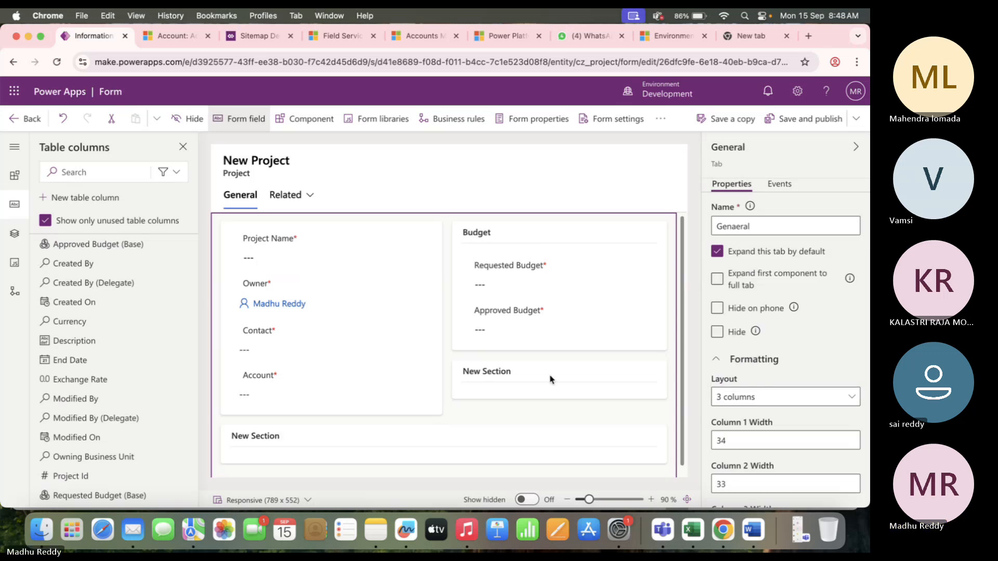
{"action": "left_click_drag", "start_coordinate": [463, 370], "coordinate": [452, 394]}
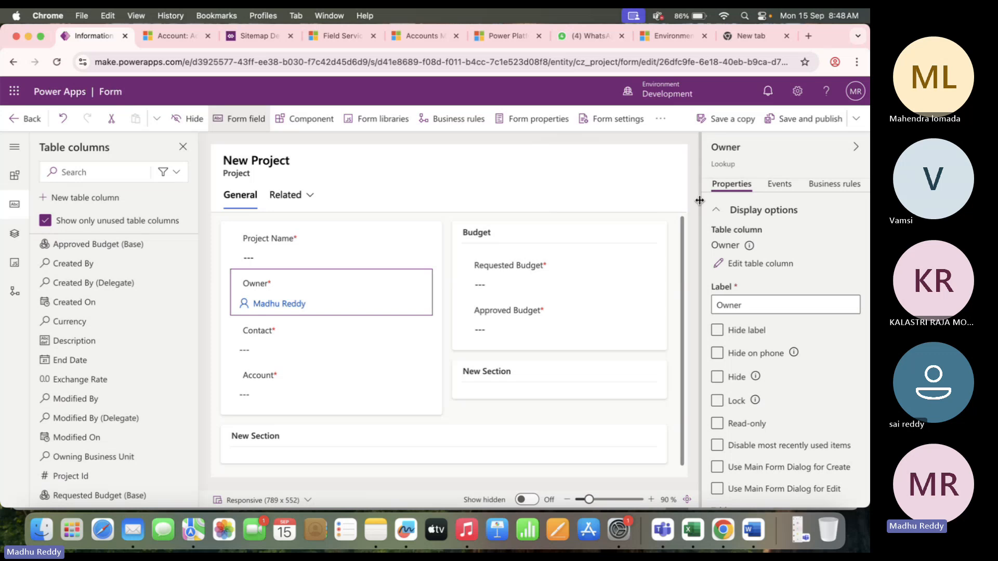
Move the Owner field out of the project fields into the form header.
{"action": "left_click", "coordinate": [233, 159]}
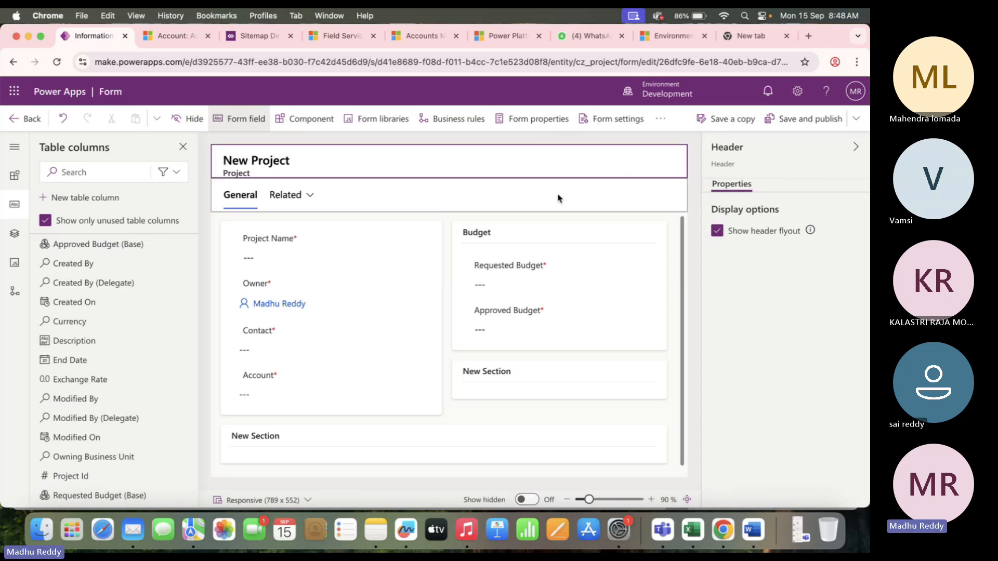
{"action": "left_click_drag", "start_coordinate": [259, 294], "coordinate": [638, 173]}
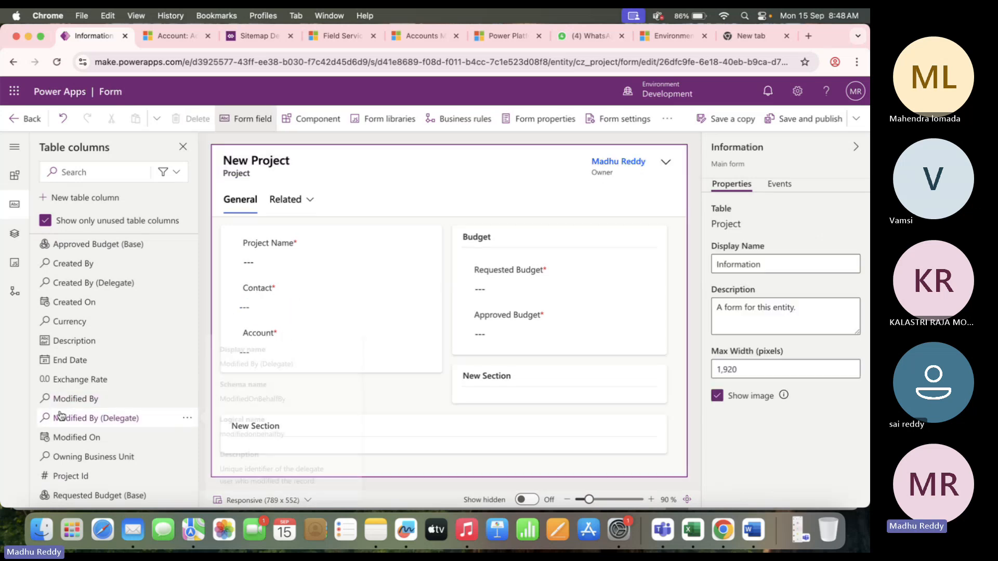
{"action": "scroll", "coordinate": [60, 414], "scroll_direction": "down", "scroll_amount": 3}
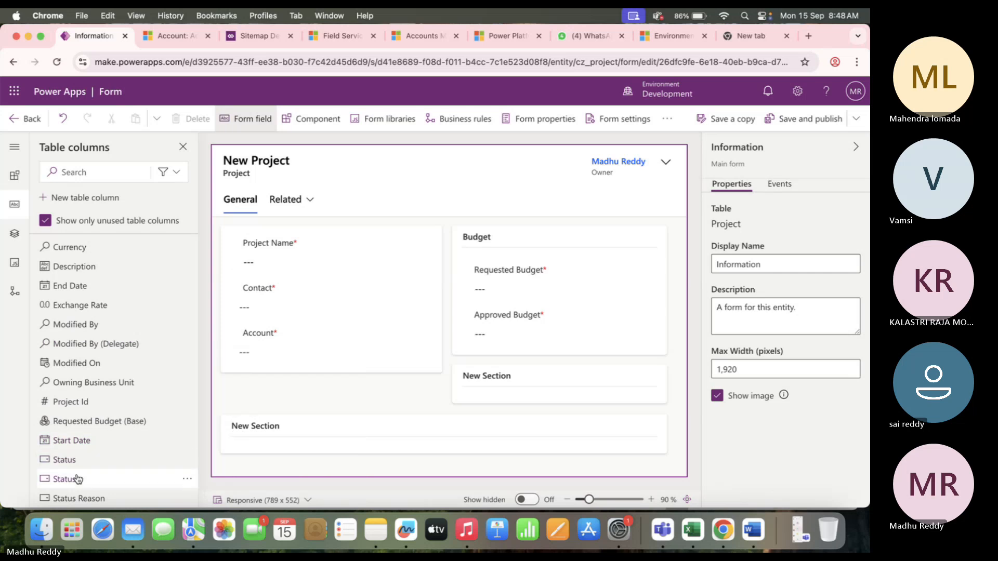
{"action": "mouse_move", "coordinate": [77, 478]}
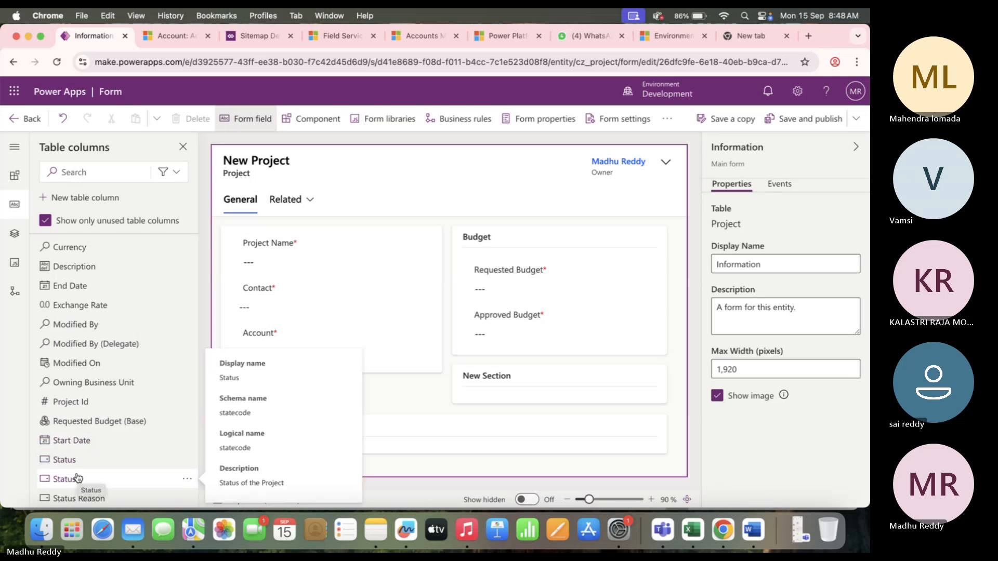
{"action": "mouse_move", "coordinate": [74, 459]}
{"action": "scroll", "coordinate": [135, 445], "scroll_direction": "down", "scroll_amount": 2}
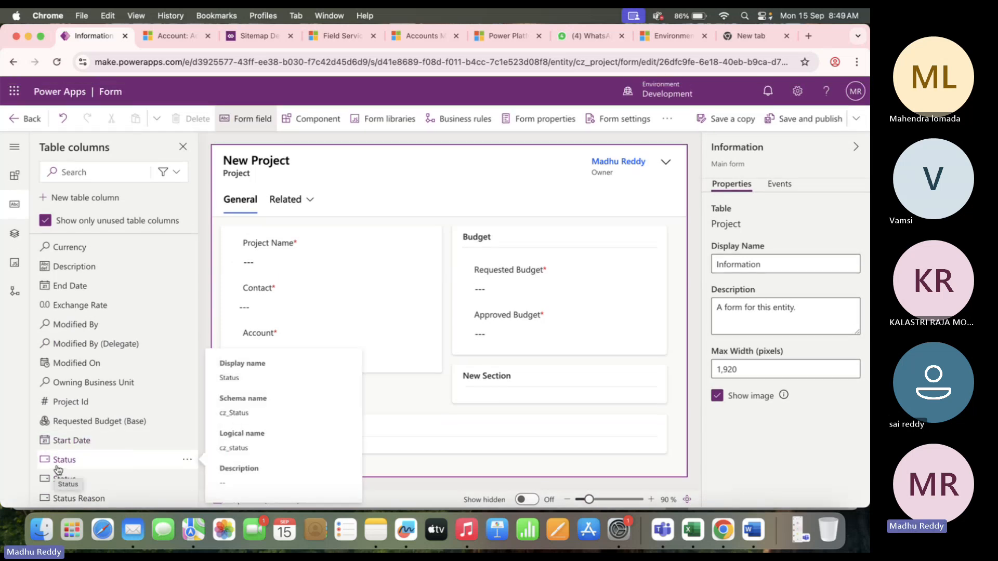
Add the Status column to the form header beside Owner.
{"action": "left_click", "coordinate": [186, 460]}
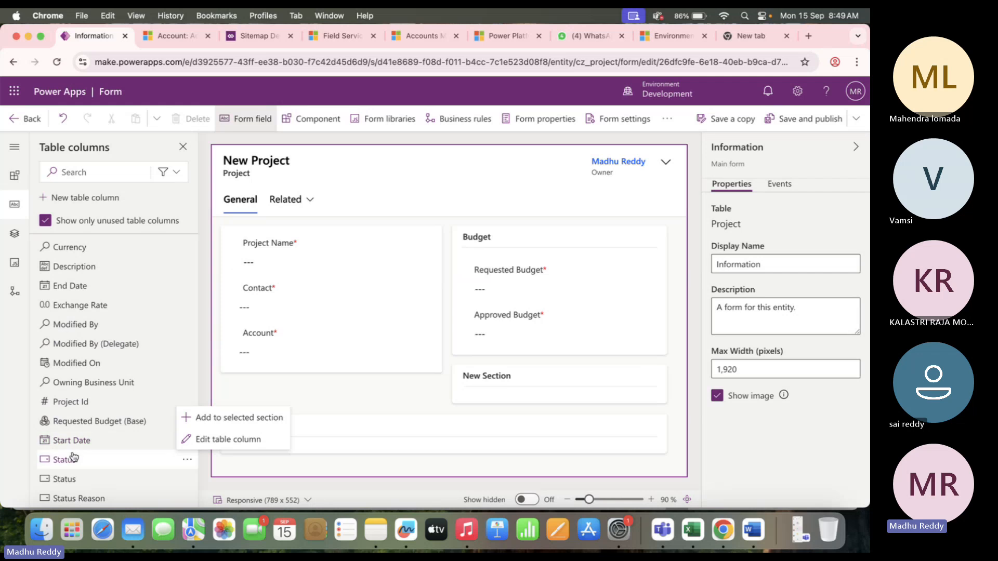
{"action": "mouse_move", "coordinate": [74, 457]}
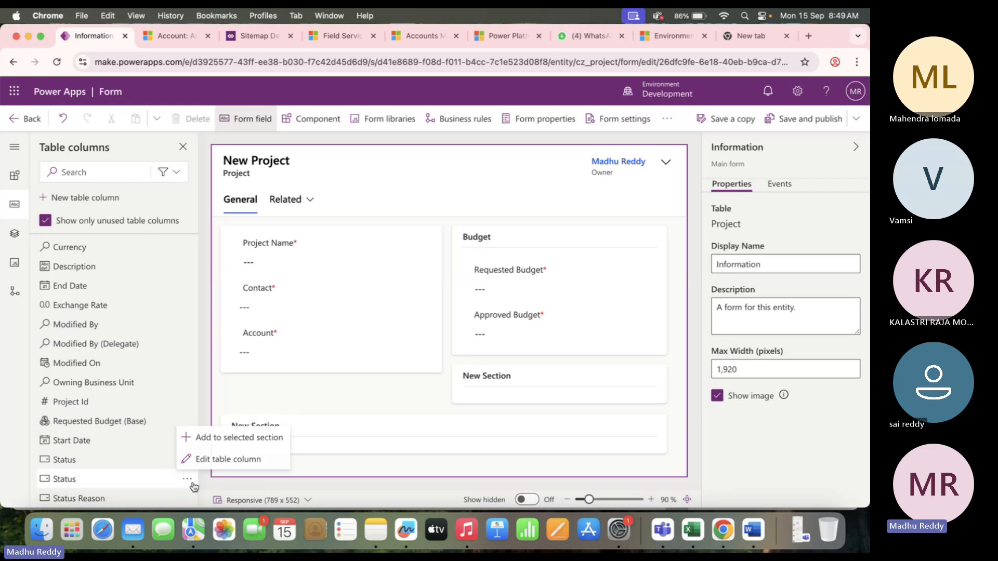
{"action": "left_click_drag", "start_coordinate": [72, 480], "coordinate": [616, 185]}
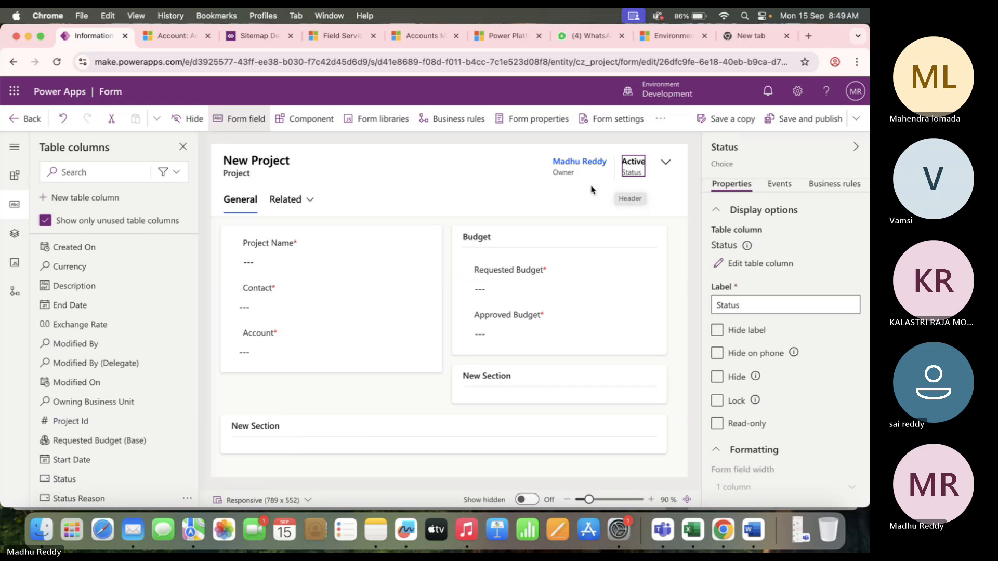
{"action": "left_click", "coordinate": [509, 167]}
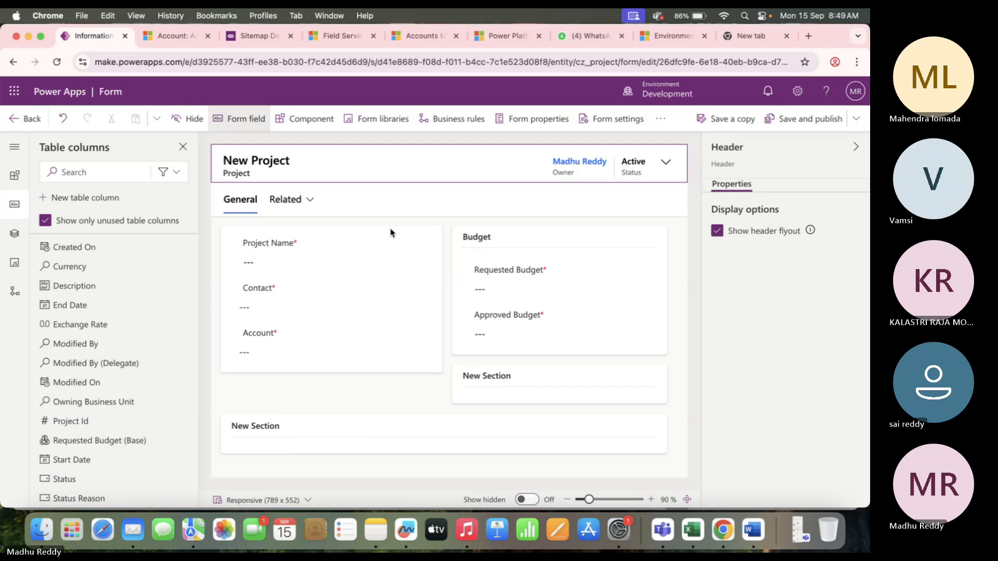
{"action": "left_click", "coordinate": [235, 203]}
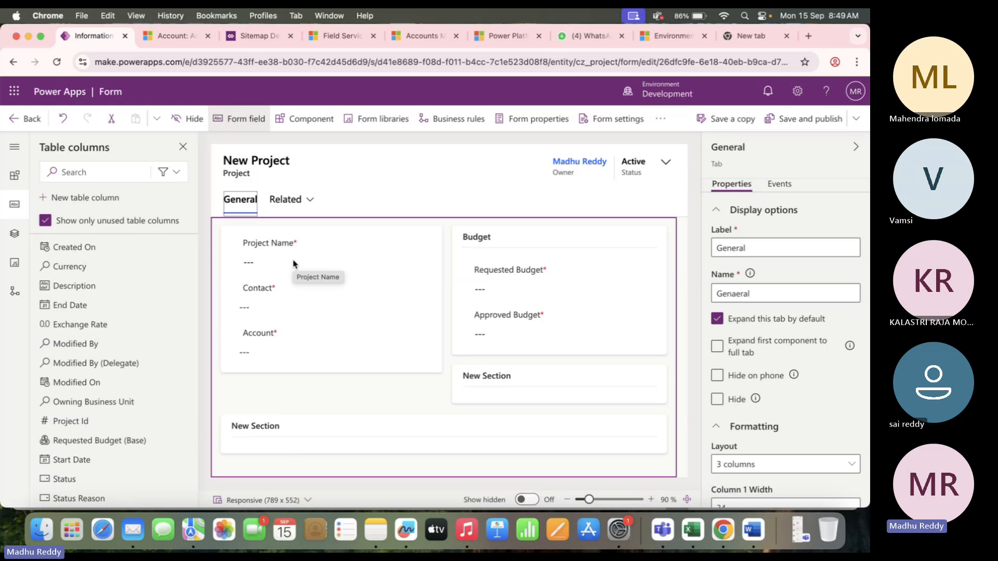
Try a single-column layout for the General tab, then restore two columns.
{"action": "left_click", "coordinate": [785, 466]}
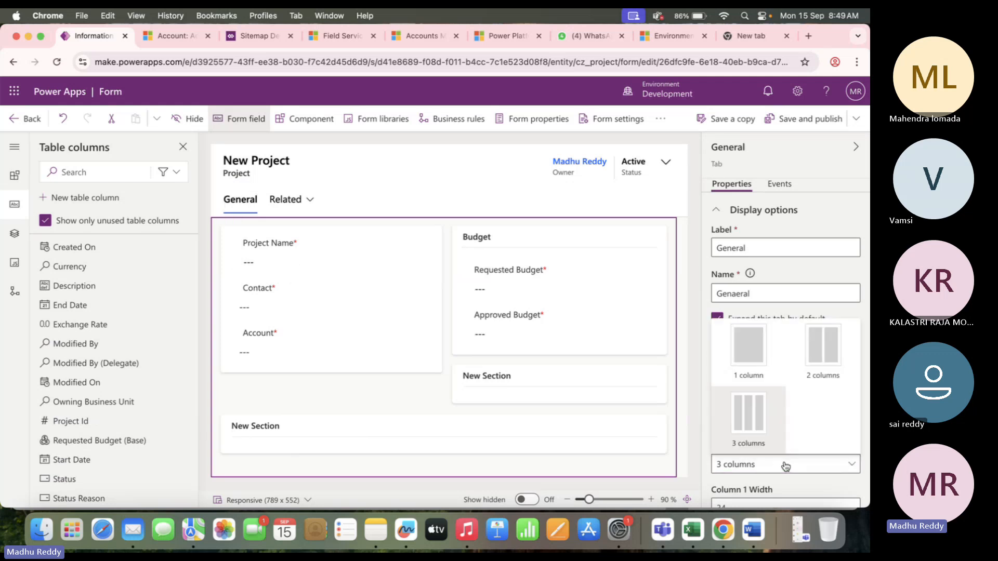
{"action": "left_click", "coordinate": [744, 348]}
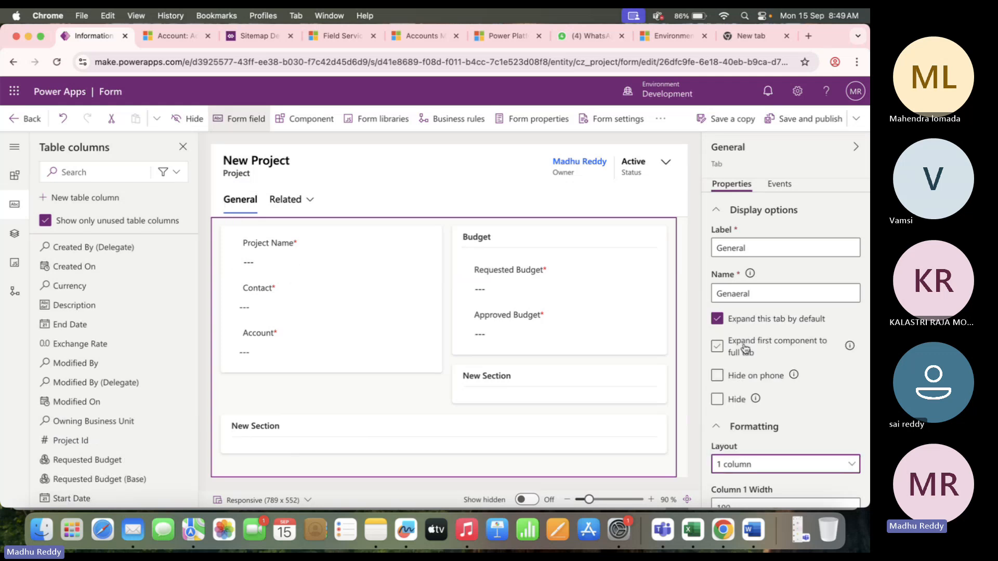
{"action": "left_click", "coordinate": [746, 464]}
{"action": "left_click", "coordinate": [829, 361]}
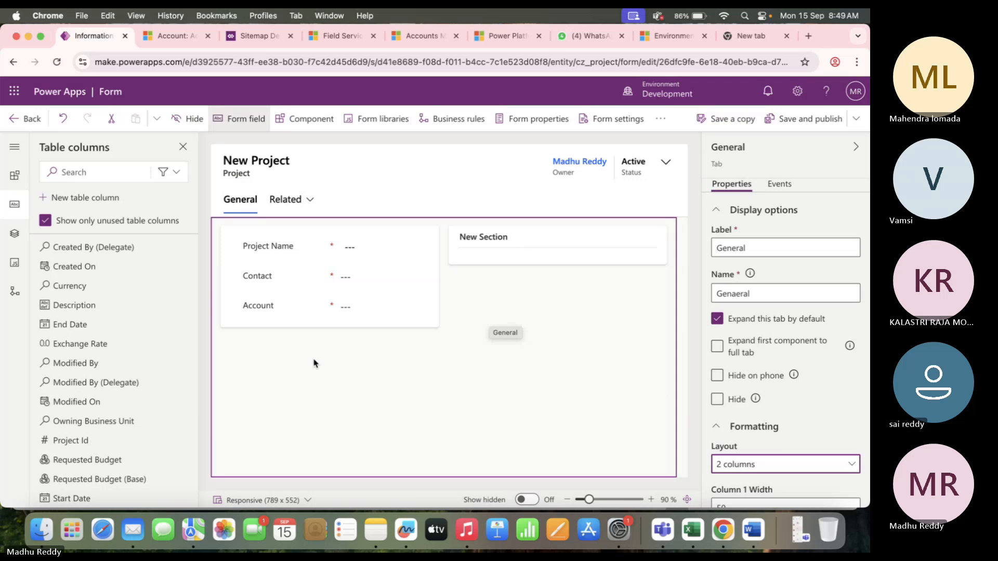
{"action": "mouse_move", "coordinate": [132, 245]}
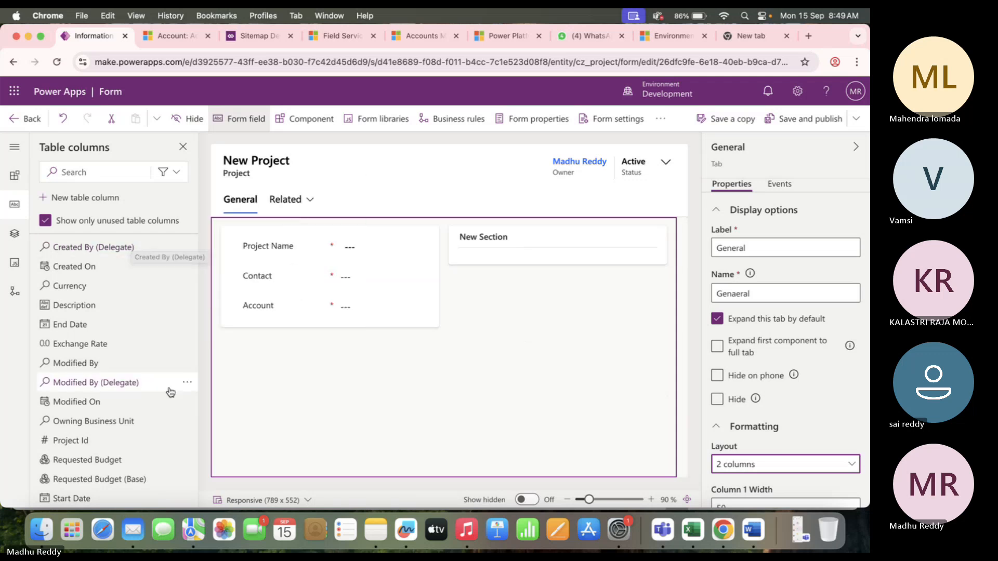
{"action": "left_click", "coordinate": [526, 499]}
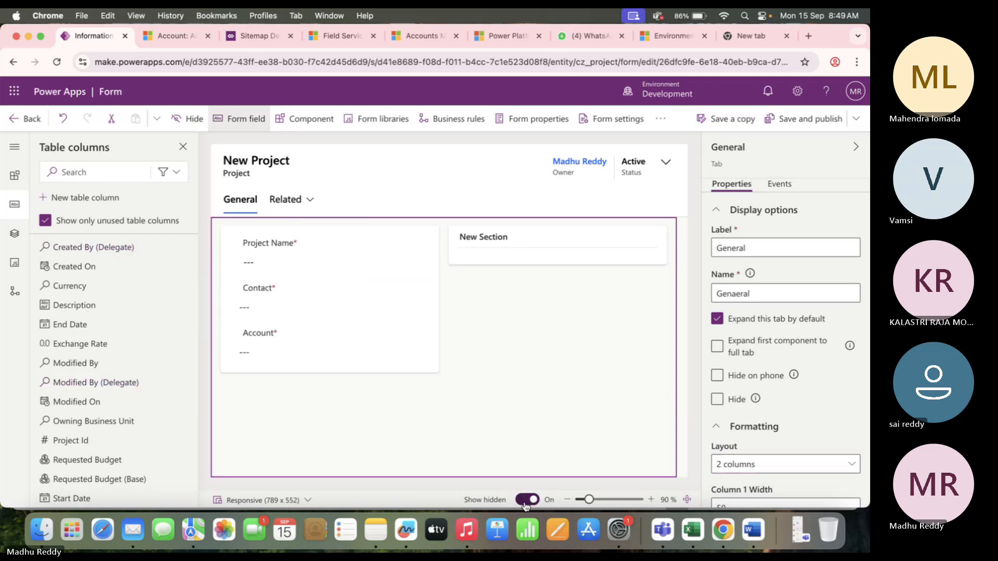
{"action": "left_click", "coordinate": [526, 500]}
{"action": "mouse_move", "coordinate": [107, 368]}
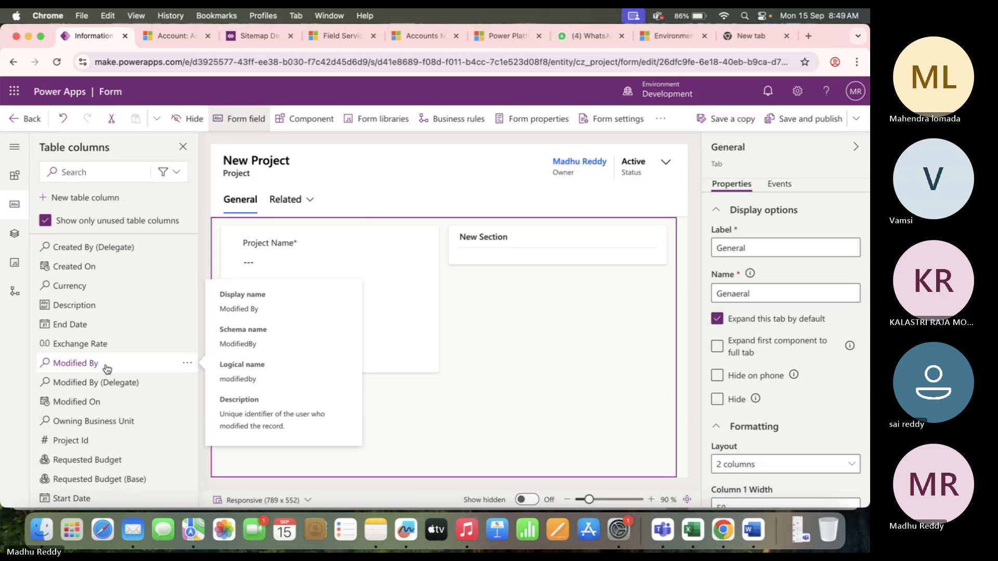
Relabel the new empty section 'Budget'.
{"action": "left_click", "coordinate": [503, 242]}
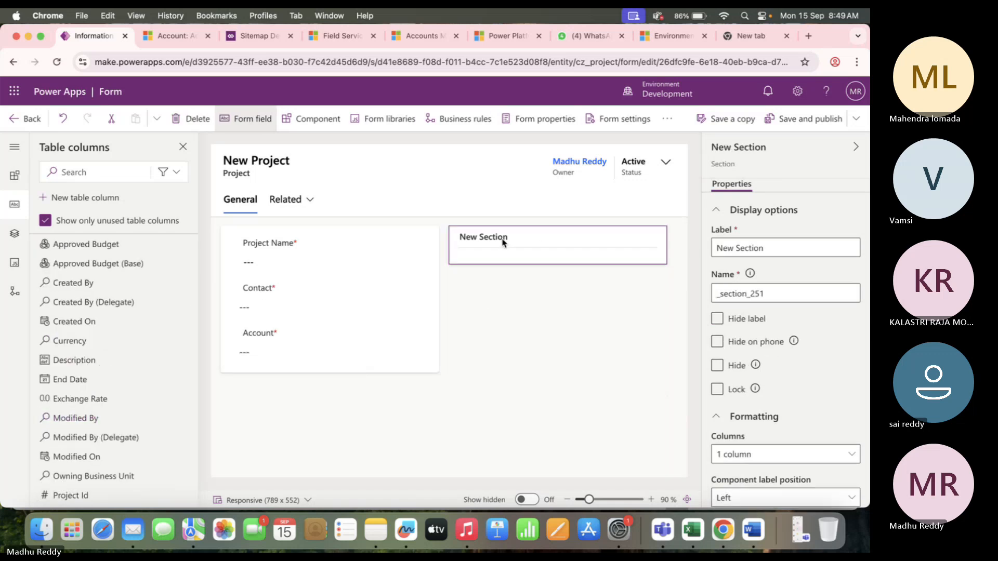
{"action": "left_click", "coordinate": [798, 248]}
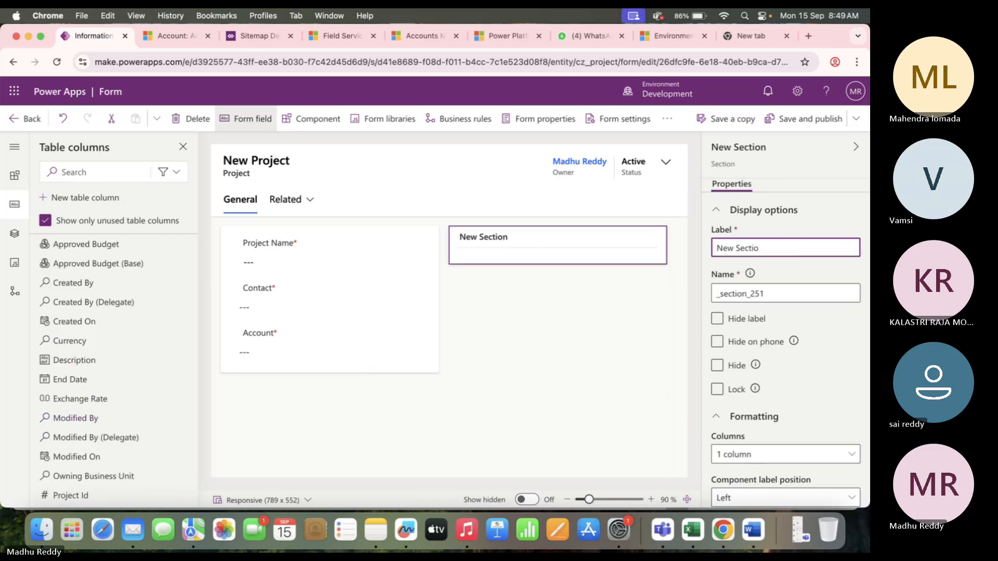
{"action": "key", "text": "BackSpace"}
{"action": "key", "text": "BackSpace"}
{"action": "key", "text": "BackSpace"}
{"action": "key", "text": "BackSpace"}
{"action": "key", "text": "BackSpace"}
{"action": "key", "text": "BackSpace"}
{"action": "key", "text": "BackSpace"}
{"action": "key", "text": "BackSpace"}
{"action": "type", "text": "Bu"}
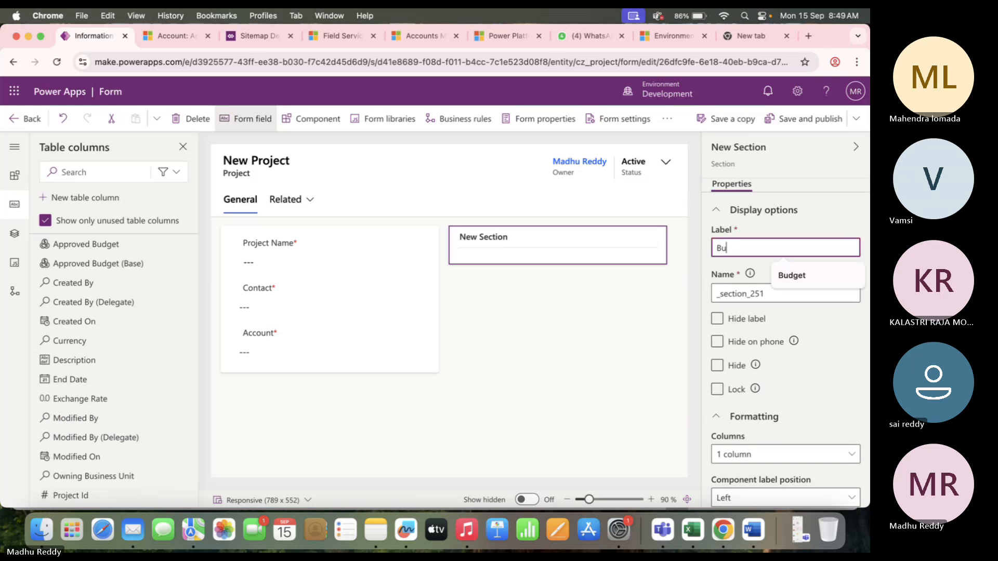
{"action": "type", "text": "dget"}
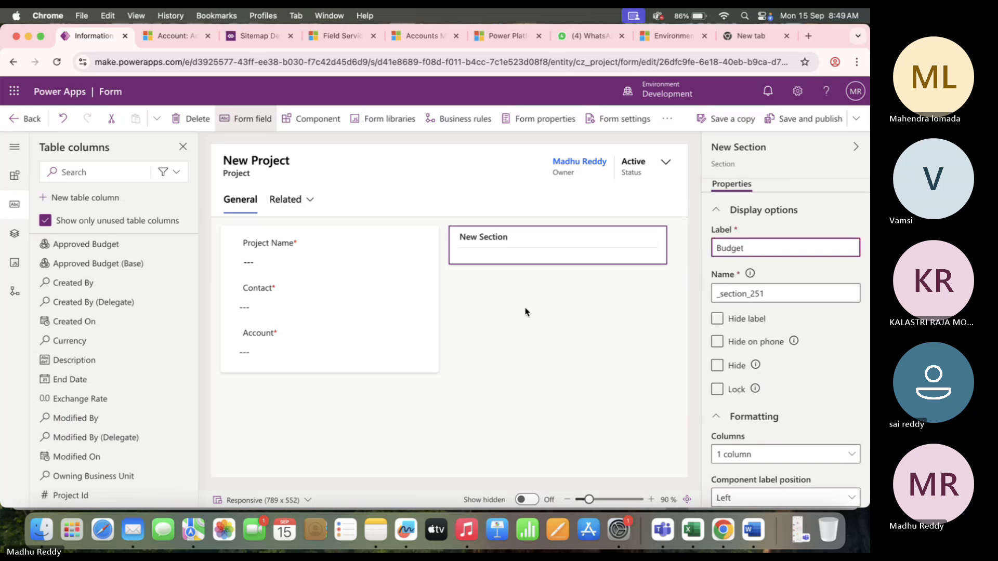
{"action": "left_click", "coordinate": [516, 250]}
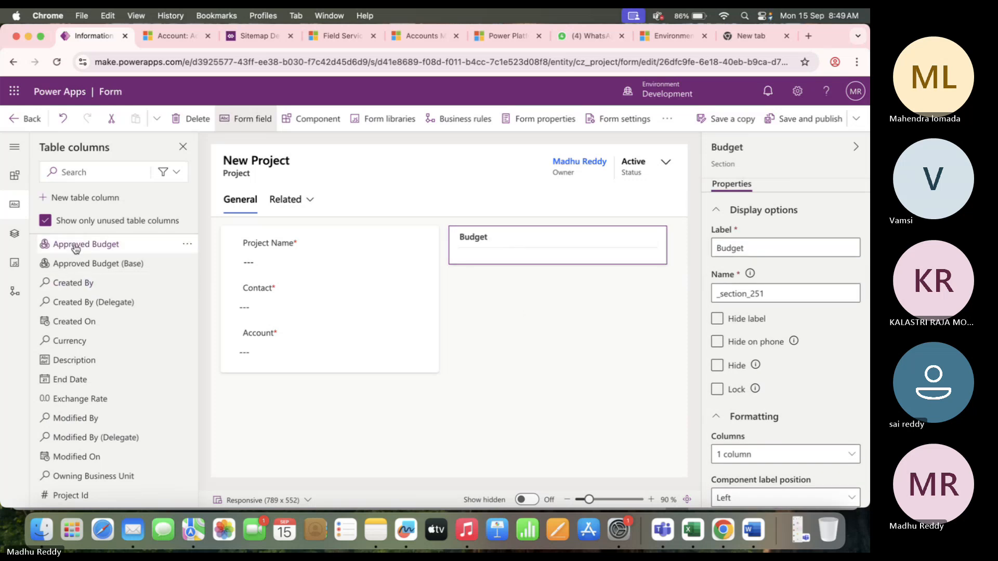
Add Approved Budget and Requested Budget to the Budget section, Requested Budget on top.
{"action": "mouse_move", "coordinate": [76, 249]}
{"action": "left_click_drag", "start_coordinate": [76, 249], "coordinate": [494, 248]}
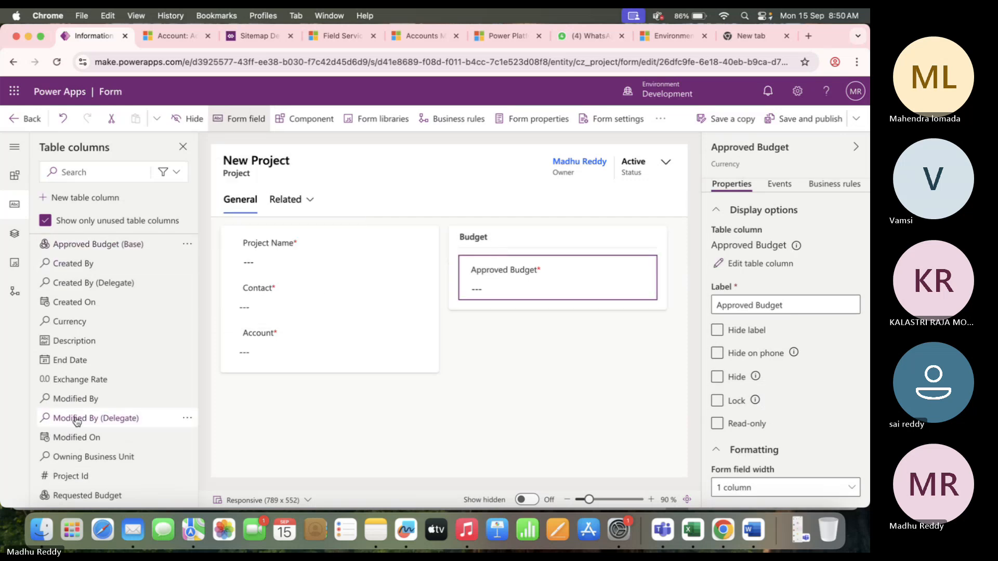
{"action": "scroll", "coordinate": [84, 438], "scroll_direction": "down", "scroll_amount": 3}
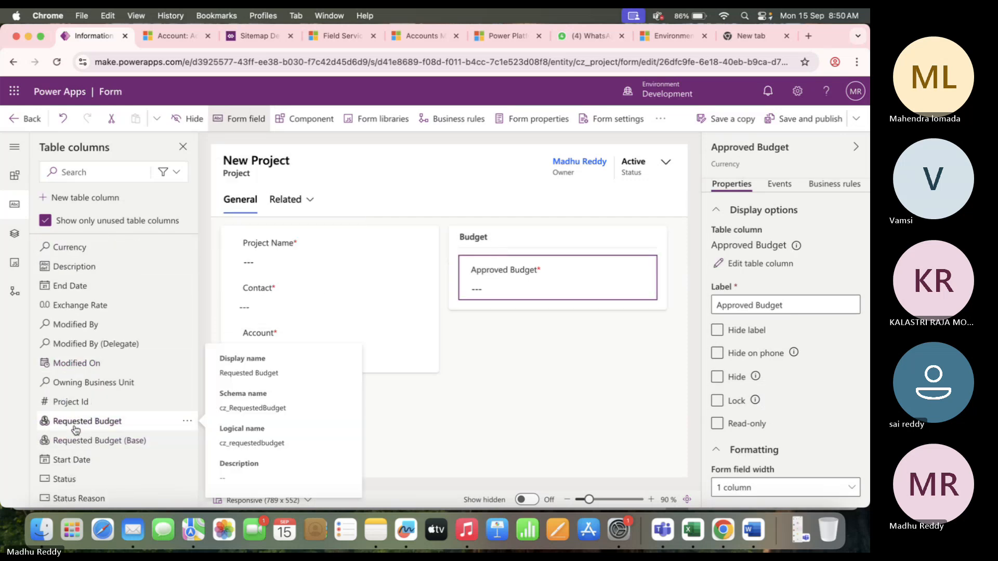
{"action": "left_click_drag", "start_coordinate": [78, 418], "coordinate": [518, 269]}
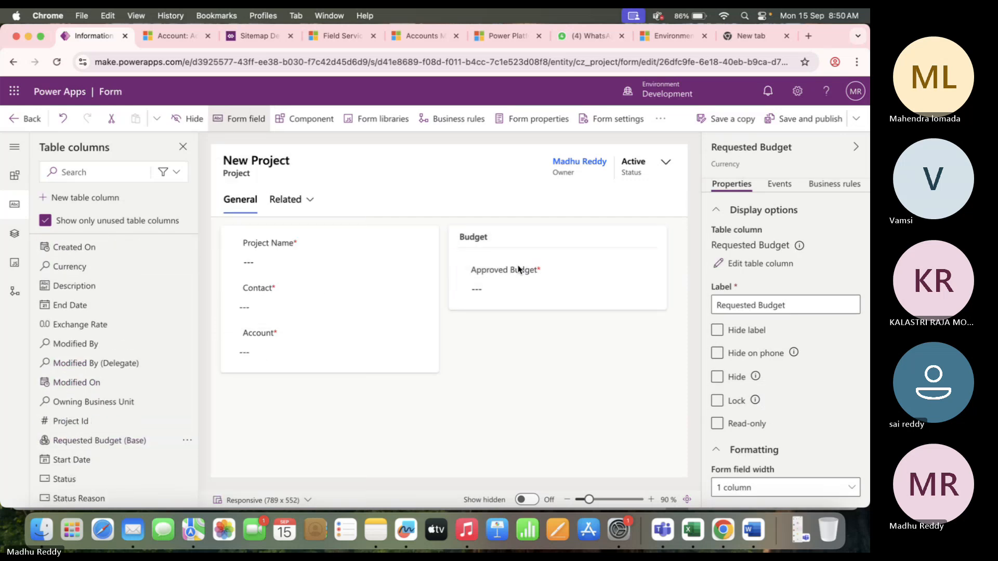
{"action": "left_click", "coordinate": [506, 411]}
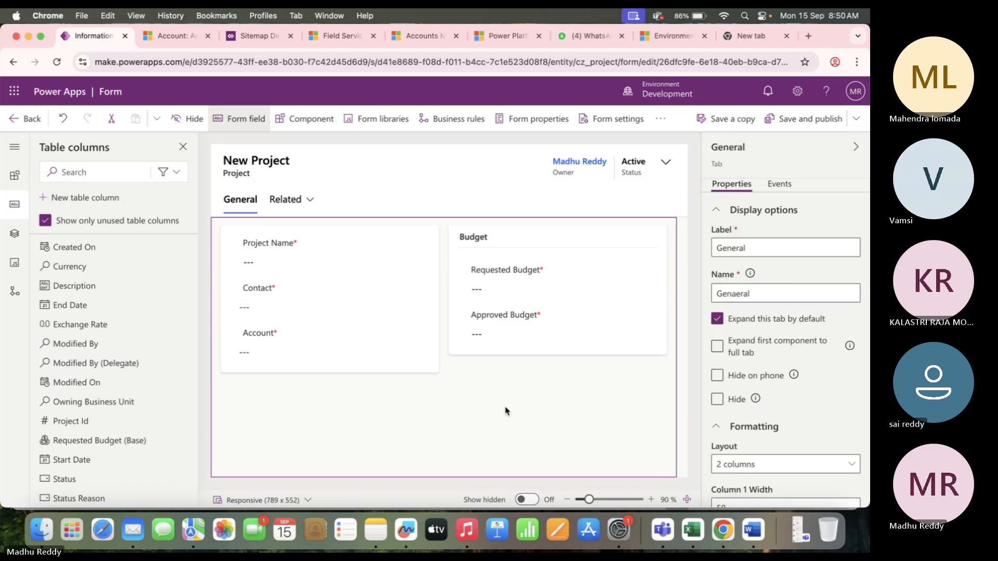
Place Project Id beneath Project Name.
{"action": "left_click", "coordinate": [277, 261]}
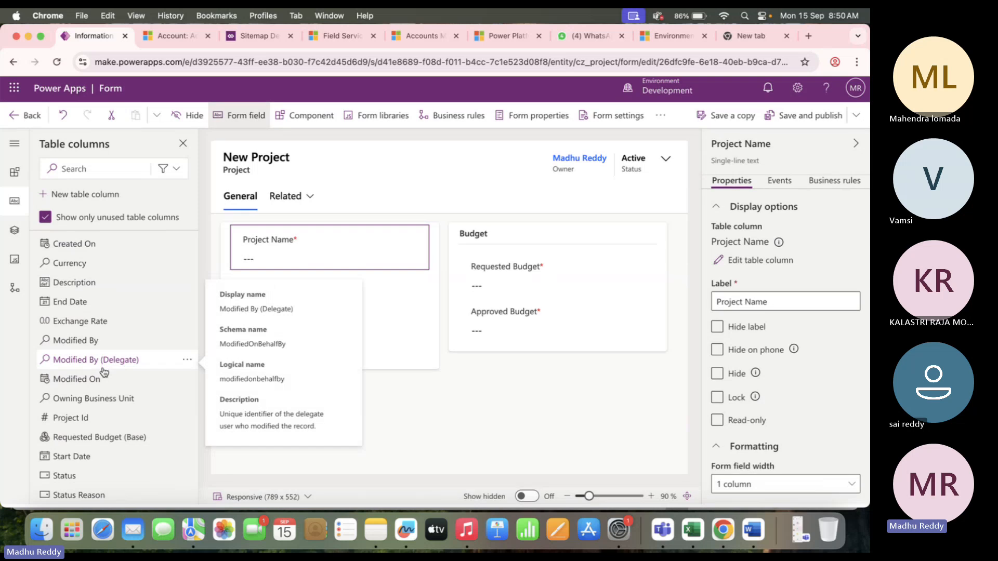
{"action": "left_click_drag", "start_coordinate": [78, 421], "coordinate": [342, 282]}
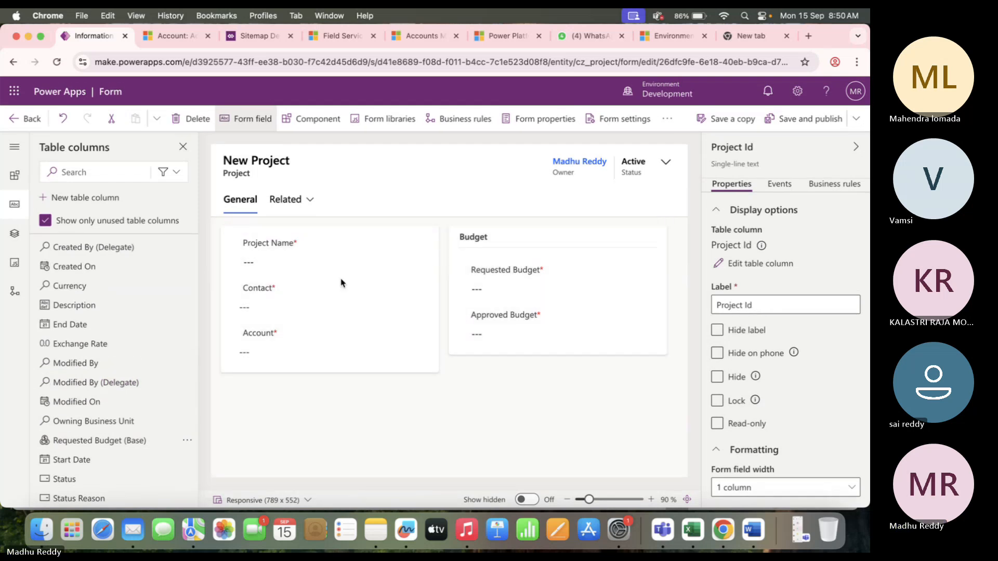
{"action": "left_click", "coordinate": [524, 397]}
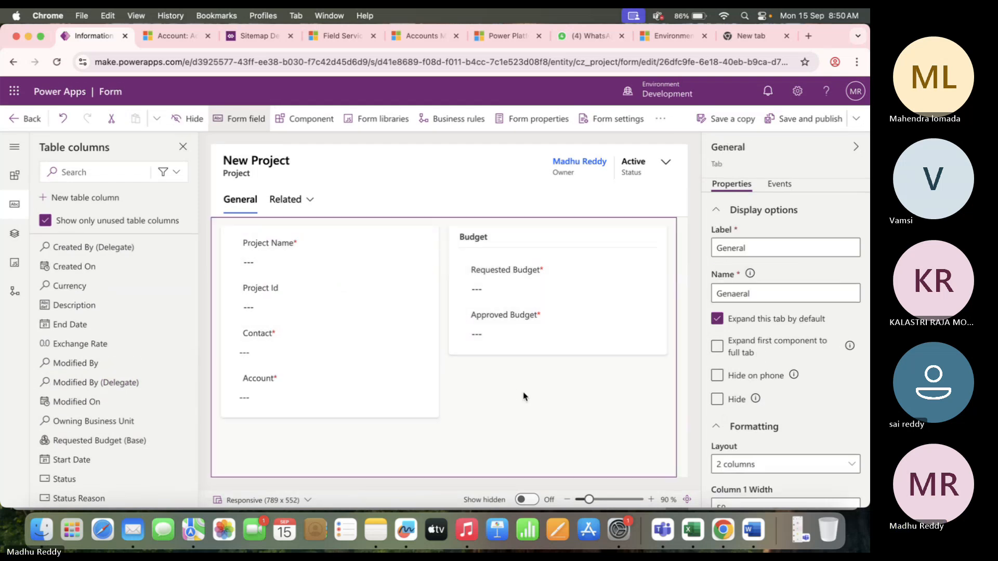
Make the left section's heading visible on the form.
{"action": "left_click", "coordinate": [233, 236]}
{"action": "left_click", "coordinate": [223, 237]}
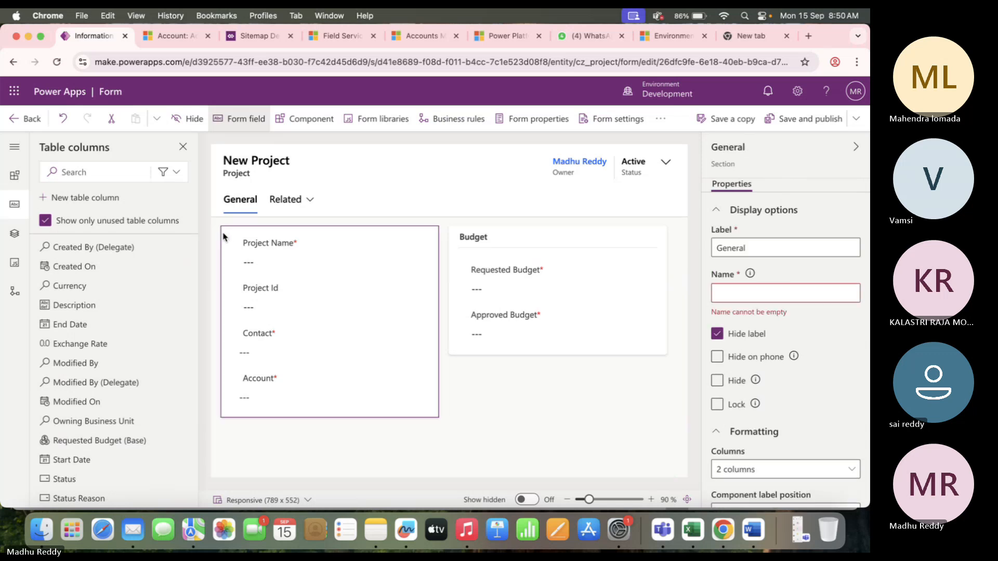
{"action": "left_click", "coordinate": [764, 250]}
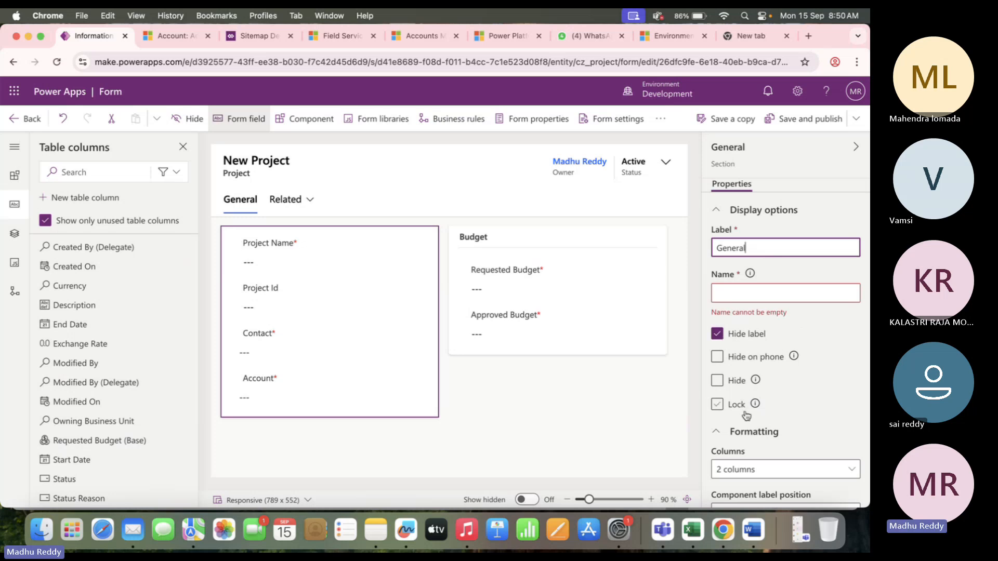
{"action": "left_click", "coordinate": [716, 335]}
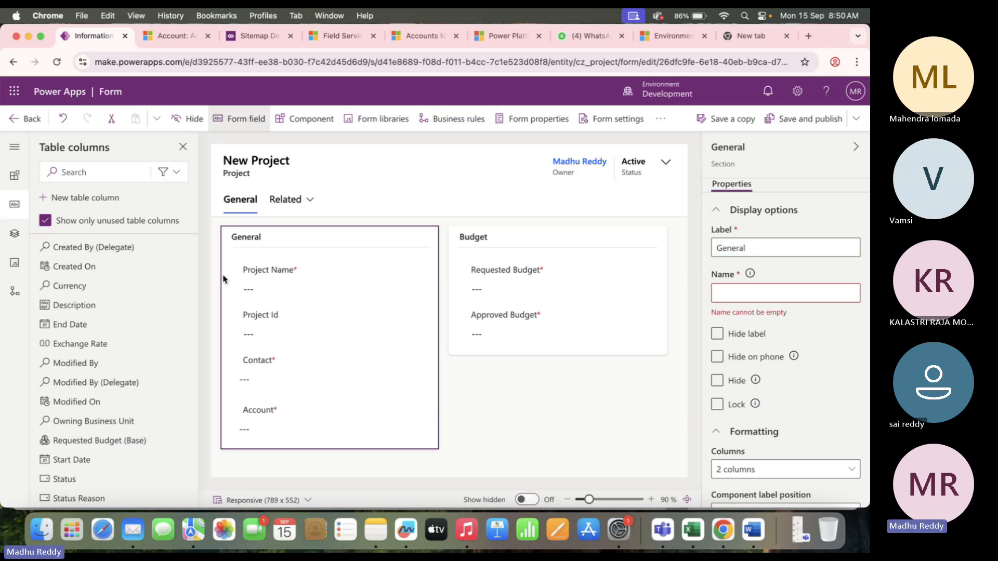
{"action": "left_click", "coordinate": [717, 334]}
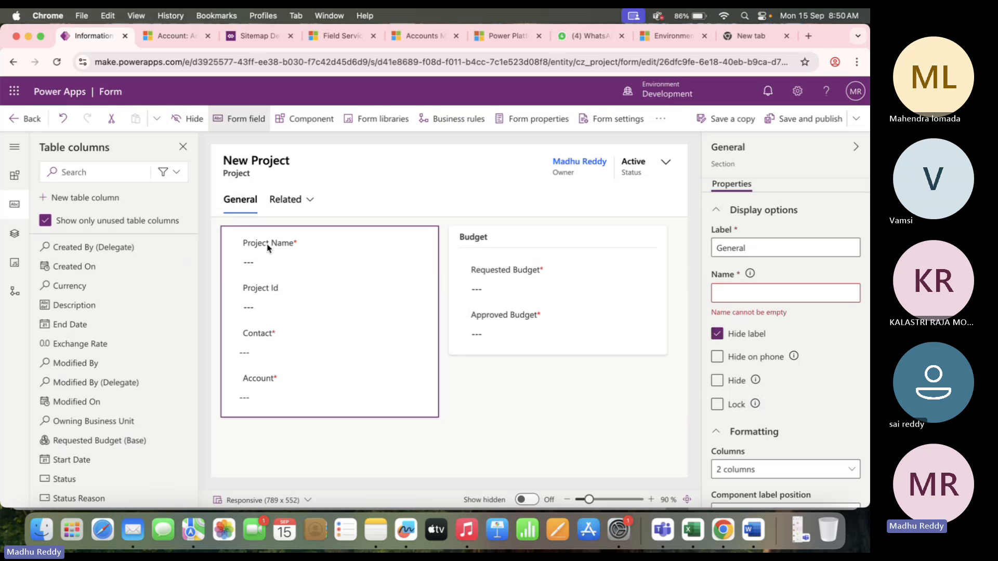
{"action": "left_click", "coordinate": [717, 382]}
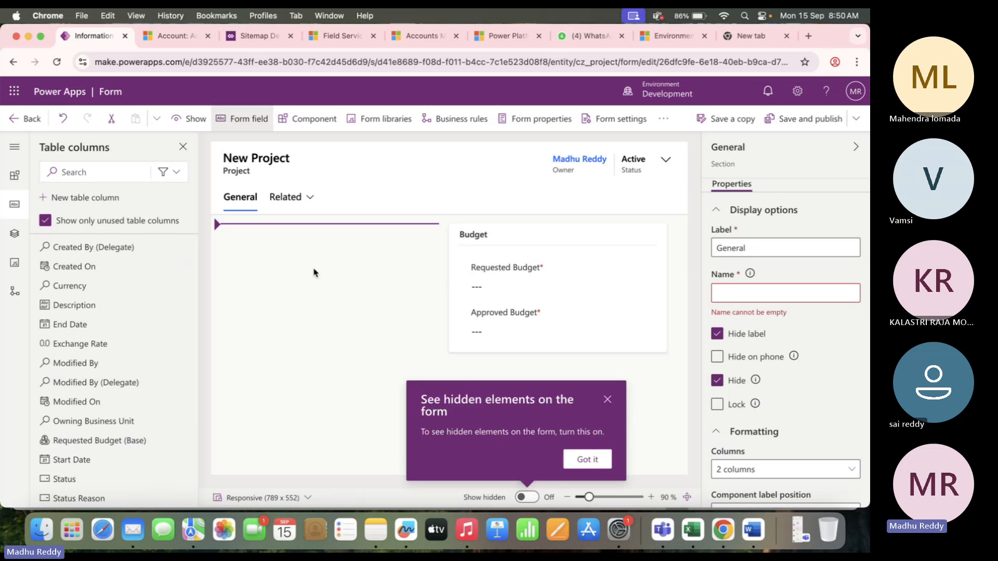
{"action": "left_click", "coordinate": [717, 380]}
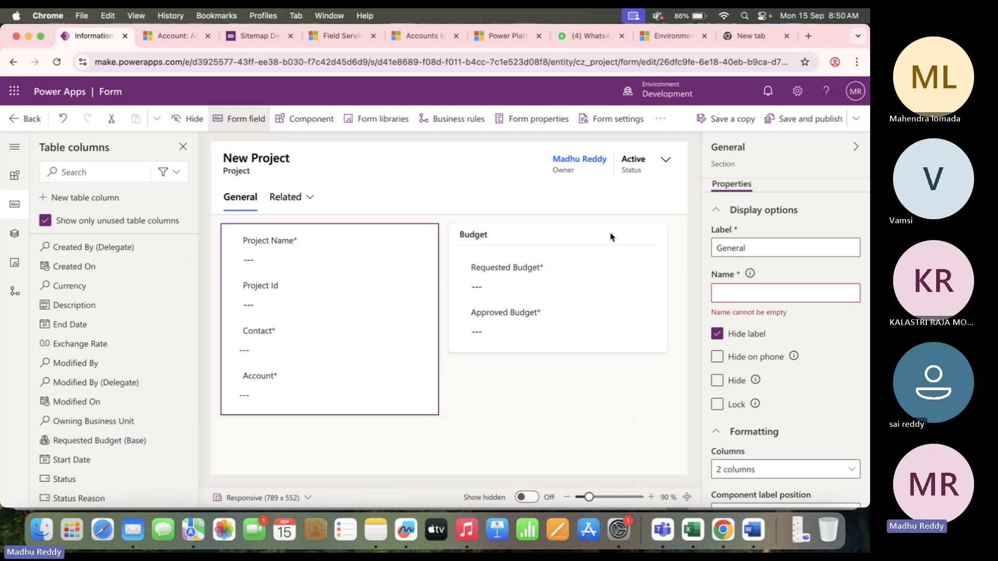
{"action": "left_click", "coordinate": [718, 335]}
Relabel the left section 'Project Info'.
{"action": "left_click", "coordinate": [747, 248]}
{"action": "key", "text": "BackSpace"}
{"action": "key", "text": "BackSpace"}
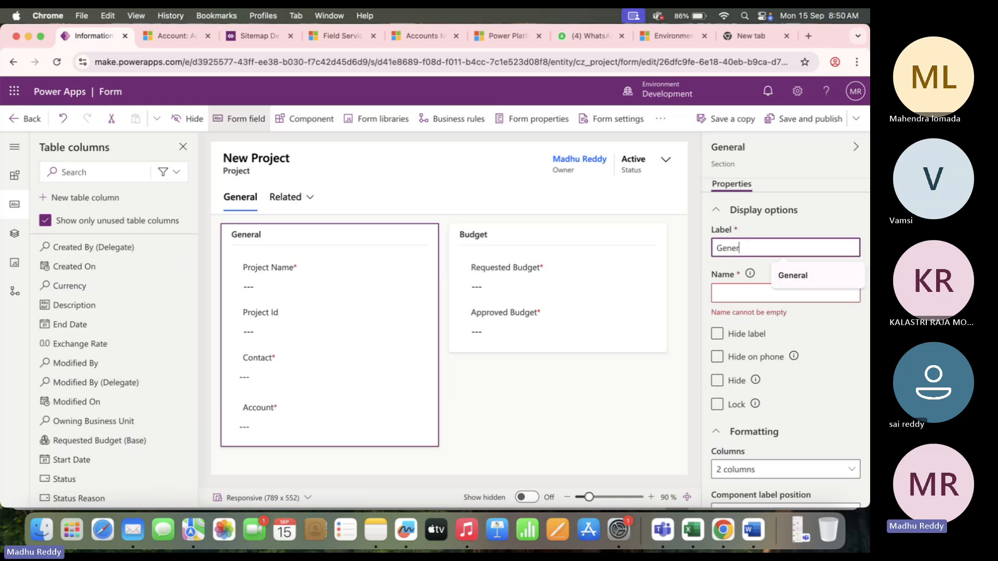
{"action": "key", "text": "BackSpace"}
{"action": "key", "text": "BackSpace"}
{"action": "key", "text": "BackSpace"}
{"action": "key", "text": "BackSpace"}
{"action": "key", "text": "BackSpace"}
{"action": "type", "text": "P"}
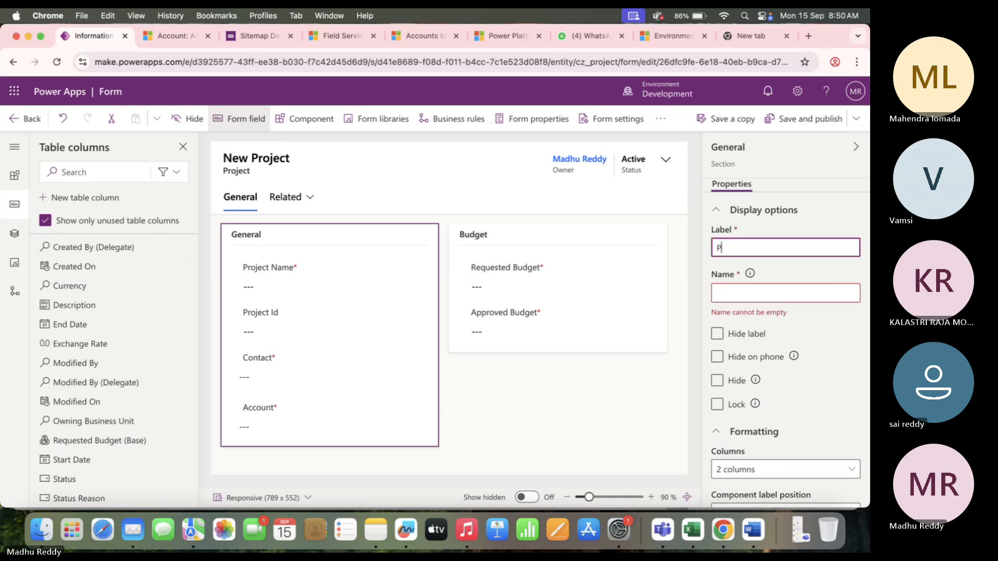
{"action": "type", "text": "roject Info"}
{"action": "left_click", "coordinate": [530, 398]}
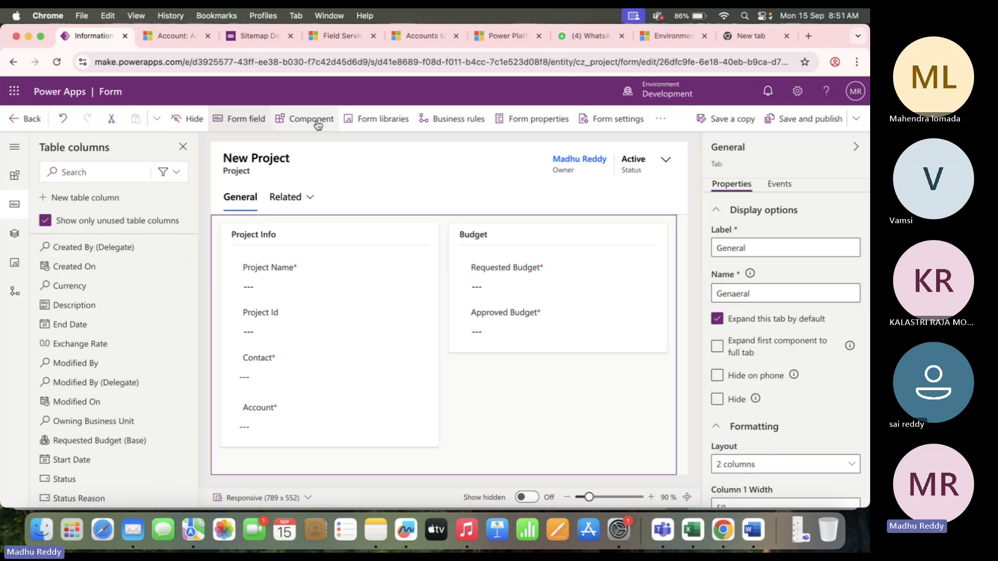
{"action": "left_click", "coordinate": [515, 351]}
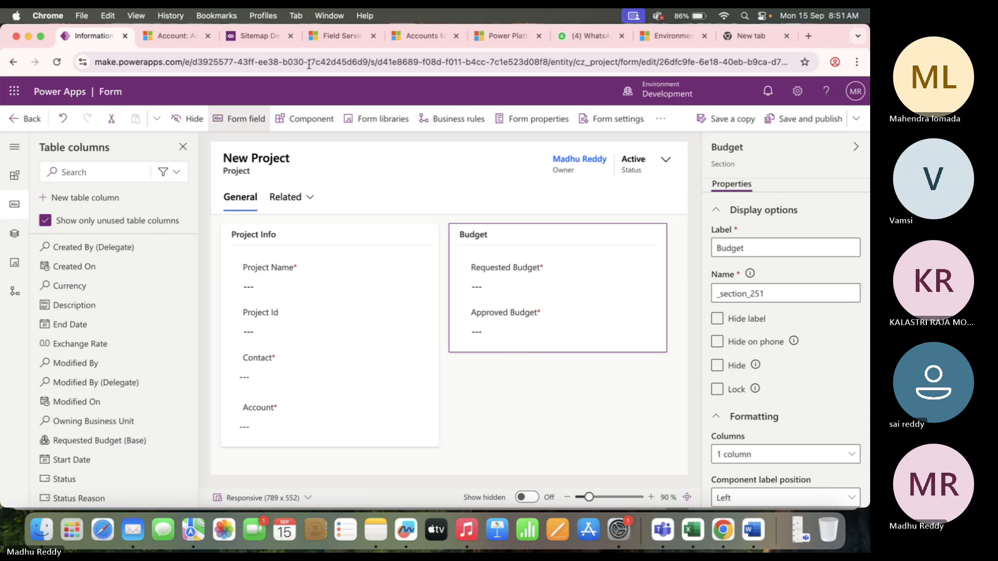
{"action": "left_click", "coordinate": [307, 118]}
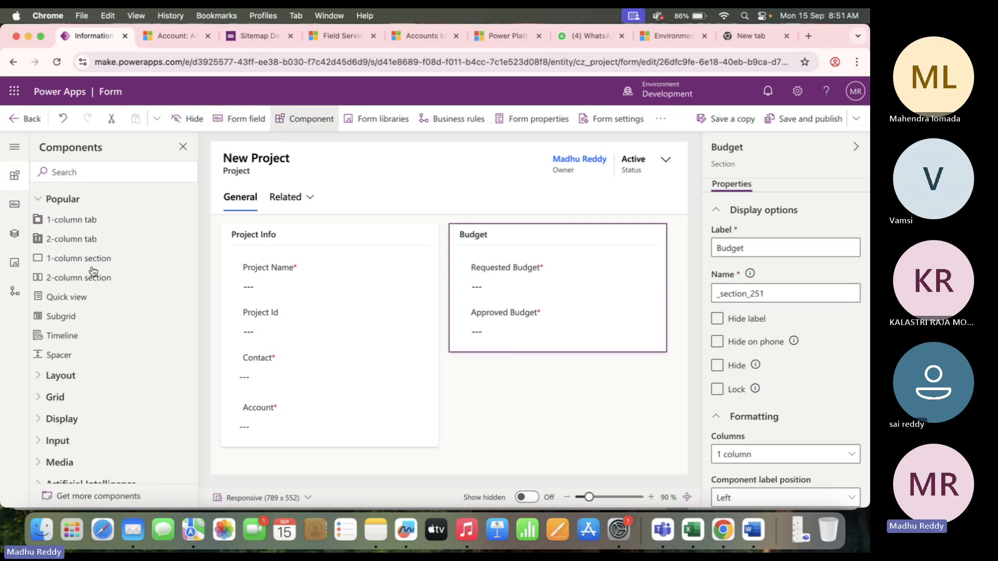
Add a one-column section below Budget labelled 'Project Dates'.
{"action": "left_click", "coordinate": [92, 259]}
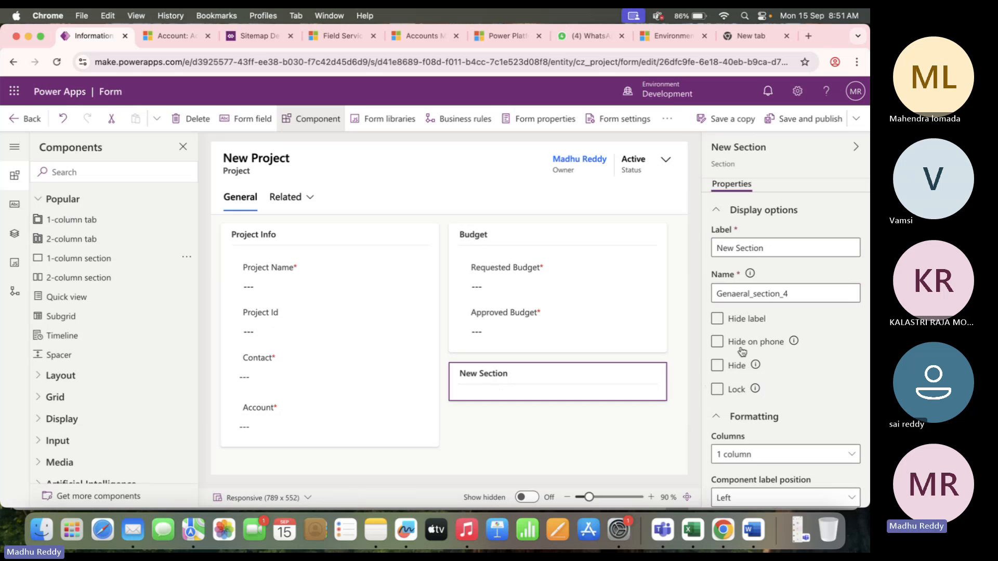
{"action": "left_click", "coordinate": [767, 250]}
{"action": "key", "text": "BackSpace"}
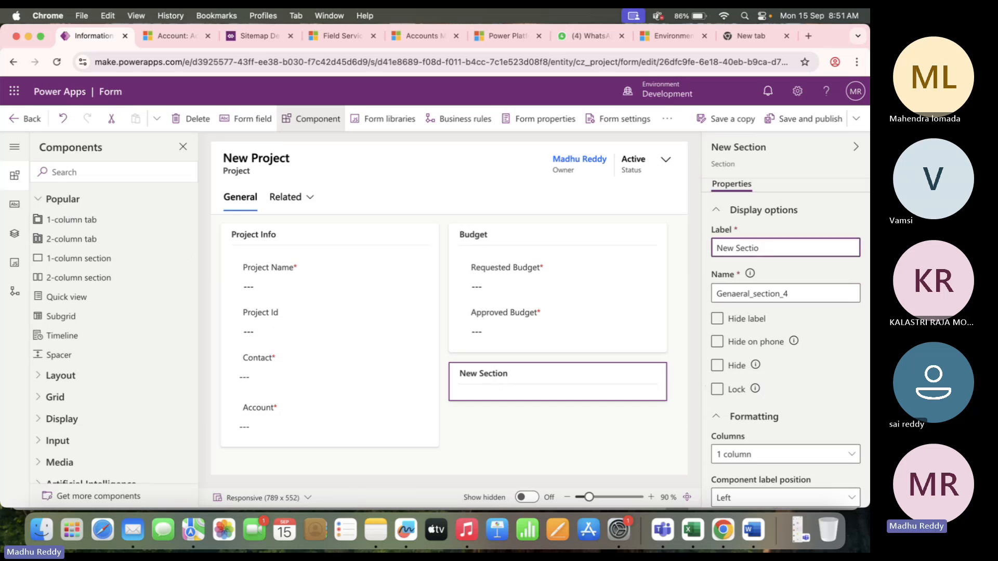
{"action": "key", "text": "BackSpace"}
{"action": "key", "text": "BackSpace"}
{"action": "key", "text": "BackSpace"}
{"action": "type", "text": "P"}
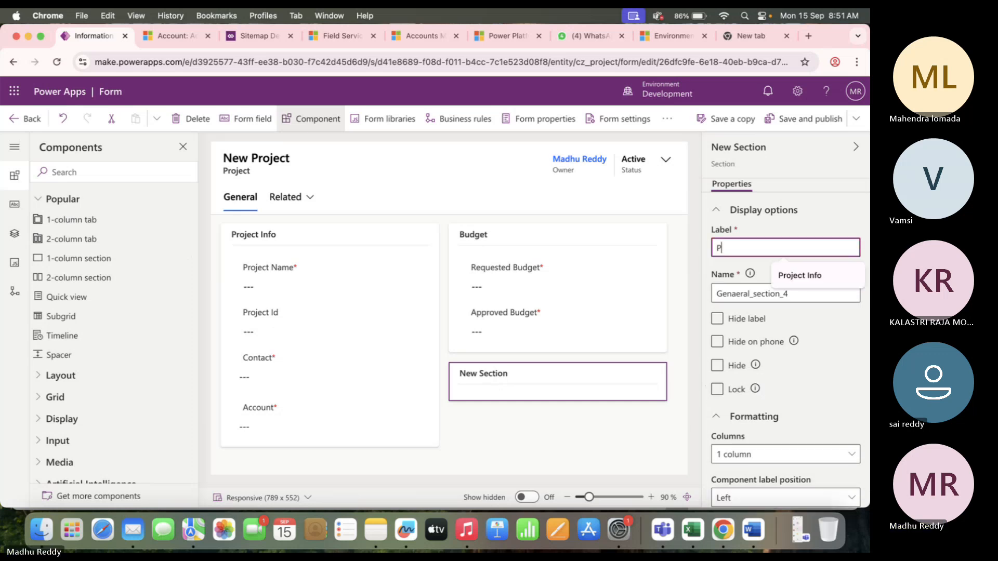
{"action": "type", "text": "roject Dates"}
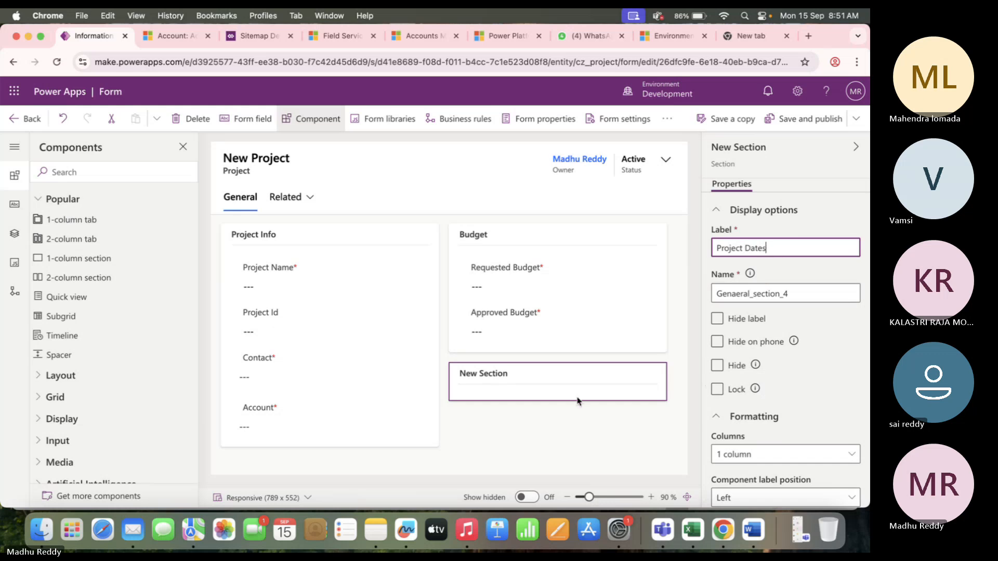
{"action": "left_click", "coordinate": [514, 441]}
{"action": "left_click", "coordinate": [510, 393]}
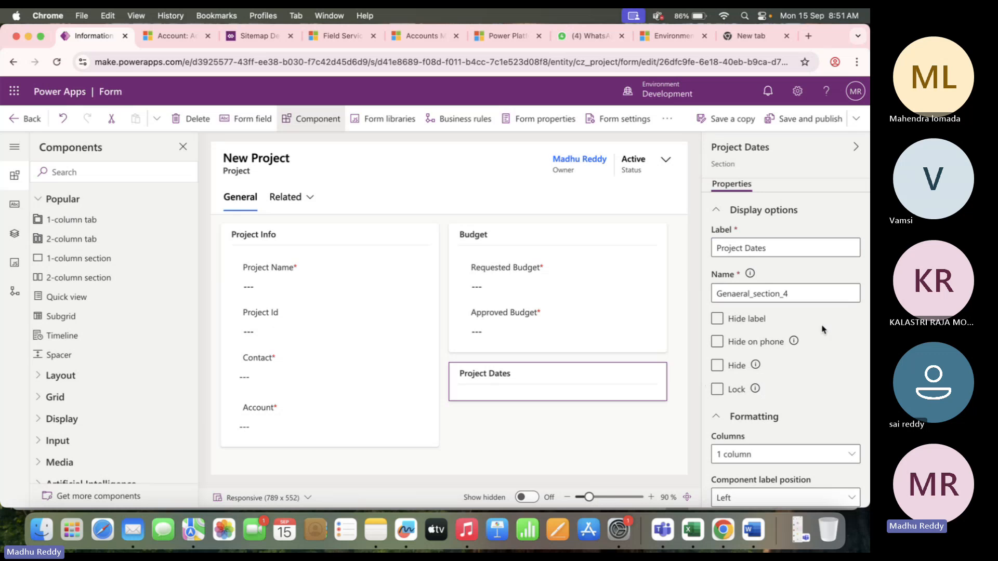
Inspect the internal names of the Project Dates and Budget sections without changing them.
{"action": "left_click_drag", "start_coordinate": [805, 293], "coordinate": [698, 294]}
{"action": "left_click", "coordinate": [811, 270]}
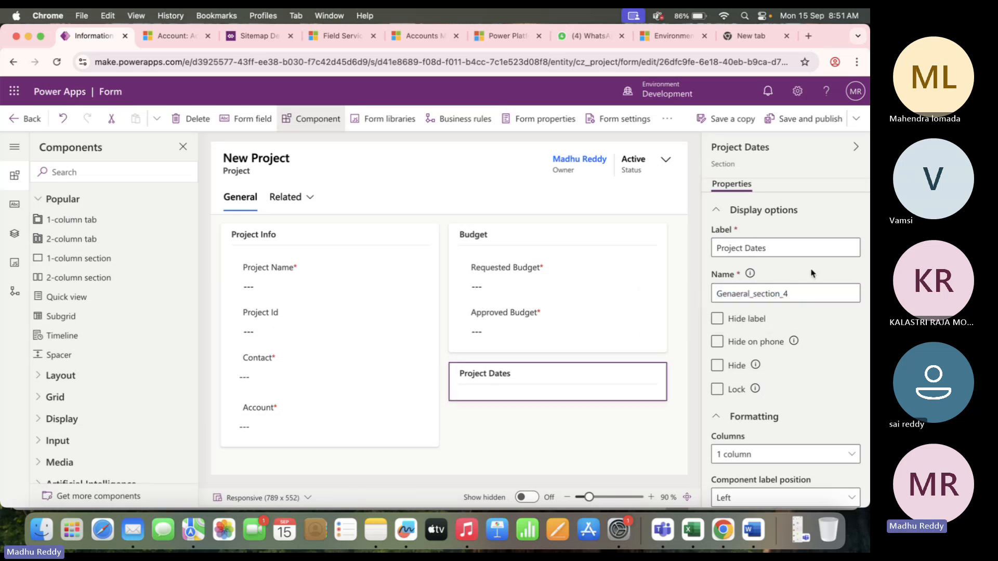
{"action": "left_click_drag", "start_coordinate": [800, 292], "coordinate": [705, 299]}
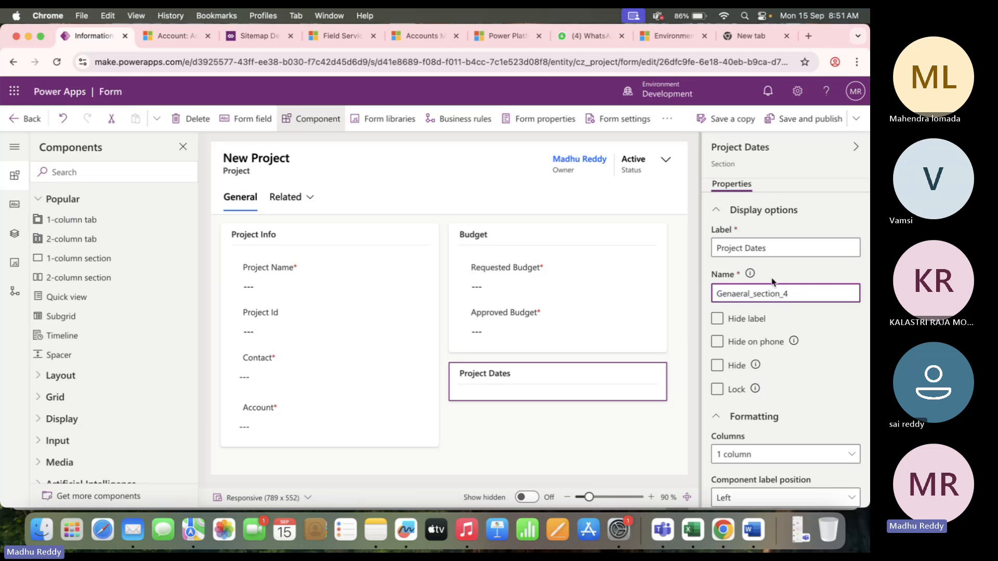
{"action": "left_click", "coordinate": [785, 273]}
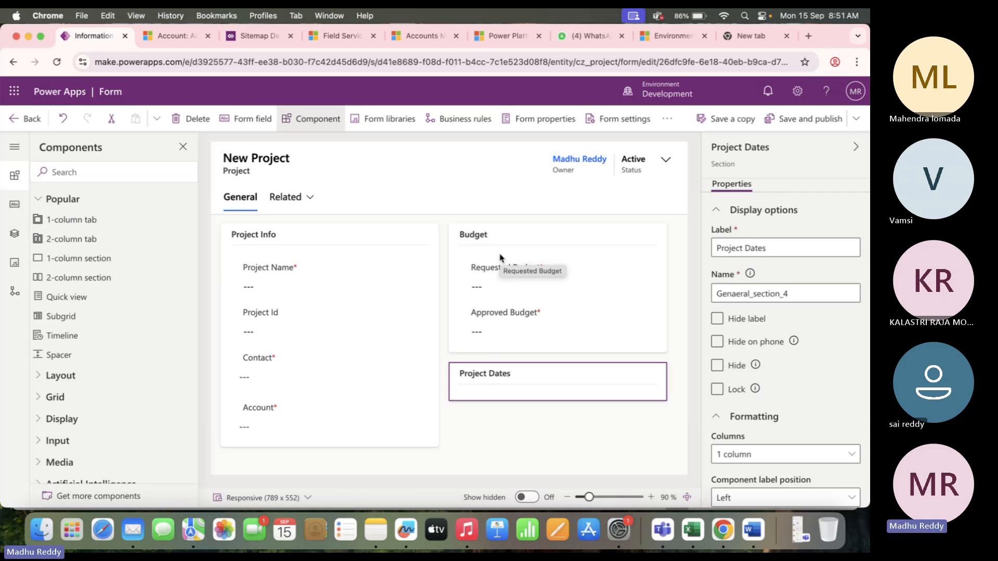
{"action": "left_click", "coordinate": [457, 240]}
{"action": "left_click_drag", "start_coordinate": [765, 293], "coordinate": [748, 293]}
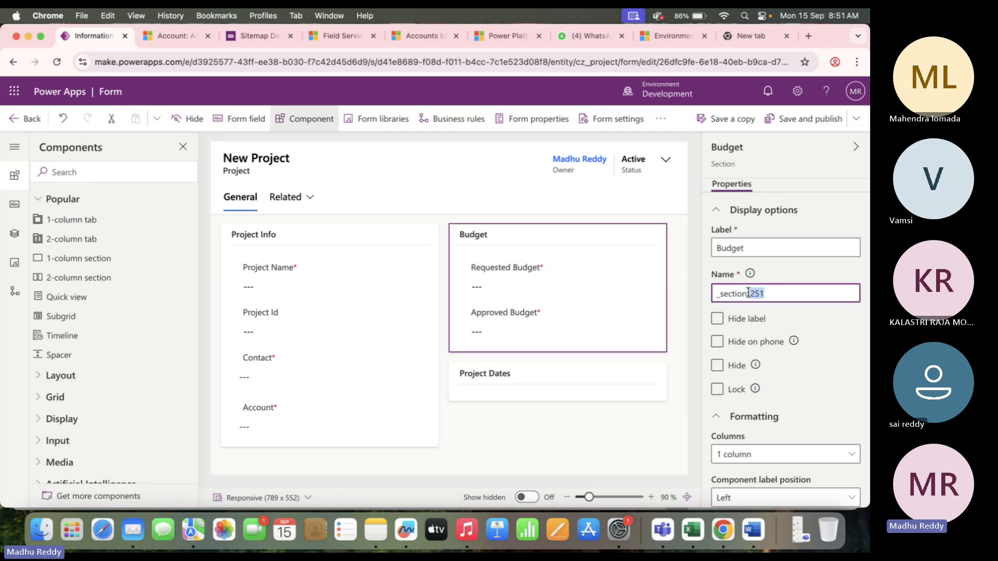
{"action": "double_click", "coordinate": [748, 293]}
Review the General tab's properties, selecting its internal name 'Genaeral'.
{"action": "left_click", "coordinate": [239, 206]}
{"action": "left_click", "coordinate": [770, 292]}
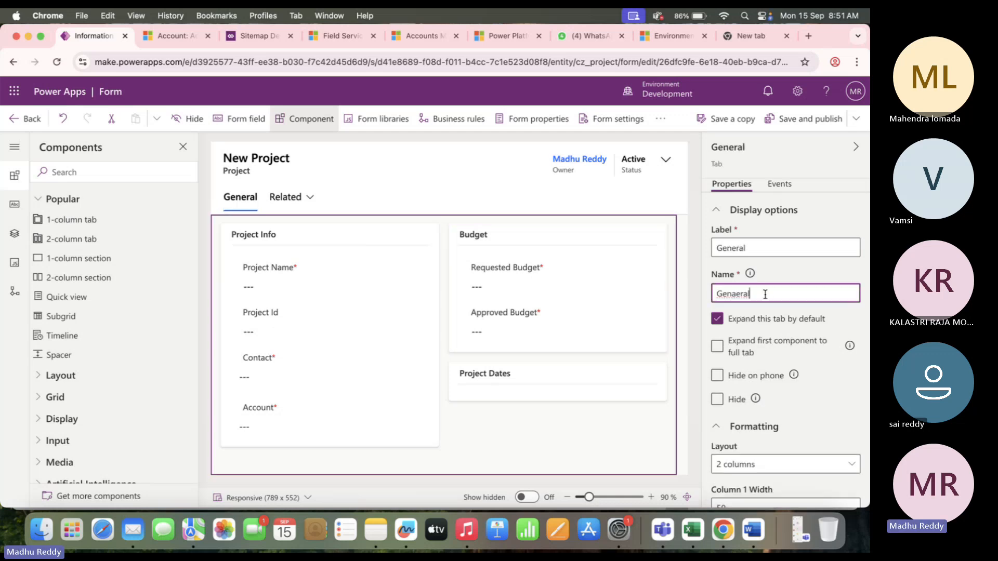
{"action": "left_click_drag", "start_coordinate": [764, 292], "coordinate": [709, 294]}
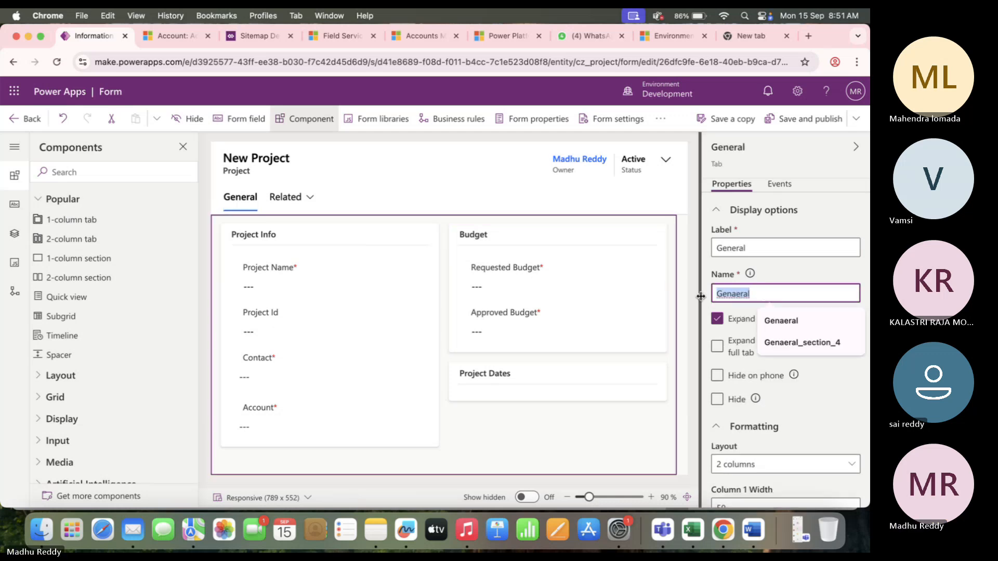
{"action": "left_click", "coordinate": [724, 240]}
{"action": "left_click_drag", "start_coordinate": [760, 290], "coordinate": [715, 295]}
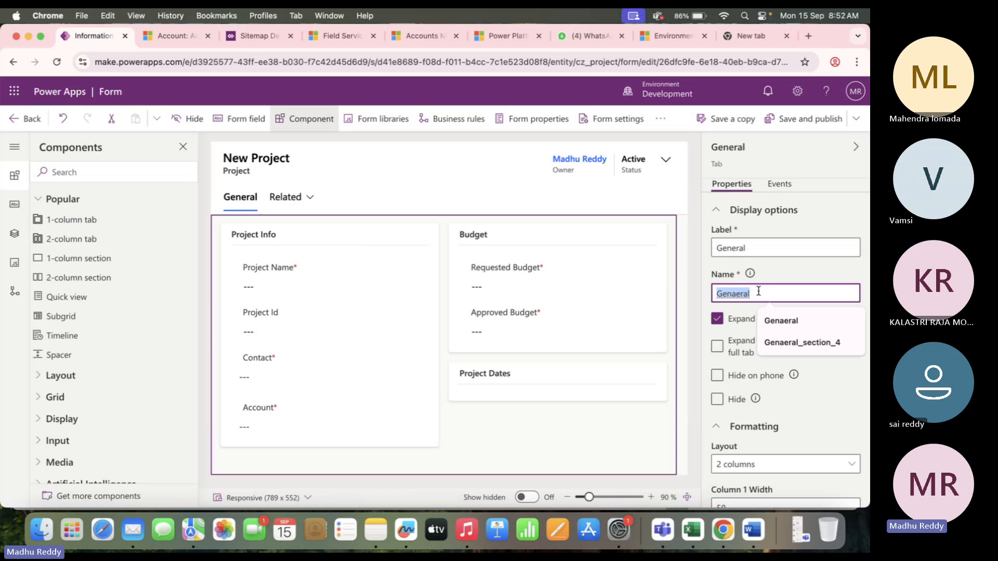
{"action": "left_click", "coordinate": [464, 425]}
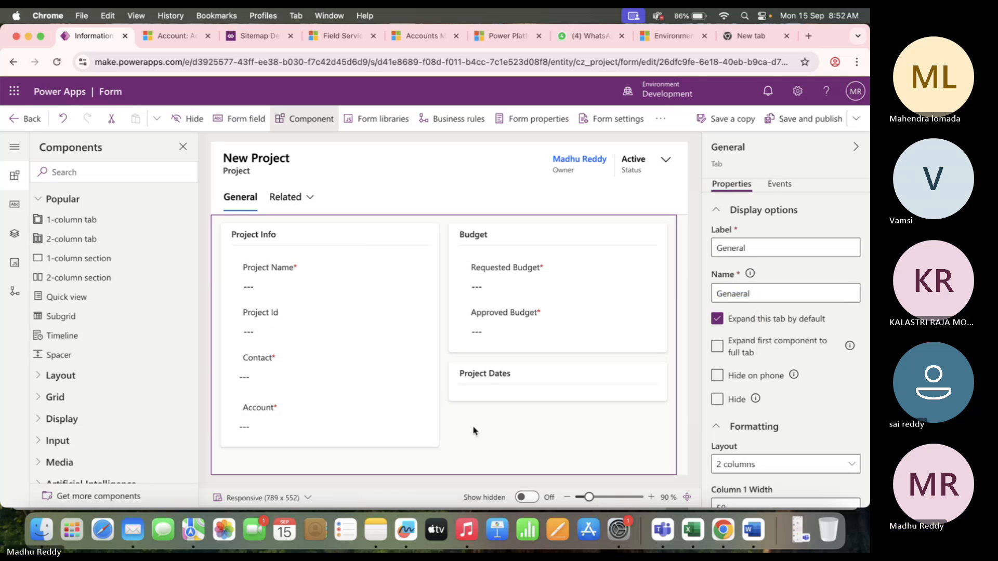
Add Start Date and End Date to the Project Dates section.
{"action": "left_click", "coordinate": [522, 371]}
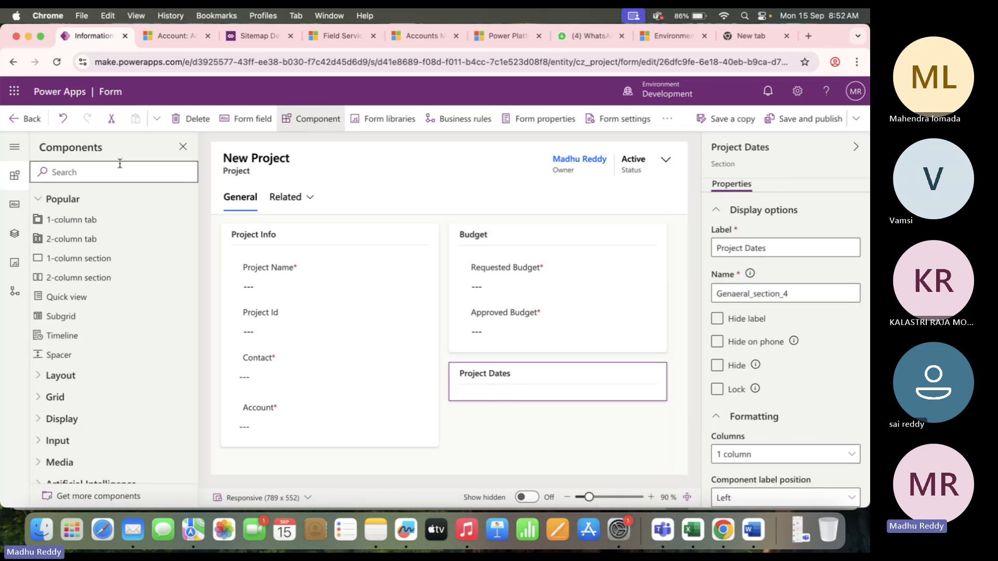
{"action": "left_click", "coordinate": [14, 206]}
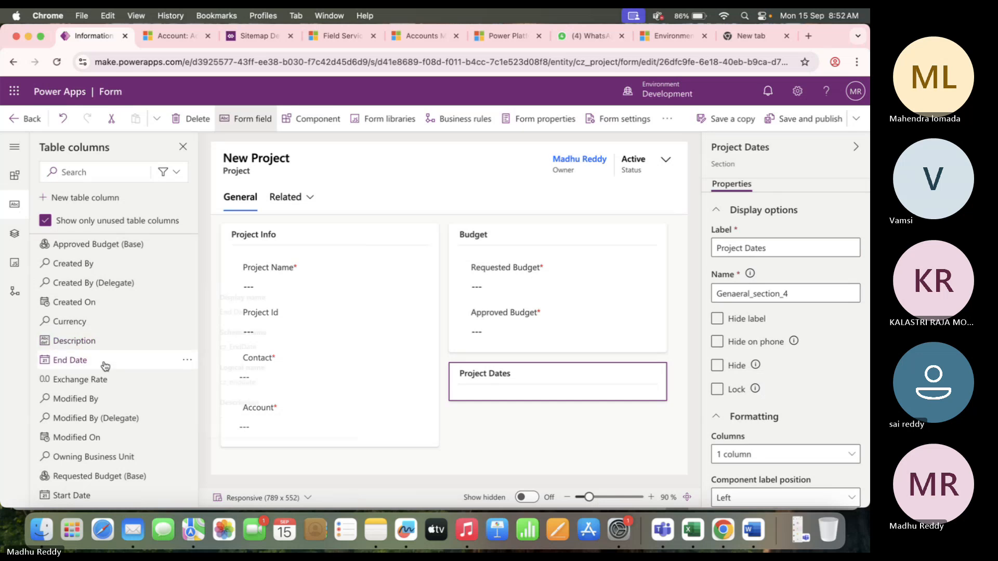
{"action": "scroll", "coordinate": [107, 364], "scroll_direction": "down", "scroll_amount": 2}
{"action": "left_click_drag", "start_coordinate": [75, 461], "coordinate": [469, 382]}
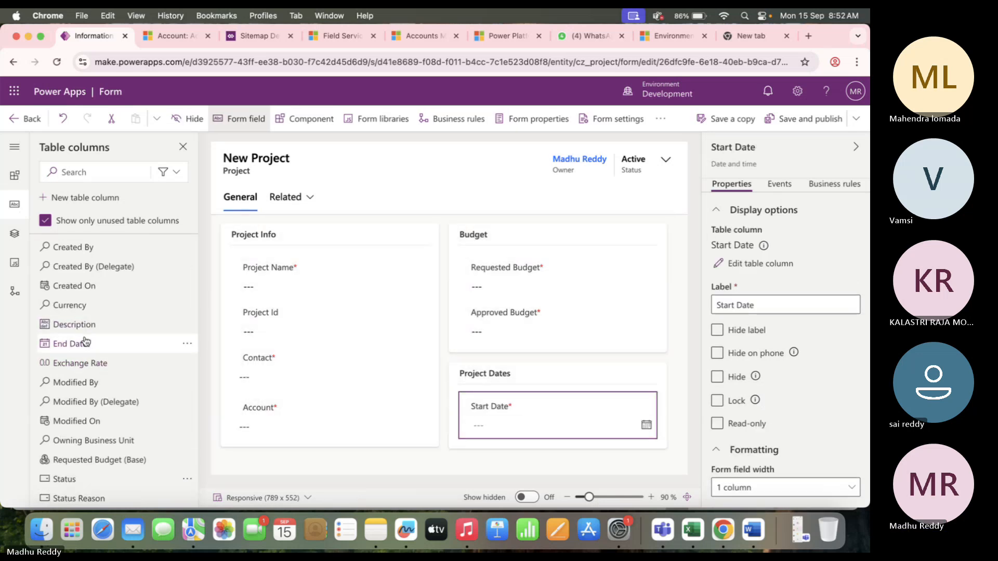
{"action": "left_click_drag", "start_coordinate": [112, 344], "coordinate": [485, 439]}
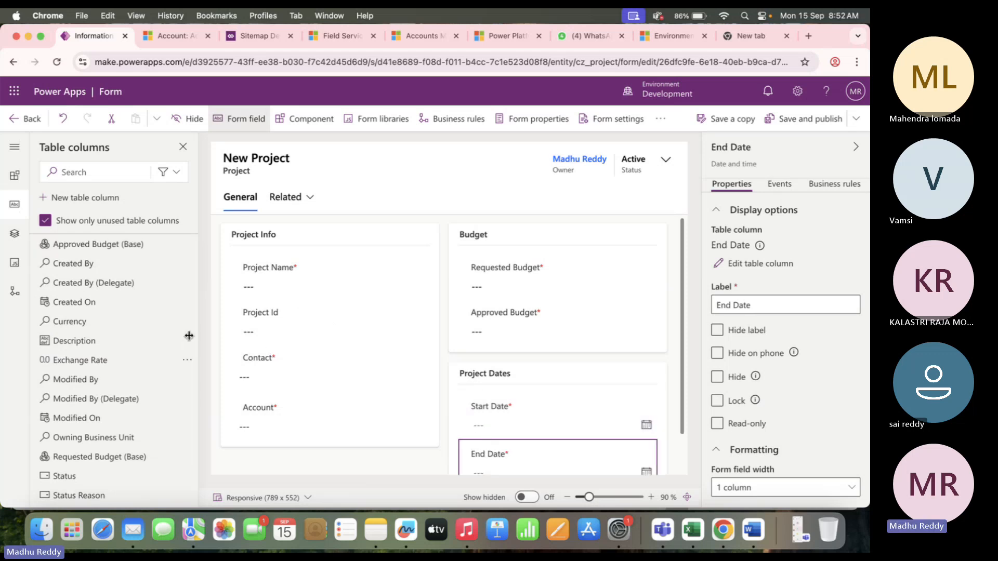
Place Description below Account in the Project Info section.
{"action": "mouse_move", "coordinate": [102, 340]}
{"action": "left_click_drag", "start_coordinate": [102, 340], "coordinate": [289, 438]}
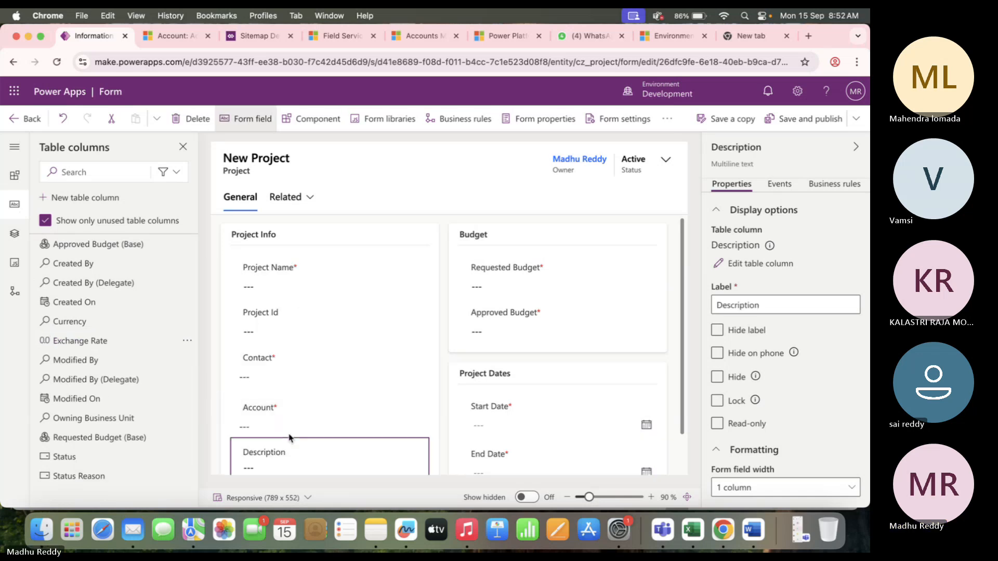
{"action": "mouse_move", "coordinate": [80, 306]}
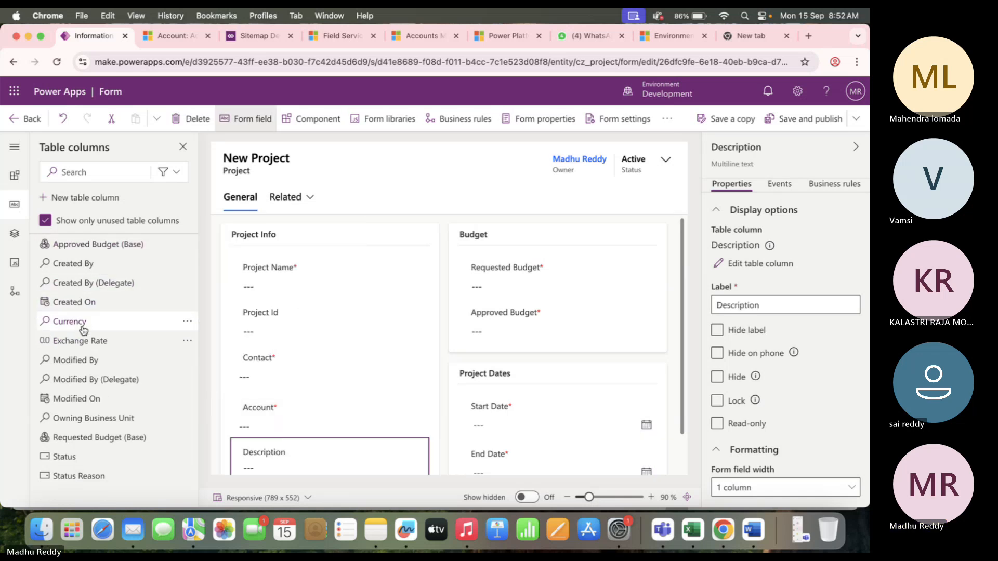
{"action": "mouse_move", "coordinate": [114, 481]}
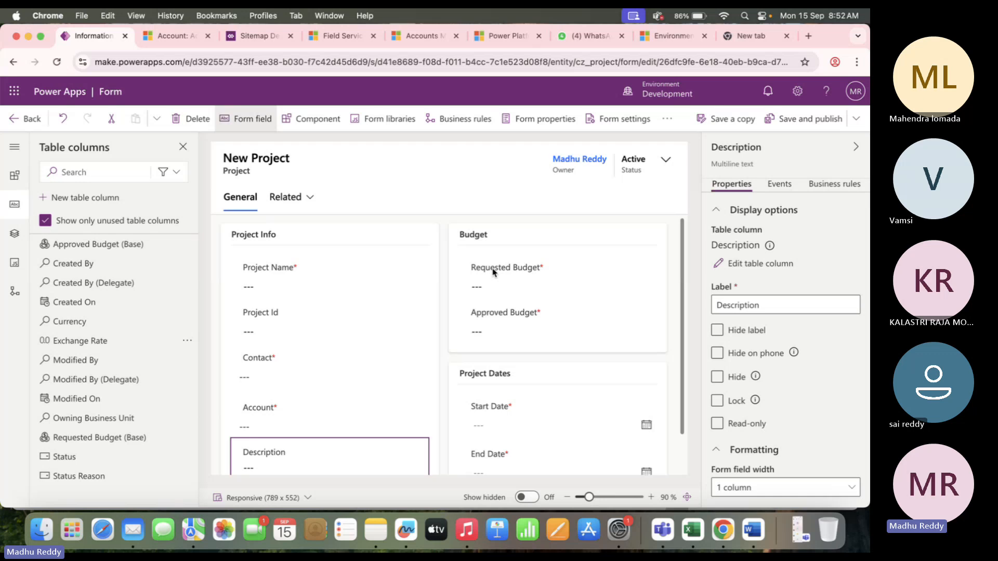
{"action": "scroll", "coordinate": [492, 272], "scroll_direction": "down", "scroll_amount": 2}
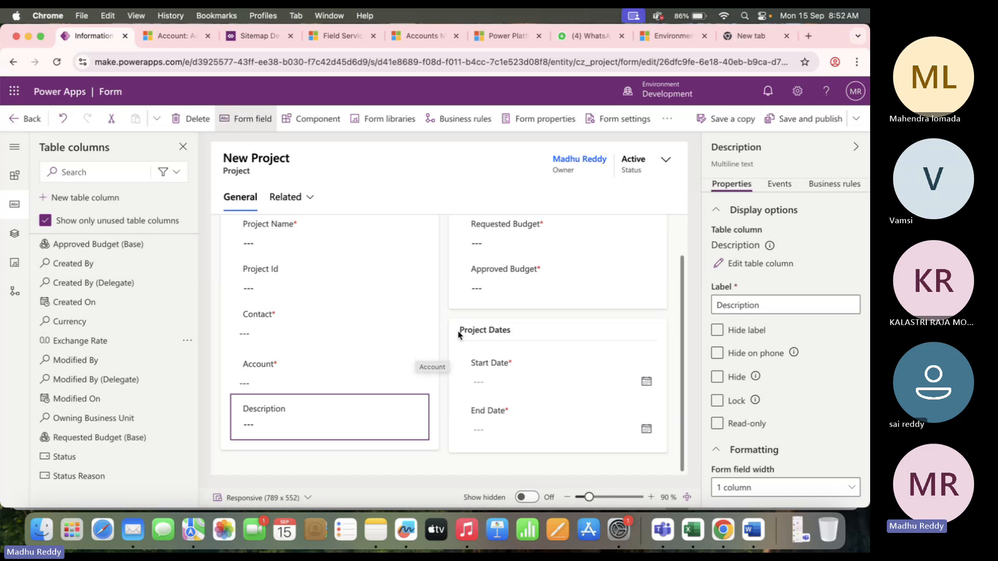
{"action": "scroll", "coordinate": [455, 320], "scroll_direction": "up", "scroll_amount": 2}
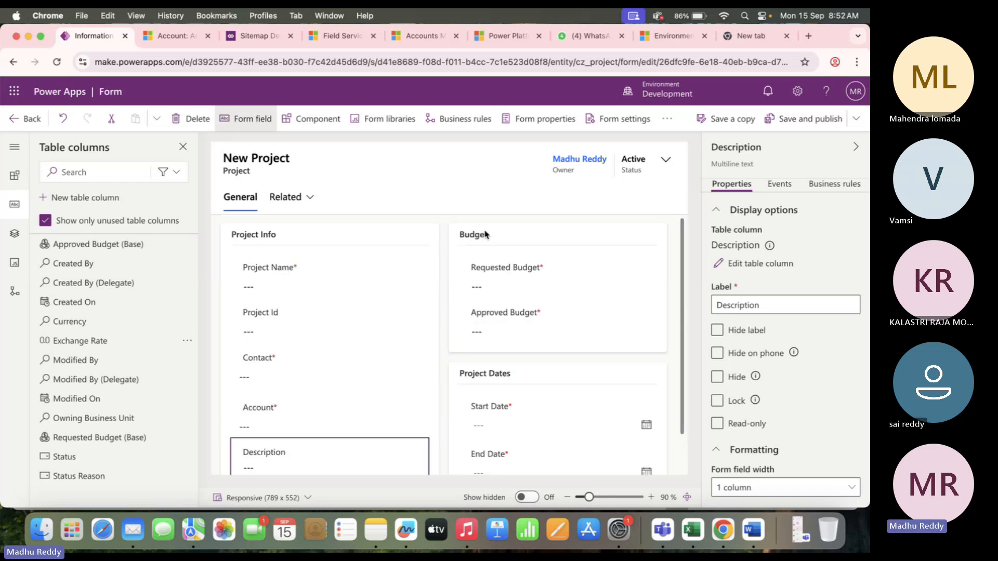
{"action": "scroll", "coordinate": [403, 304], "scroll_direction": "down", "scroll_amount": 2}
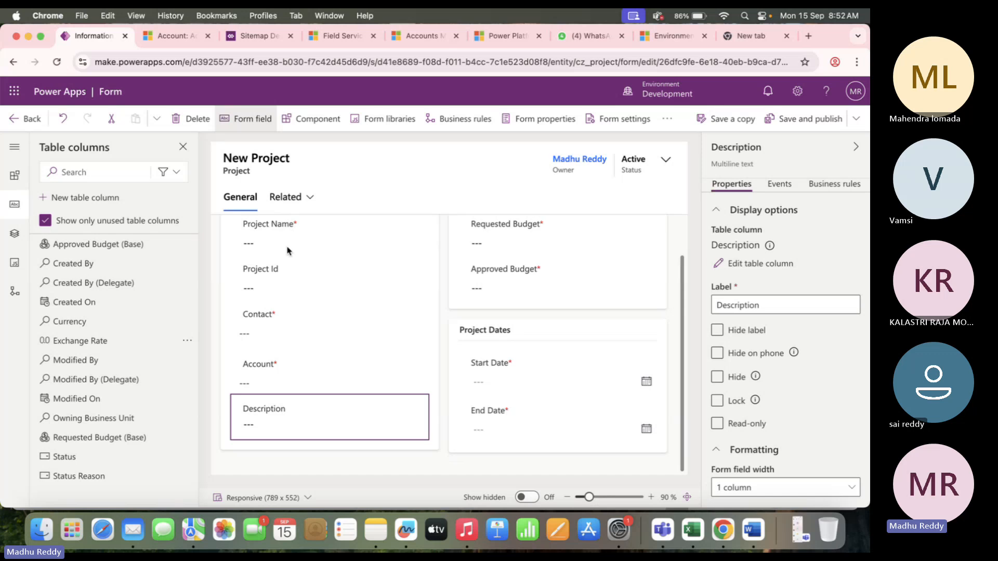
{"action": "scroll", "coordinate": [289, 252], "scroll_direction": "up", "scroll_amount": 2}
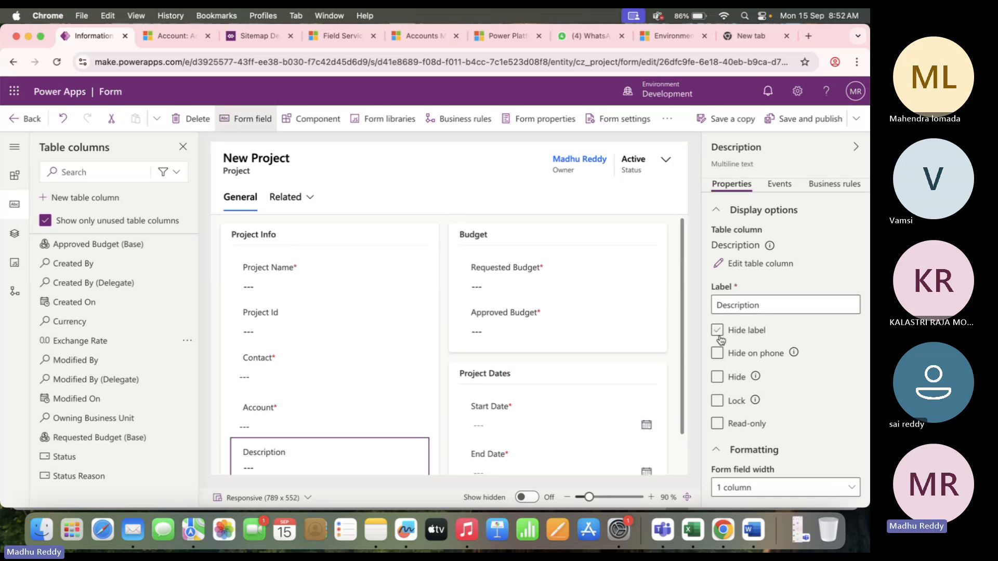
{"action": "left_click", "coordinate": [234, 200]}
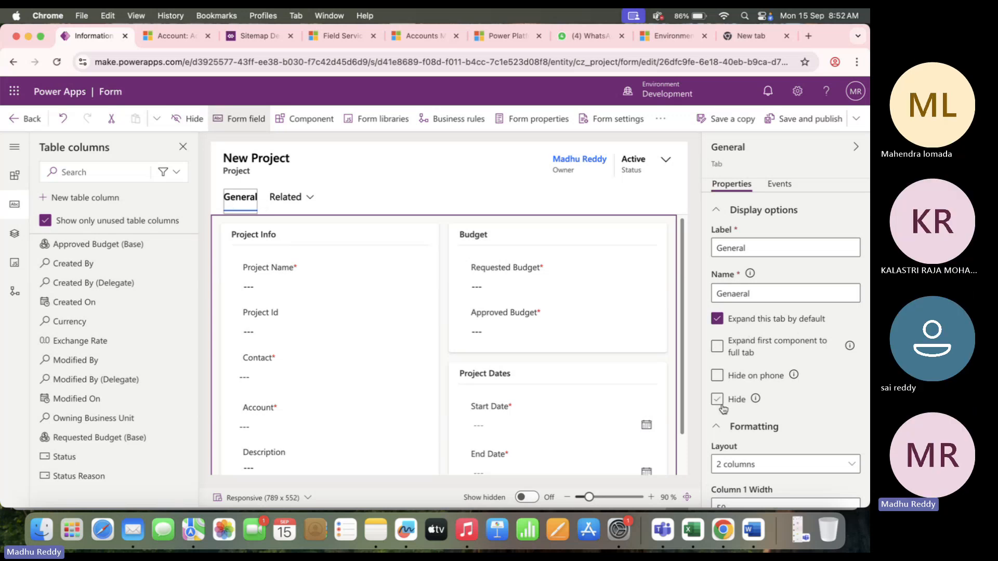
{"action": "left_click", "coordinate": [301, 236]}
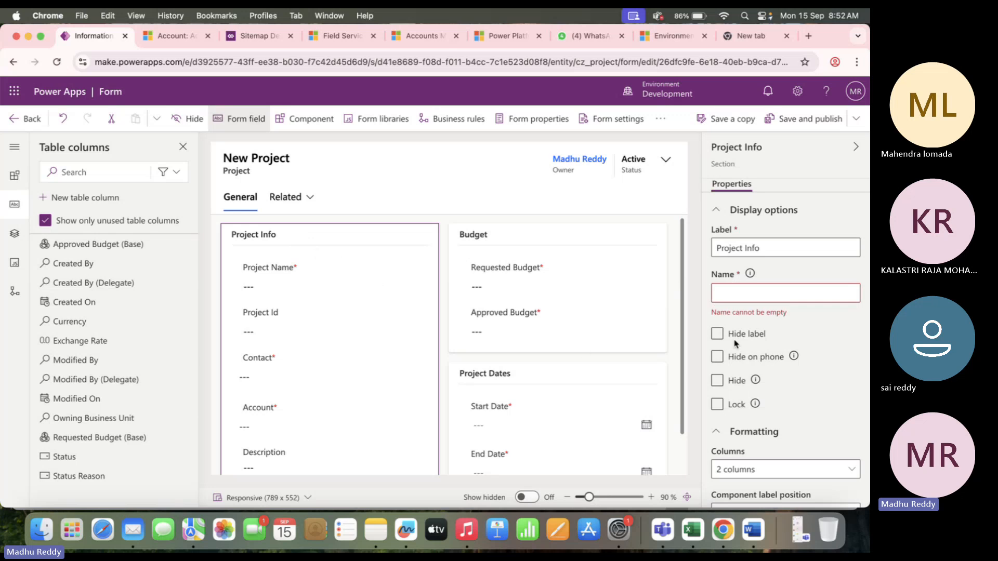
{"action": "left_click", "coordinate": [716, 334]}
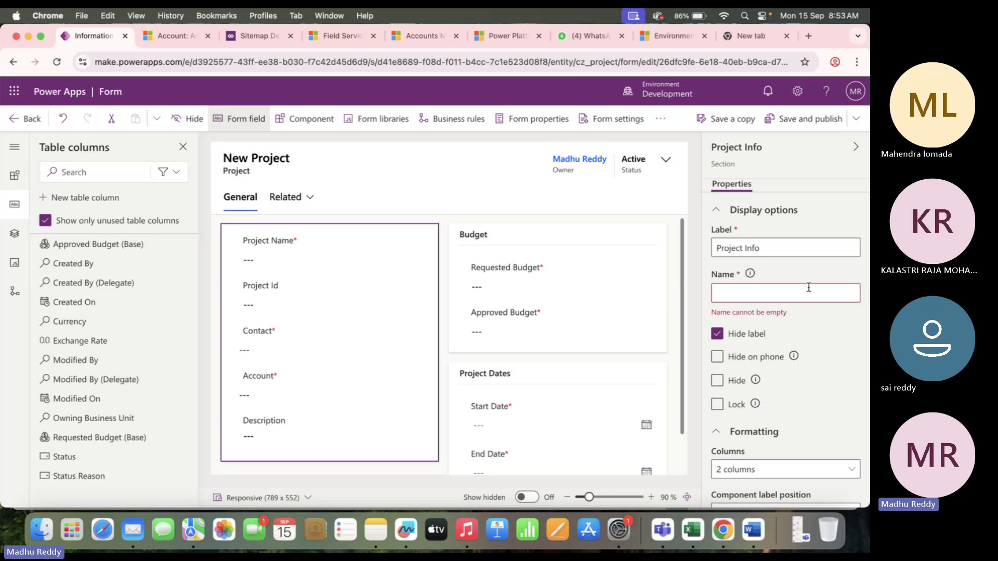
{"action": "left_click", "coordinate": [717, 334]}
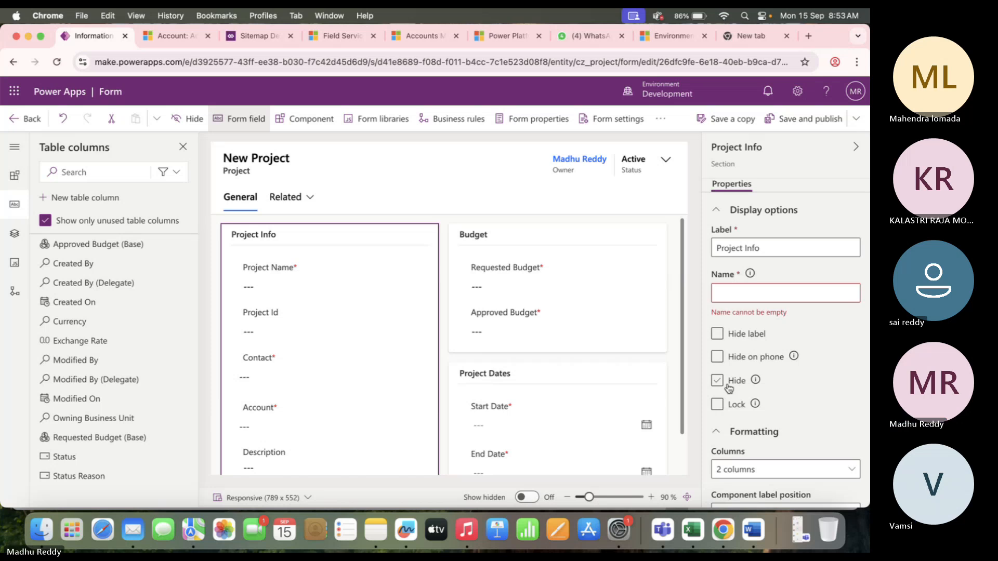
{"action": "left_click", "coordinate": [717, 357]}
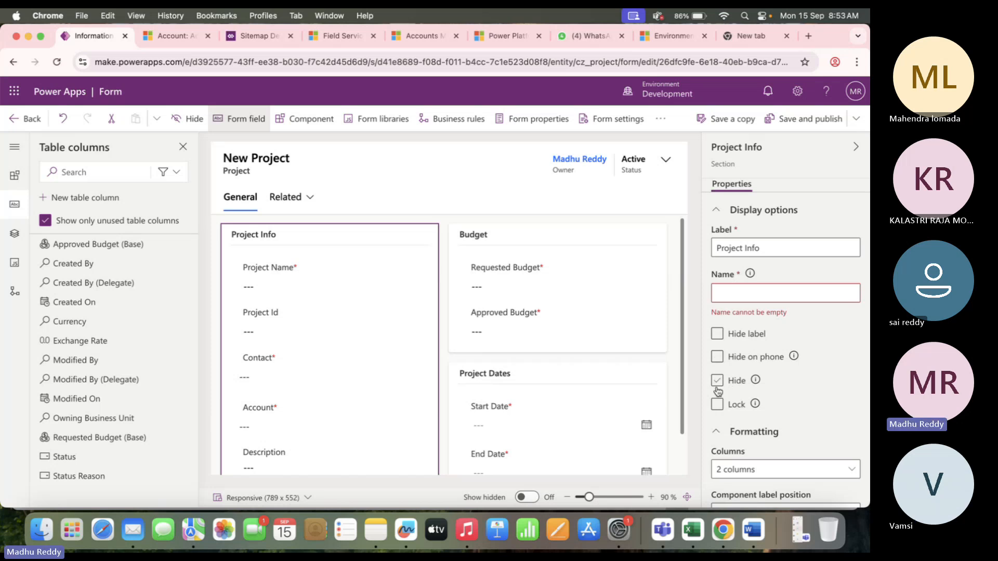
{"action": "left_click", "coordinate": [717, 380]}
{"action": "left_click", "coordinate": [717, 383]}
{"action": "scroll", "coordinate": [772, 354], "scroll_direction": "down", "scroll_amount": 2}
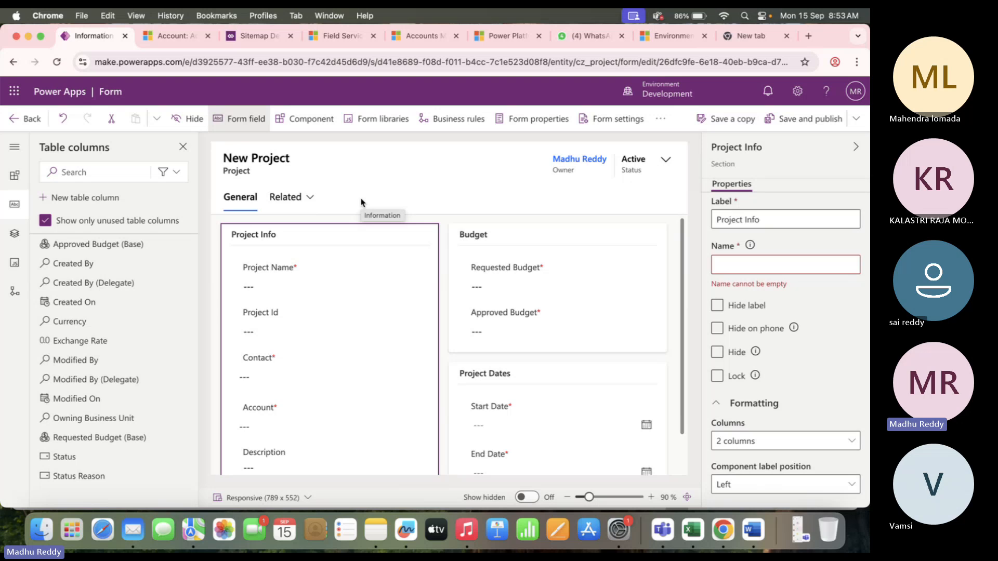
{"action": "left_click", "coordinate": [762, 491]}
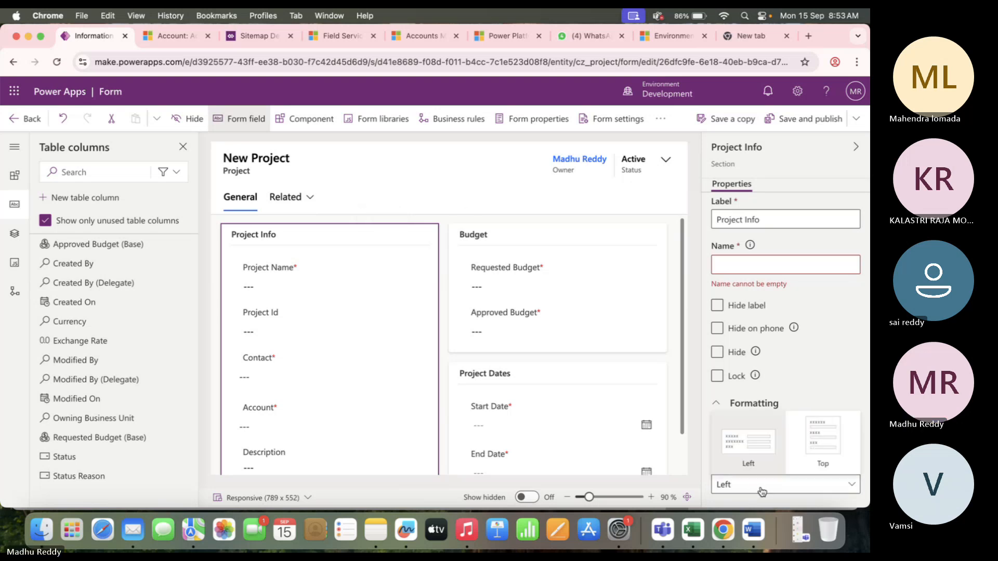
{"action": "left_click", "coordinate": [525, 179]}
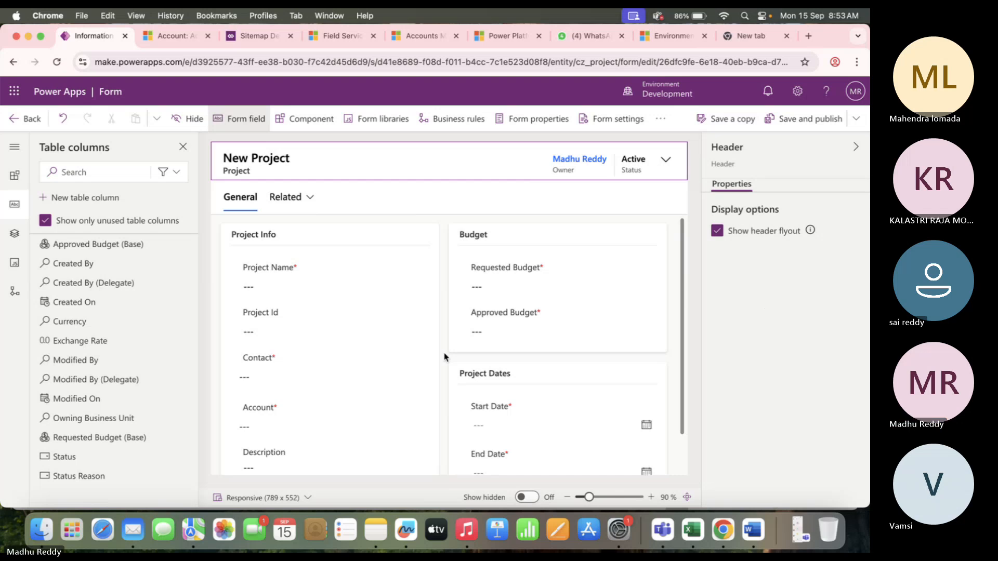
Save and publish the Project form, then switch to the Account record in Dynamics 365.
{"action": "scroll", "coordinate": [445, 357], "scroll_direction": "down", "scroll_amount": 2}
{"action": "scroll", "coordinate": [444, 357], "scroll_direction": "up", "scroll_amount": 2}
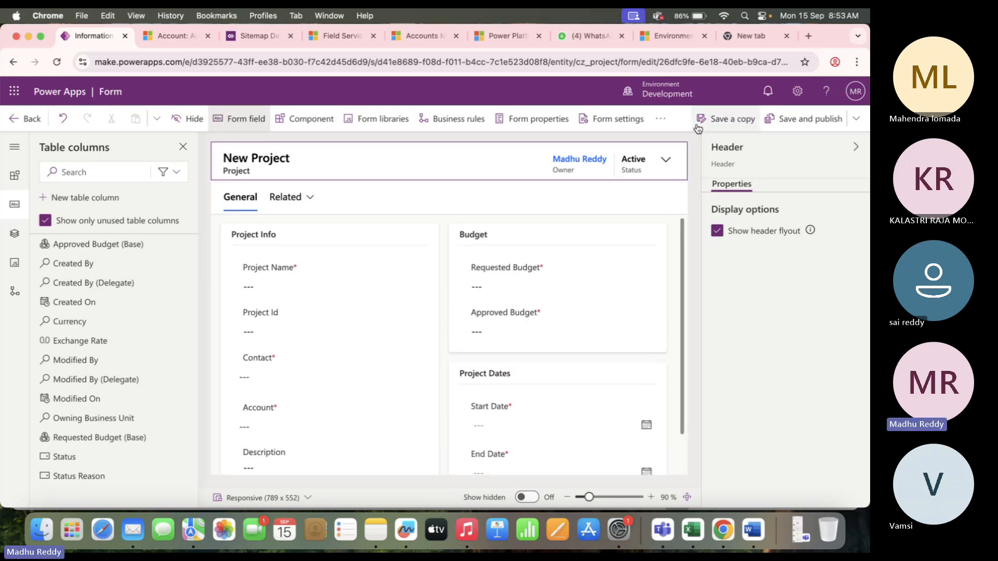
{"action": "left_click", "coordinate": [731, 122]}
{"action": "left_click", "coordinate": [483, 363]}
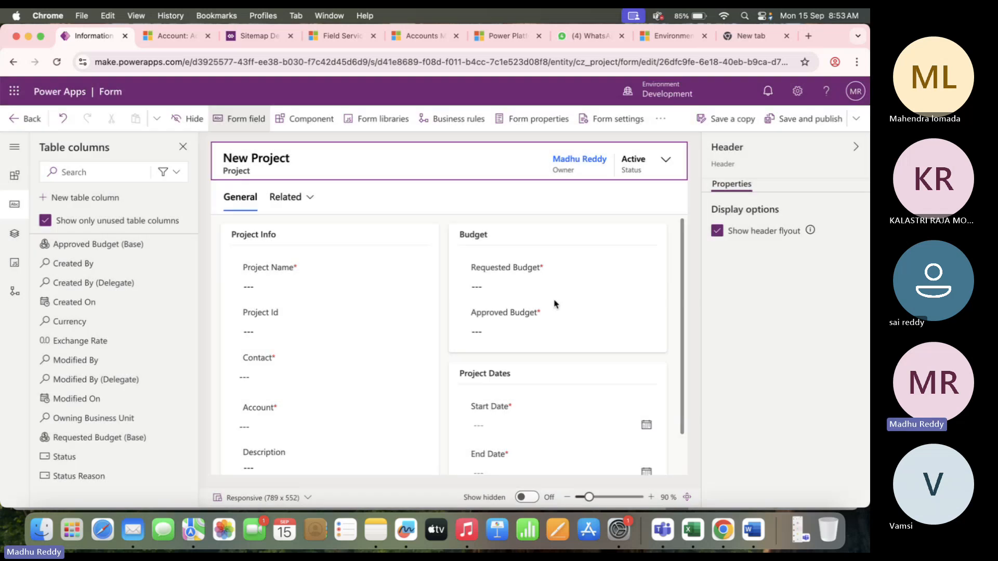
{"action": "left_click", "coordinate": [805, 124]}
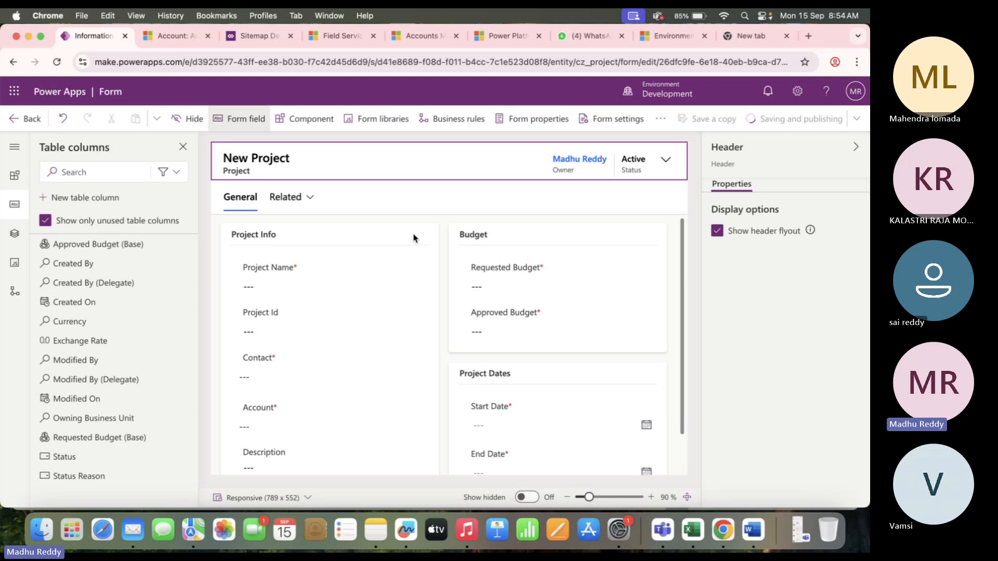
{"action": "left_click", "coordinate": [167, 35]}
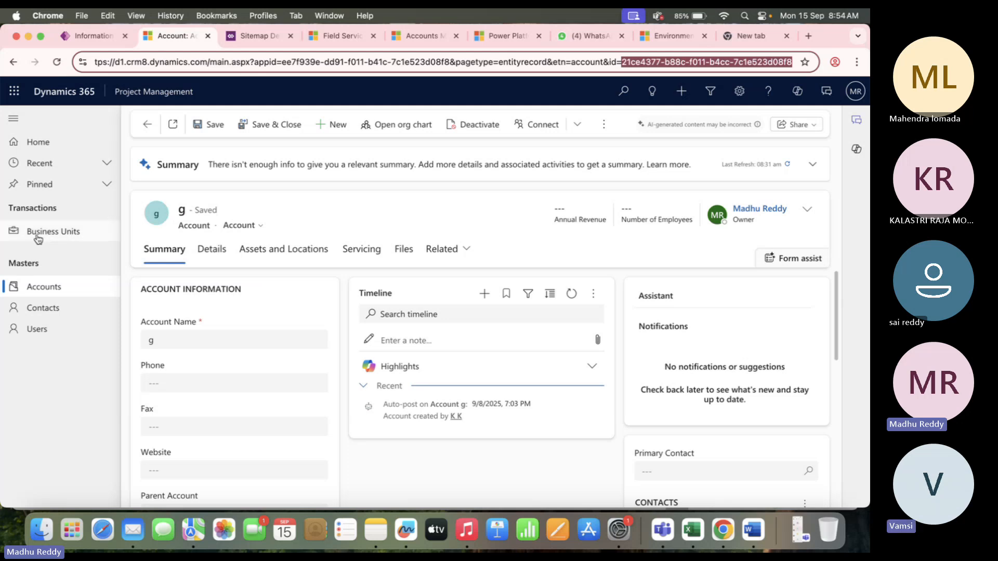
Begin changing the Business Units subarea's table to Project, then reload the sitemap designer.
{"action": "left_click", "coordinate": [265, 44]}
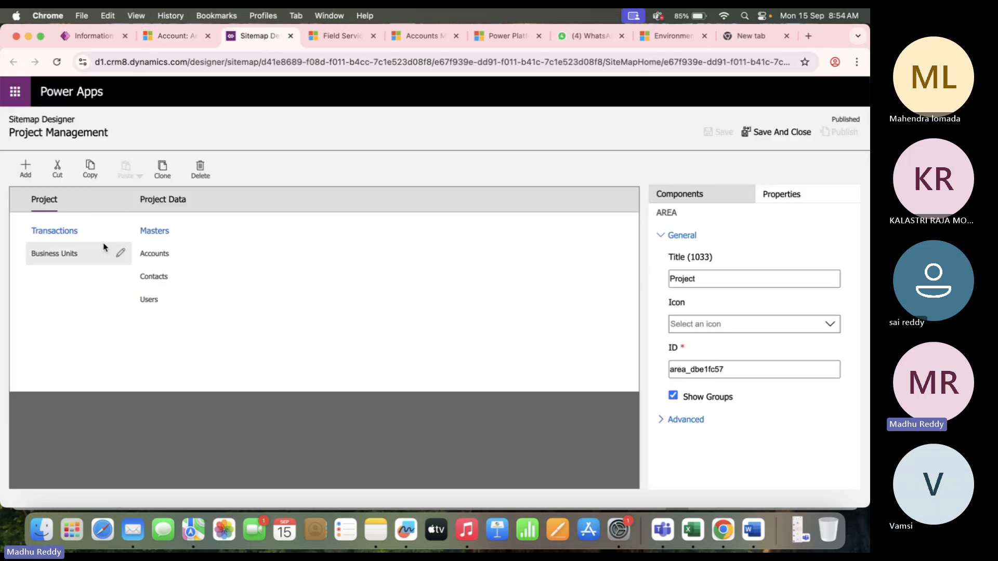
{"action": "left_click", "coordinate": [74, 254]}
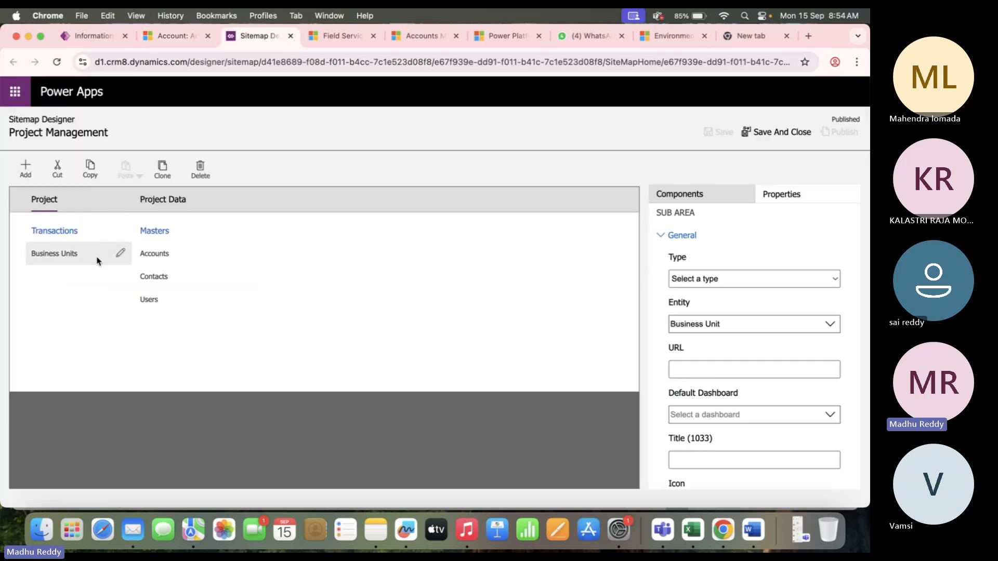
{"action": "left_click", "coordinate": [741, 323]}
{"action": "triple_click", "coordinate": [741, 322]}
{"action": "type", "text": "Project"}
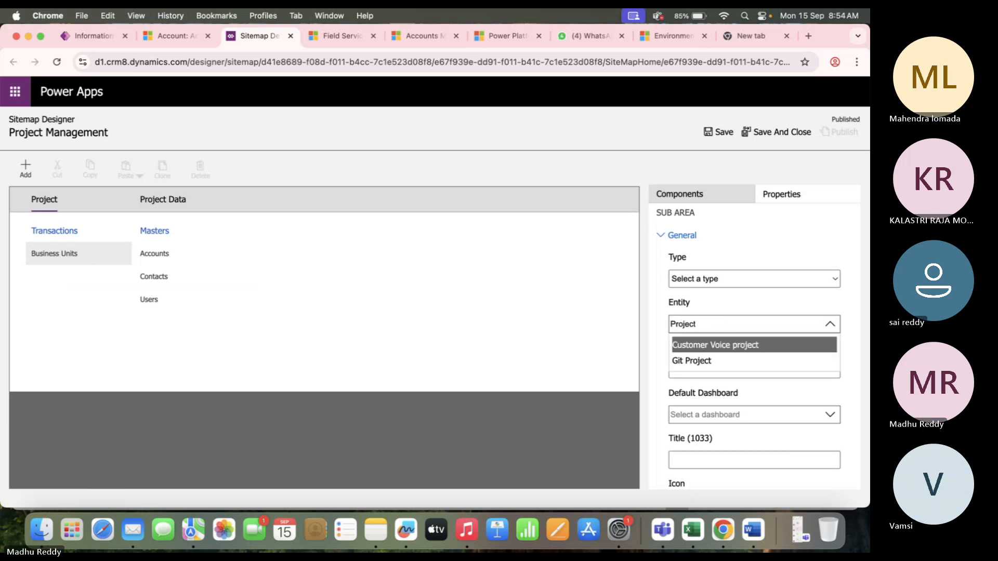
{"action": "left_click", "coordinate": [509, 338]}
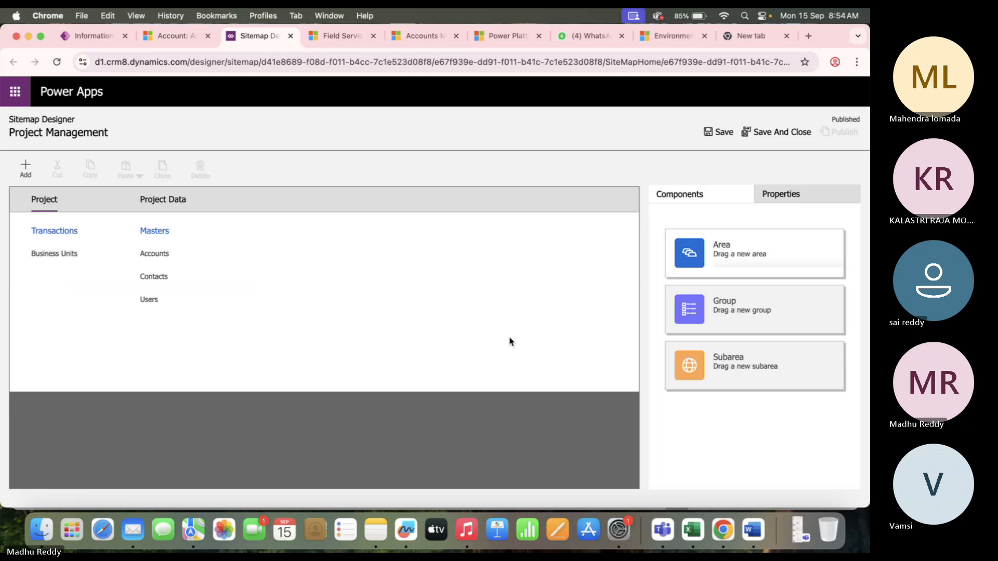
{"action": "left_click", "coordinate": [56, 62]}
{"action": "left_click", "coordinate": [460, 228]}
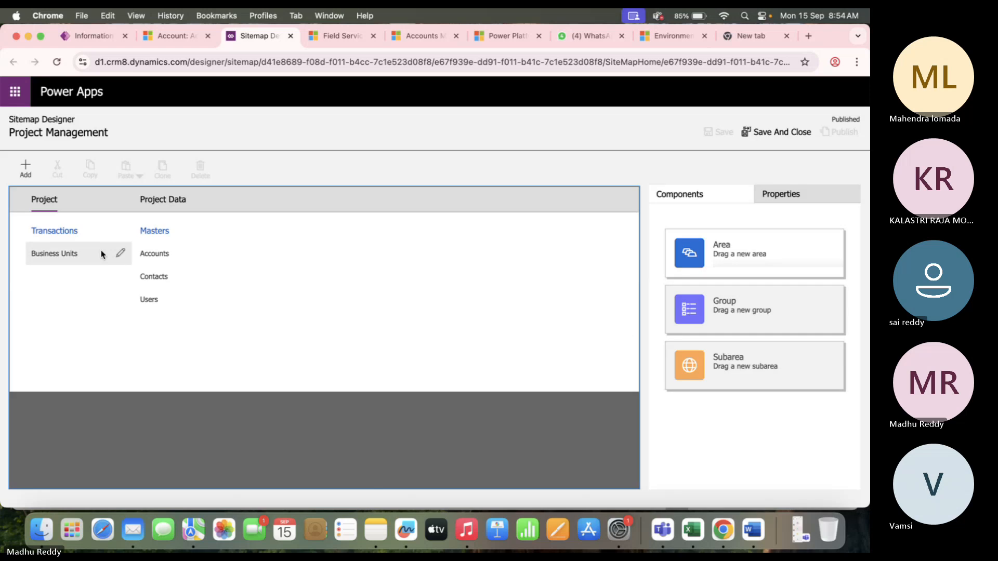
Point the subarea at the Project table, then save and publish the site map.
{"action": "left_click", "coordinate": [45, 256]}
{"action": "left_click", "coordinate": [731, 318]}
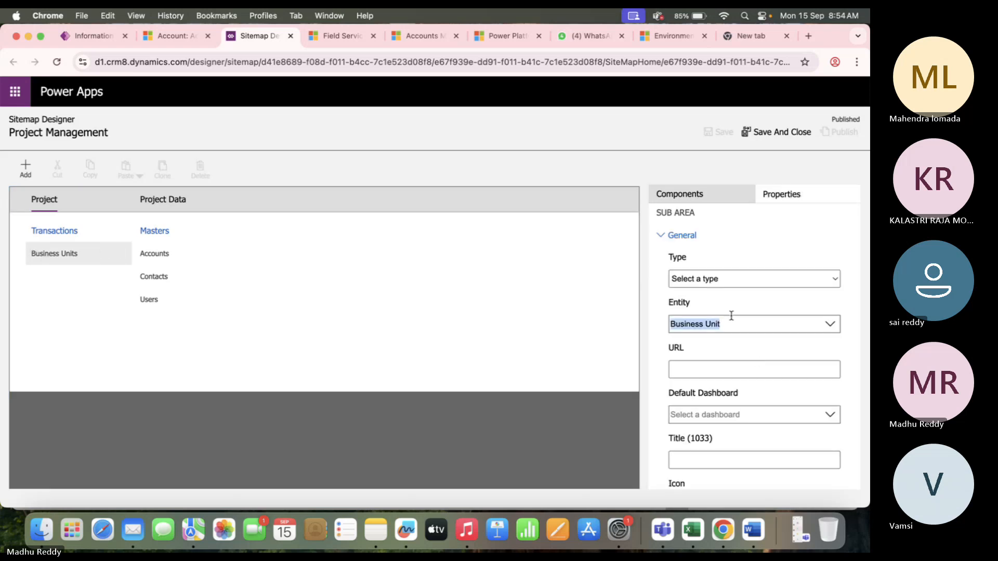
{"action": "type", "text": "proje"}
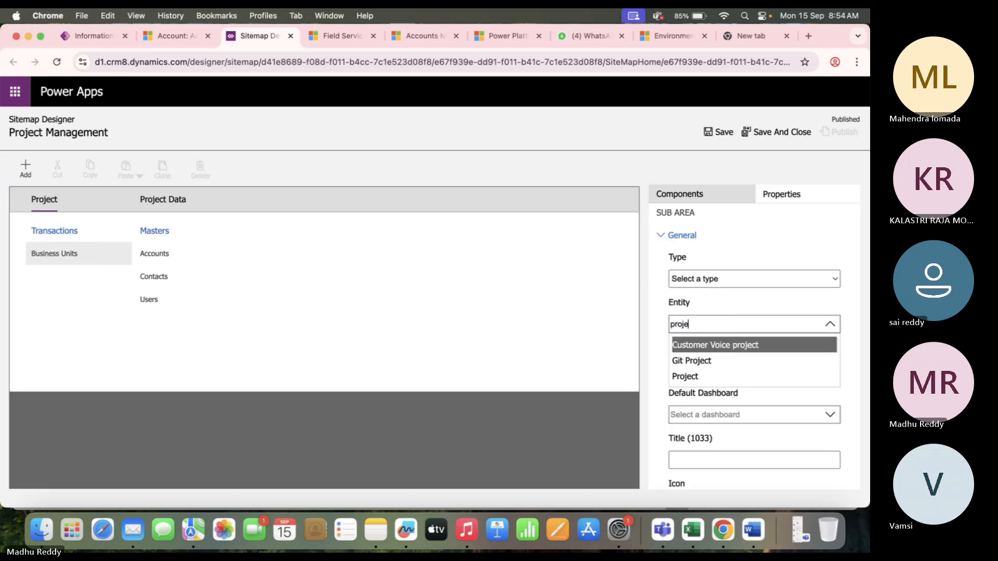
{"action": "key", "text": "Down"}
{"action": "key", "text": "Down"}
{"action": "key", "text": "Return"}
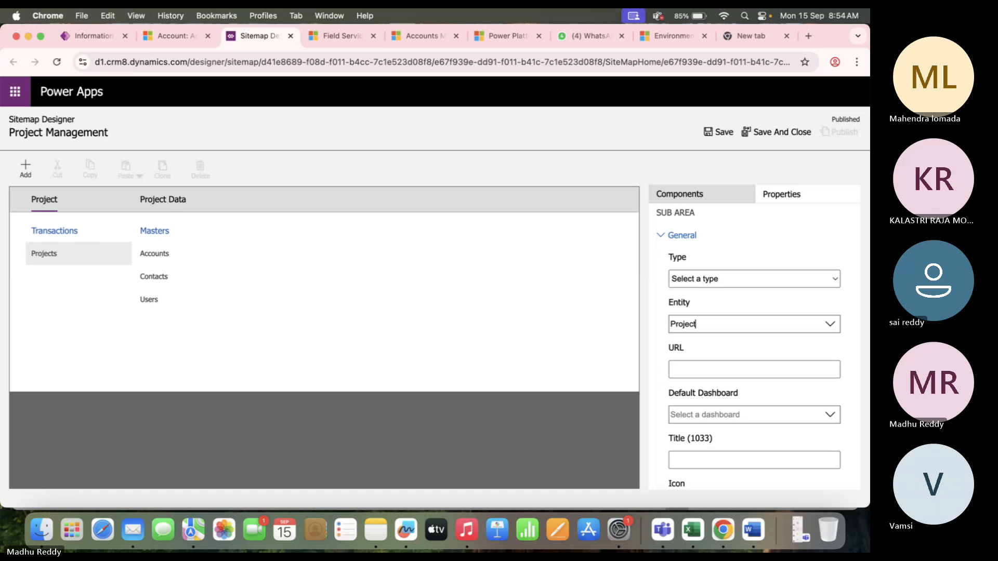
{"action": "left_click", "coordinate": [716, 132]}
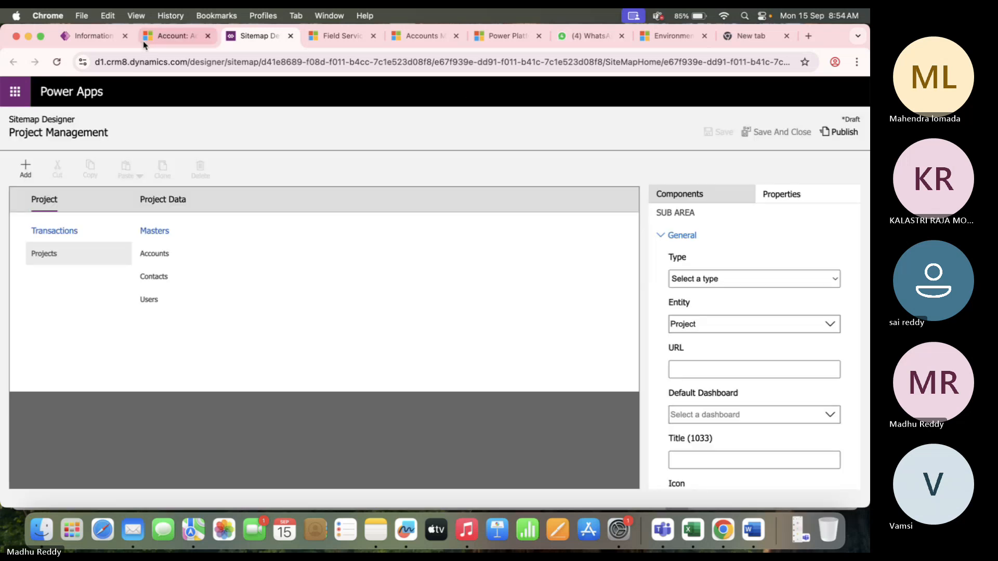
{"action": "left_click", "coordinate": [89, 37]}
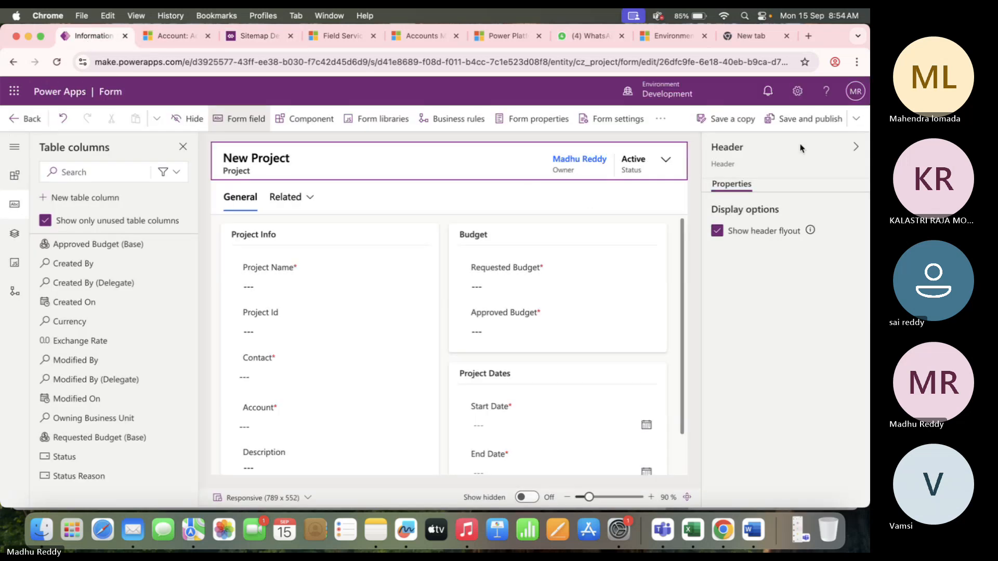
{"action": "left_click", "coordinate": [273, 37]}
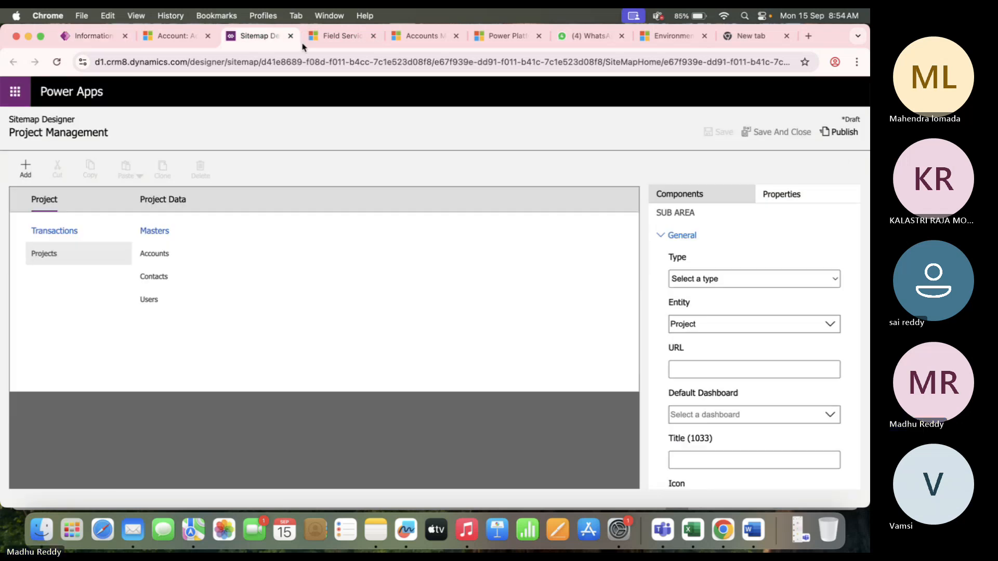
{"action": "left_click", "coordinate": [843, 133]}
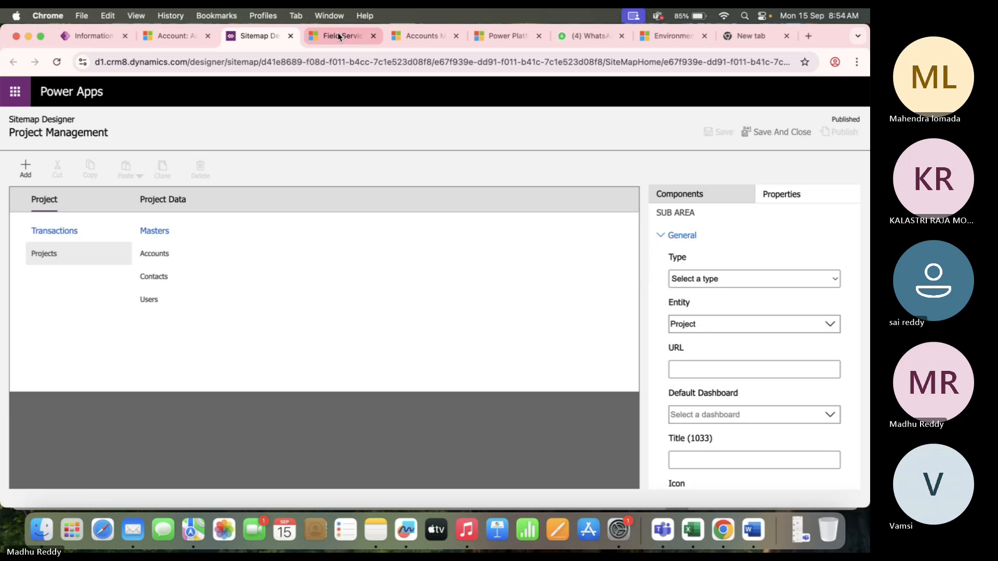
Reload the Account page in Dynamics 365 and open the Projects list.
{"action": "left_click", "coordinate": [338, 36]}
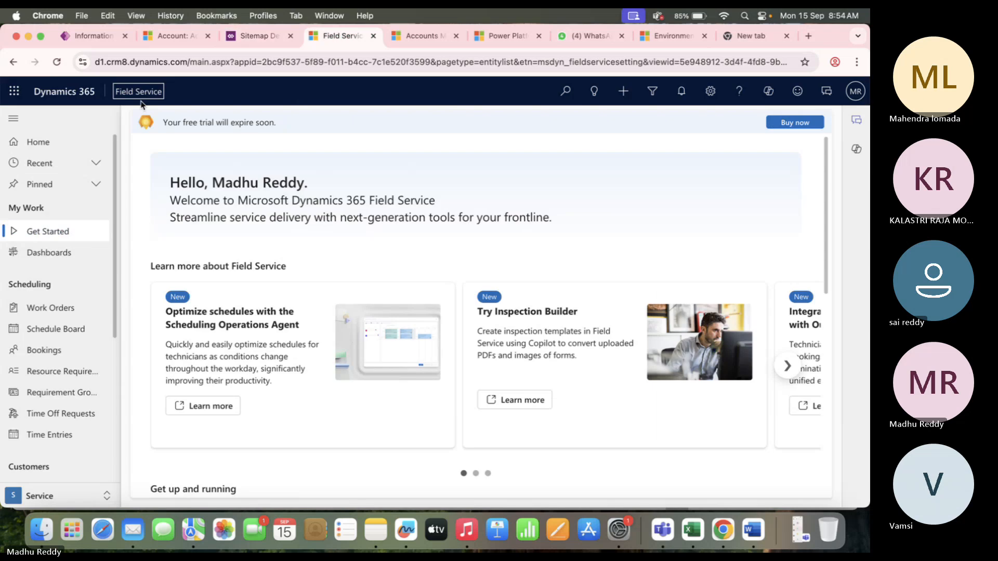
{"action": "left_click", "coordinate": [166, 35]}
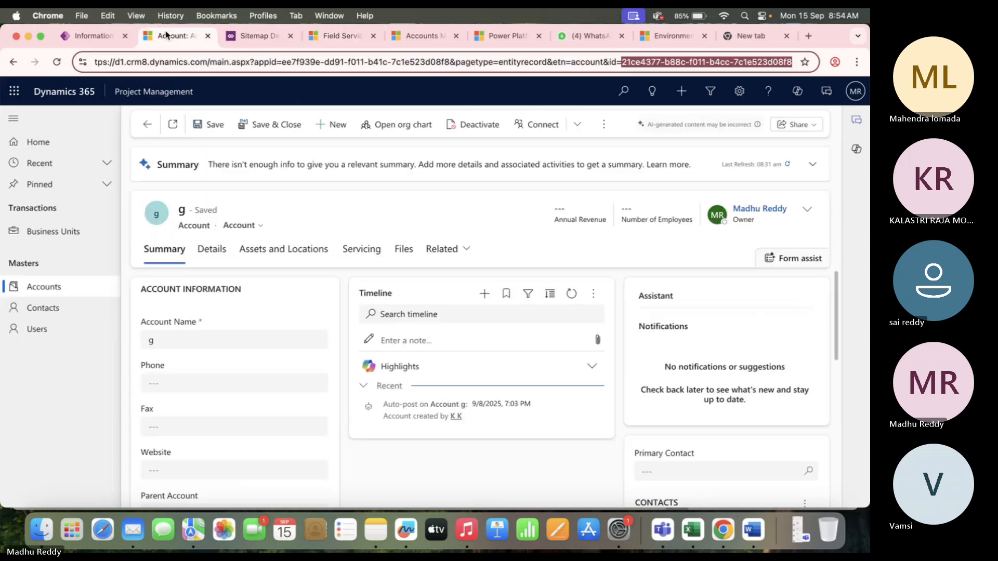
{"action": "left_click", "coordinate": [56, 63]}
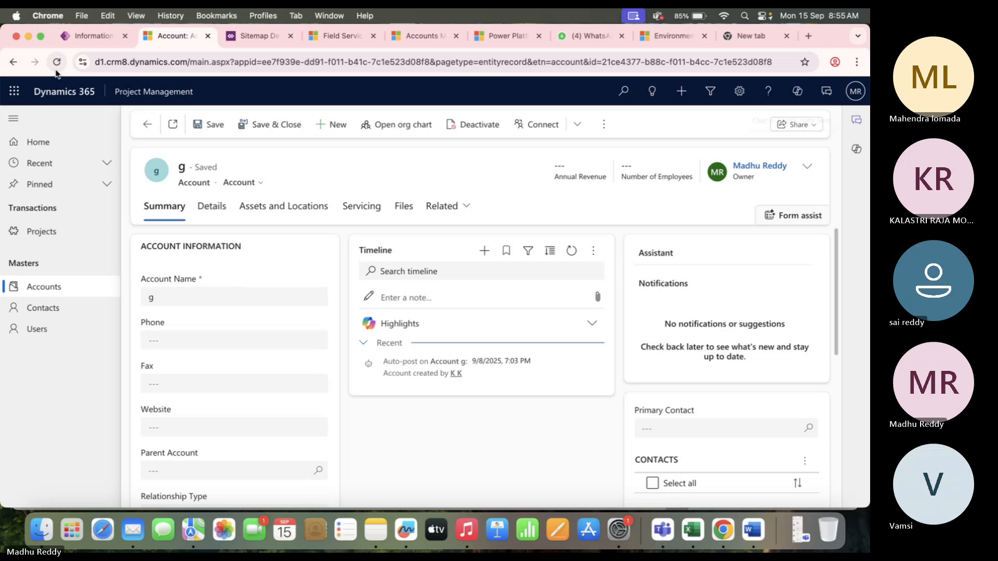
{"action": "left_click", "coordinate": [55, 232]}
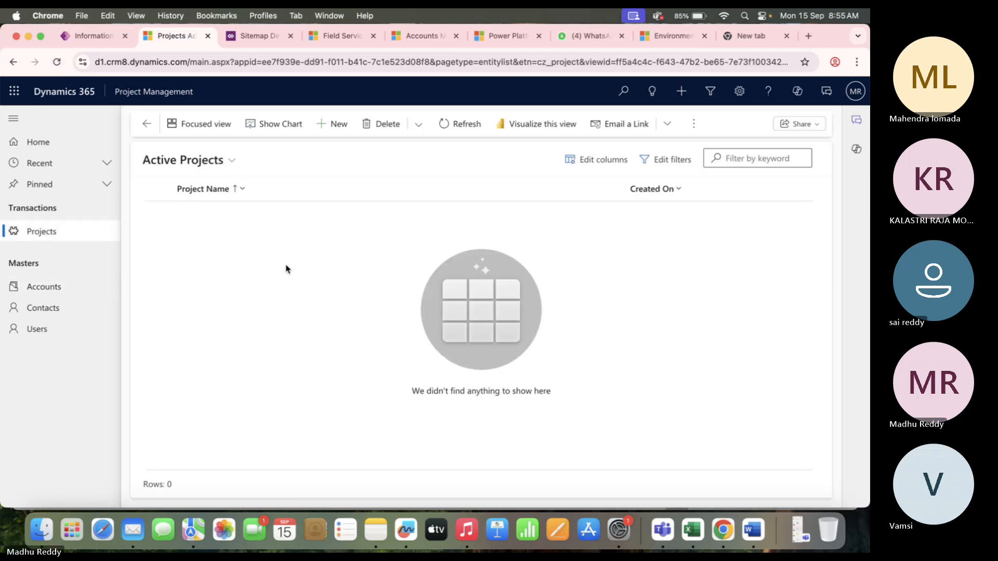
Create a new Project record and expand its header's Owner and Status flyout.
{"action": "left_click", "coordinate": [346, 121]}
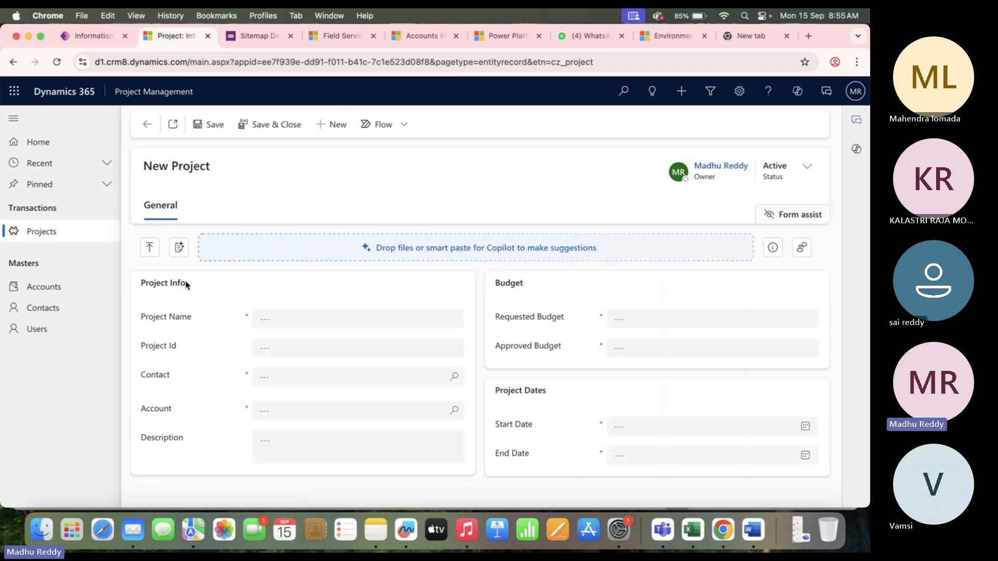
{"action": "left_click_drag", "start_coordinate": [186, 282], "coordinate": [149, 281]}
{"action": "left_click_drag", "start_coordinate": [527, 285], "coordinate": [471, 285]}
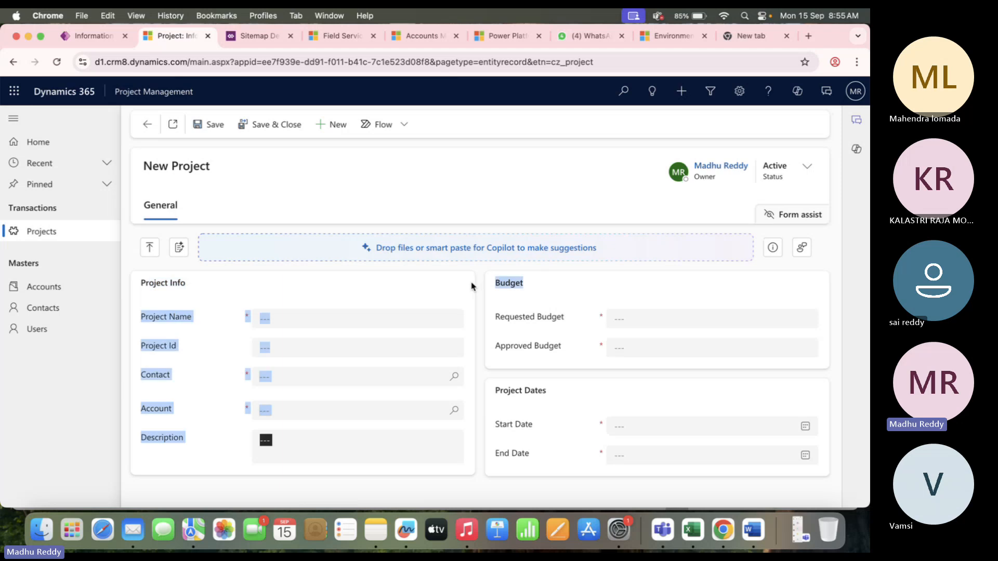
{"action": "left_click", "coordinate": [555, 398]}
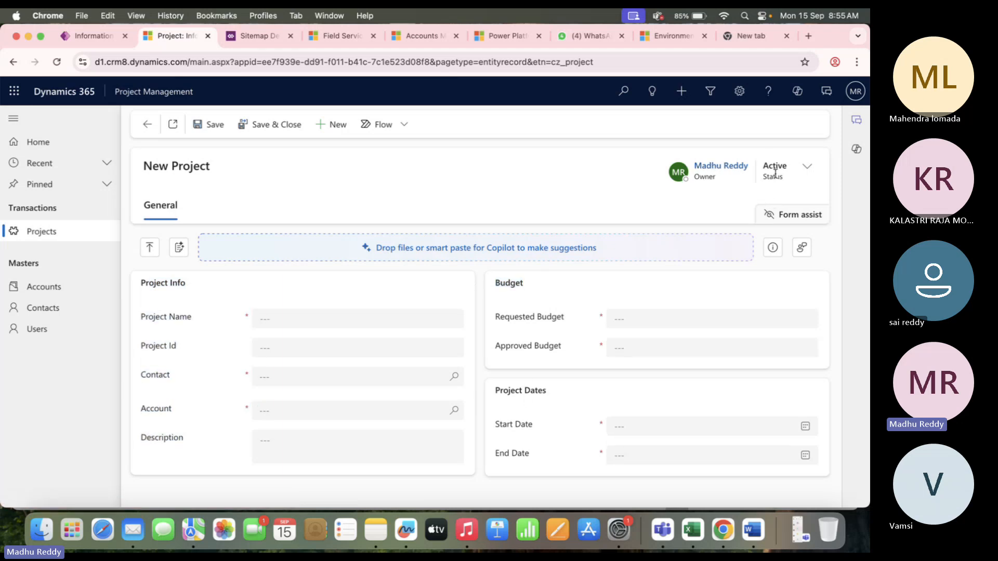
{"action": "left_click", "coordinate": [808, 168]}
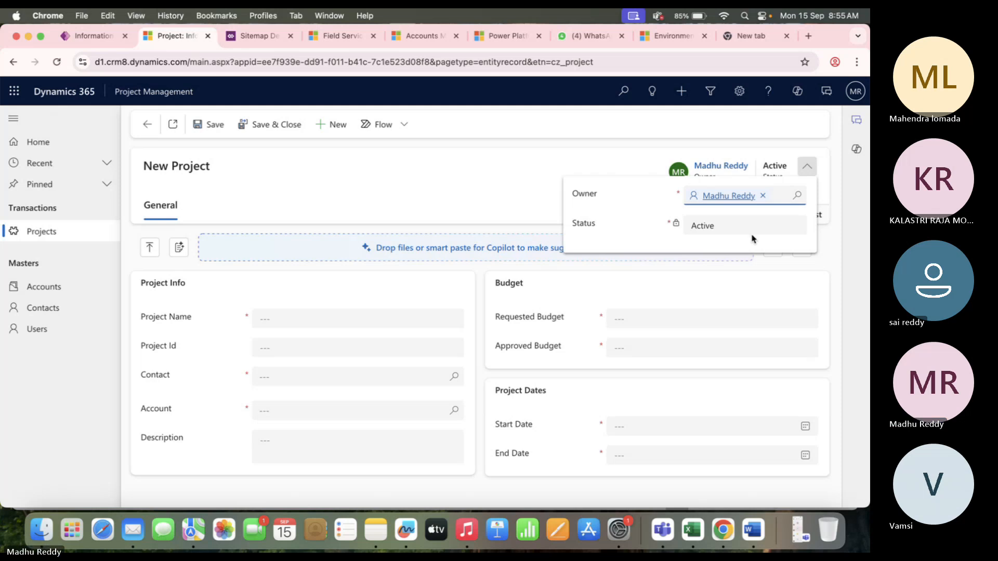
{"action": "left_click", "coordinate": [438, 201]}
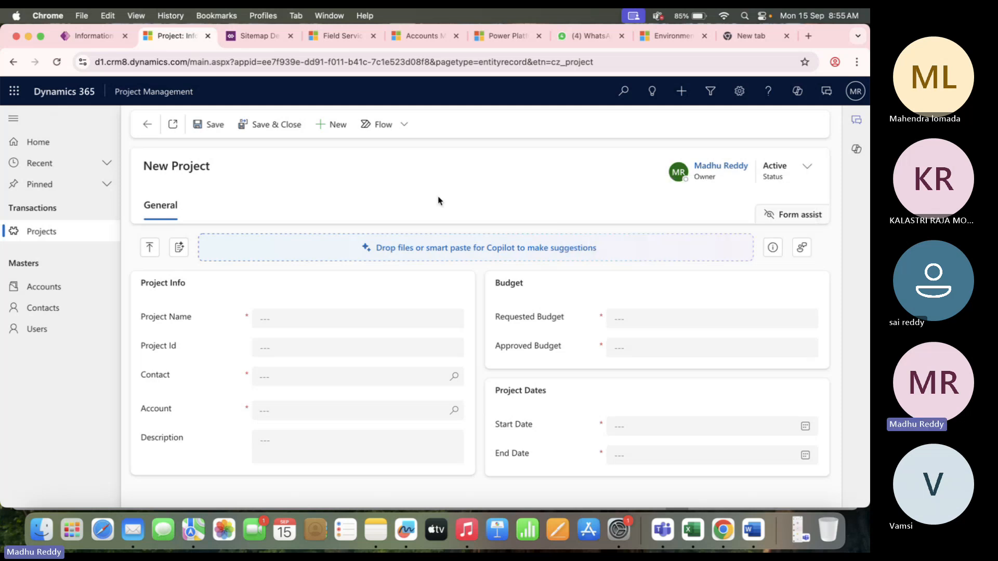
{"action": "left_click", "coordinate": [102, 36]}
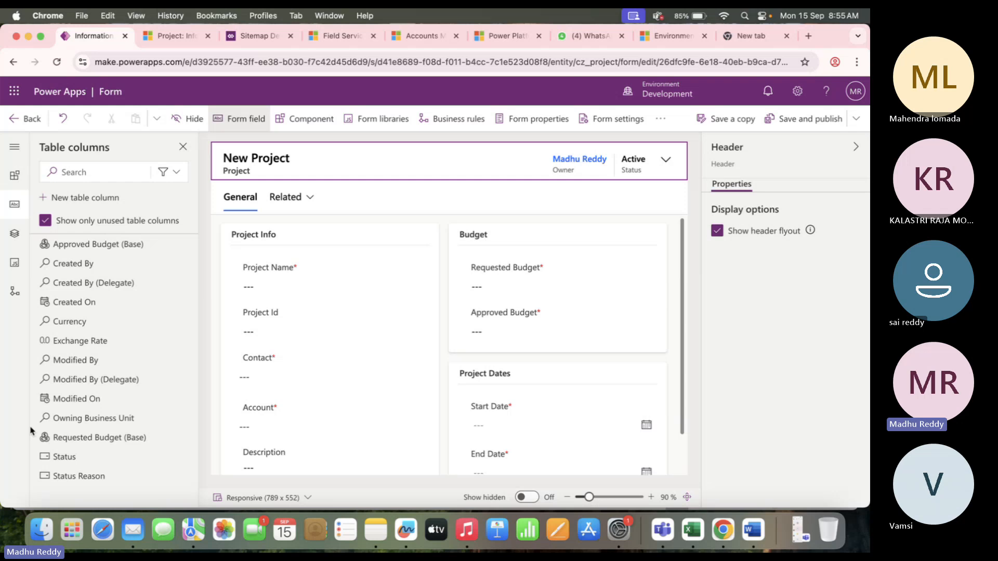
Drop another Status field into the New Project form header and check the live record's header.
{"action": "mouse_move", "coordinate": [75, 460]}
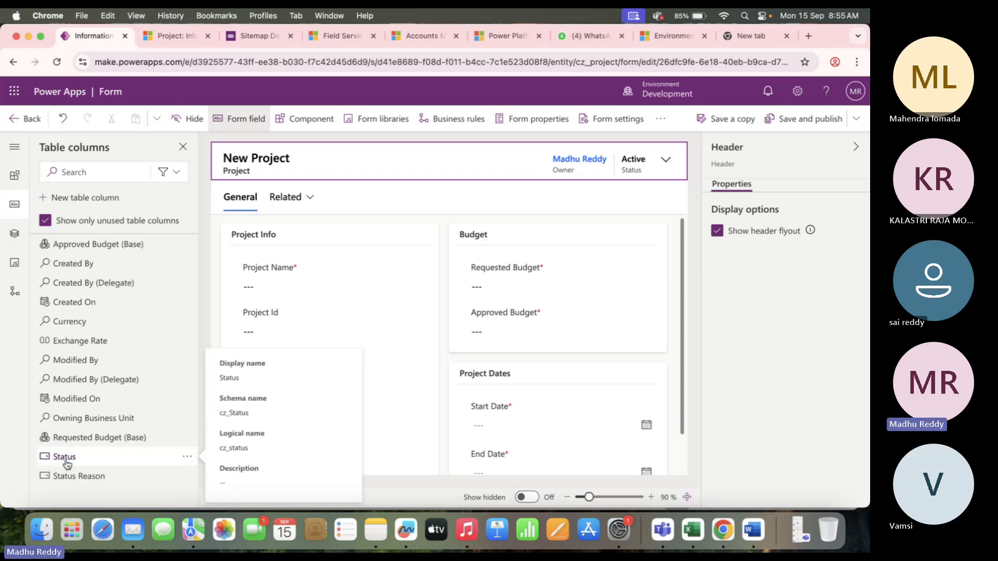
{"action": "left_click_drag", "start_coordinate": [66, 461], "coordinate": [638, 167]}
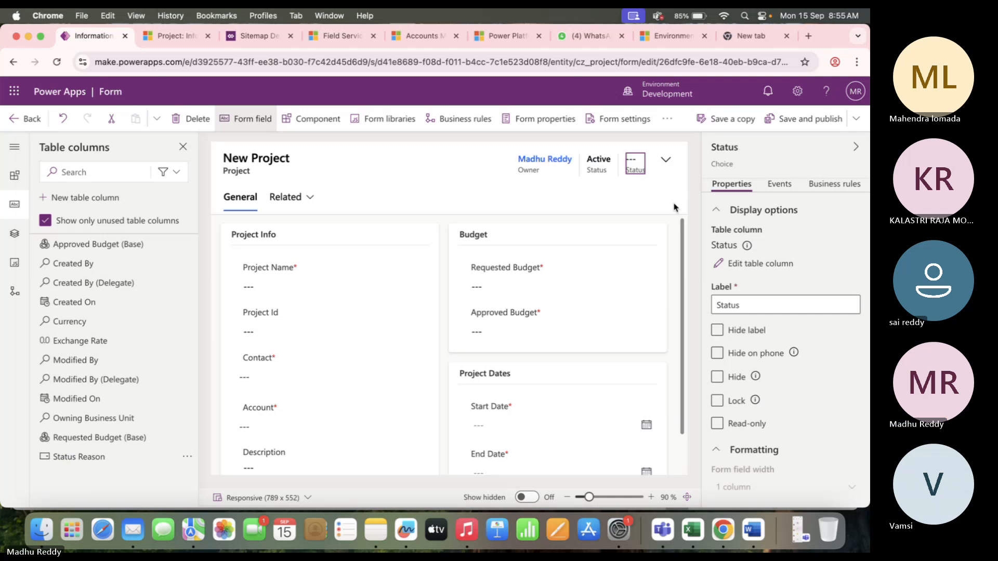
{"action": "left_click", "coordinate": [603, 167]}
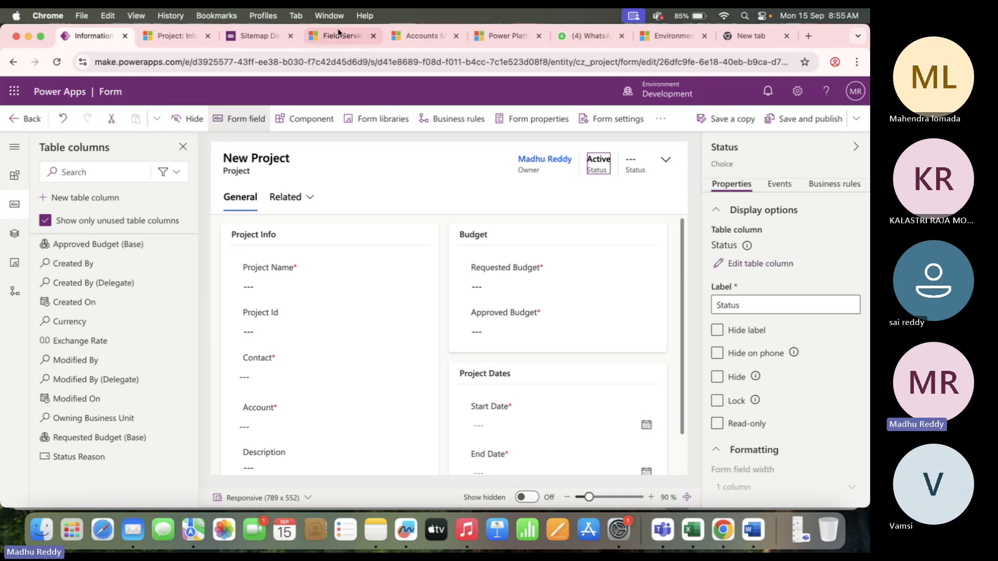
{"action": "left_click", "coordinate": [339, 34]}
{"action": "left_click", "coordinate": [170, 35]}
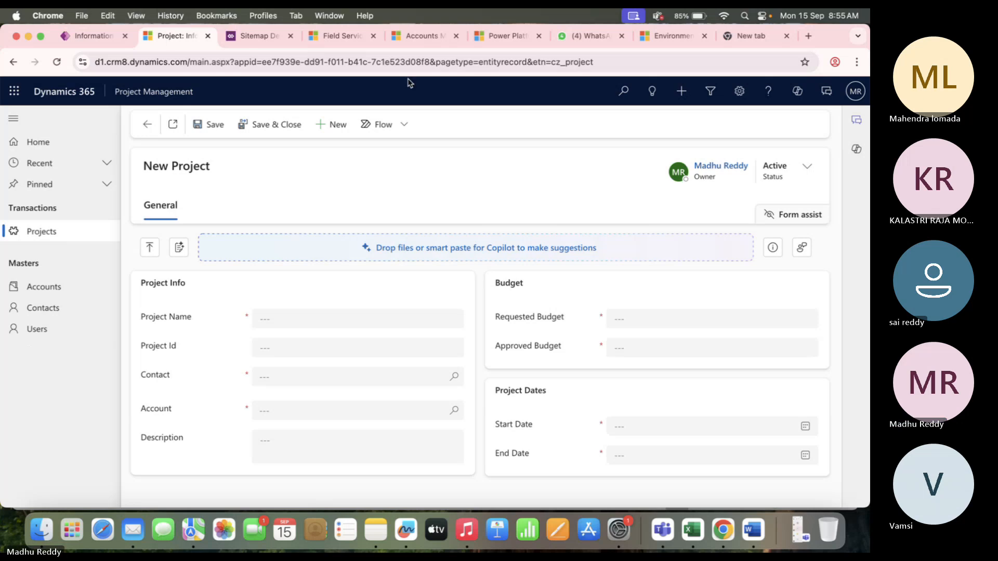
{"action": "left_click", "coordinate": [815, 173]}
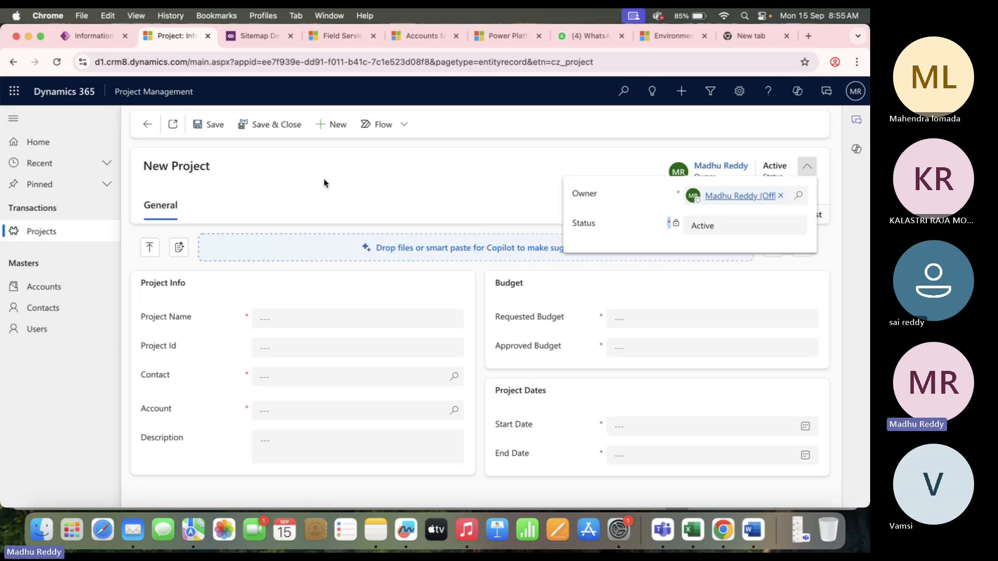
{"action": "left_click", "coordinate": [88, 35]}
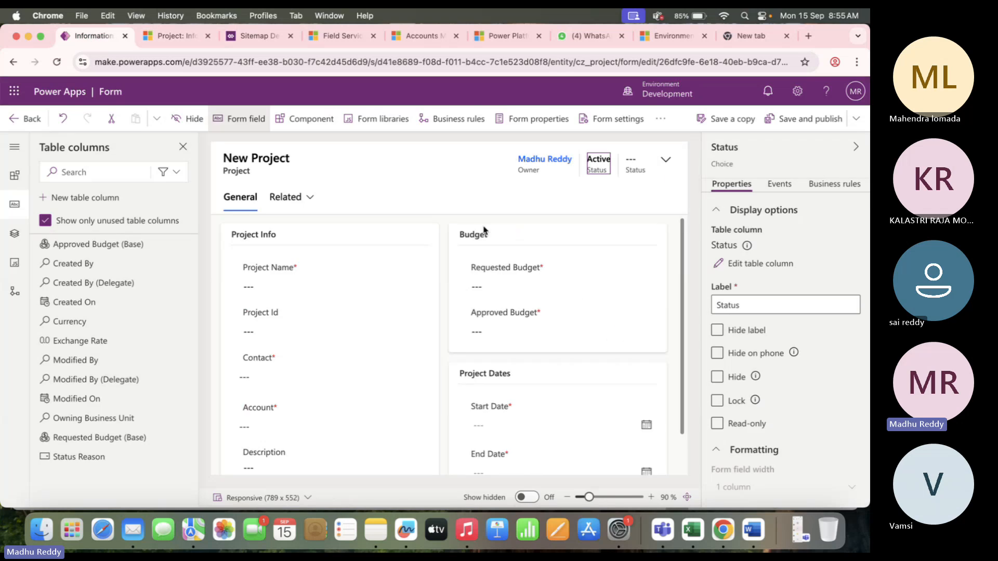
Hide the Active Status field in the New Project form header, then save and publish the form.
{"action": "left_click", "coordinate": [758, 264]}
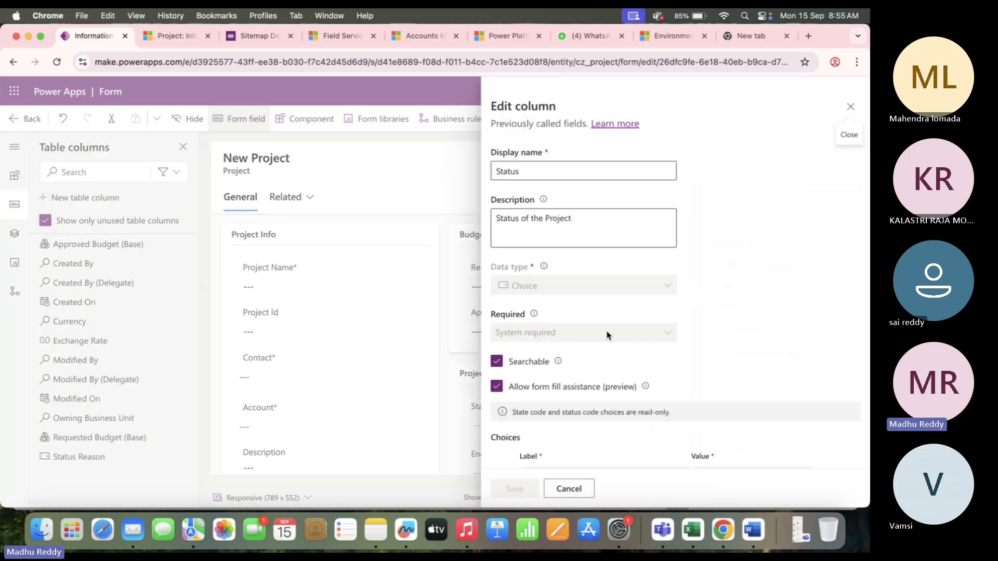
{"action": "scroll", "coordinate": [607, 336], "scroll_direction": "down", "scroll_amount": 3}
{"action": "scroll", "coordinate": [610, 322], "scroll_direction": "up", "scroll_amount": 3}
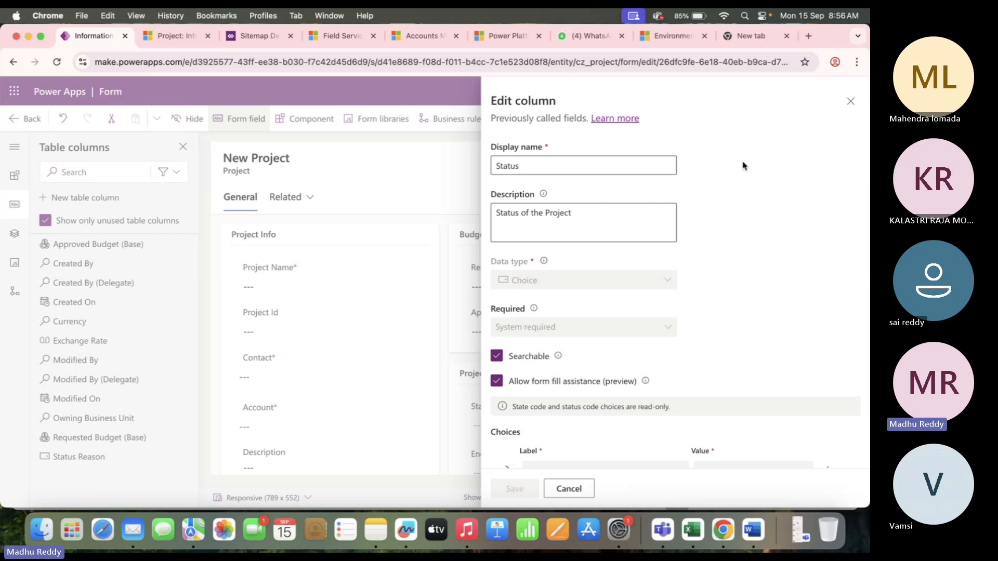
{"action": "left_click", "coordinate": [850, 100]}
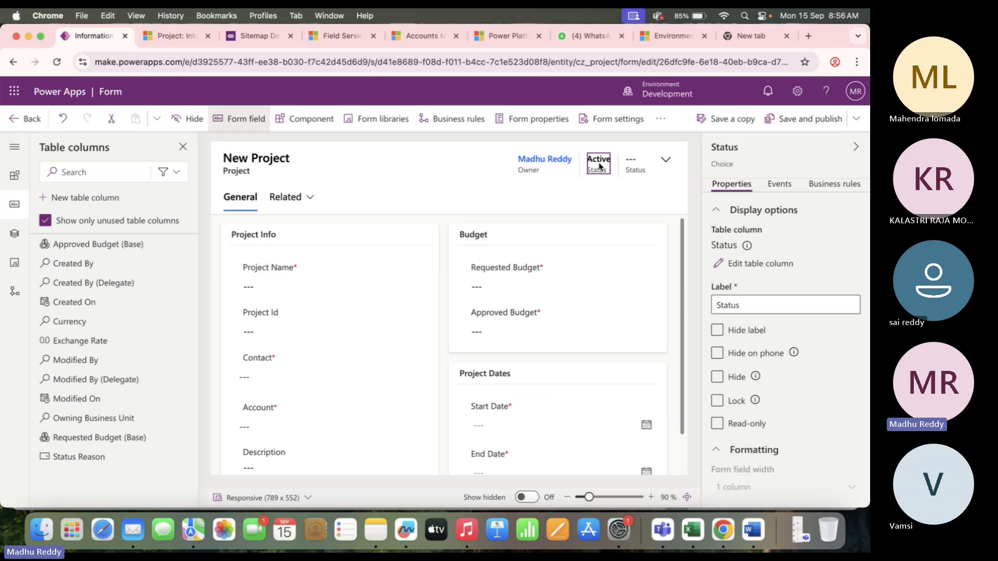
{"action": "left_click", "coordinate": [717, 376]}
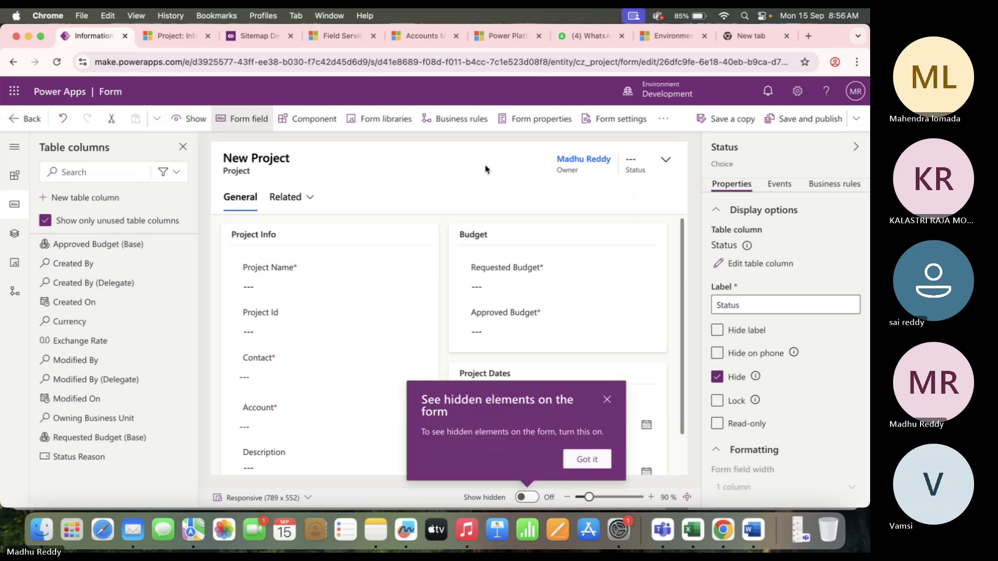
{"action": "left_click", "coordinate": [817, 124]}
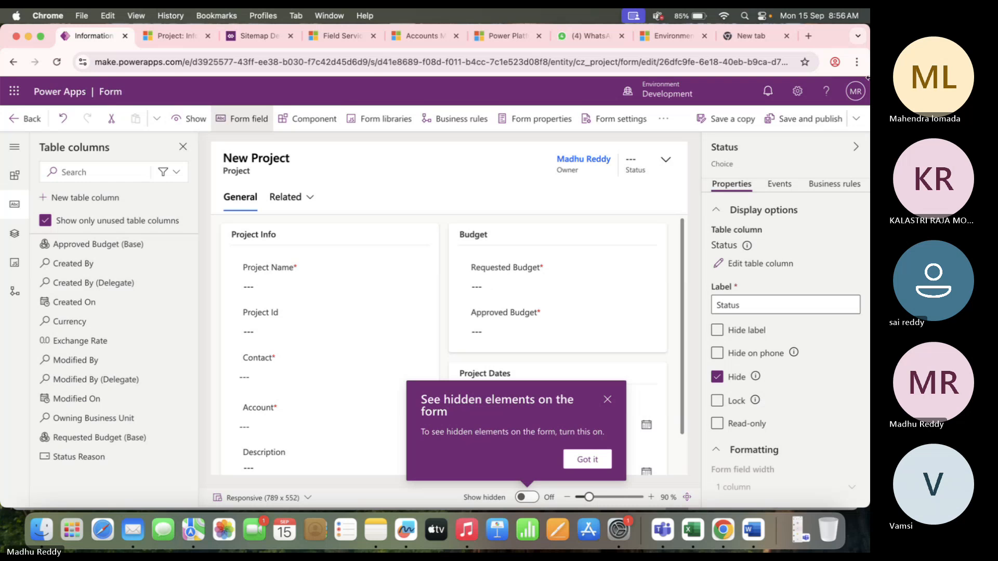
Reload the New Project record and review the header's Status options, leaving it at Draft.
{"action": "left_click", "coordinate": [185, 41]}
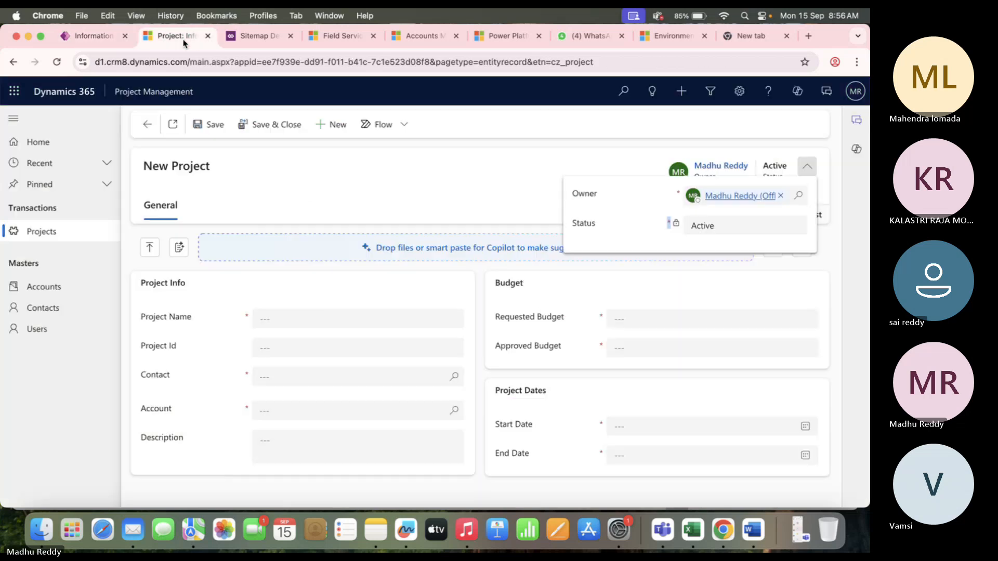
{"action": "left_click", "coordinate": [57, 62]}
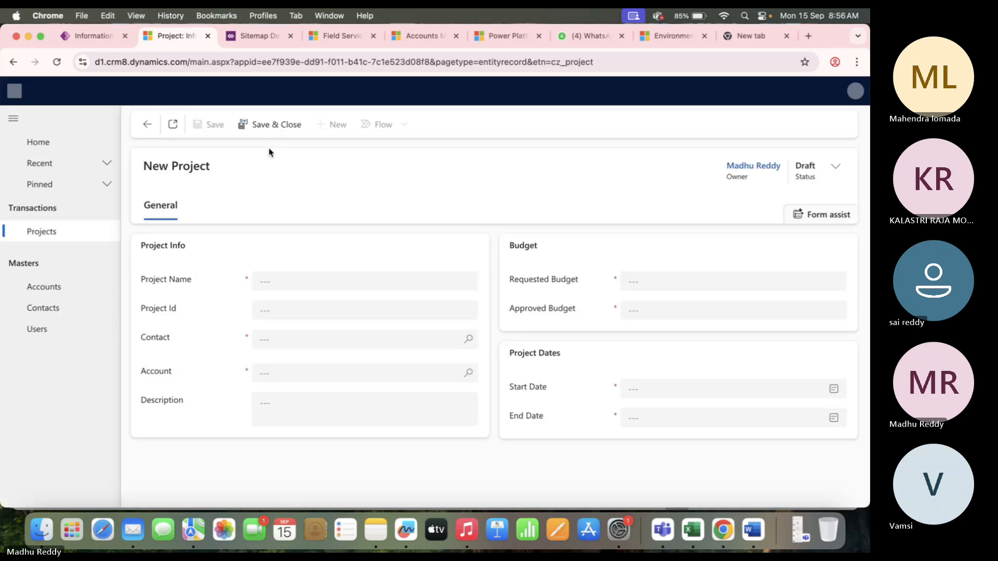
{"action": "left_click", "coordinate": [807, 170]}
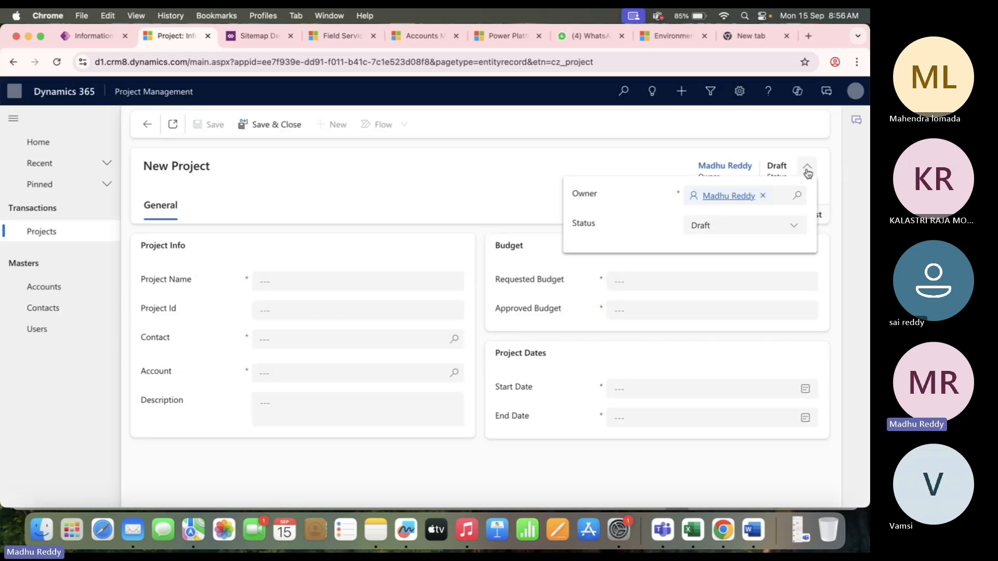
{"action": "left_click", "coordinate": [757, 226]}
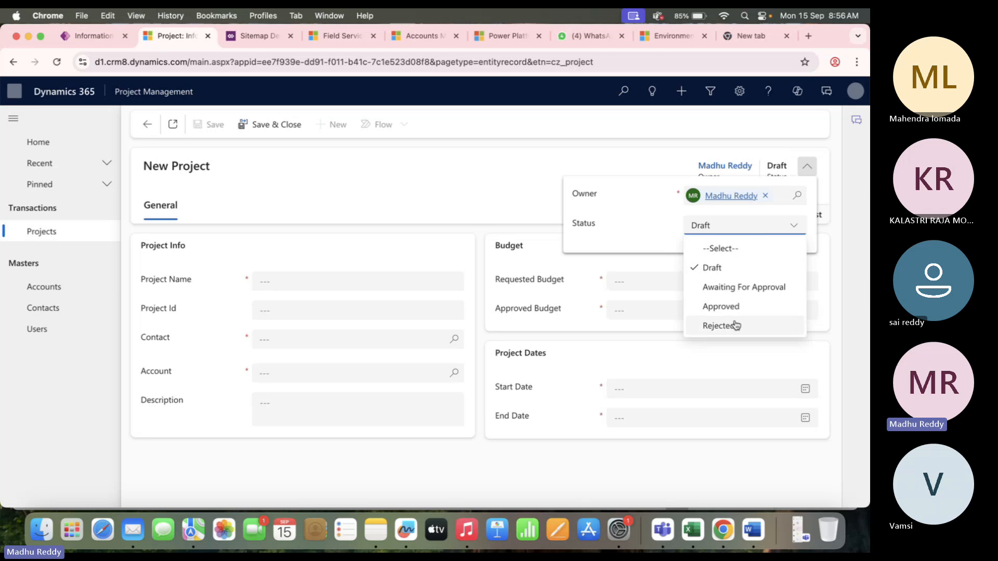
{"action": "left_click", "coordinate": [383, 182]}
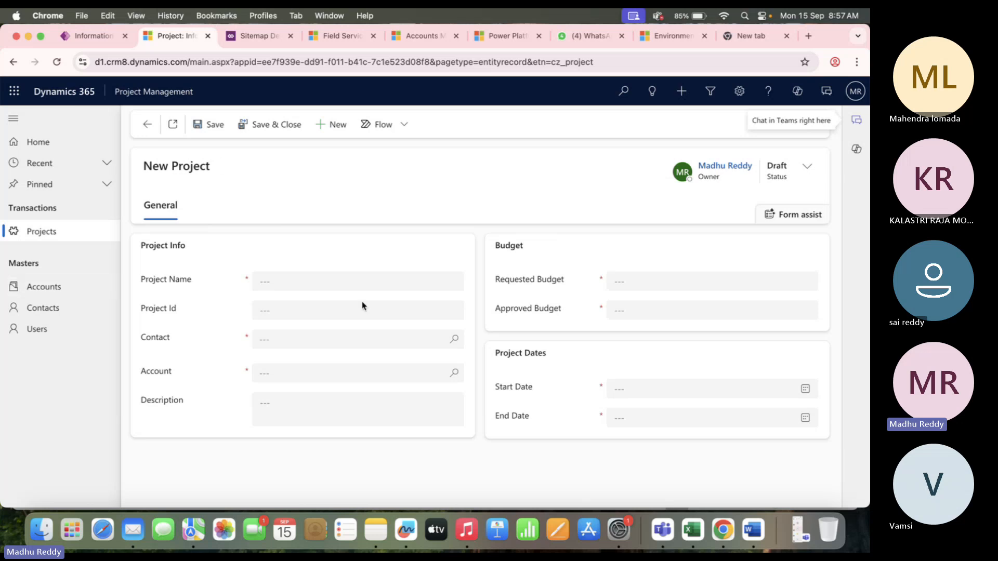
Enter Project-1 as the project name and link Account-1, finding no contacts available.
{"action": "left_click", "coordinate": [458, 378]}
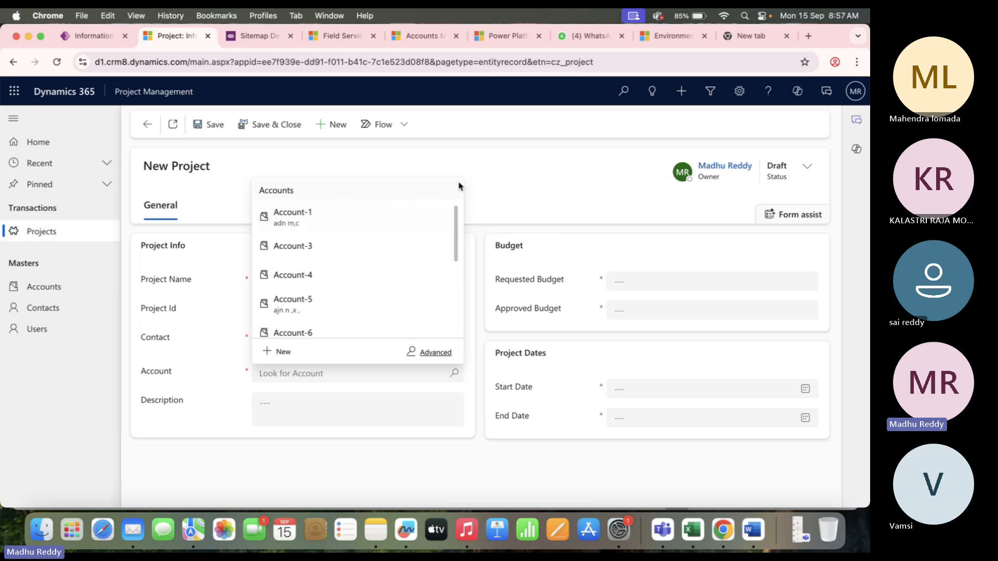
{"action": "left_click", "coordinate": [534, 156]}
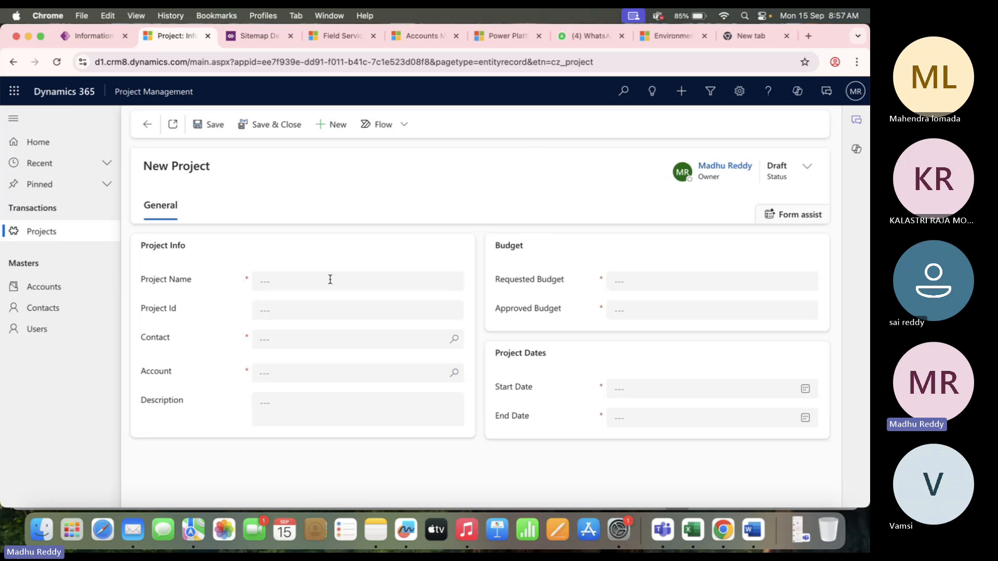
{"action": "left_click", "coordinate": [271, 280]}
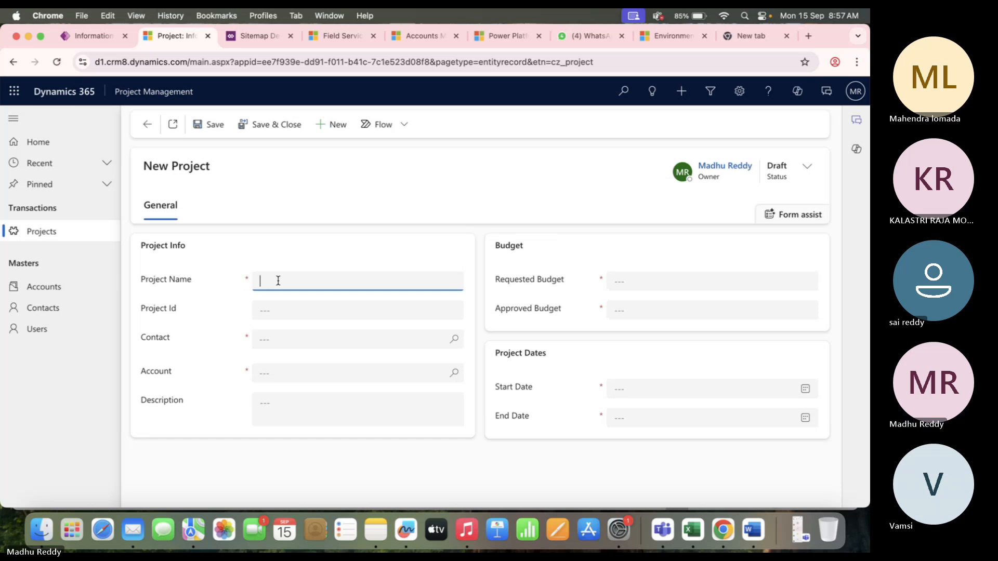
{"action": "type", "text": "Project-1"}
{"action": "left_click", "coordinate": [455, 340]}
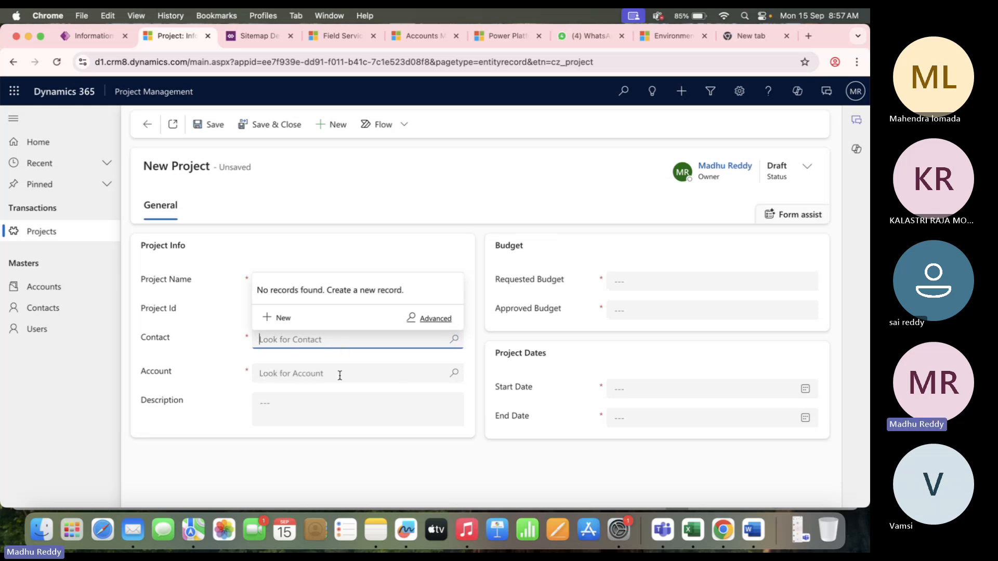
{"action": "left_click", "coordinate": [454, 374]}
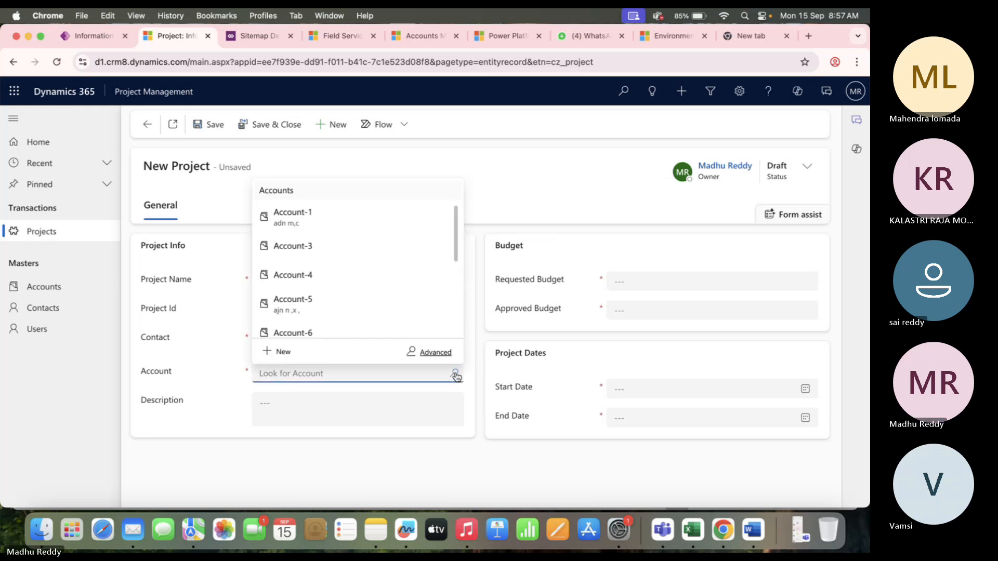
{"action": "left_click", "coordinate": [338, 216]}
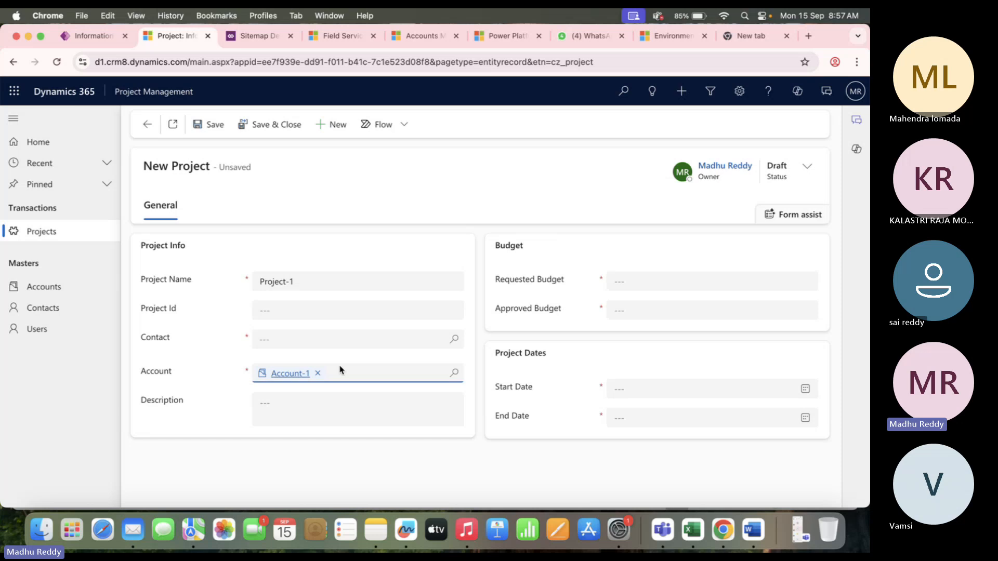
Leave for the Contacts area, discarding the unsaved project.
{"action": "left_click", "coordinate": [454, 340]}
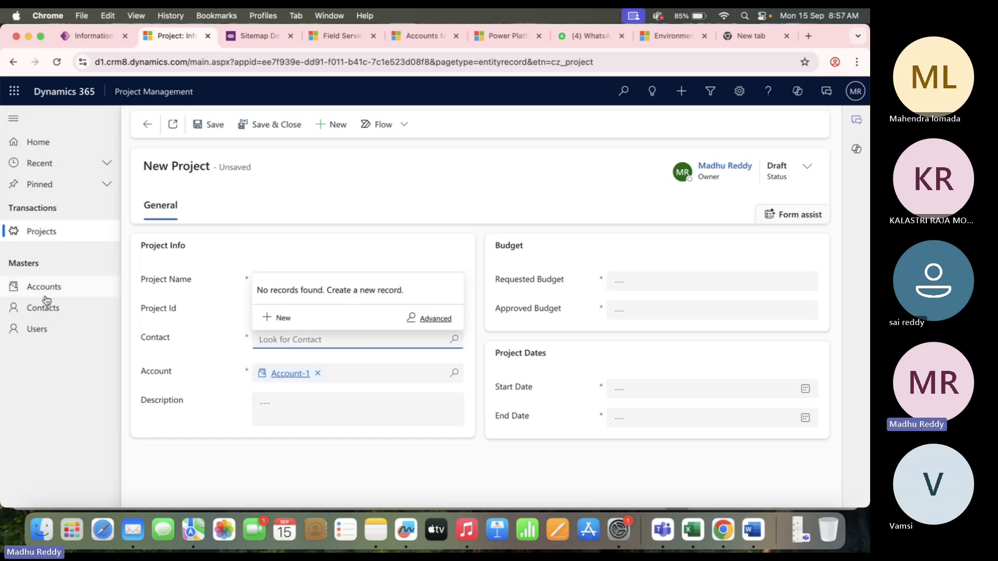
{"action": "left_click", "coordinate": [75, 314]}
{"action": "left_click", "coordinate": [506, 333]}
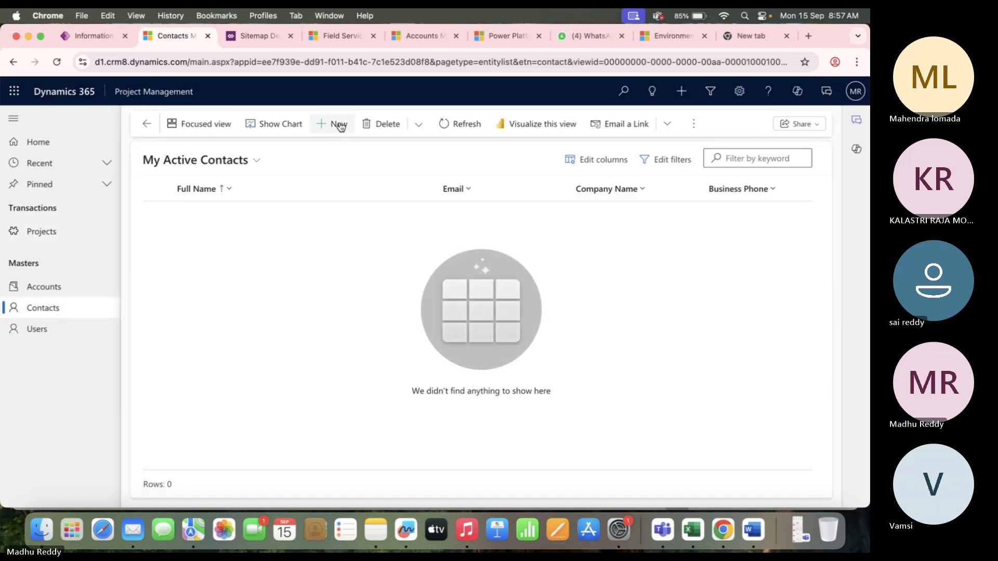
Create and save a contact with a first and last name, linked to Account-1.
{"action": "left_click", "coordinate": [338, 125]}
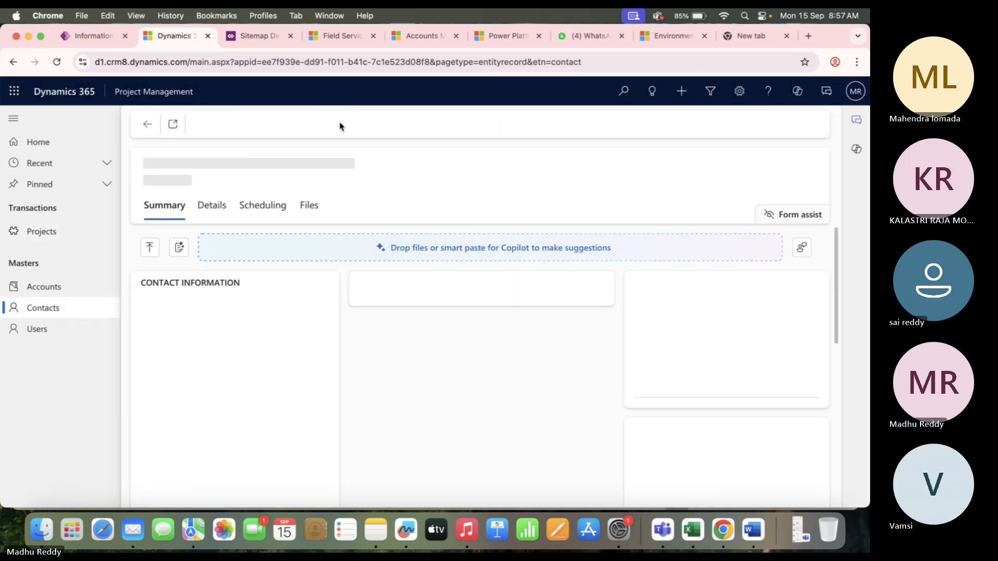
{"action": "left_click", "coordinate": [210, 332]}
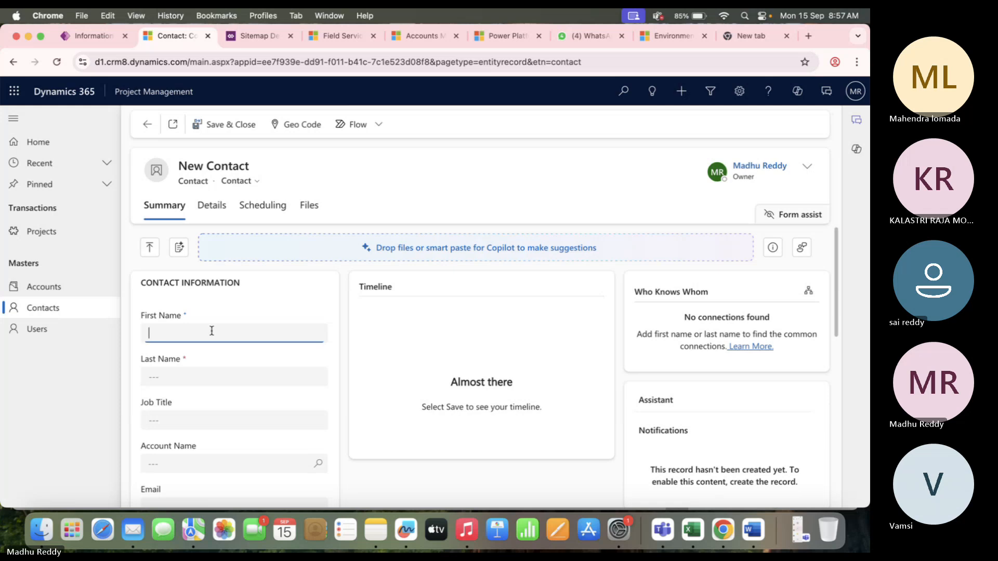
{"action": "left_click", "coordinate": [208, 377]}
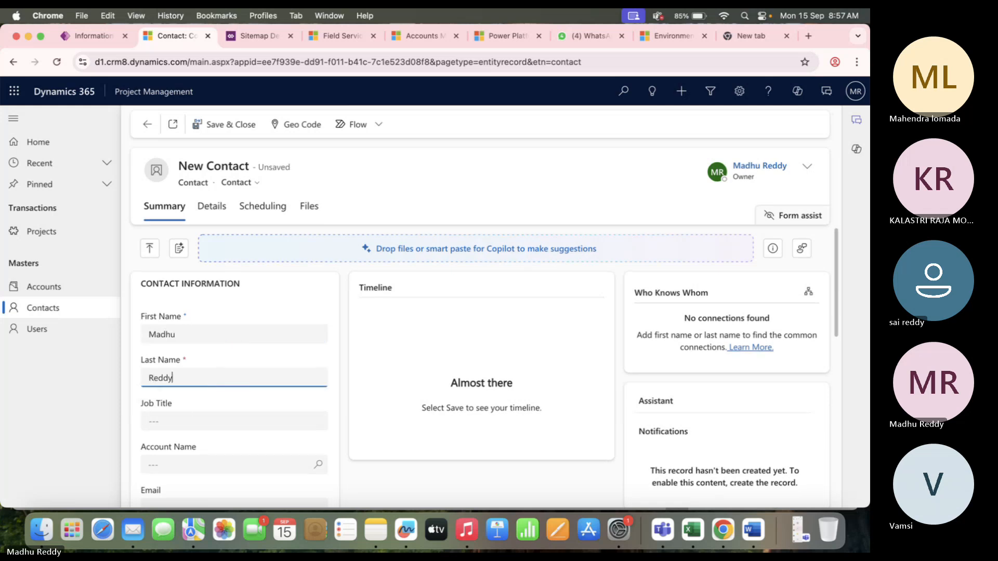
{"action": "scroll", "coordinate": [249, 438], "scroll_direction": "down", "scroll_amount": 3}
{"action": "left_click", "coordinate": [318, 392]}
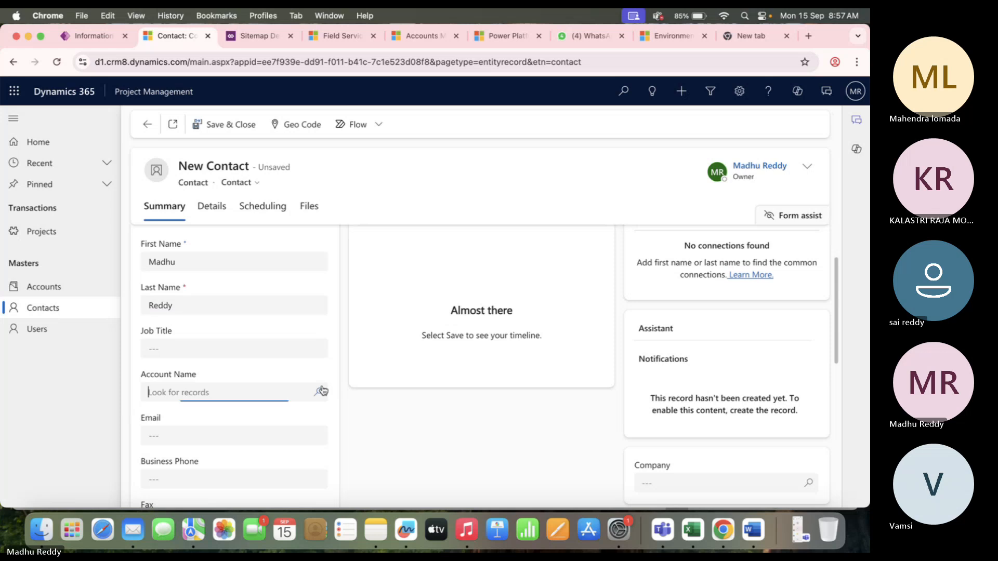
{"action": "left_click", "coordinate": [235, 229]}
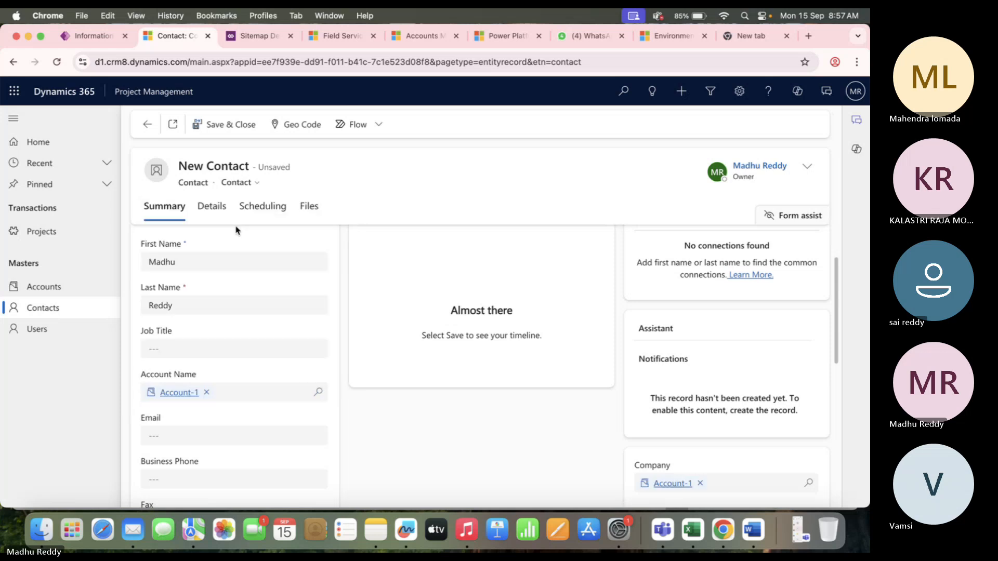
{"action": "left_click", "coordinate": [242, 125]}
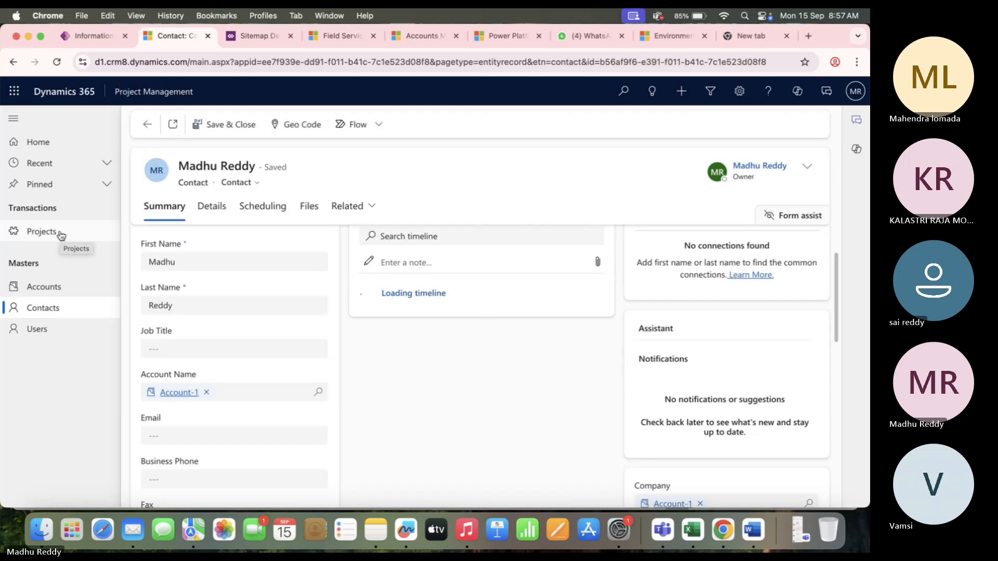
{"action": "left_click", "coordinate": [60, 233]}
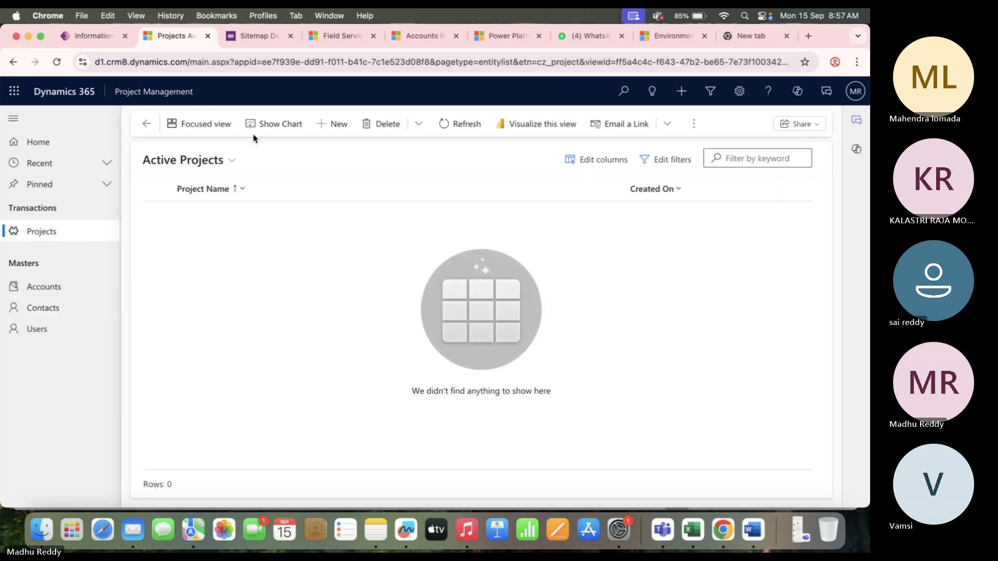
Start a new project named Project-1, linked to the new contact and Account-1.
{"action": "left_click", "coordinate": [339, 124]}
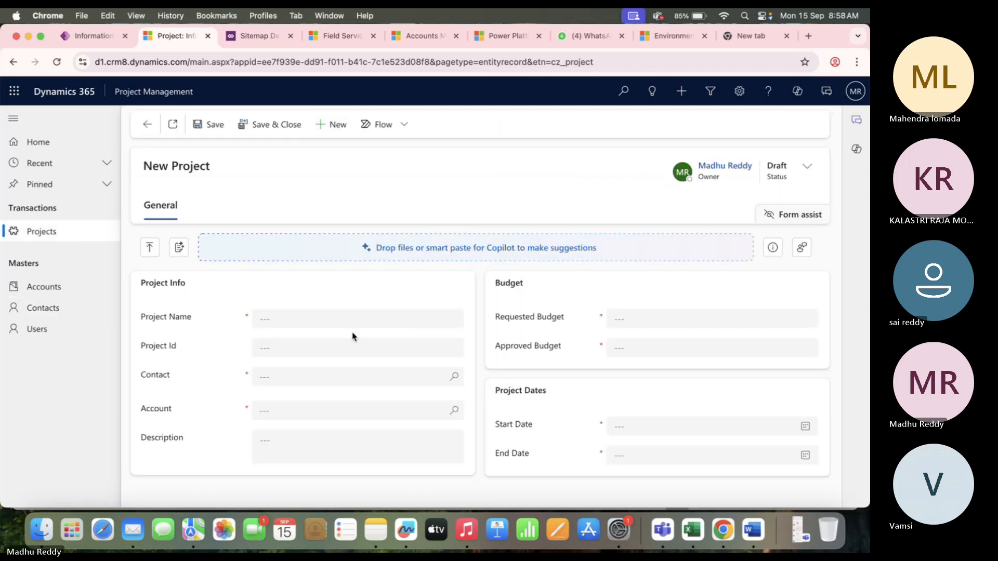
{"action": "left_click", "coordinate": [368, 318]}
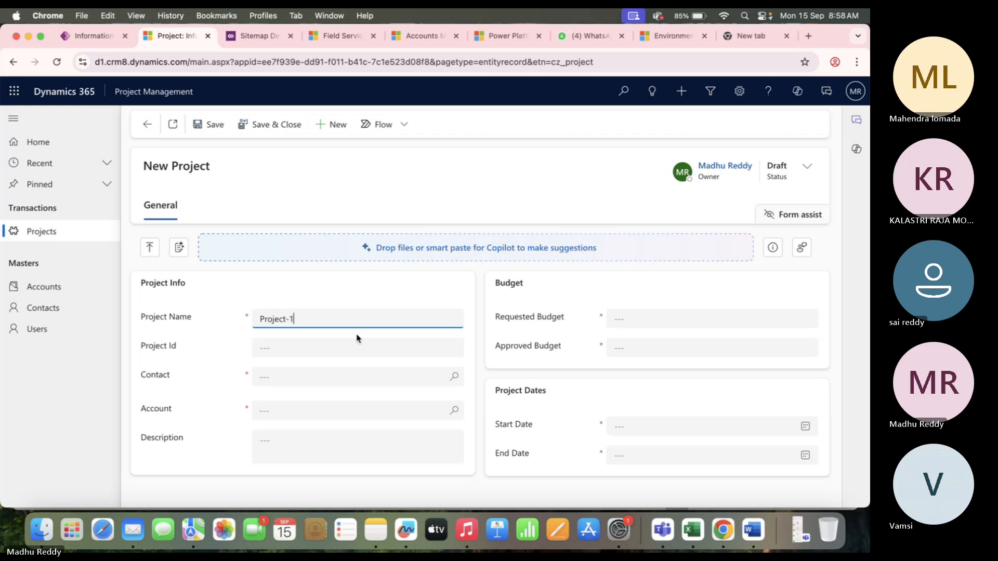
{"action": "left_click", "coordinate": [434, 377]}
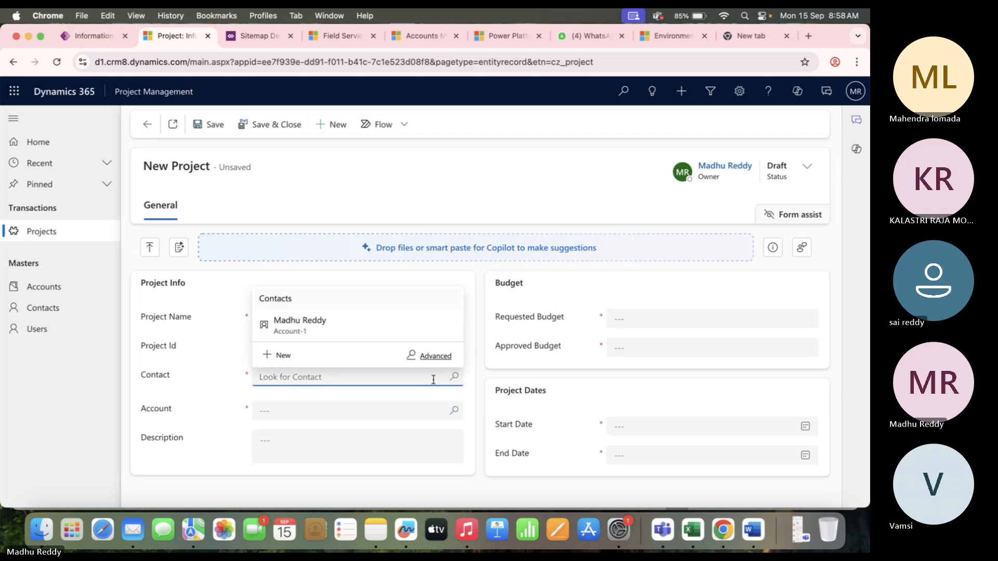
{"action": "left_click", "coordinate": [455, 410]}
{"action": "left_click", "coordinate": [328, 258]}
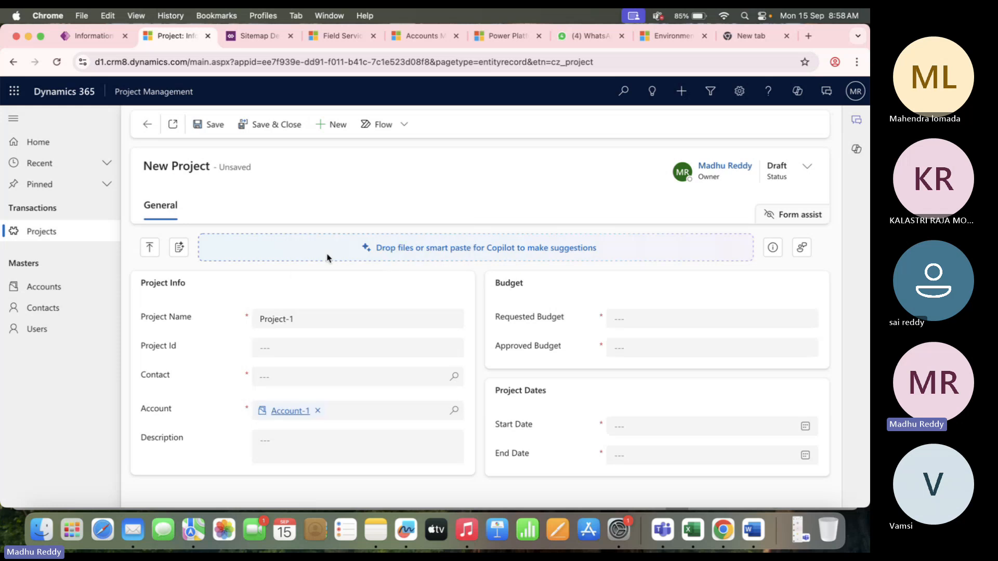
{"action": "left_click", "coordinate": [454, 377]}
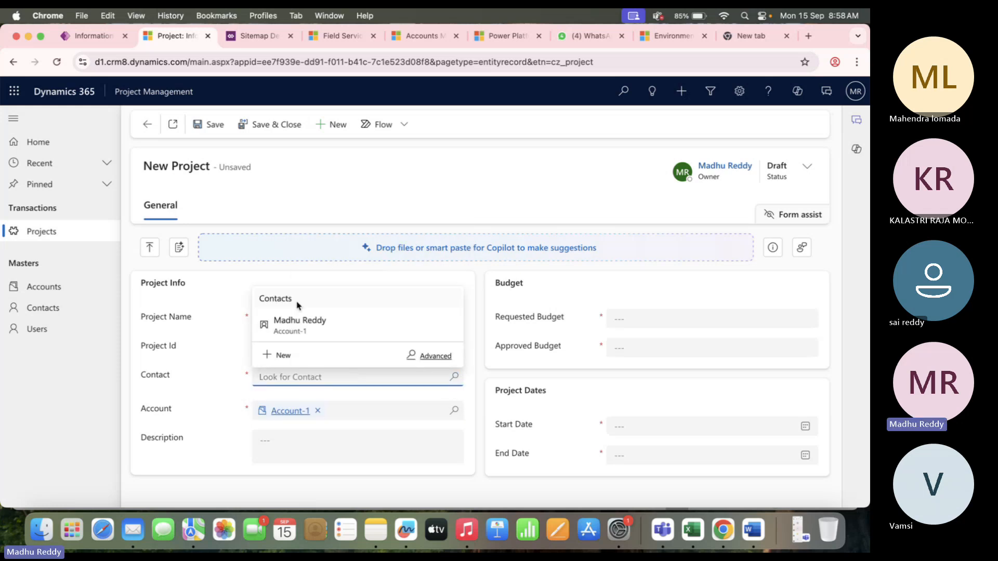
{"action": "left_click", "coordinate": [307, 322]}
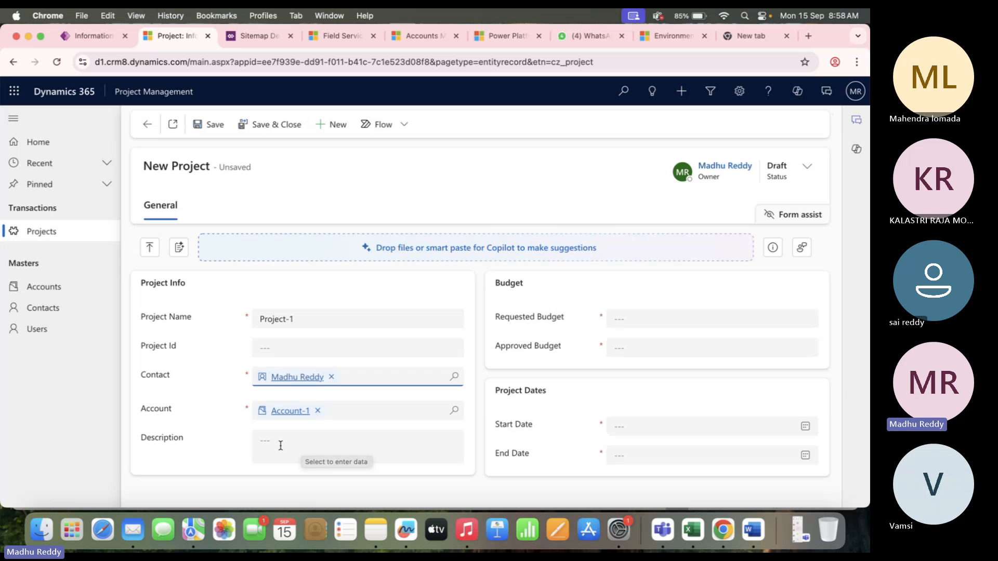
{"action": "left_click", "coordinate": [326, 317]}
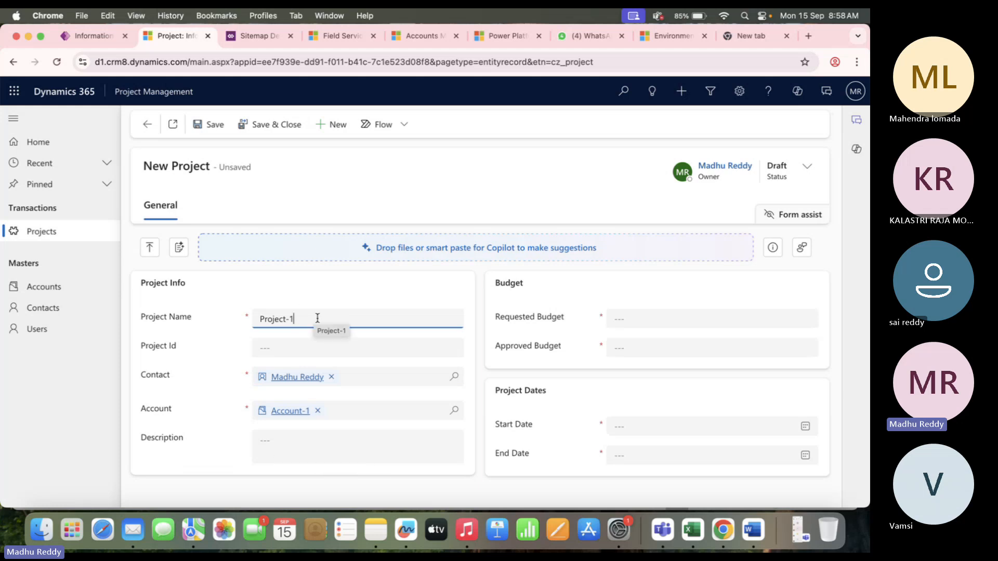
{"action": "left_click", "coordinate": [341, 303]}
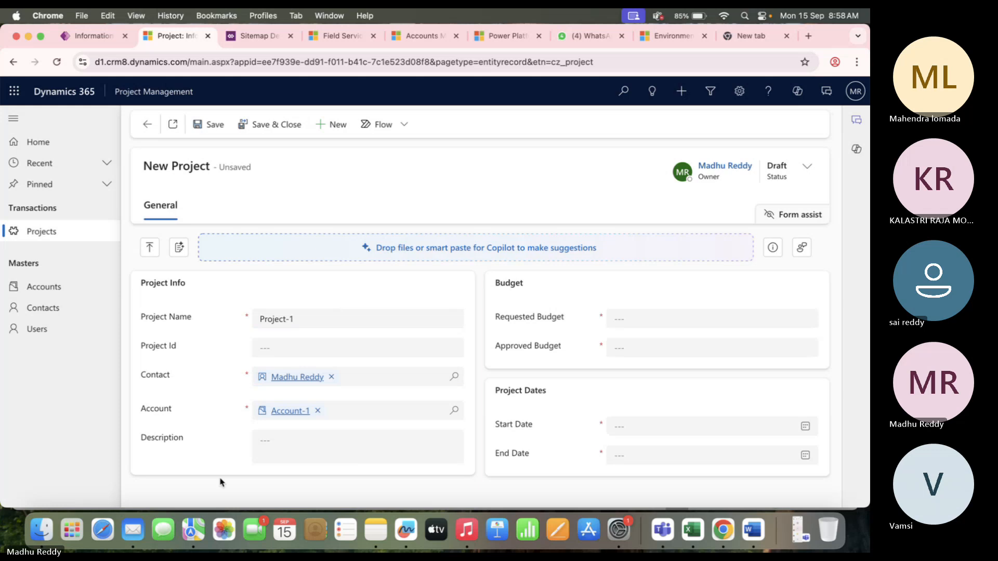
Enter a requested budget of 10,000 and an approved budget of 8000.
{"action": "left_click", "coordinate": [667, 318]}
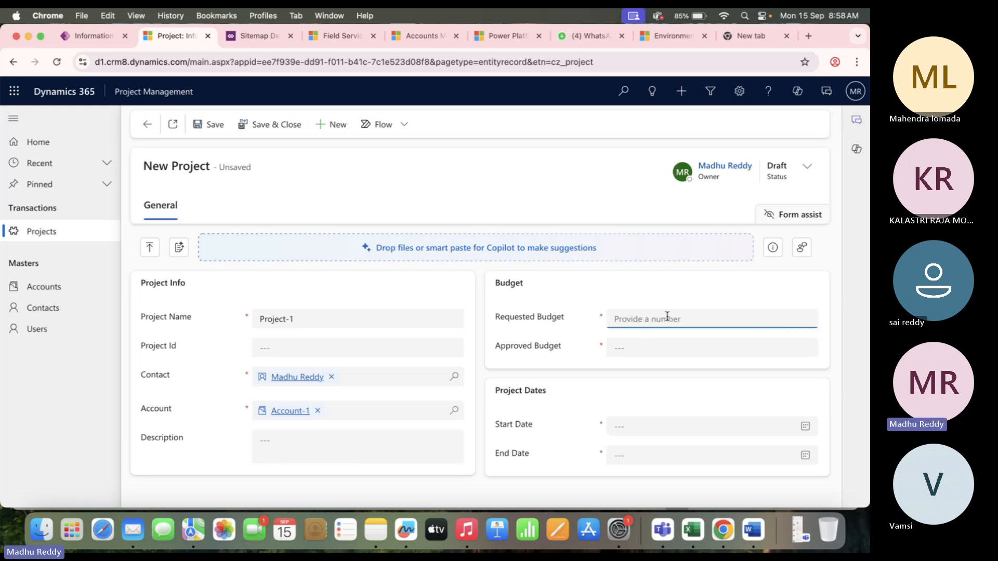
{"action": "type", "text": "10000"}
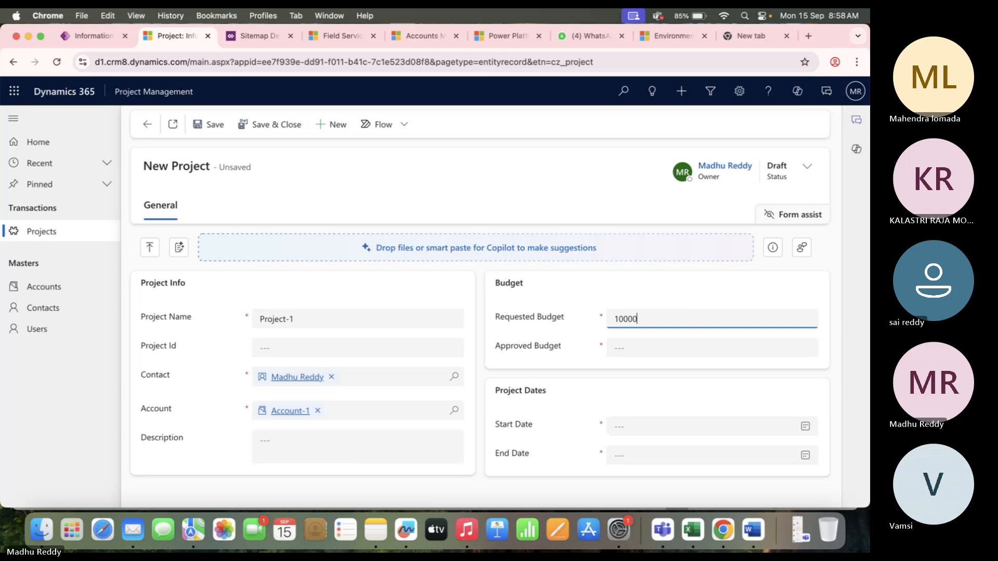
{"action": "left_click", "coordinate": [585, 353]}
{"action": "left_click", "coordinate": [646, 350]}
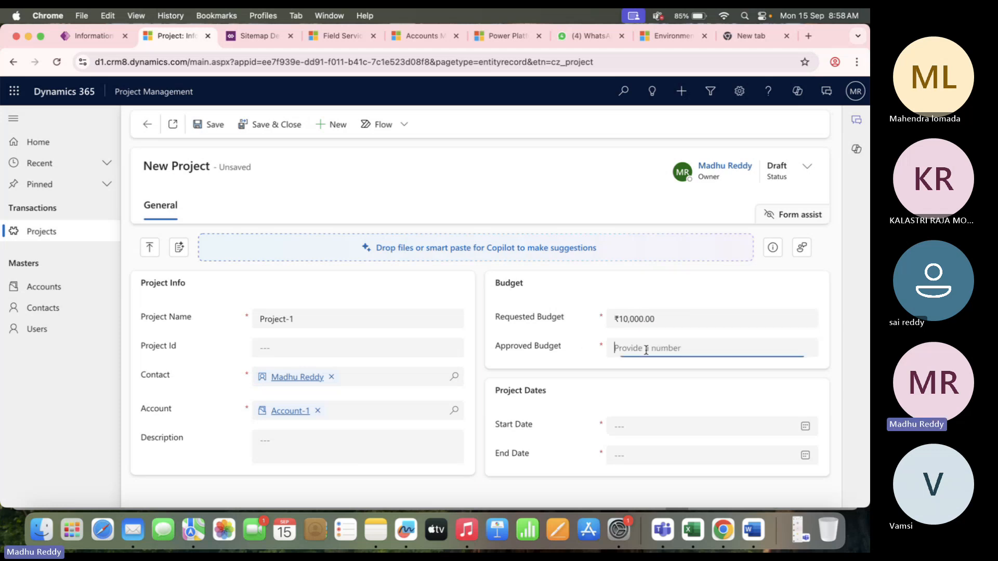
{"action": "type", "text": "15"}
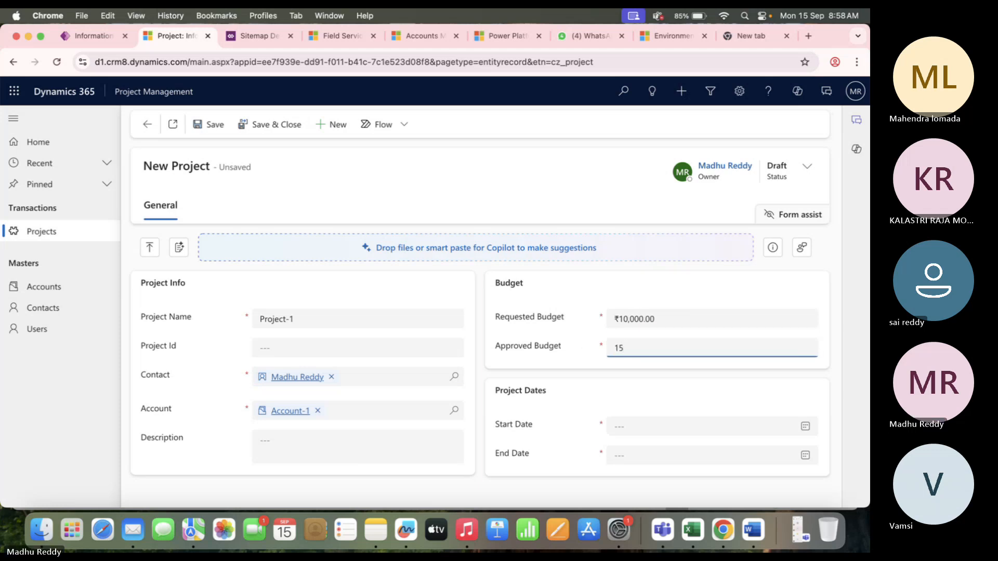
{"action": "key", "text": "BackSpace"}
{"action": "key", "text": "BackSpace"}
{"action": "type", "text": "8000"}
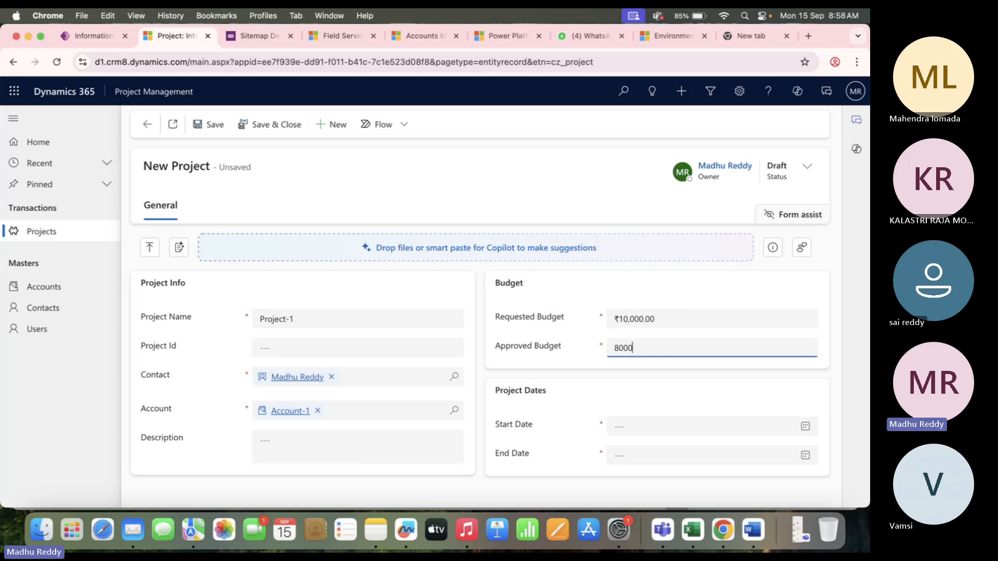
{"action": "left_click", "coordinate": [660, 426]}
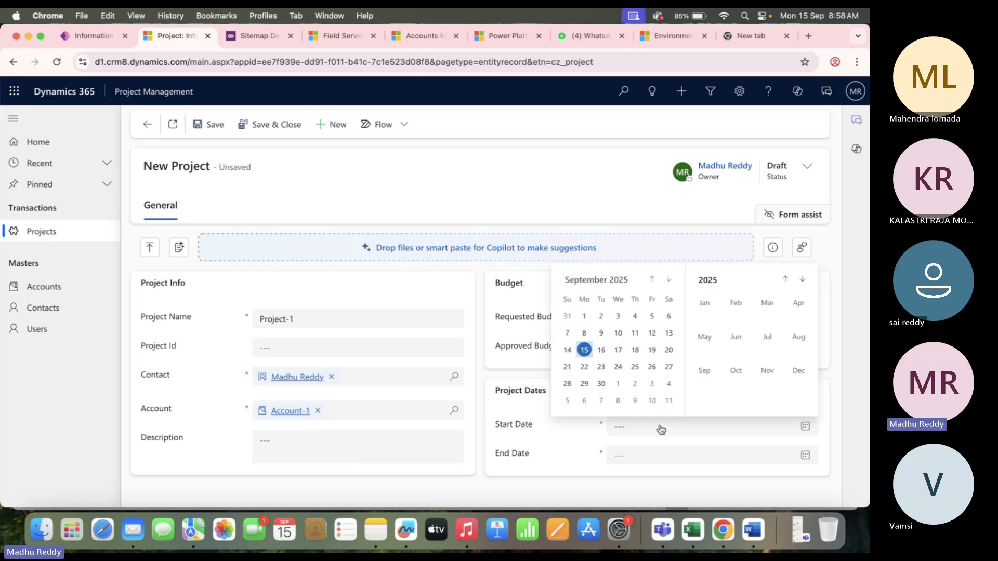
Settle Project-1's start date on September 15, 2025 after trying other days.
{"action": "left_click", "coordinate": [586, 350]}
{"action": "left_click", "coordinate": [665, 456]}
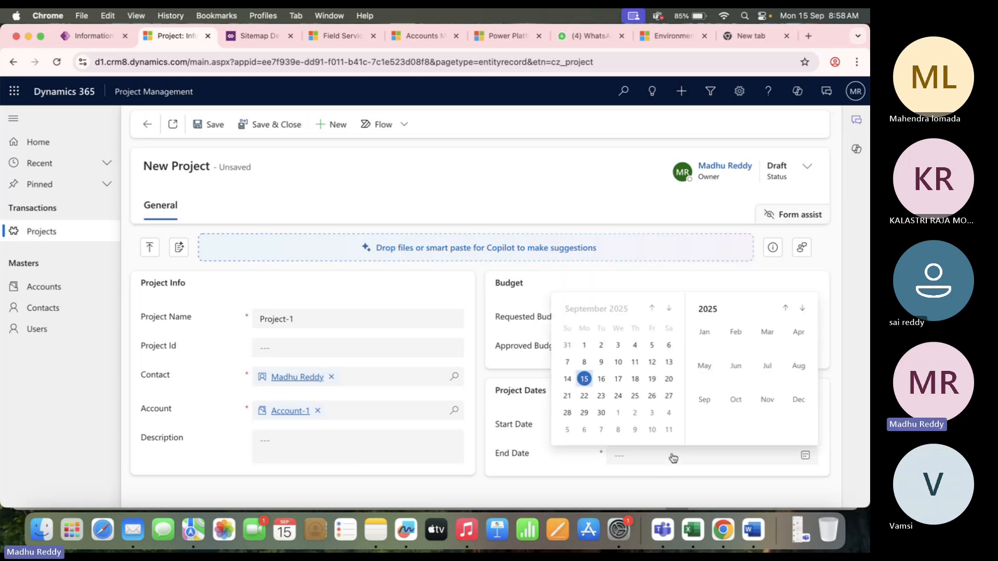
{"action": "left_click", "coordinate": [628, 401]}
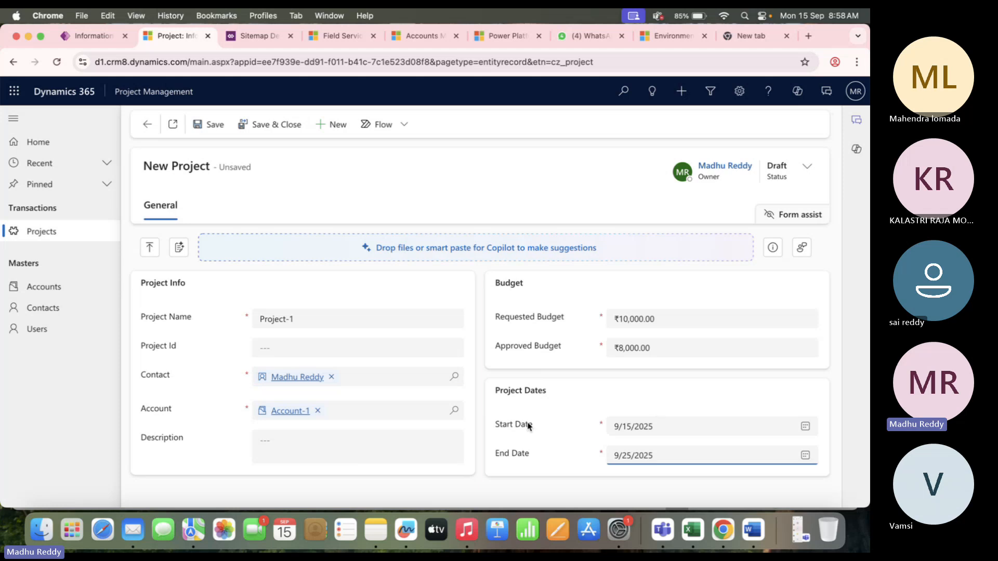
{"action": "left_click", "coordinate": [686, 427]}
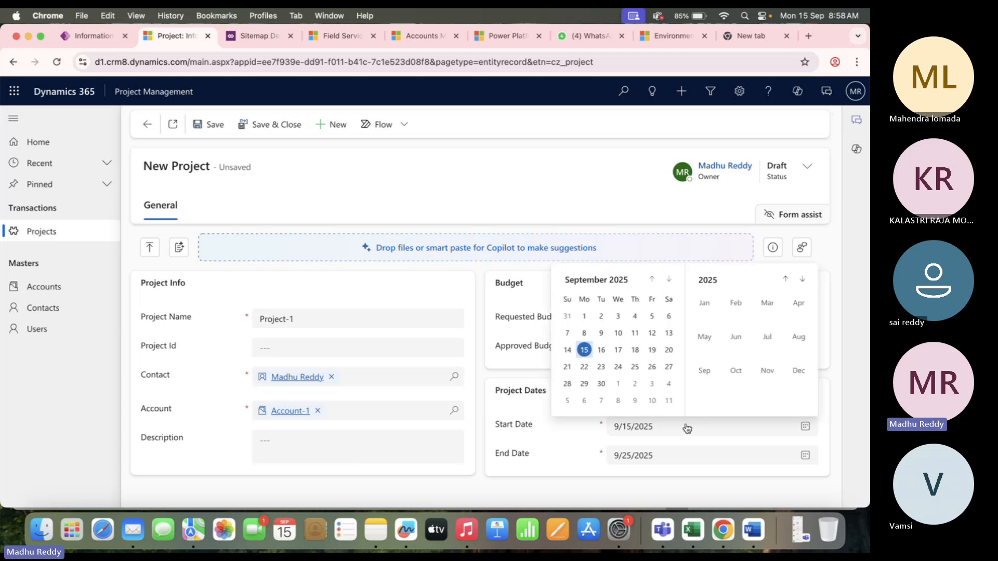
{"action": "left_click", "coordinate": [572, 357]}
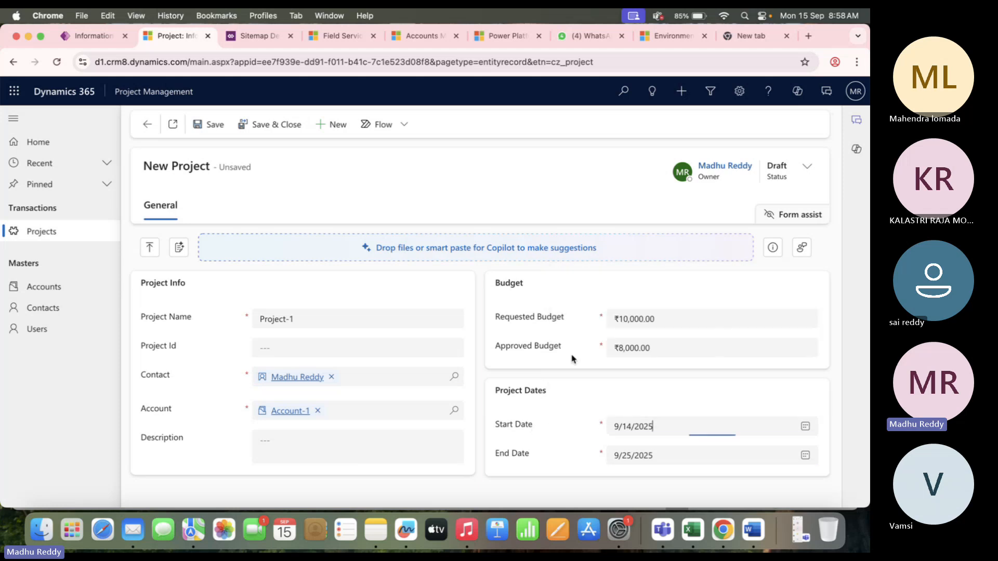
{"action": "left_click", "coordinate": [674, 434]}
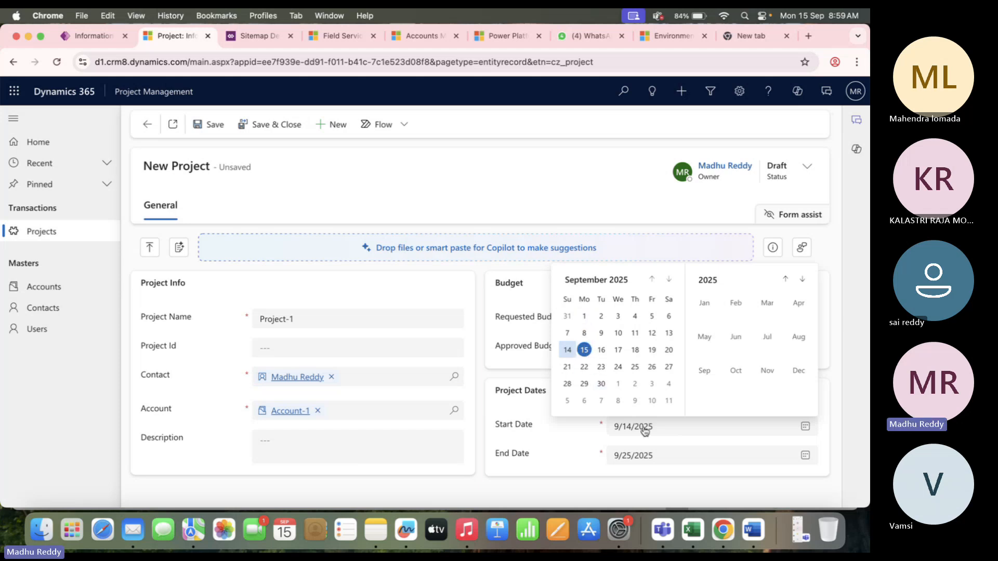
{"action": "left_click", "coordinate": [562, 429]}
{"action": "left_click", "coordinate": [669, 431]}
{"action": "left_click", "coordinate": [637, 333]}
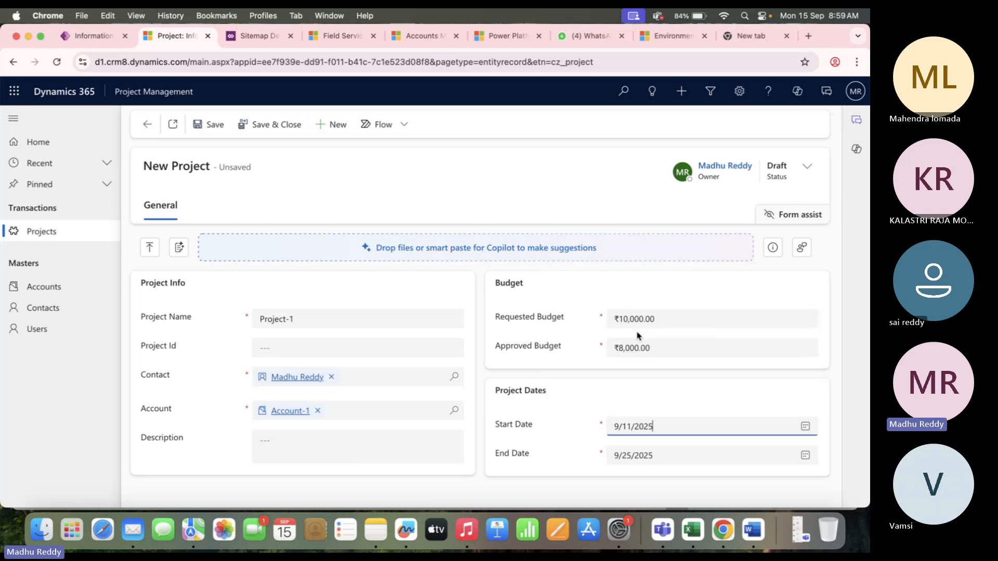
{"action": "left_click", "coordinate": [665, 432]}
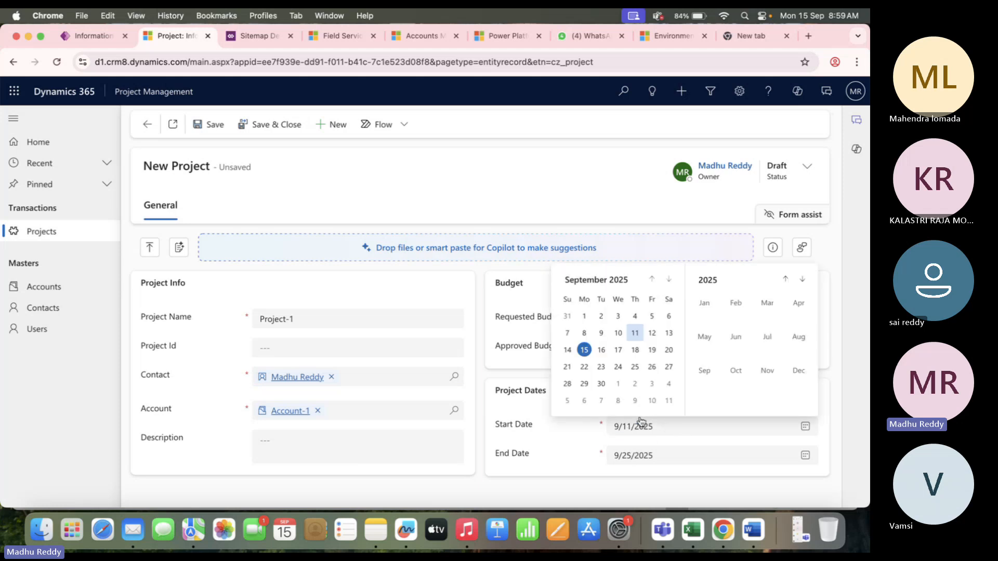
{"action": "left_click", "coordinate": [586, 352]}
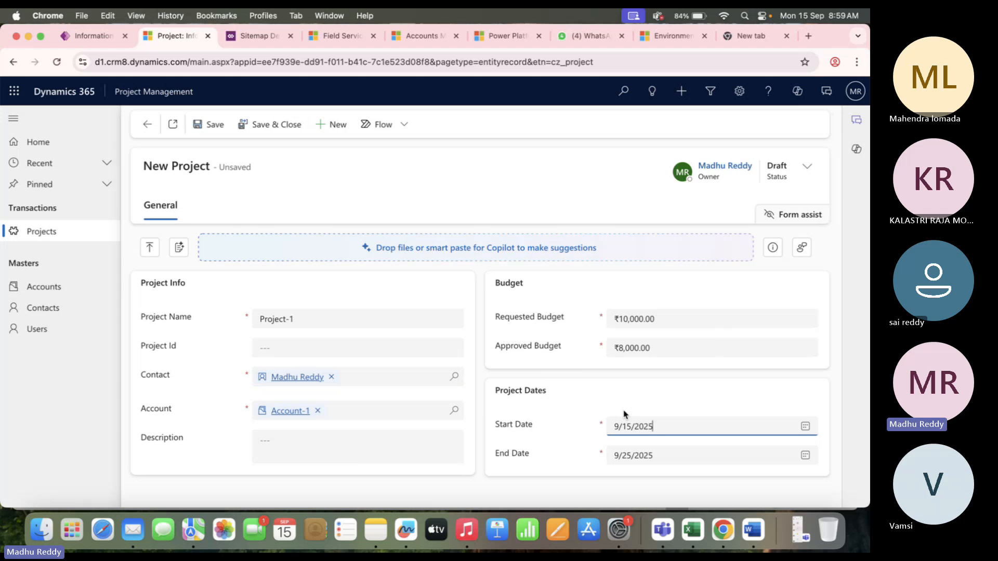
Set the end date to September 29, 2025 and save Project-1.
{"action": "left_click", "coordinate": [681, 459]}
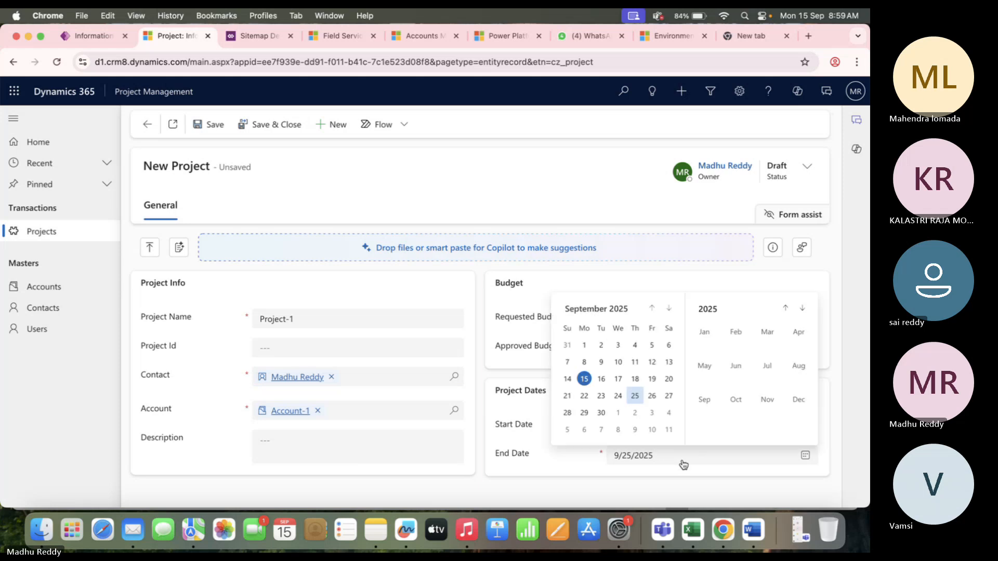
{"action": "left_click", "coordinate": [584, 412]}
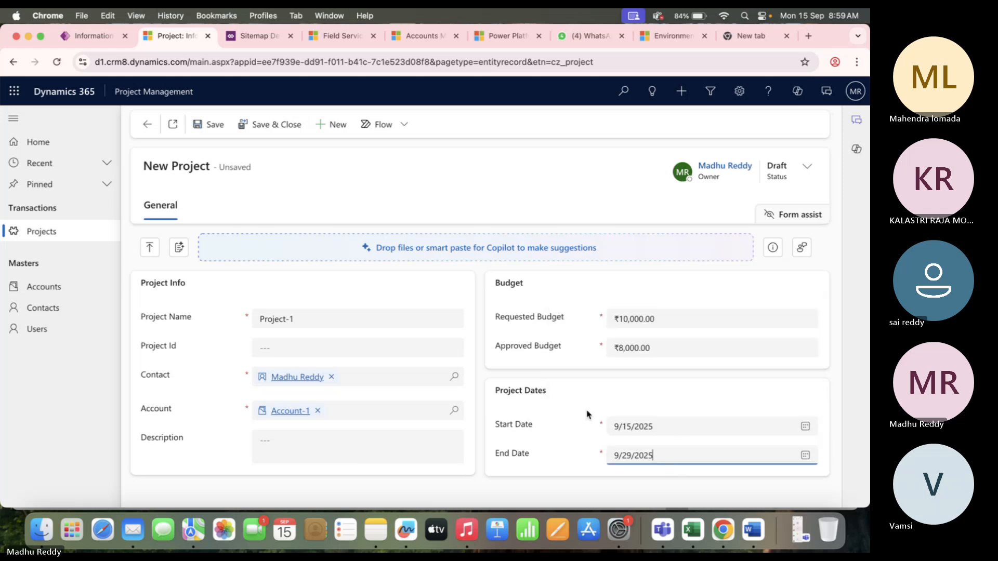
{"action": "left_click", "coordinate": [211, 123]}
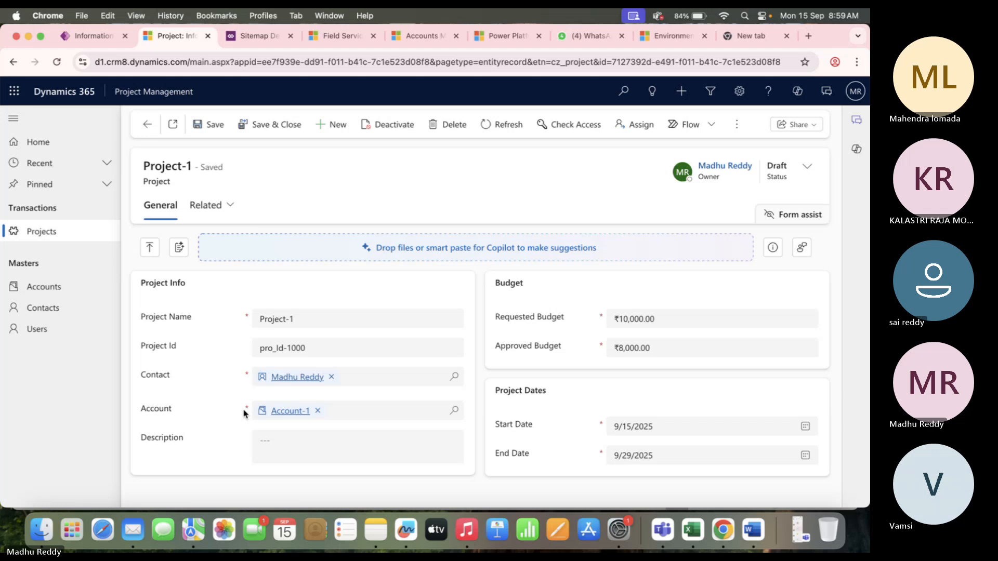
Start a new project named 'Project' with the new contact and Account-1.
{"action": "left_click", "coordinate": [62, 231]}
{"action": "left_click", "coordinate": [335, 129]}
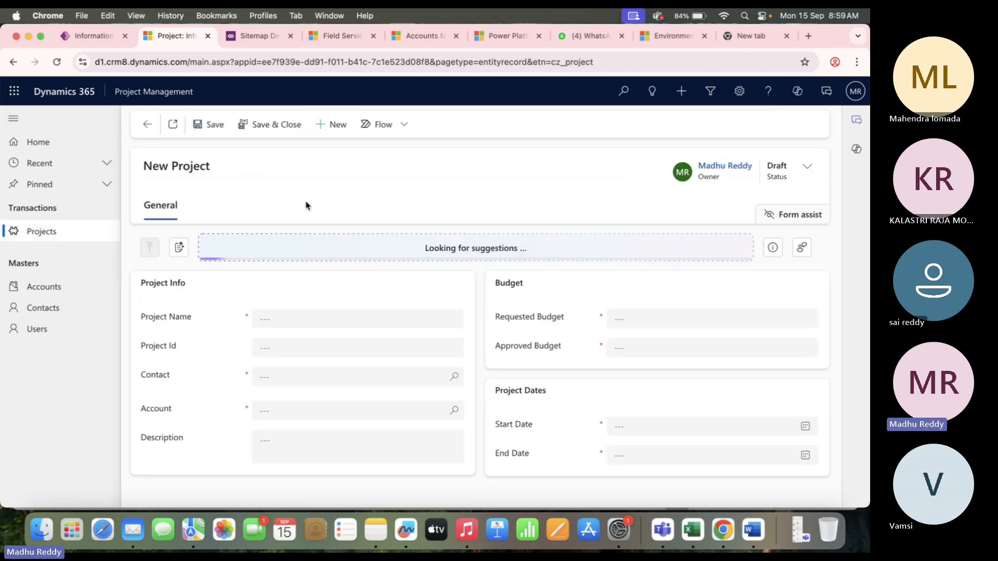
{"action": "left_click", "coordinate": [303, 318]}
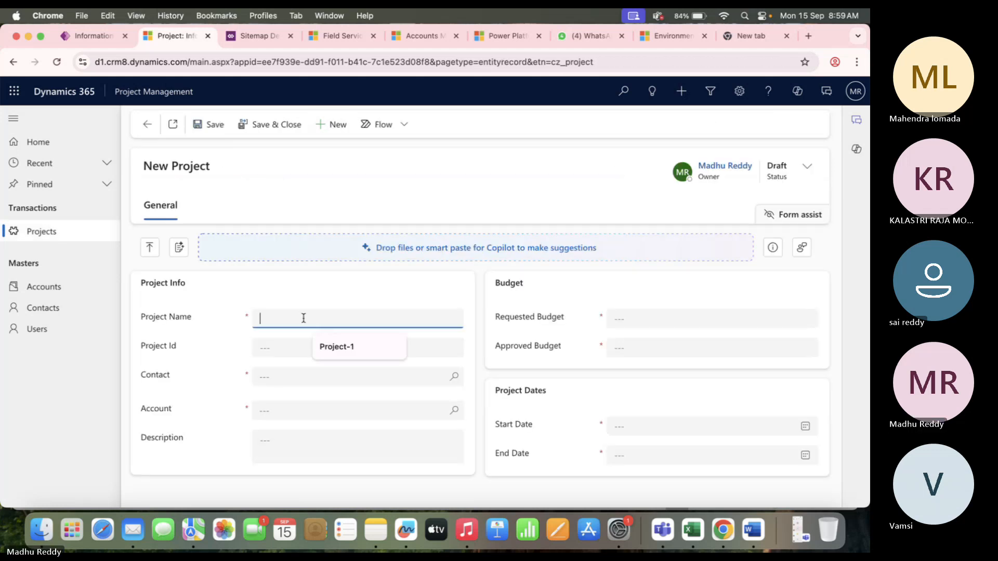
{"action": "type", "text": "Project"}
{"action": "left_click", "coordinate": [305, 378]}
{"action": "key", "text": "Return"}
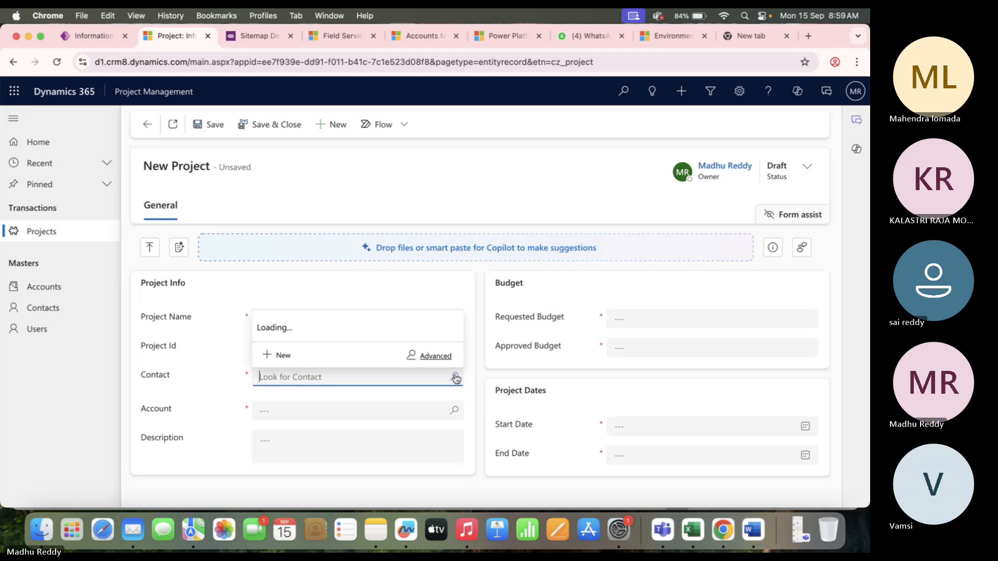
{"action": "left_click", "coordinate": [325, 325]}
{"action": "left_click", "coordinate": [455, 411]}
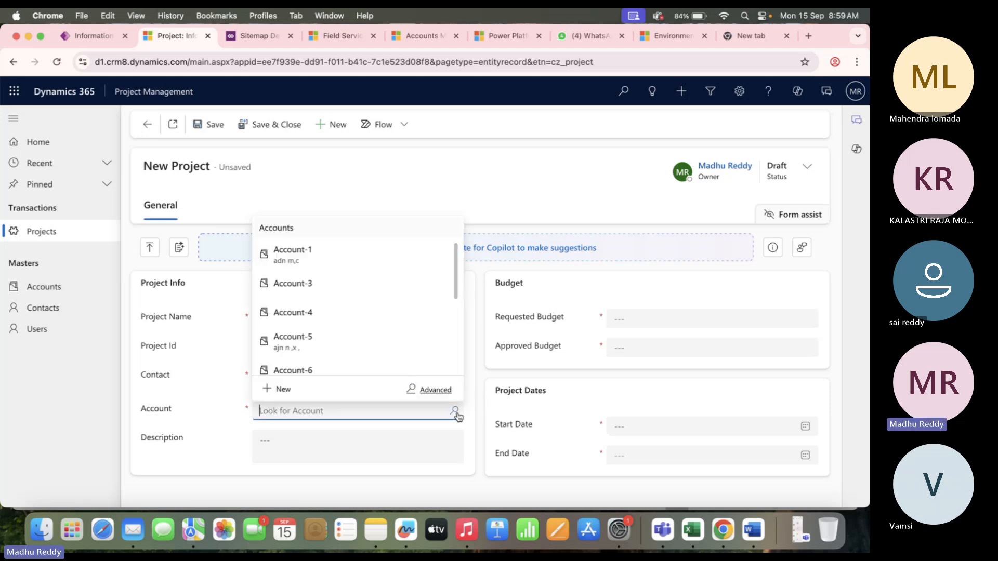
{"action": "left_click", "coordinate": [329, 263]}
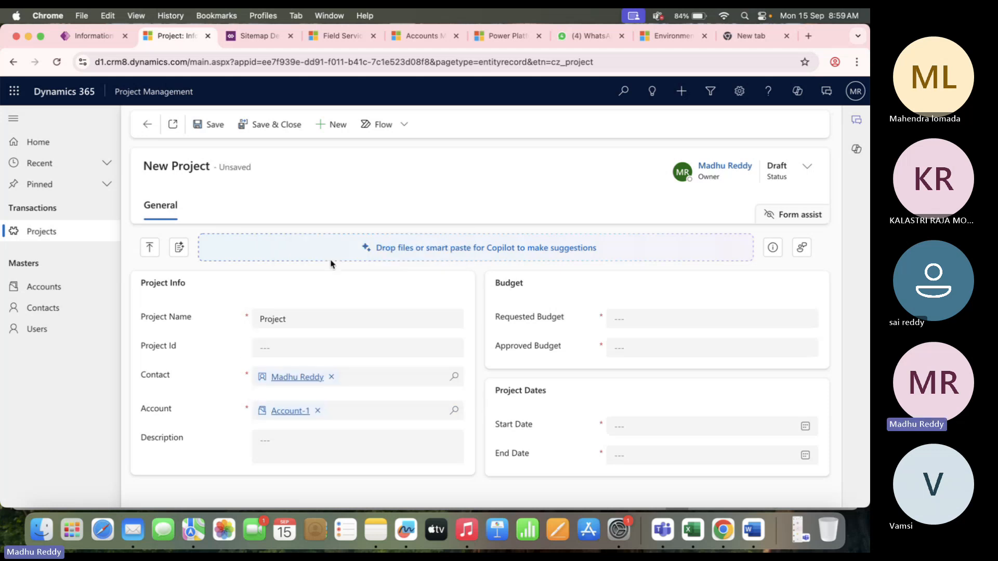
Give it budgets ₹15,000 requested and ₹10,000 approved, dates 9/17–9/24/2025, and save it.
{"action": "left_click", "coordinate": [675, 318]}
{"action": "type", "text": "15000"}
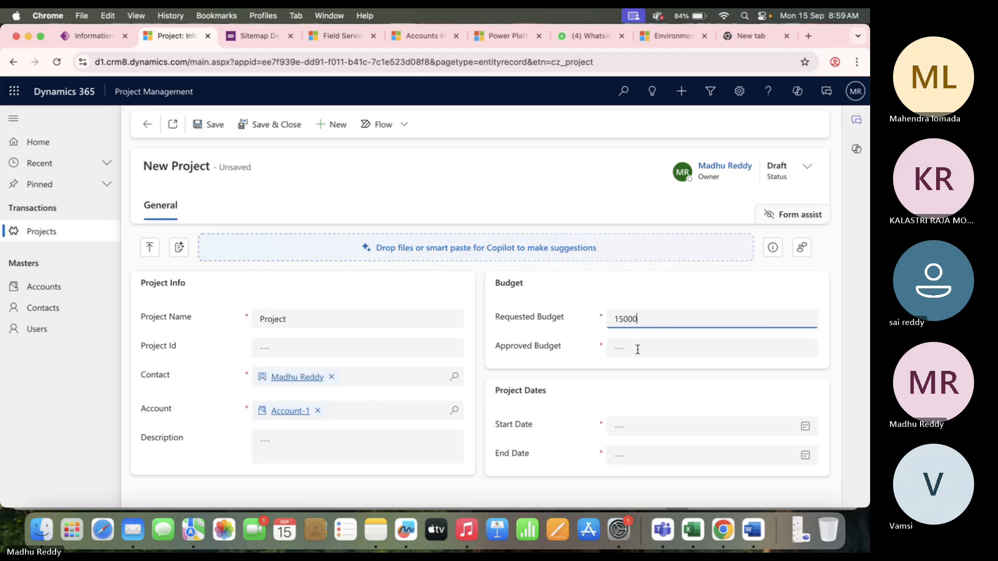
{"action": "left_click", "coordinate": [638, 349]}
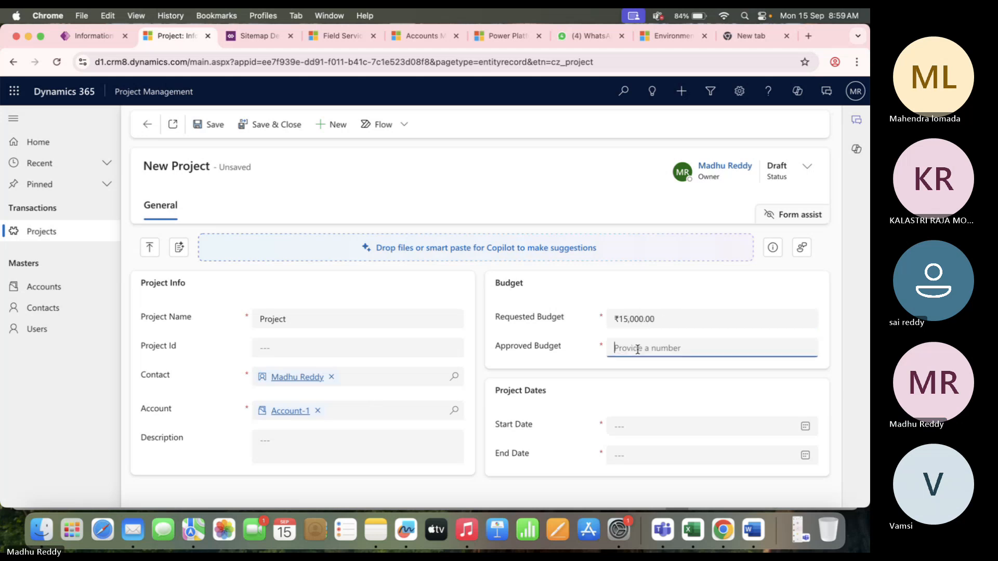
{"action": "type", "text": "10000"}
{"action": "left_click", "coordinate": [634, 427]}
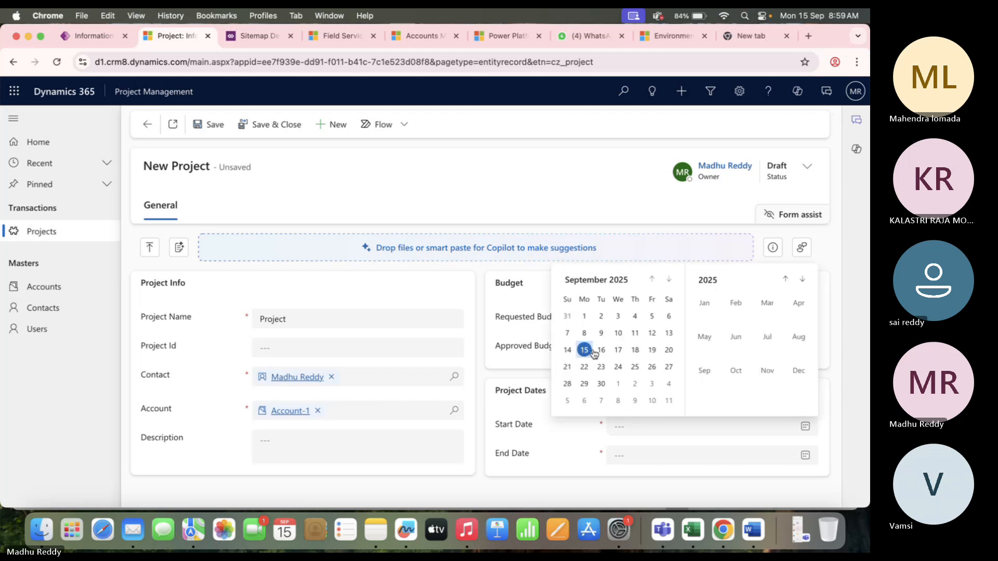
{"action": "left_click", "coordinate": [612, 352]}
{"action": "left_click", "coordinate": [664, 450]}
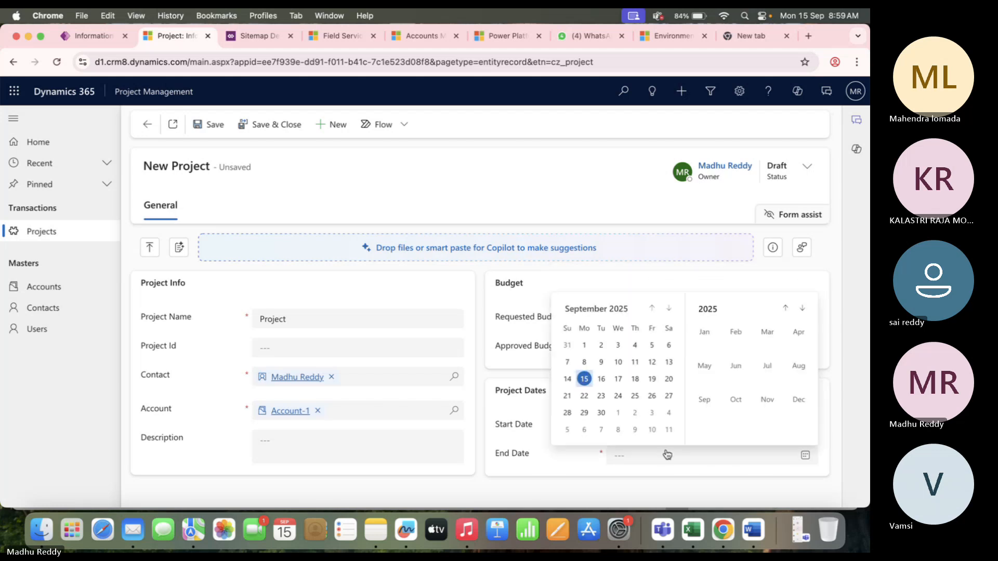
{"action": "left_click", "coordinate": [623, 397]}
{"action": "left_click", "coordinate": [274, 125]}
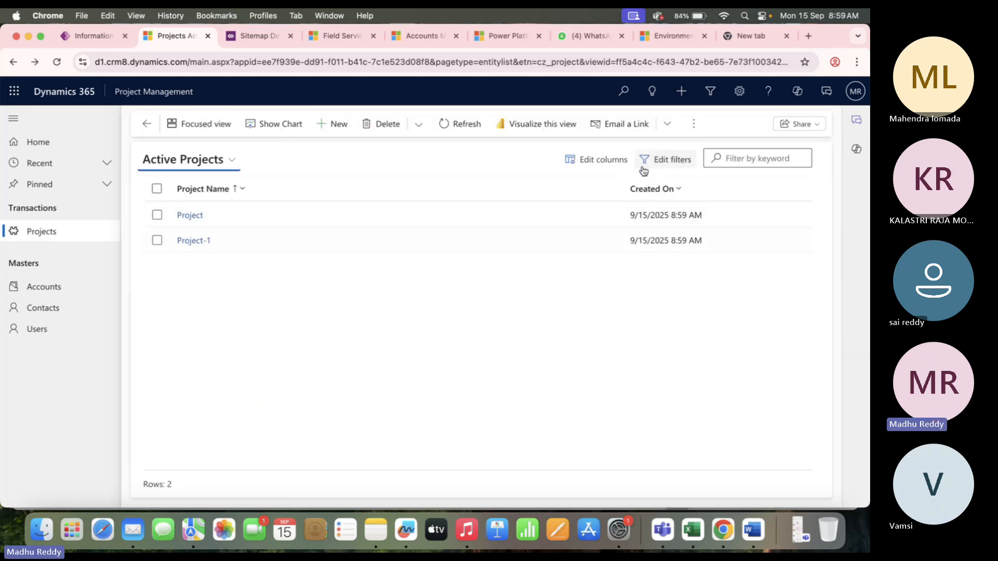
Add the Account column to the Active Projects view, then open the Account-1 record.
{"action": "left_click", "coordinate": [626, 161]}
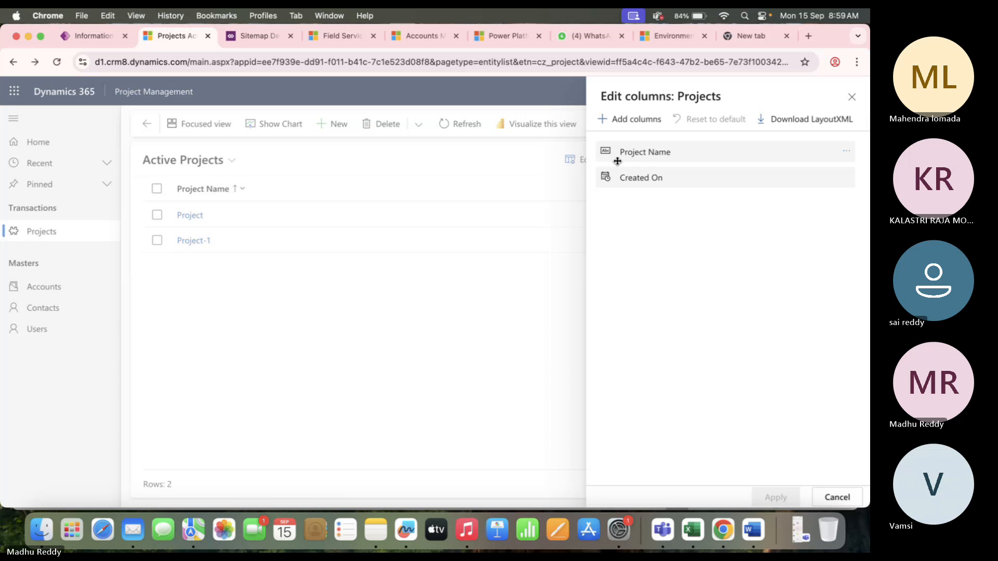
{"action": "left_click", "coordinate": [644, 119]}
{"action": "left_click", "coordinate": [710, 143]}
{"action": "type", "text": "ac"}
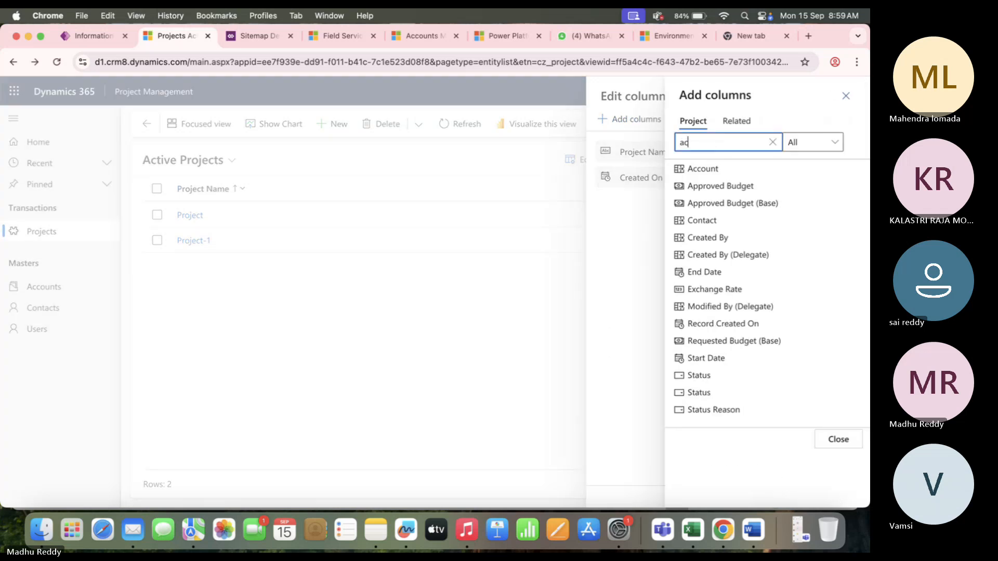
{"action": "type", "text": "coun"}
{"action": "left_click", "coordinate": [704, 169]}
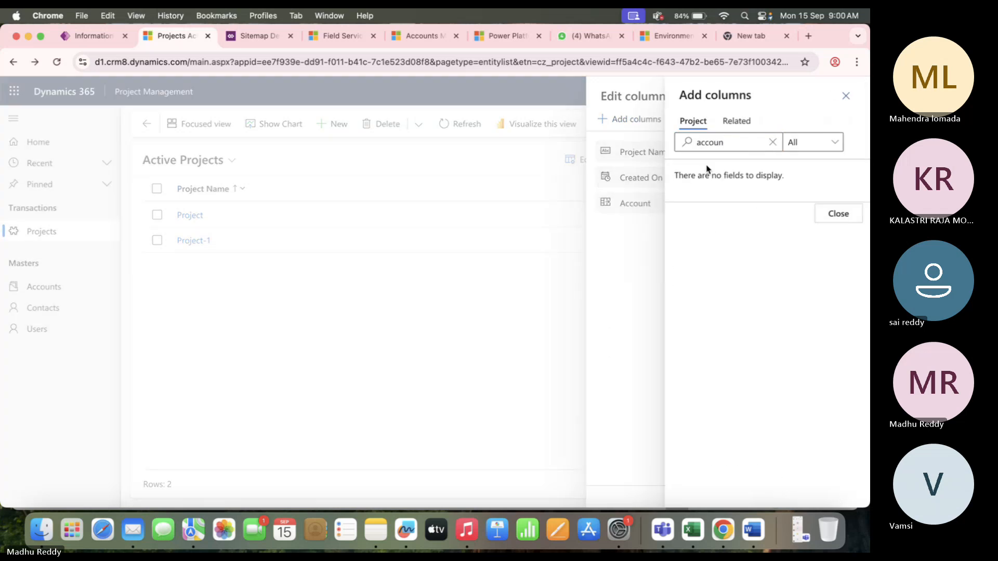
{"action": "left_click", "coordinate": [835, 216]}
{"action": "left_click", "coordinate": [773, 495]}
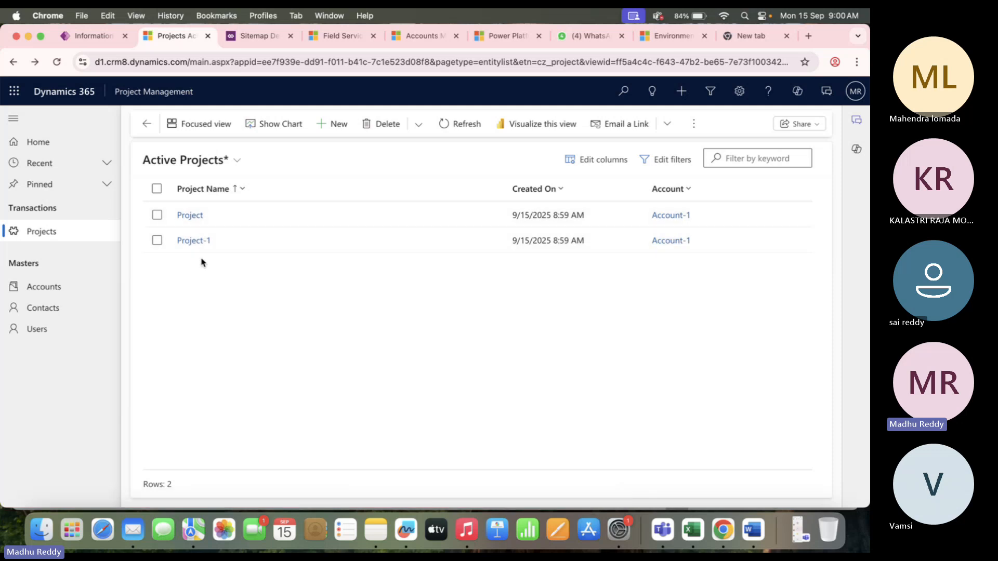
{"action": "left_click", "coordinate": [670, 216]}
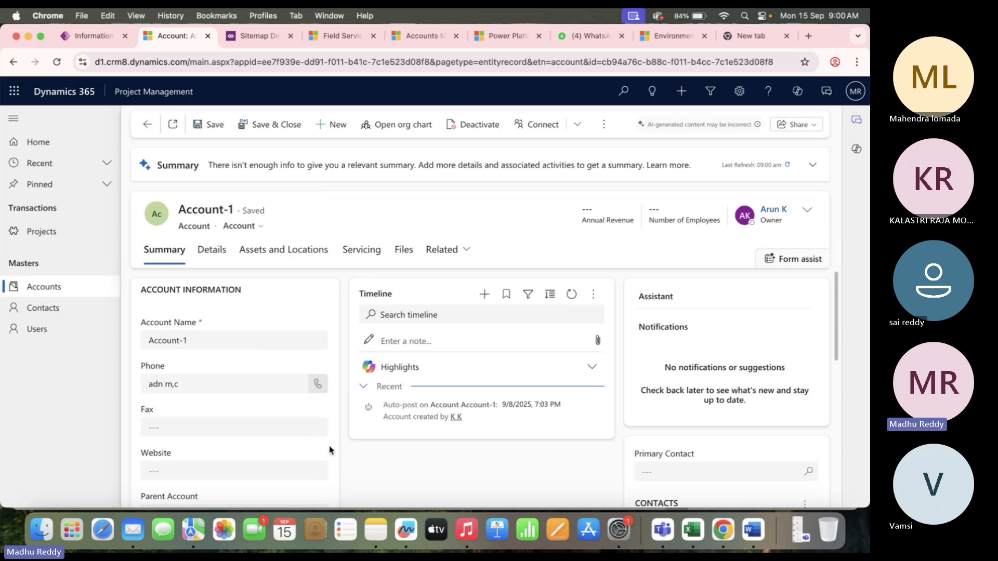
{"action": "scroll", "coordinate": [396, 462], "scroll_direction": "down", "scroll_amount": 5}
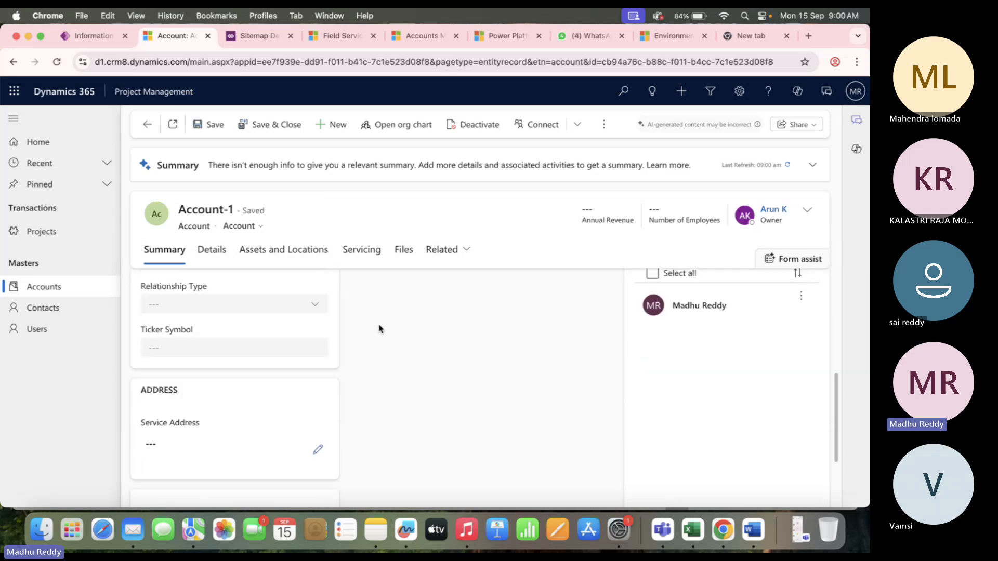
{"action": "scroll", "coordinate": [379, 328], "scroll_direction": "up", "scroll_amount": 3}
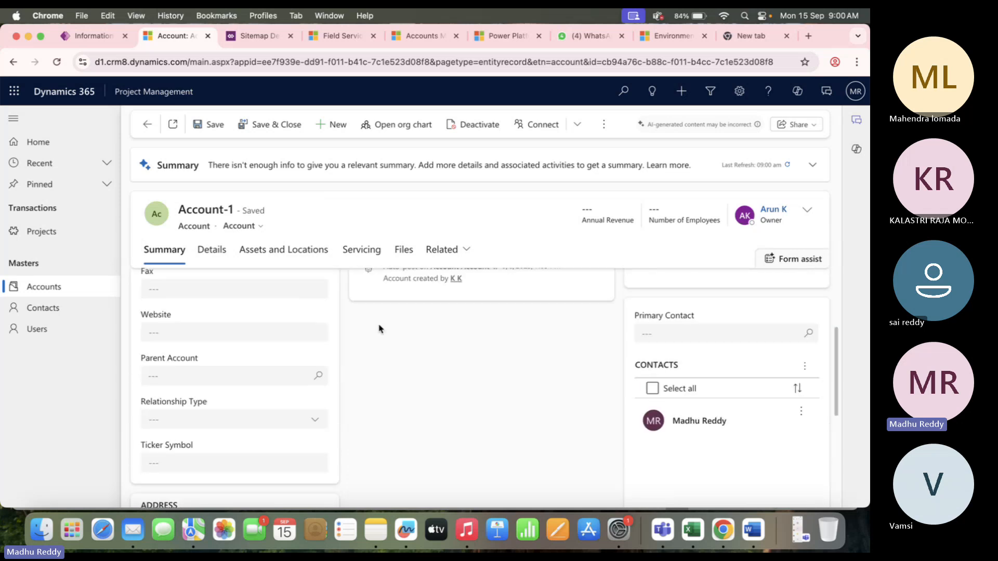
{"action": "scroll", "coordinate": [381, 326], "scroll_direction": "up", "scroll_amount": 4}
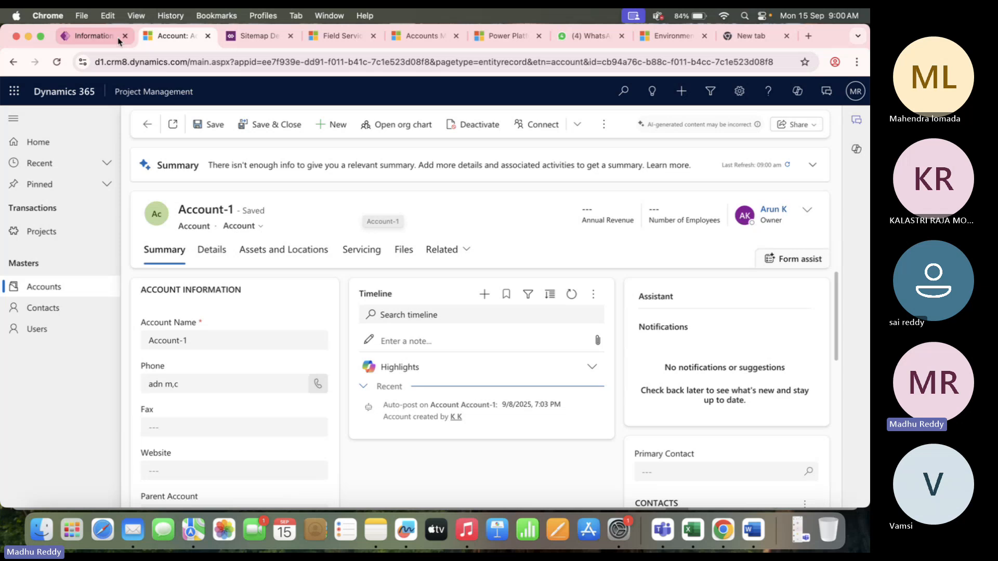
Return to the Power Apps Project form editor and exit back to the Project forms list.
{"action": "left_click", "coordinate": [97, 42]}
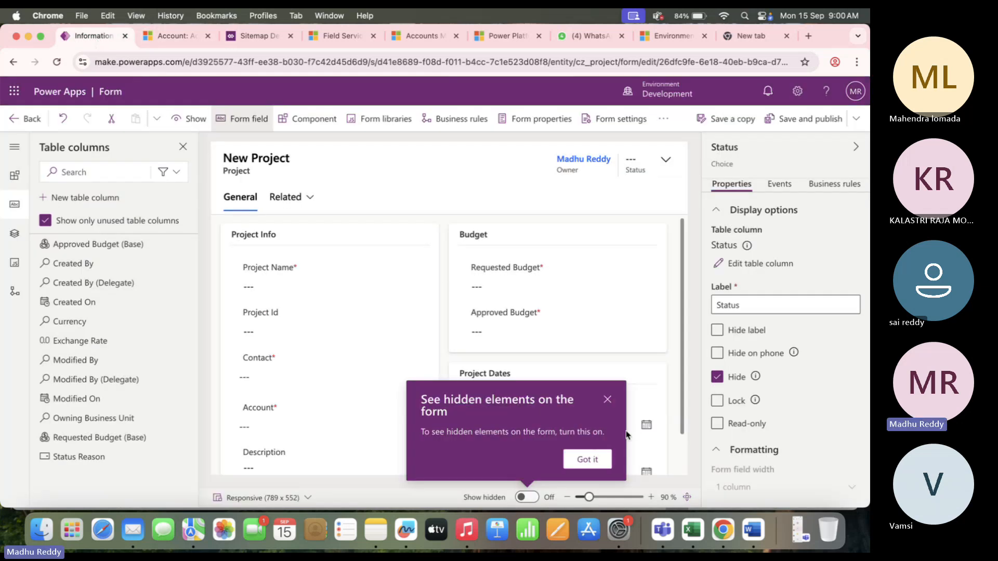
{"action": "left_click", "coordinate": [606, 399]}
{"action": "left_click", "coordinate": [182, 42]}
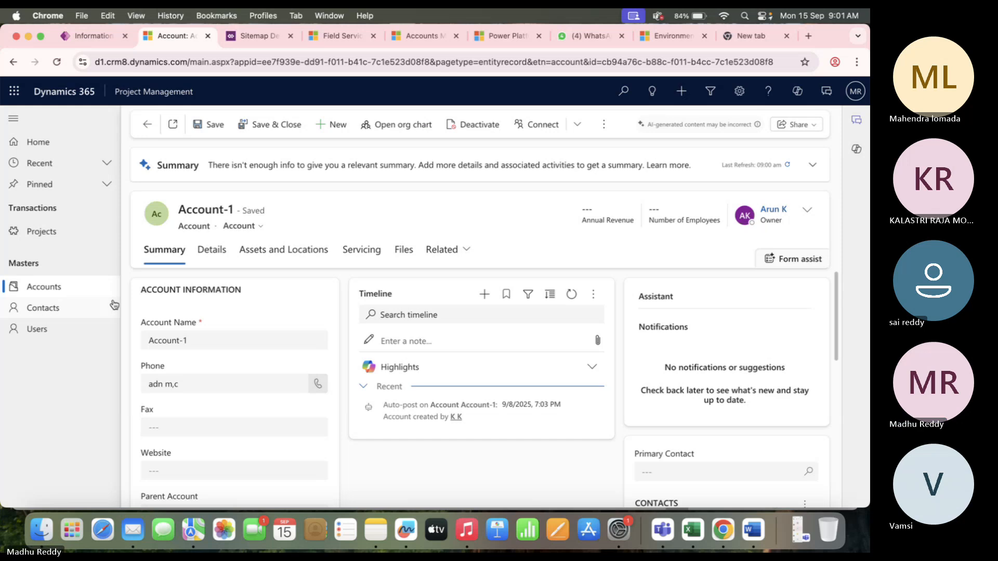
{"action": "left_click", "coordinate": [91, 35]}
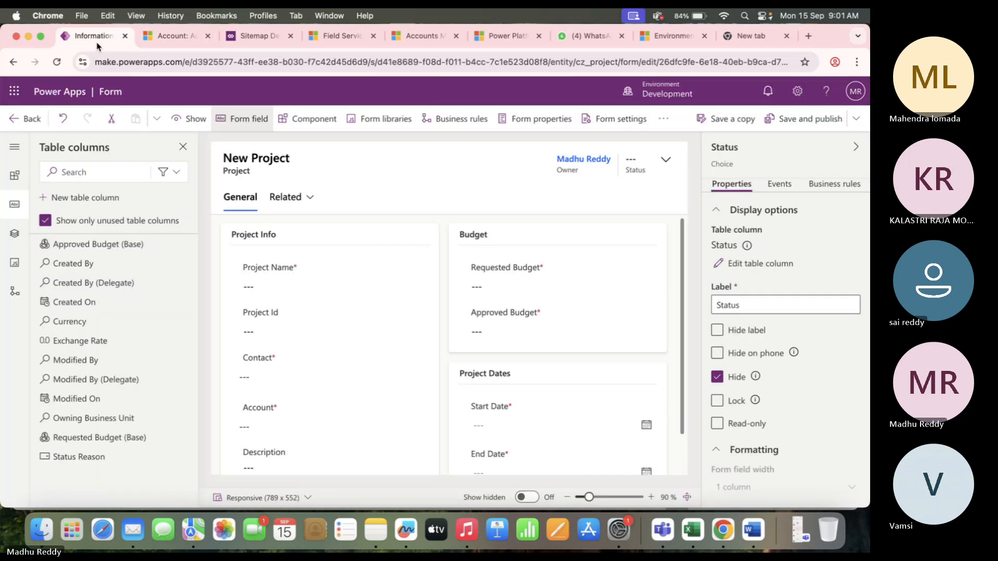
{"action": "left_click", "coordinate": [29, 122]}
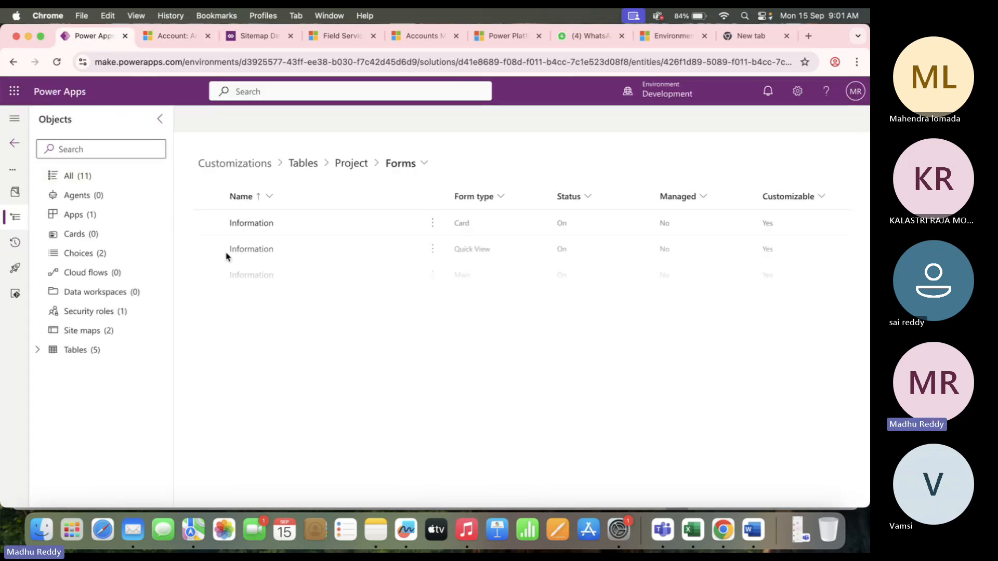
Add the existing Account main form to the solution's Account table forms.
{"action": "left_click", "coordinate": [113, 350]}
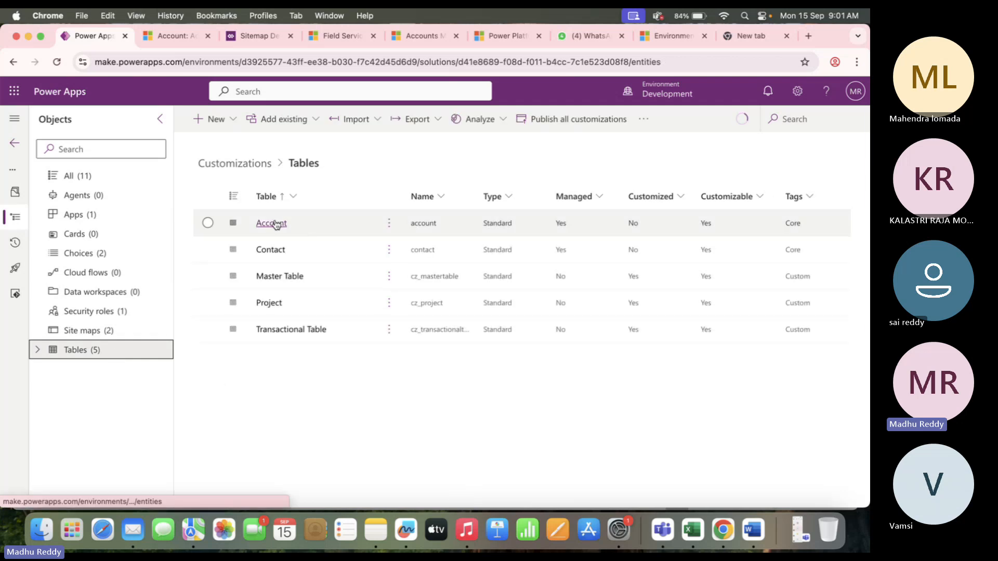
{"action": "left_click", "coordinate": [275, 224]}
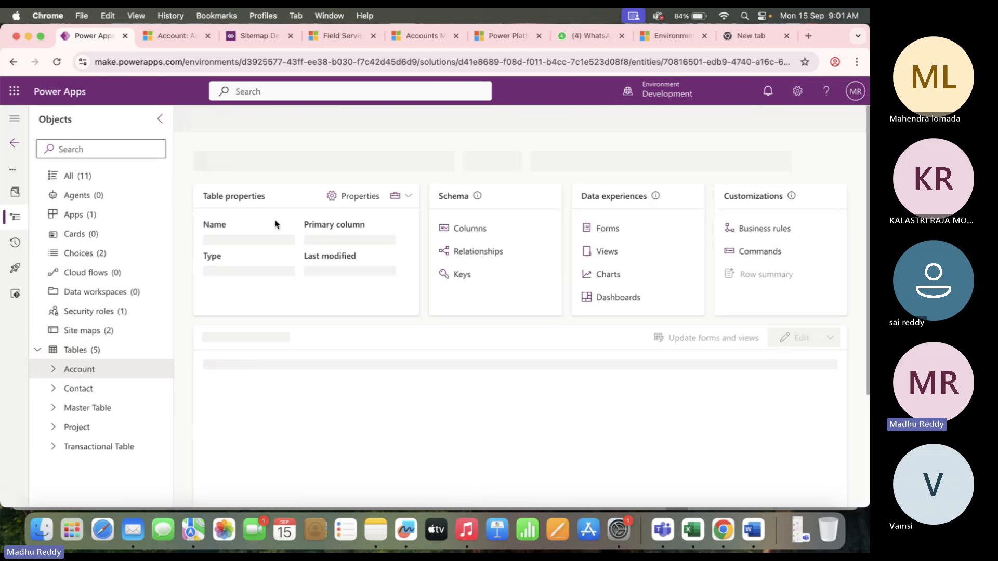
{"action": "left_click", "coordinate": [608, 228]}
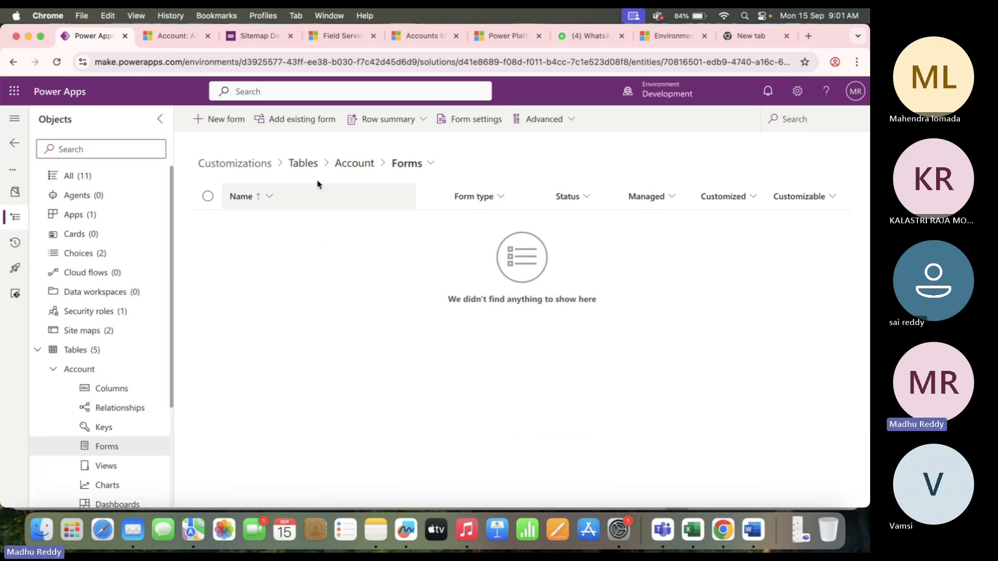
{"action": "left_click", "coordinate": [296, 120]}
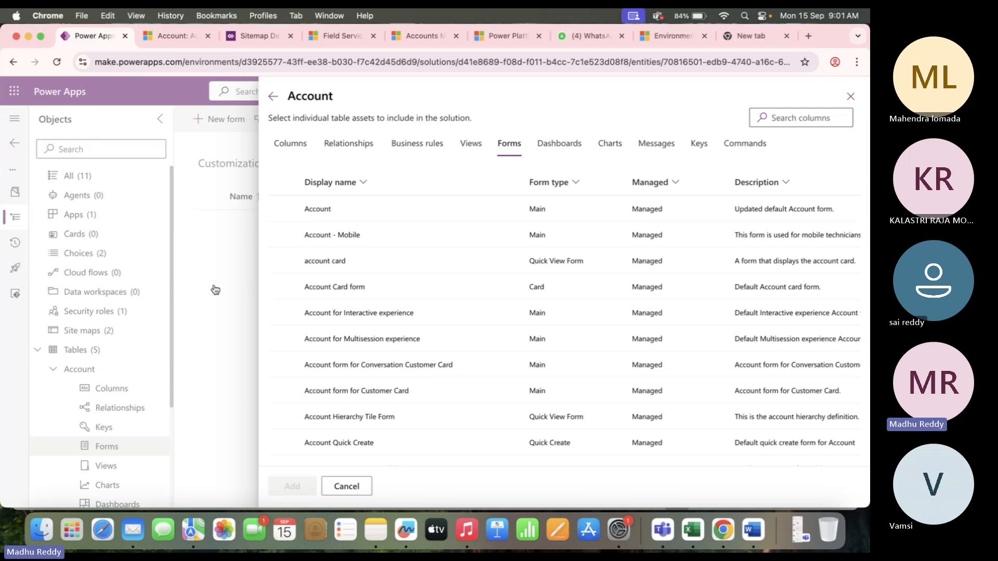
{"action": "left_click", "coordinate": [282, 209]}
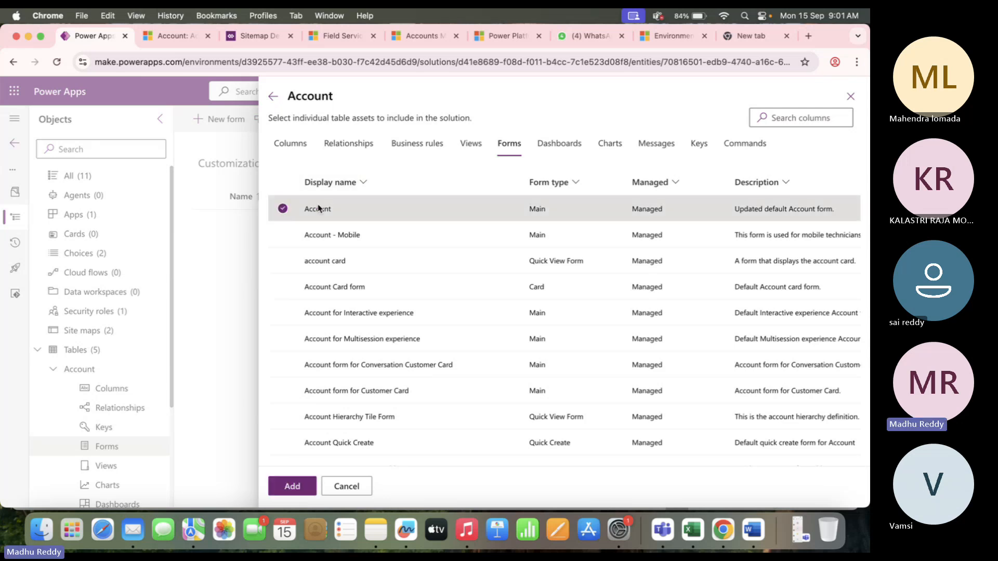
{"action": "left_click", "coordinate": [292, 486]}
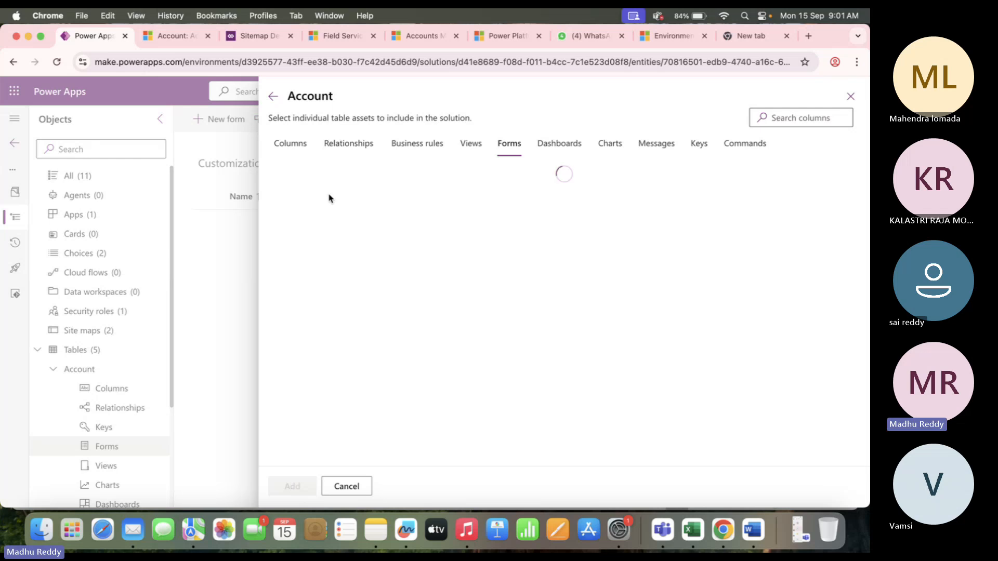
{"action": "left_click", "coordinate": [171, 36]}
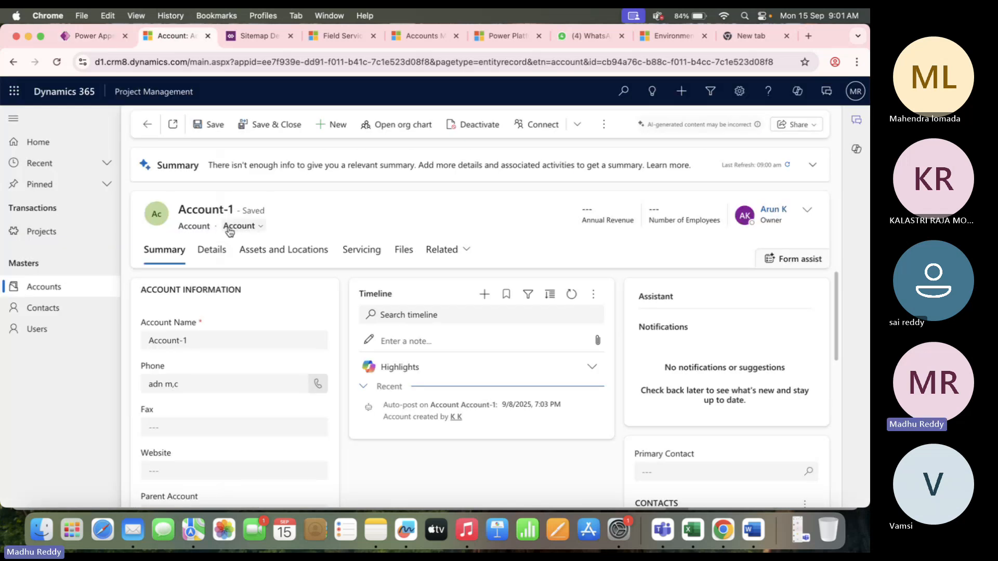
Open the Account main form in the form designer and show the Components list.
{"action": "left_click", "coordinate": [90, 41]}
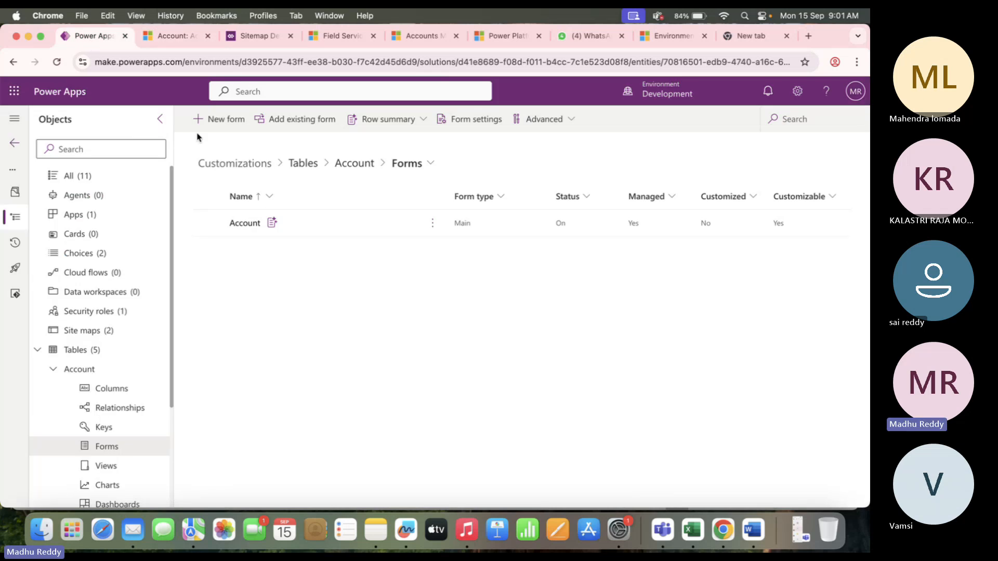
{"action": "left_click", "coordinate": [247, 227]}
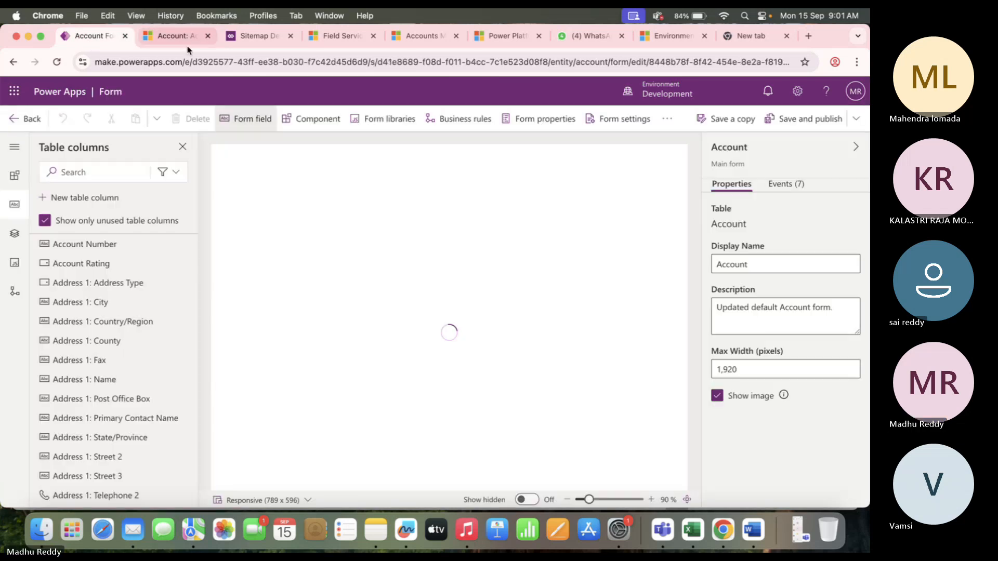
{"action": "left_click", "coordinate": [183, 38]}
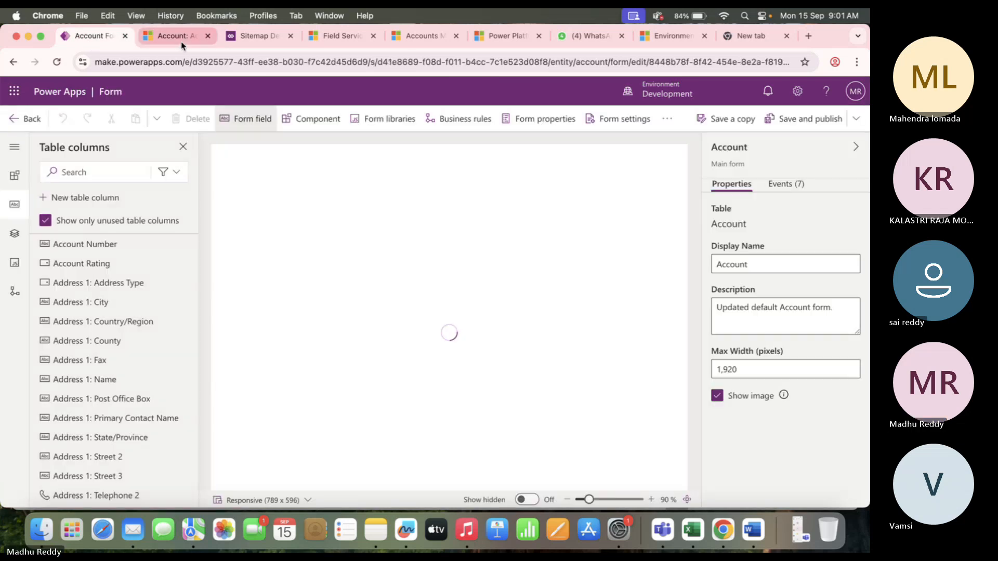
{"action": "scroll", "coordinate": [333, 365], "scroll_direction": "down", "scroll_amount": 3}
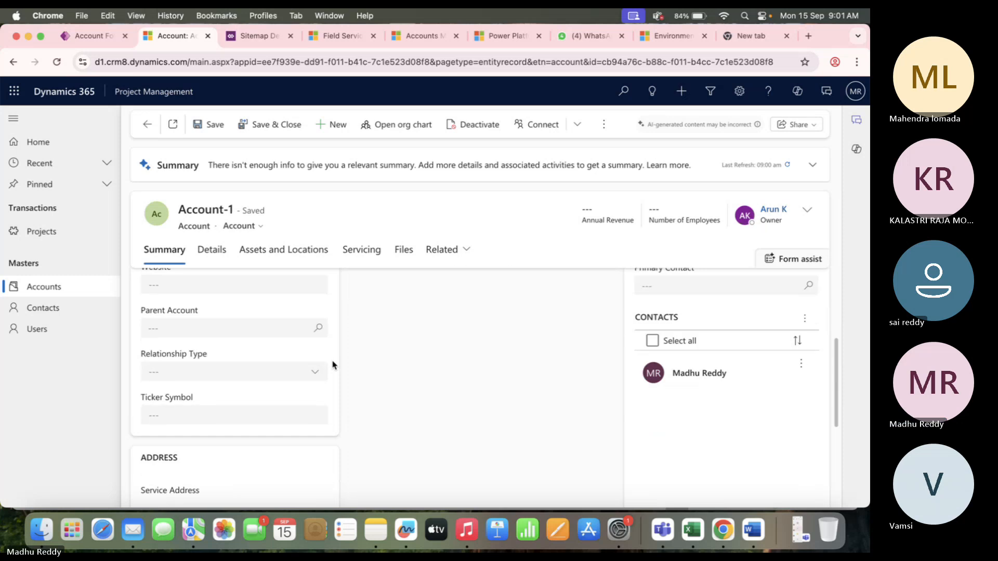
{"action": "scroll", "coordinate": [333, 365], "scroll_direction": "up", "scroll_amount": 5}
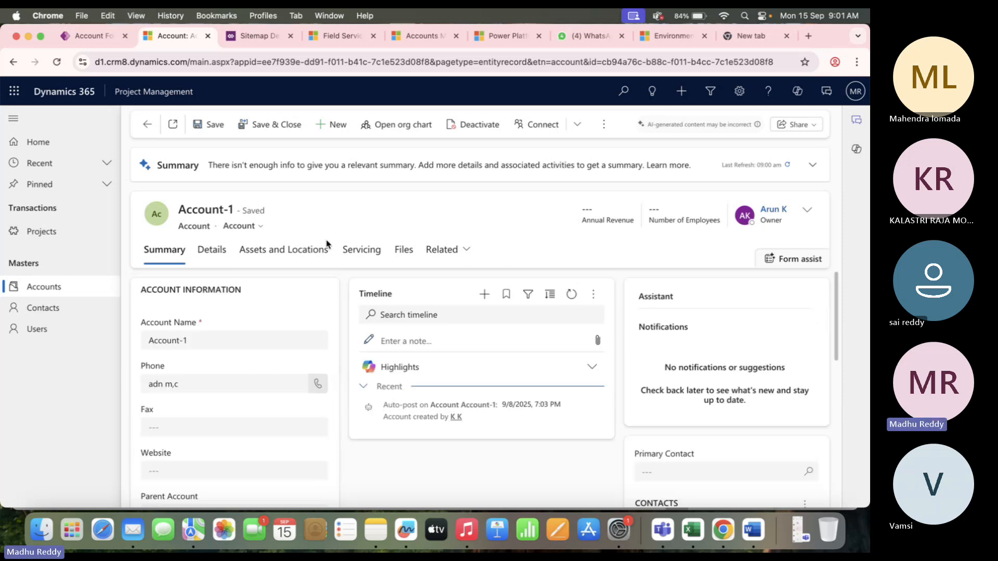
{"action": "left_click", "coordinate": [91, 36]}
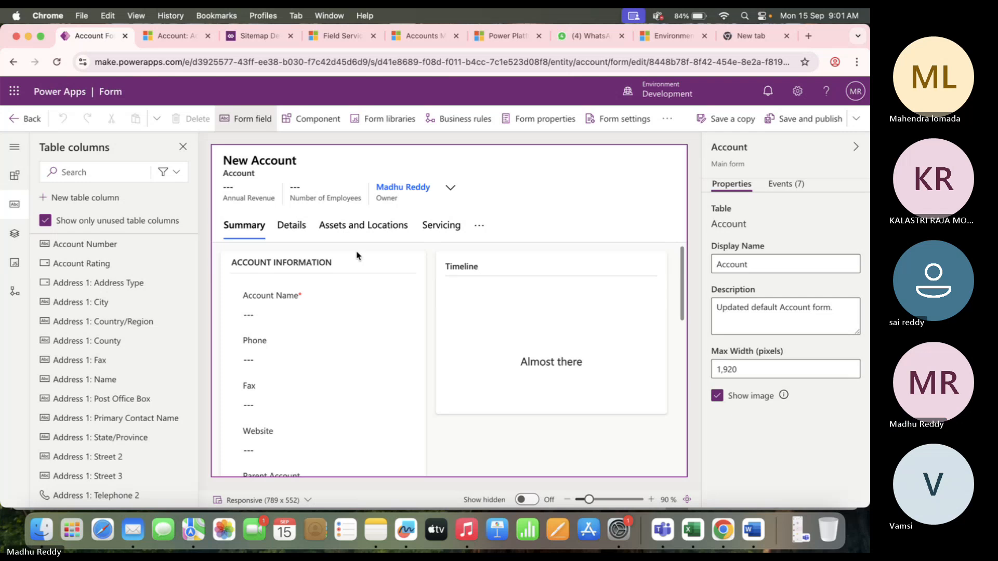
{"action": "left_click", "coordinate": [318, 124]}
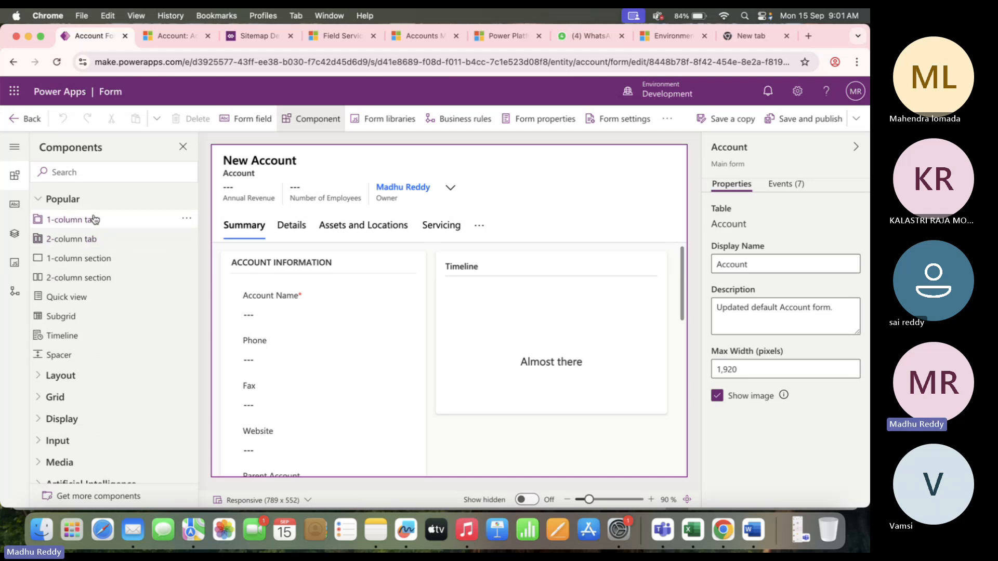
Add a one-column New Tab to the Account form and place it after Details.
{"action": "left_click", "coordinate": [94, 219]}
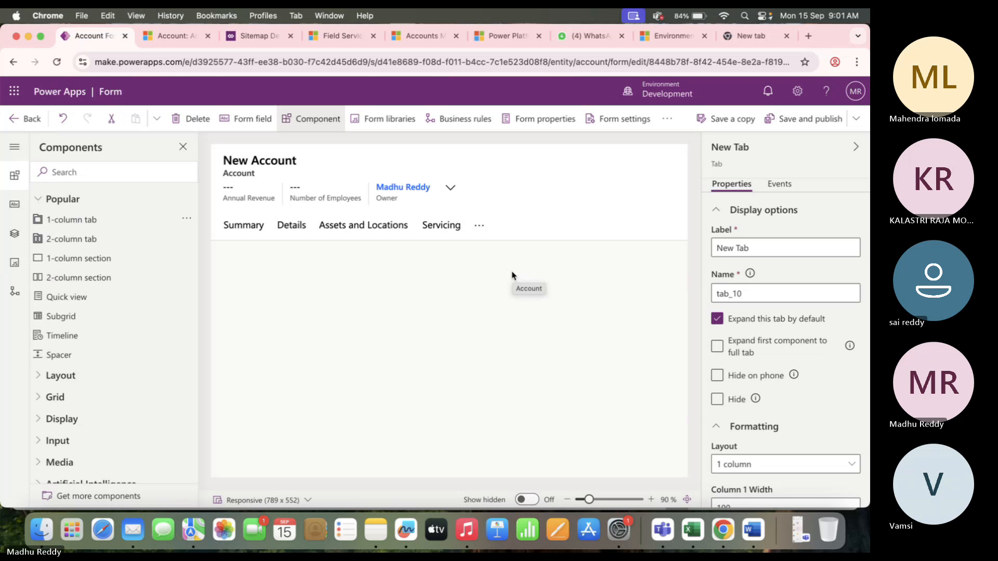
{"action": "left_click", "coordinate": [480, 227]}
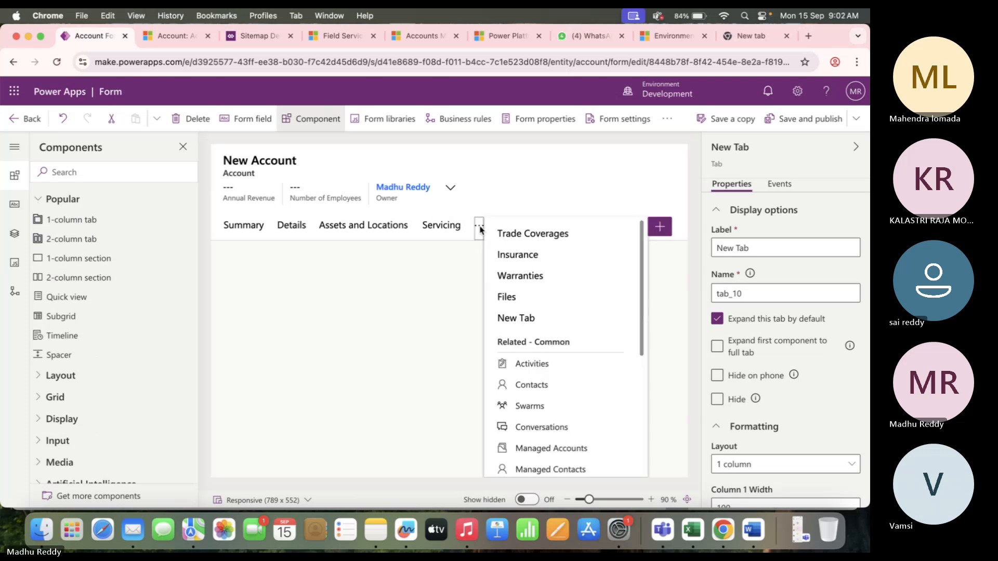
{"action": "left_click", "coordinate": [540, 319]}
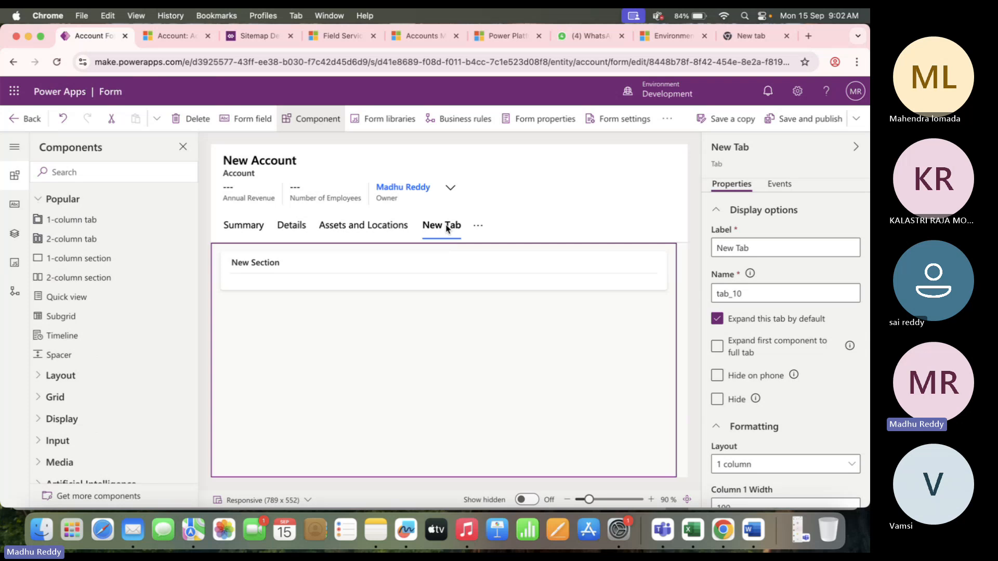
{"action": "left_click", "coordinate": [293, 234]}
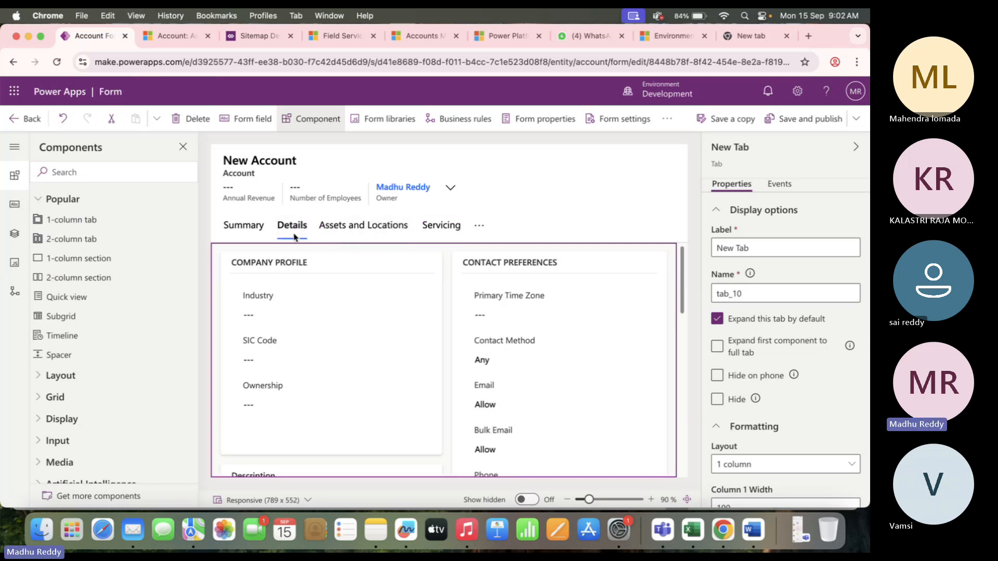
{"action": "left_click", "coordinate": [326, 232]}
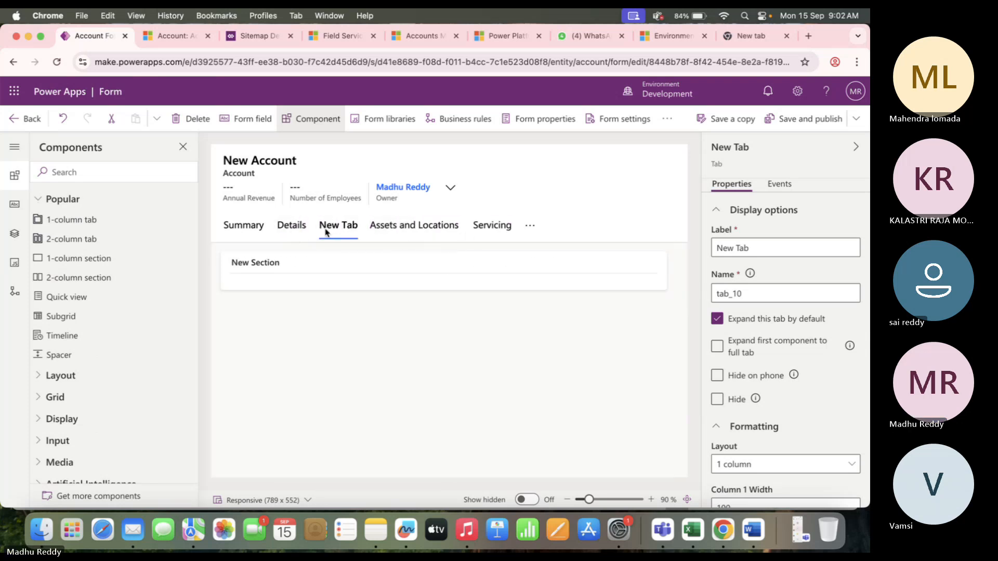
Relabel the new tab as Related Data and select its empty section.
{"action": "left_click", "coordinate": [750, 247]}
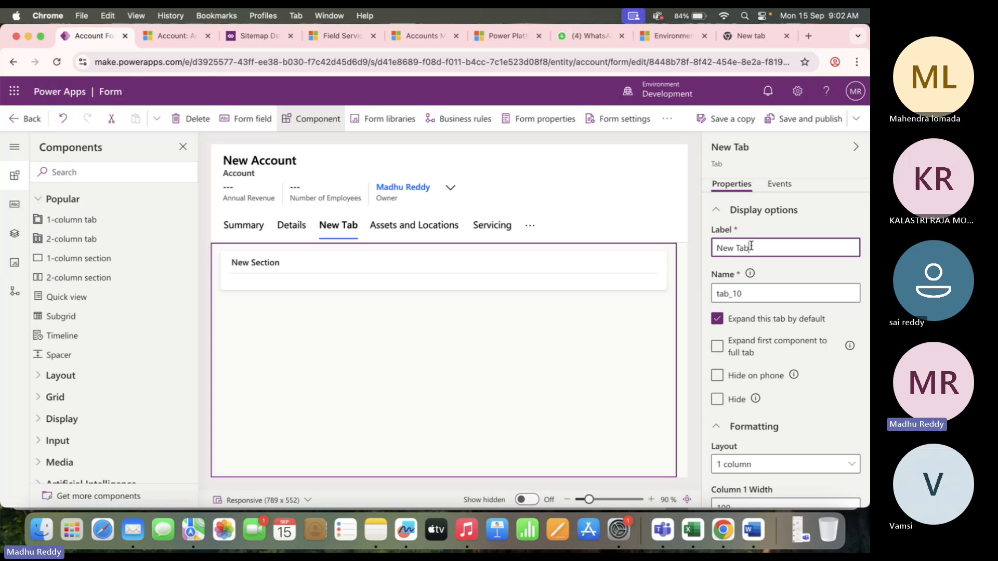
{"action": "key", "text": "BackSpace"}
{"action": "key", "text": "BackSpace"}
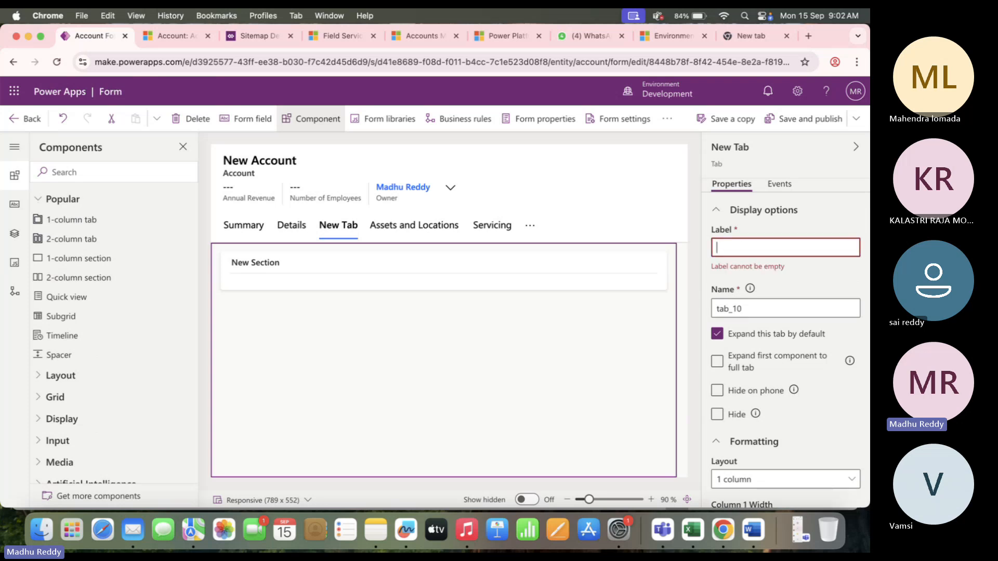
{"action": "type", "text": "Related Data"}
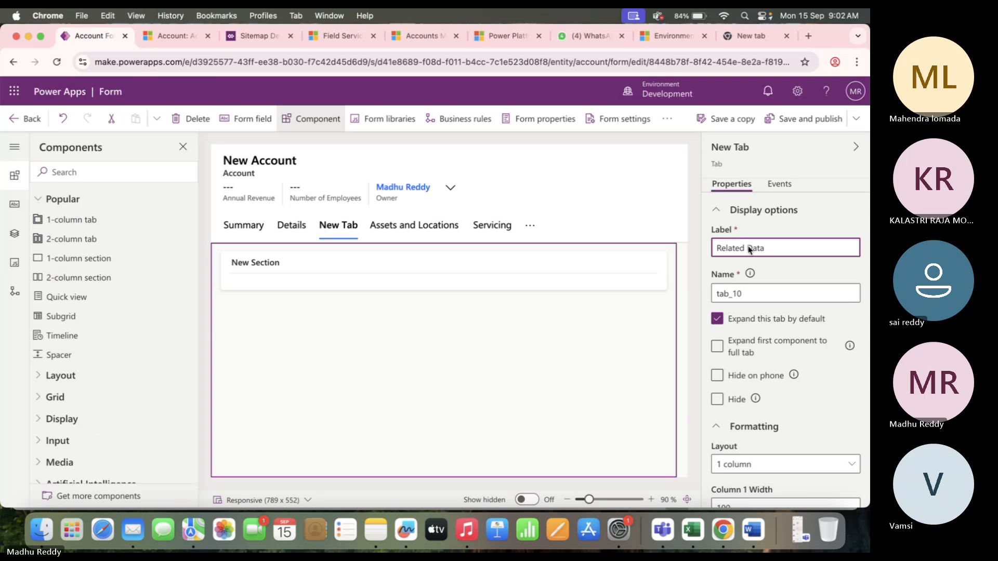
{"action": "left_click", "coordinate": [555, 357]}
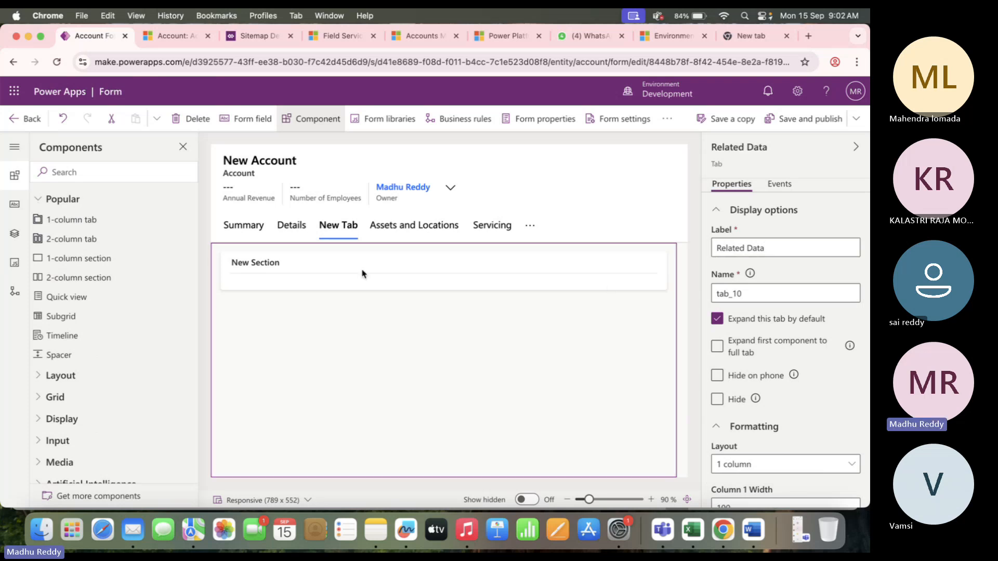
{"action": "left_click", "coordinate": [298, 275]}
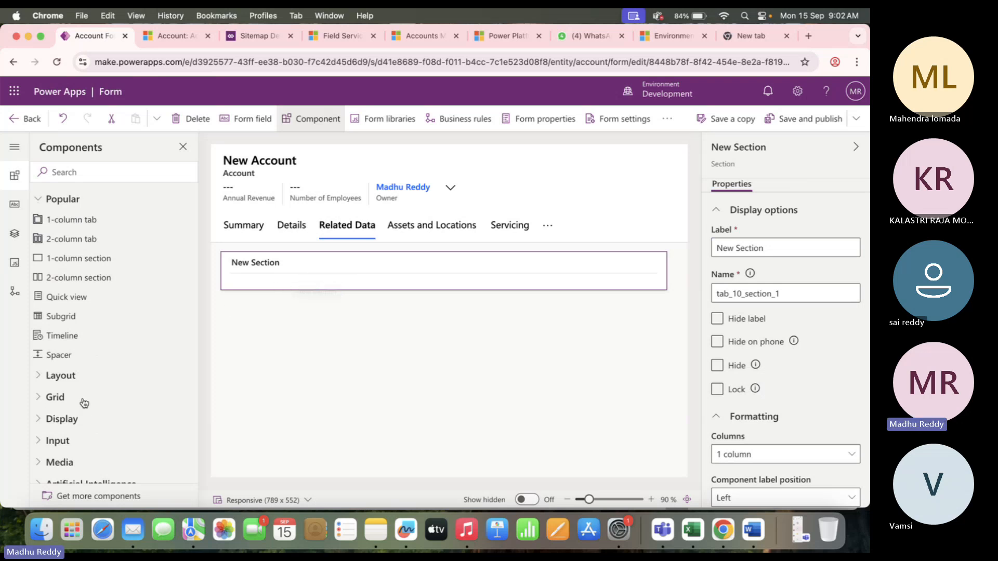
Insert a Projects (Account) subgrid with default view Active Projects into New Section.
{"action": "scroll", "coordinate": [95, 407], "scroll_direction": "down", "scroll_amount": 2}
{"action": "left_click", "coordinate": [38, 367]}
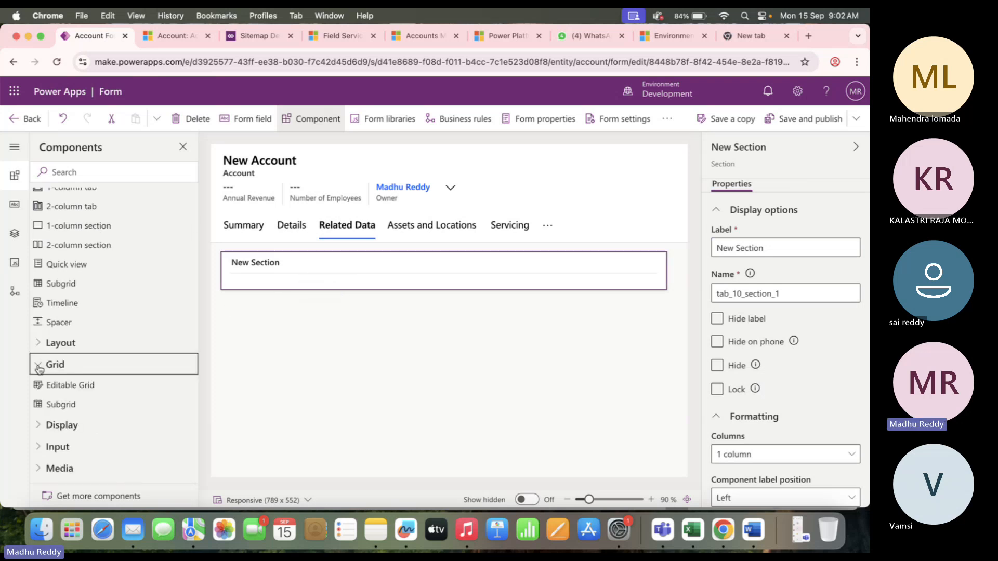
{"action": "left_click", "coordinate": [55, 409]}
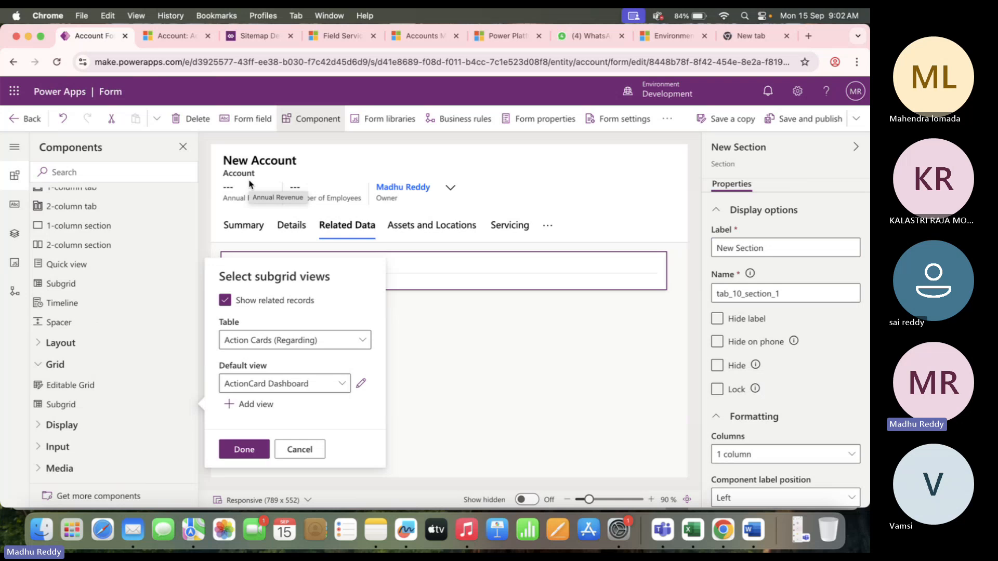
{"action": "left_click", "coordinate": [323, 346]}
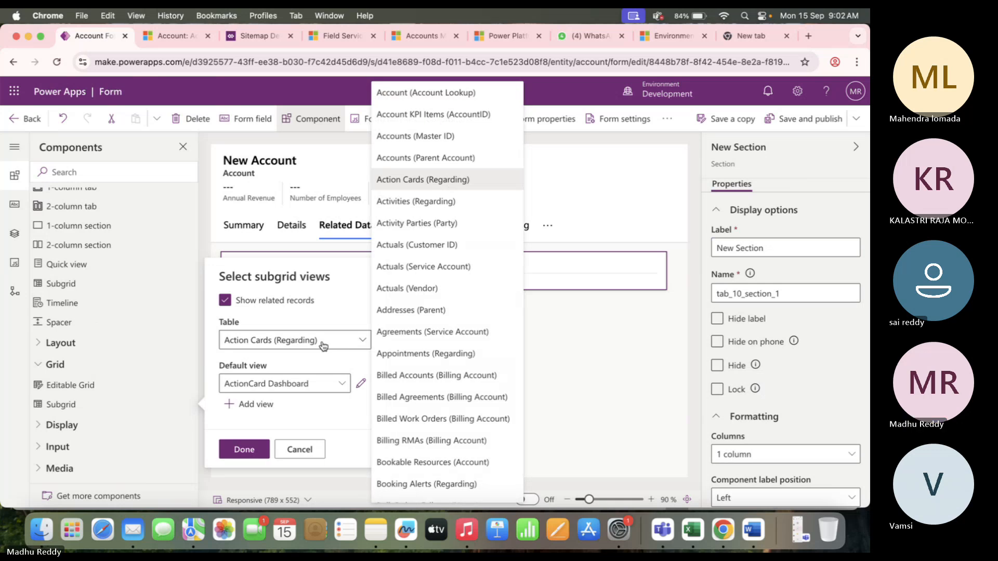
{"action": "scroll", "coordinate": [436, 382], "scroll_direction": "down", "scroll_amount": 15}
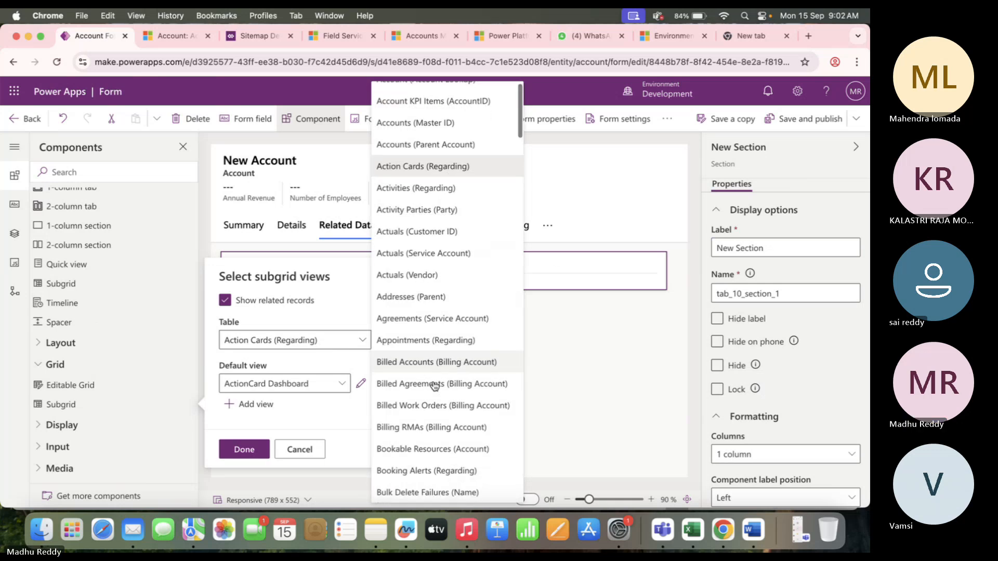
{"action": "scroll", "coordinate": [435, 385], "scroll_direction": "down", "scroll_amount": 1}
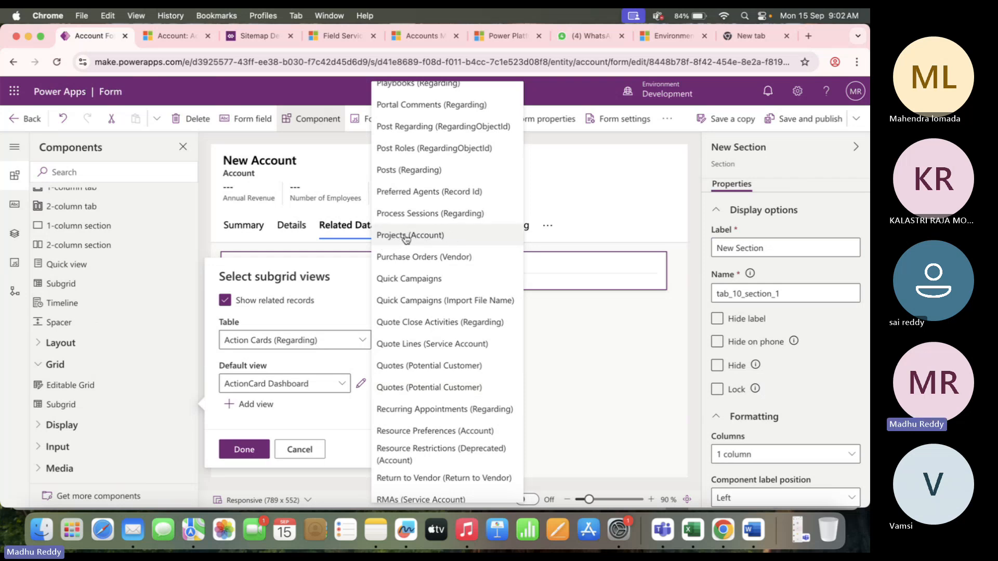
{"action": "left_click", "coordinate": [435, 236]}
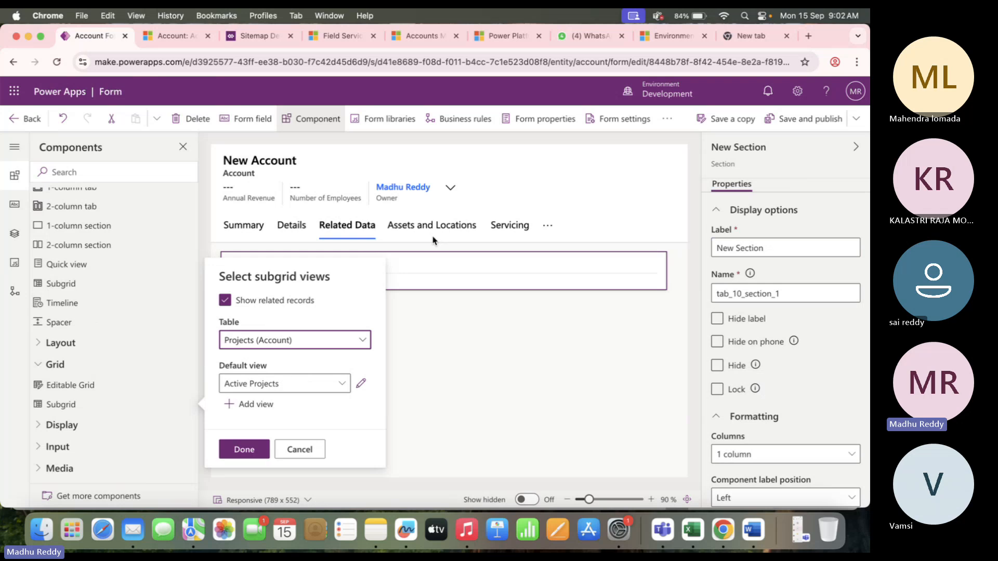
{"action": "left_click", "coordinate": [325, 385]}
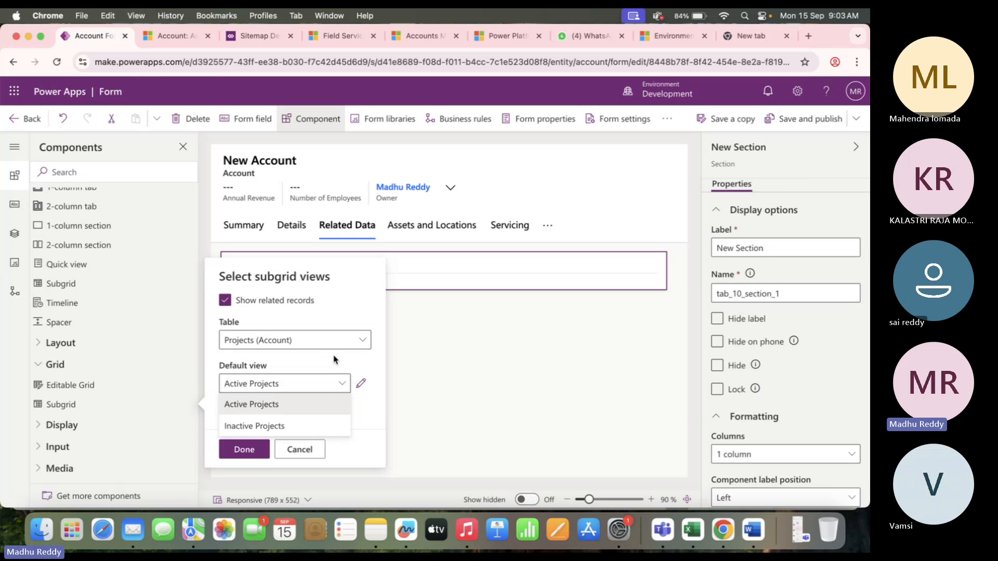
{"action": "left_click", "coordinate": [279, 407]}
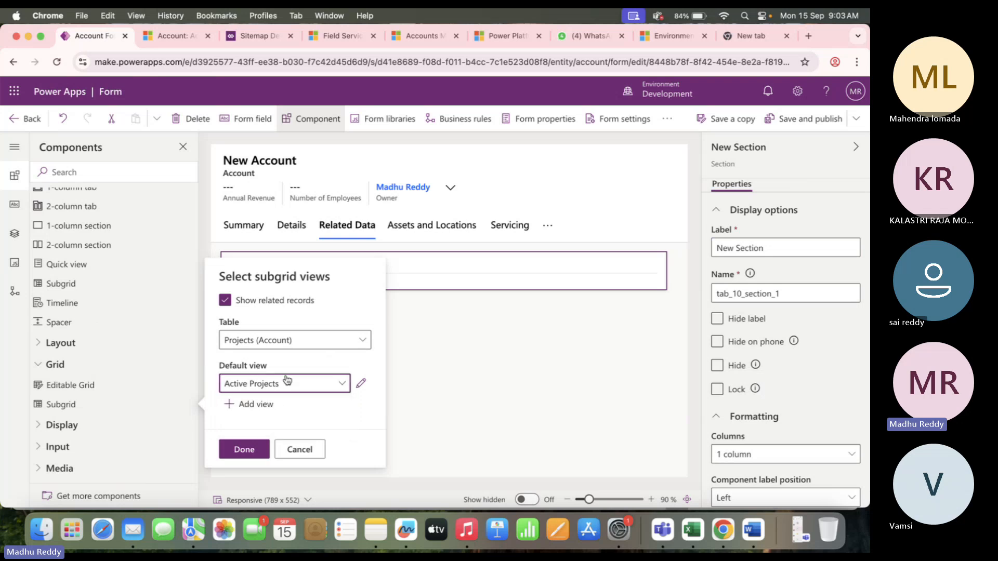
{"action": "left_click", "coordinate": [243, 450]}
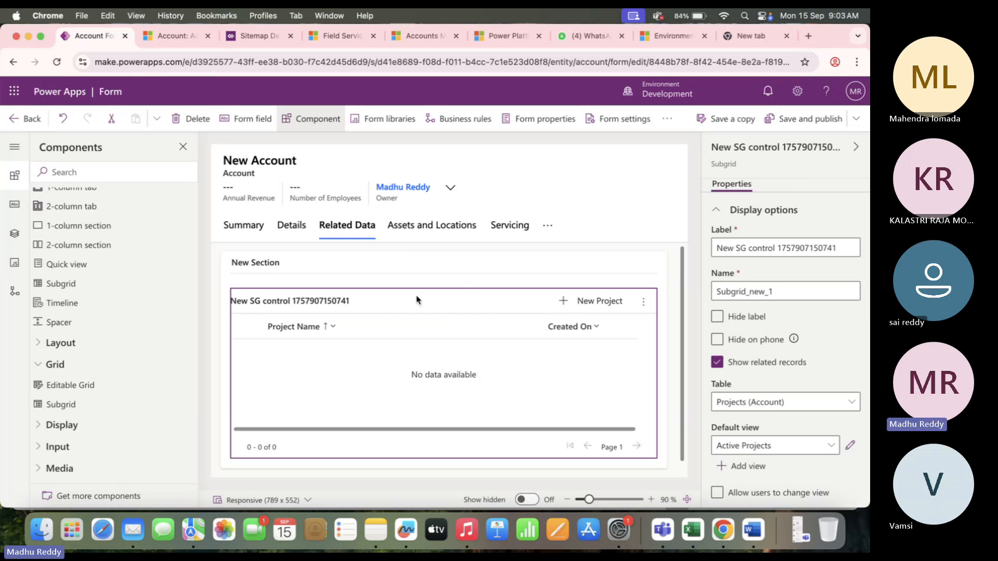
Hide the New Section label and rename the subgrid to Related Projects.
{"action": "left_click", "coordinate": [268, 271]}
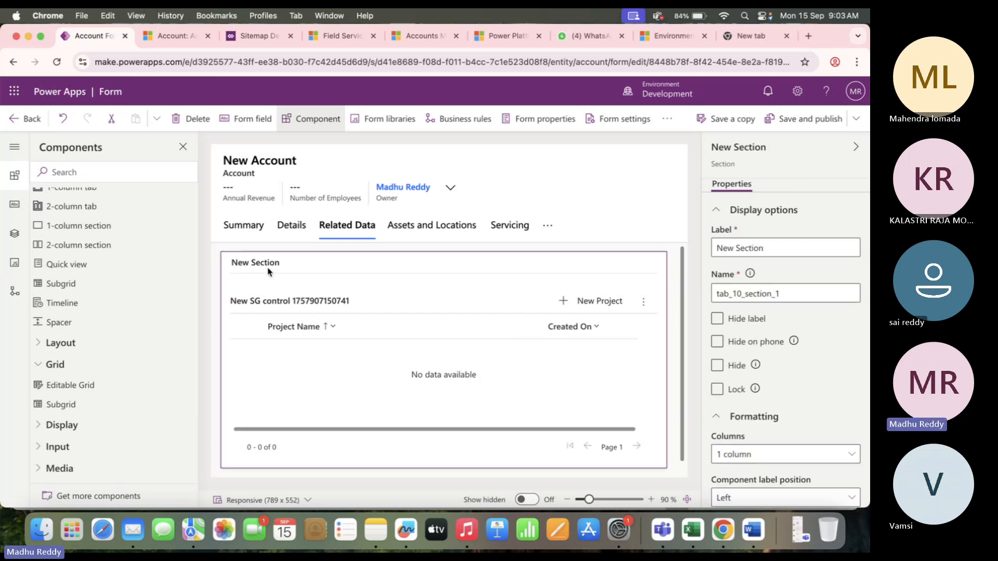
{"action": "left_click", "coordinate": [717, 319]}
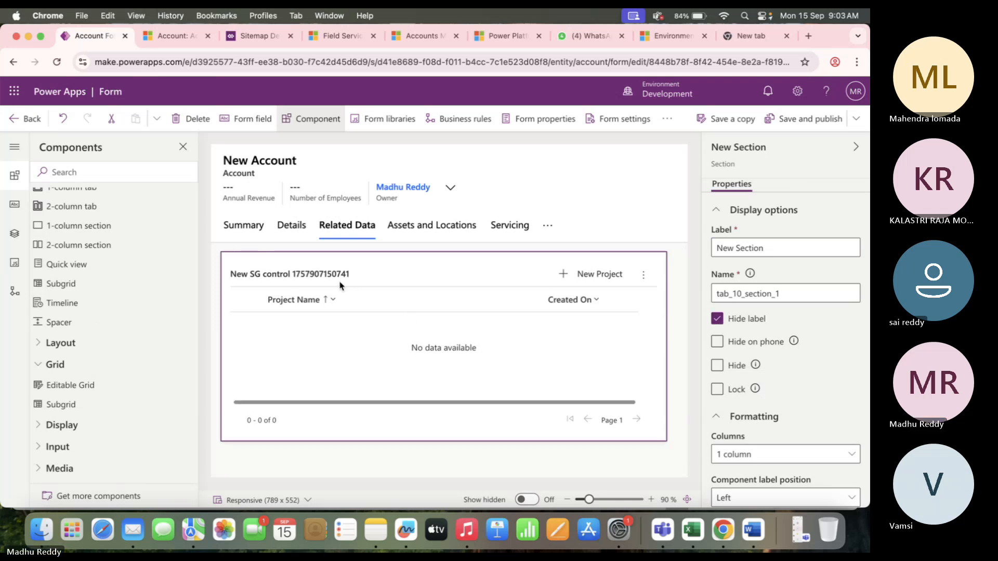
{"action": "left_click", "coordinate": [343, 285]}
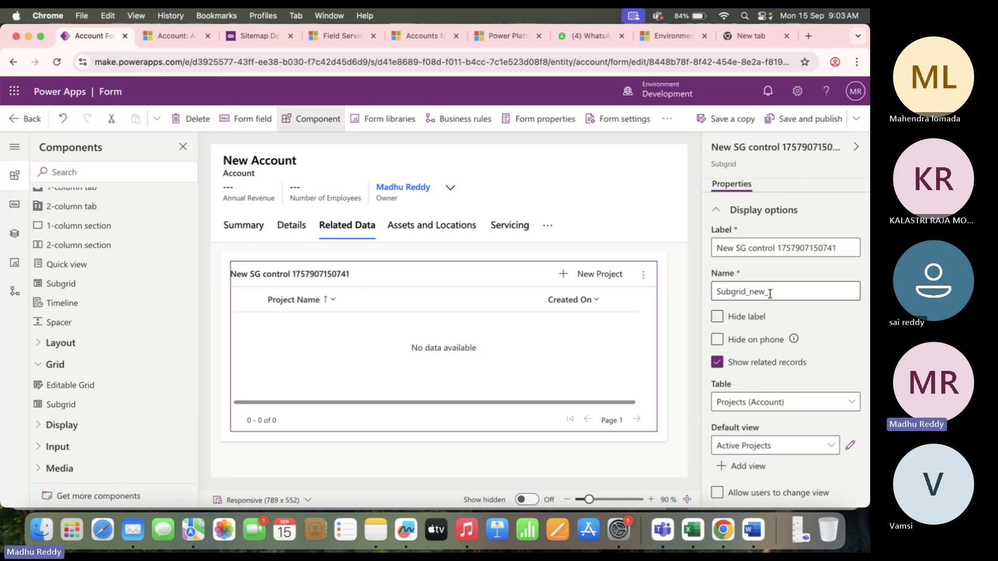
{"action": "left_click", "coordinate": [838, 250]}
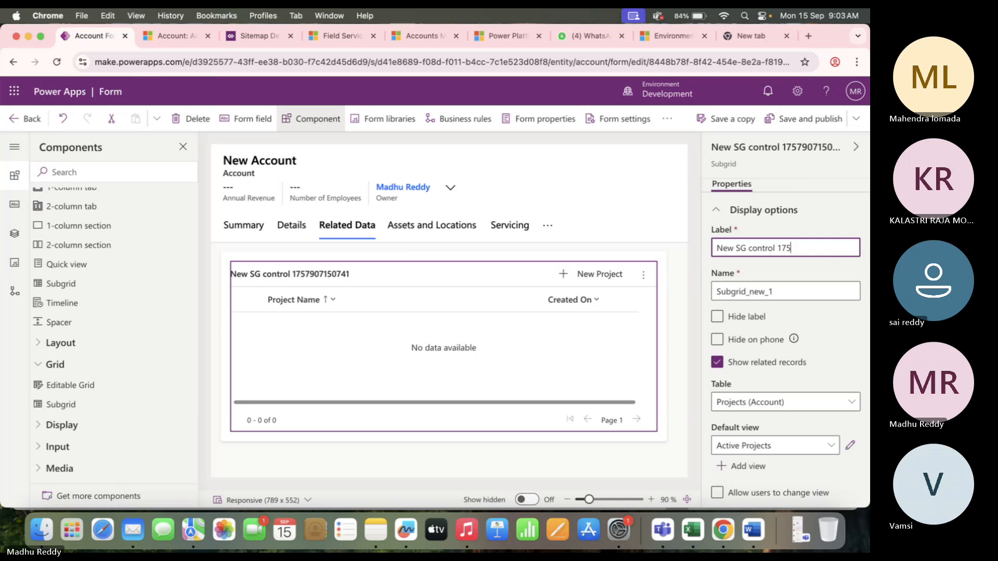
{"action": "key", "text": "BackSpace"}
{"action": "key", "text": "BackSpace"}
{"action": "key", "text": "BackSpace"}
{"action": "key", "text": "BackSpace"}
{"action": "key", "text": "BackSpace"}
{"action": "key", "text": "BackSpace"}
{"action": "key", "text": "BackSpace"}
{"action": "key", "text": "BackSpace"}
{"action": "key", "text": "BackSpace"}
{"action": "key", "text": "BackSpace"}
{"action": "key", "text": "BackSpace"}
{"action": "key", "text": "BackSpace"}
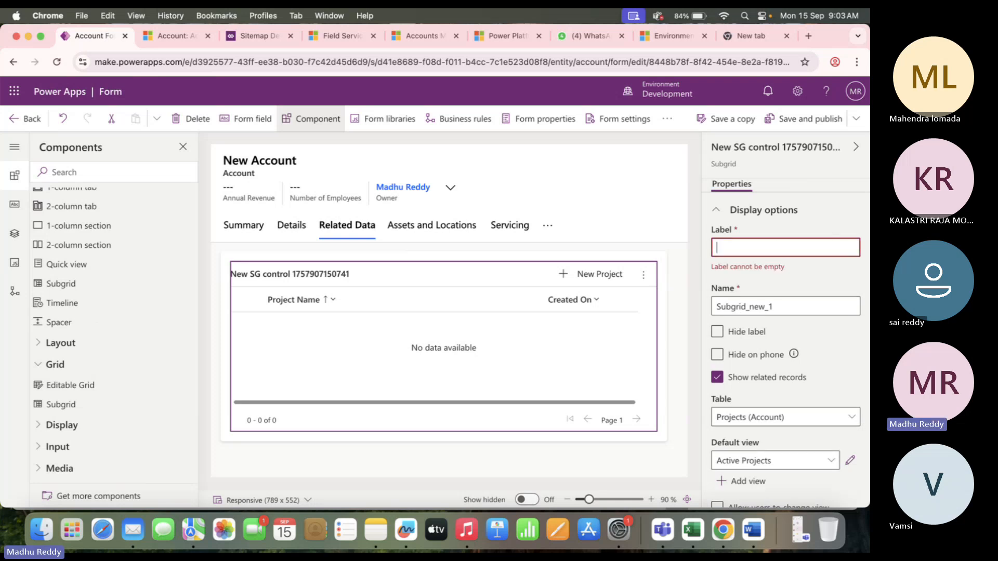
{"action": "type", "text": "Relate"}
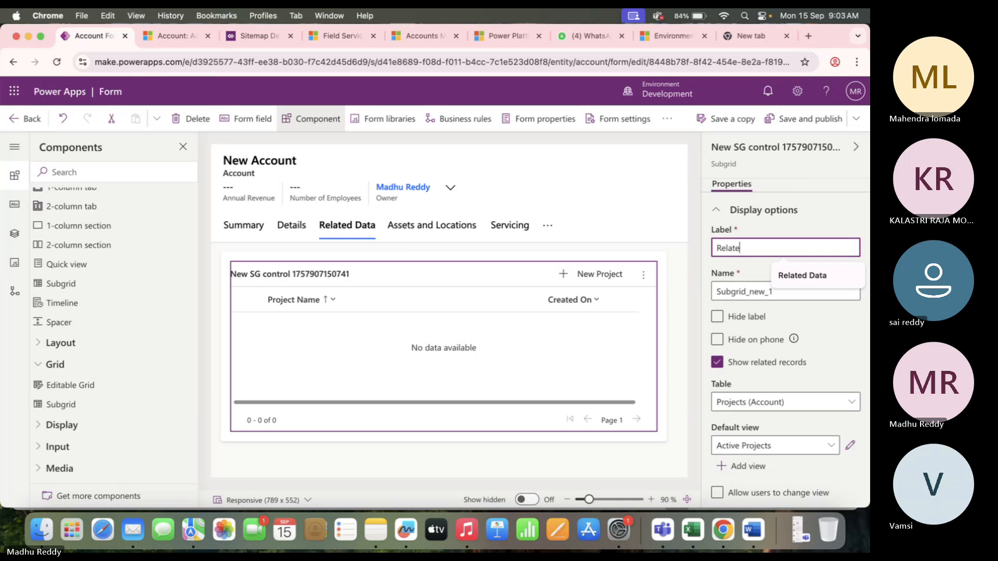
{"action": "type", "text": "d Projects"}
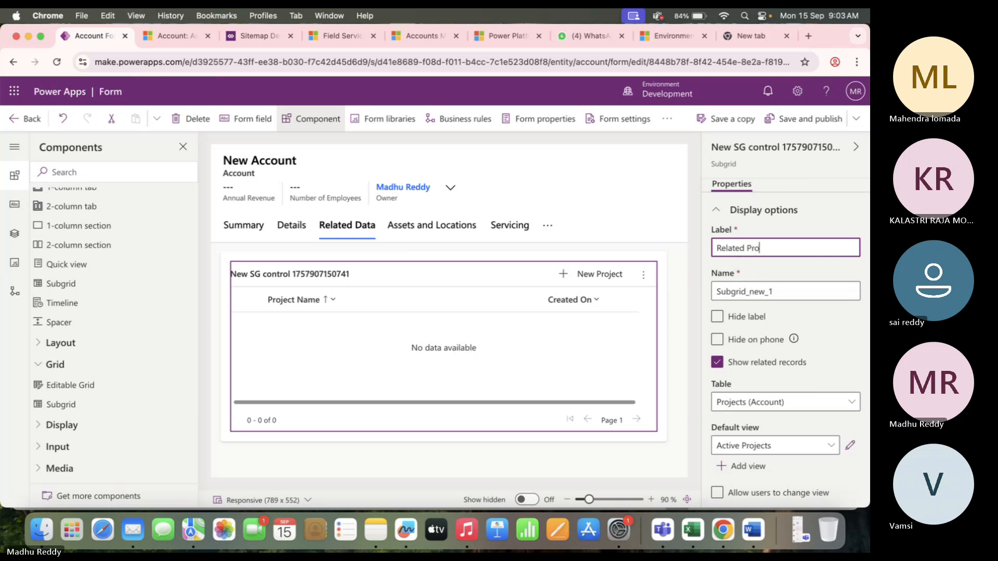
{"action": "left_click", "coordinate": [322, 363]}
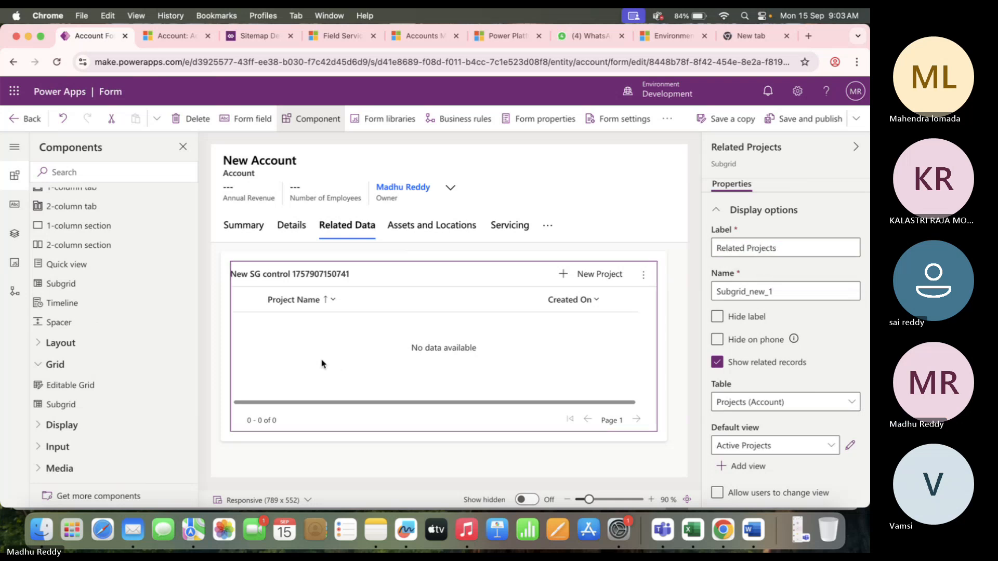
Save and publish the Account form.
{"action": "left_click", "coordinate": [802, 119]}
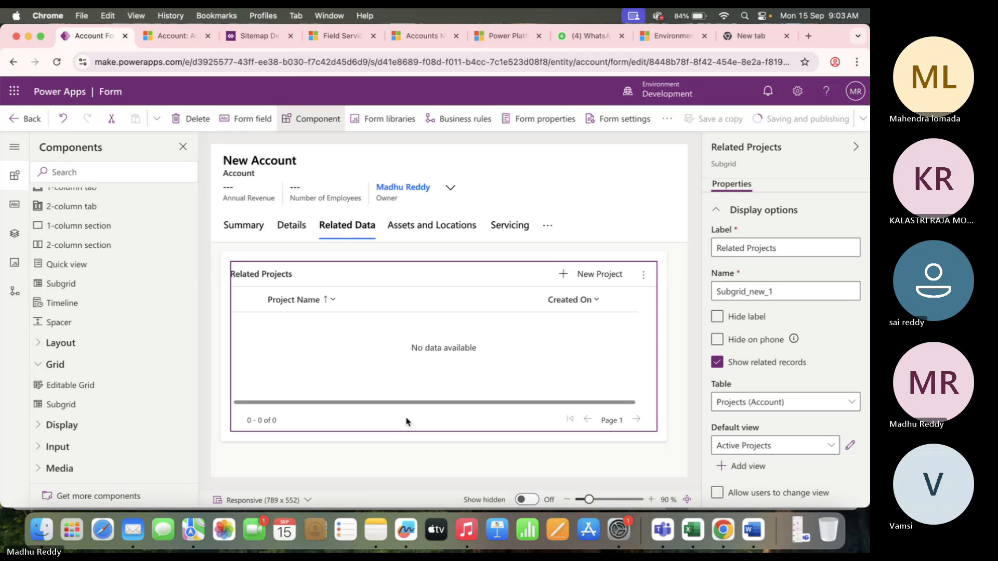
{"action": "scroll", "coordinate": [732, 342], "scroll_direction": "down", "scroll_amount": 3}
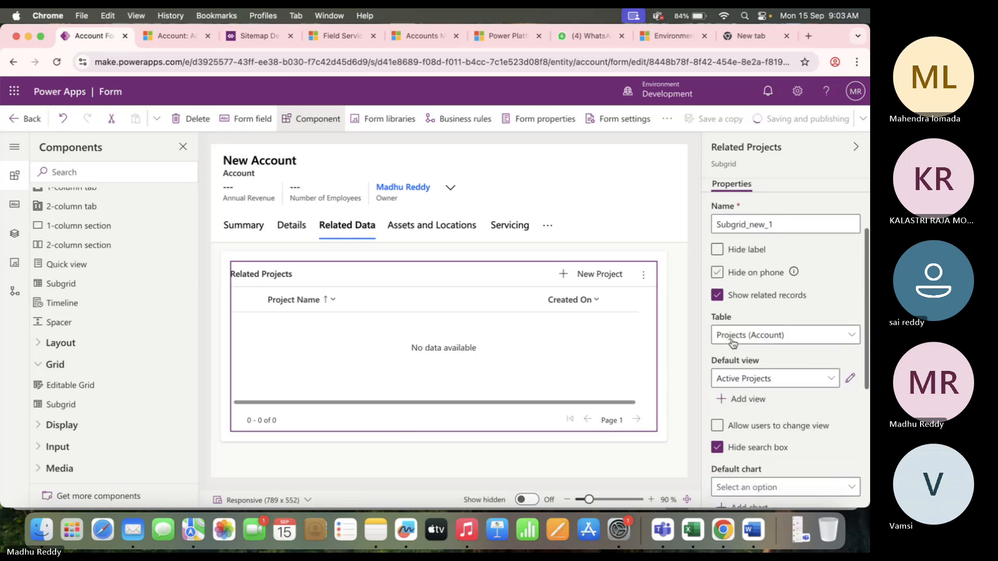
{"action": "scroll", "coordinate": [733, 343], "scroll_direction": "up", "scroll_amount": 1}
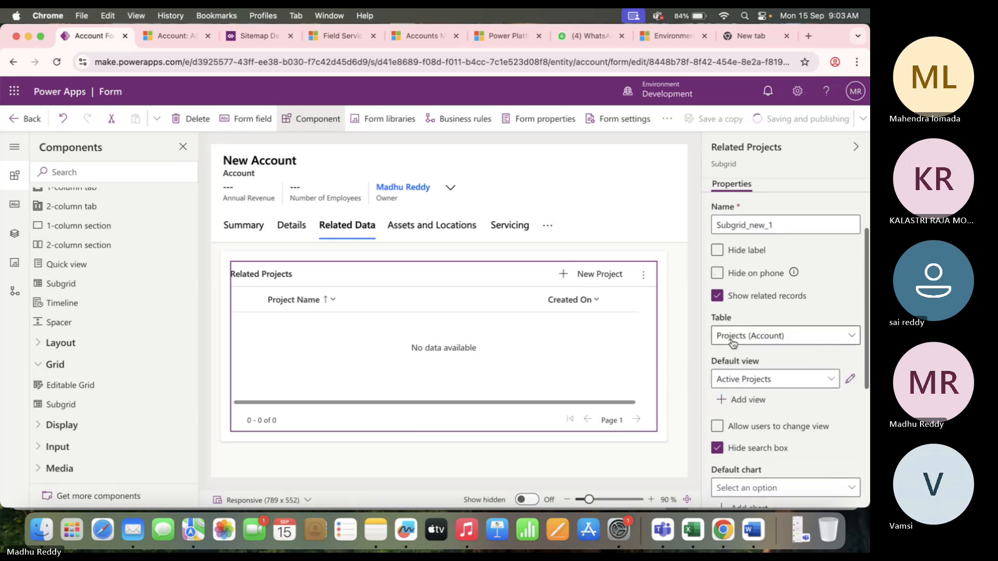
{"action": "scroll", "coordinate": [754, 374], "scroll_direction": "down", "scroll_amount": 4}
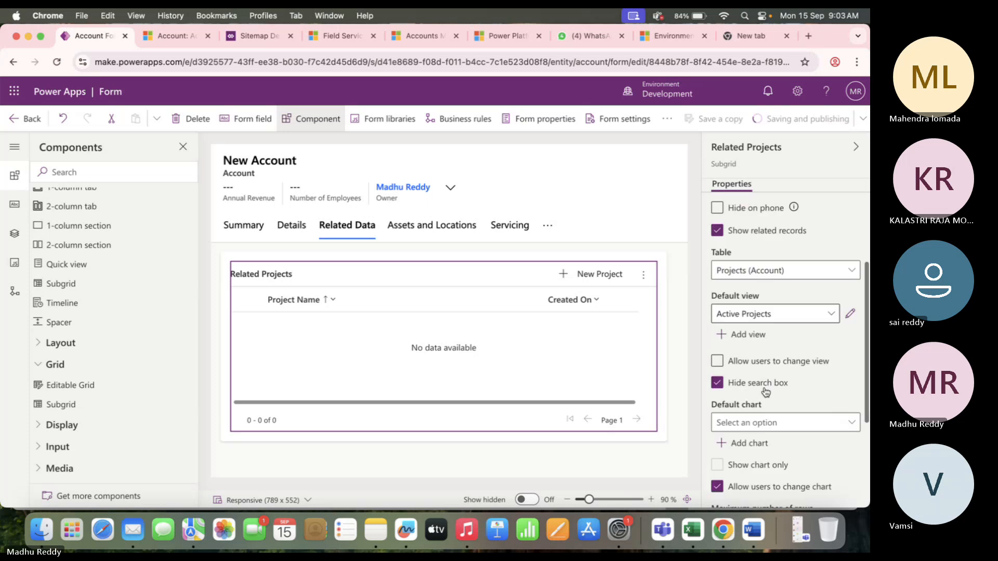
{"action": "scroll", "coordinate": [765, 391], "scroll_direction": "down", "scroll_amount": 6}
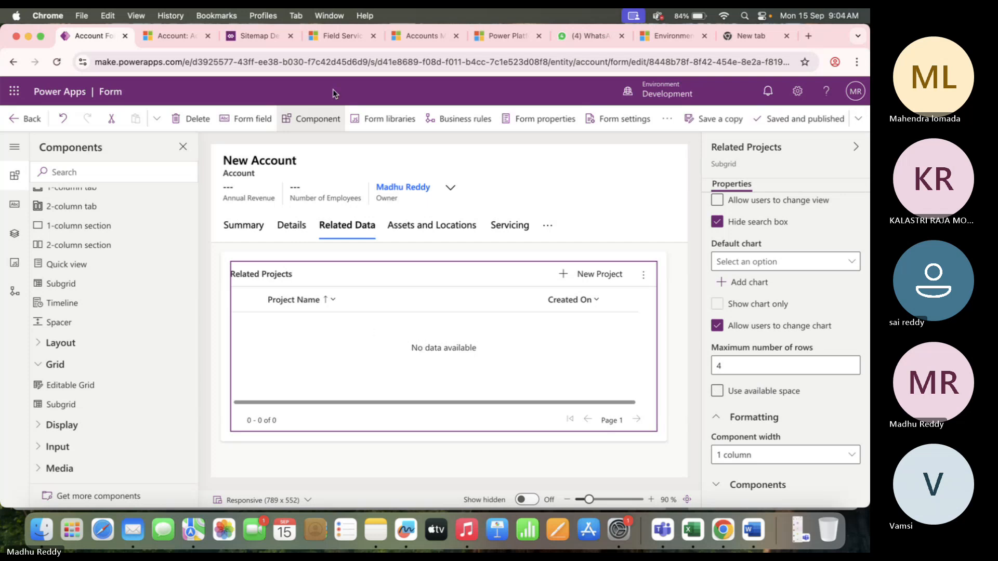
Reload Account-1 in Dynamics 365, check Related Data for Project and Project-1, then open Projects.
{"action": "left_click", "coordinate": [176, 37]}
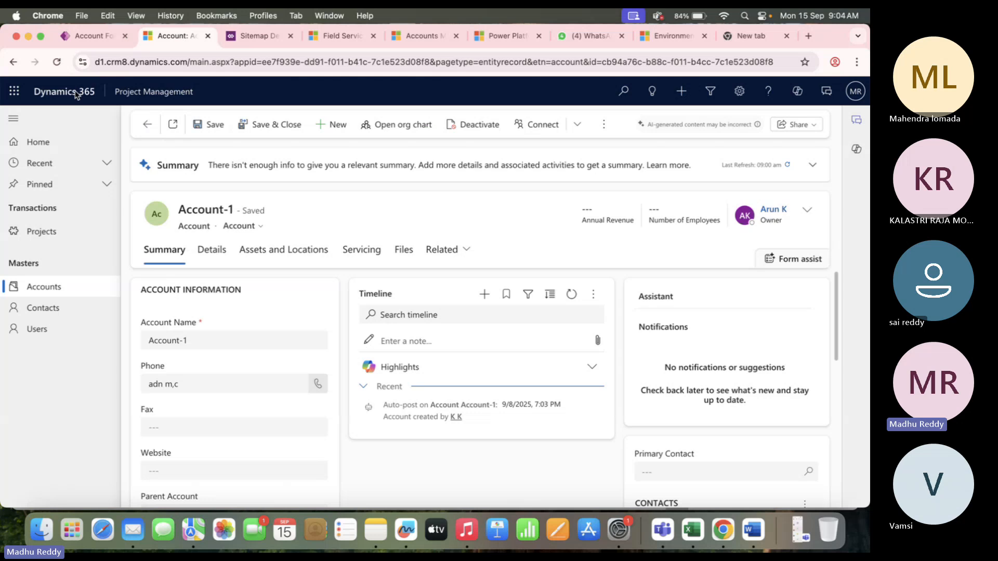
{"action": "left_click", "coordinate": [57, 62]}
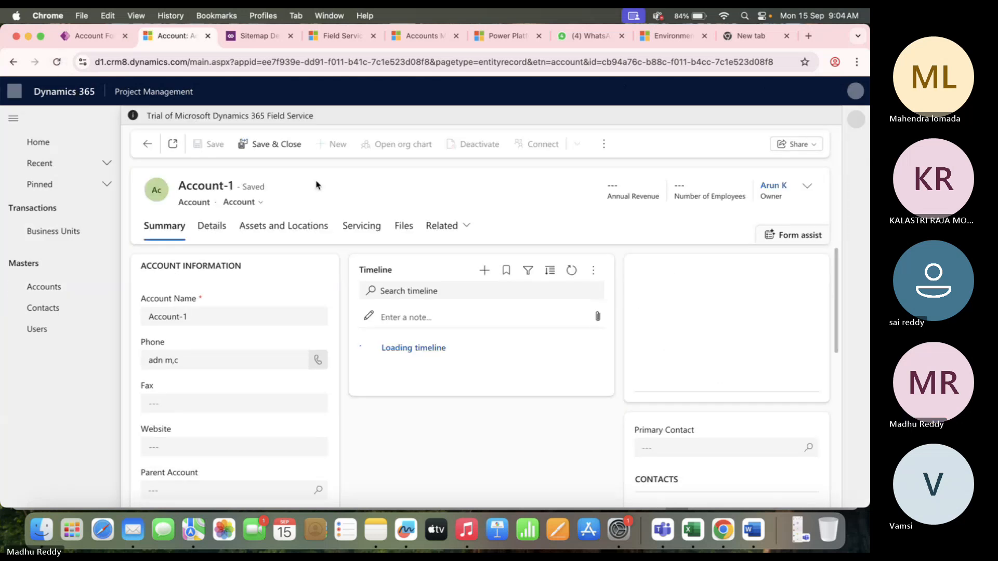
{"action": "left_click", "coordinate": [57, 62]}
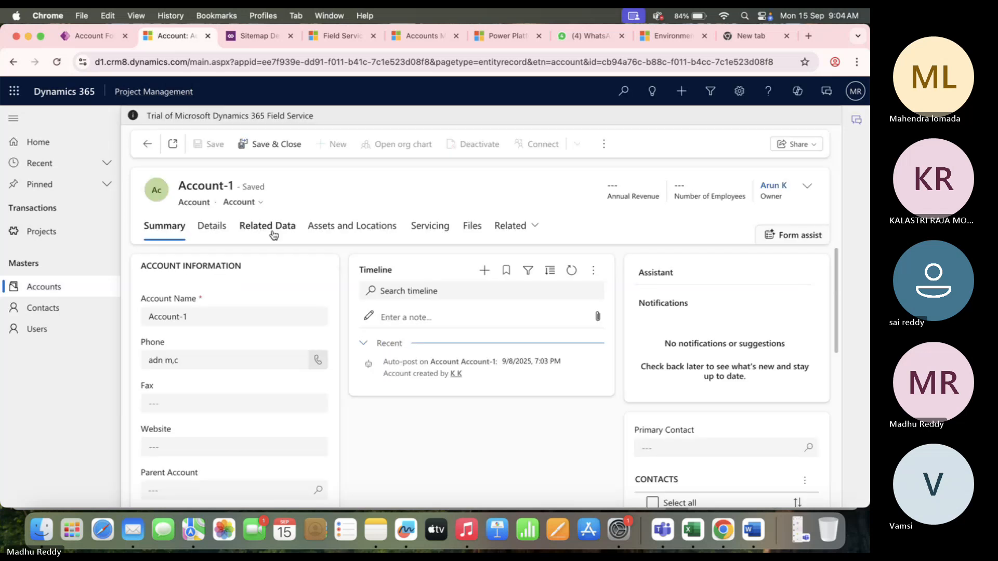
{"action": "left_click", "coordinate": [268, 227]}
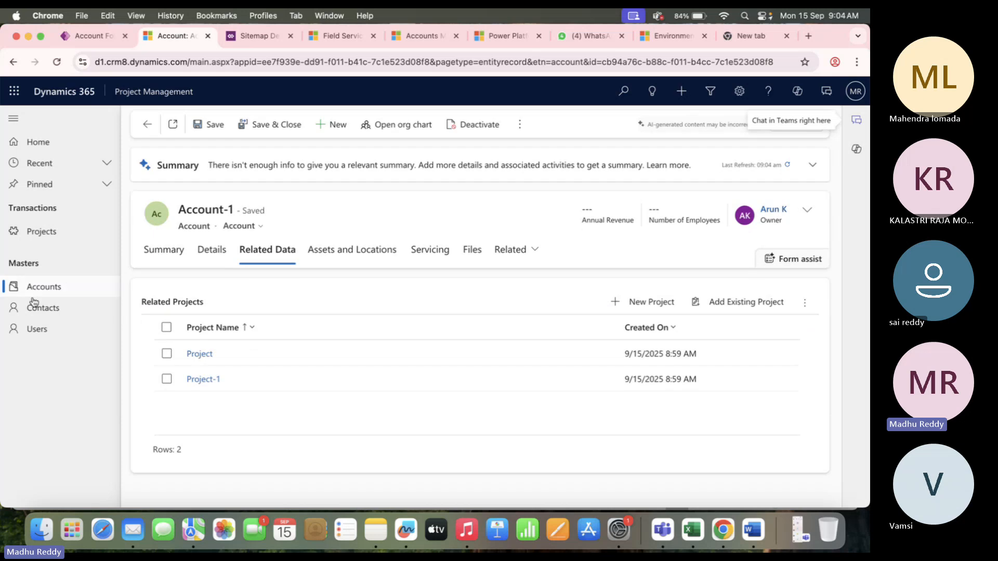
{"action": "left_click", "coordinate": [60, 234]}
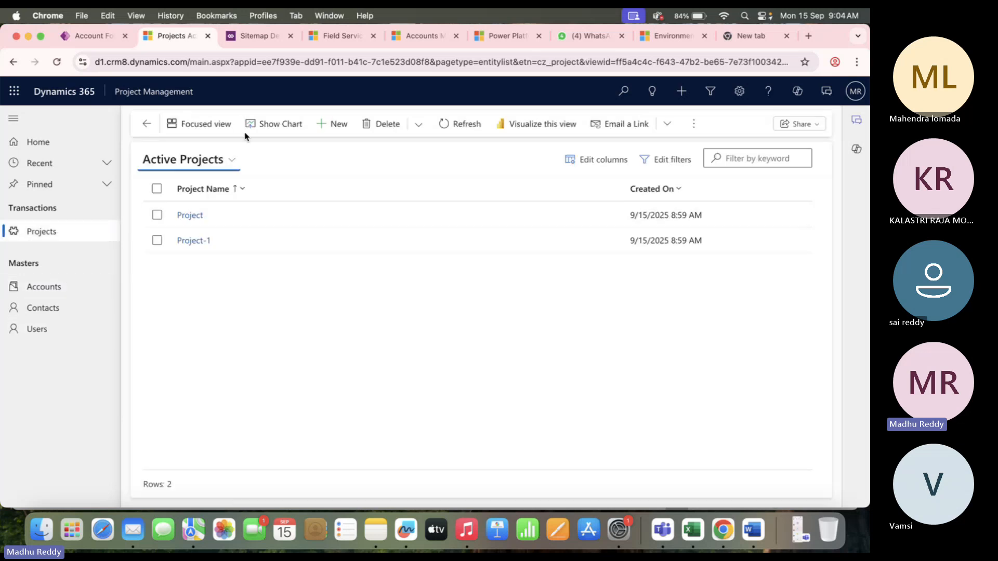
Start a new project named Project-3 with the suggested contact and account Account-3.
{"action": "left_click", "coordinate": [331, 126]}
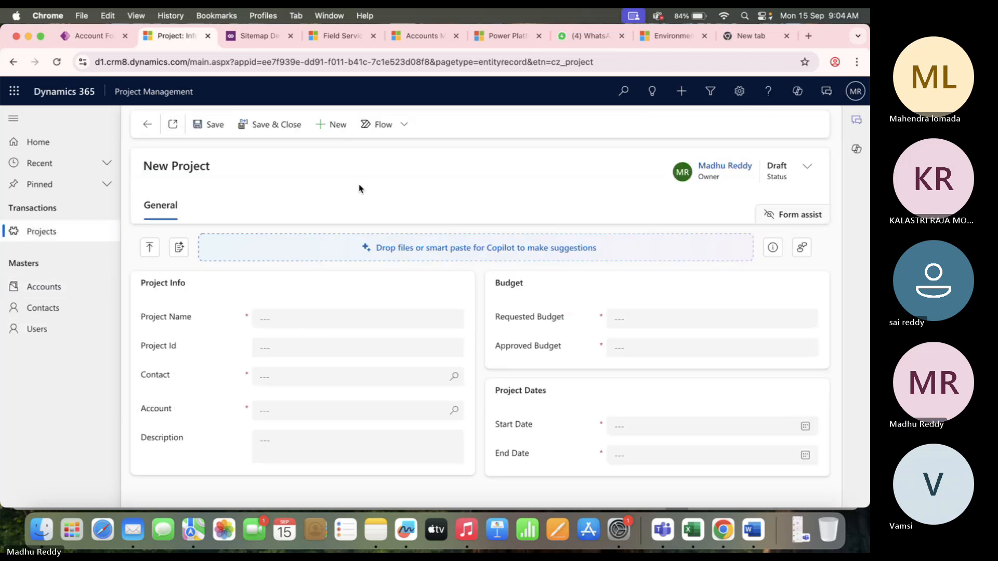
{"action": "left_click", "coordinate": [287, 319]}
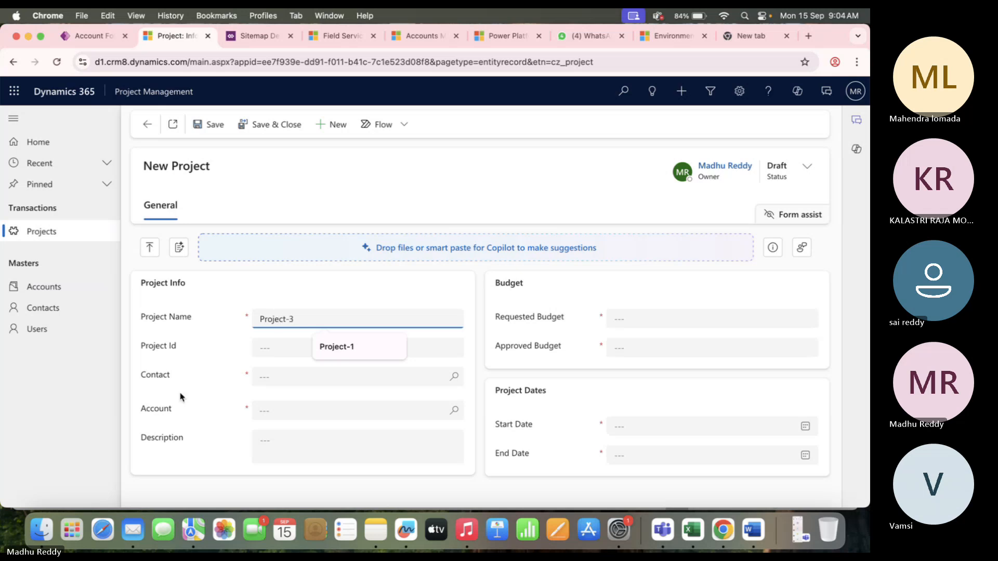
{"action": "type", "text": "Project-3"}
{"action": "left_click", "coordinate": [453, 377]}
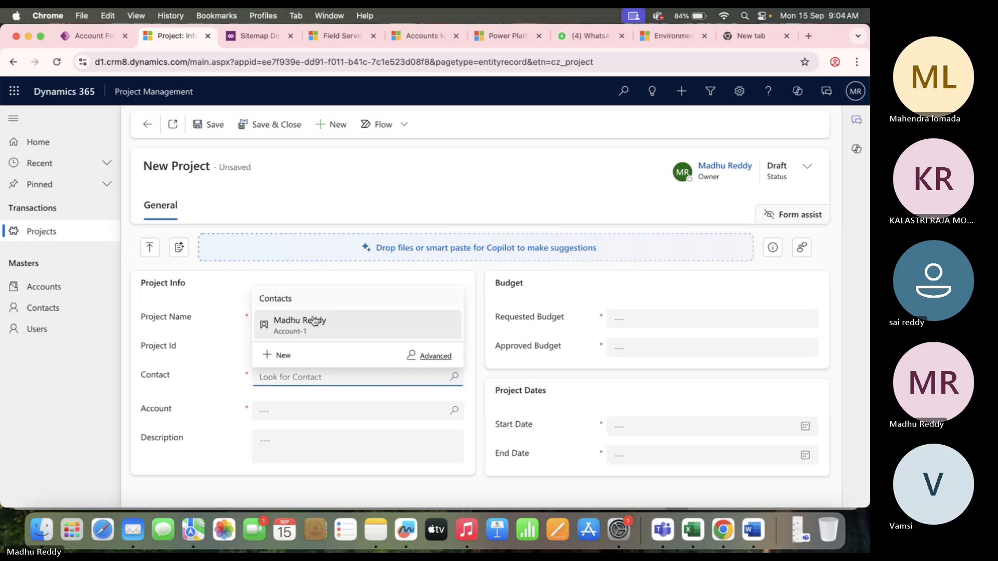
{"action": "left_click", "coordinate": [314, 321]}
{"action": "left_click", "coordinate": [455, 410]}
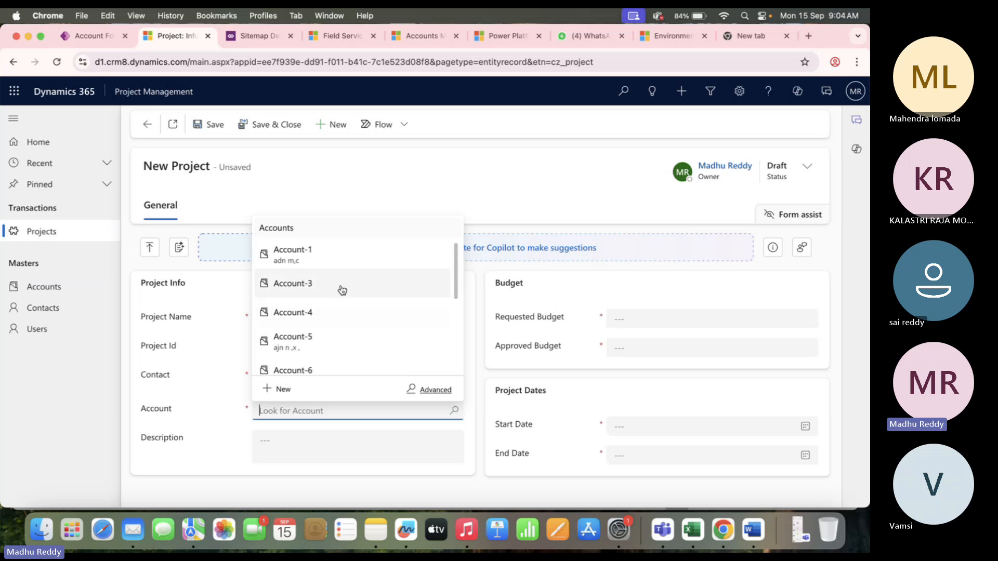
{"action": "left_click", "coordinate": [342, 290]}
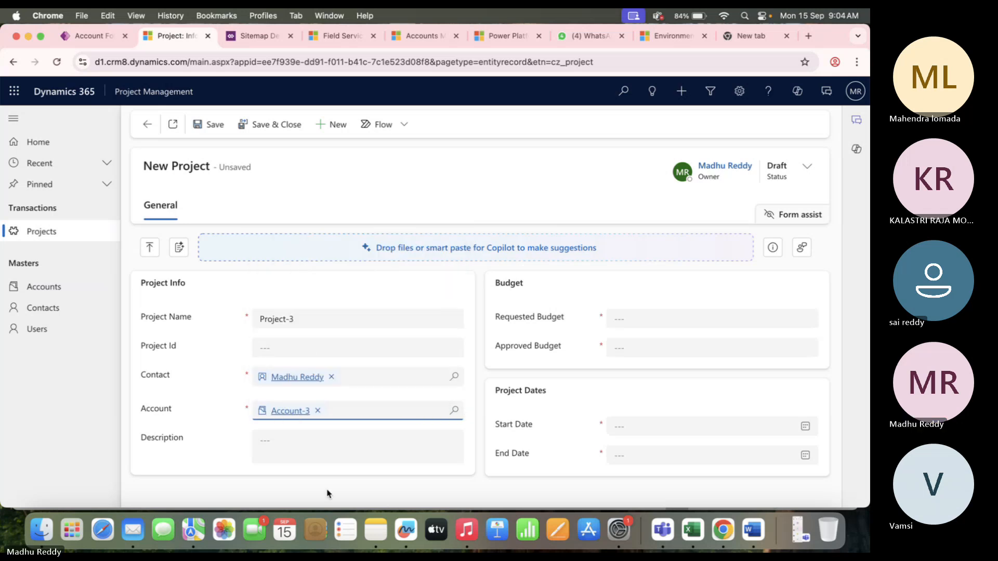
Give Project-3 budgets ₹10,000 and ₹5,000, dates 9/15/2025–10/3/2025, and save it.
{"action": "left_click", "coordinate": [652, 321]}
{"action": "type", "text": "10000"}
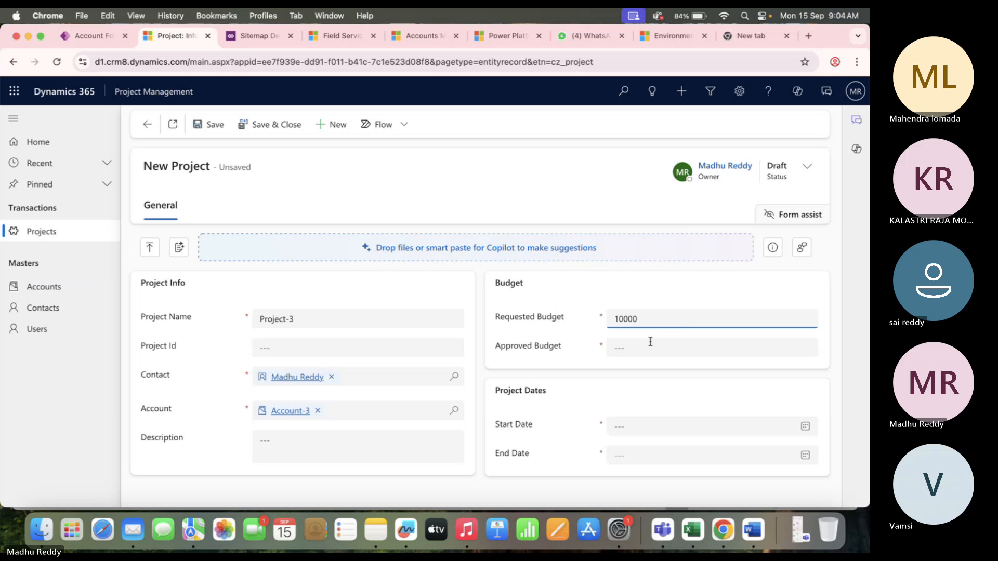
{"action": "left_click", "coordinate": [650, 341]}
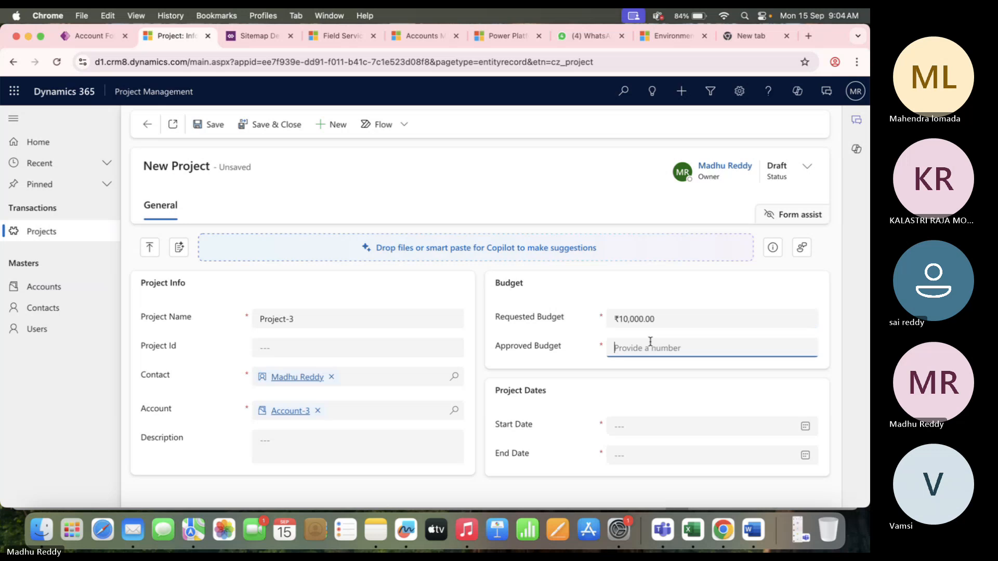
{"action": "type", "text": "5,00"}
{"action": "type", "text": "000"}
{"action": "left_click", "coordinate": [678, 428]}
{"action": "left_click", "coordinate": [591, 359]}
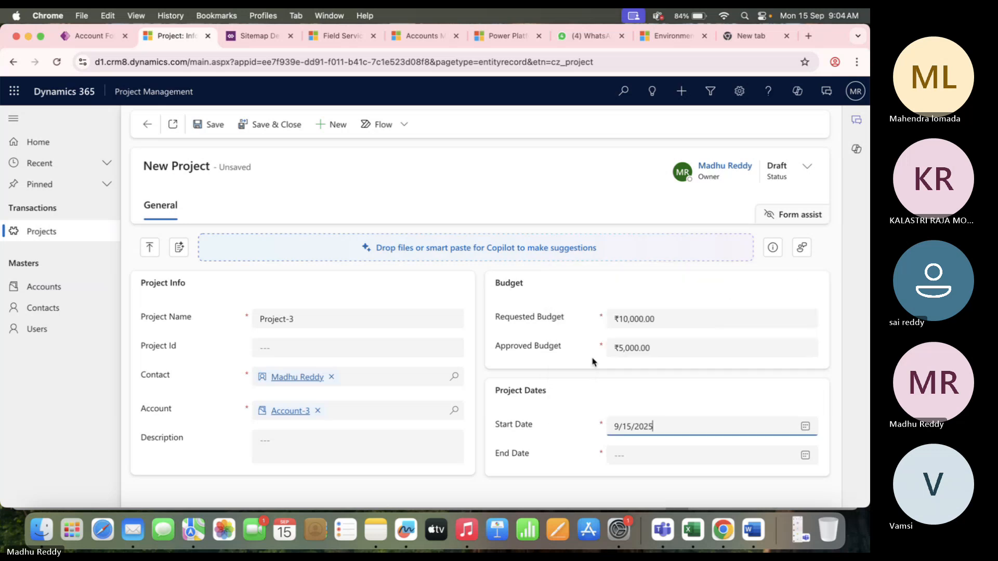
{"action": "left_click", "coordinate": [687, 455]}
{"action": "left_click", "coordinate": [656, 424]}
{"action": "left_click", "coordinate": [204, 124]}
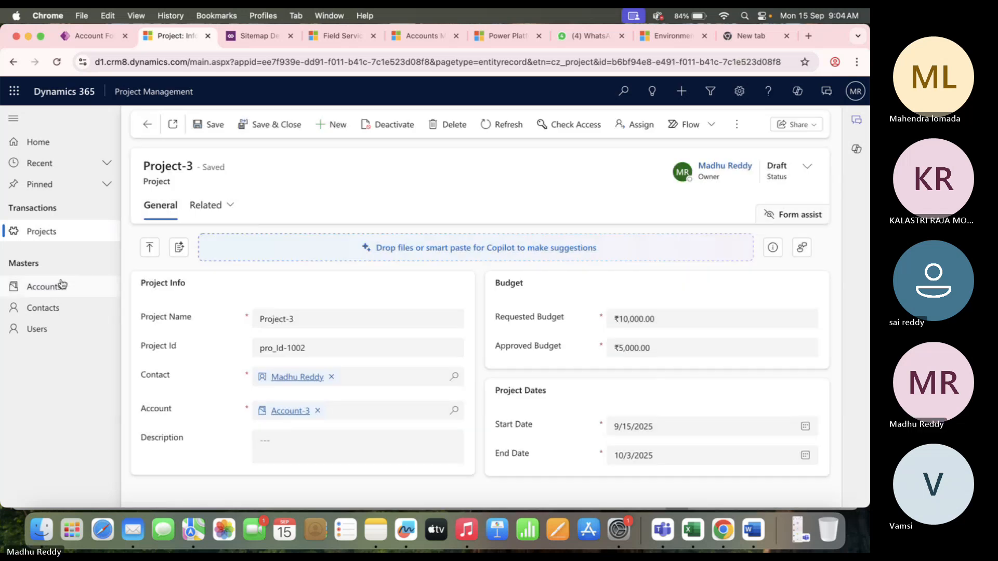
Open account g and confirm its Related Data tab shows no projects.
{"action": "left_click", "coordinate": [58, 287]}
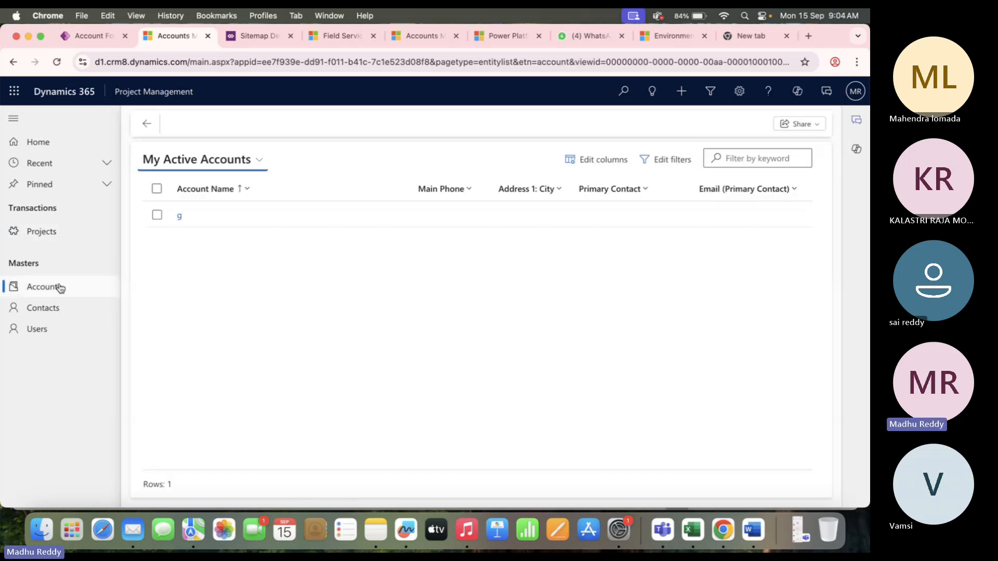
{"action": "double_click", "coordinate": [244, 216]}
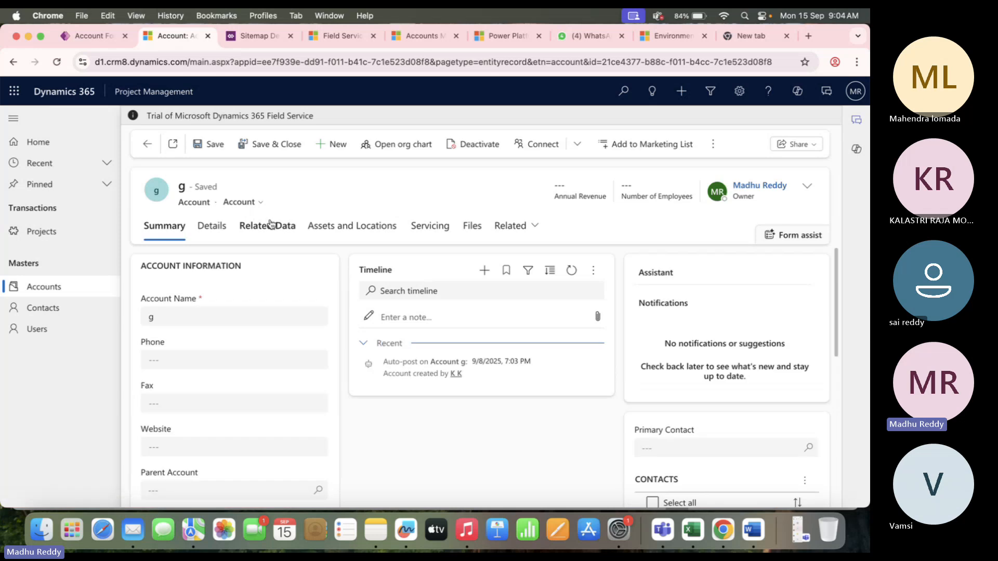
{"action": "left_click", "coordinate": [269, 225]}
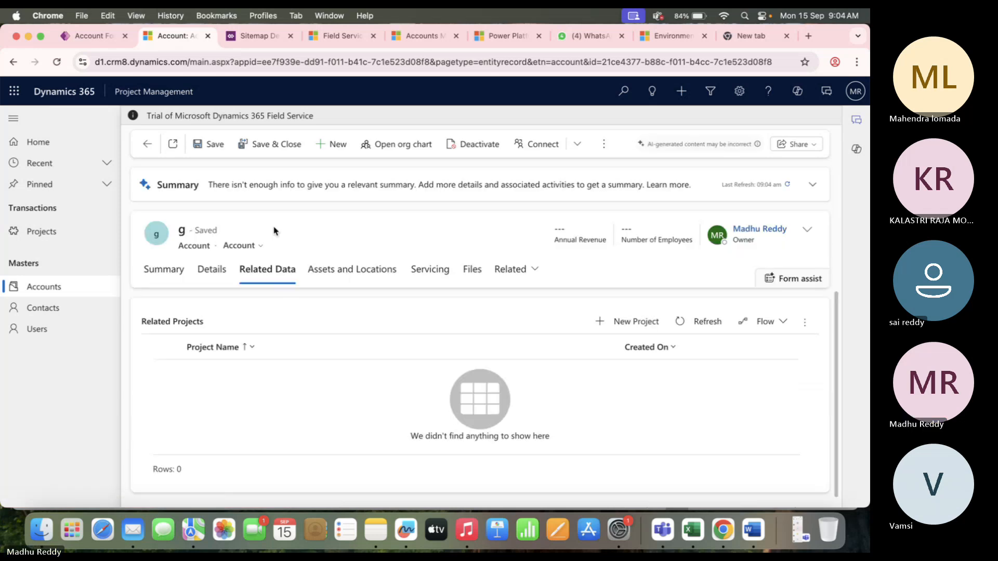
Switch to All Accounts and open Account-1's Related Data tab.
{"action": "left_click", "coordinate": [63, 295]}
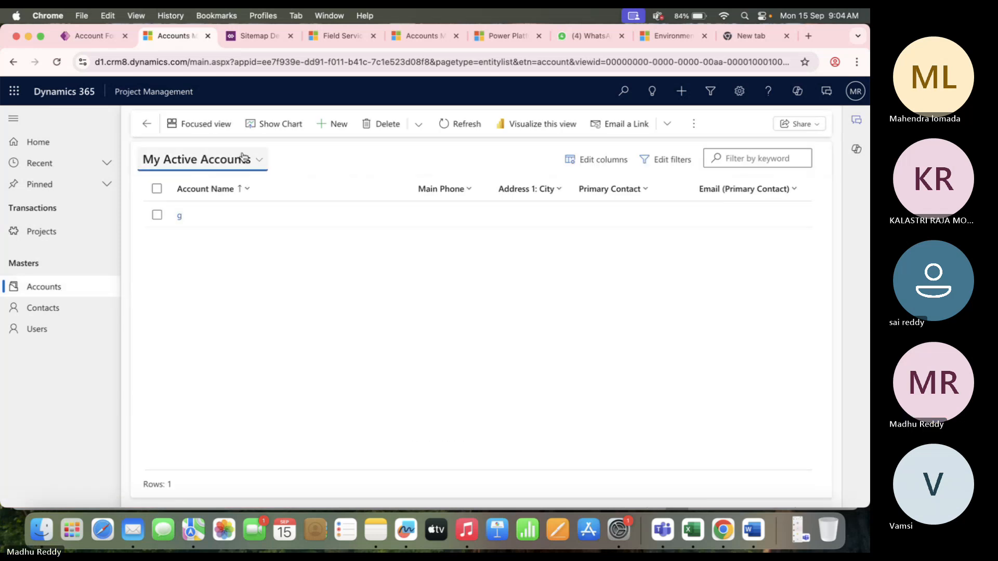
{"action": "left_click", "coordinate": [258, 160]}
{"action": "left_click", "coordinate": [330, 313]}
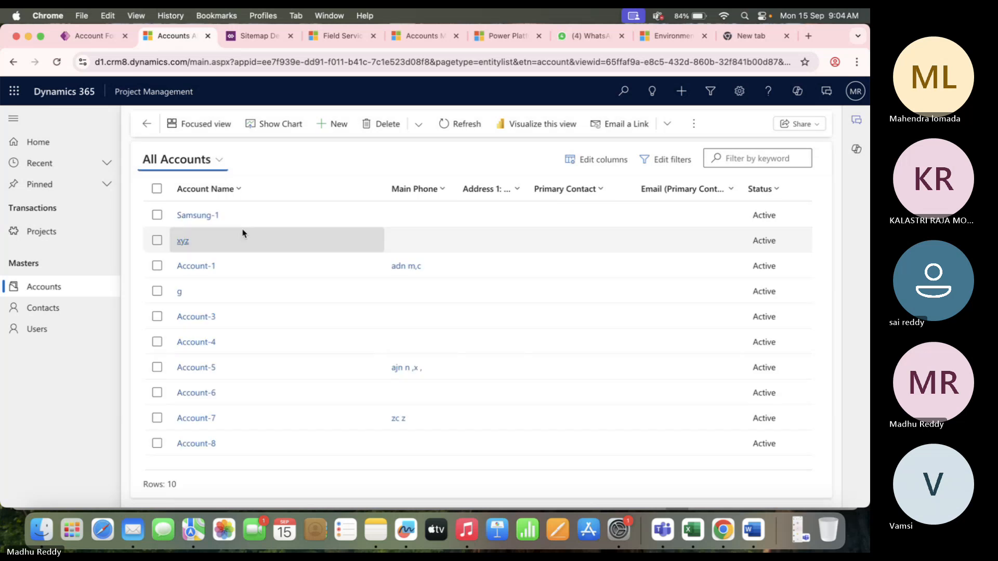
{"action": "double_click", "coordinate": [283, 265]}
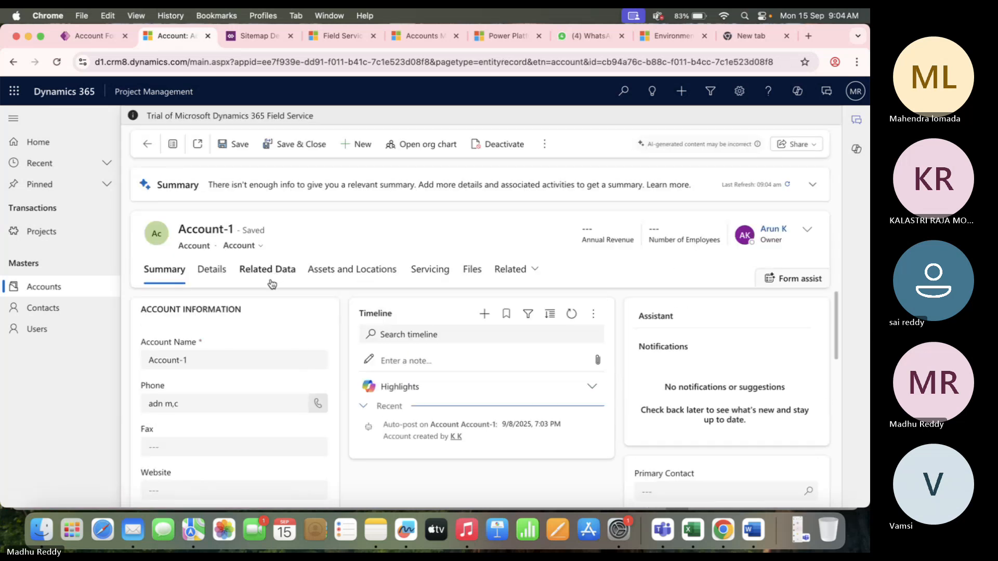
{"action": "left_click", "coordinate": [267, 269]}
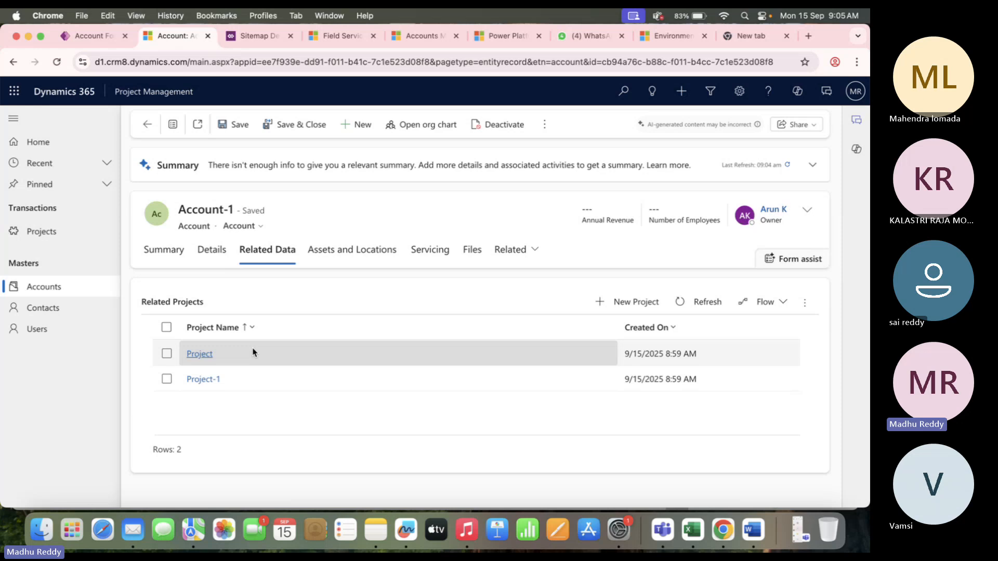
Duplicate the Account-1 browser tab and open Active Projects in the copy.
{"action": "right_click", "coordinate": [181, 39]}
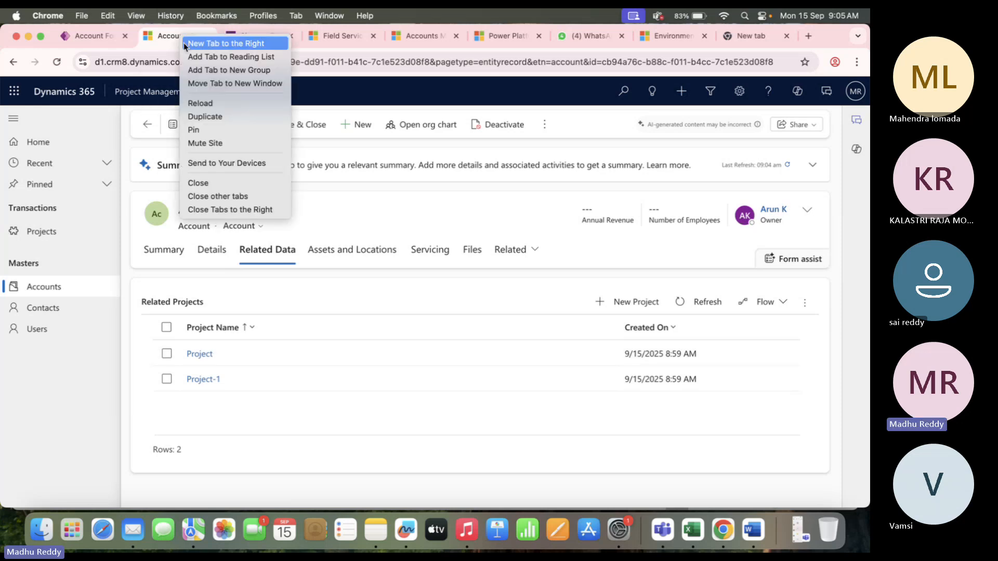
{"action": "left_click", "coordinate": [204, 116]}
{"action": "left_click", "coordinate": [157, 38]}
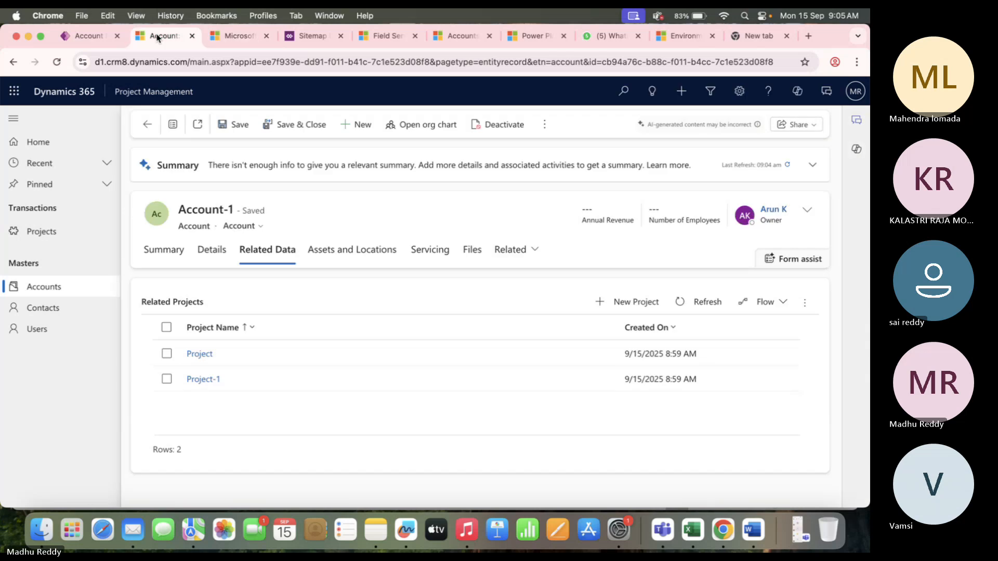
{"action": "left_click", "coordinate": [243, 41]}
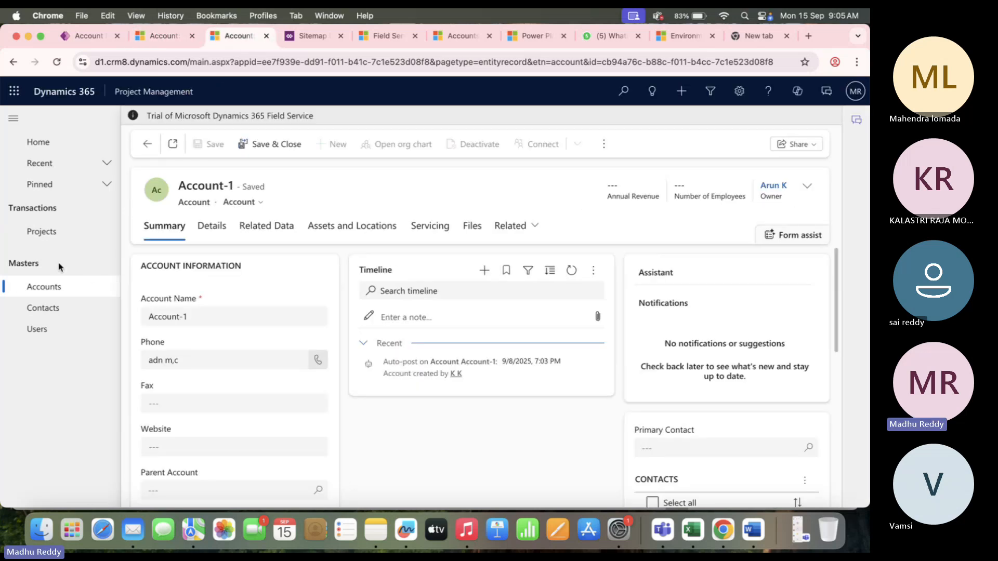
{"action": "left_click", "coordinate": [65, 232]}
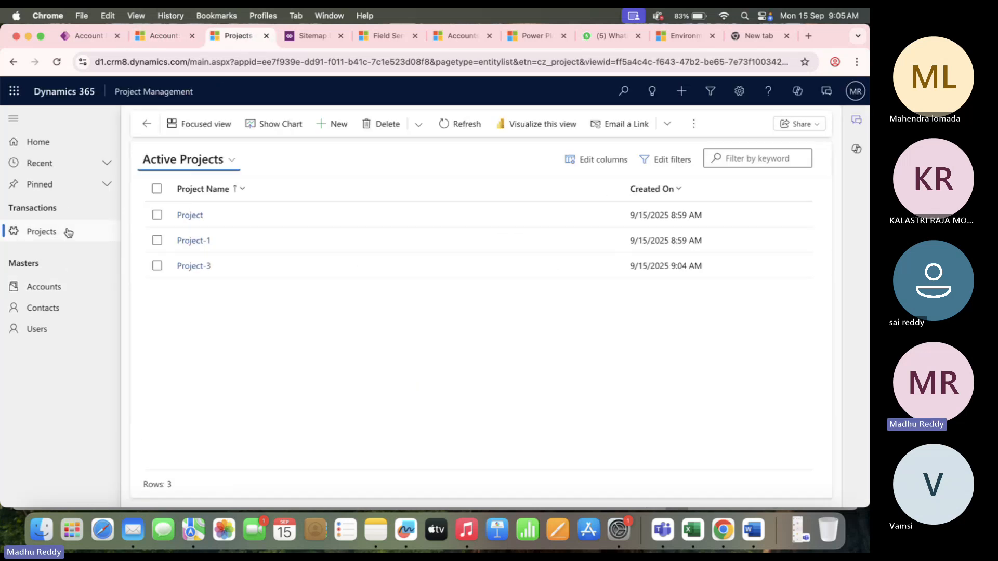
Add an Account column above Created On to Active Projects and select Project and Project-1.
{"action": "left_click", "coordinate": [606, 160]}
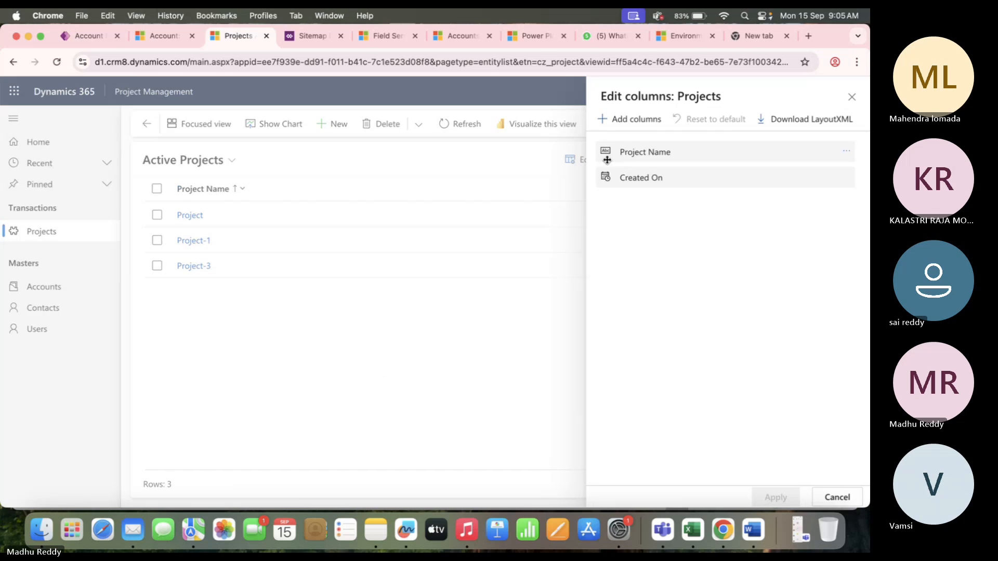
{"action": "left_click", "coordinate": [629, 124]}
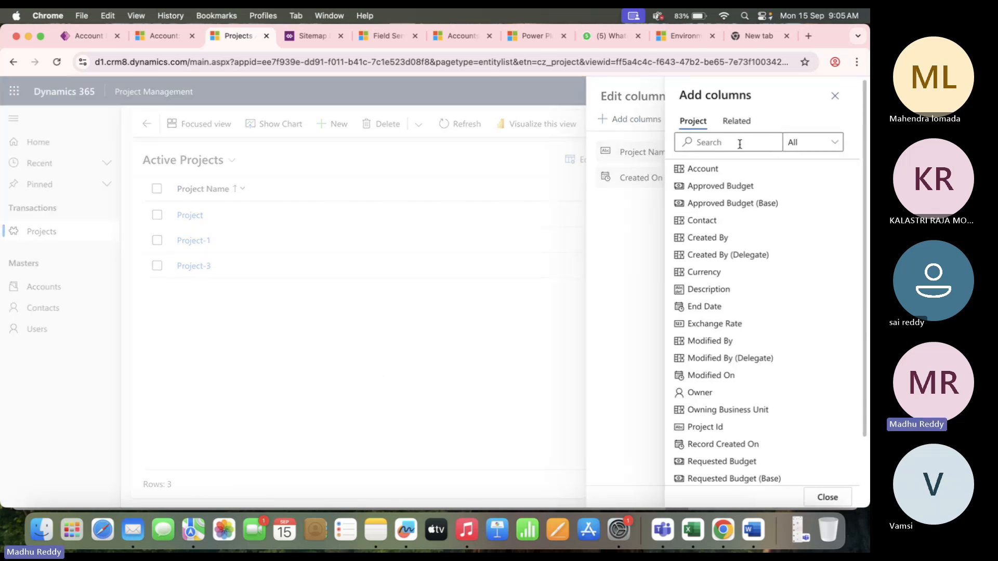
{"action": "left_click", "coordinate": [702, 168]}
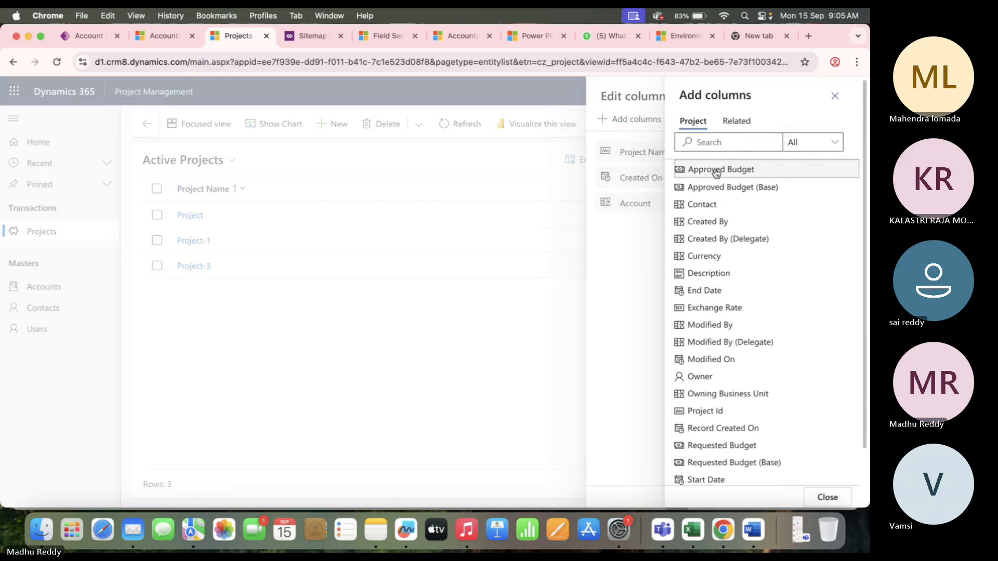
{"action": "left_click", "coordinate": [630, 202]}
{"action": "left_click_drag", "start_coordinate": [634, 202], "coordinate": [637, 158]}
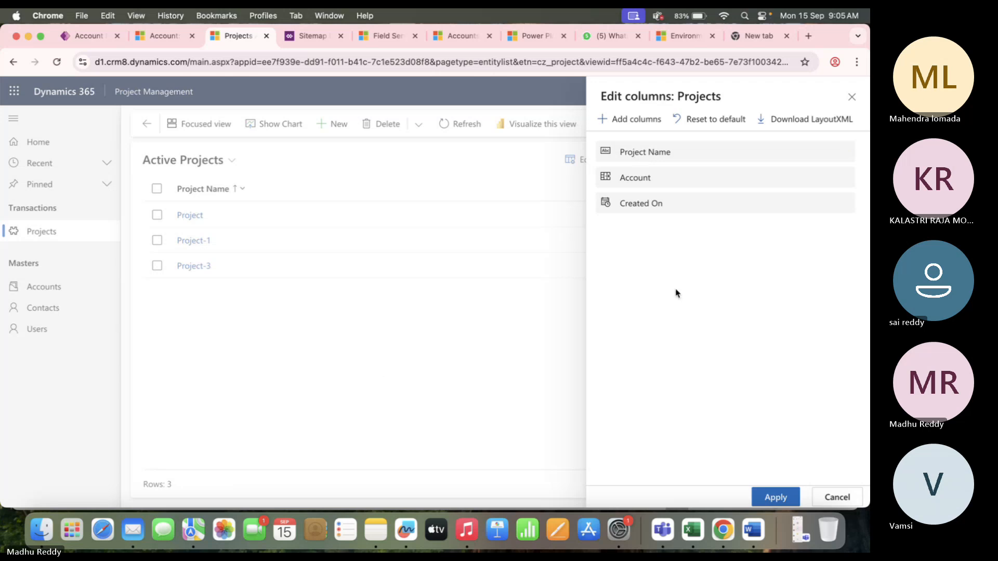
{"action": "left_click", "coordinate": [775, 497]}
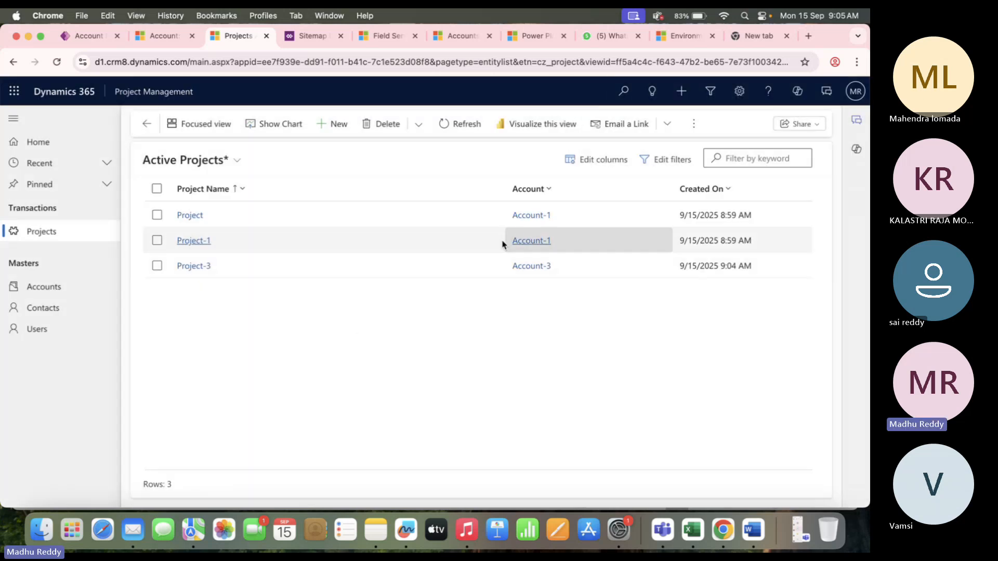
{"action": "left_click", "coordinate": [156, 215]}
{"action": "left_click", "coordinate": [157, 240]}
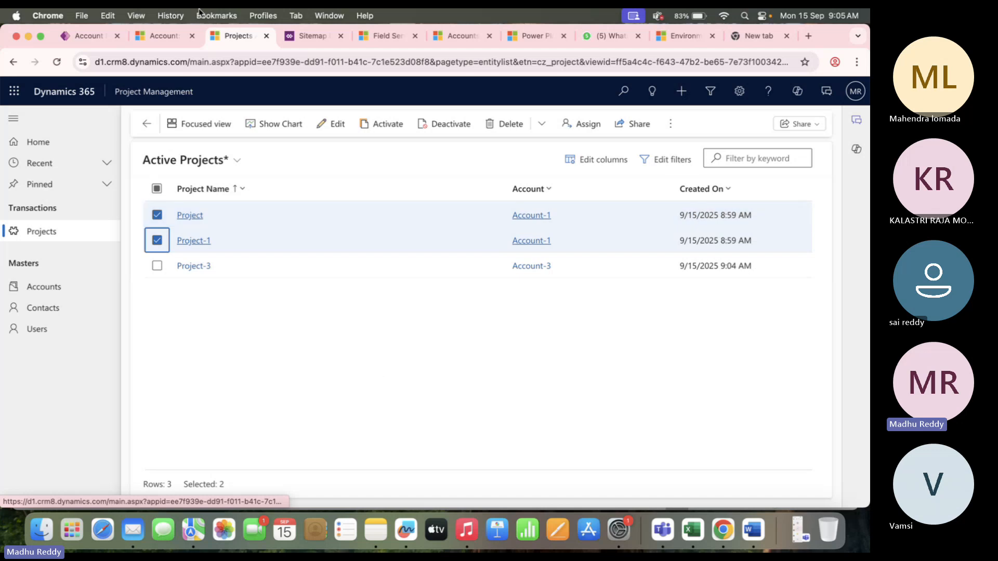
Select the Project-3 row, then open Account-3 from the All Accounts list.
{"action": "left_click", "coordinate": [165, 35]}
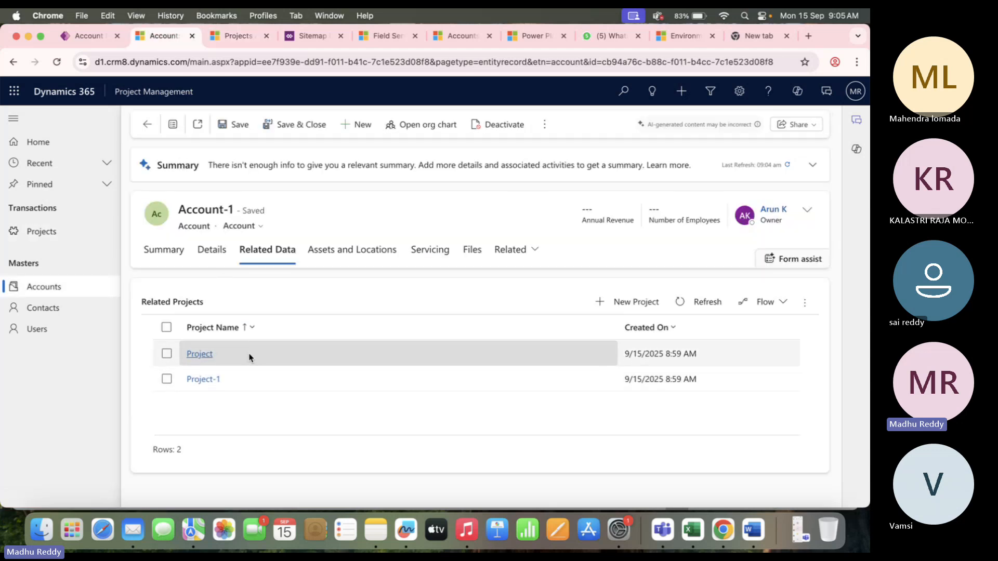
{"action": "left_click", "coordinate": [238, 36]}
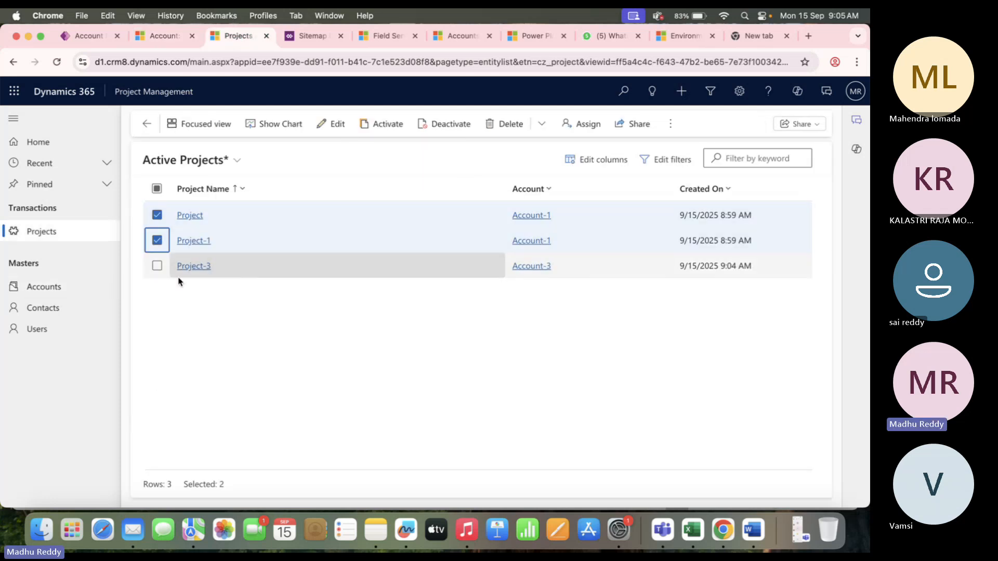
{"action": "left_click", "coordinate": [156, 266]}
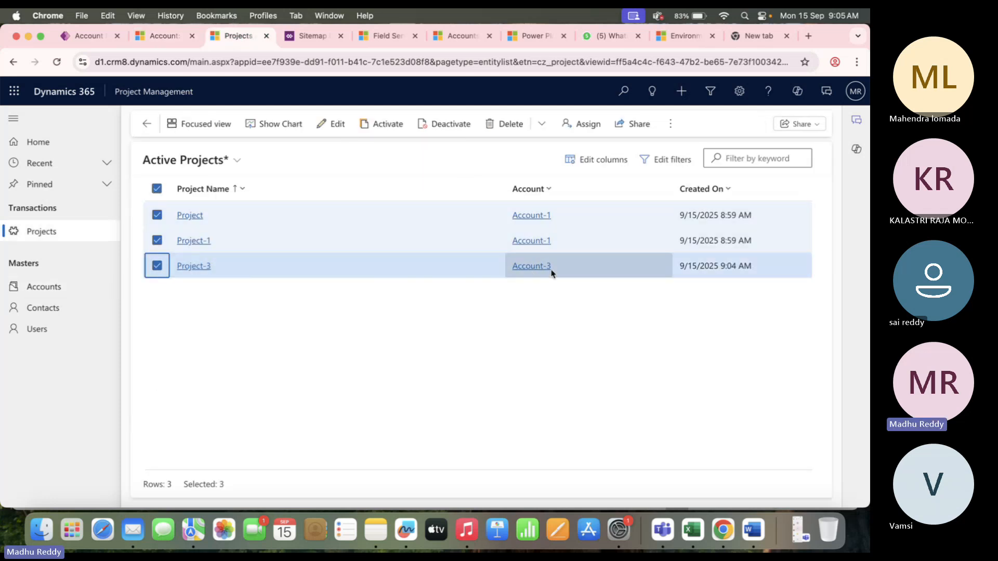
{"action": "left_click", "coordinate": [174, 40]}
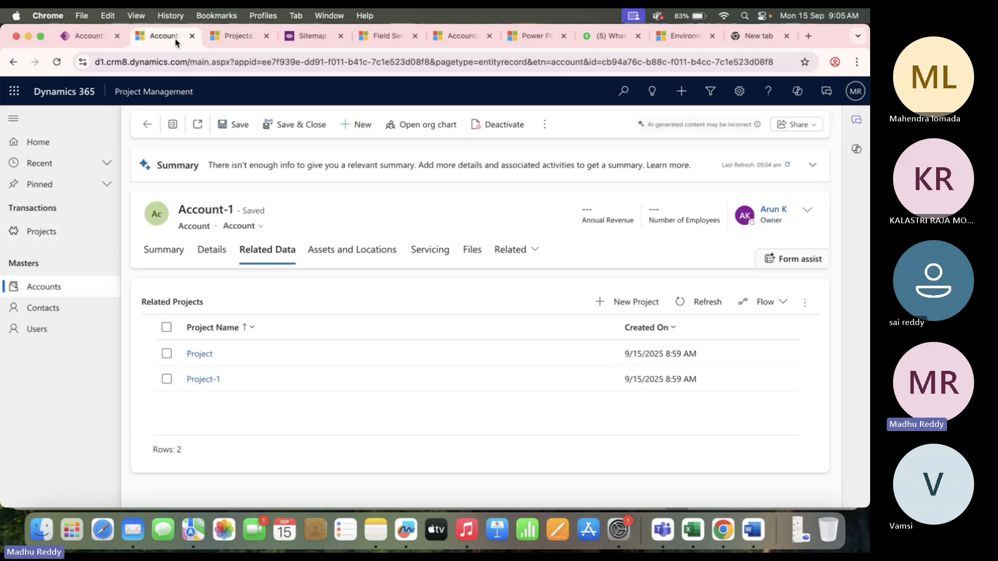
{"action": "left_click", "coordinate": [147, 124]}
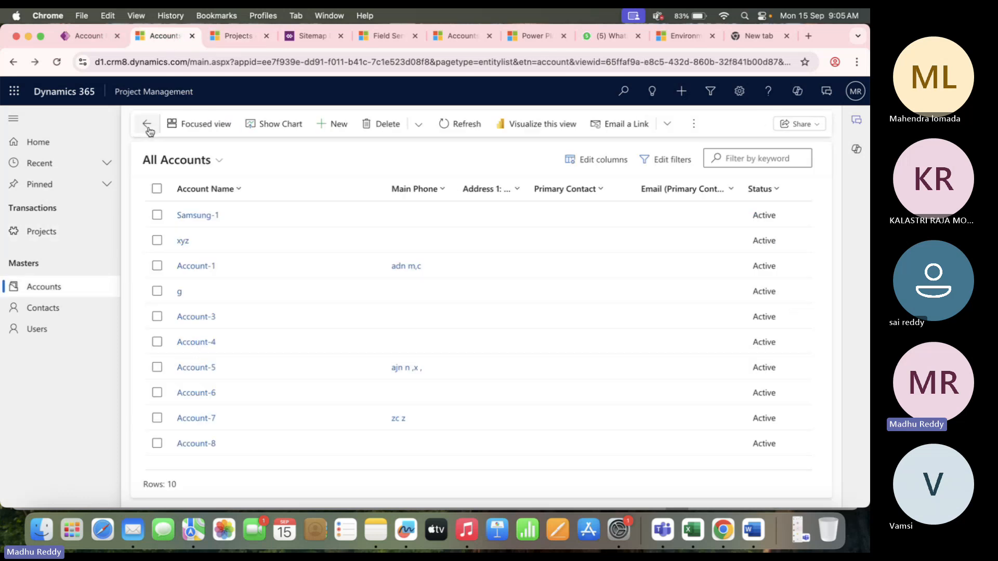
{"action": "double_click", "coordinate": [251, 318]}
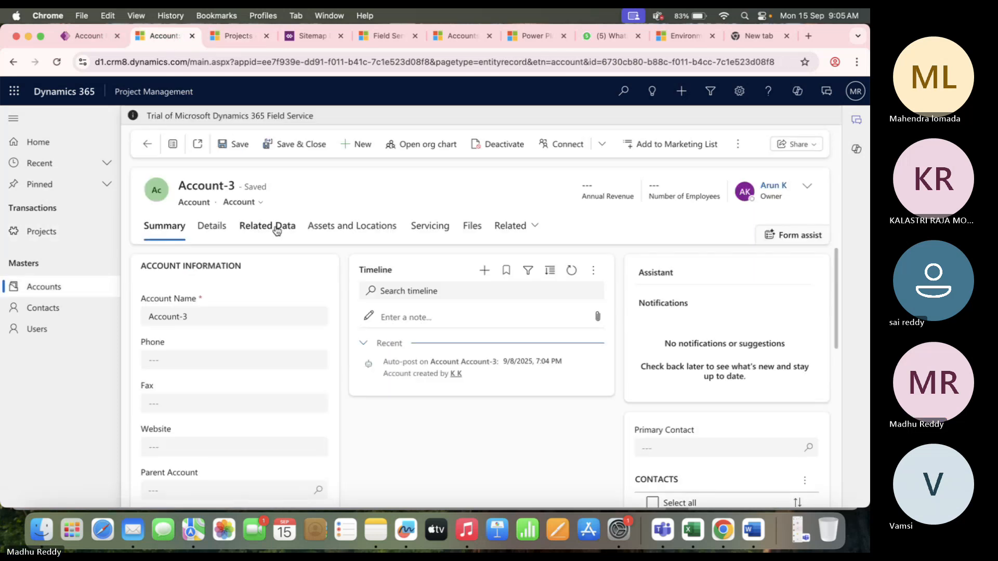
Verify Account-3's Related Projects lists only Project-3, reaching it via Project-3's account lookup.
{"action": "left_click", "coordinate": [276, 227]}
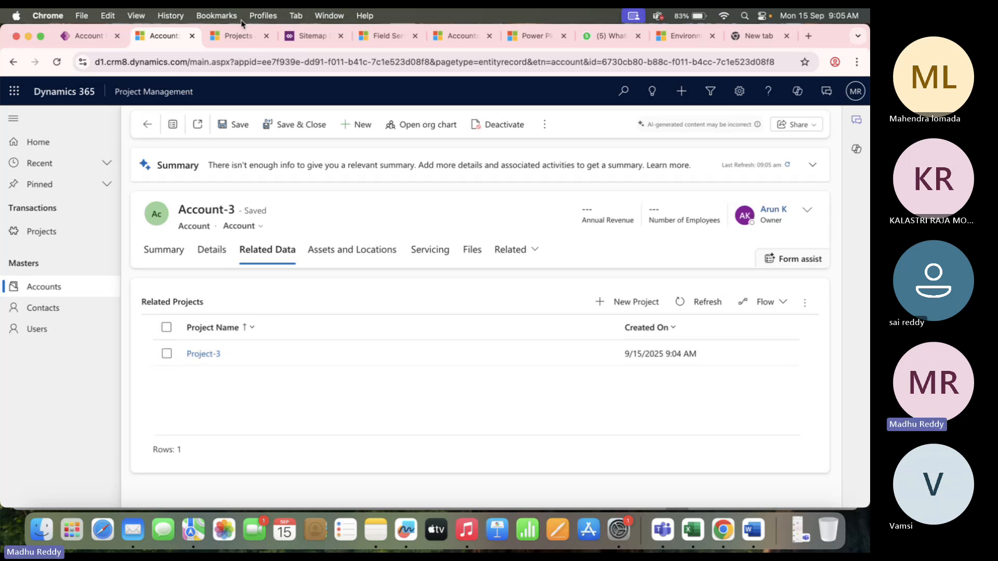
{"action": "left_click", "coordinate": [238, 35]}
{"action": "double_click", "coordinate": [287, 264]}
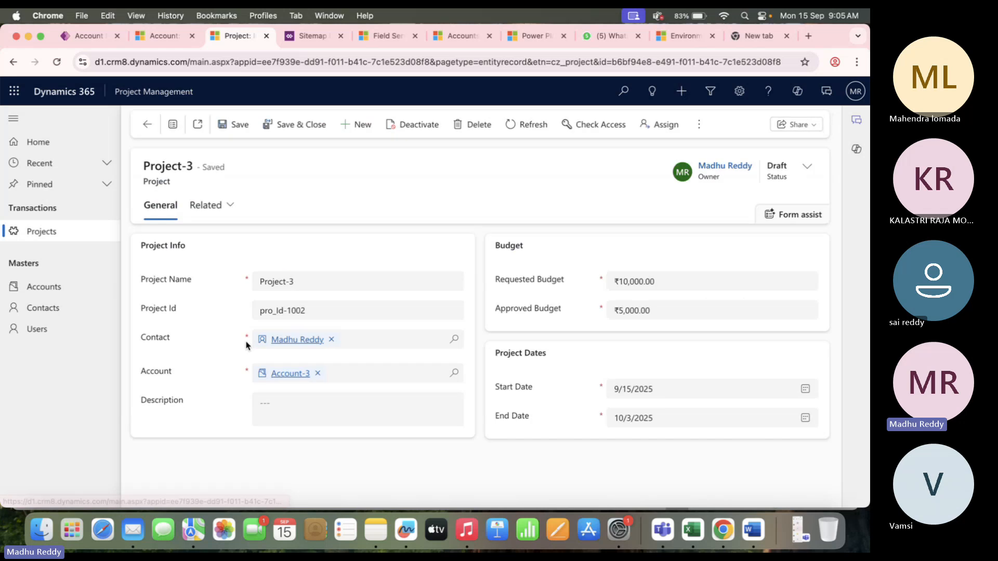
{"action": "left_click", "coordinate": [291, 373]}
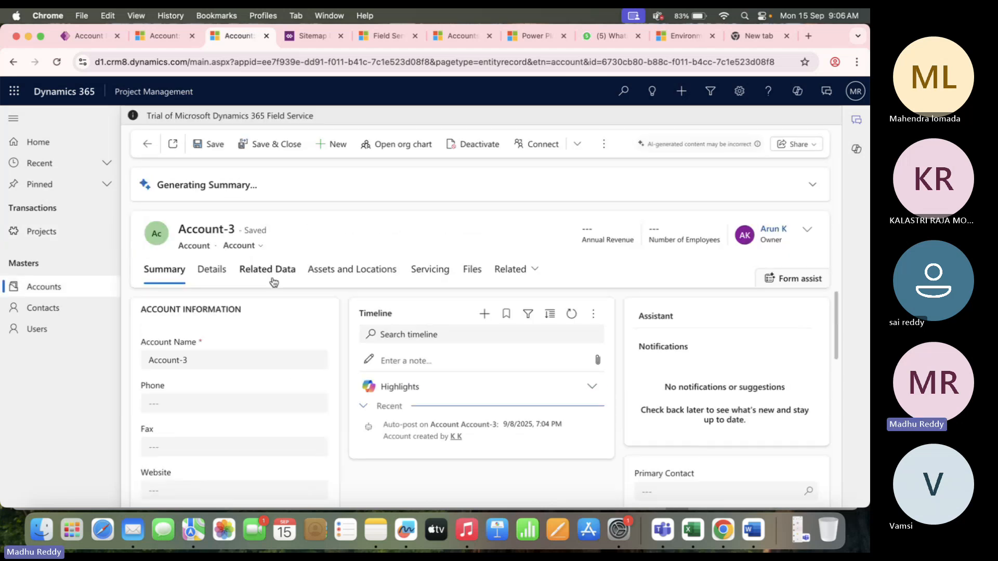
{"action": "left_click", "coordinate": [272, 270]}
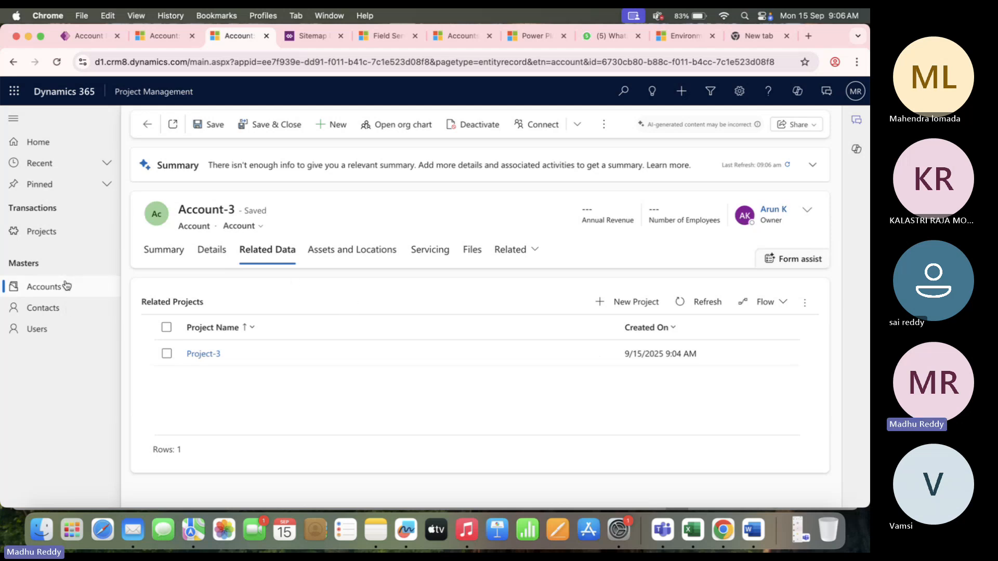
{"action": "left_click", "coordinate": [152, 34]}
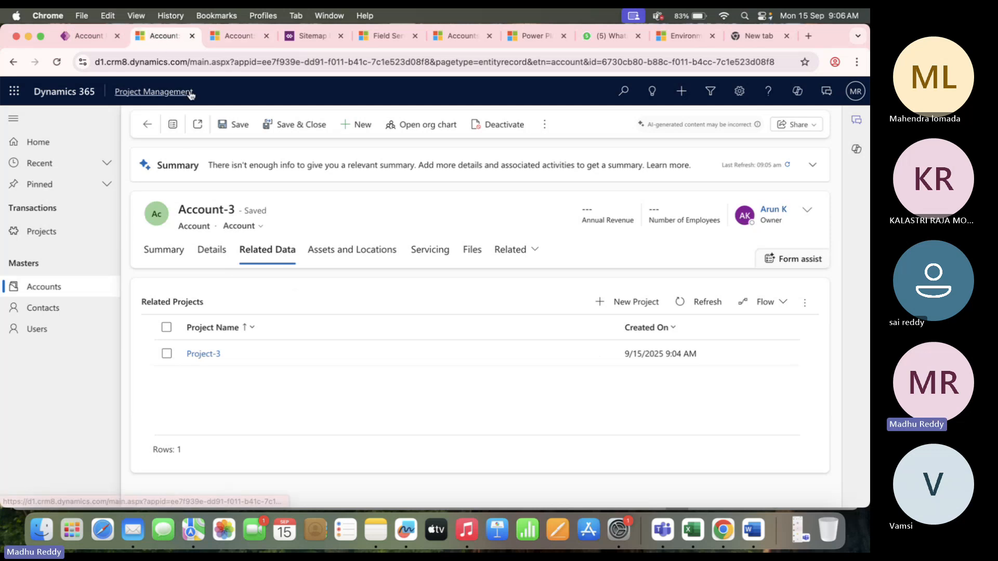
{"action": "left_click", "coordinate": [234, 36]}
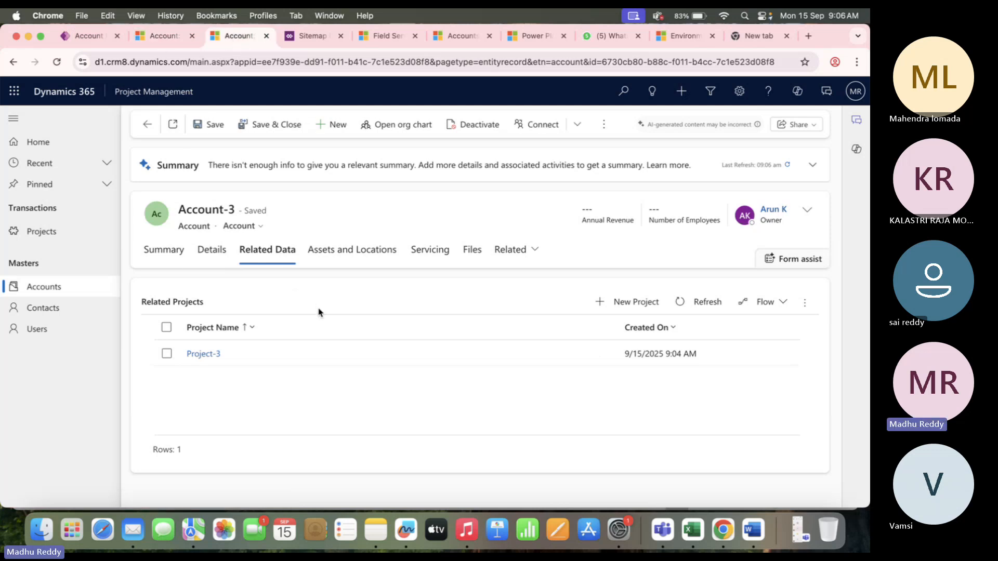
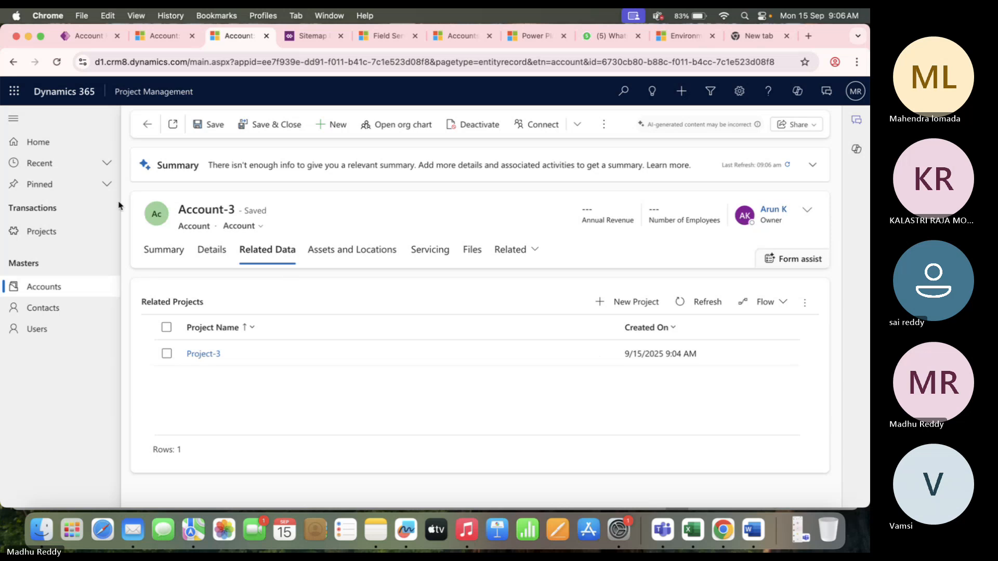
Open the Active Projects list and briefly look at its filter options.
{"action": "left_click", "coordinate": [71, 232]}
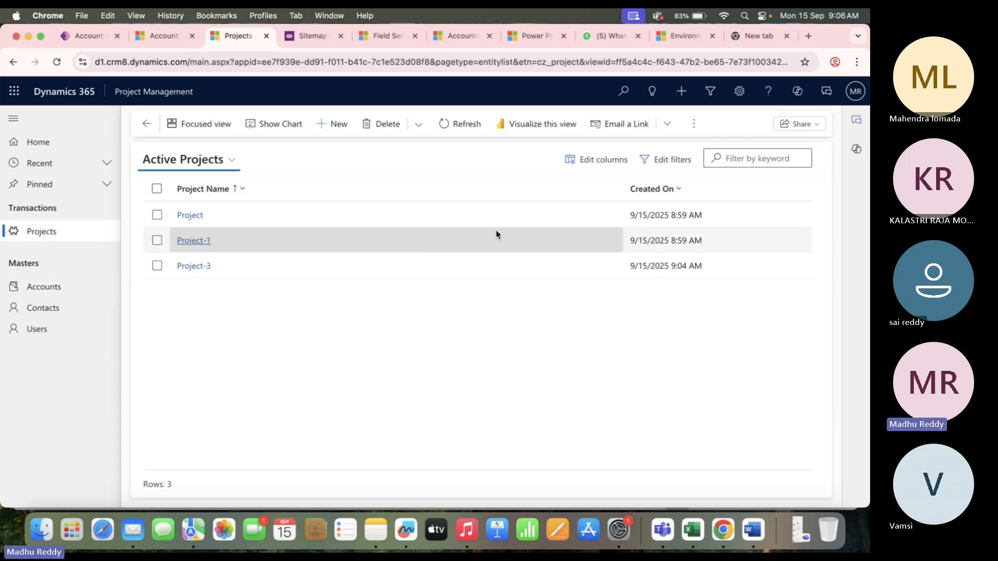
{"action": "left_click", "coordinate": [670, 162]}
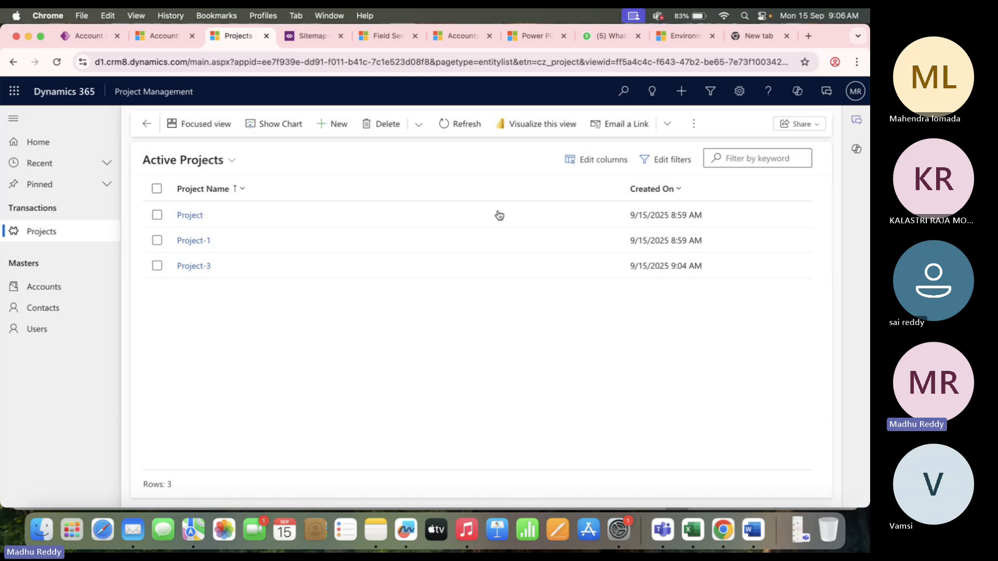
{"action": "left_click", "coordinate": [845, 96]}
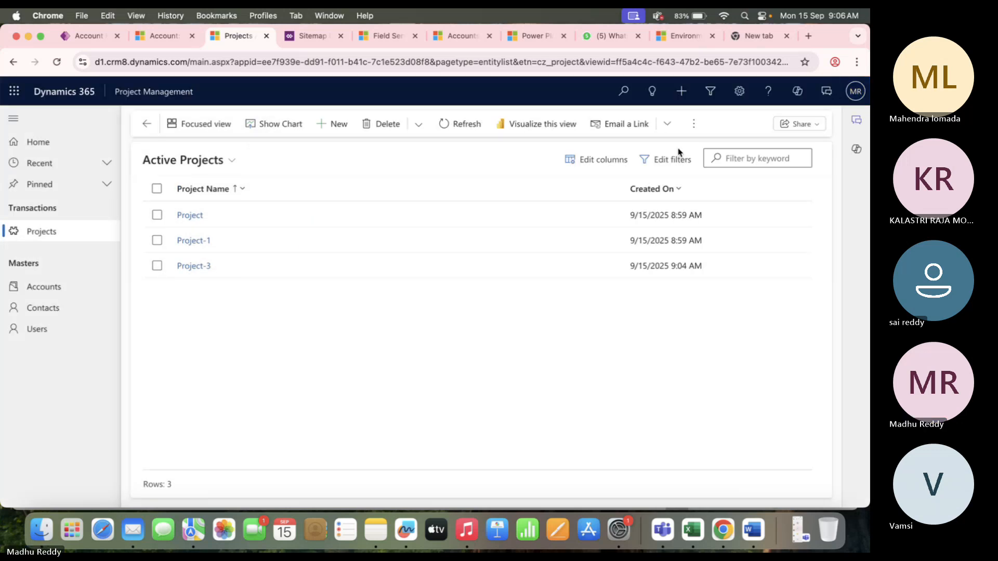
Add the Account column to the view, drag it under Project Name, and apply.
{"action": "left_click", "coordinate": [591, 158]}
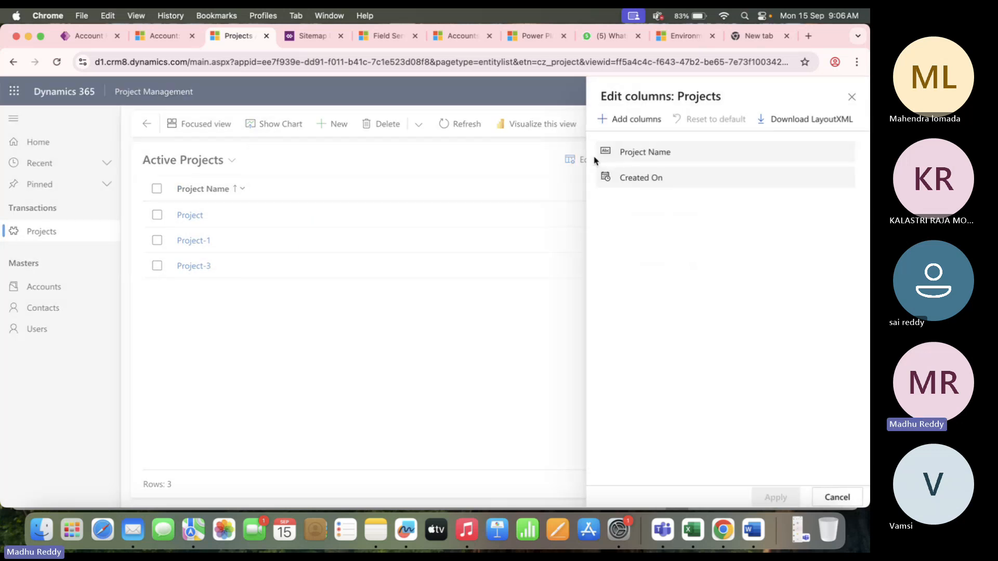
{"action": "left_click", "coordinate": [640, 126]}
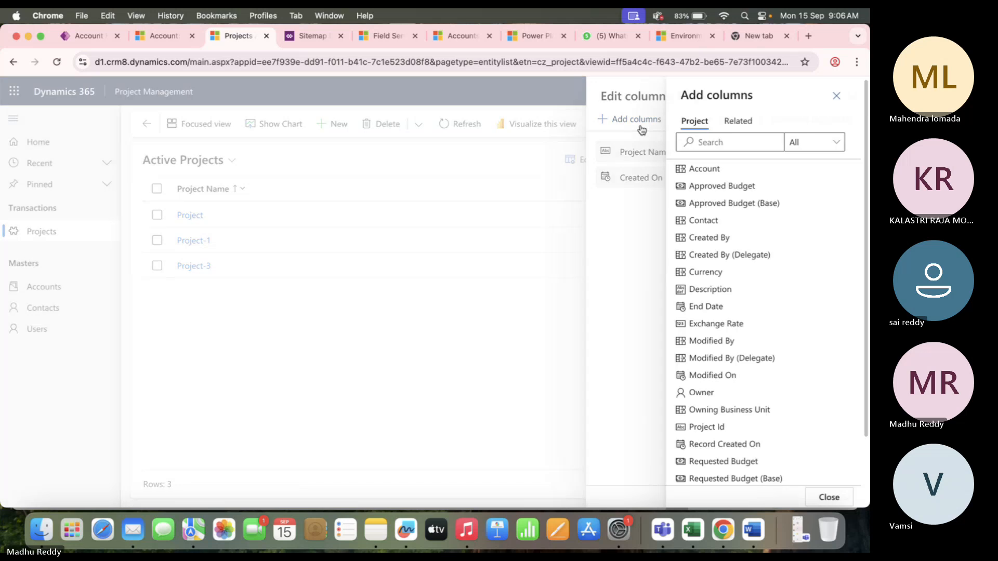
{"action": "left_click", "coordinate": [711, 136]}
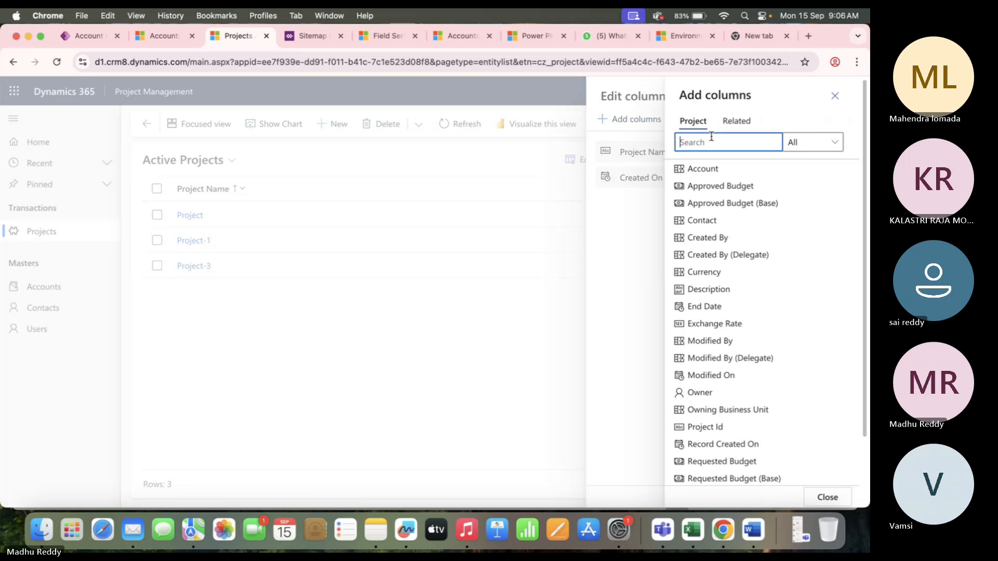
{"action": "left_click", "coordinate": [708, 168]}
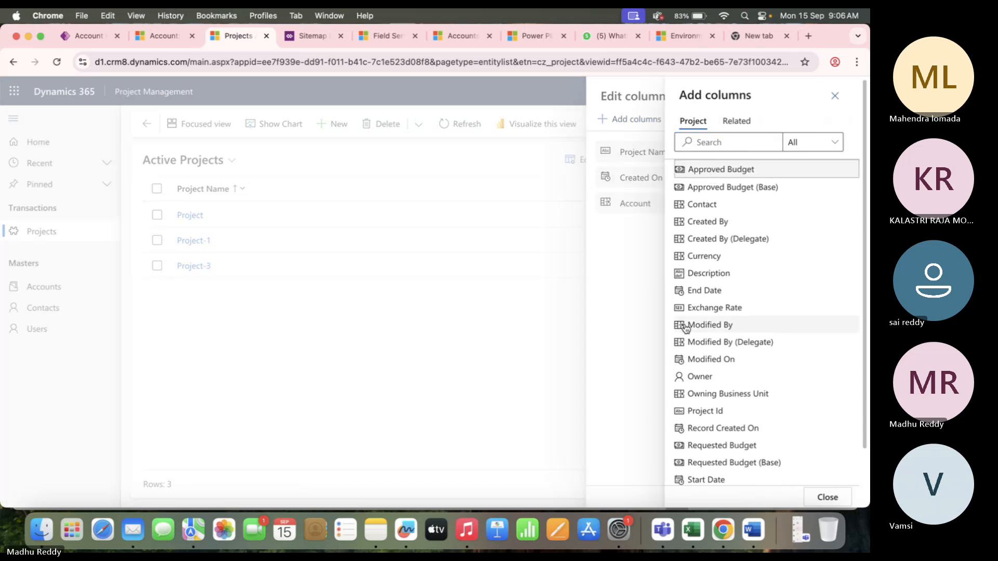
{"action": "left_click", "coordinate": [643, 318]}
{"action": "left_click_drag", "start_coordinate": [641, 205], "coordinate": [643, 175]}
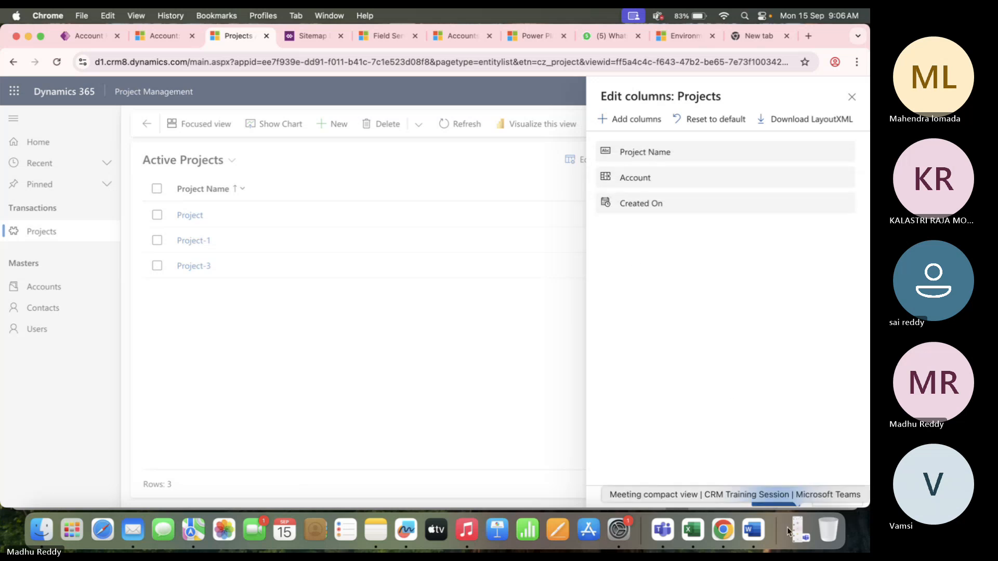
{"action": "left_click", "coordinate": [773, 496]}
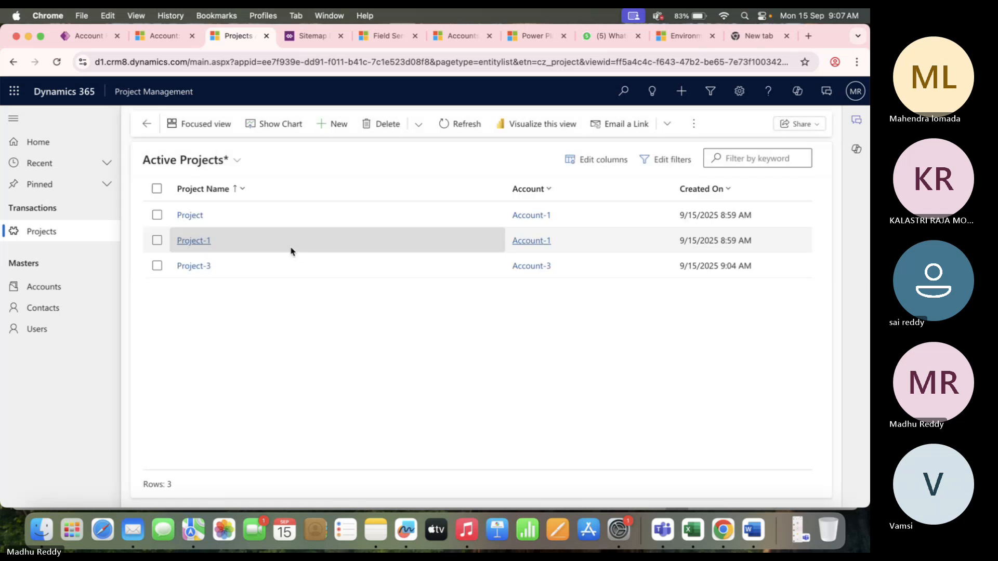
{"action": "left_click", "coordinate": [159, 217]}
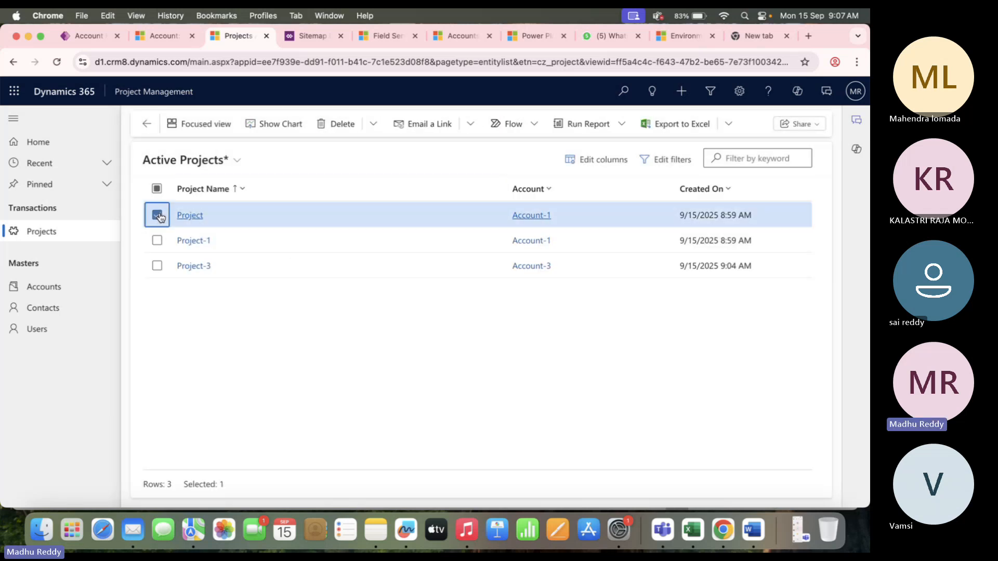
{"action": "left_click", "coordinate": [157, 240]}
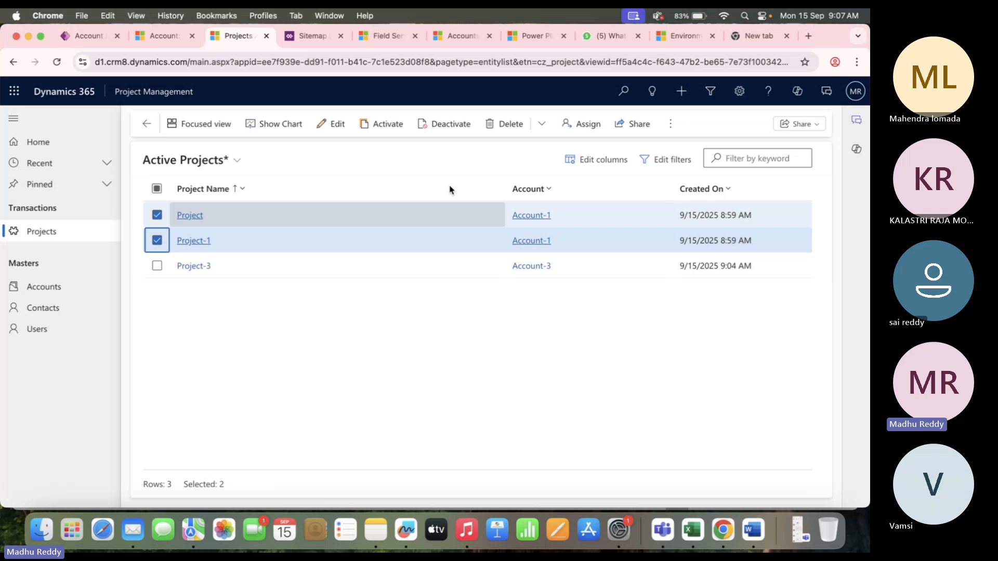
{"action": "left_click", "coordinate": [164, 35]}
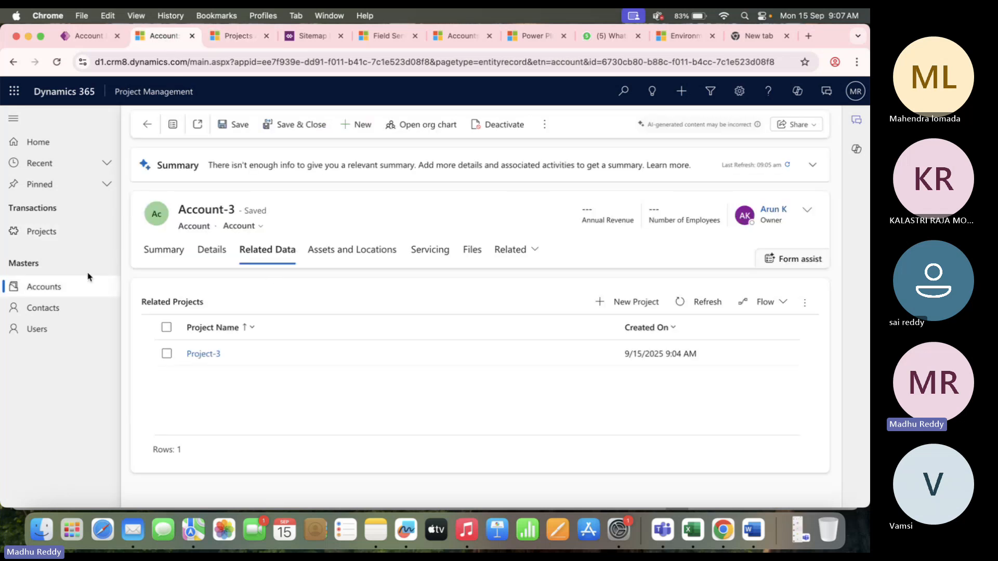
{"action": "left_click", "coordinate": [147, 124]}
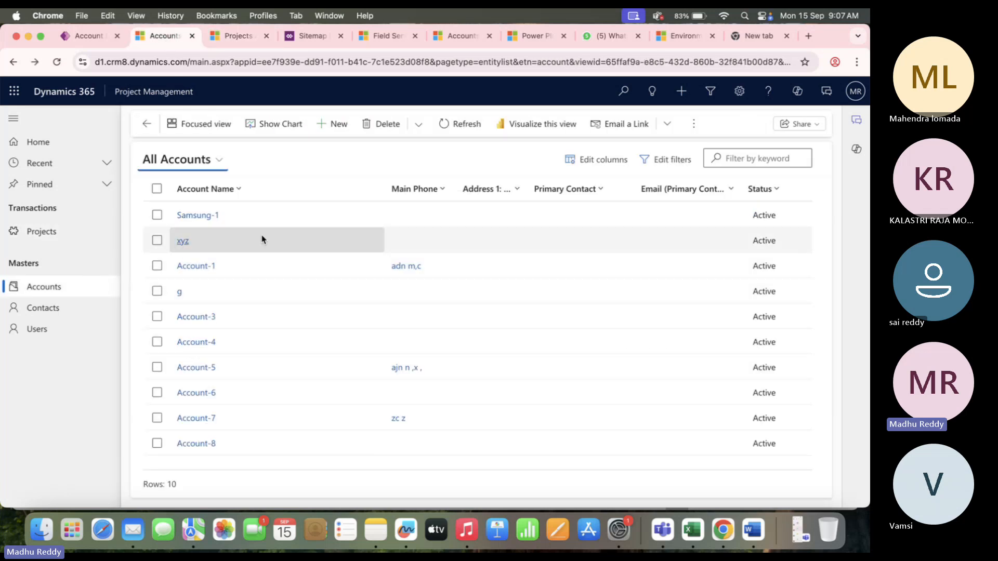
{"action": "left_click", "coordinate": [265, 270]}
{"action": "left_click", "coordinate": [265, 271]}
{"action": "left_click", "coordinate": [267, 226]}
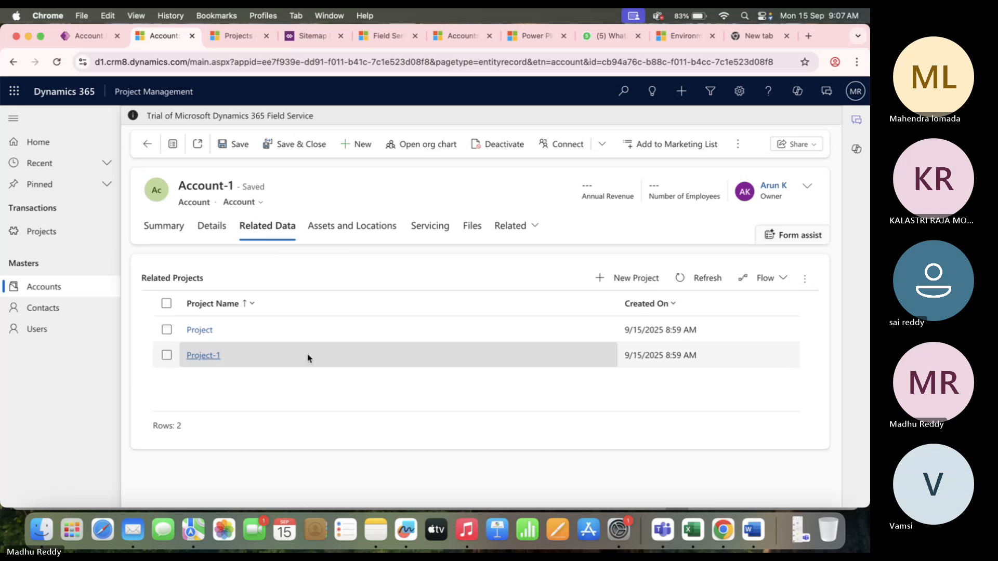
{"action": "left_click", "coordinate": [152, 148]}
{"action": "left_click", "coordinate": [236, 321]}
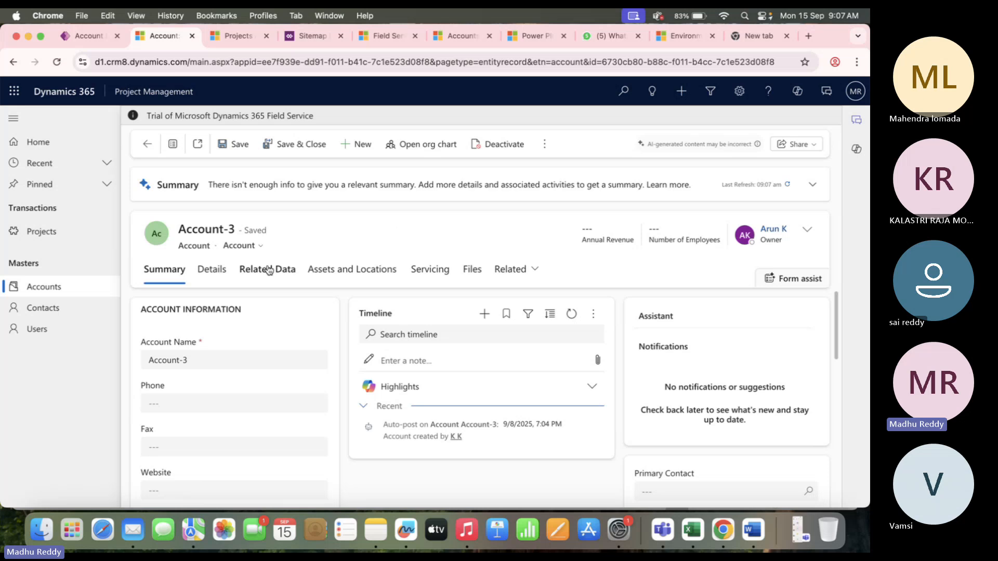
{"action": "left_click", "coordinate": [262, 269]}
{"action": "left_click", "coordinate": [235, 36]}
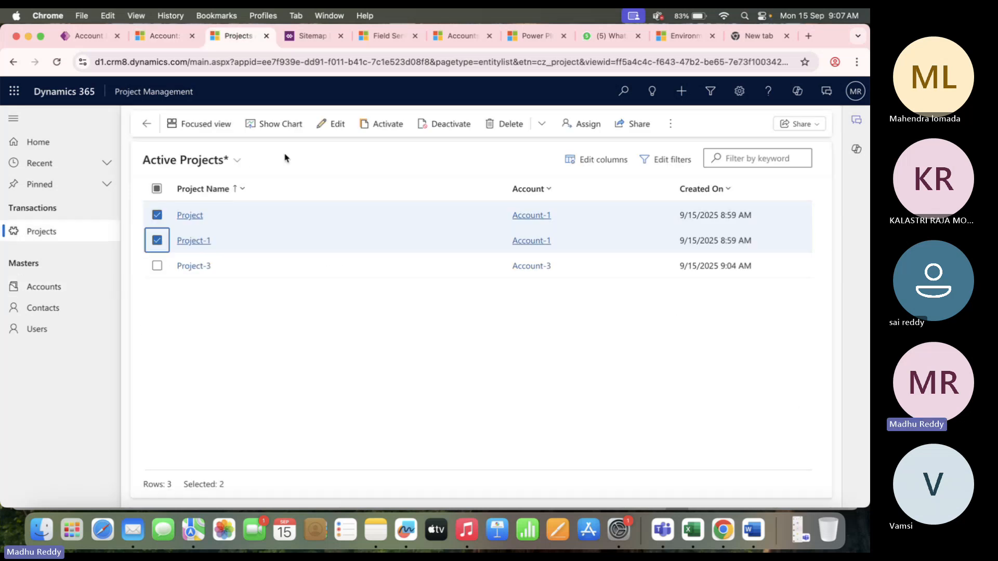
Change Project-1's Account lookup to Account-3 and save the record.
{"action": "double_click", "coordinate": [298, 240]}
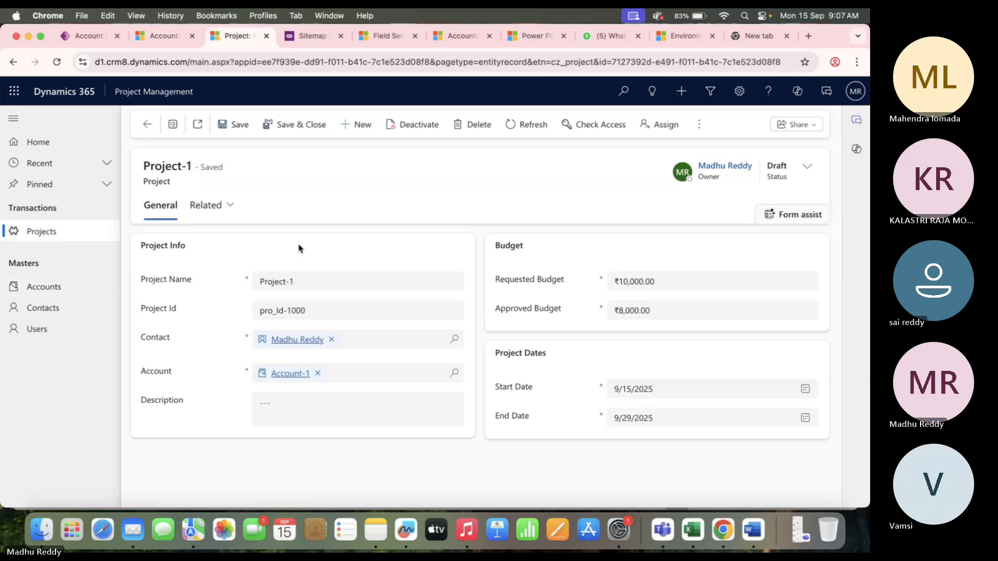
{"action": "left_click", "coordinate": [454, 372]}
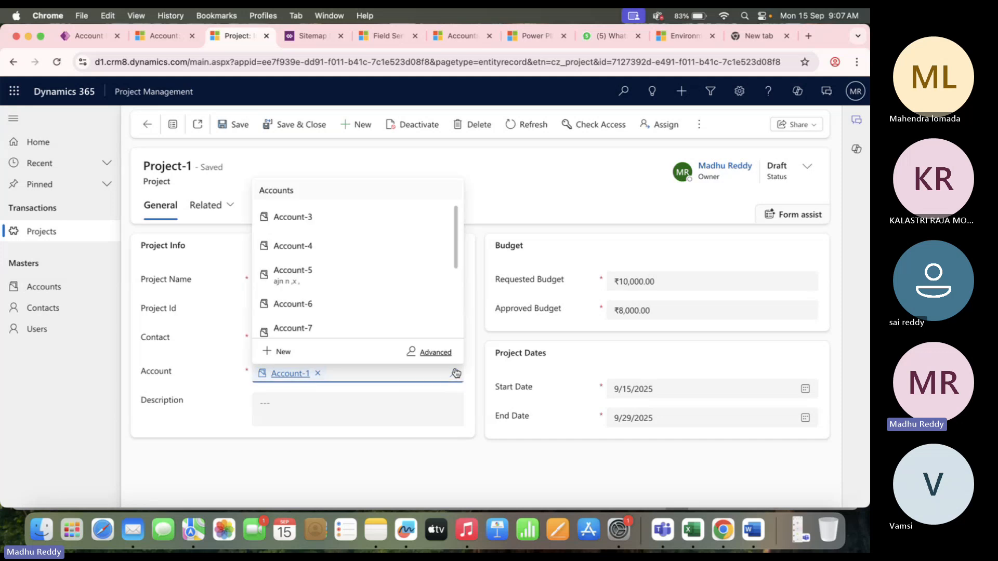
{"action": "left_click", "coordinate": [319, 221]}
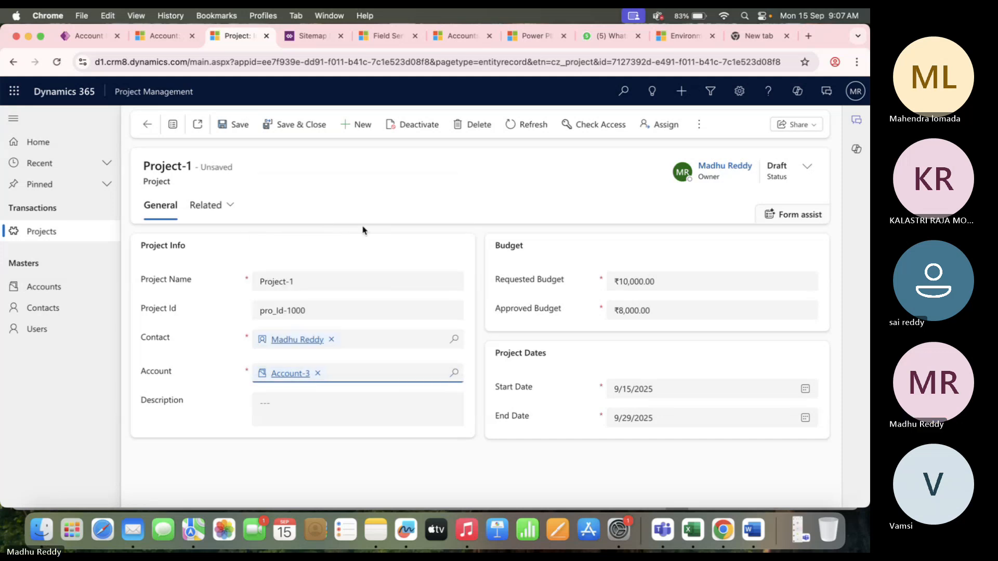
{"action": "left_click", "coordinate": [219, 125]}
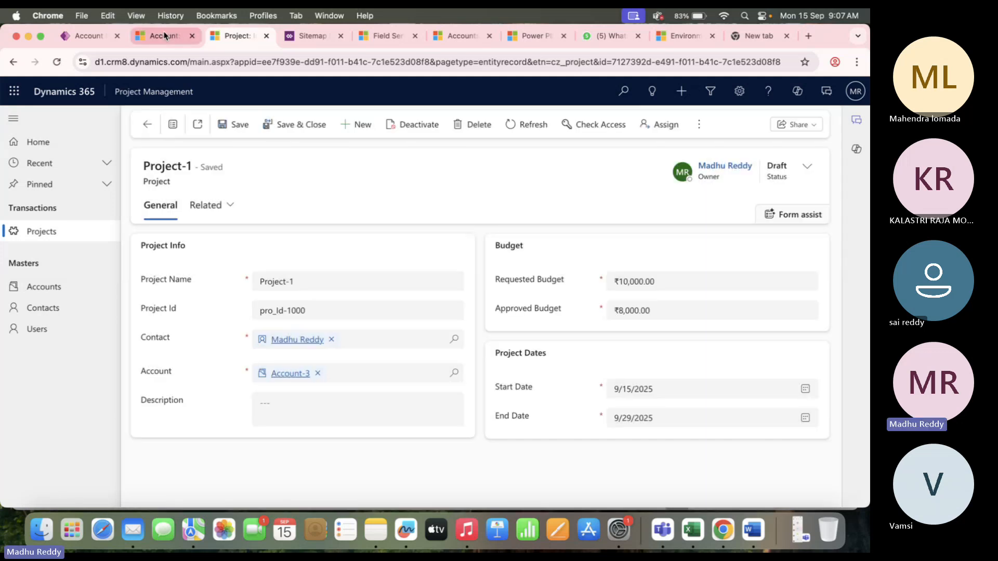
Refresh Account-3's Related Projects to show Project-1 alongside Project-3.
{"action": "left_click", "coordinate": [164, 35]}
{"action": "left_click", "coordinate": [282, 320]}
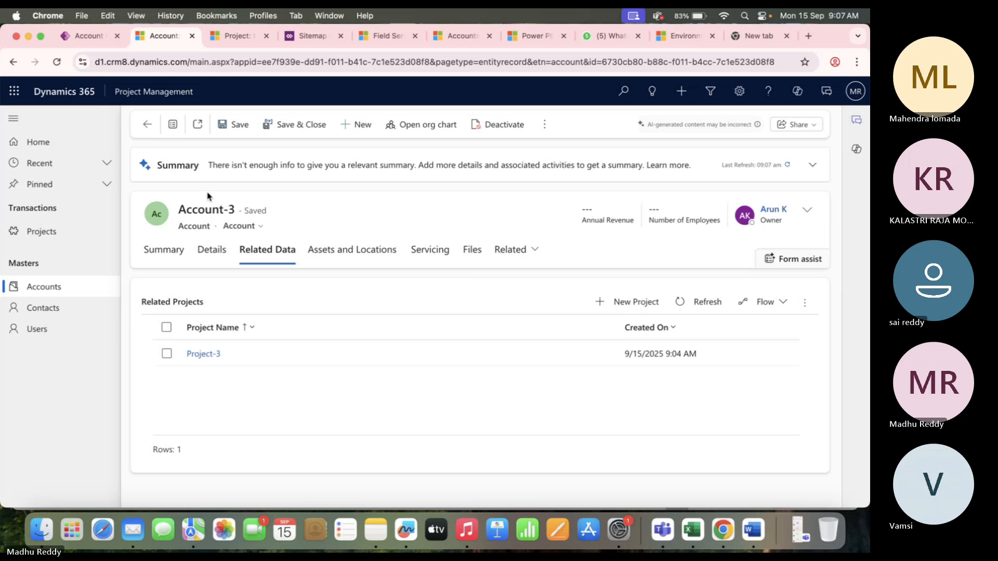
{"action": "left_click", "coordinate": [706, 306]}
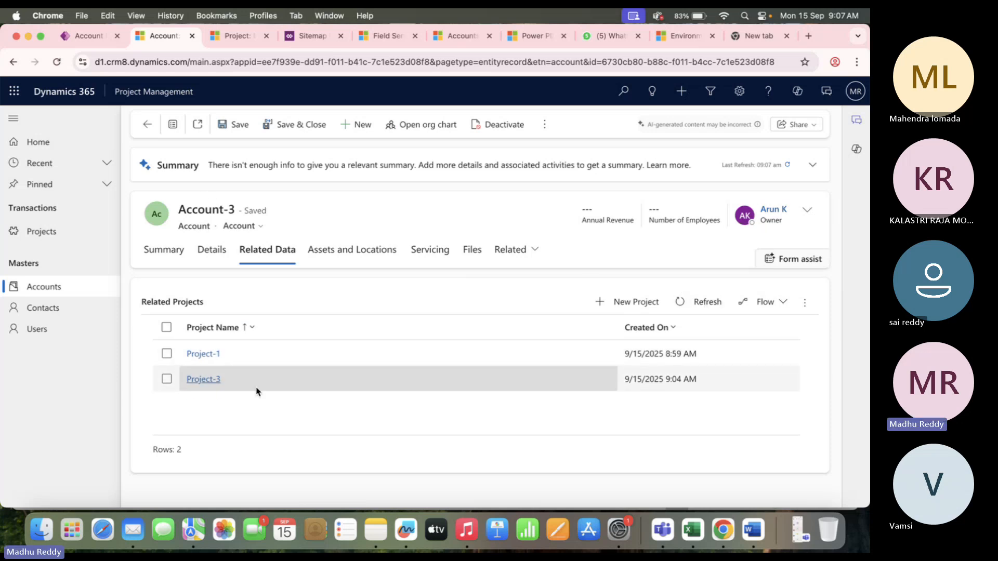
Return to Active Projects and check the account of the Project row.
{"action": "left_click", "coordinate": [225, 32]}
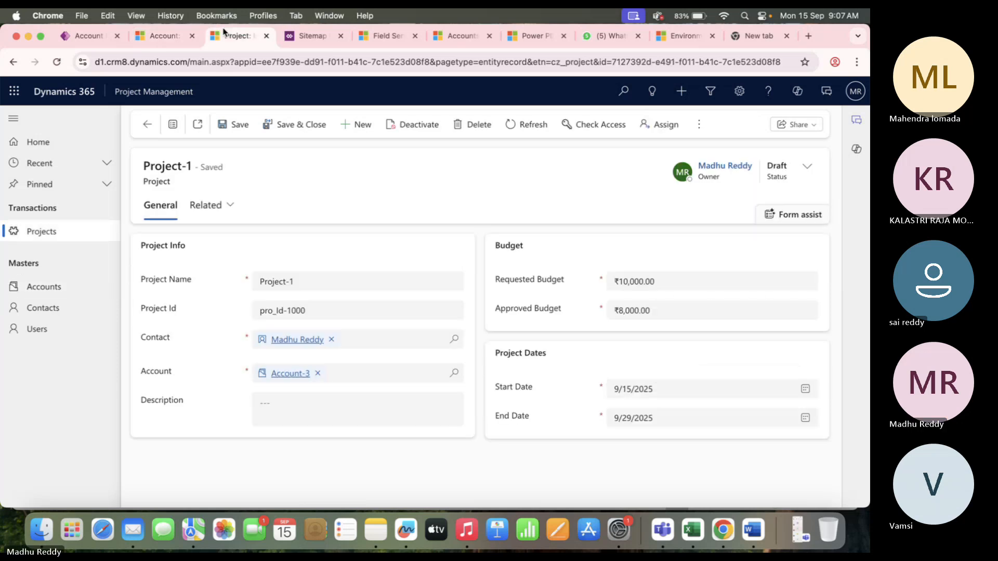
{"action": "left_click", "coordinate": [147, 124]}
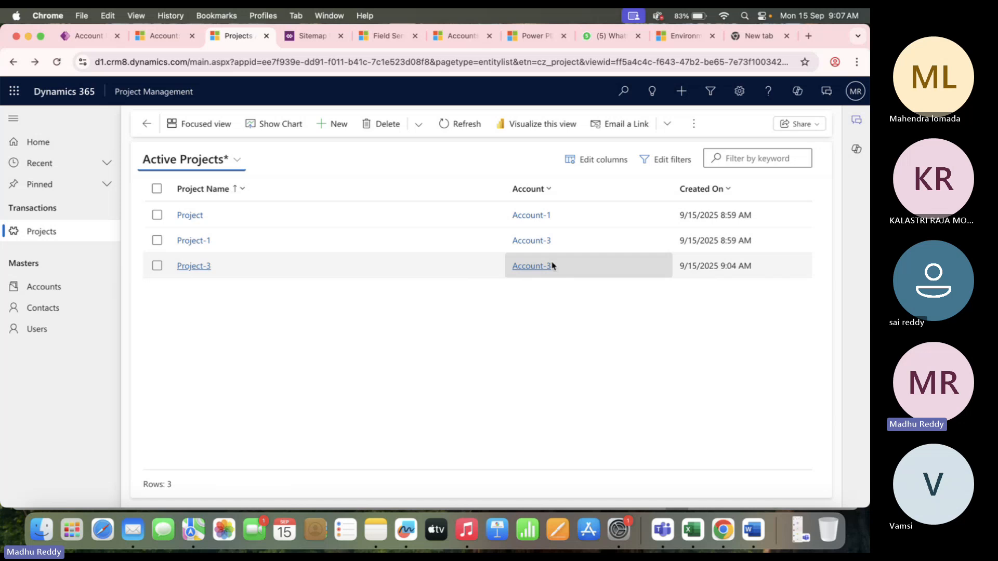
{"action": "left_click", "coordinate": [166, 40]}
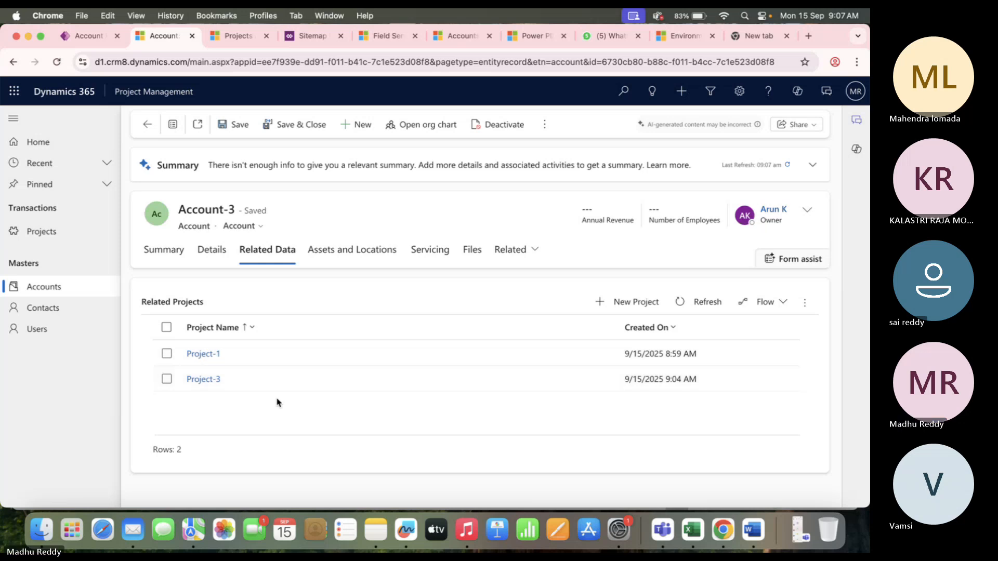
{"action": "left_click", "coordinate": [233, 38]}
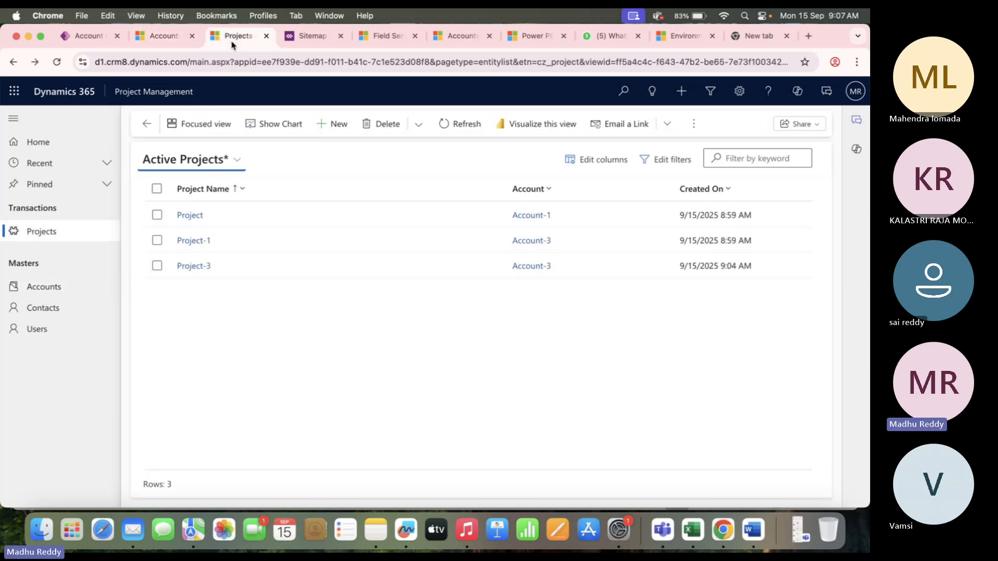
{"action": "left_click", "coordinate": [245, 224]}
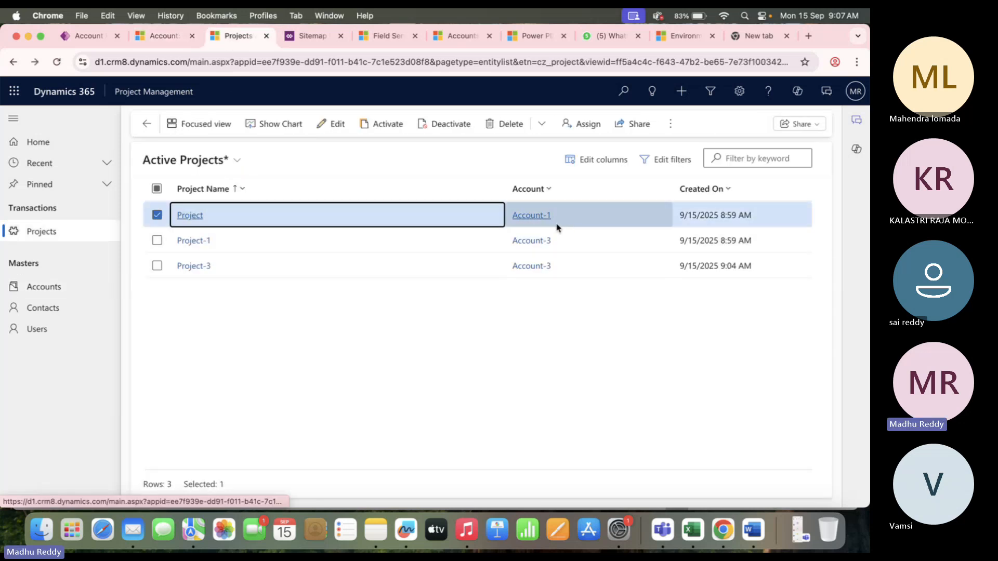
Go back from Account-3 to All Accounts and open Account-1.
{"action": "left_click", "coordinate": [159, 36]}
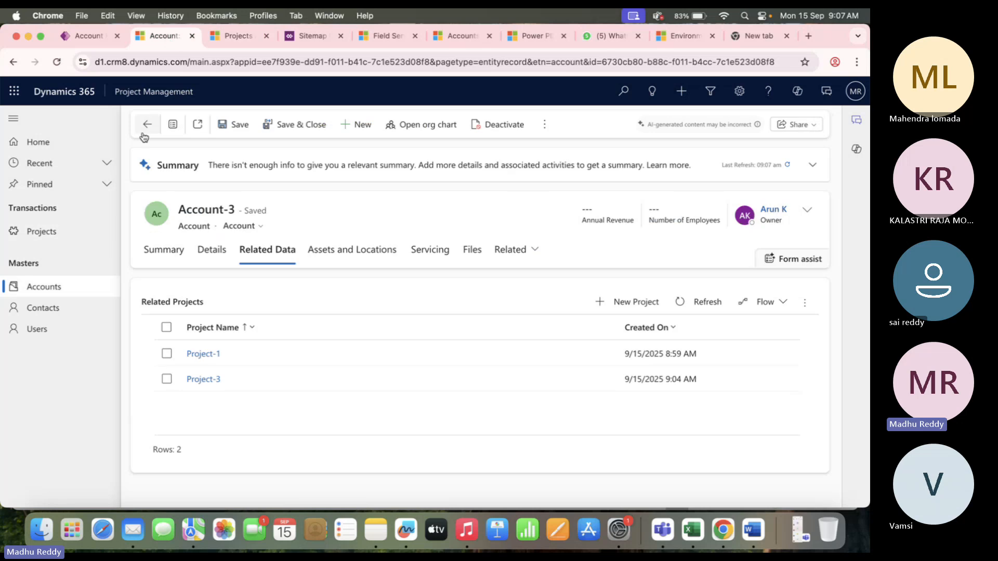
{"action": "left_click", "coordinate": [146, 127]}
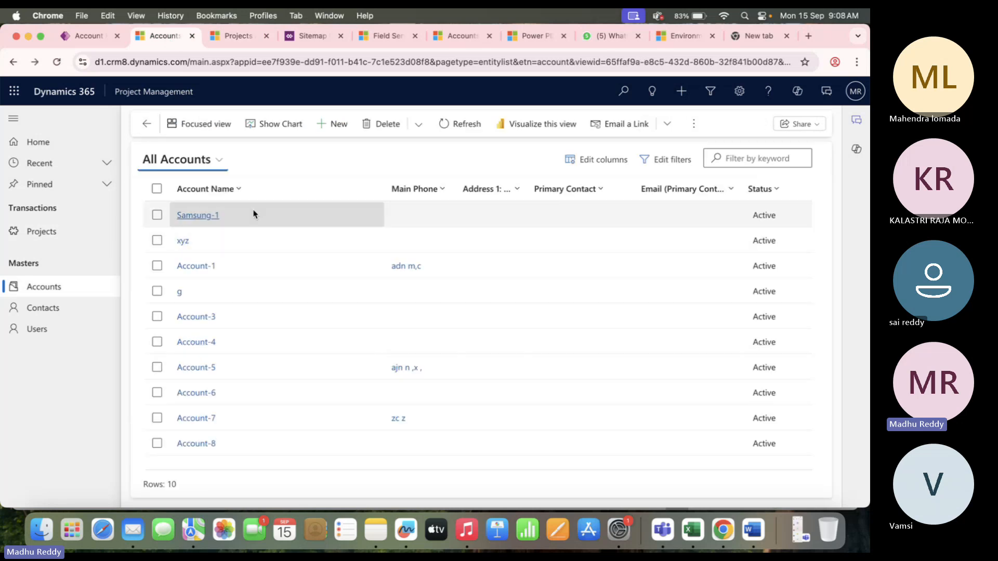
{"action": "double_click", "coordinate": [277, 268]}
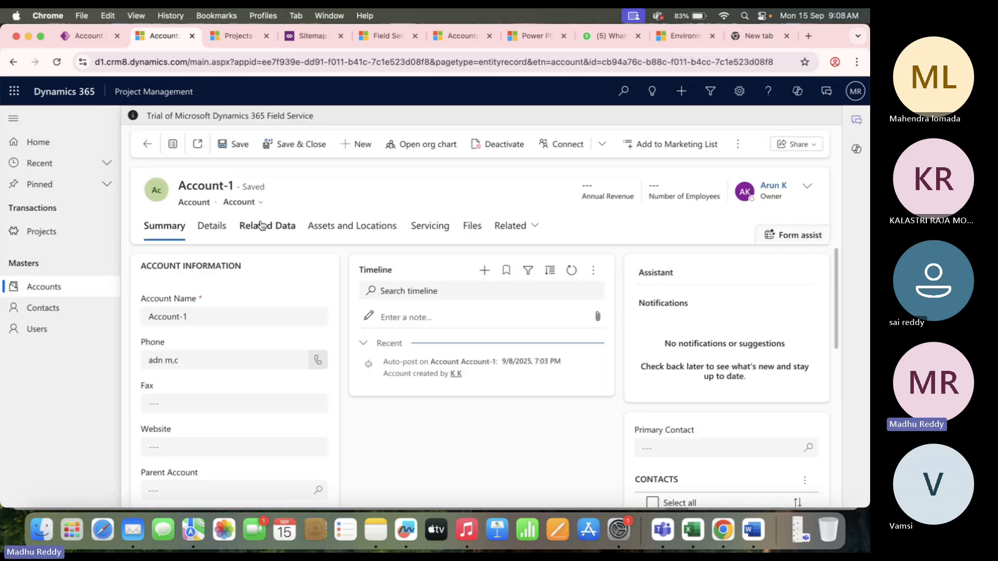
Show Account-1's Related Data, where Related Projects lists only Project, and highlight the record title.
{"action": "left_click", "coordinate": [266, 269]}
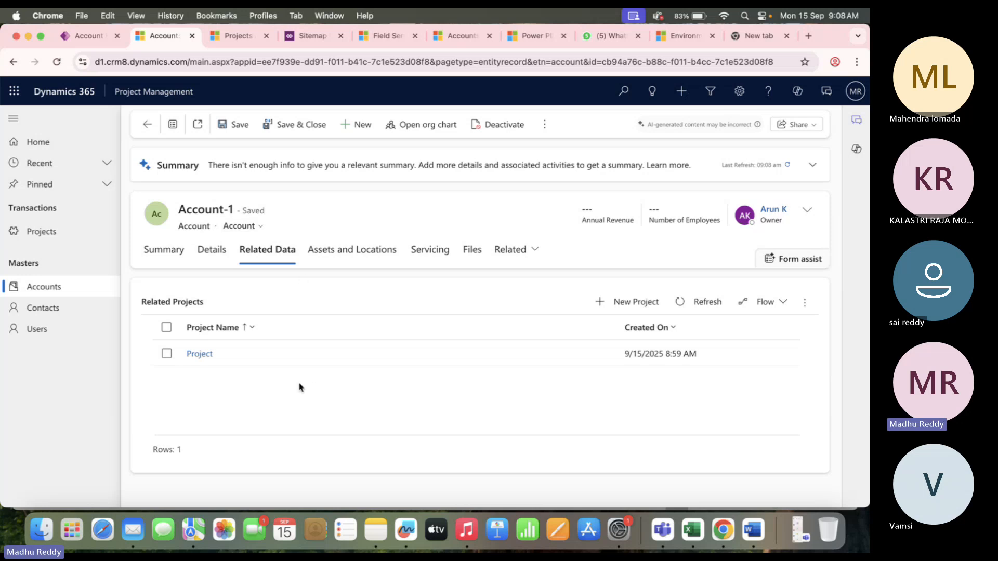
{"action": "left_click_drag", "start_coordinate": [180, 210], "coordinate": [236, 209]}
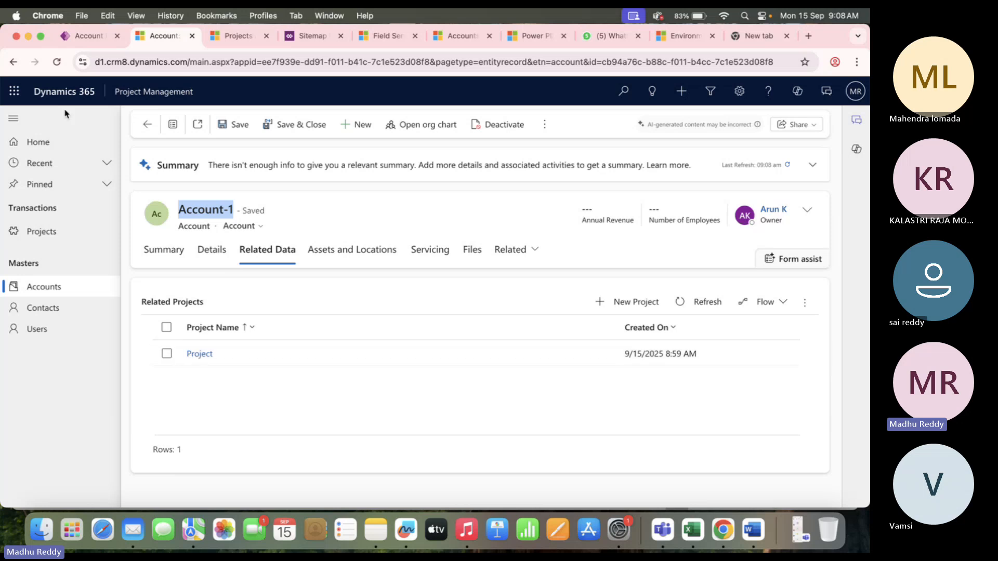
In the maker portal, navigate from the form designer to the Project table's Forms list.
{"action": "left_click", "coordinate": [85, 36]}
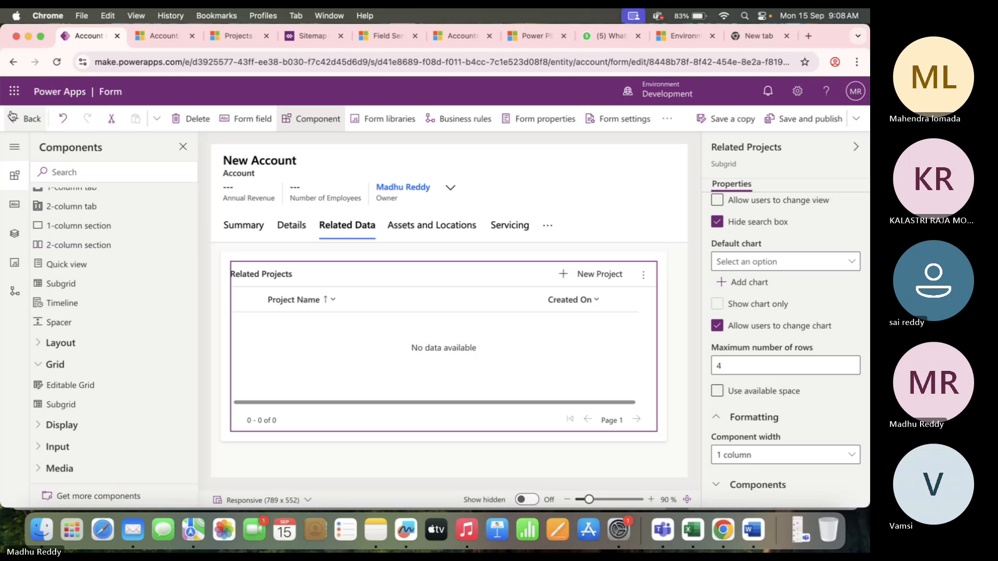
{"action": "left_click", "coordinate": [15, 122]}
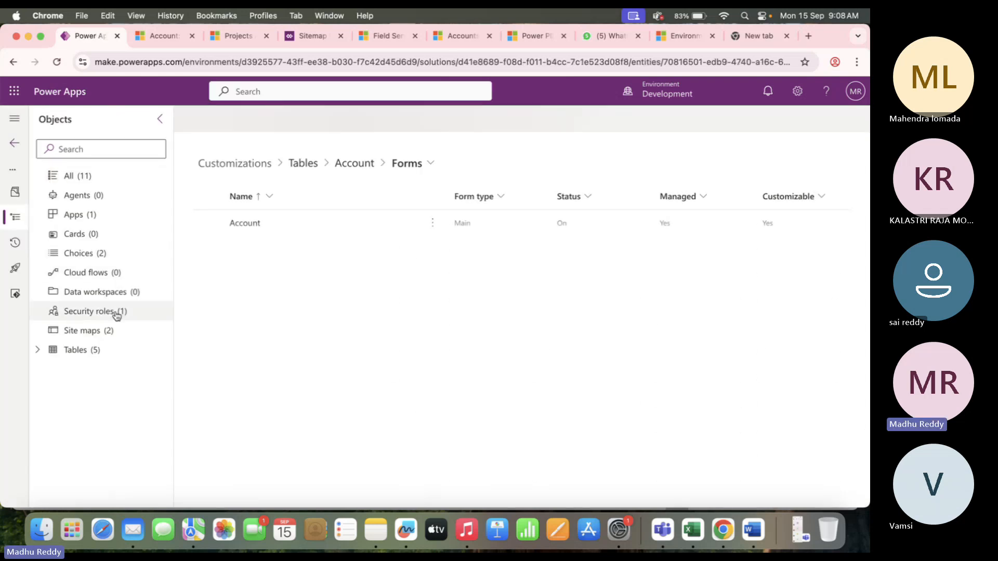
{"action": "left_click", "coordinate": [293, 165]}
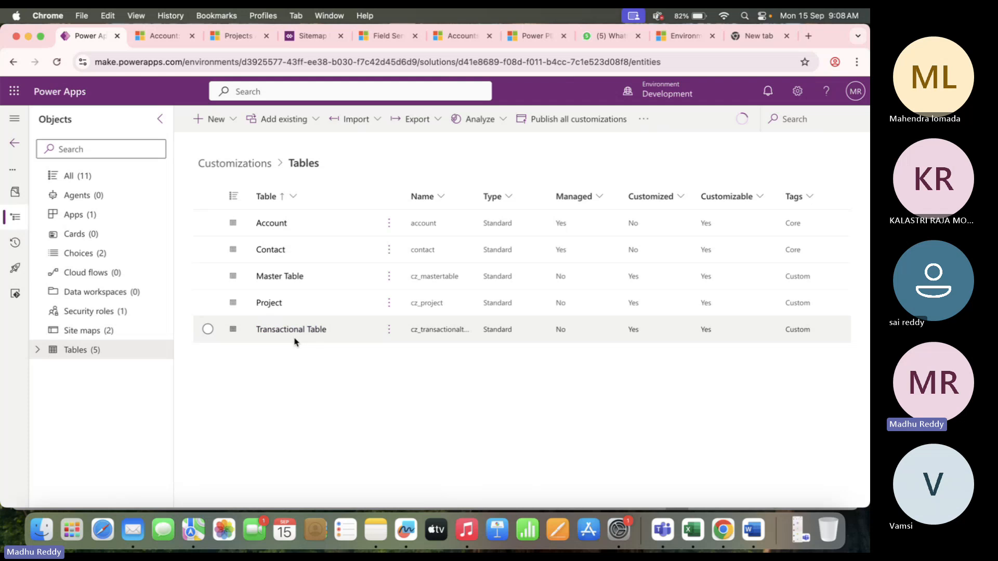
{"action": "left_click", "coordinate": [270, 304]}
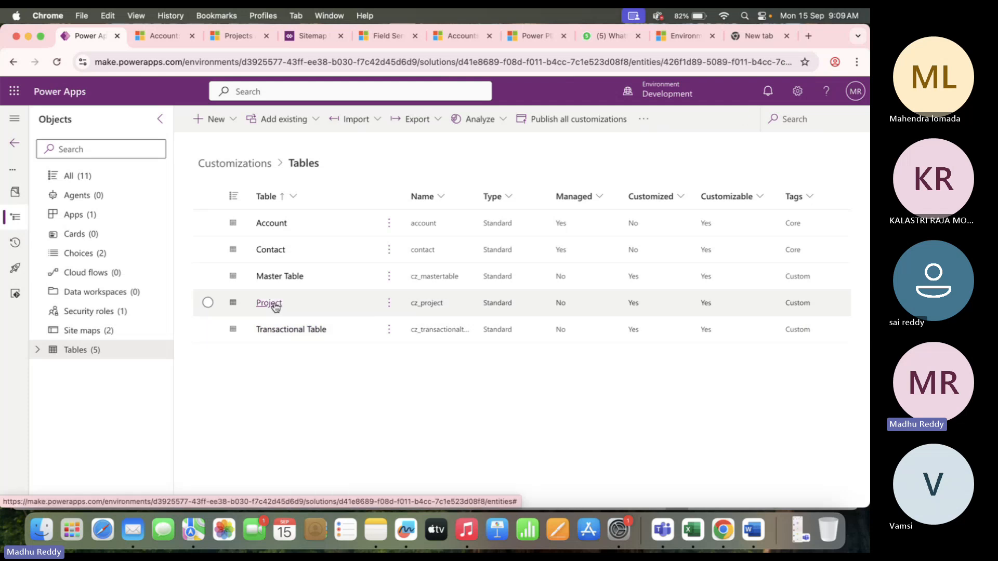
{"action": "left_click", "coordinate": [606, 228]}
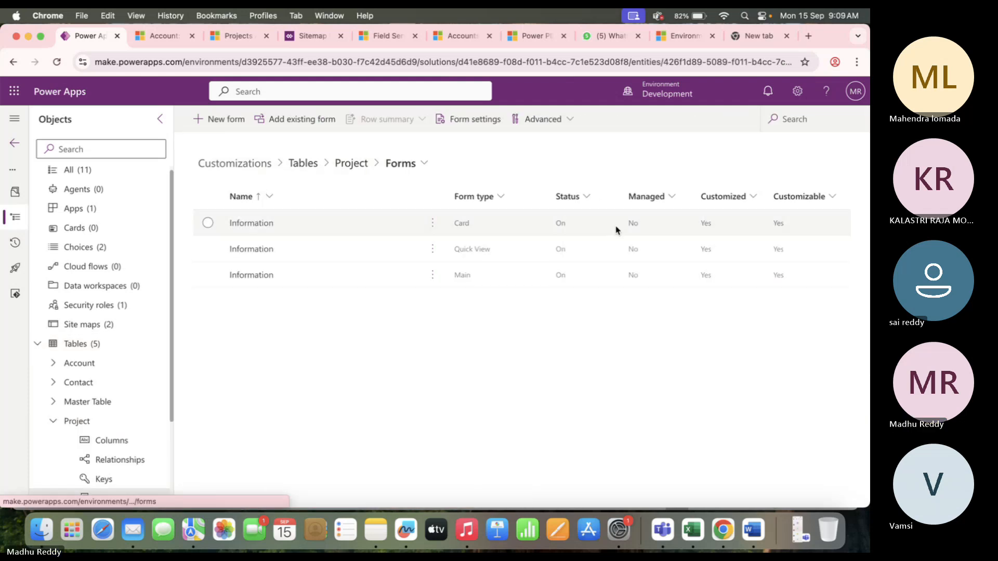
Start a new Quick view form for Project, cancel it, and return to Active Projects.
{"action": "left_click", "coordinate": [220, 122]}
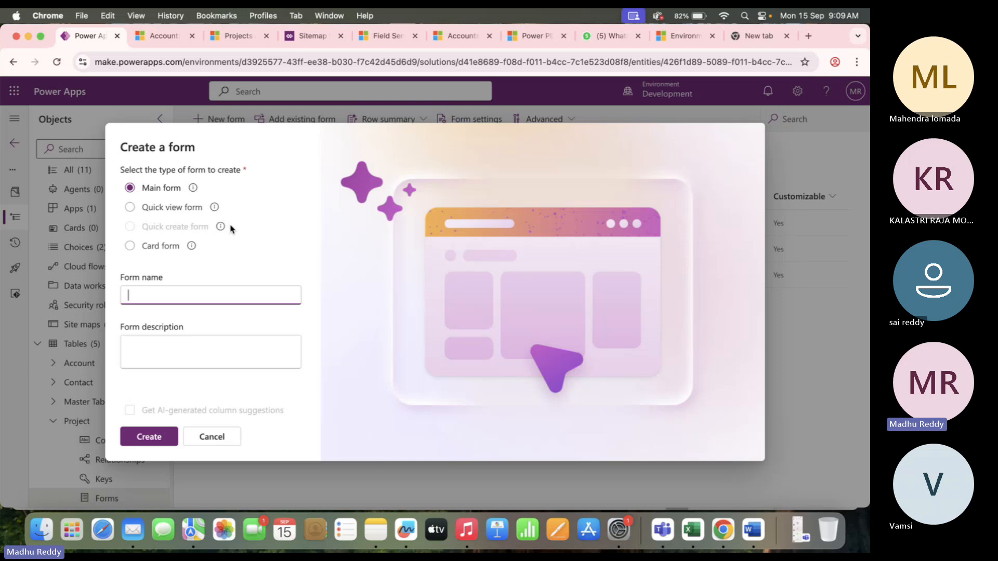
{"action": "left_click", "coordinate": [131, 209]}
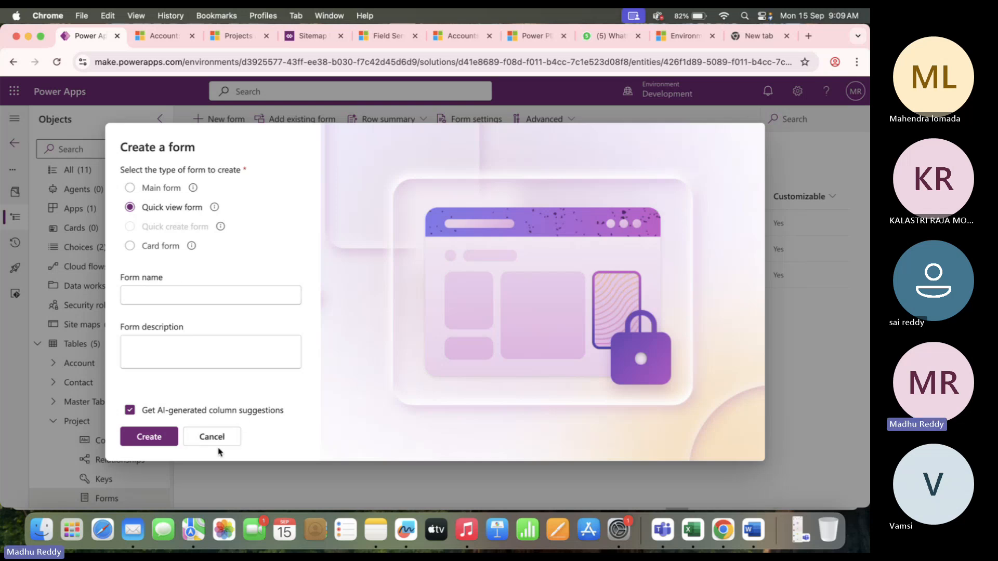
{"action": "left_click", "coordinate": [227, 438]}
{"action": "left_click", "coordinate": [231, 35]}
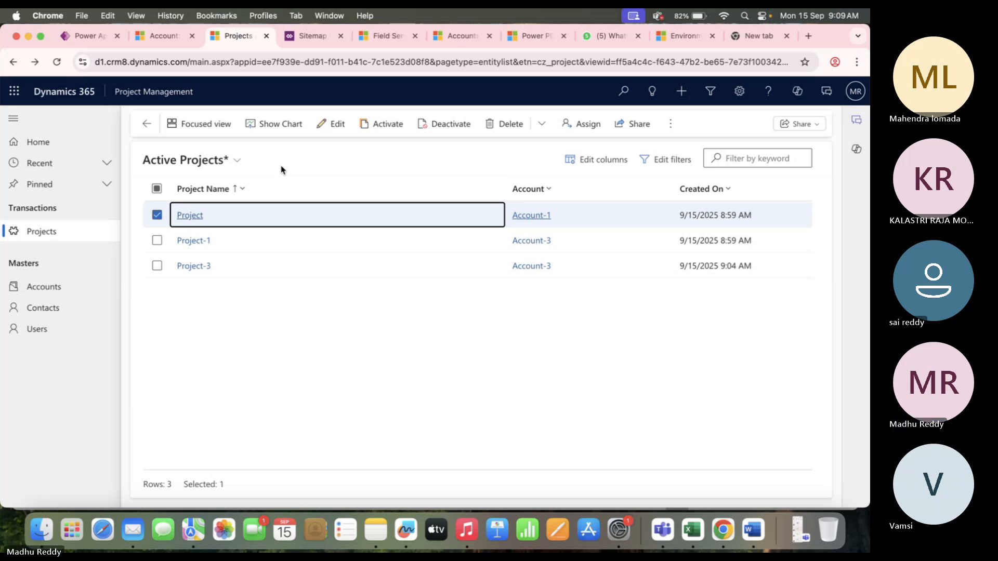
Open the Project record and point out its Account field.
{"action": "double_click", "coordinate": [283, 222]}
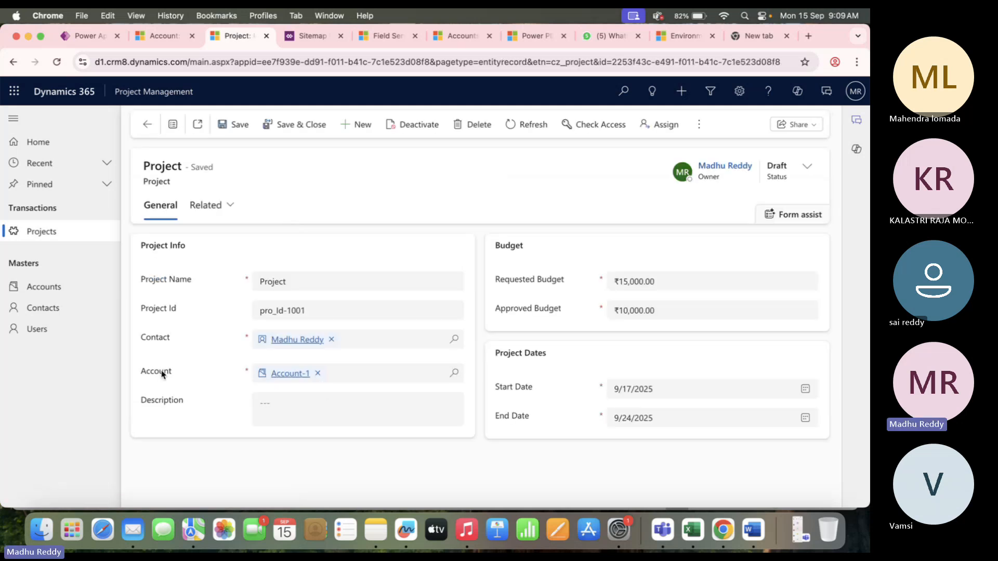
{"action": "left_click_drag", "start_coordinate": [180, 375], "coordinate": [141, 372]}
{"action": "left_click", "coordinate": [300, 187]}
{"action": "left_click", "coordinate": [83, 36]}
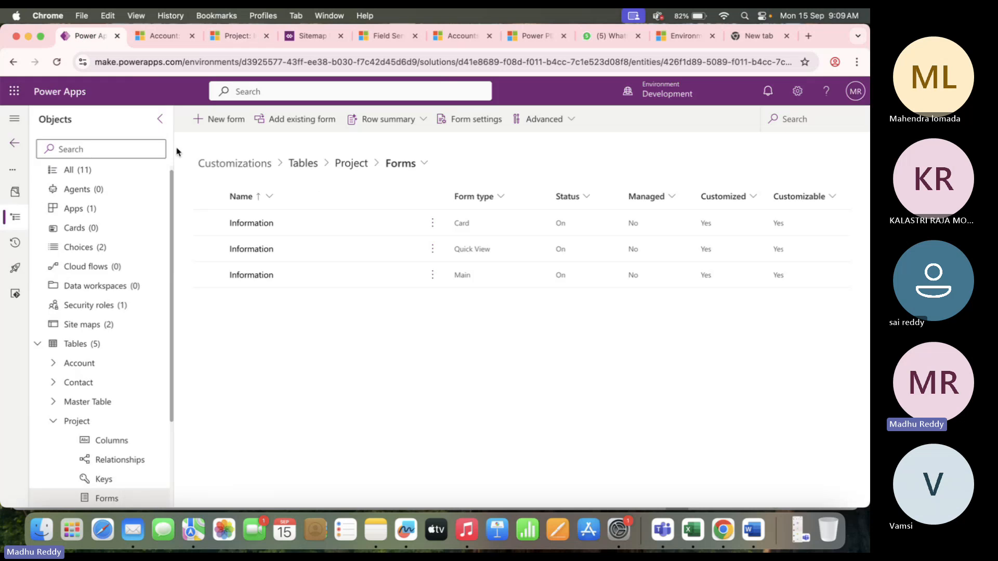
{"action": "left_click", "coordinate": [213, 119]}
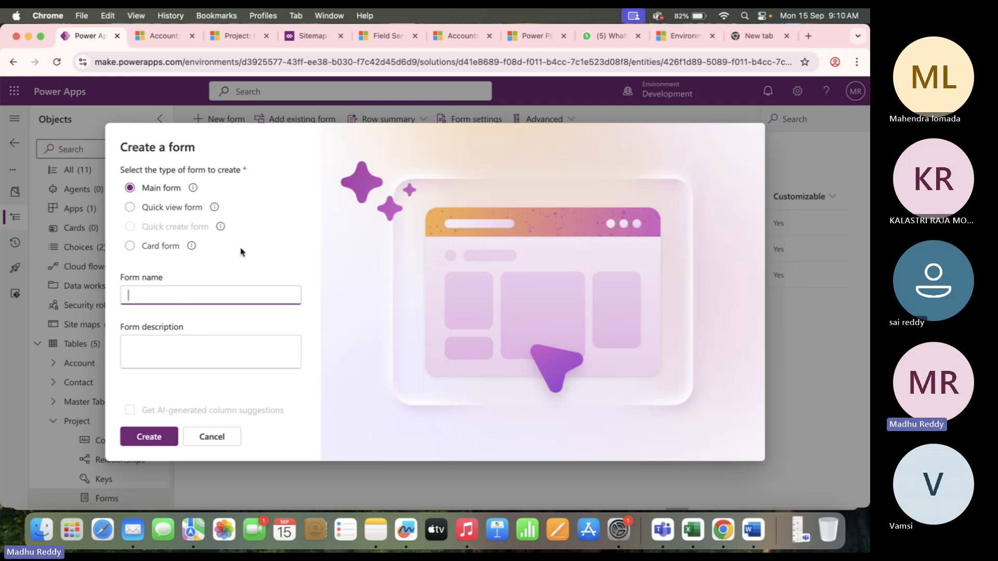
{"action": "left_click", "coordinate": [223, 442]}
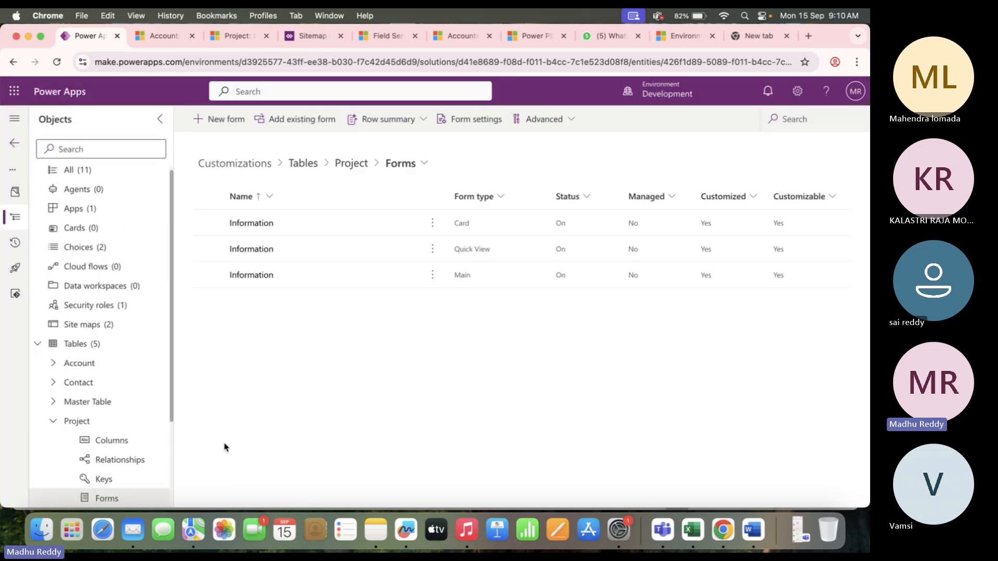
Bring the CRM Training Session meeting forward and choose Stop recording under Record and transcribe.
{"action": "right_click", "coordinate": [669, 535]}
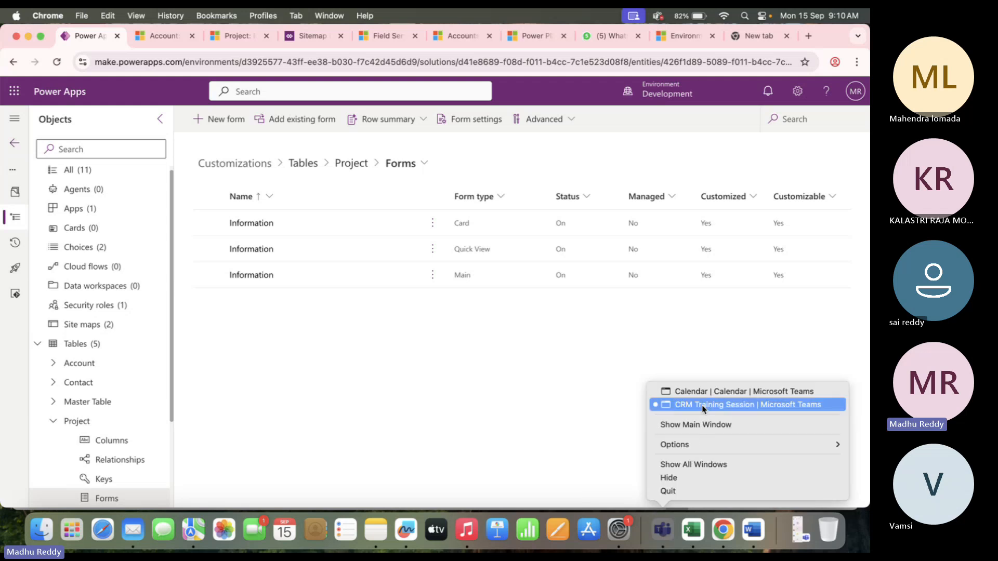
{"action": "left_click", "coordinate": [717, 404]}
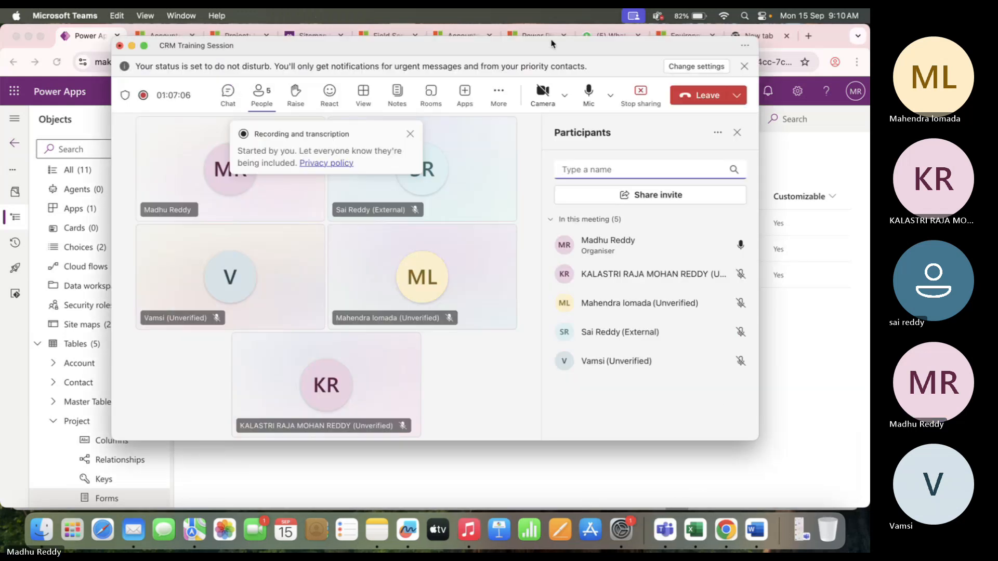
{"action": "left_click", "coordinate": [498, 93]}
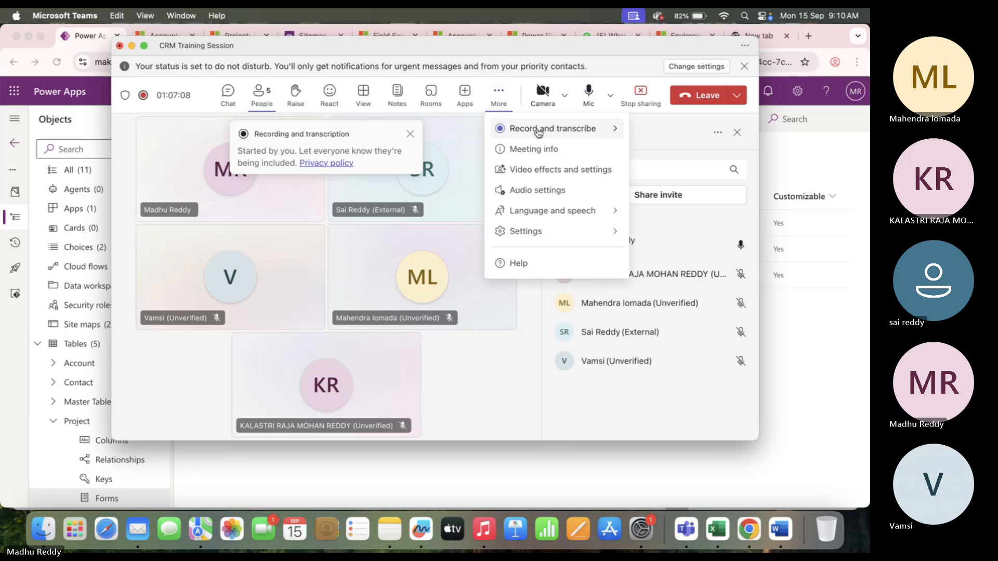
{"action": "mouse_move", "coordinate": [535, 129]}
{"action": "left_click", "coordinate": [408, 135]}
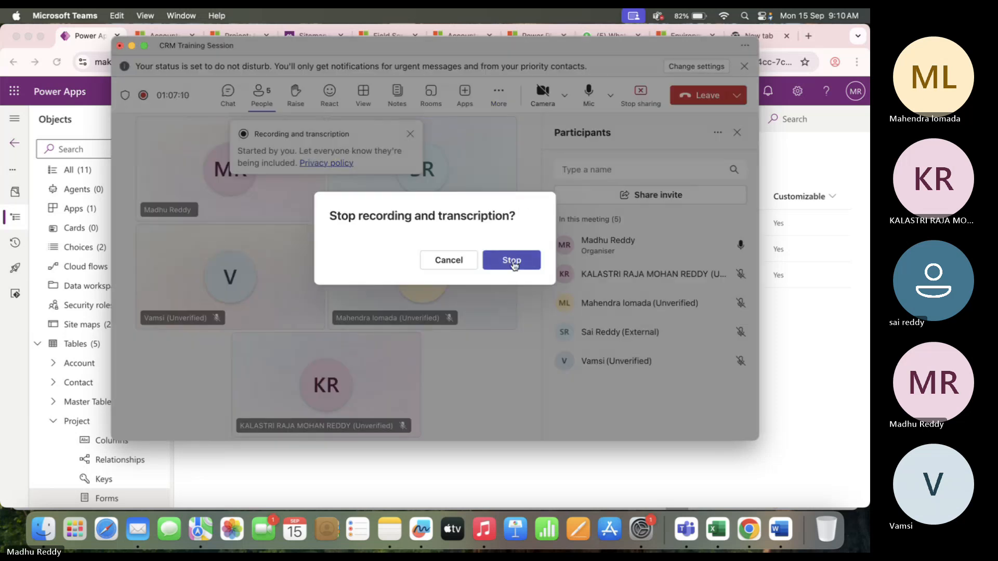